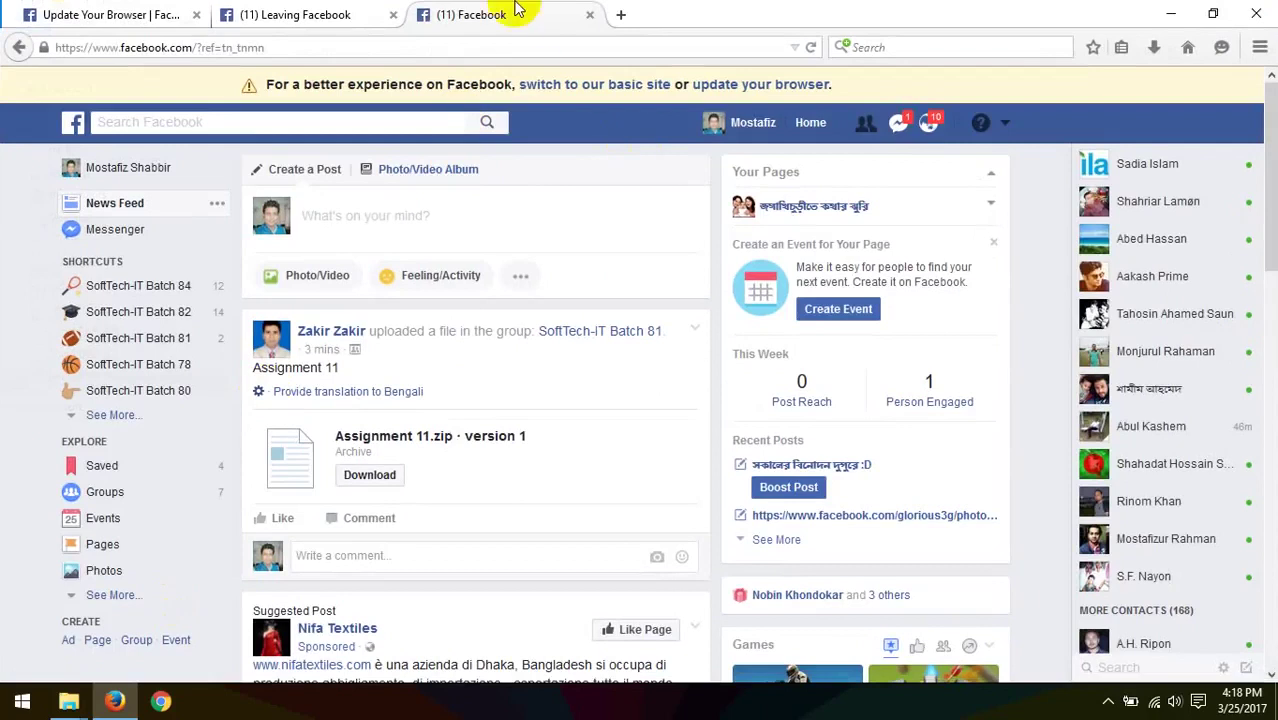
{"action": "left_click", "coordinate": [621, 15]}
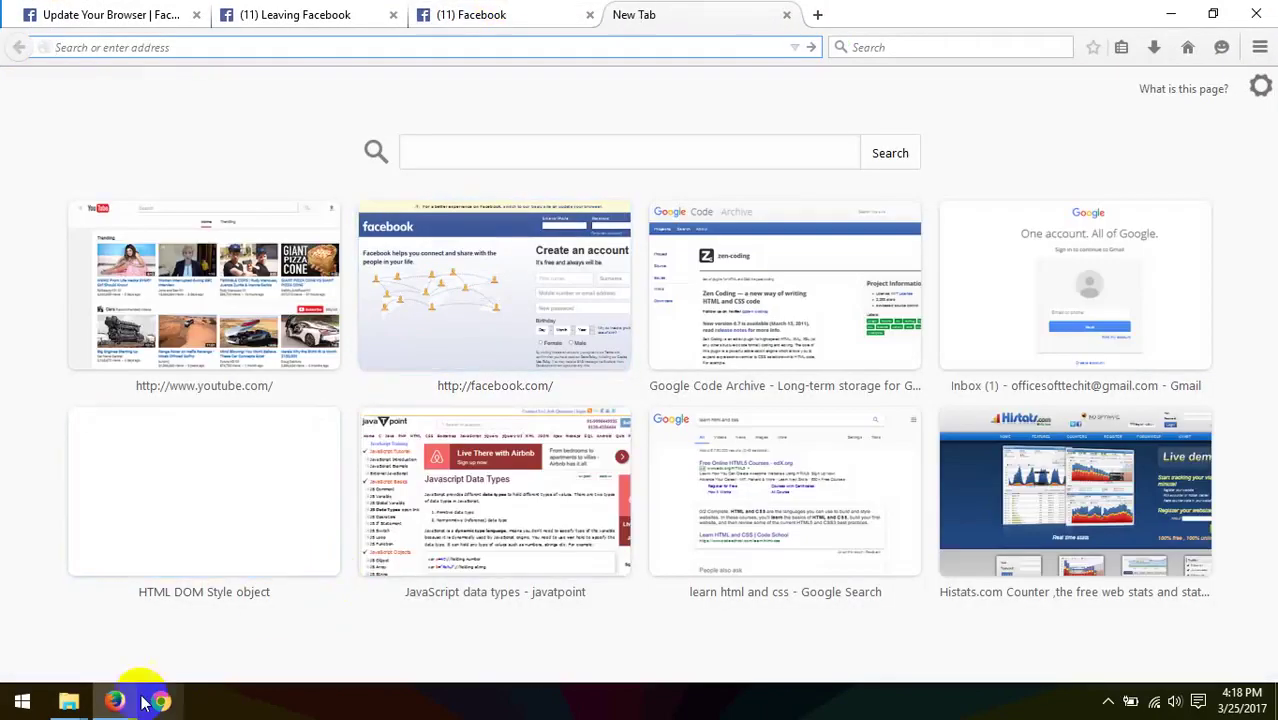
{"action": "left_click", "coordinate": [68, 701]}
{"action": "left_click", "coordinate": [168, 610]}
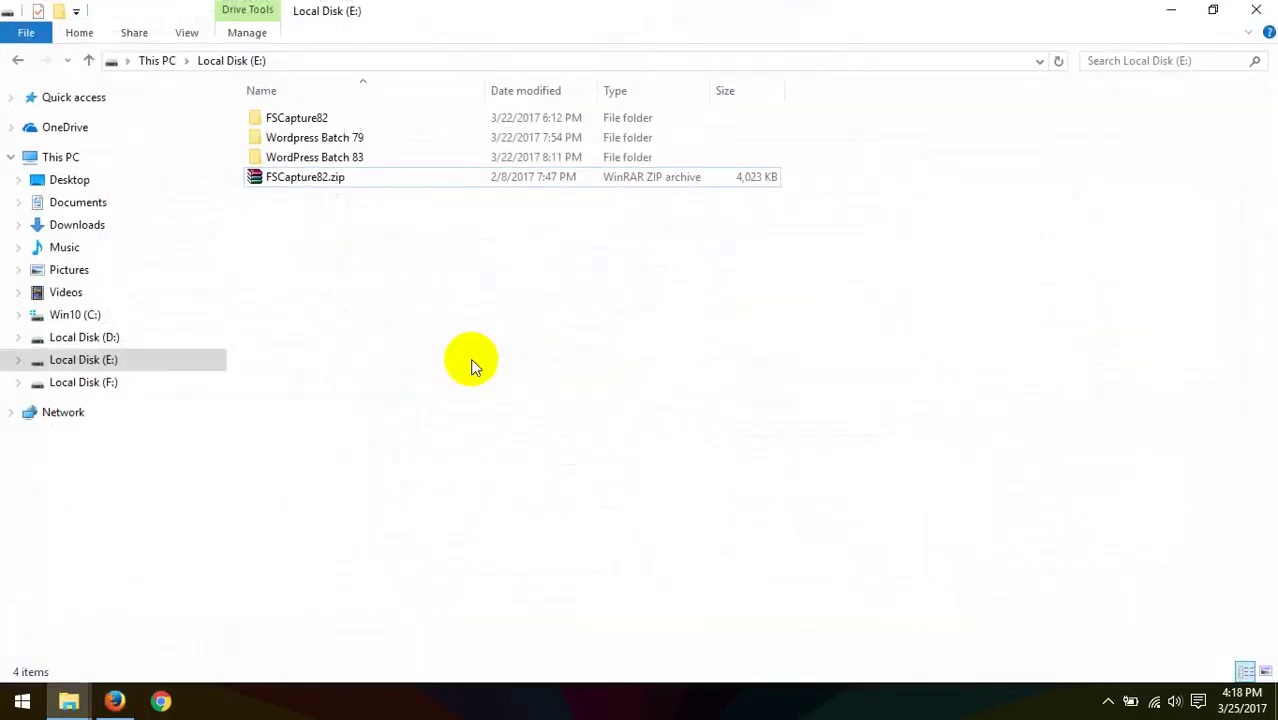
{"action": "right_click", "coordinate": [442, 266]}
{"action": "left_click", "coordinate": [559, 217]}
{"action": "left_click", "coordinate": [1258, 8]}
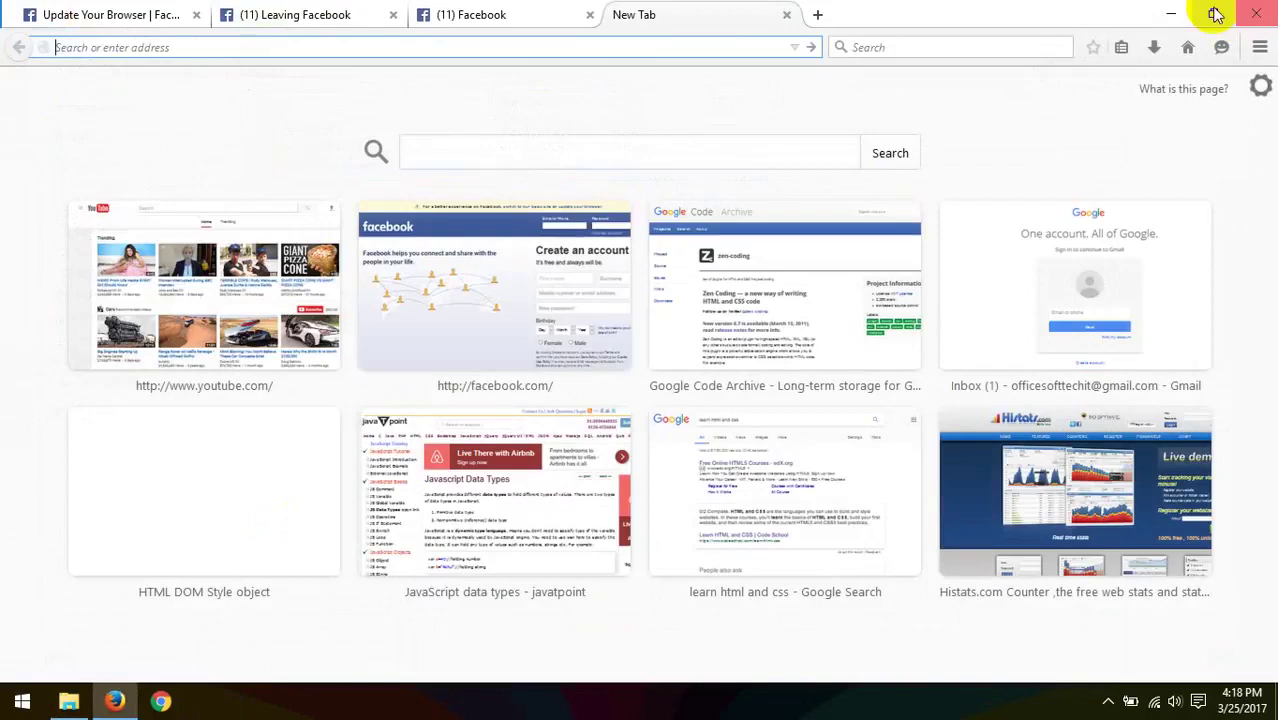
- Create a new text document in the empty Class 16 folder, keeping its default name
{"action": "left_click", "coordinate": [1172, 10]}
{"action": "right_click", "coordinate": [563, 272]}
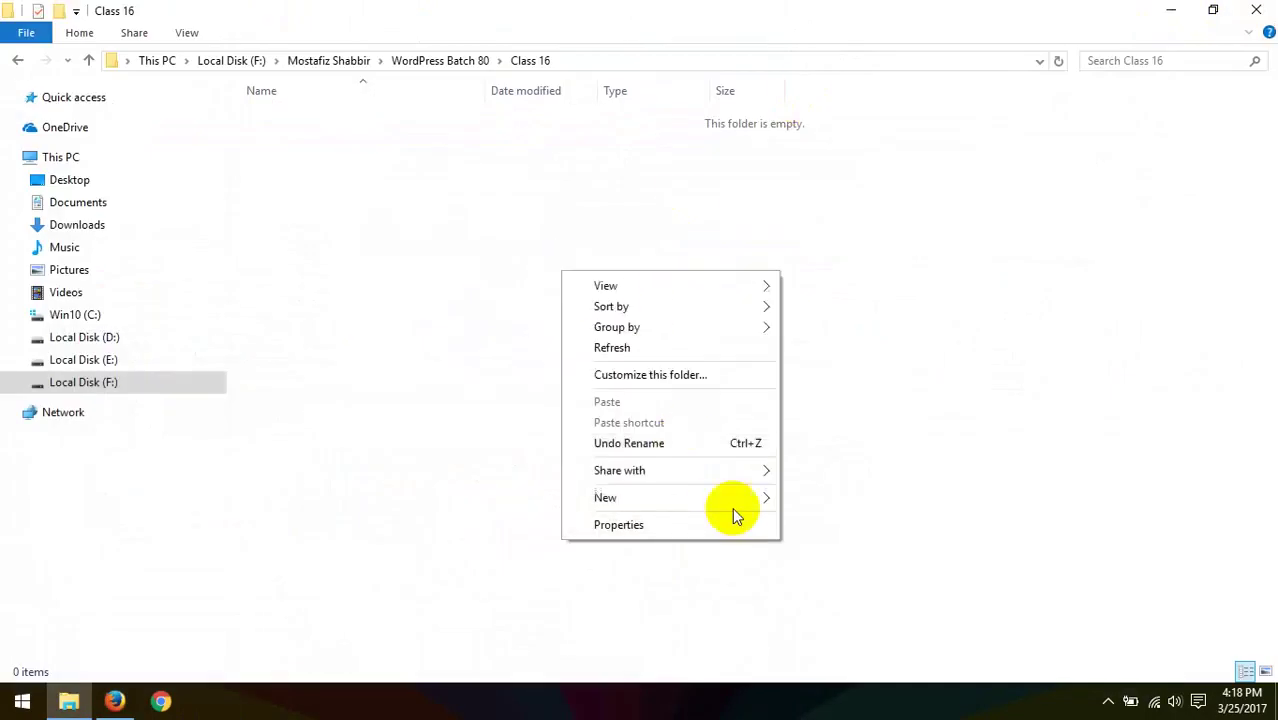
{"action": "mouse_move", "coordinate": [734, 500]}
{"action": "left_click", "coordinate": [845, 454]}
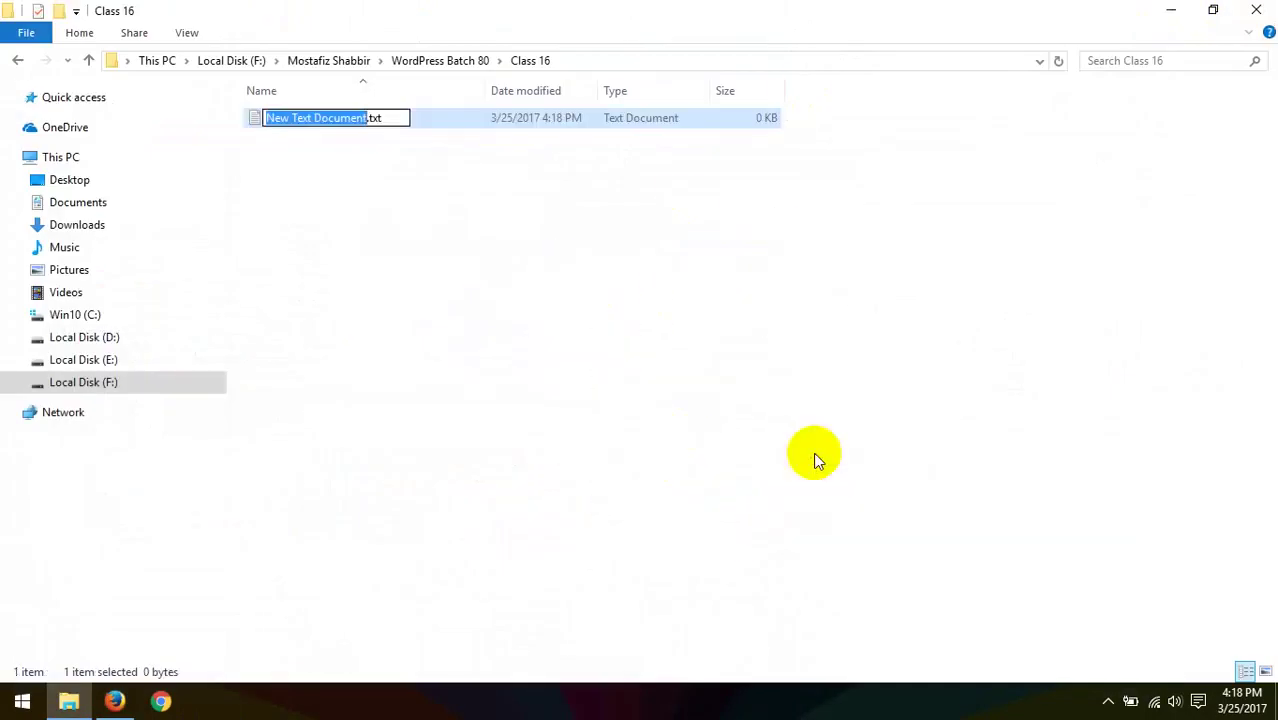
{"action": "left_click", "coordinate": [1106, 699]}
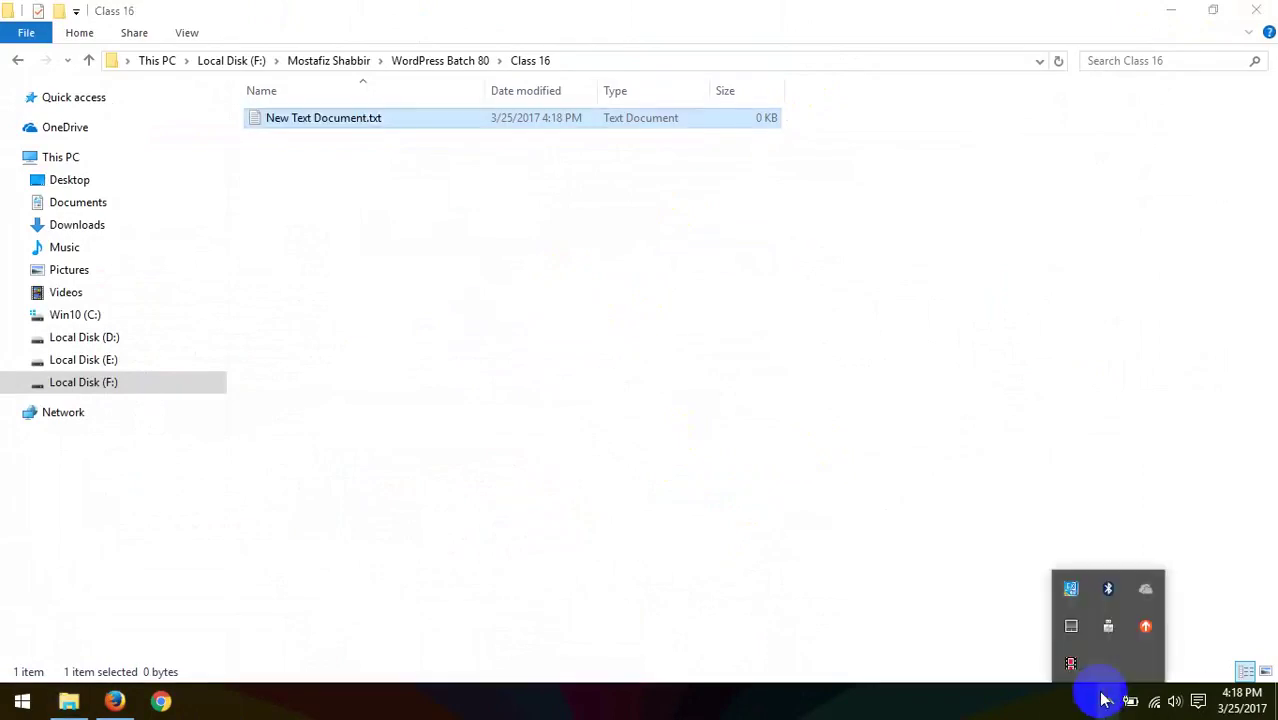
{"action": "left_click", "coordinate": [608, 259]}
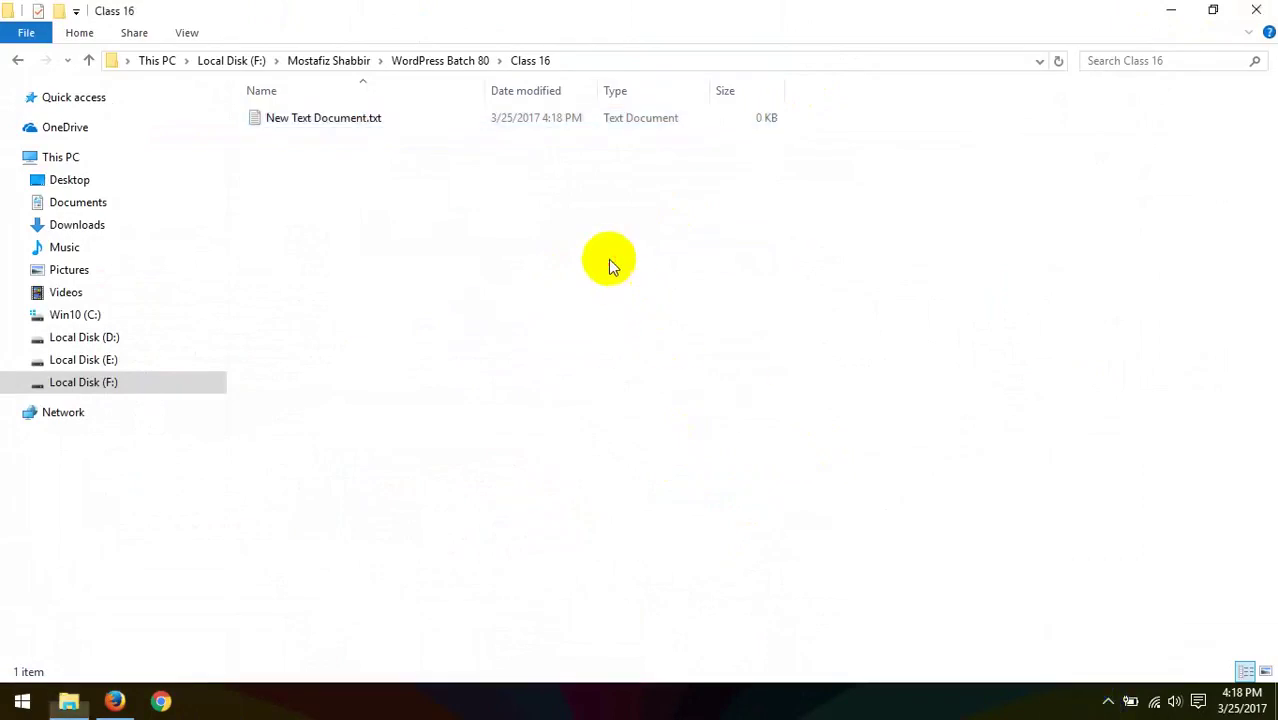
- Rename the new text document as php.txt and open it in Notepad
{"action": "left_click", "coordinate": [326, 120]}
{"action": "key", "text": "Menu"}
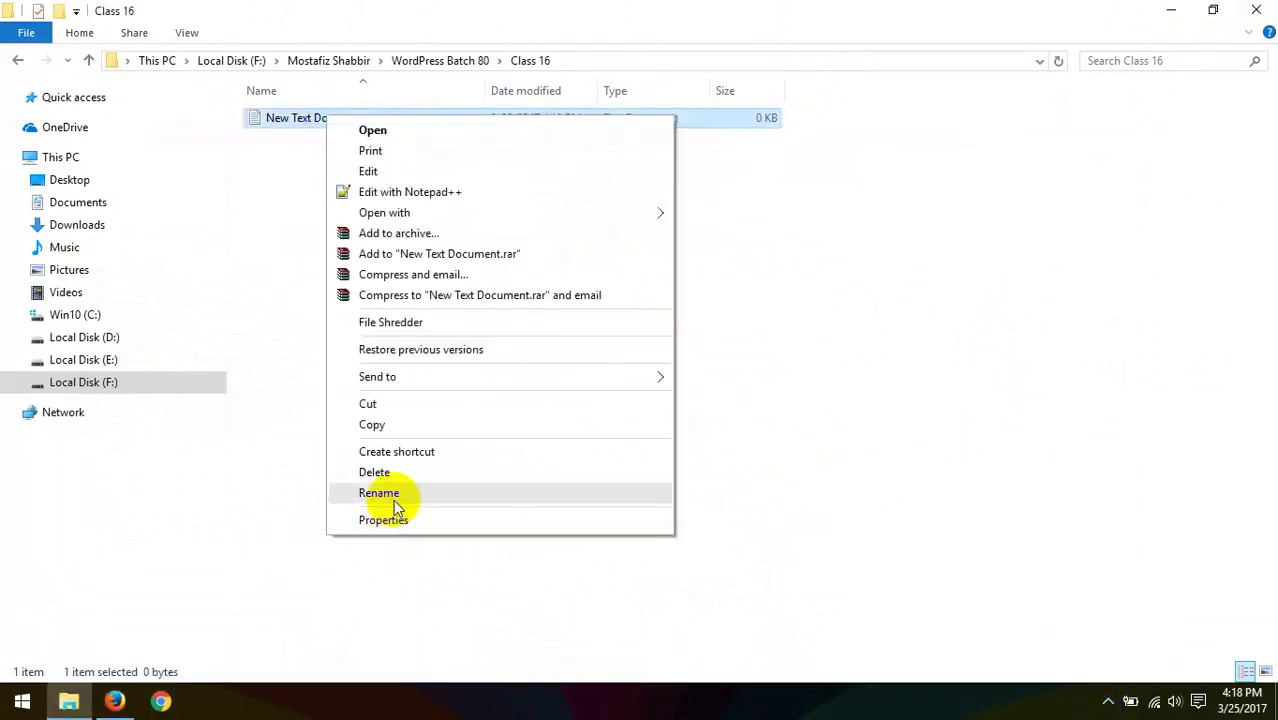
{"action": "left_click", "coordinate": [395, 503]}
{"action": "type", "text": "php"}
{"action": "key", "text": "Return"}
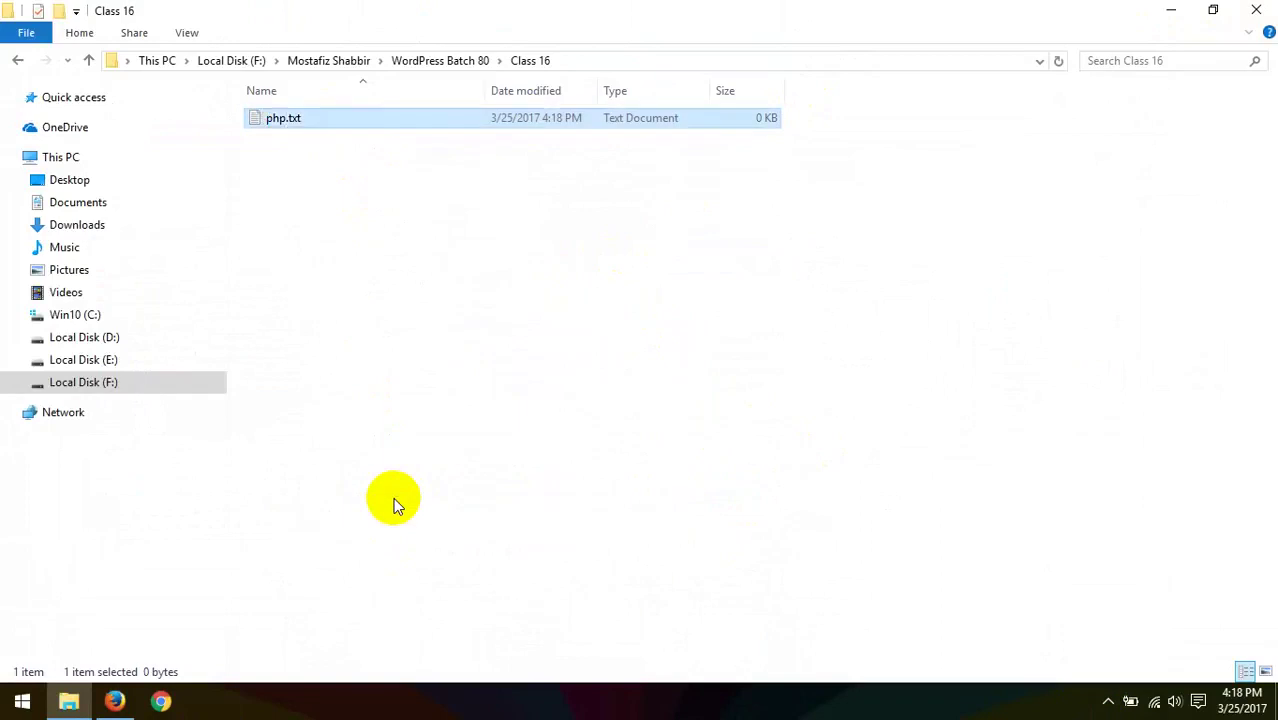
{"action": "key", "text": "Return"}
{"action": "left_click_drag", "start_coordinate": [408, 51], "coordinate": [575, 150]}
{"action": "left_click", "coordinate": [115, 700]}
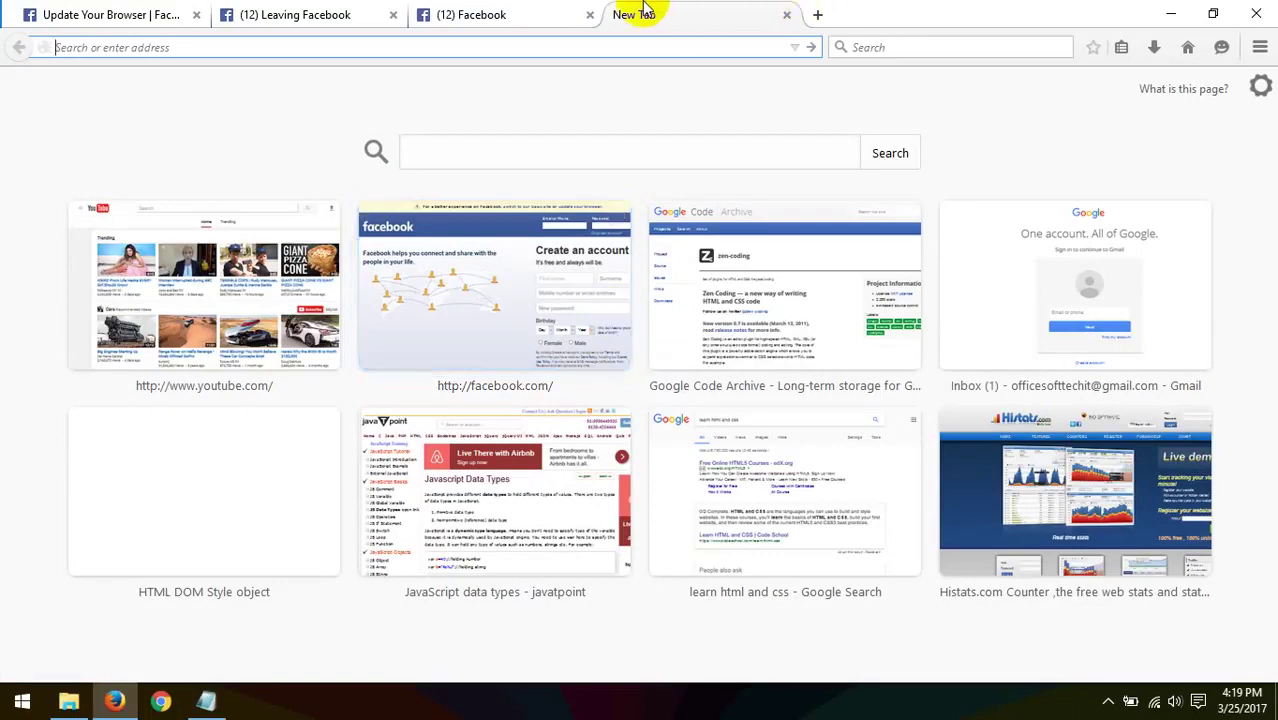
{"action": "left_click", "coordinate": [115, 703]}
{"action": "left_click", "coordinate": [115, 703]}
{"action": "left_click", "coordinate": [115, 703]}
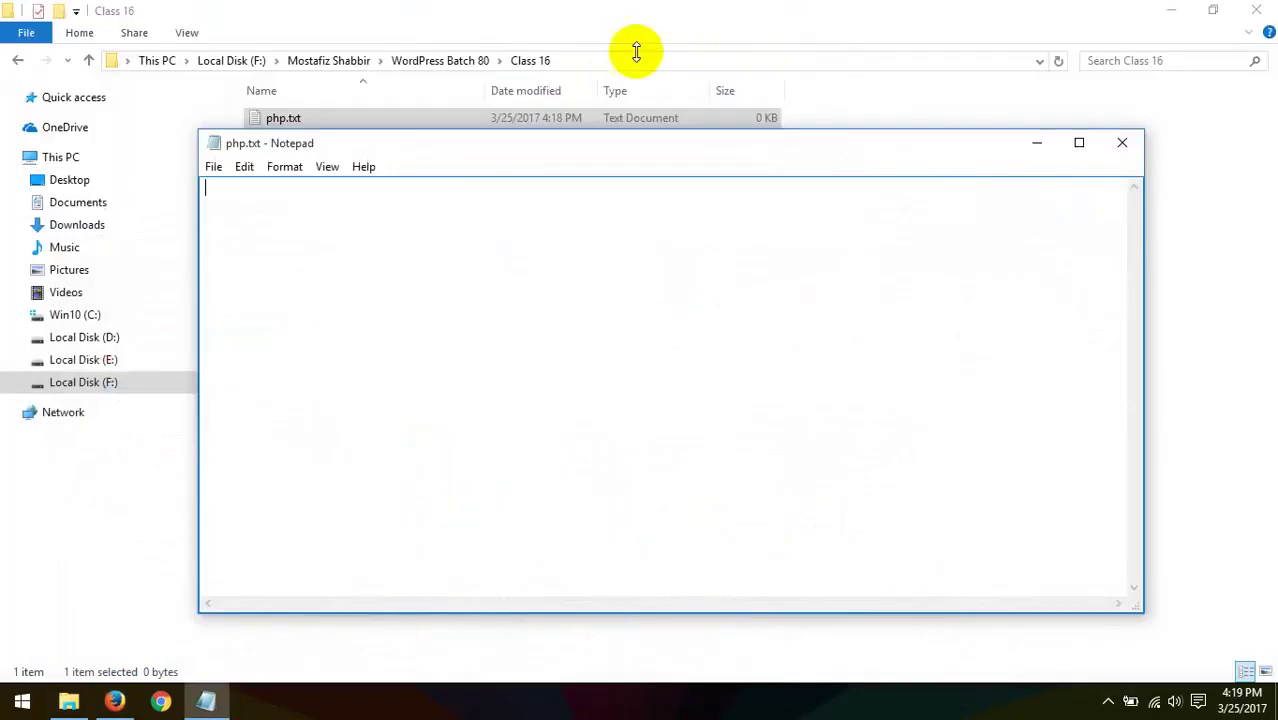
- Copy the PSD to html folder from the Class 15 folder into the Class 16 folder
{"action": "left_click", "coordinate": [17, 60]}
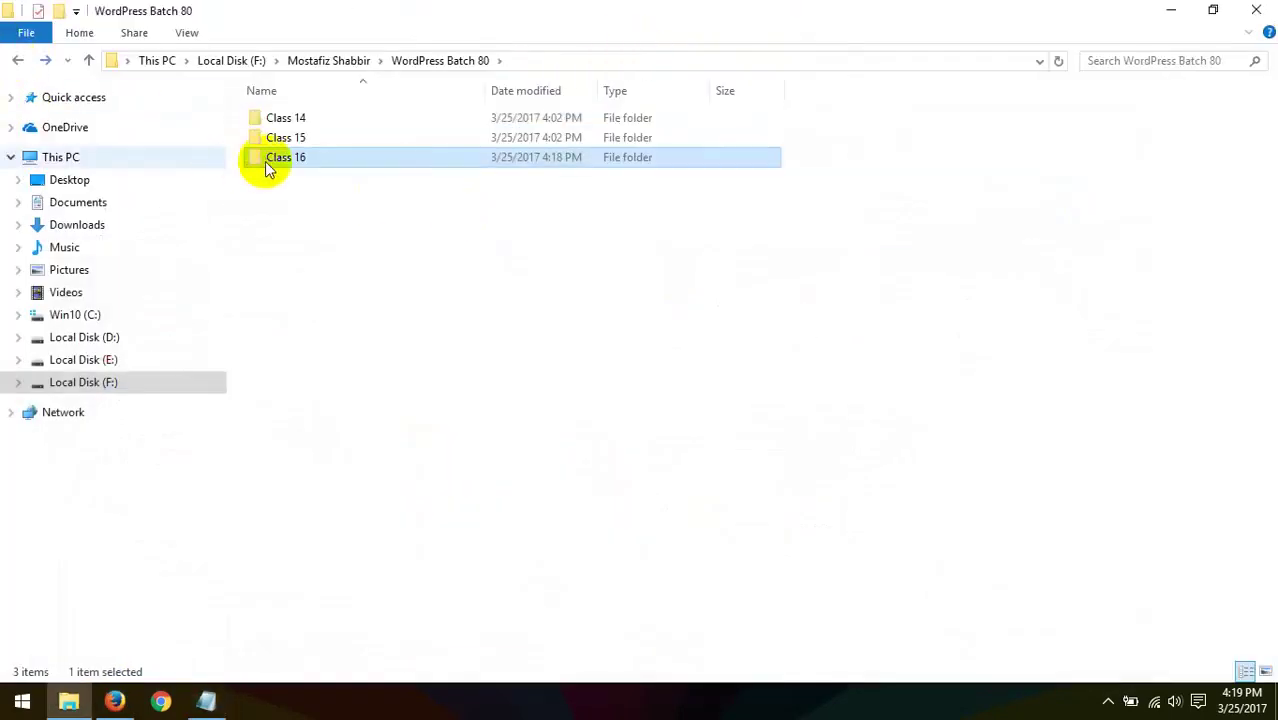
{"action": "double_click", "coordinate": [285, 137]}
{"action": "left_click", "coordinate": [296, 175]}
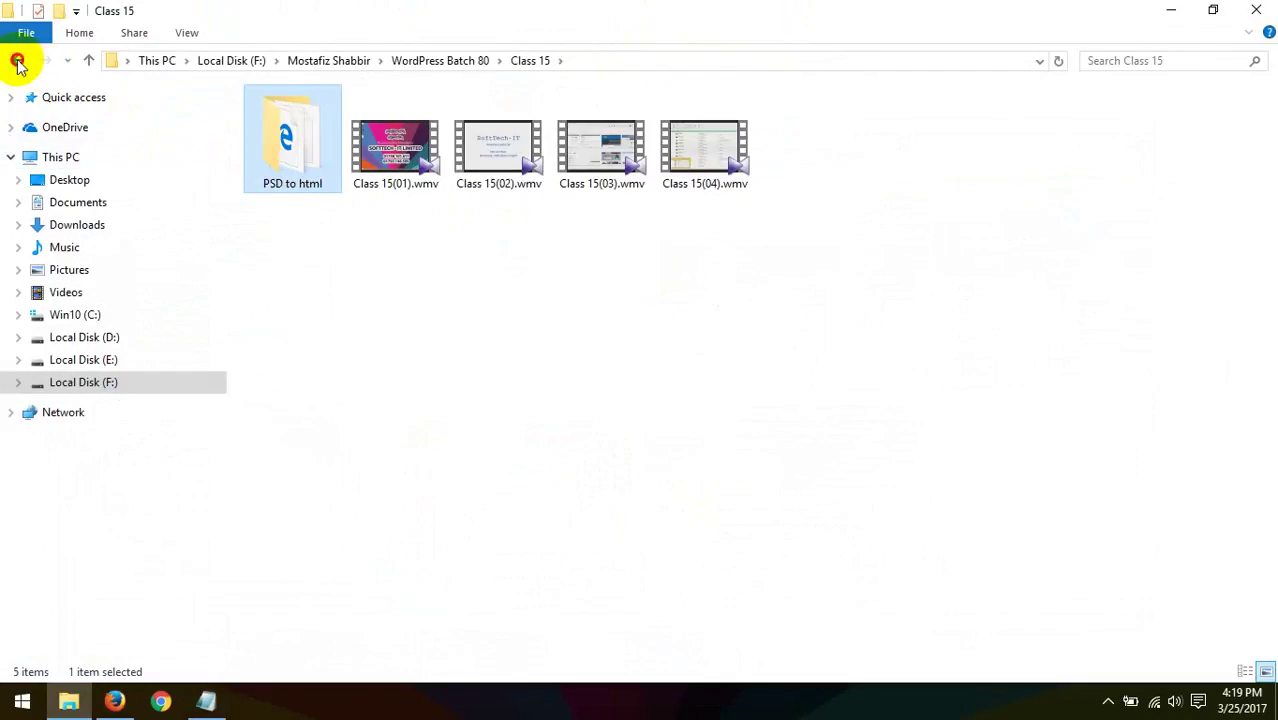
{"action": "left_click", "coordinate": [17, 60]}
{"action": "double_click", "coordinate": [322, 158]}
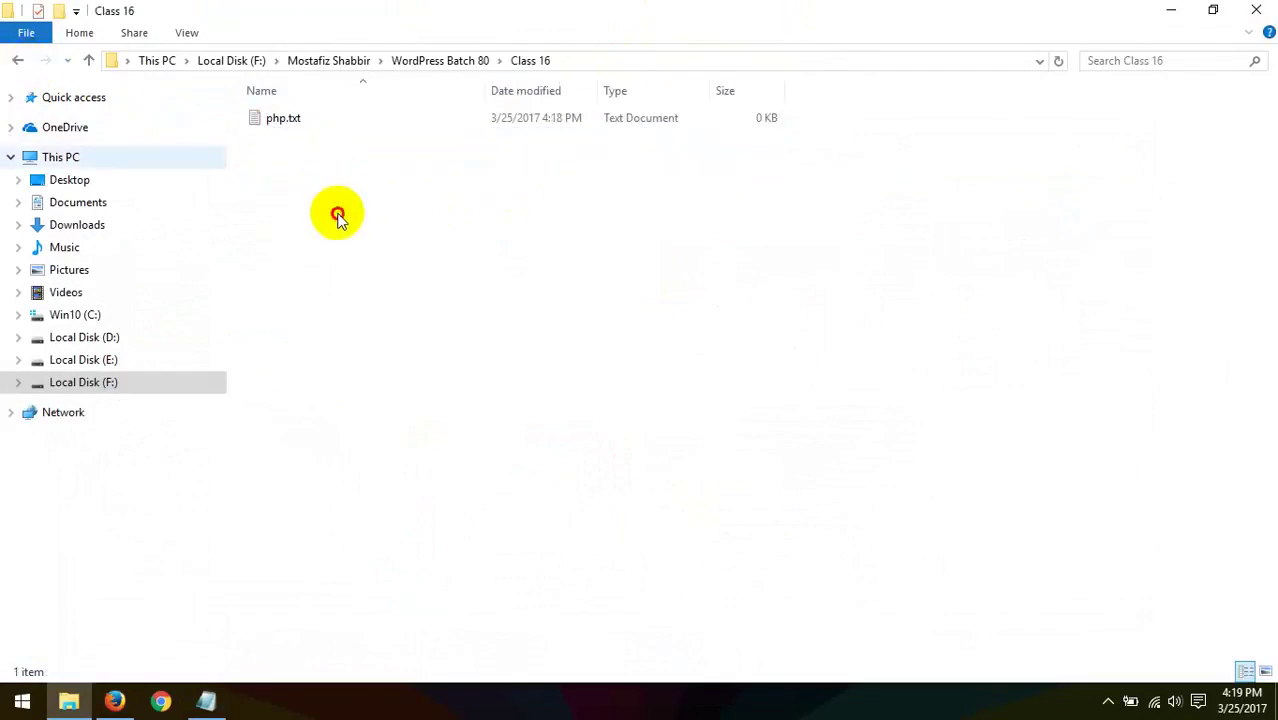
{"action": "key", "text": "ctrl+v"}
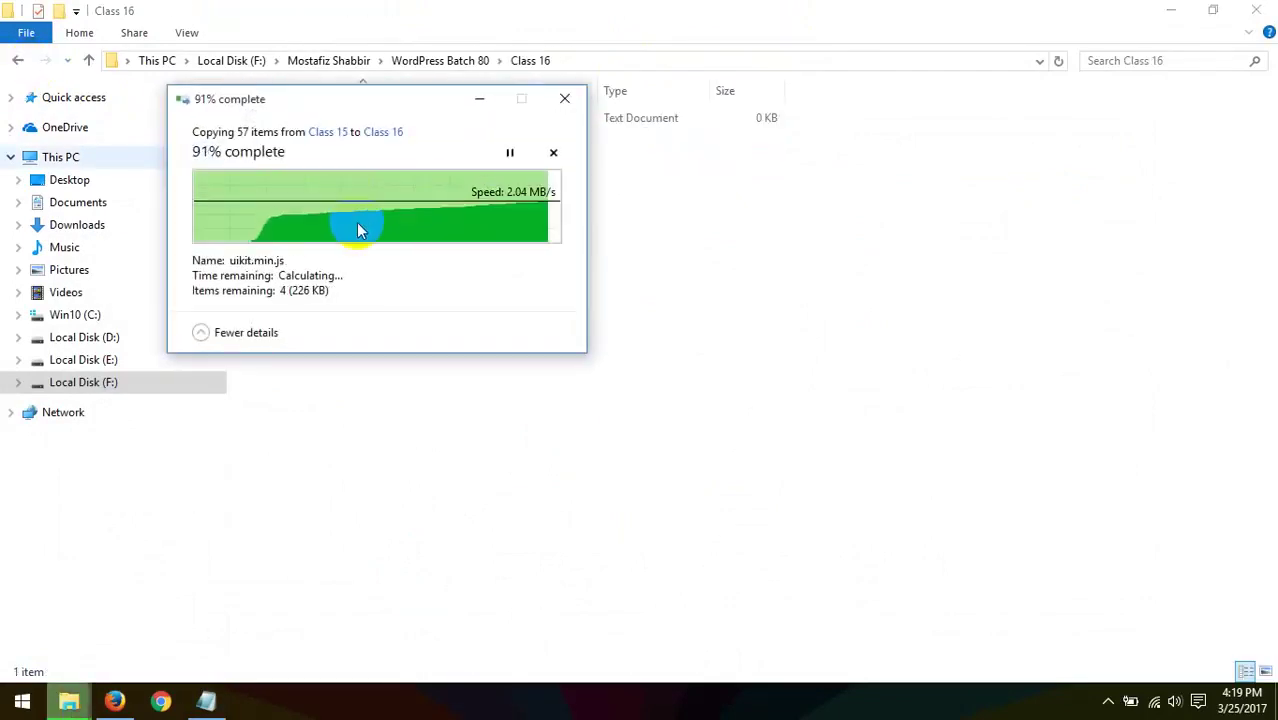
- Set Firefox as the default program for .html files through the properties of index.html in the copied PSD to html folder
{"action": "double_click", "coordinate": [345, 127]}
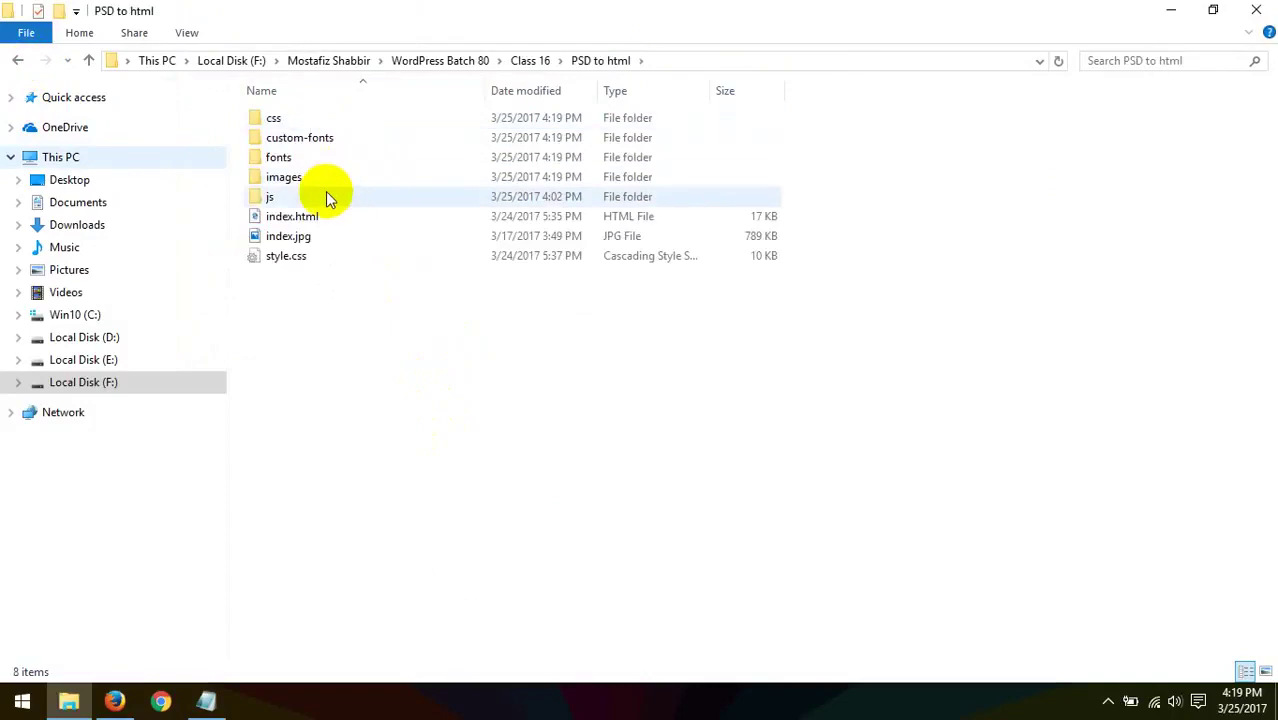
{"action": "right_click", "coordinate": [282, 219]}
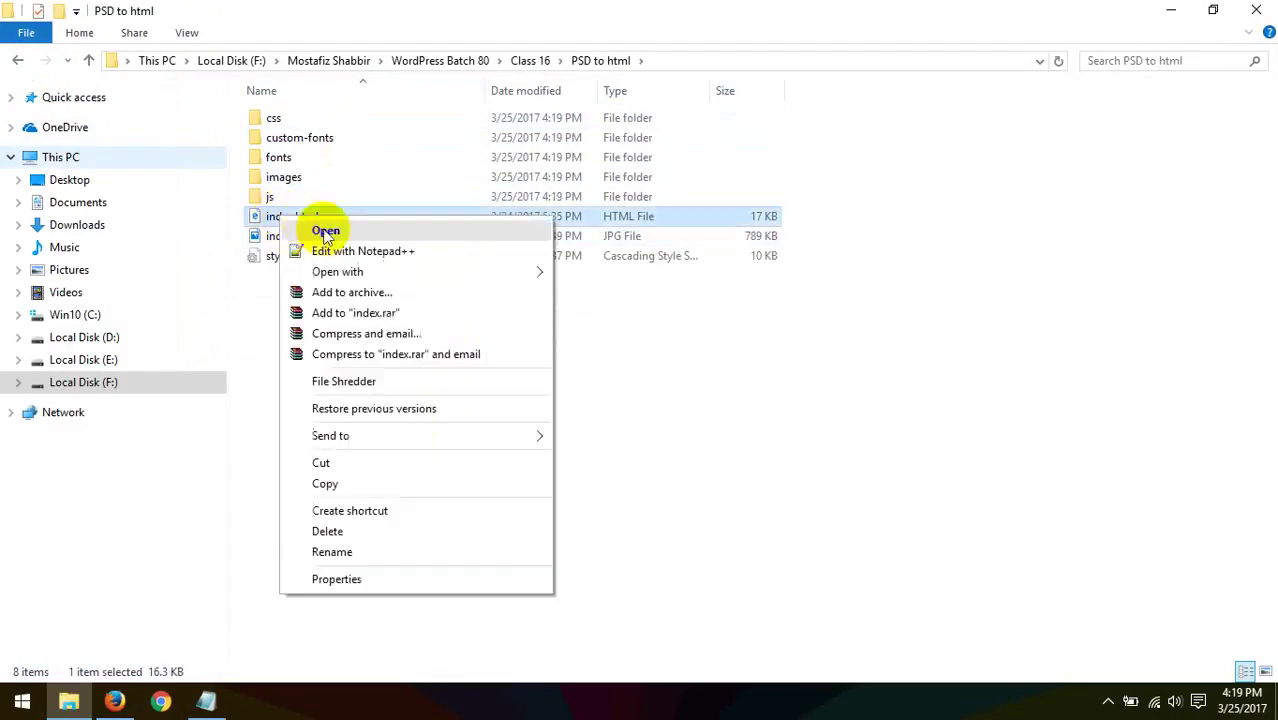
{"action": "left_click", "coordinate": [413, 572]}
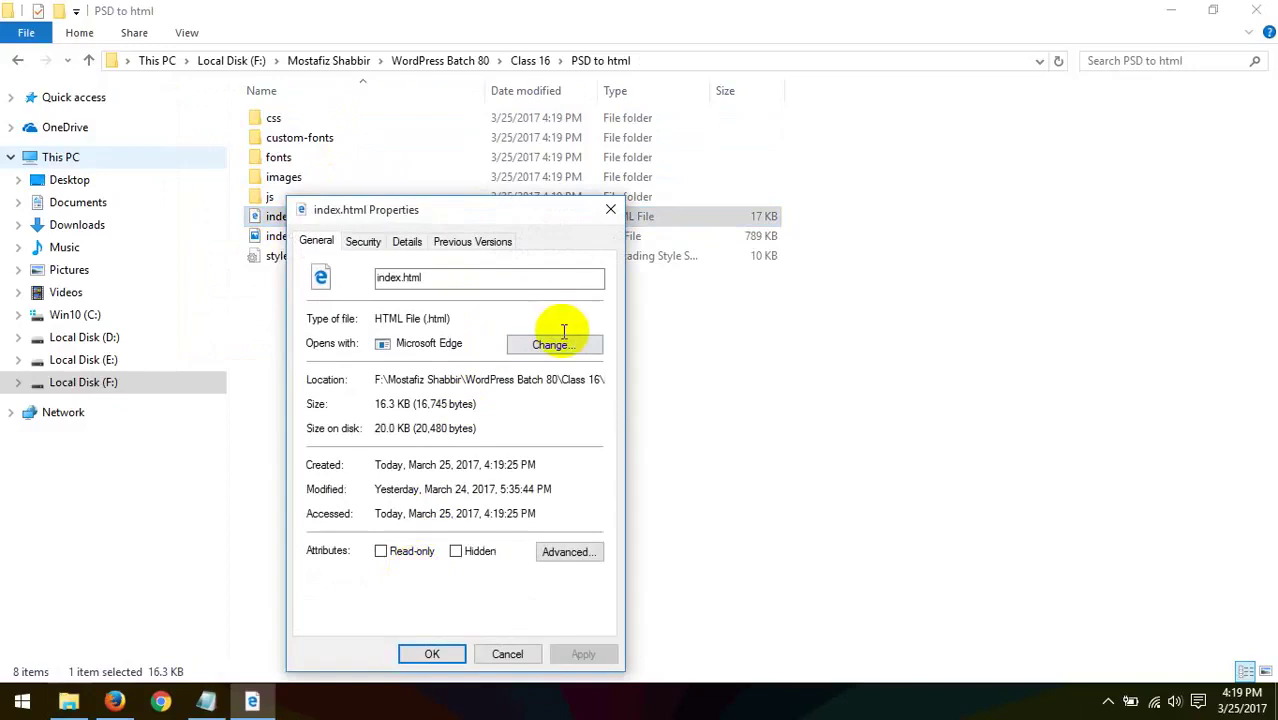
{"action": "left_click", "coordinate": [556, 345]}
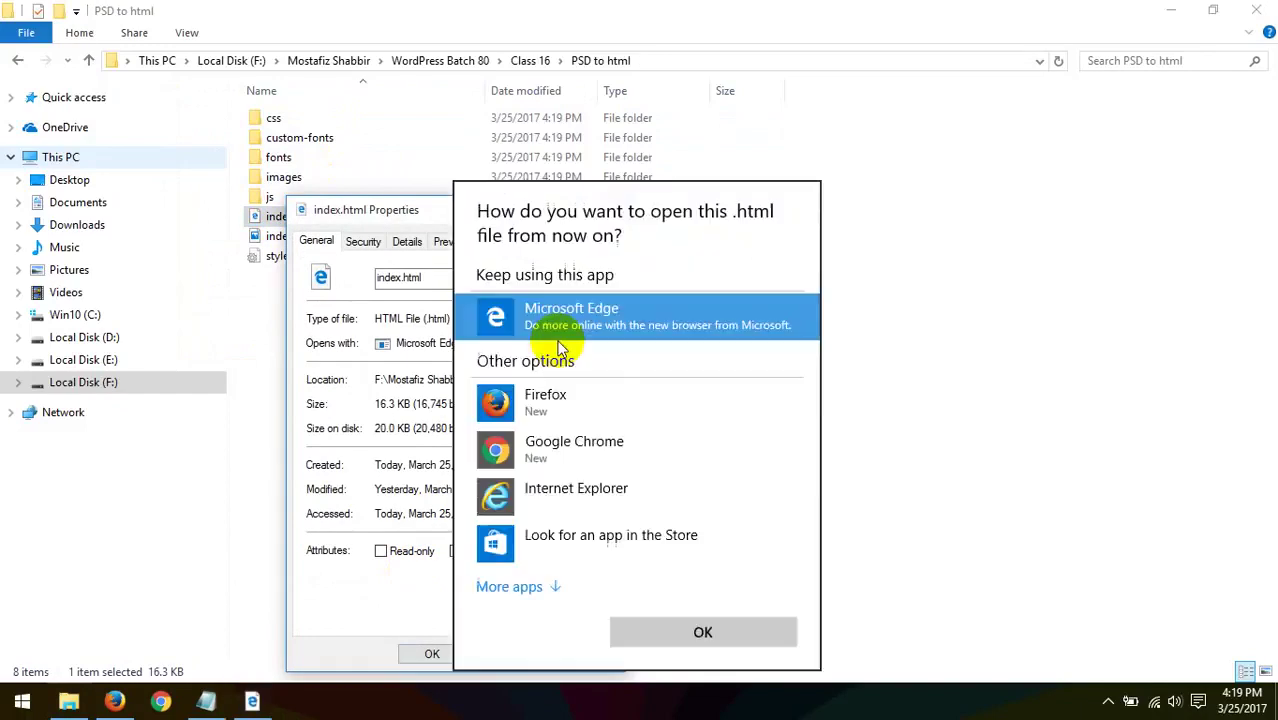
{"action": "left_click", "coordinate": [562, 407]}
{"action": "left_click", "coordinate": [715, 633]}
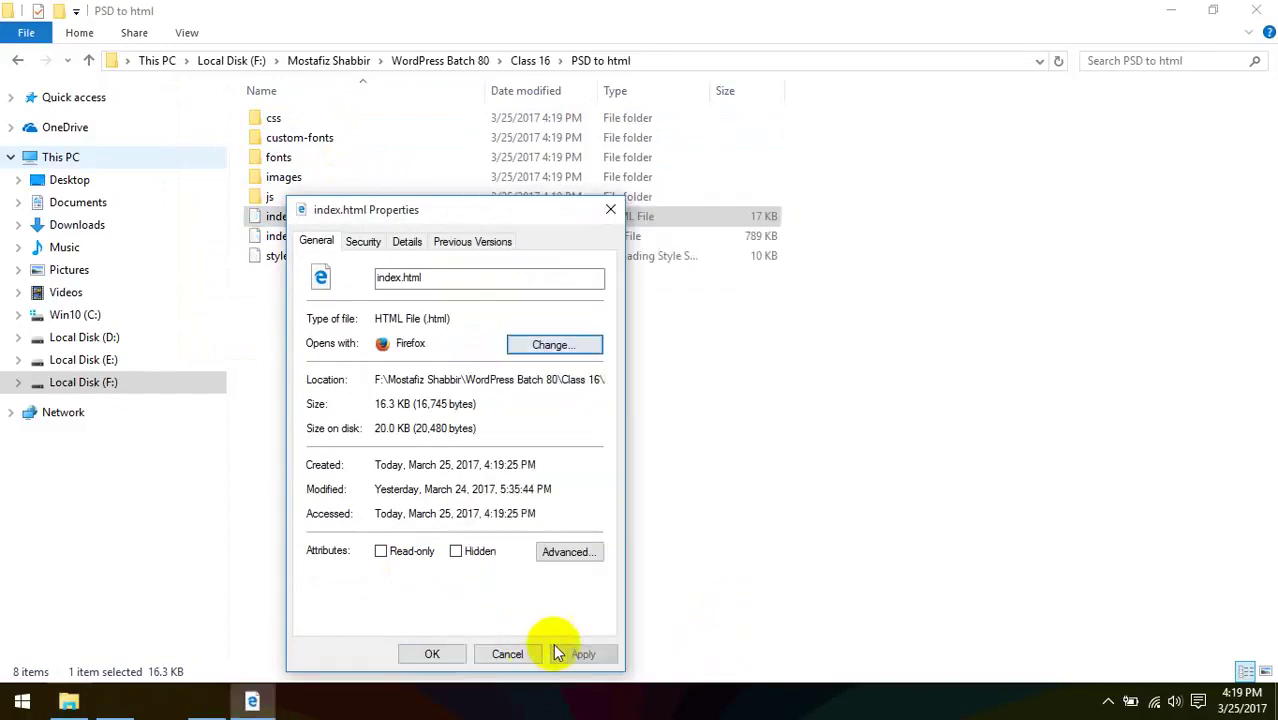
{"action": "left_click", "coordinate": [430, 652]}
- Open index.html in Firefox, look through the page and its file address, and return to the PSD to html folder
{"action": "left_click", "coordinate": [293, 220]}
{"action": "double_click", "coordinate": [293, 220]}
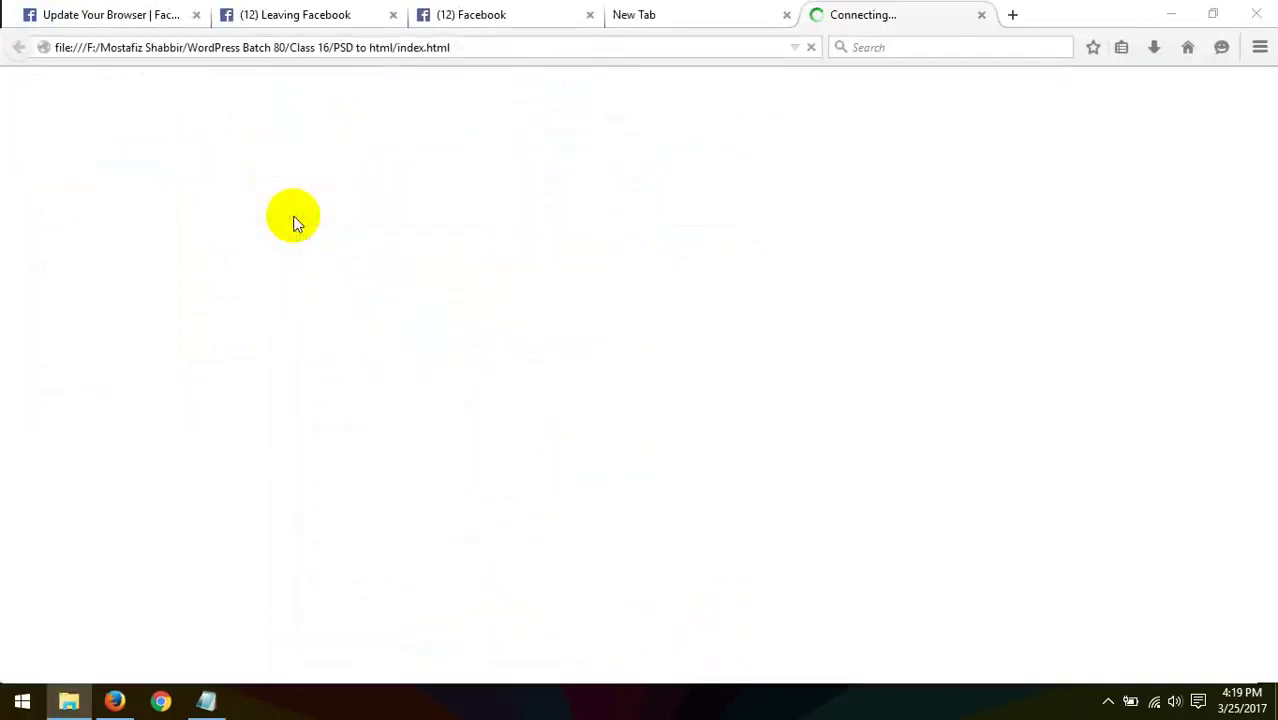
{"action": "scroll", "coordinate": [392, 326], "scroll_direction": "down", "scroll_amount": 20}
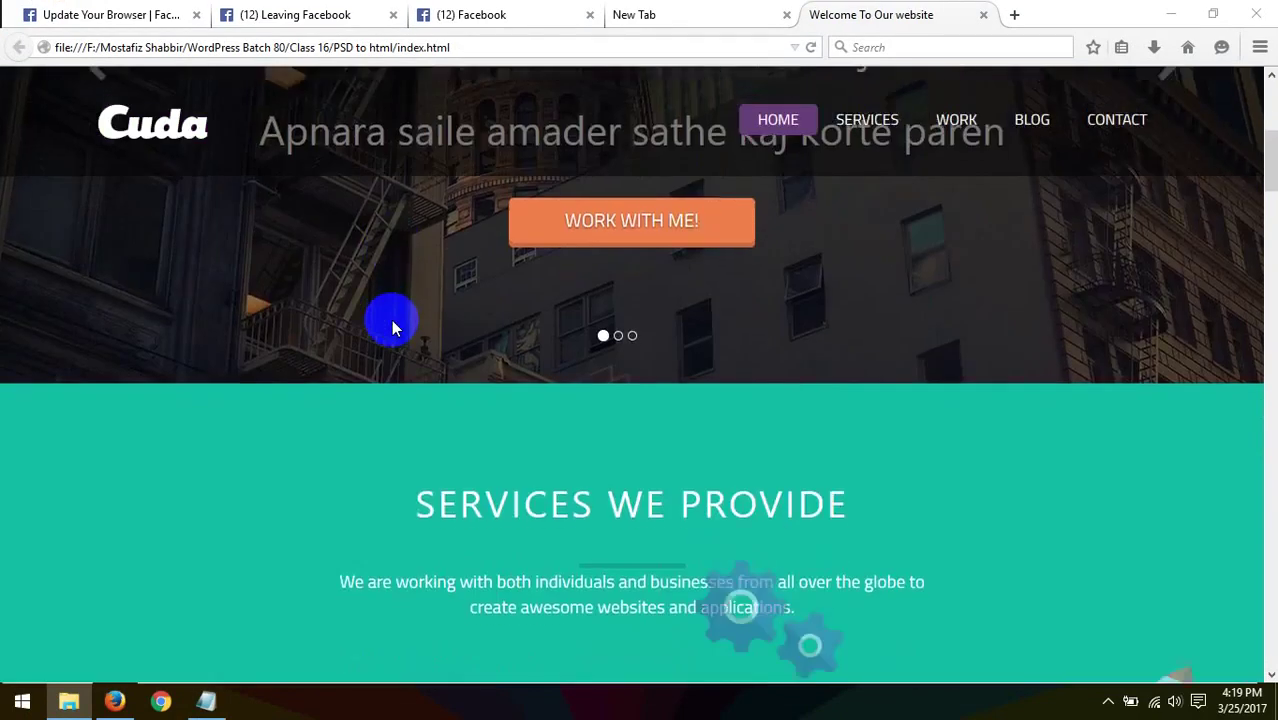
{"action": "scroll", "coordinate": [394, 340], "scroll_direction": "down", "scroll_amount": 10}
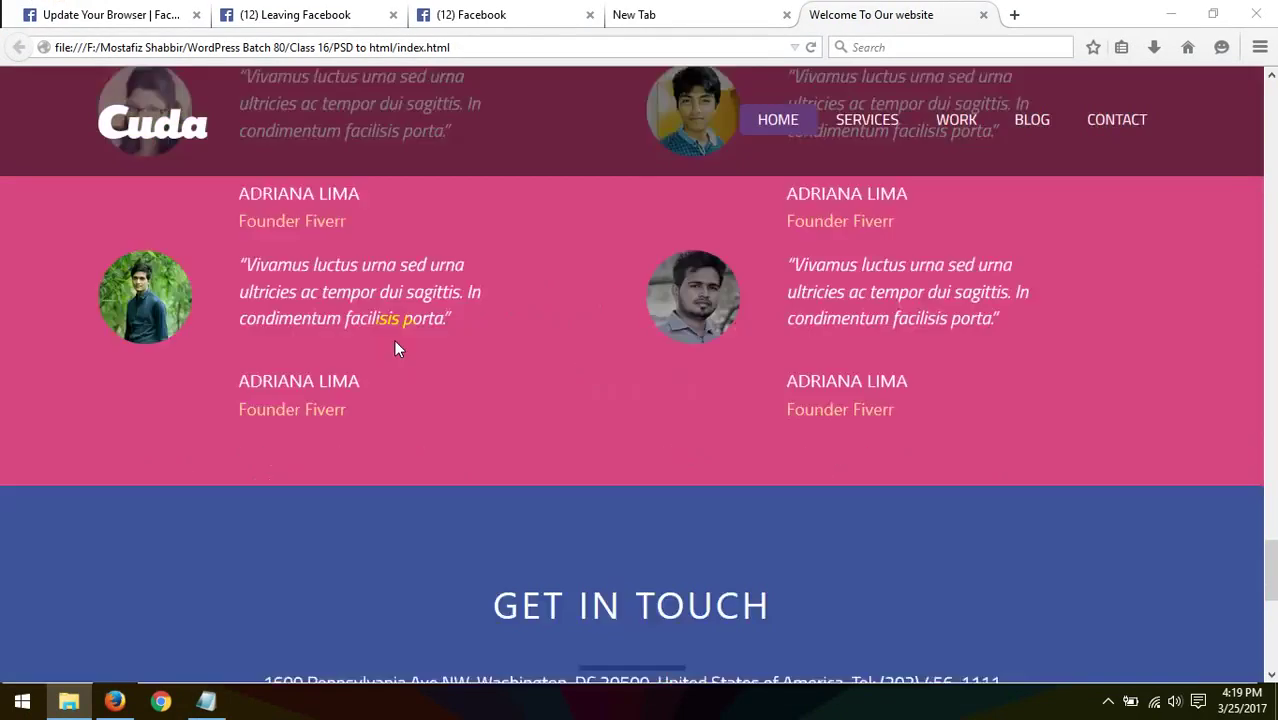
{"action": "scroll", "coordinate": [394, 340], "scroll_direction": "up", "scroll_amount": 20}
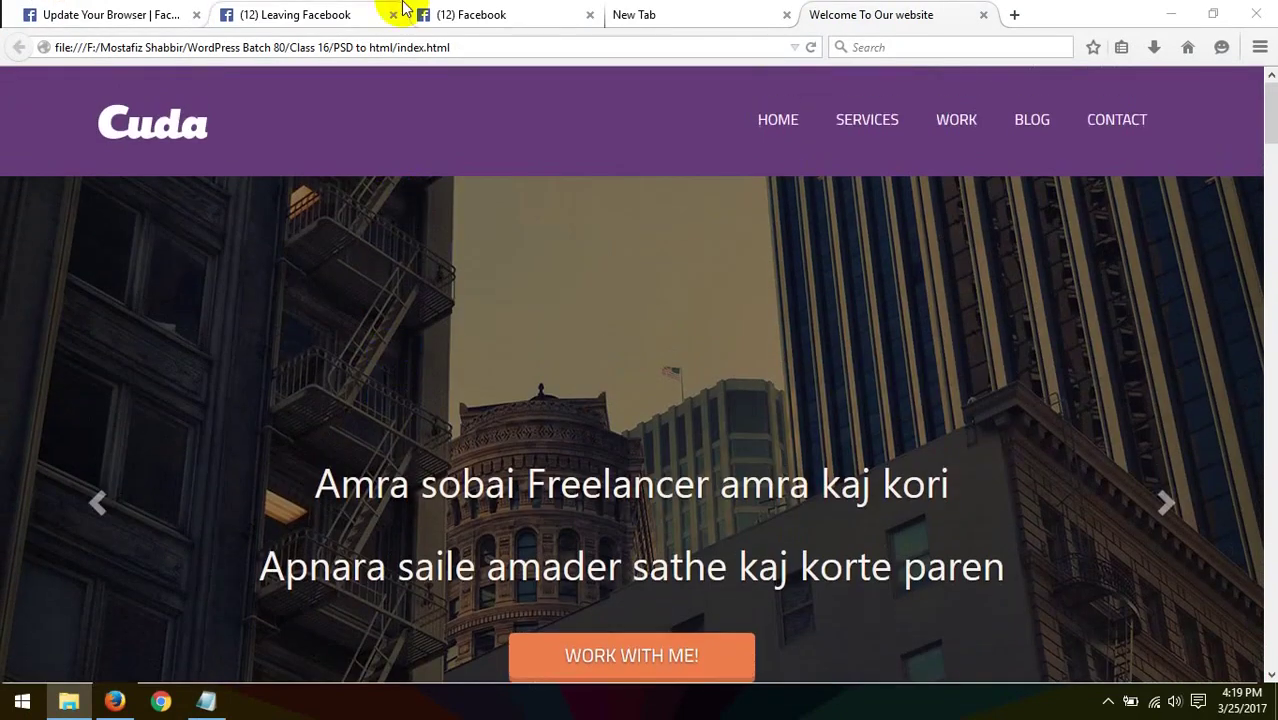
{"action": "left_click_drag", "start_coordinate": [522, 47], "coordinate": [72, 48]}
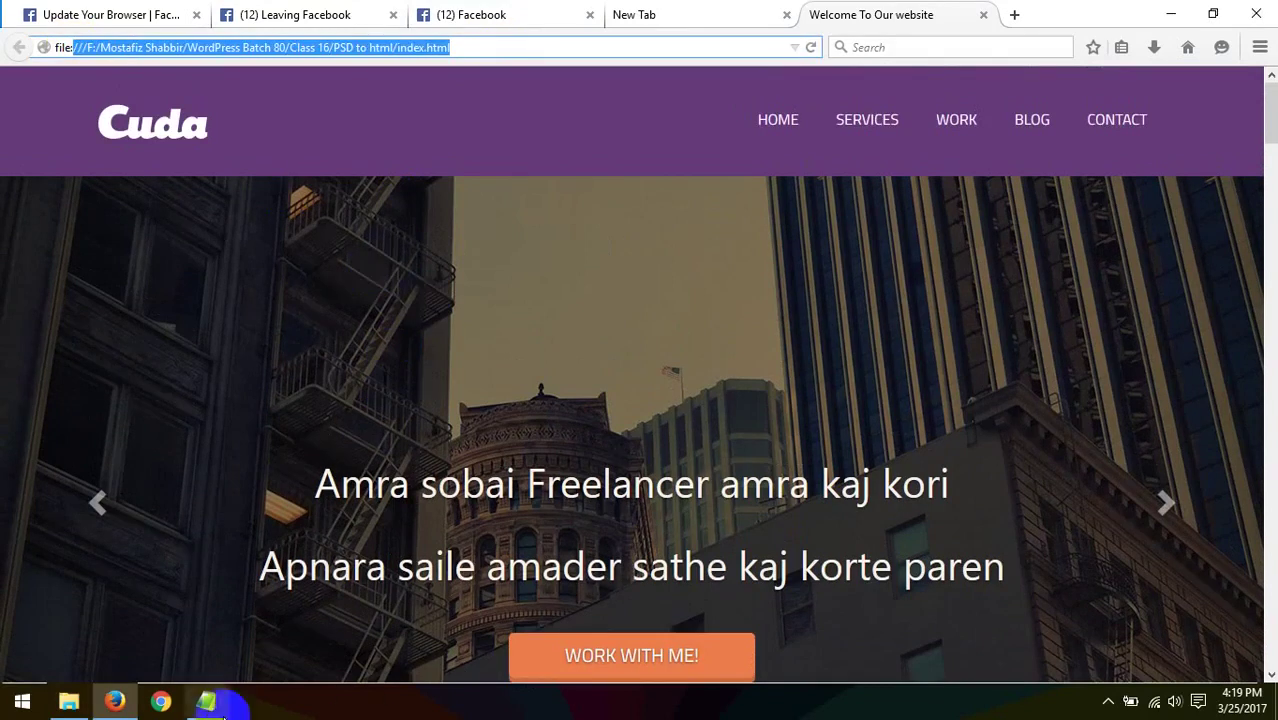
{"action": "left_click", "coordinate": [114, 701]}
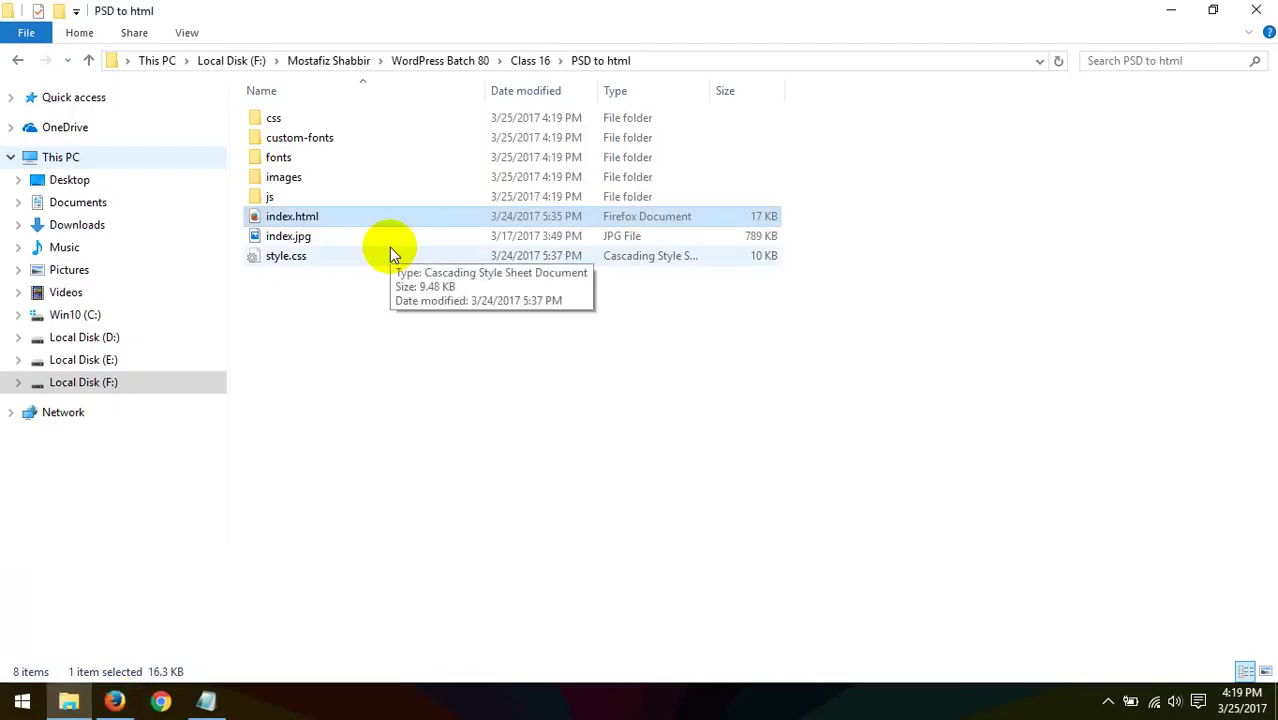
- Rename index.html in the PSD to html folder as index.php
{"action": "right_click", "coordinate": [304, 216]}
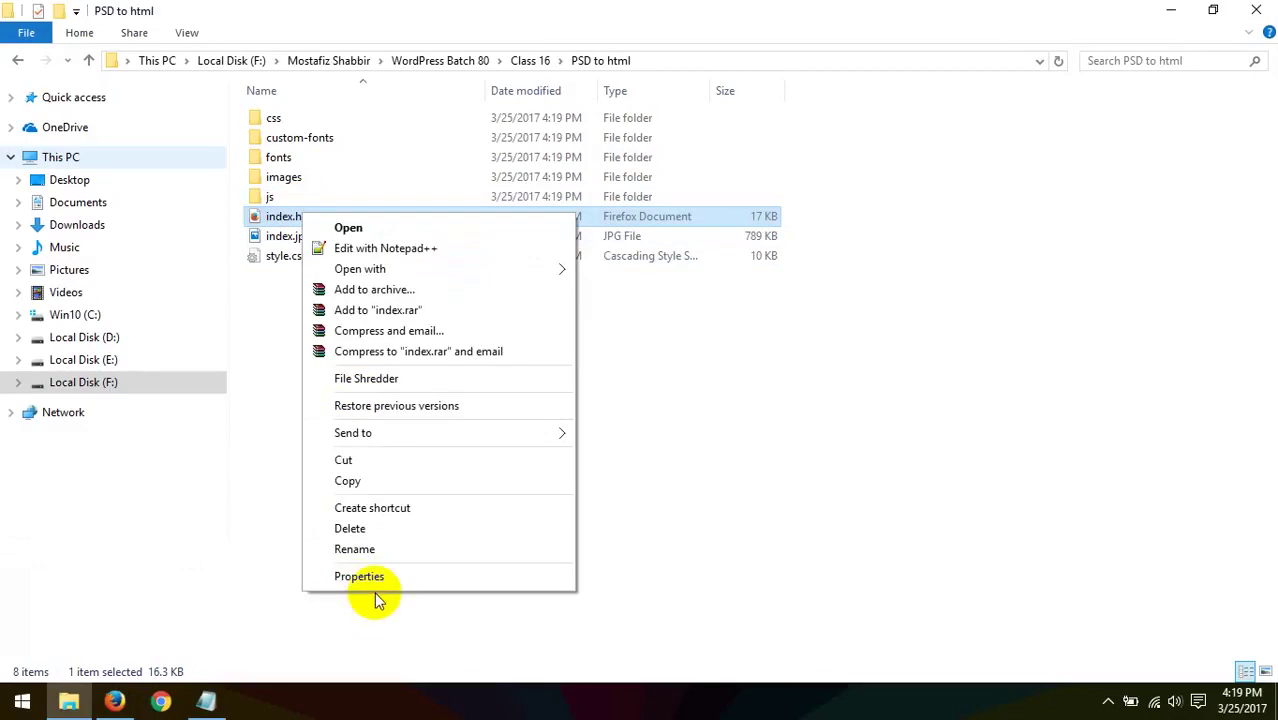
{"action": "left_click", "coordinate": [340, 550]}
{"action": "left_click", "coordinate": [333, 212]}
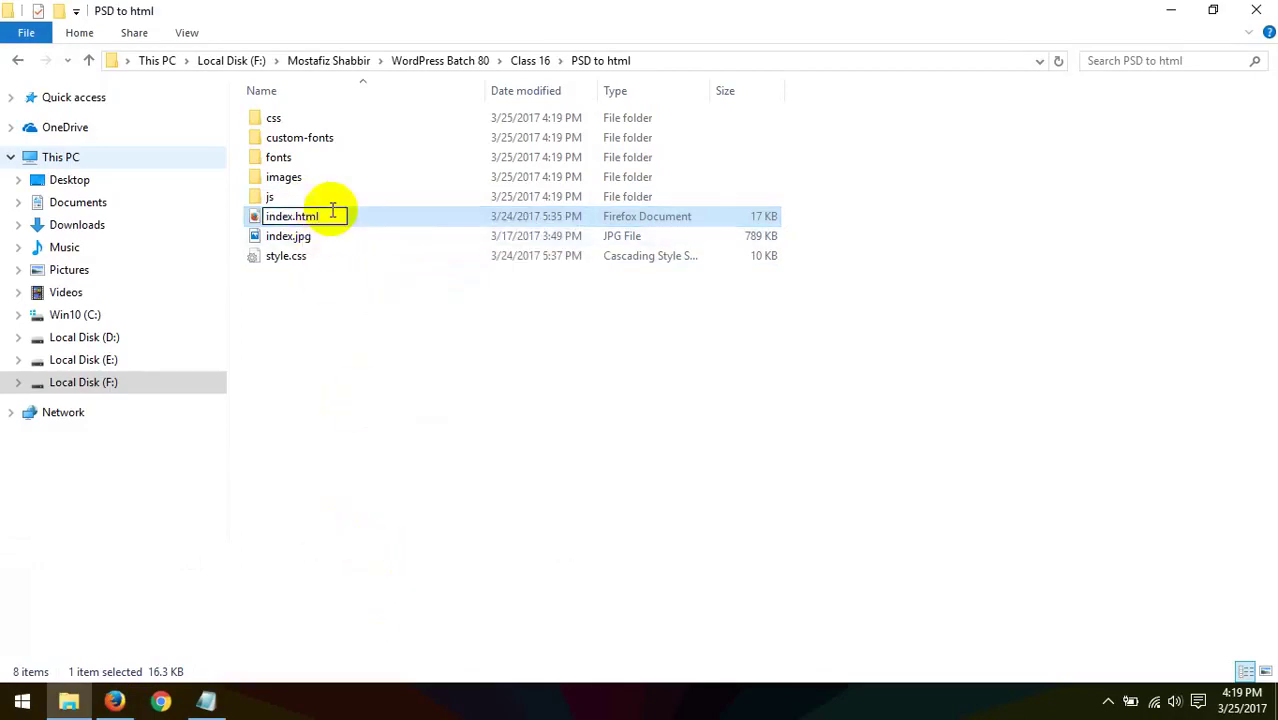
{"action": "key", "text": "BackSpace"}
{"action": "key", "text": "BackSpace"}
{"action": "key", "text": "BackSpace"}
{"action": "key", "text": "BackSpace"}
{"action": "type", "text": "php"}
{"action": "key", "text": "Return"}
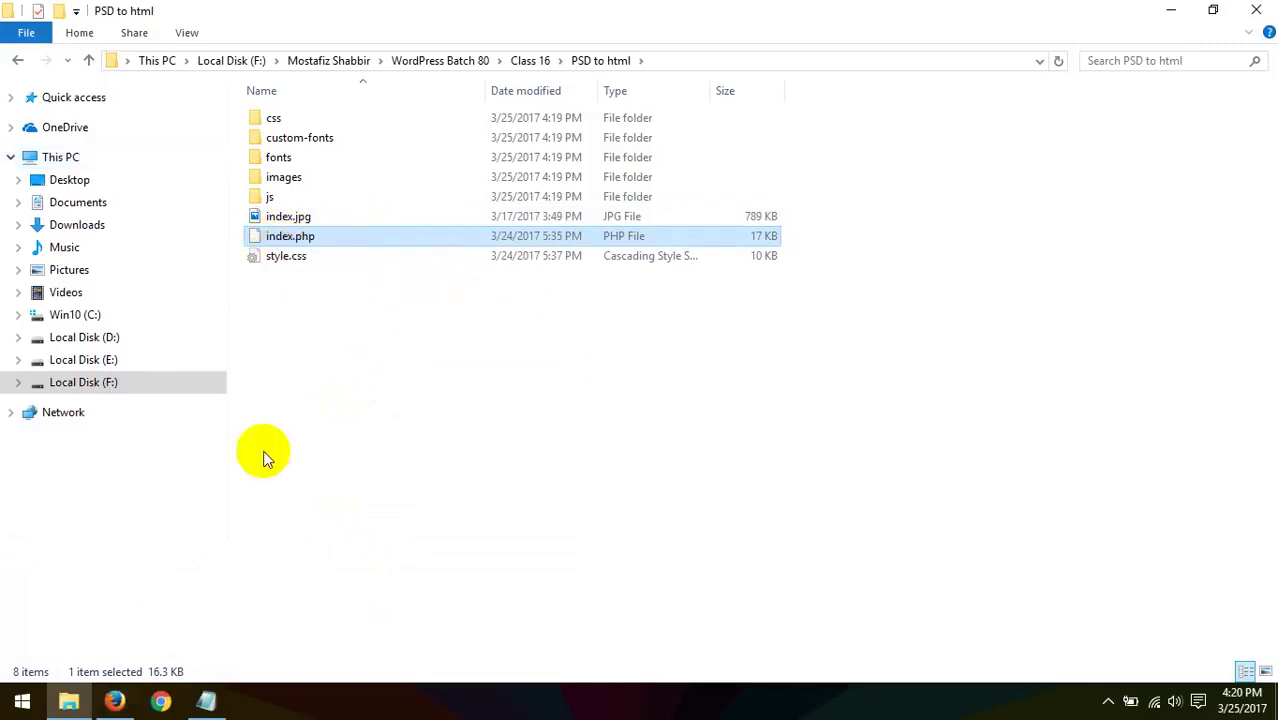
- Open index.php in Notepad++ and launch it from there in Firefox
{"action": "right_click", "coordinate": [287, 242]}
{"action": "left_click", "coordinate": [346, 280]}
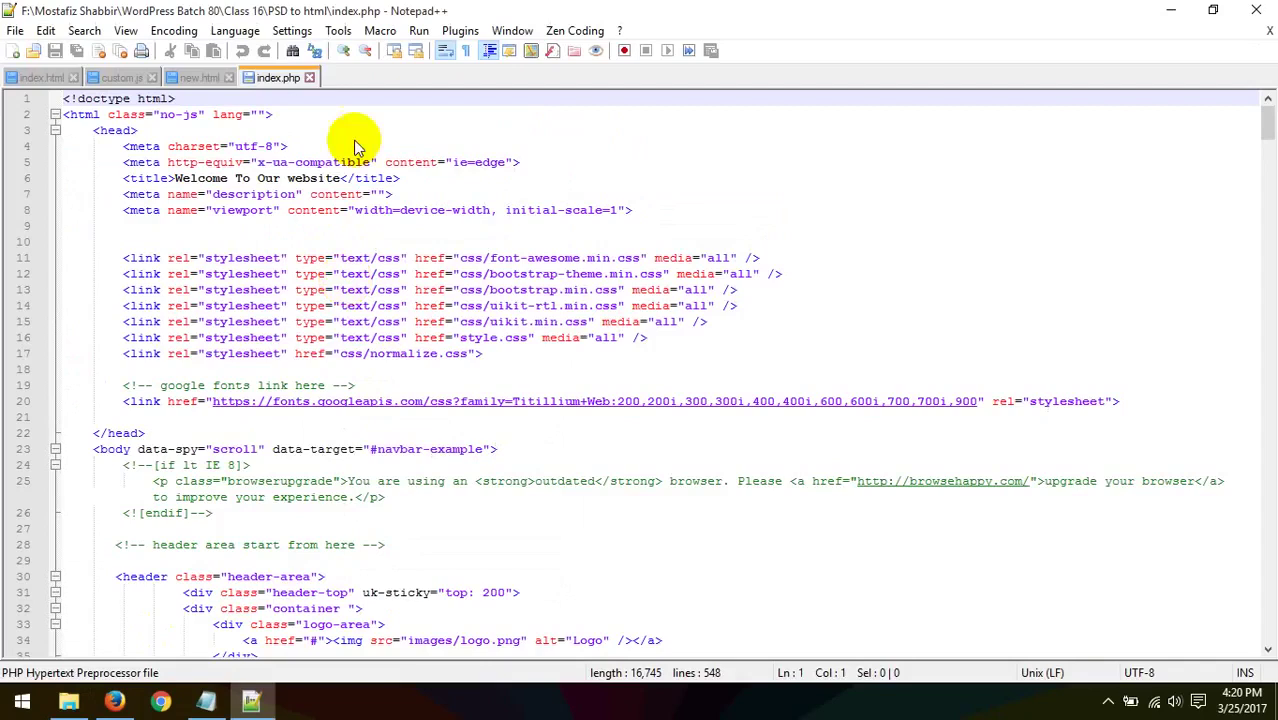
{"action": "left_click", "coordinate": [419, 31]}
{"action": "left_click", "coordinate": [441, 78]}
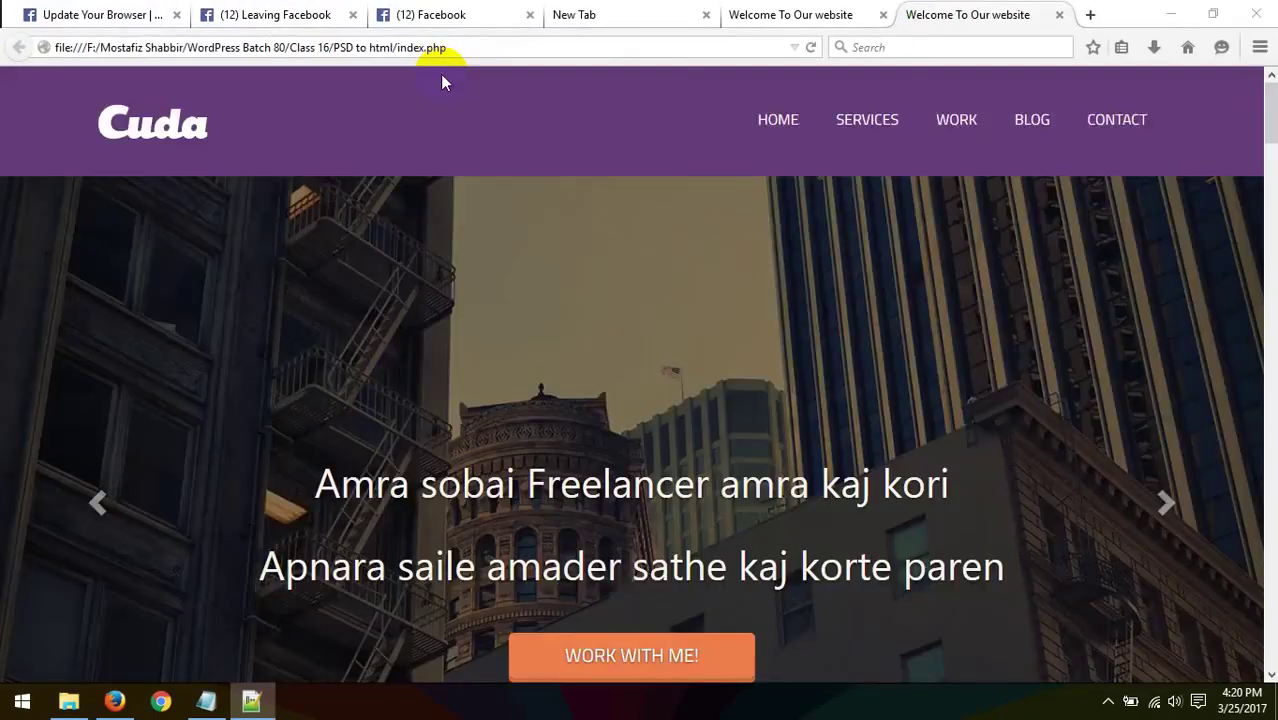
- Close the index.html tab and the empty new tab in Firefox, and switch back to index.php in Notepad++
{"action": "left_click", "coordinate": [890, 14]}
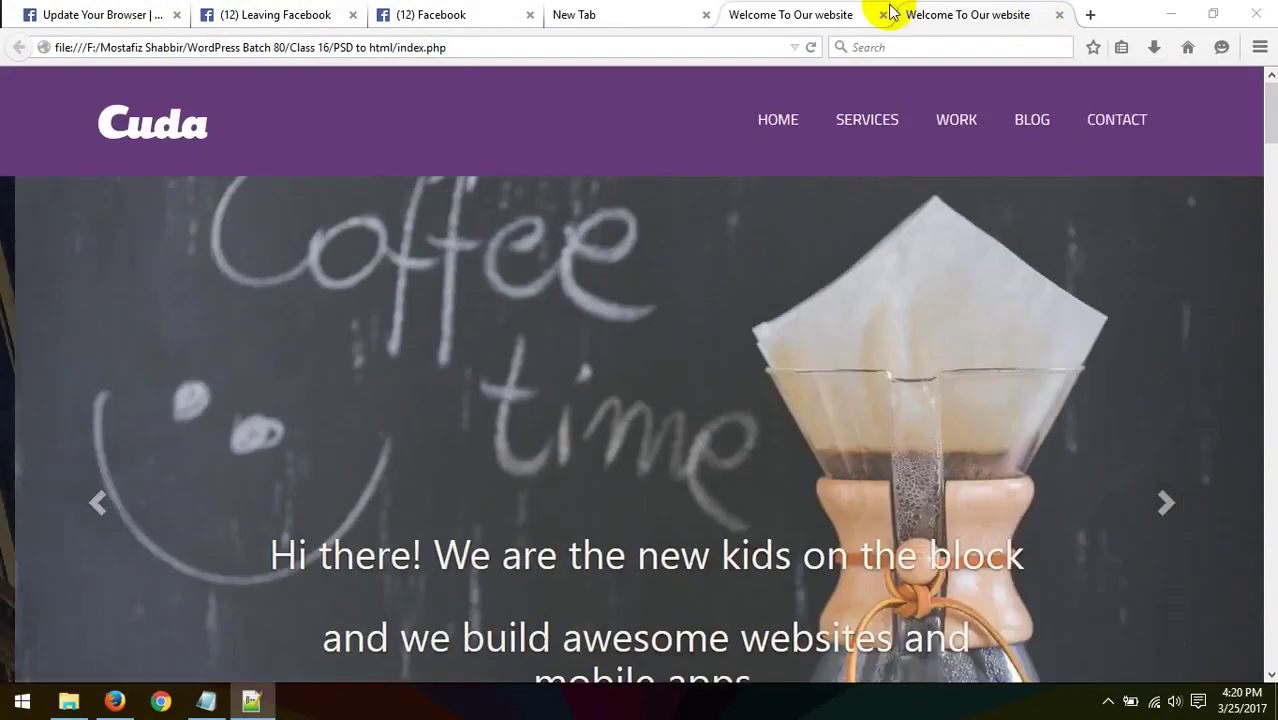
{"action": "left_click", "coordinate": [882, 14]}
{"action": "left_click", "coordinate": [692, 14]}
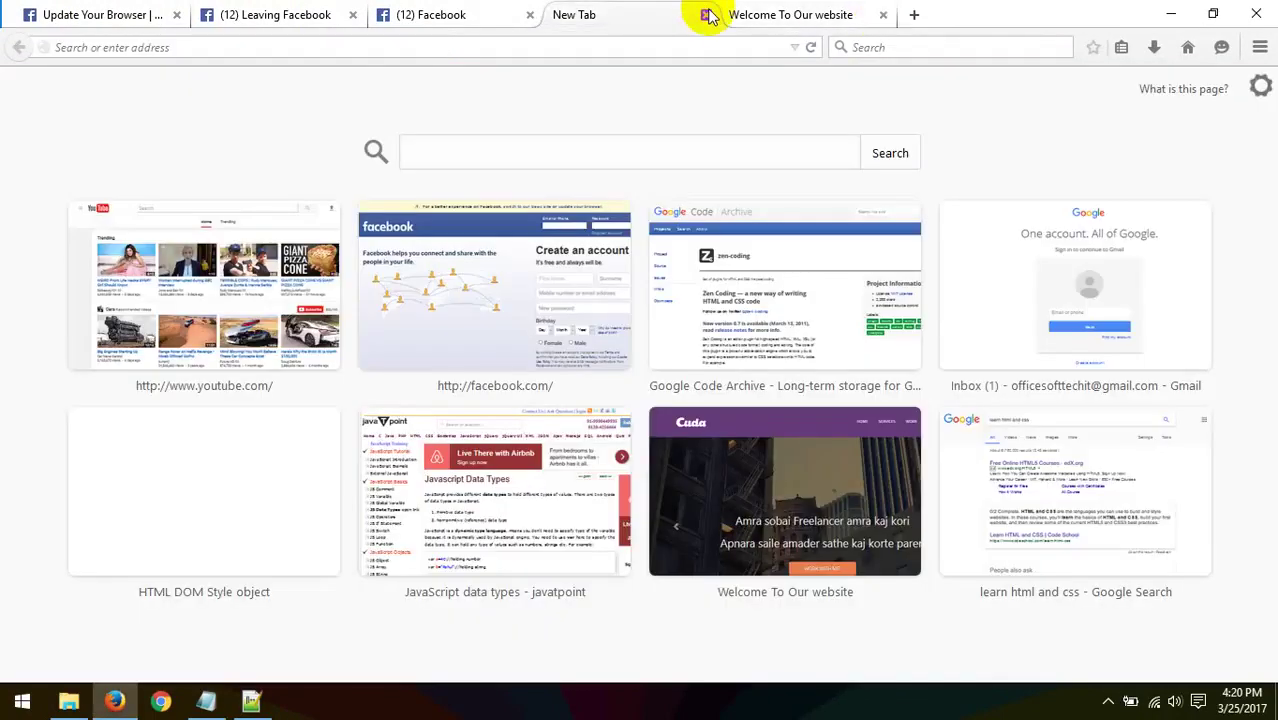
{"action": "left_click", "coordinate": [706, 14]}
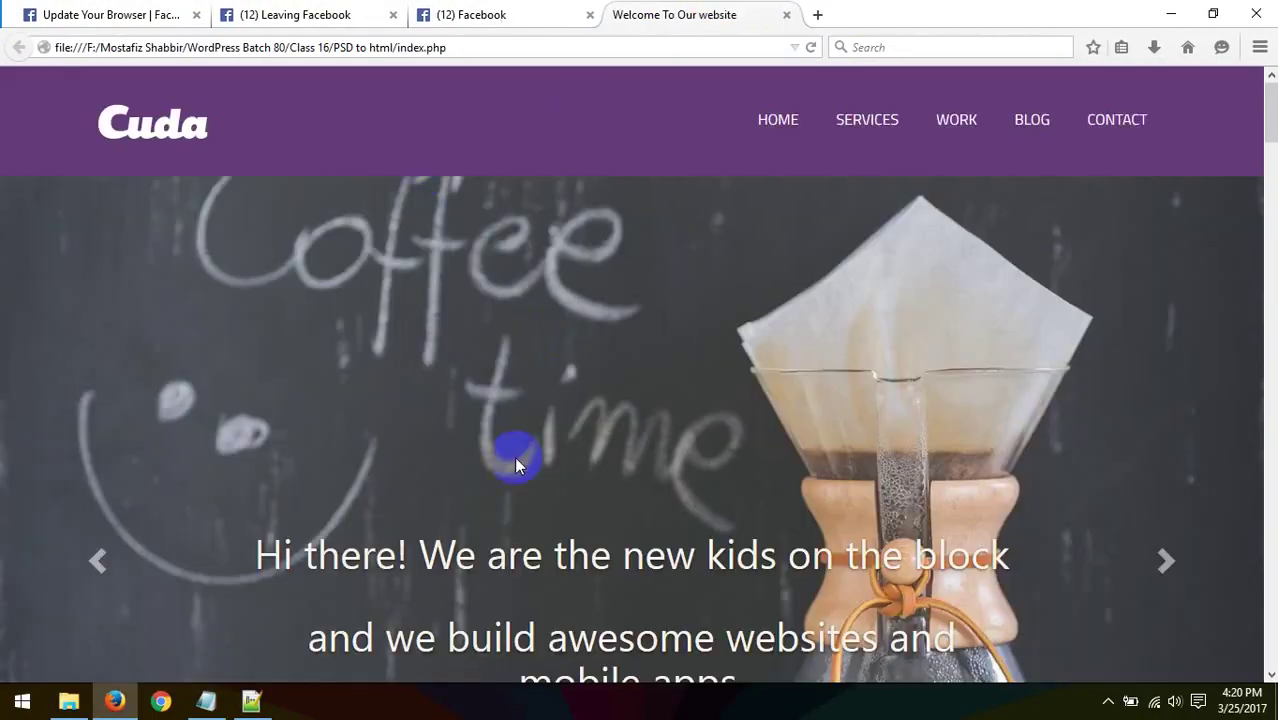
{"action": "left_click", "coordinate": [251, 701]}
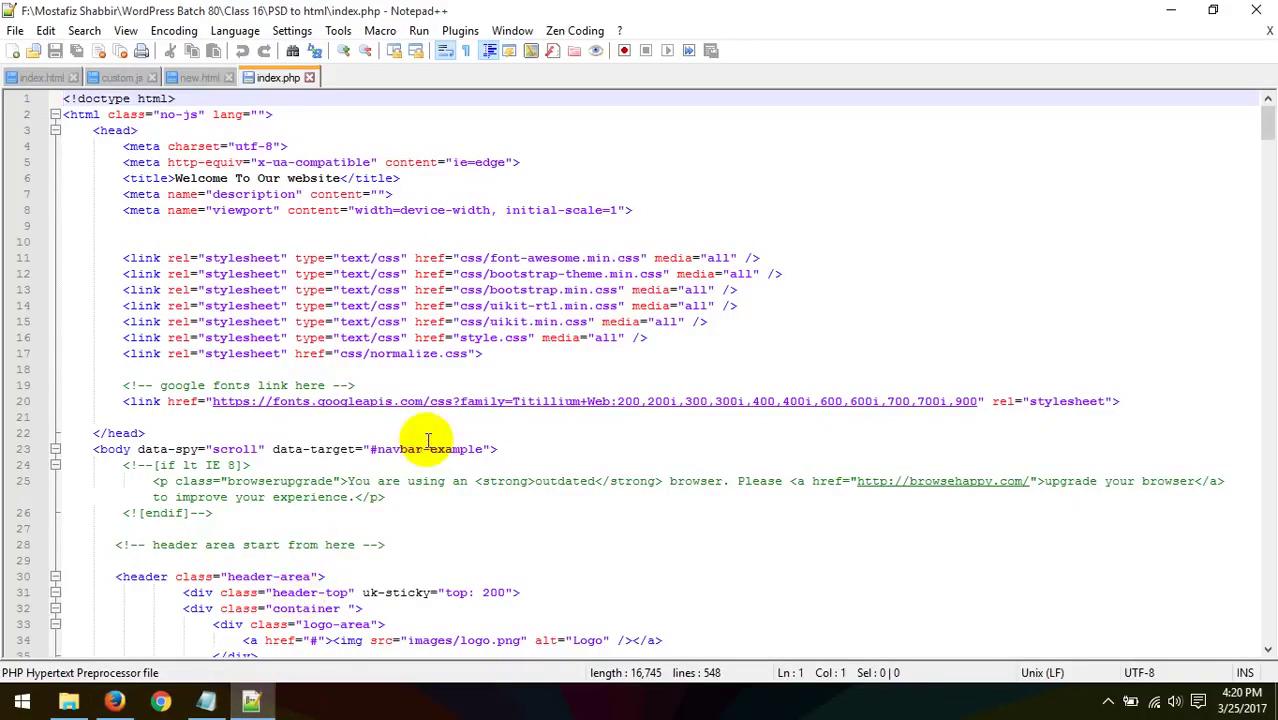
- Insert two blank lines above the doctype line of index.php
{"action": "scroll", "coordinate": [427, 440], "scroll_direction": "up", "scroll_amount": 3}
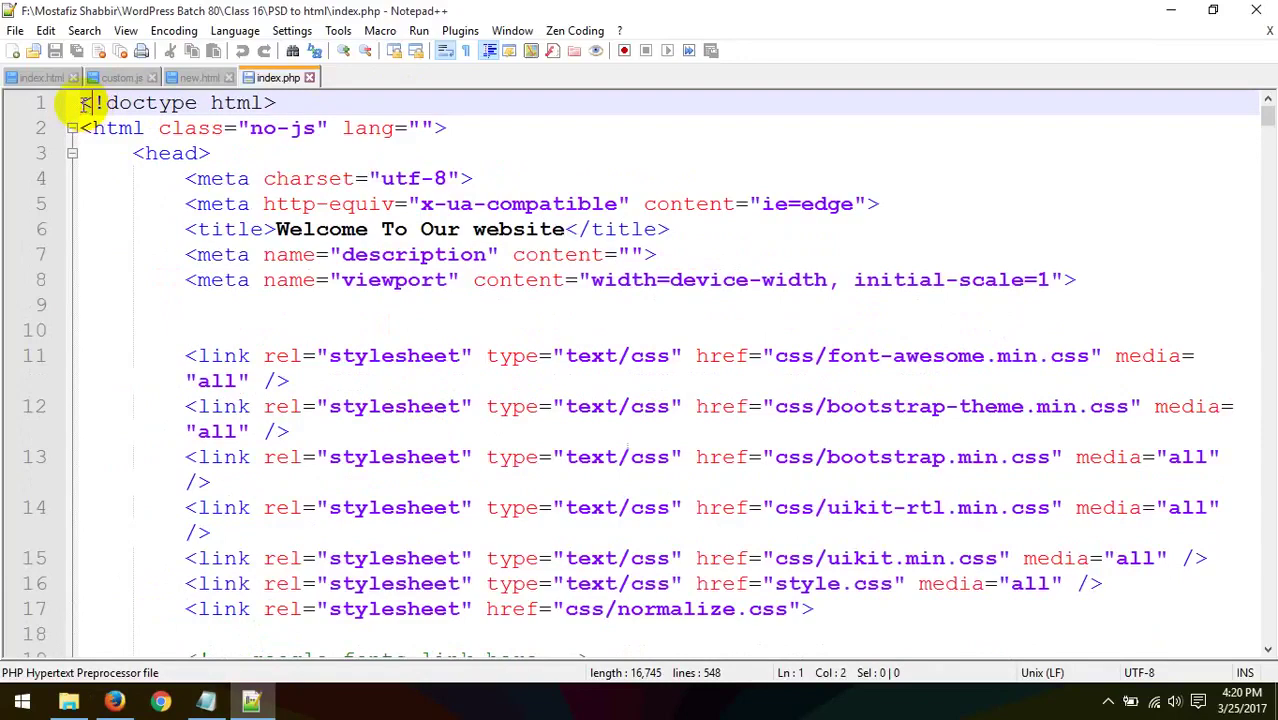
{"action": "key", "text": "Return"}
{"action": "key", "text": "Return"}
{"action": "key", "text": "Up"}
{"action": "key", "text": "Up"}
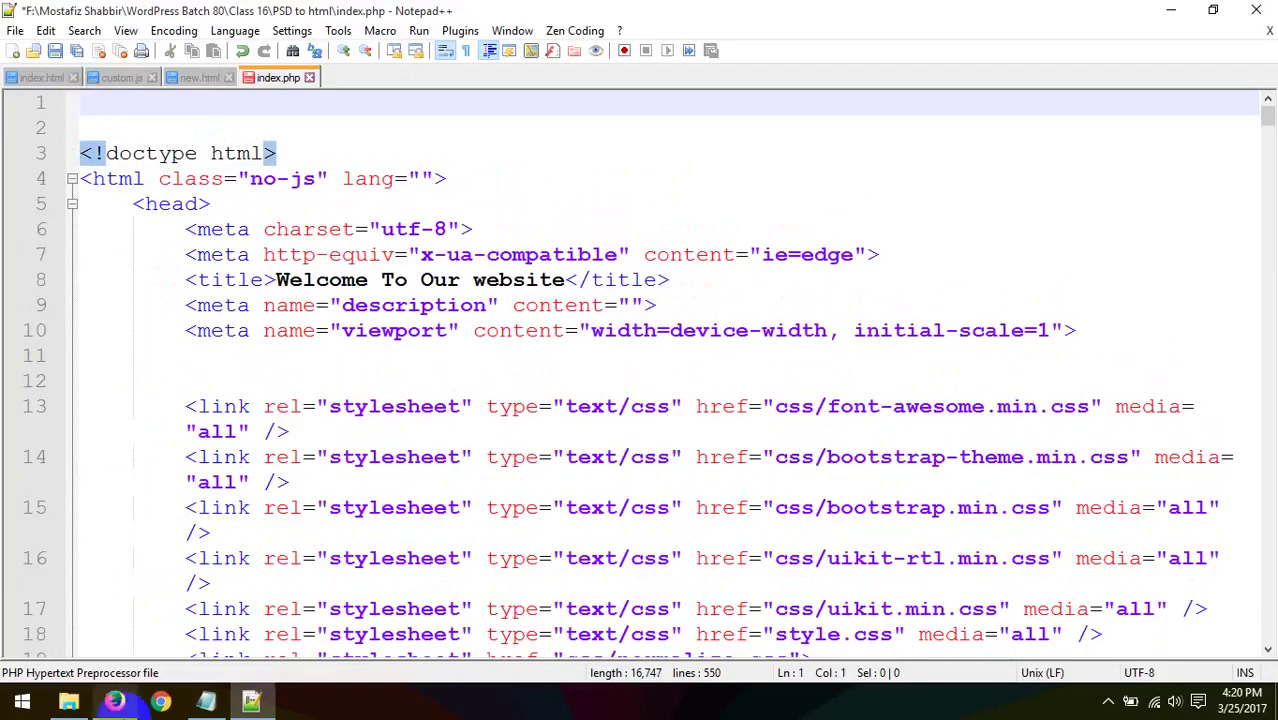
- Switch to the PSD to html folder in File Explorer and undo the rename of index.php, restoring it as index.html
{"action": "left_click", "coordinate": [68, 702]}
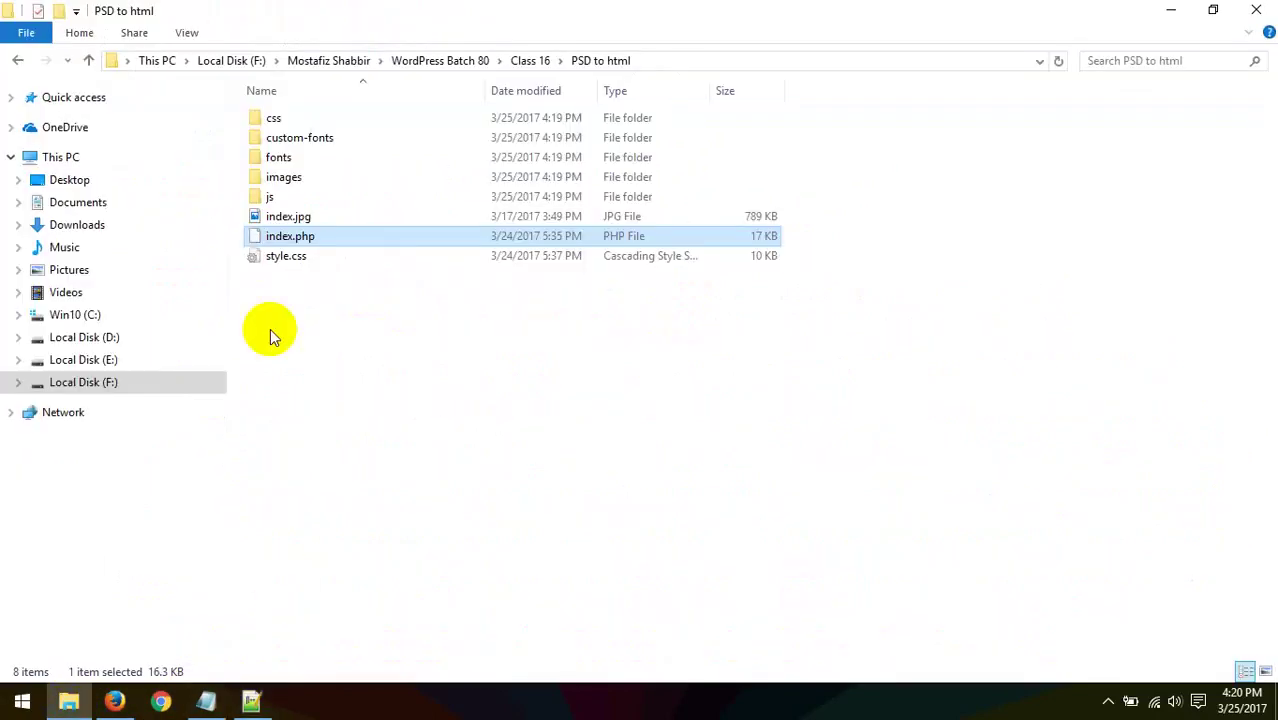
{"action": "left_click", "coordinate": [324, 303]}
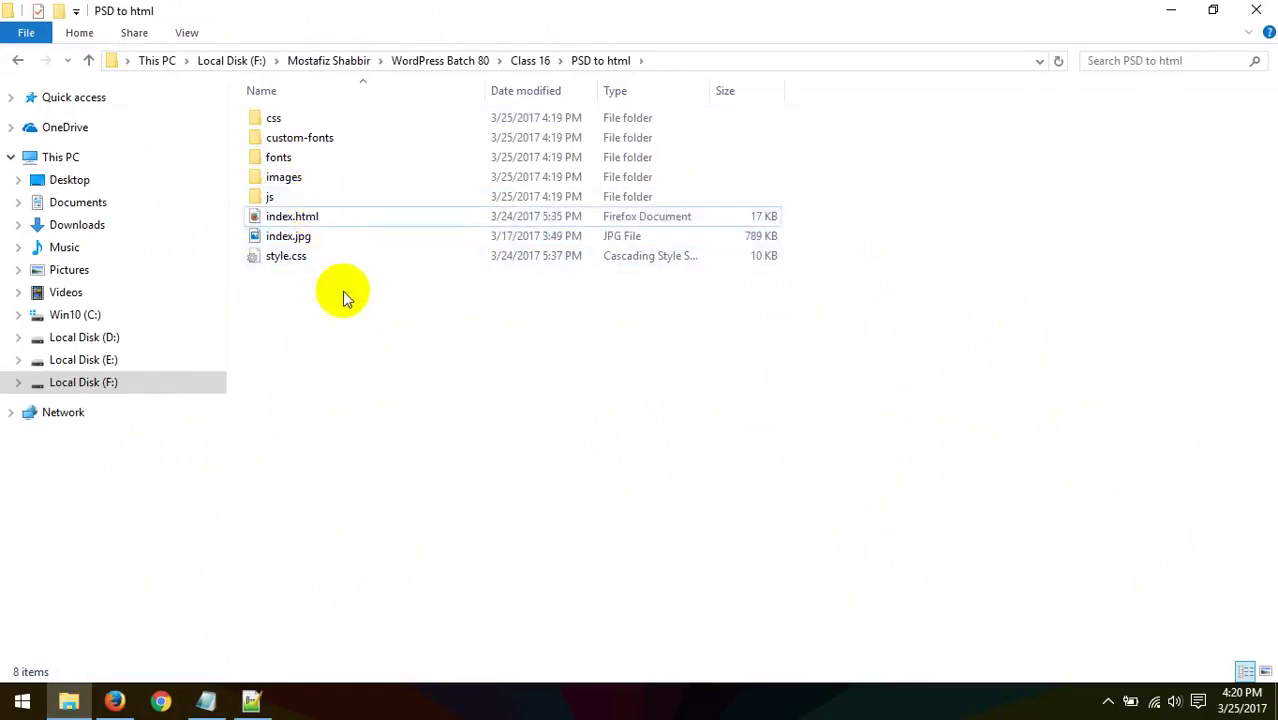
- Switch to Notepad++, discard the missing index.php, and close the new.html, custom.js and index.html files
{"action": "left_click", "coordinate": [251, 700]}
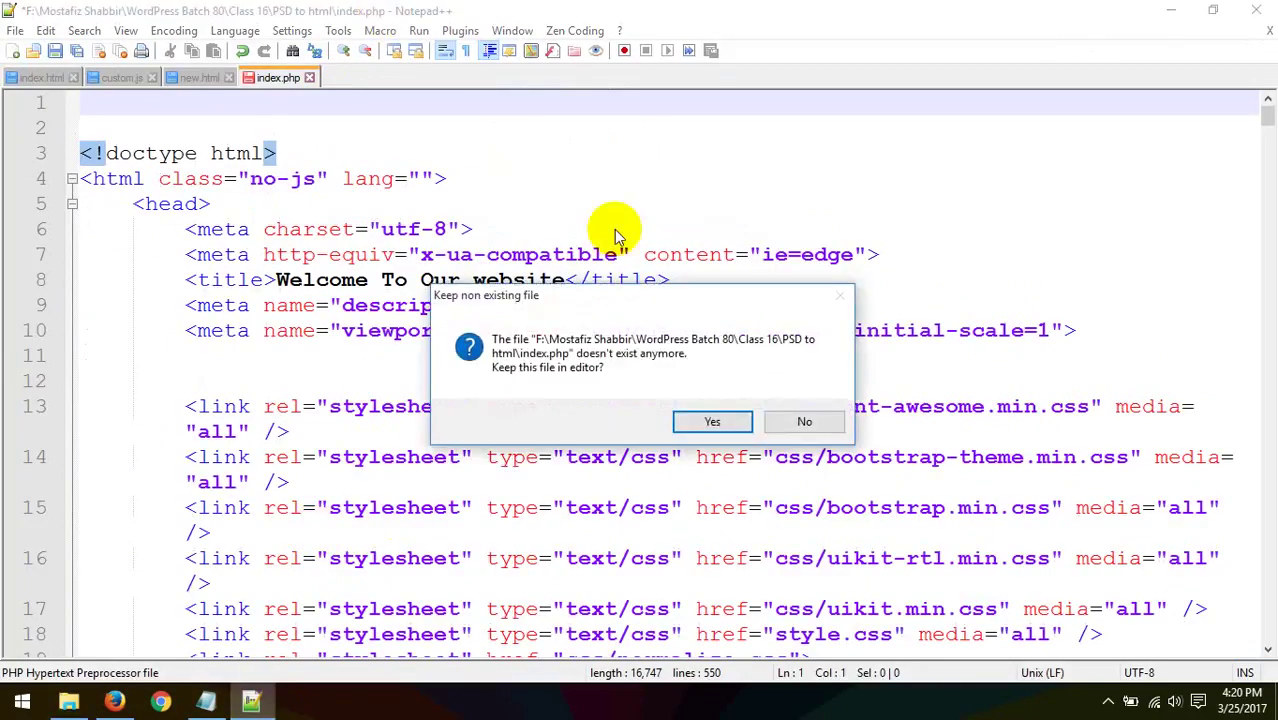
{"action": "left_click", "coordinate": [807, 420]}
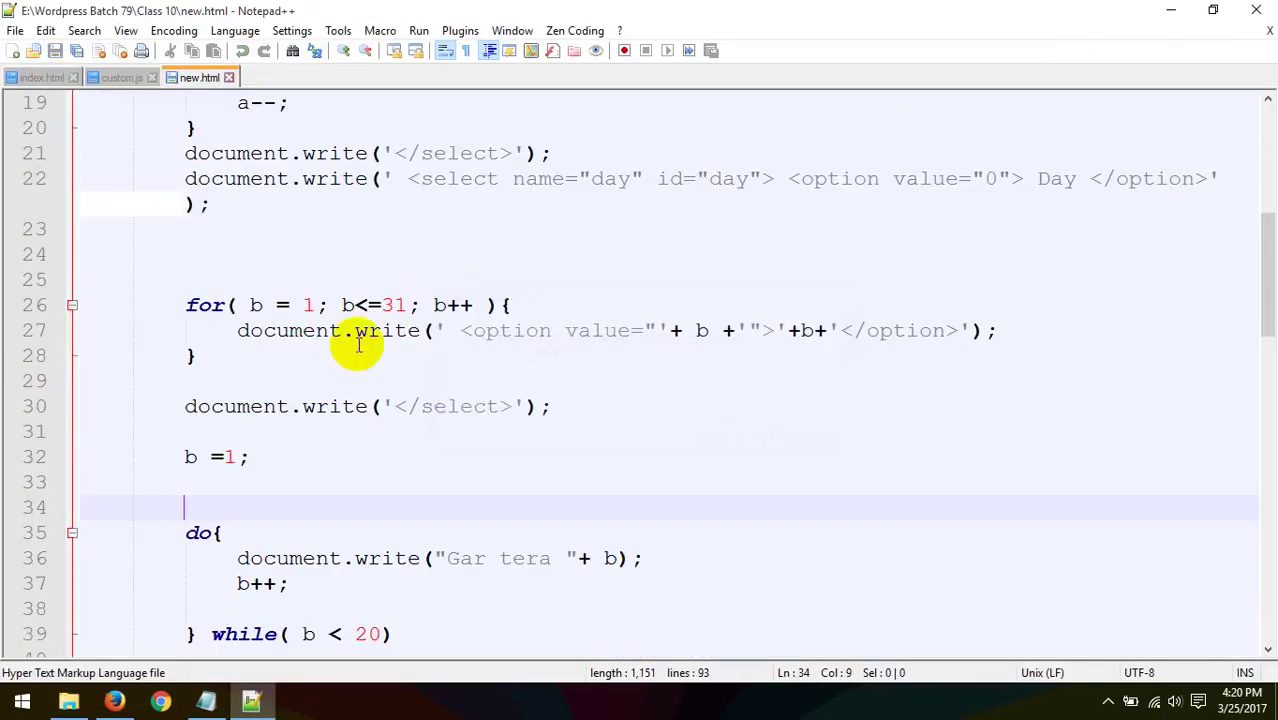
{"action": "left_click", "coordinate": [229, 77]}
{"action": "left_click", "coordinate": [151, 77]}
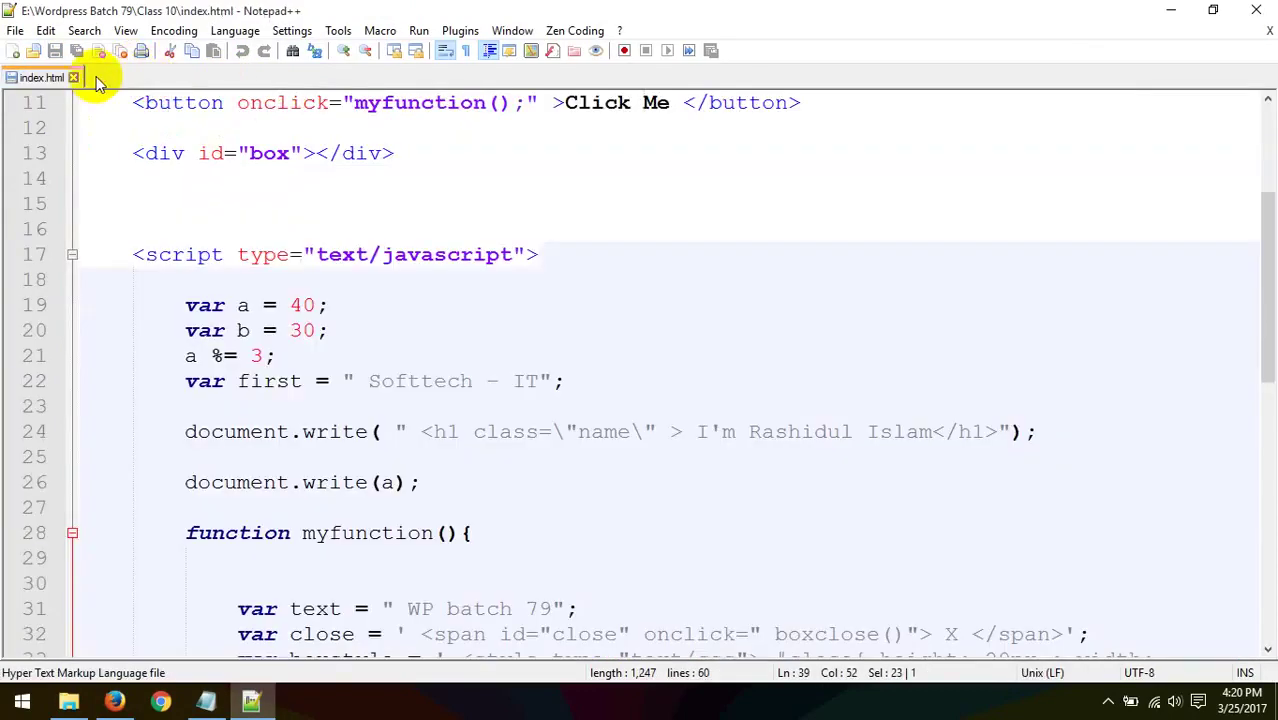
{"action": "left_click", "coordinate": [73, 77]}
- Switch to Firefox, reload the page, change the address from index.php to index.html, and look through the loaded site
{"action": "left_click", "coordinate": [114, 700]}
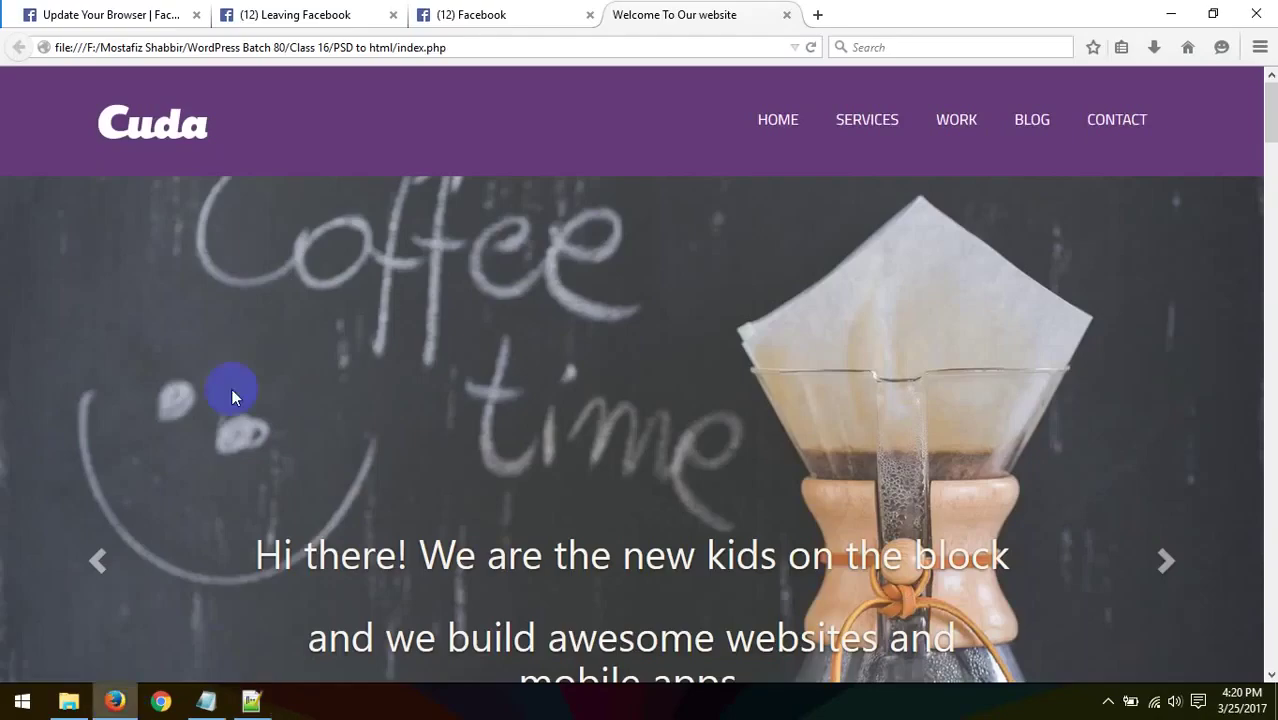
{"action": "right_click", "coordinate": [459, 111]}
{"action": "left_click", "coordinate": [577, 133]}
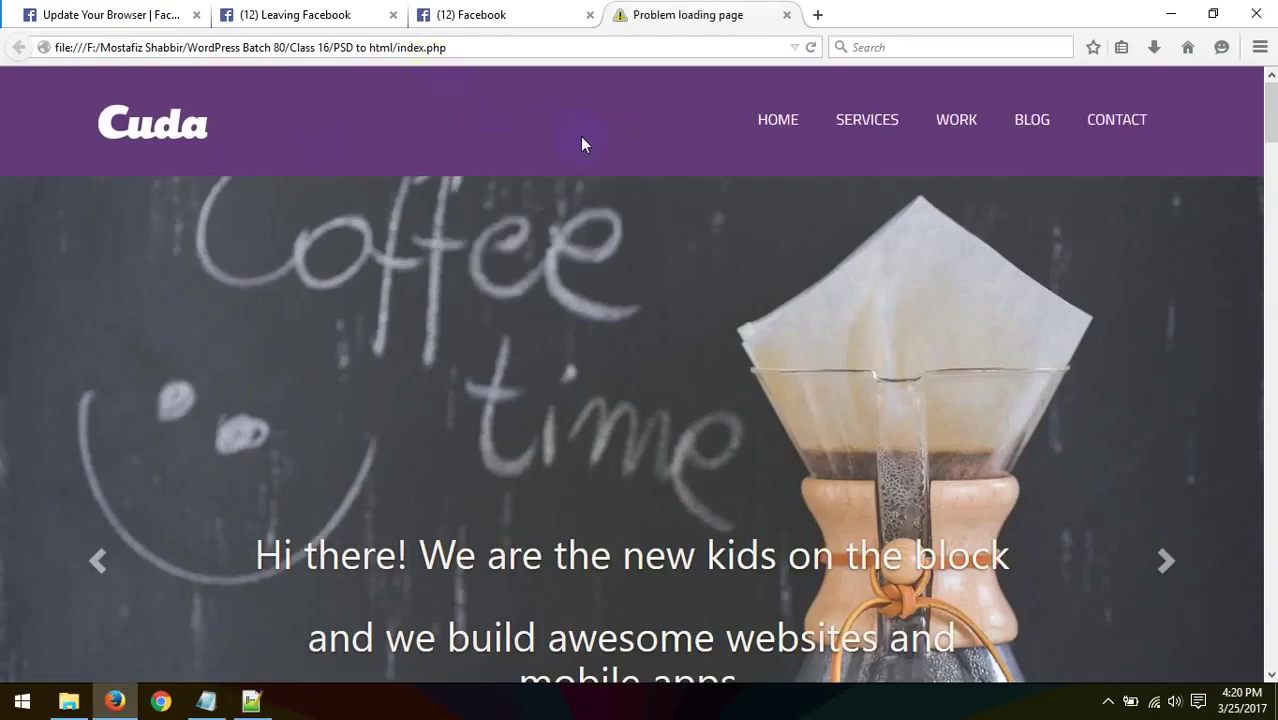
{"action": "double_click", "coordinate": [430, 48]}
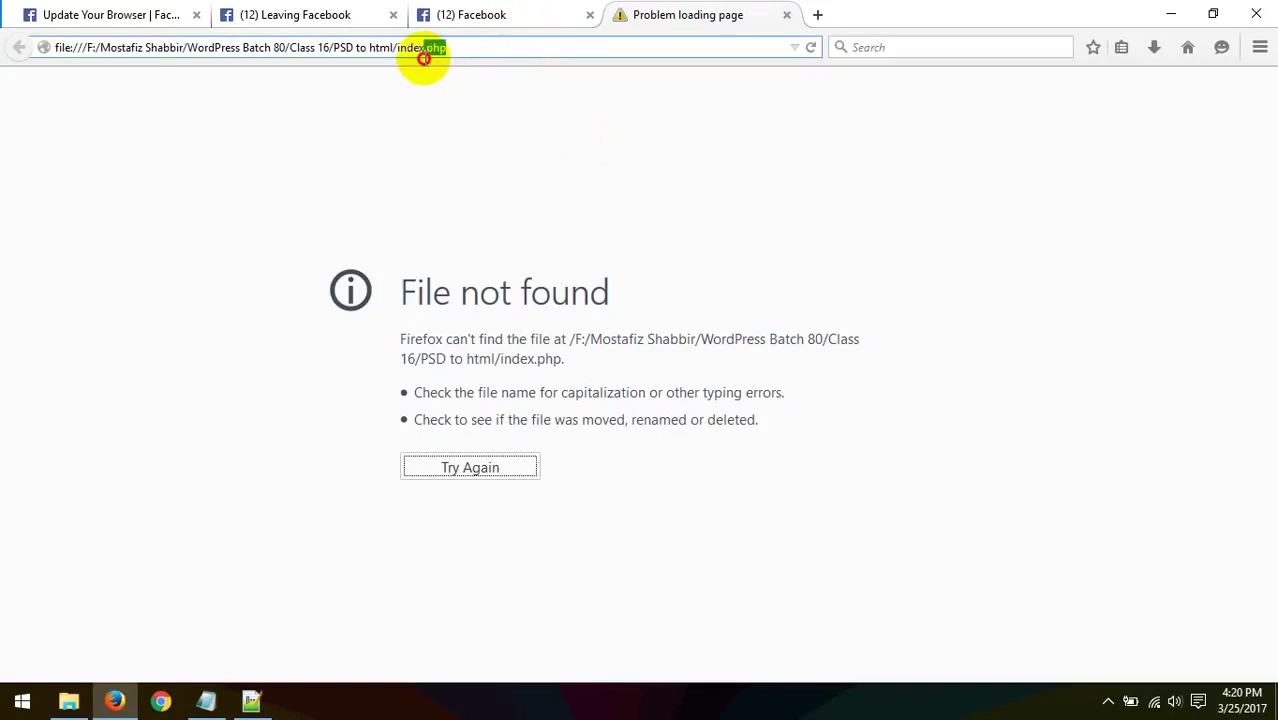
{"action": "type", "text": "html"}
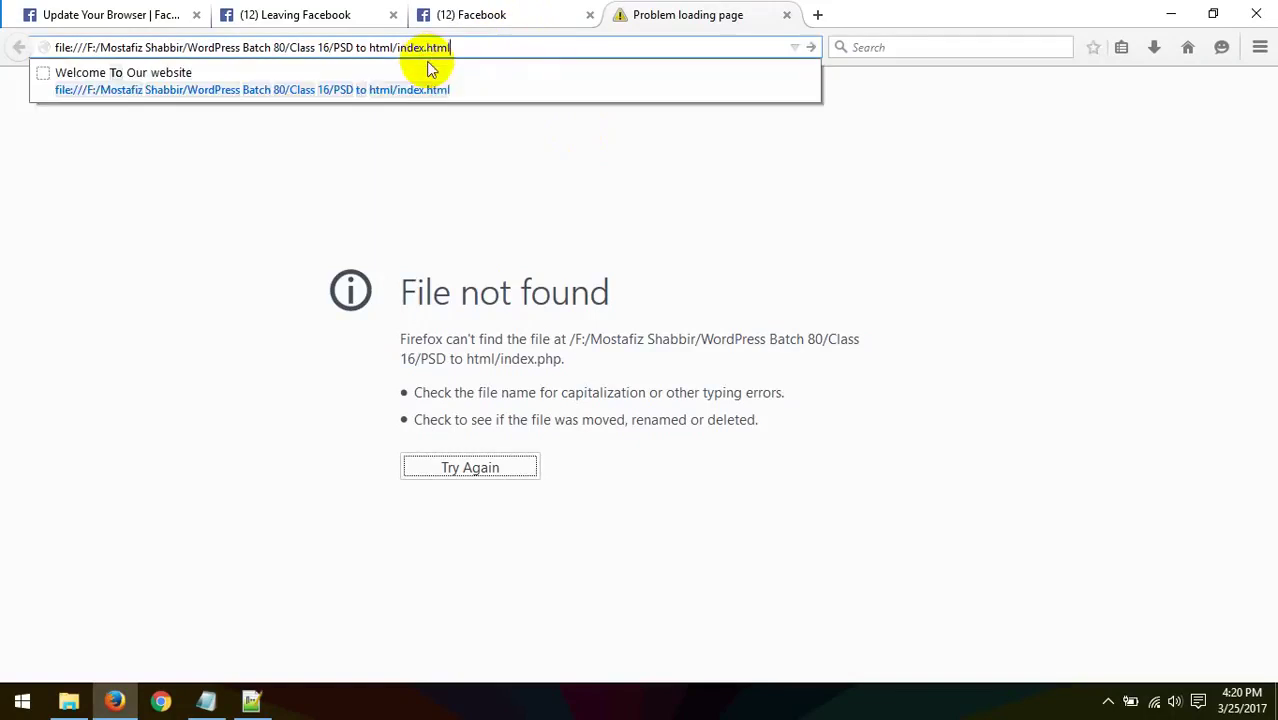
{"action": "key", "text": "Return"}
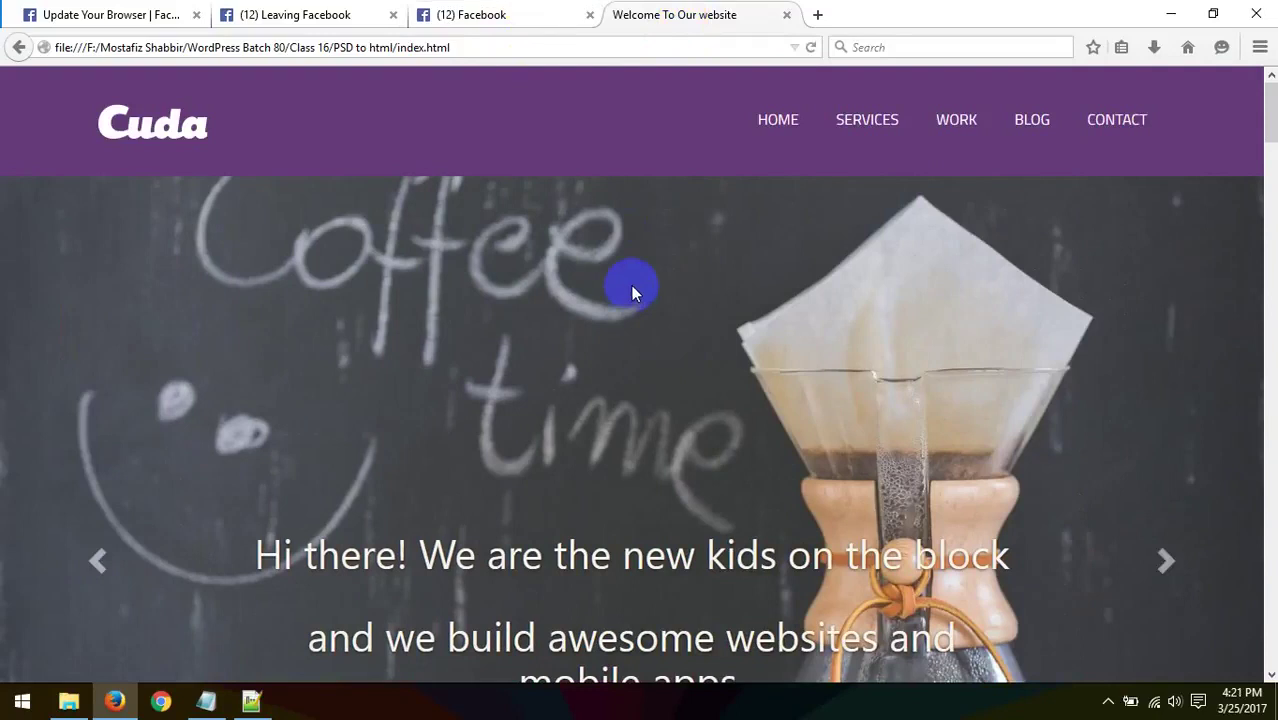
{"action": "scroll", "coordinate": [633, 284], "scroll_direction": "down", "scroll_amount": 5}
{"action": "scroll", "coordinate": [636, 291], "scroll_direction": "down", "scroll_amount": 8}
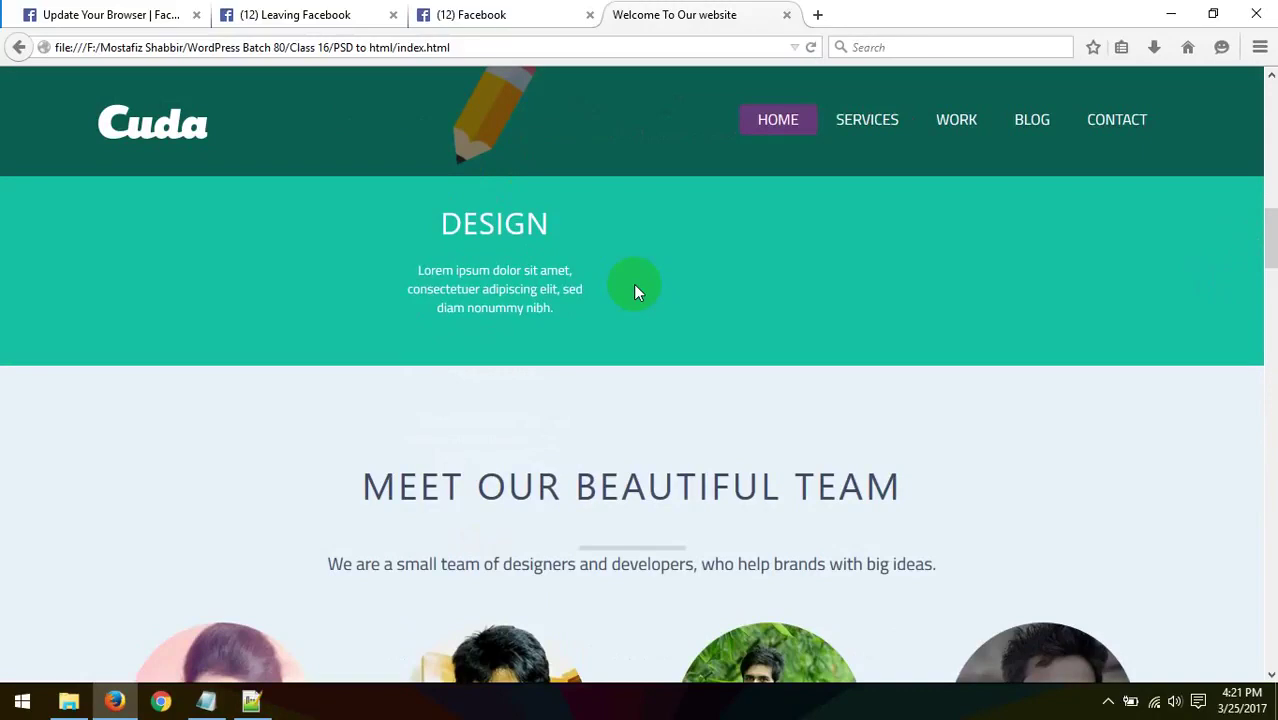
- Open a new empty tab beside the index.html page
{"action": "left_click", "coordinate": [817, 14]}
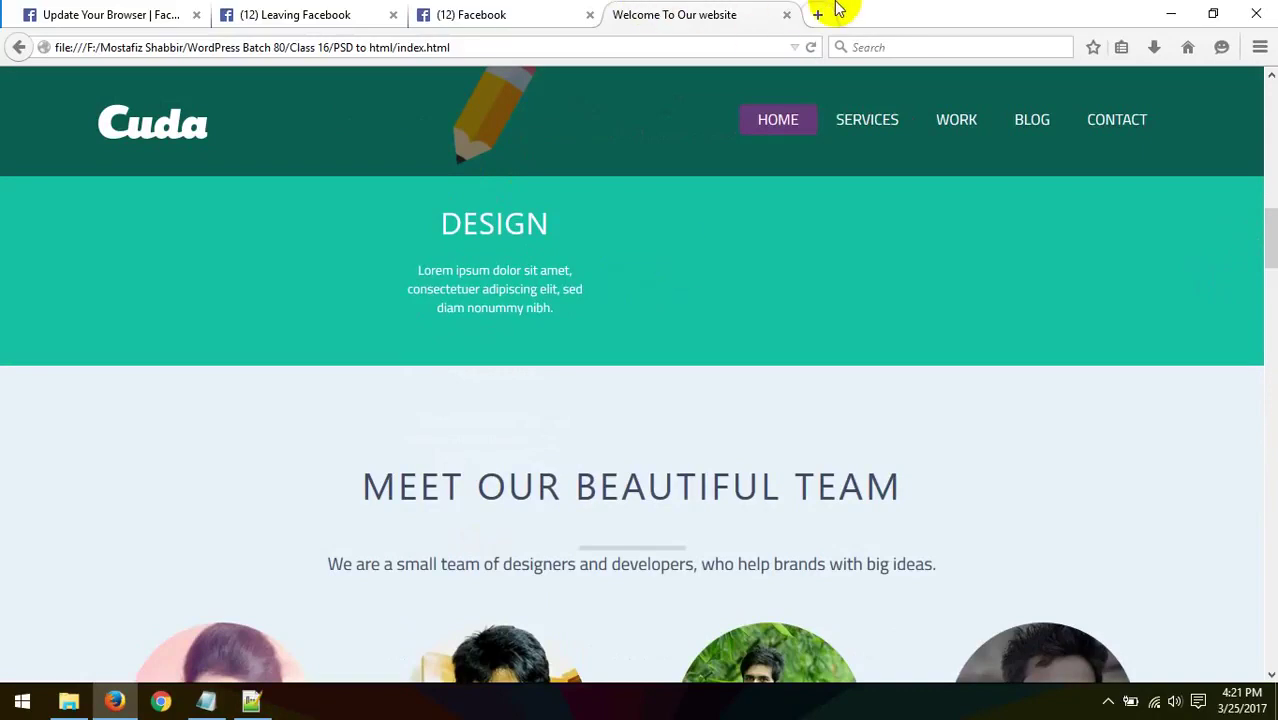
{"action": "left_click", "coordinate": [712, 18]}
{"action": "left_click", "coordinate": [820, 14]}
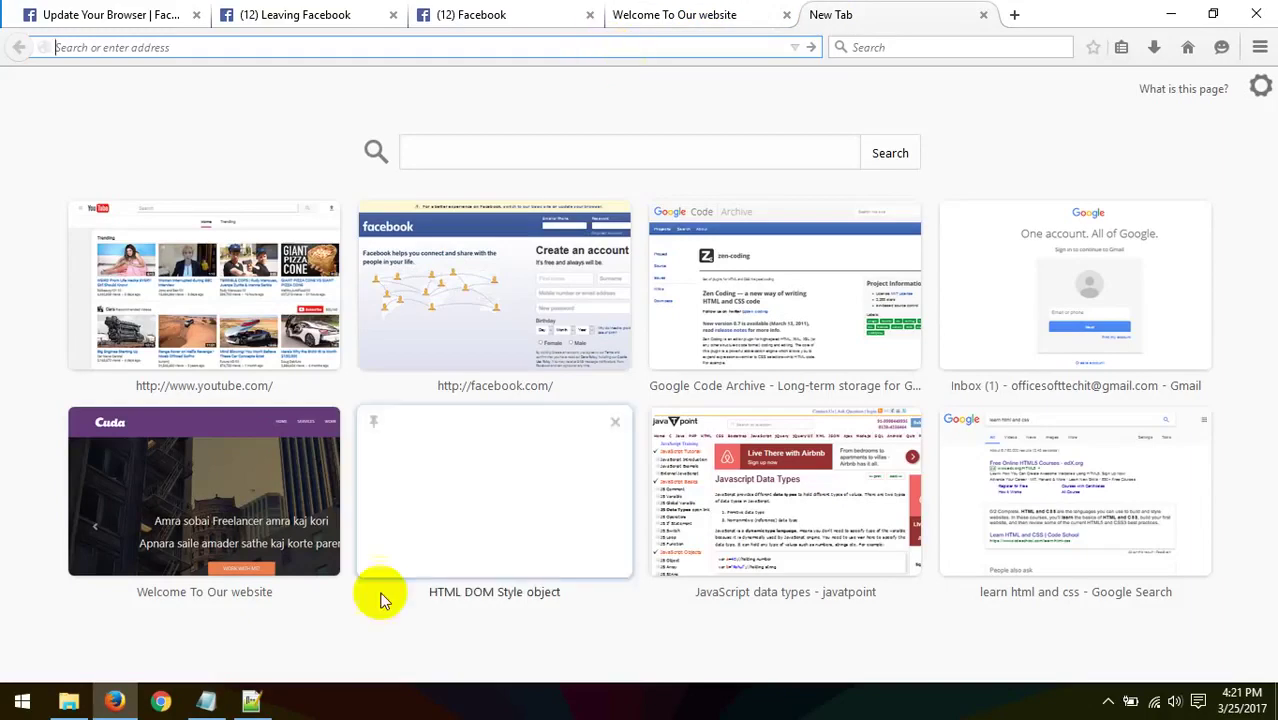
{"action": "left_click", "coordinate": [206, 700]}
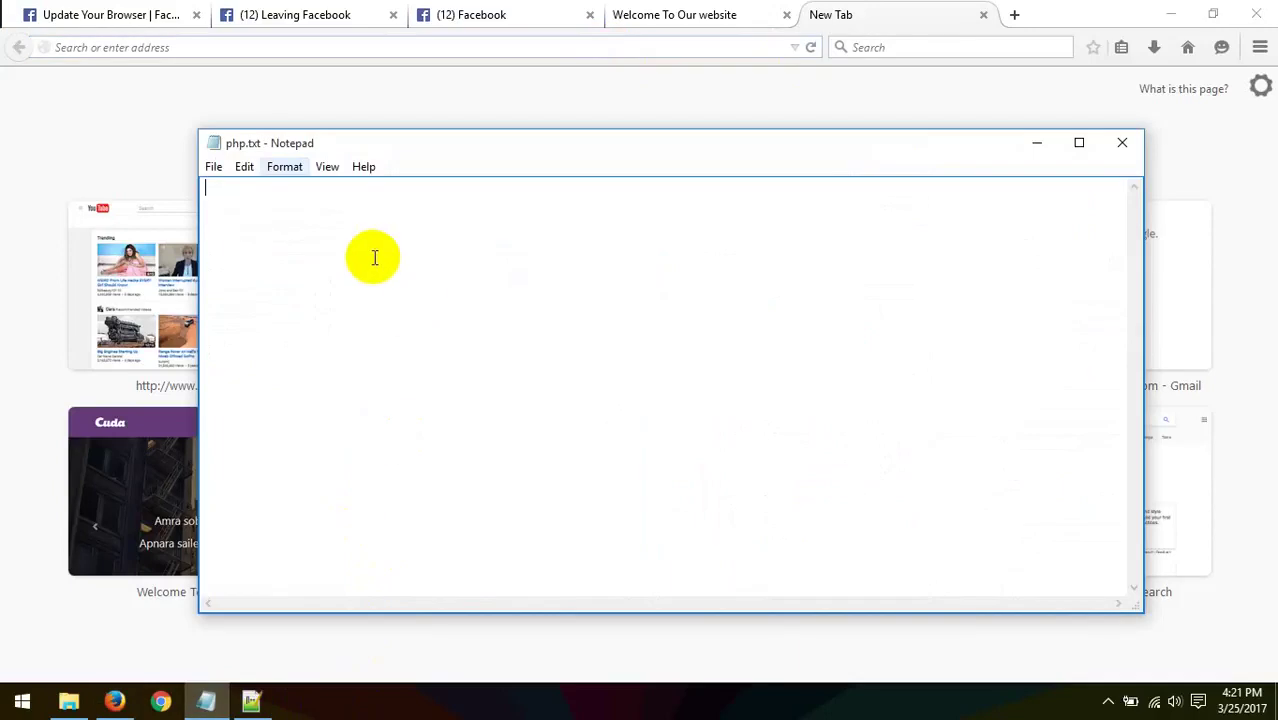
{"action": "type", "text": "Domain: http://www.kamrulkhd.com"}
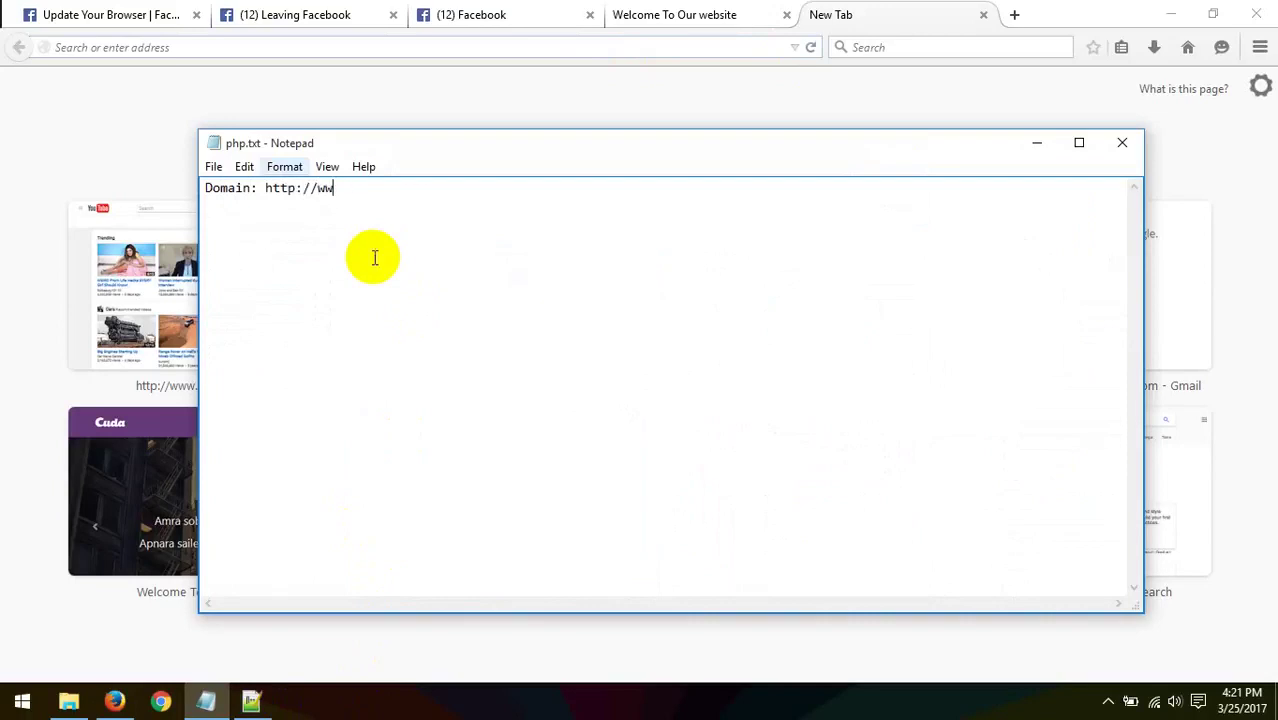
{"action": "type", "text": "w.kamrulkhd.com"}
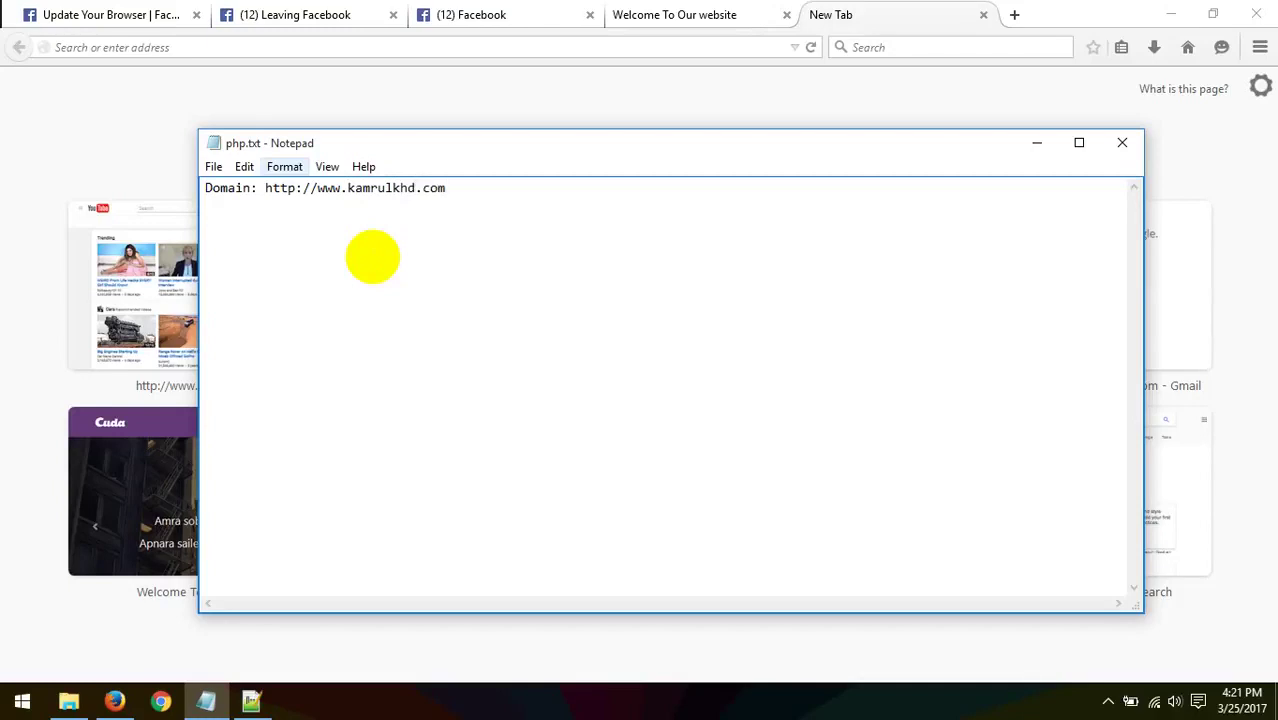
- Examine the domain address in php.txt alongside the empty tab and the local index.html page in Firefox
{"action": "left_click_drag", "start_coordinate": [446, 189], "coordinate": [265, 188]}
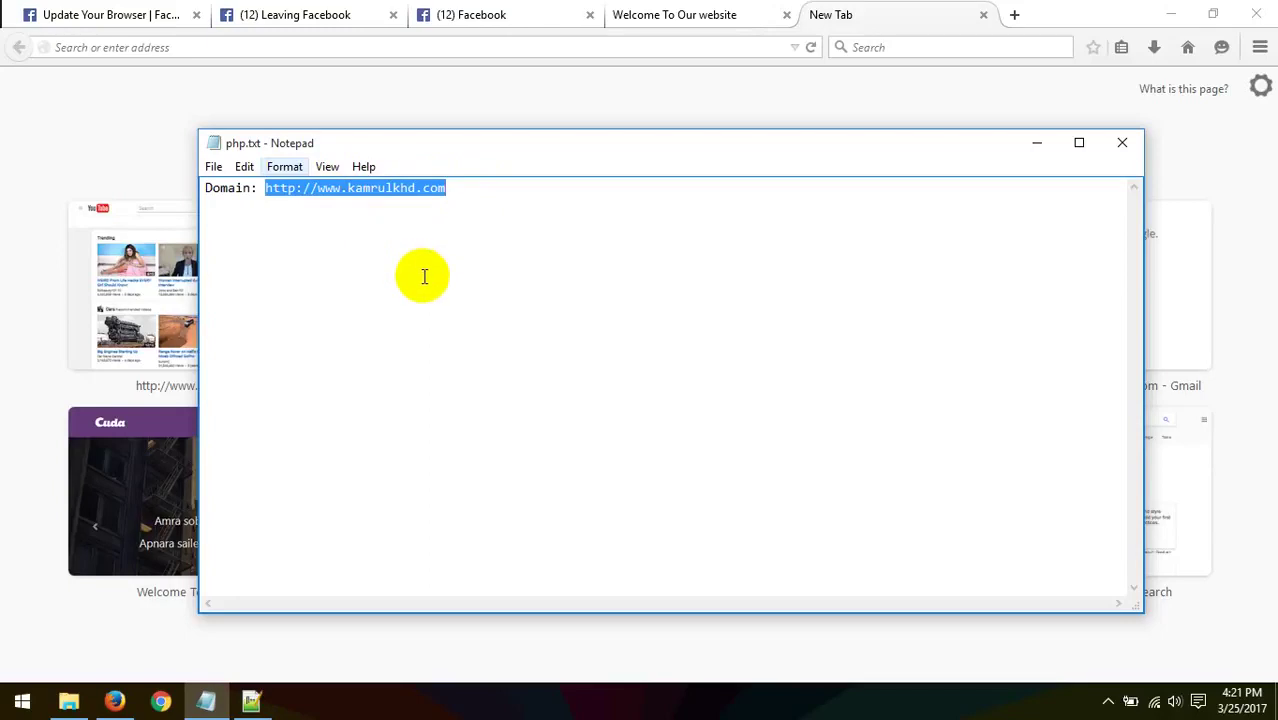
{"action": "left_click", "coordinate": [456, 188]}
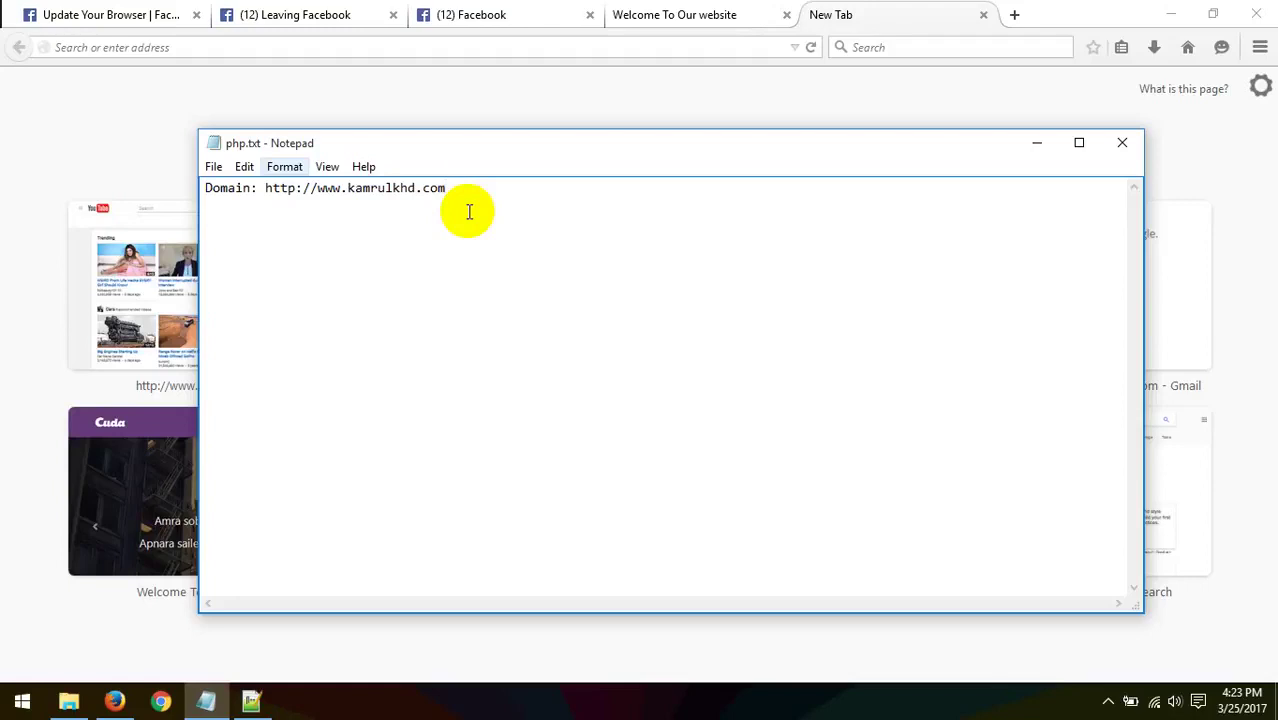
{"action": "left_click", "coordinate": [824, 10]}
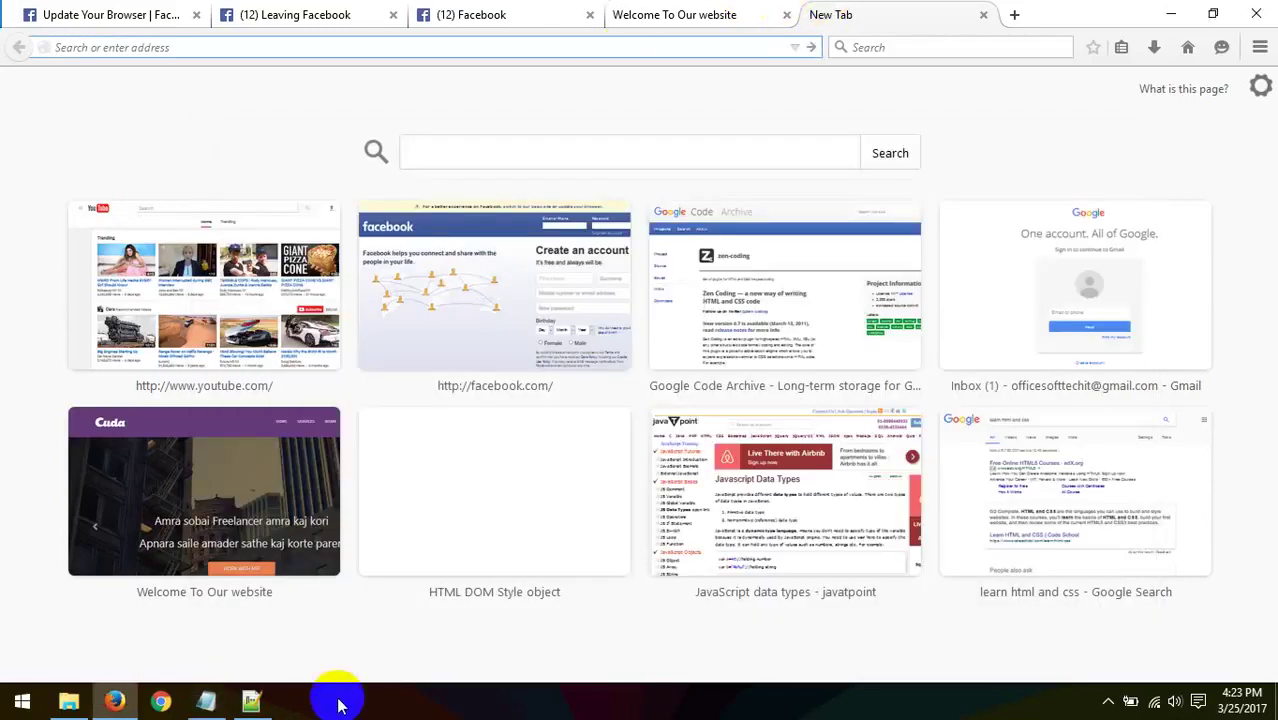
{"action": "left_click", "coordinate": [206, 701]}
{"action": "left_click_drag", "start_coordinate": [522, 189], "coordinate": [256, 188]}
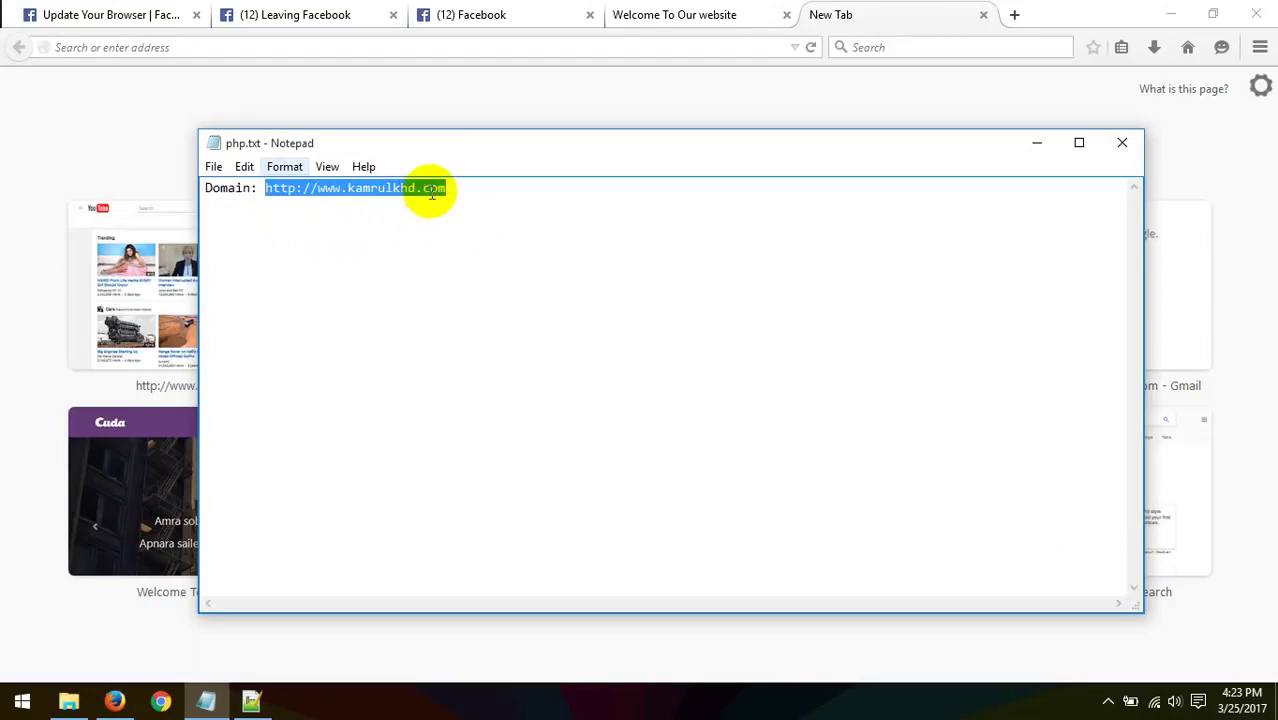
{"action": "left_click_drag", "start_coordinate": [450, 192], "coordinate": [433, 191]}
{"action": "left_click", "coordinate": [515, 188]}
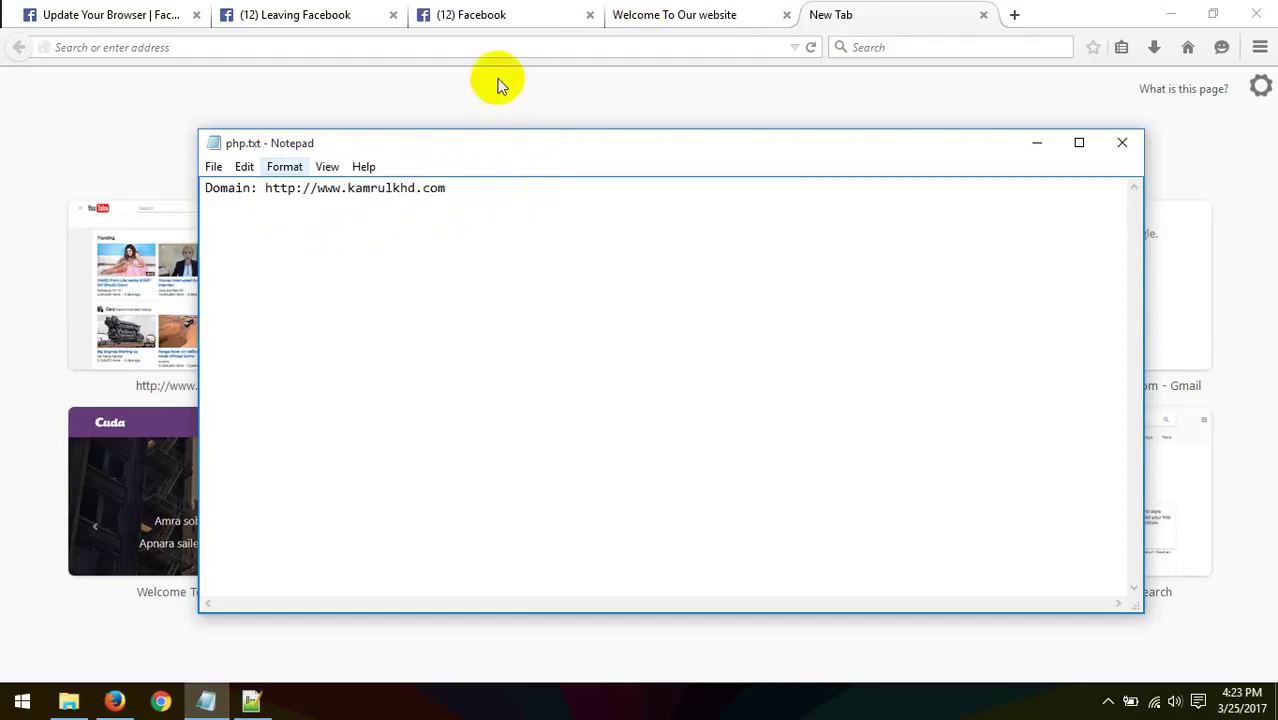
{"action": "left_click", "coordinate": [700, 15]}
{"action": "scroll", "coordinate": [390, 315], "scroll_direction": "up", "scroll_amount": 5}
{"action": "scroll", "coordinate": [401, 333], "scroll_direction": "up", "scroll_amount": 5}
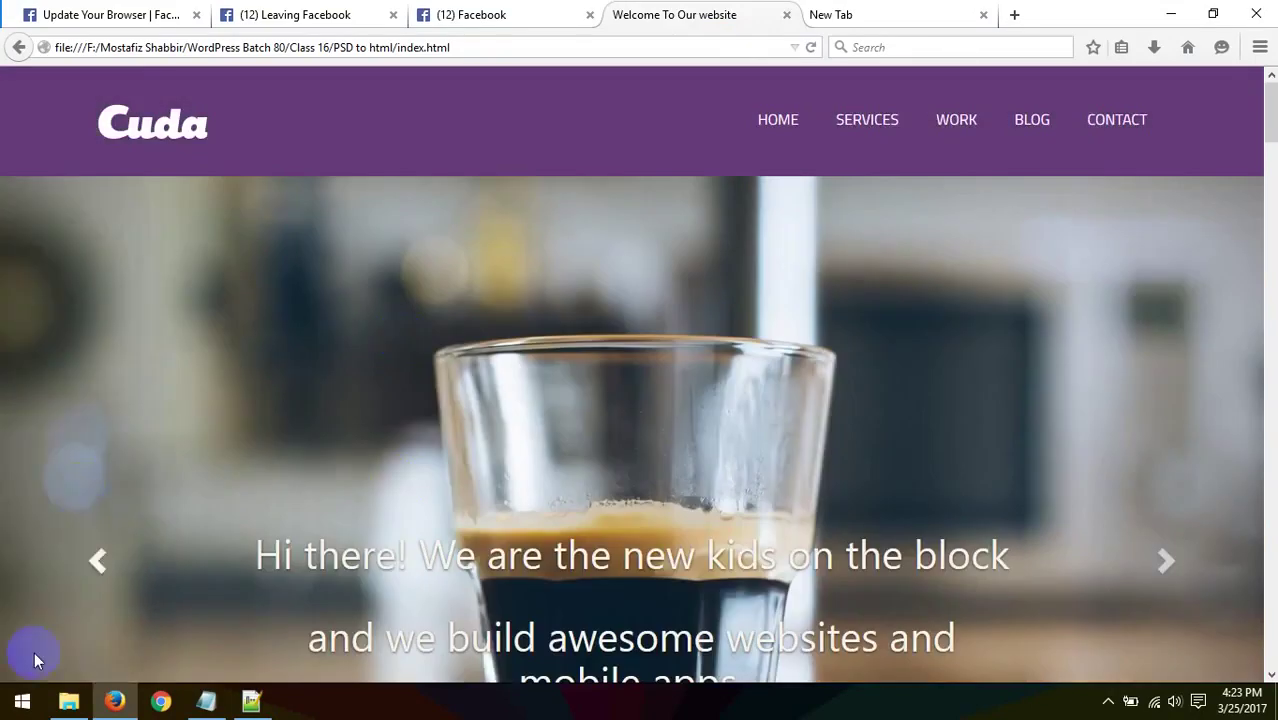
{"action": "left_click", "coordinate": [208, 702]}
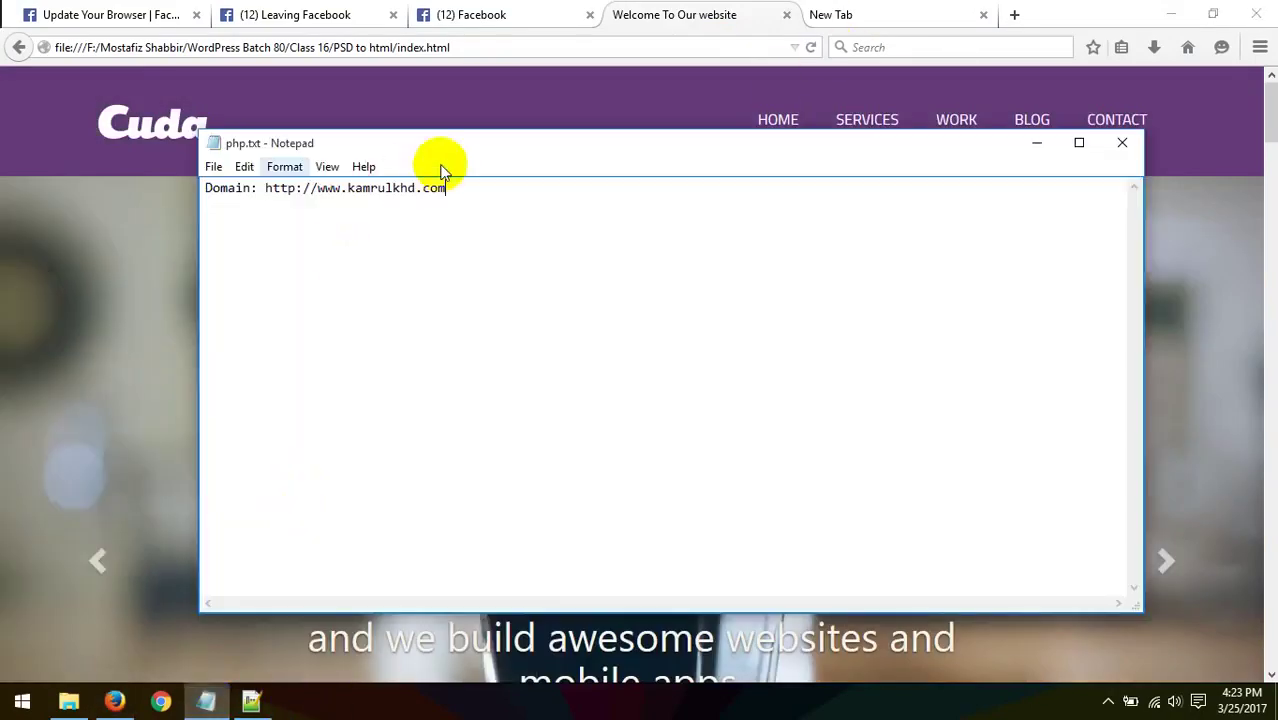
{"action": "left_click_drag", "start_coordinate": [448, 188], "coordinate": [169, 190]}
{"action": "left_click", "coordinate": [469, 301]}
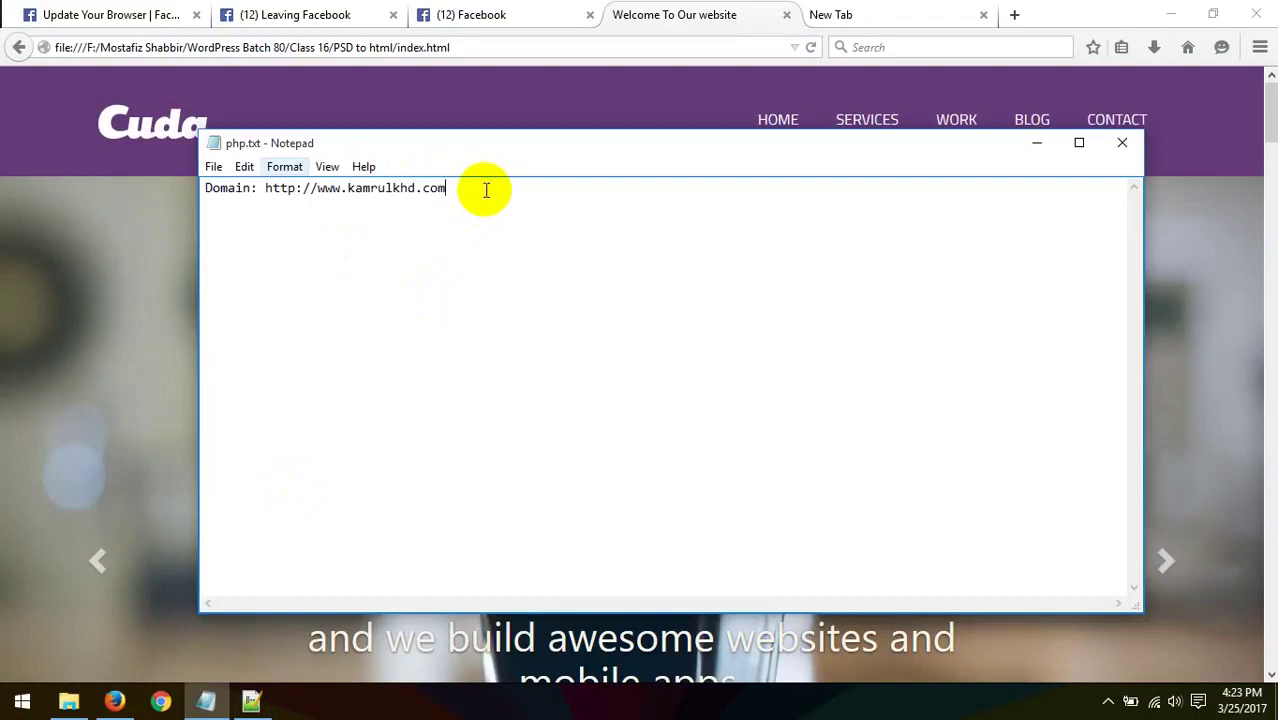
- Add a "Hosting:" line below the domain line in php.txt and, after a blank line, a "CPanel:" line
{"action": "key", "text": "Return"}
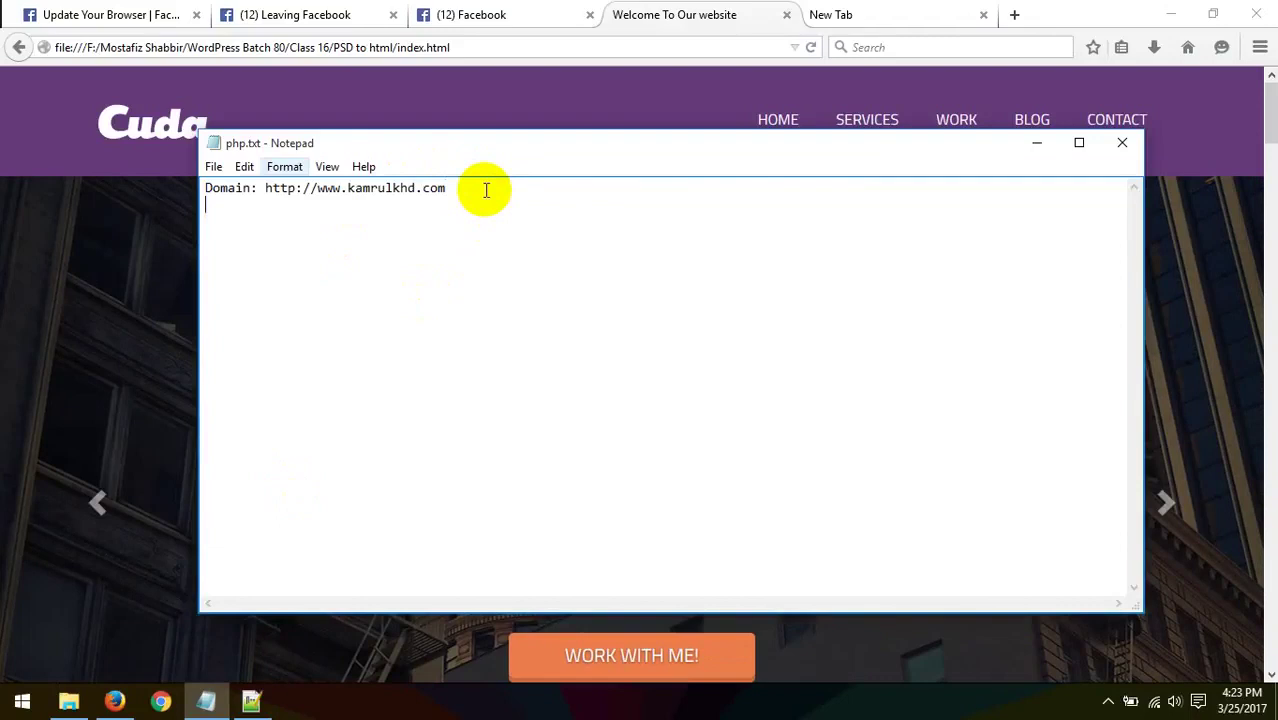
{"action": "type", "text": "Hosting:"}
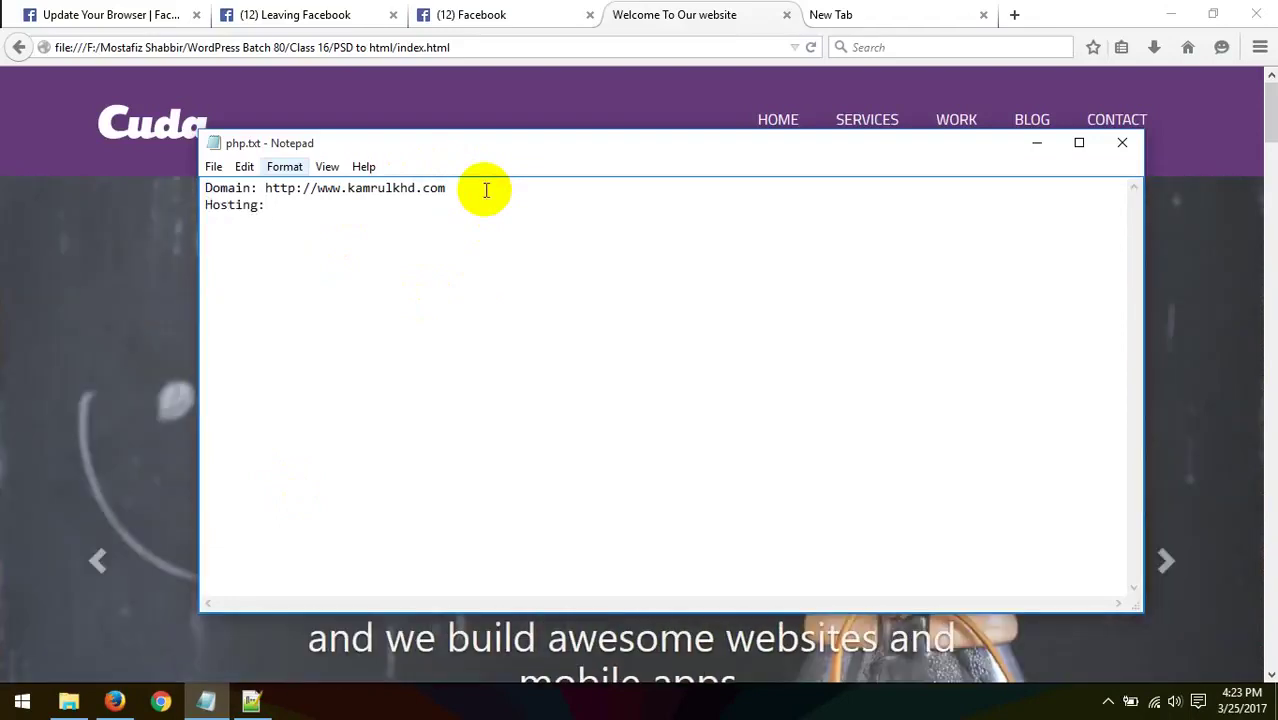
{"action": "left_click", "coordinate": [300, 214]}
{"action": "key", "text": "ctrl+a"}
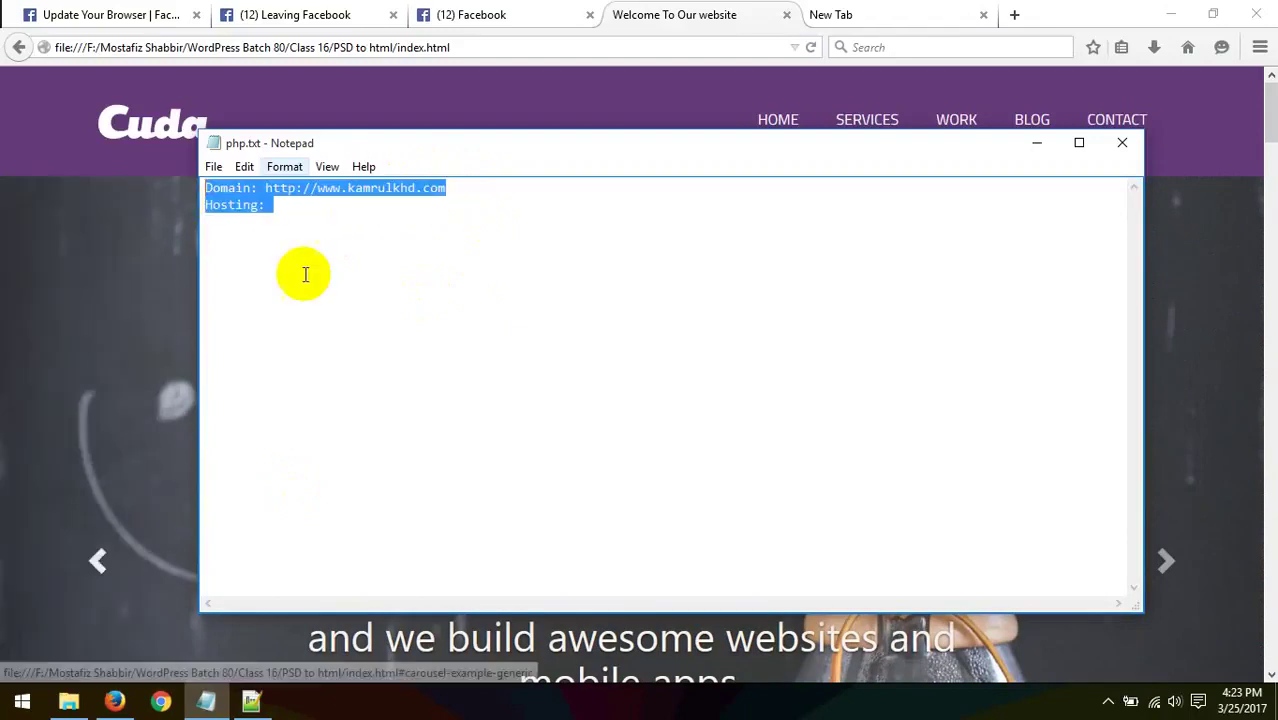
{"action": "left_click", "coordinate": [302, 216]}
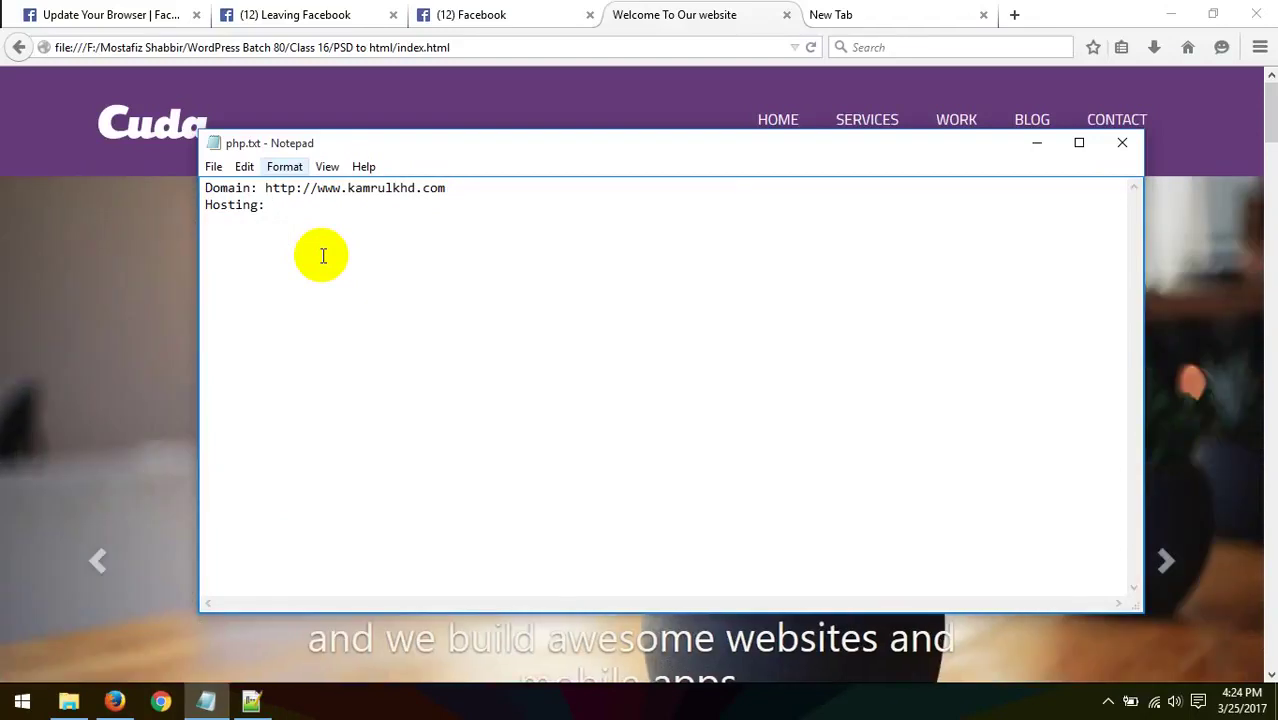
{"action": "key", "text": "Return"}
{"action": "key", "text": "Return"}
{"action": "type", "text": "CPanel:"}
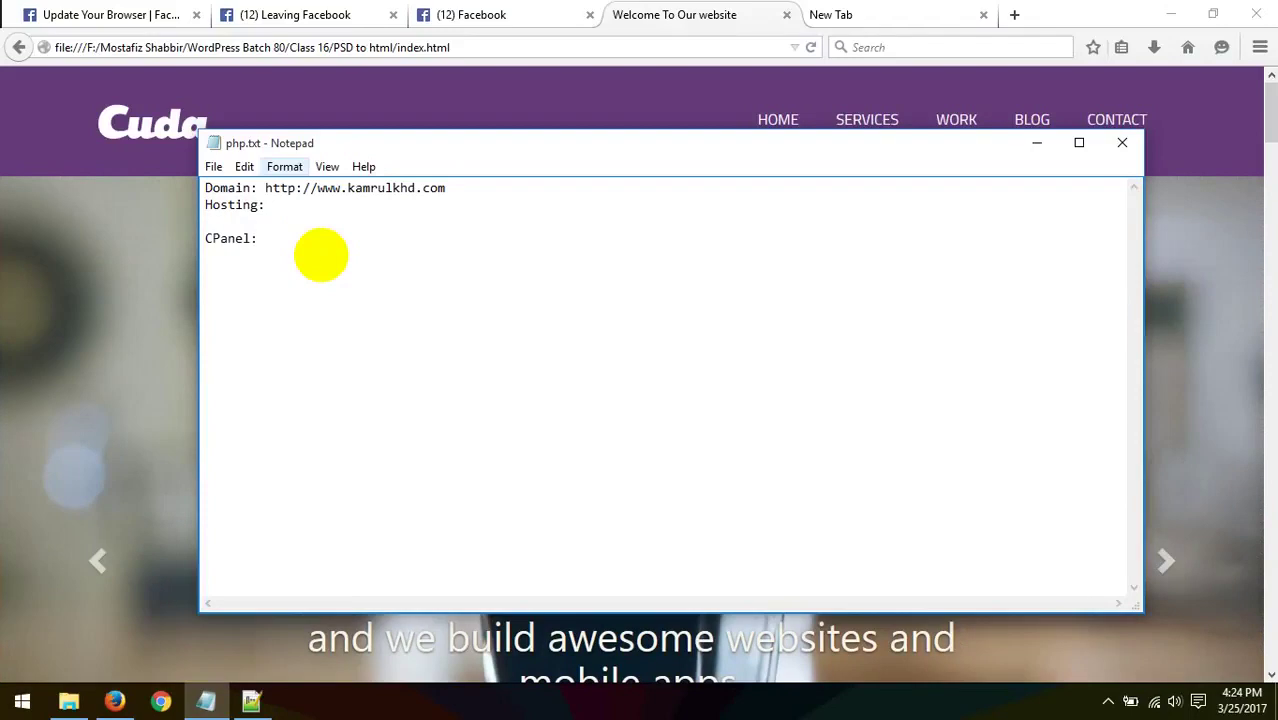
{"action": "left_click_drag", "start_coordinate": [345, 243], "coordinate": [205, 192]}
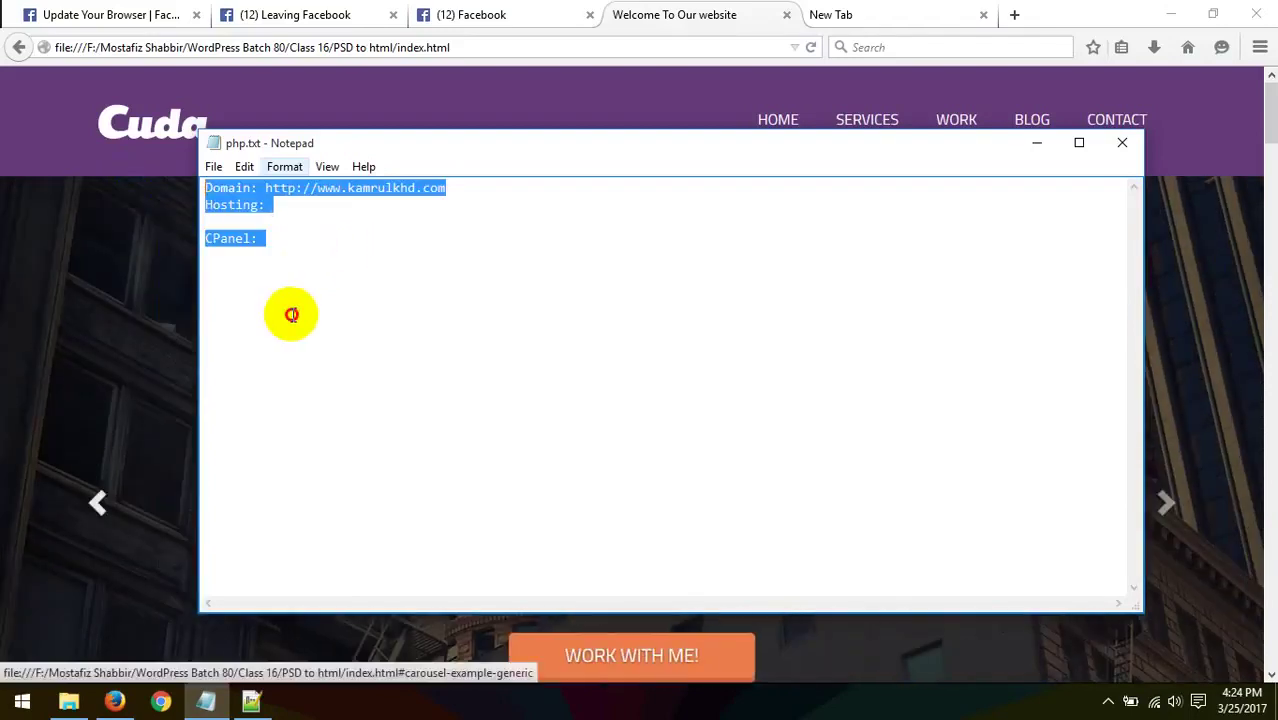
{"action": "left_click_drag", "start_coordinate": [288, 245], "coordinate": [165, 205]}
{"action": "left_click_drag", "start_coordinate": [288, 251], "coordinate": [143, 182]}
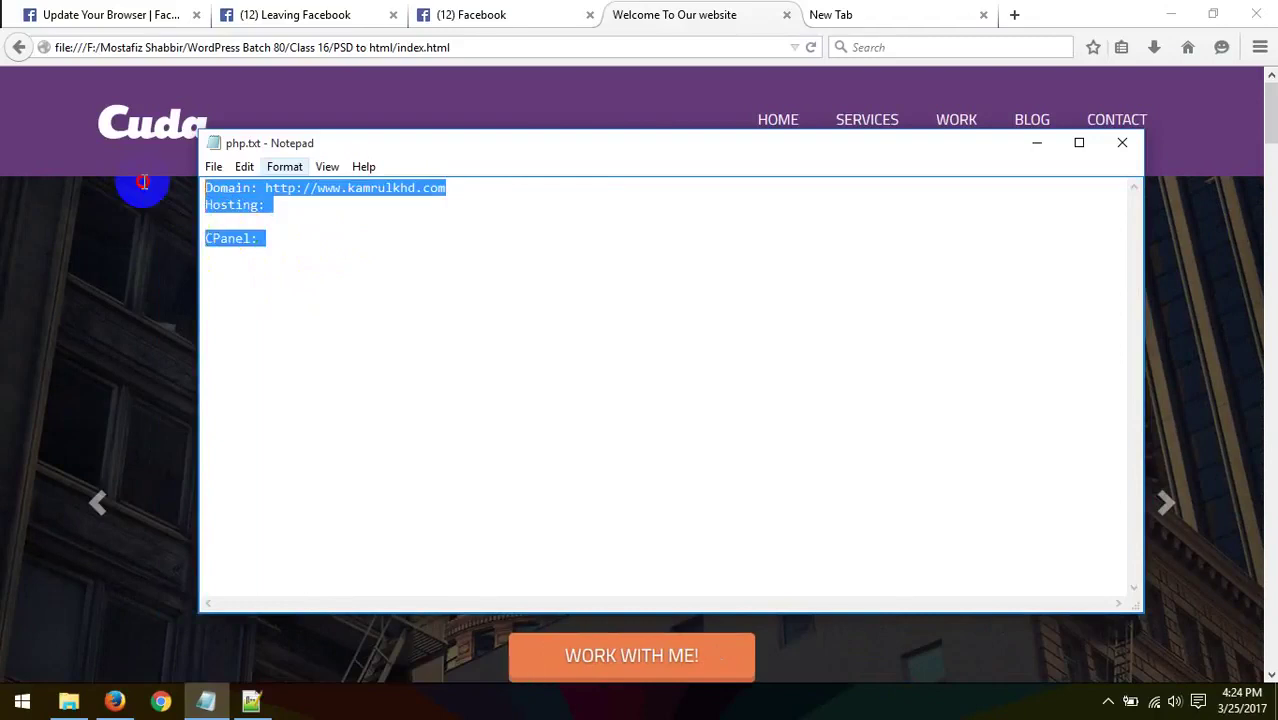
{"action": "left_click", "coordinate": [288, 262]}
{"action": "left_click_drag", "start_coordinate": [368, 260], "coordinate": [163, 174]}
{"action": "left_click", "coordinate": [391, 359]}
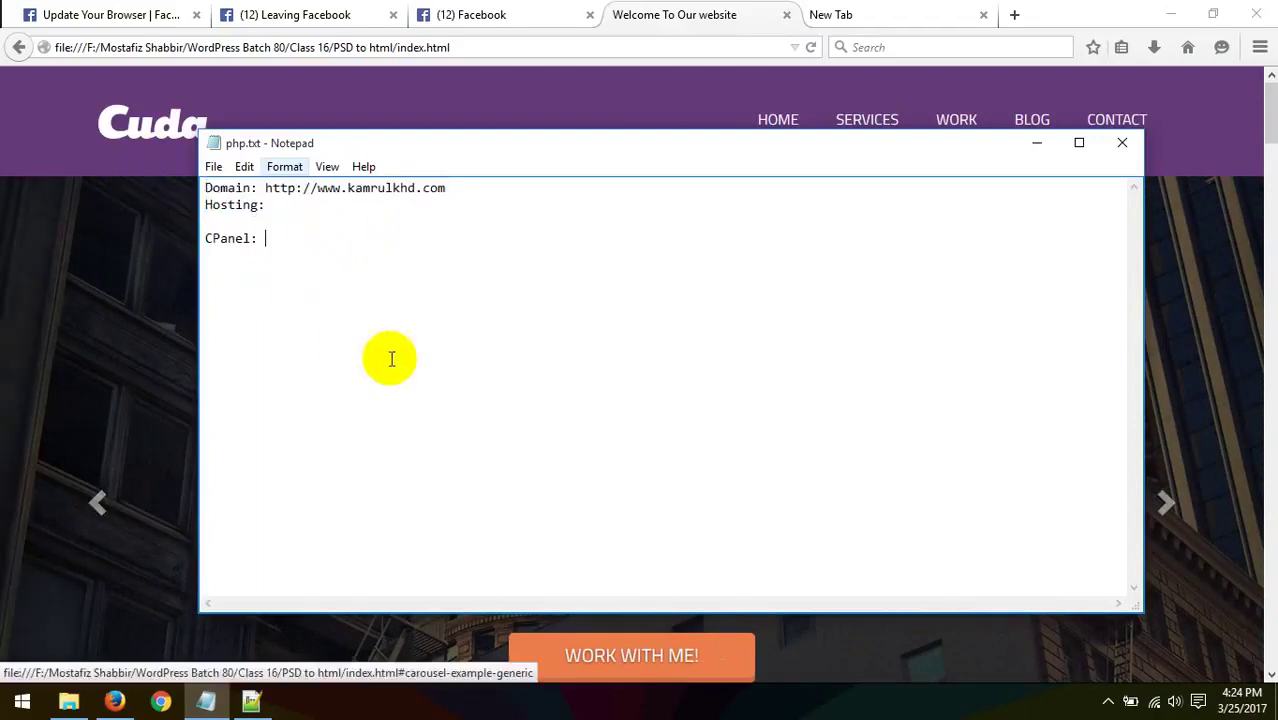
{"action": "left_click", "coordinate": [278, 205]}
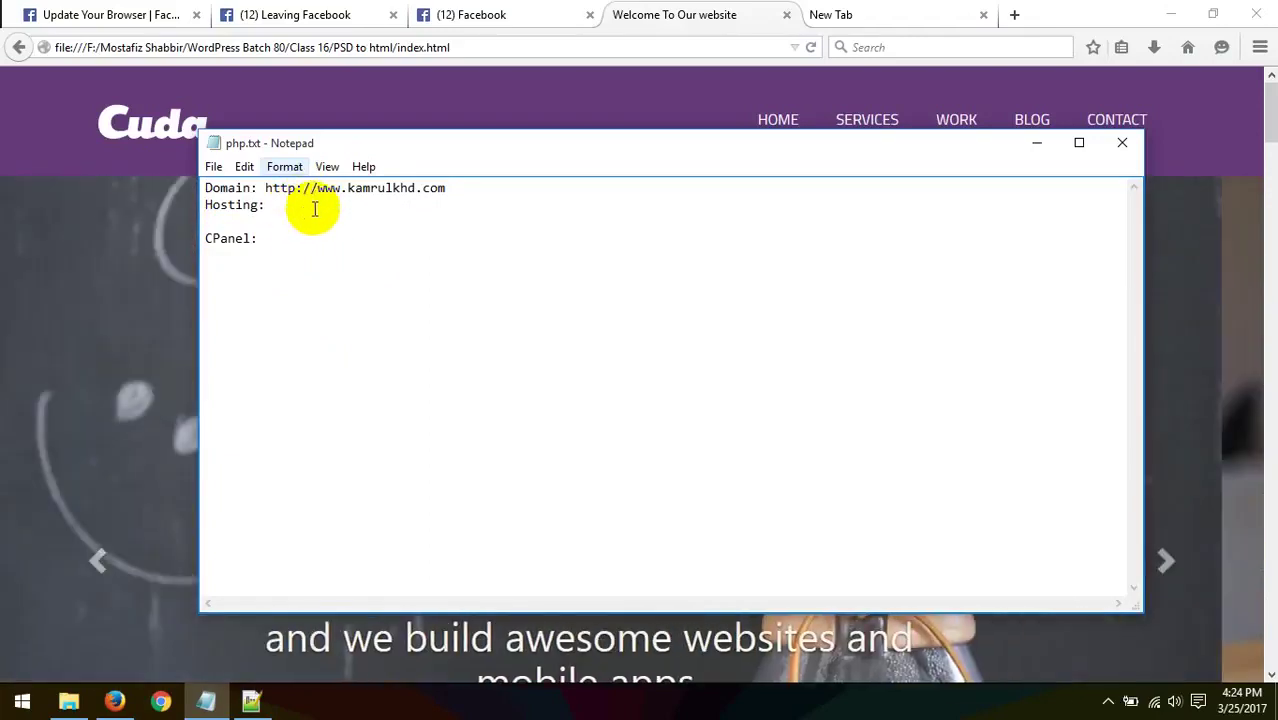
- Examine the hosting and domain lines in php.txt against the local index.html address and the empty Firefox tab
{"action": "left_click_drag", "start_coordinate": [300, 205], "coordinate": [110, 206]}
{"action": "left_click_drag", "start_coordinate": [305, 205], "coordinate": [205, 205]}
{"action": "left_click", "coordinate": [363, 266]}
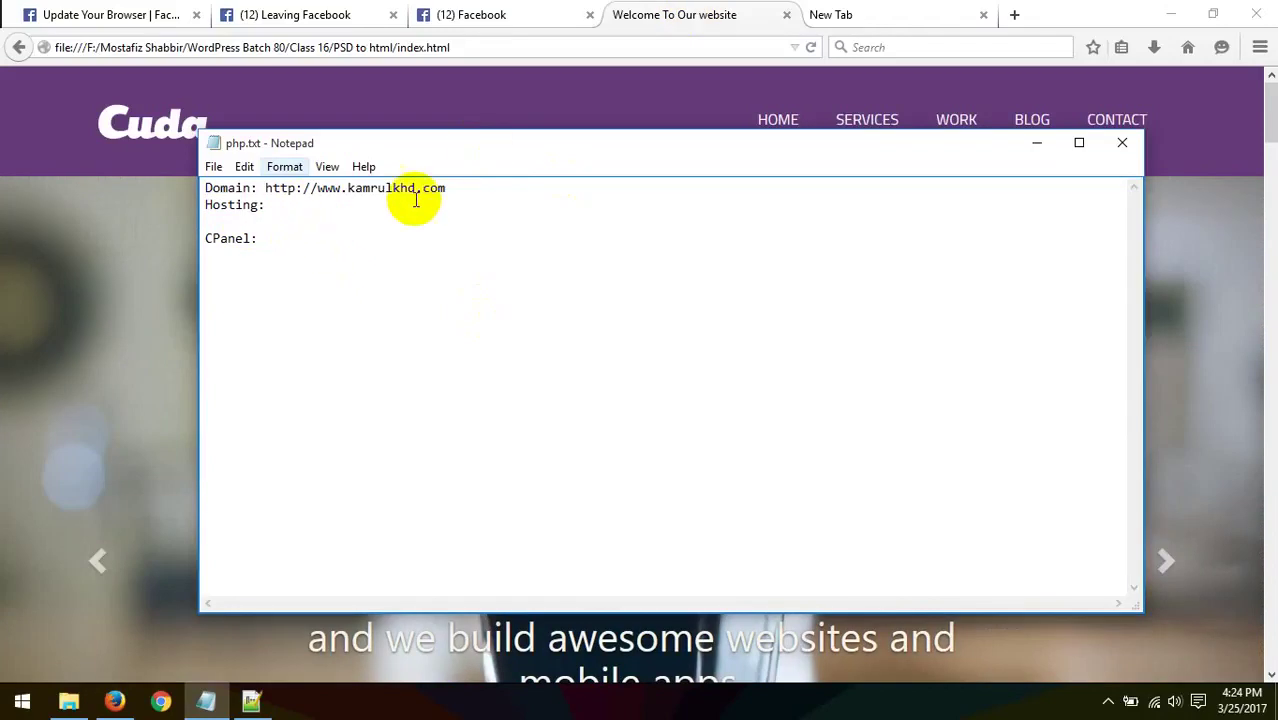
{"action": "left_click", "coordinate": [670, 14]}
{"action": "left_click", "coordinate": [562, 47]}
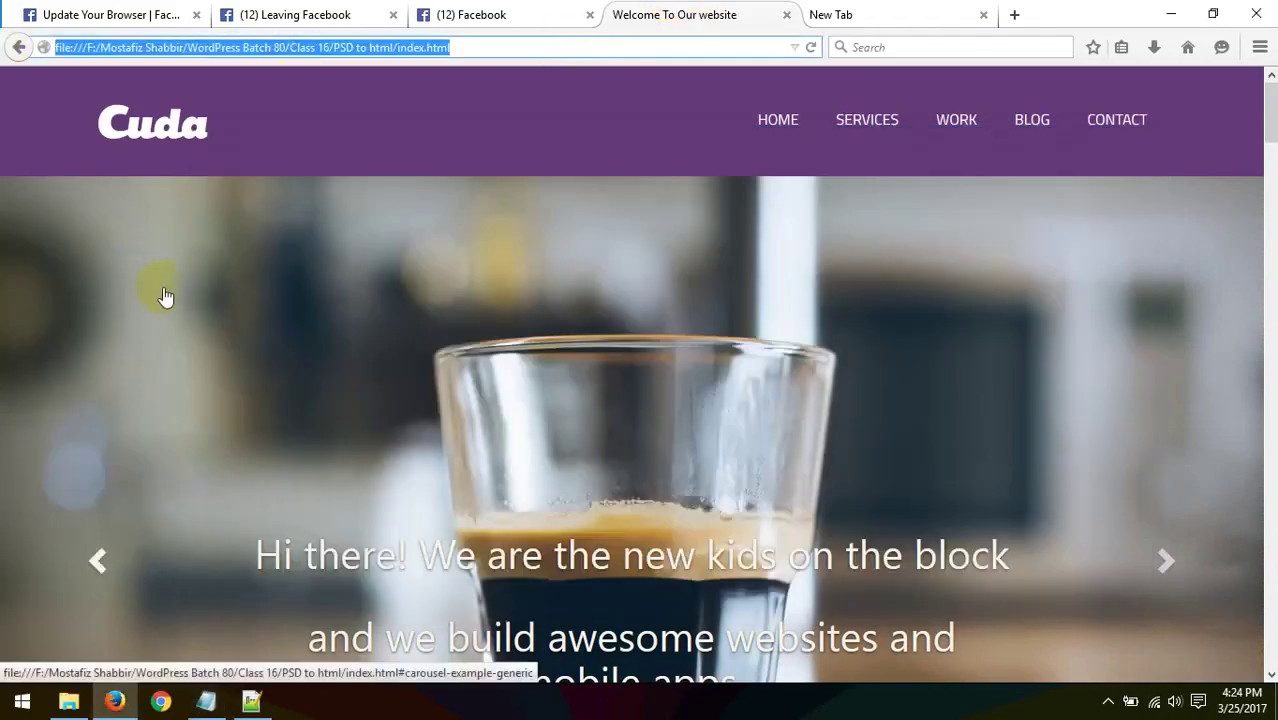
{"action": "left_click", "coordinate": [918, 12]}
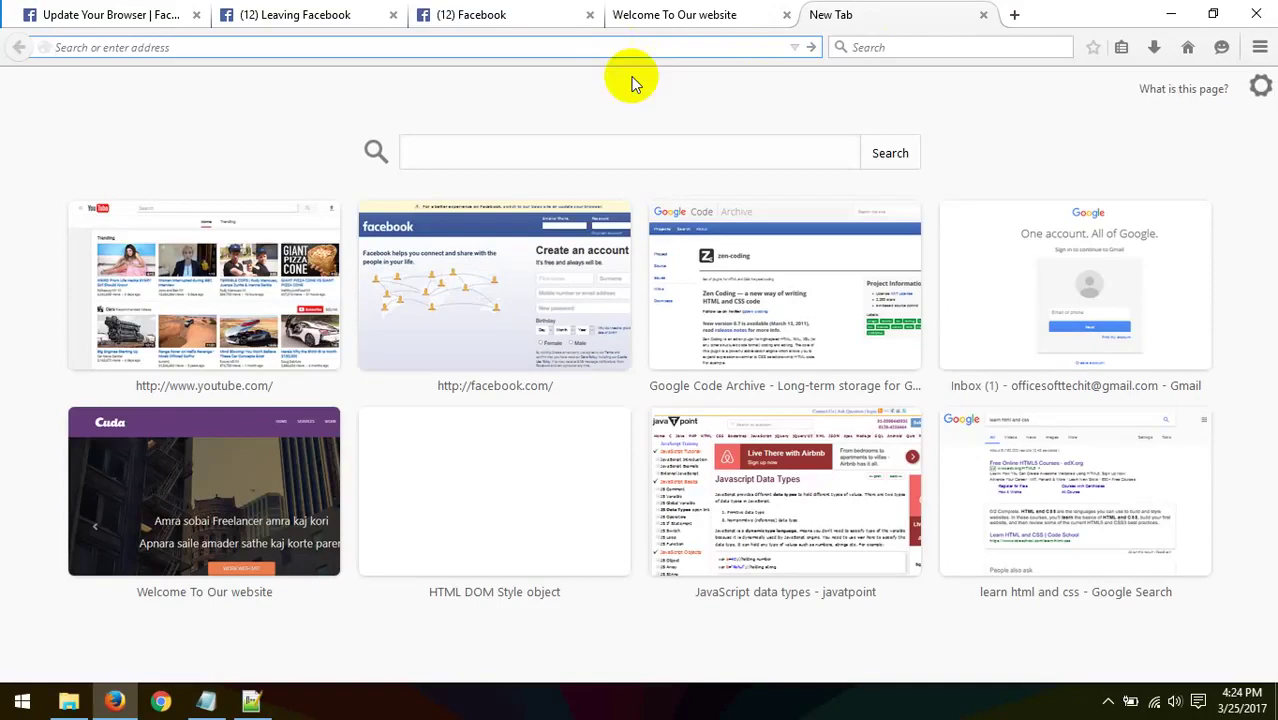
{"action": "left_click", "coordinate": [206, 701]}
{"action": "left_click_drag", "start_coordinate": [481, 190], "coordinate": [108, 177]}
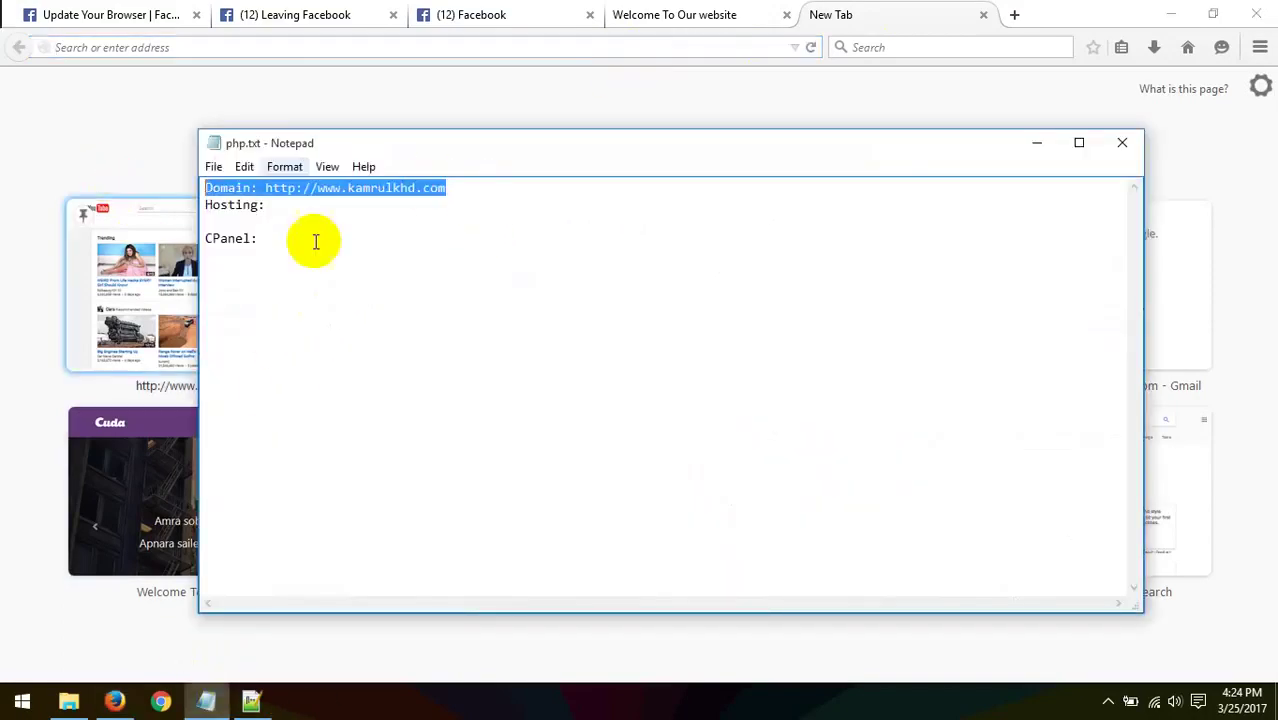
- Append "/cpanel" to the web address on the Domain line of php.txt
{"action": "left_click", "coordinate": [500, 190]}
{"action": "type", "text": "."}
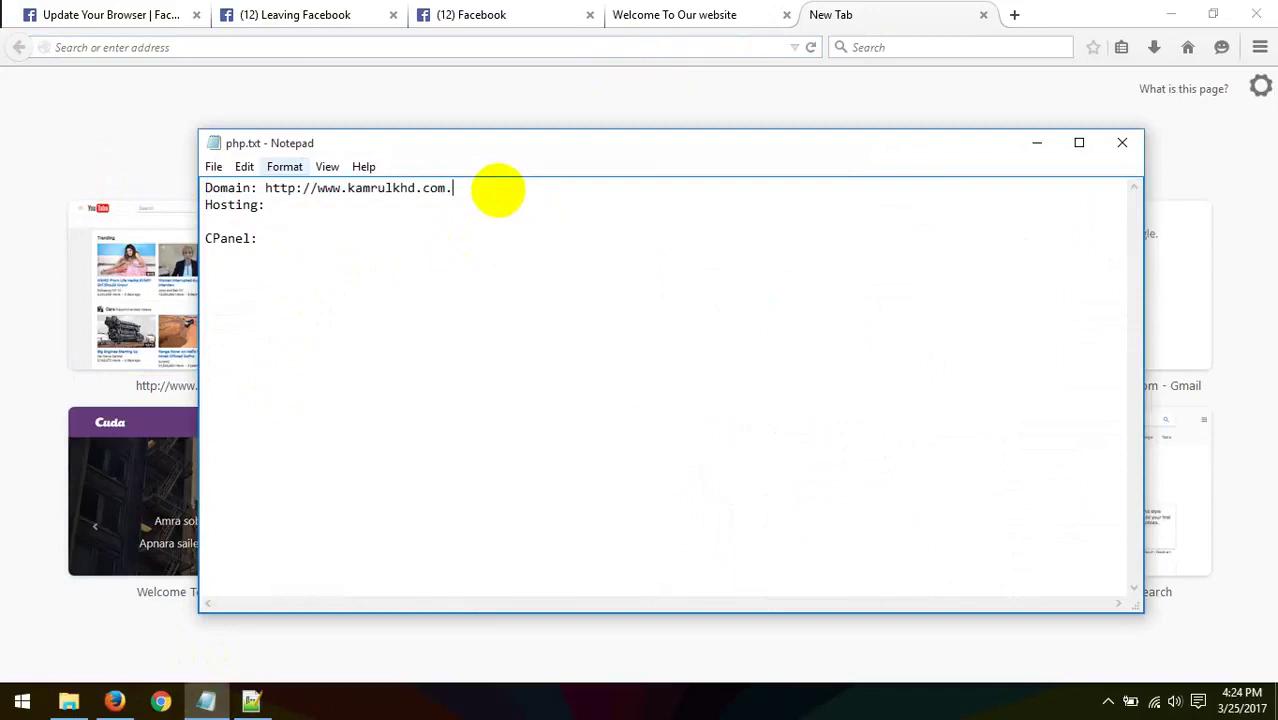
{"action": "type", "text": "com"}
{"action": "key", "text": "BackSpace"}
{"action": "key", "text": "BackSpace"}
{"action": "key", "text": "BackSpace"}
{"action": "key", "text": "BackSpace"}
{"action": "type", "text": "/cpanel"}
- Examine the full cPanel address on the Domain line and its "cpanel" ending
{"action": "left_click_drag", "start_coordinate": [501, 190], "coordinate": [264, 188]}
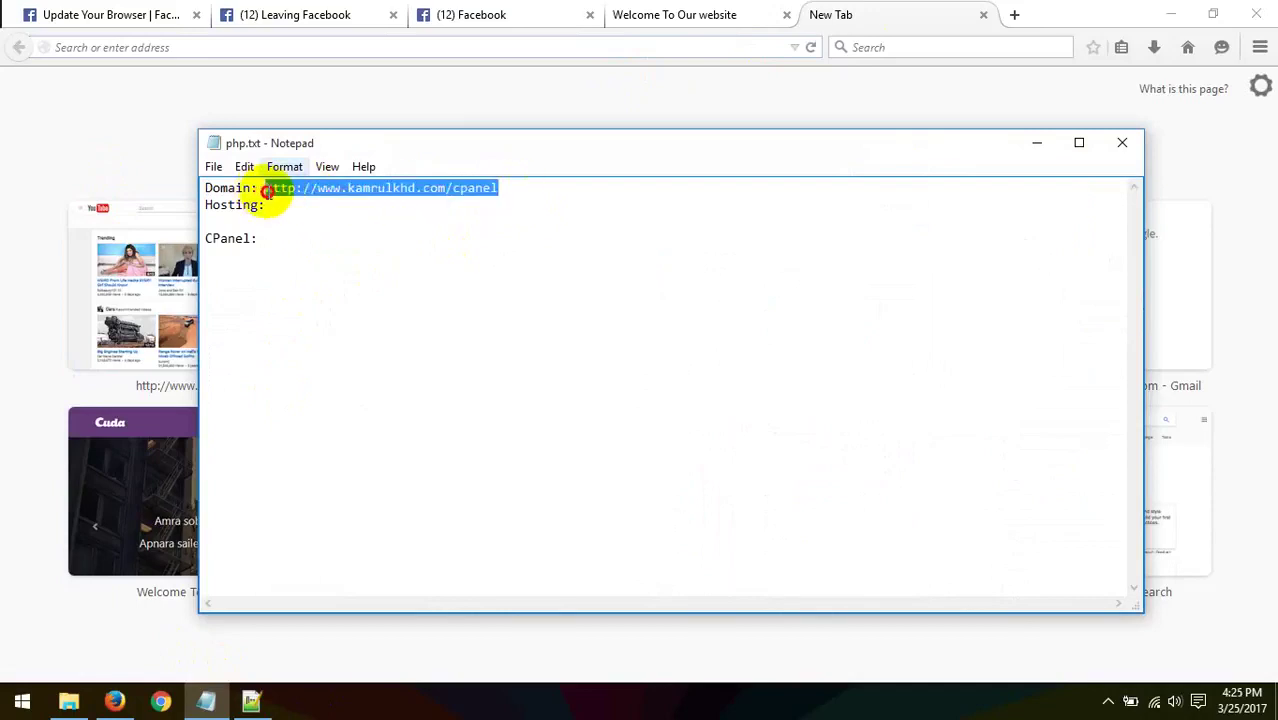
{"action": "left_click", "coordinate": [583, 233]}
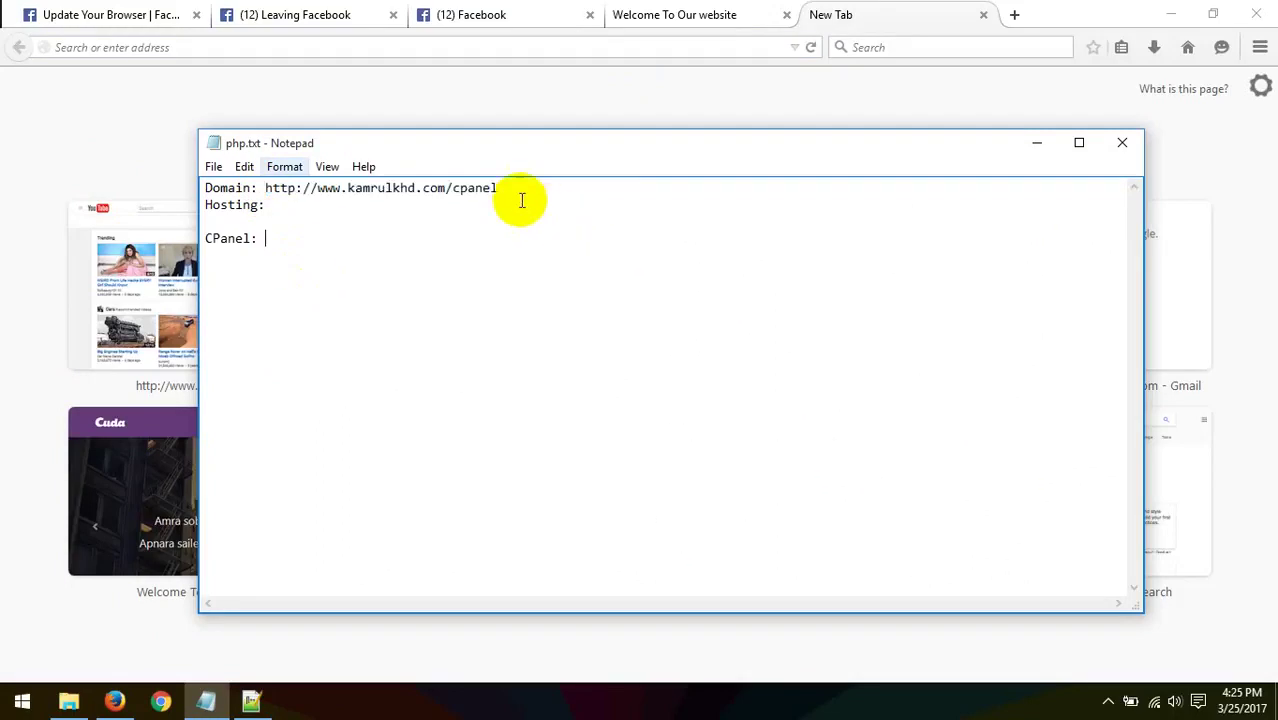
{"action": "double_click", "coordinate": [484, 189]}
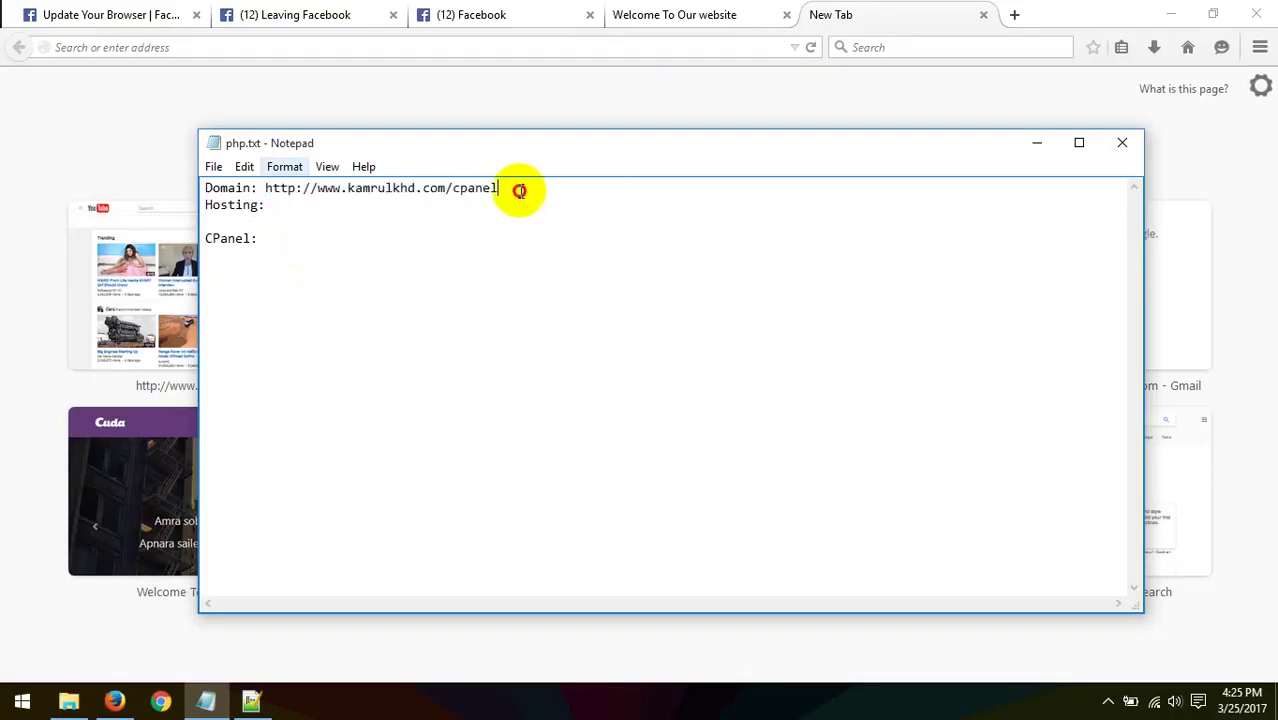
{"action": "left_click_drag", "start_coordinate": [499, 190], "coordinate": [450, 193]}
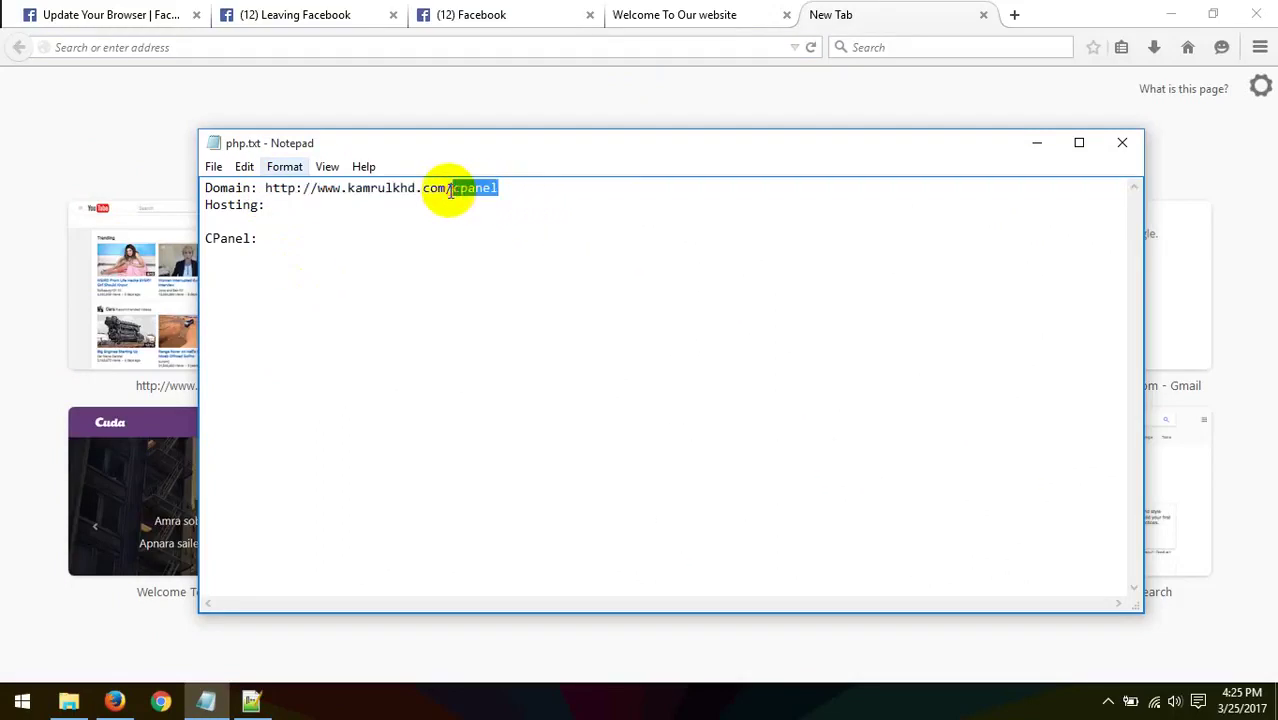
{"action": "left_click", "coordinate": [500, 209]}
{"action": "left_click_drag", "start_coordinate": [542, 195], "coordinate": [282, 188]}
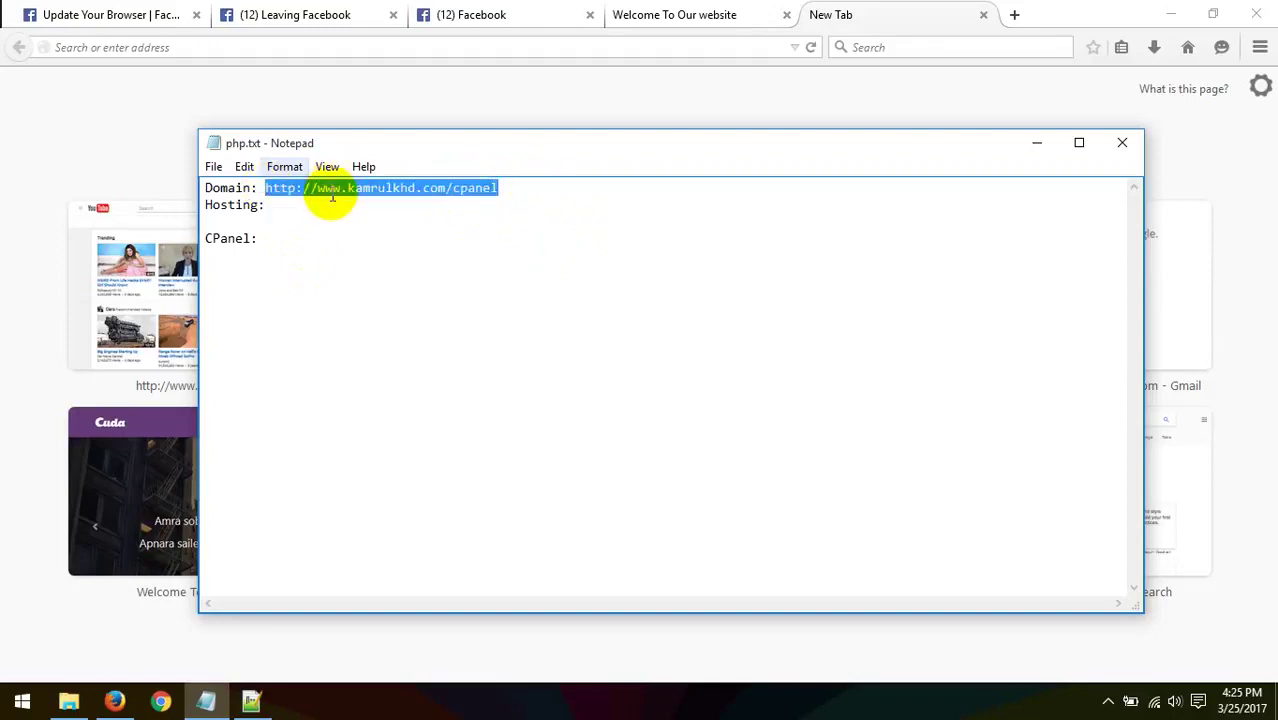
- Load batch67.xyz/cpanel in Firefox's empty tab and have the browser remember the cPanel login's password
{"action": "left_click", "coordinate": [970, 12]}
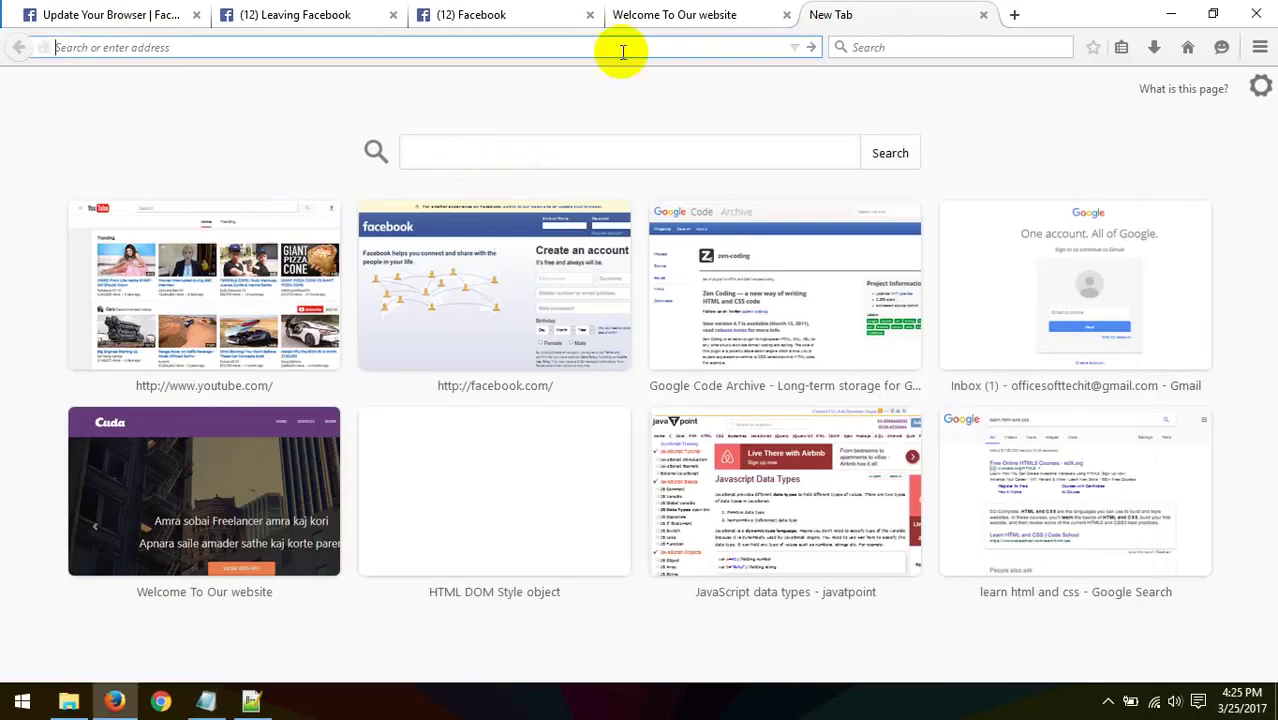
{"action": "type", "text": "ba"}
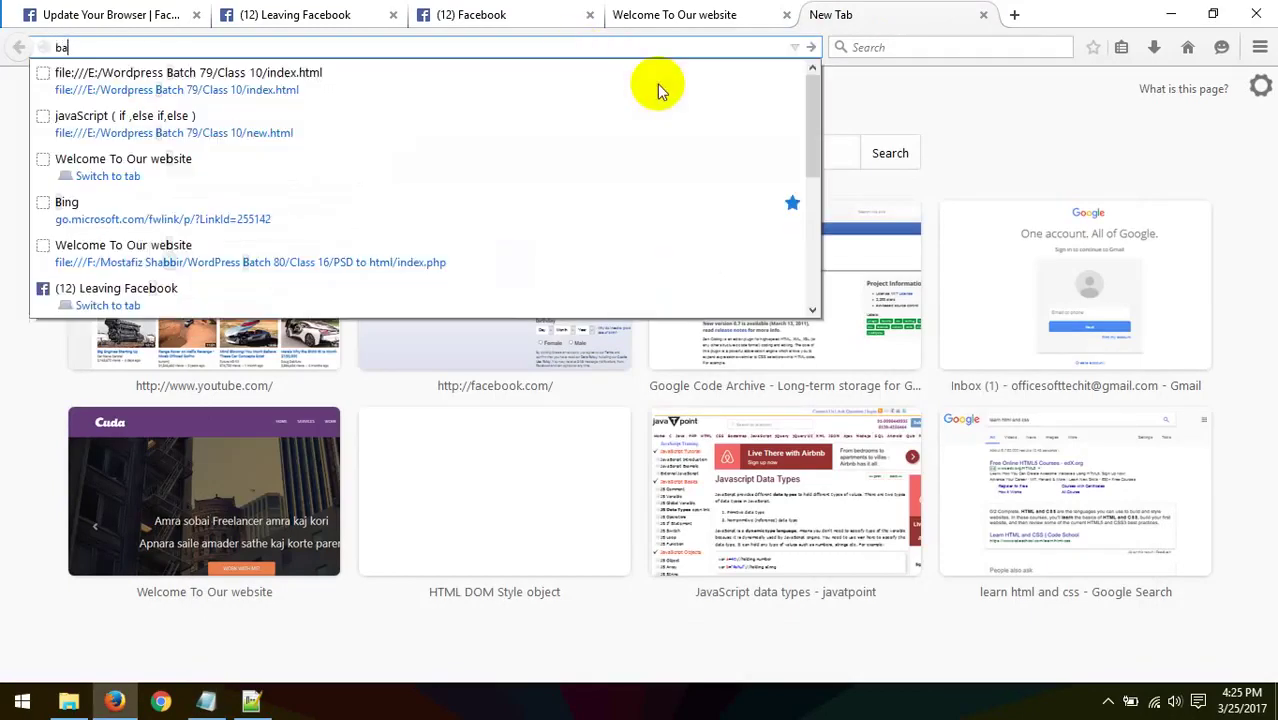
{"action": "type", "text": "tch."}
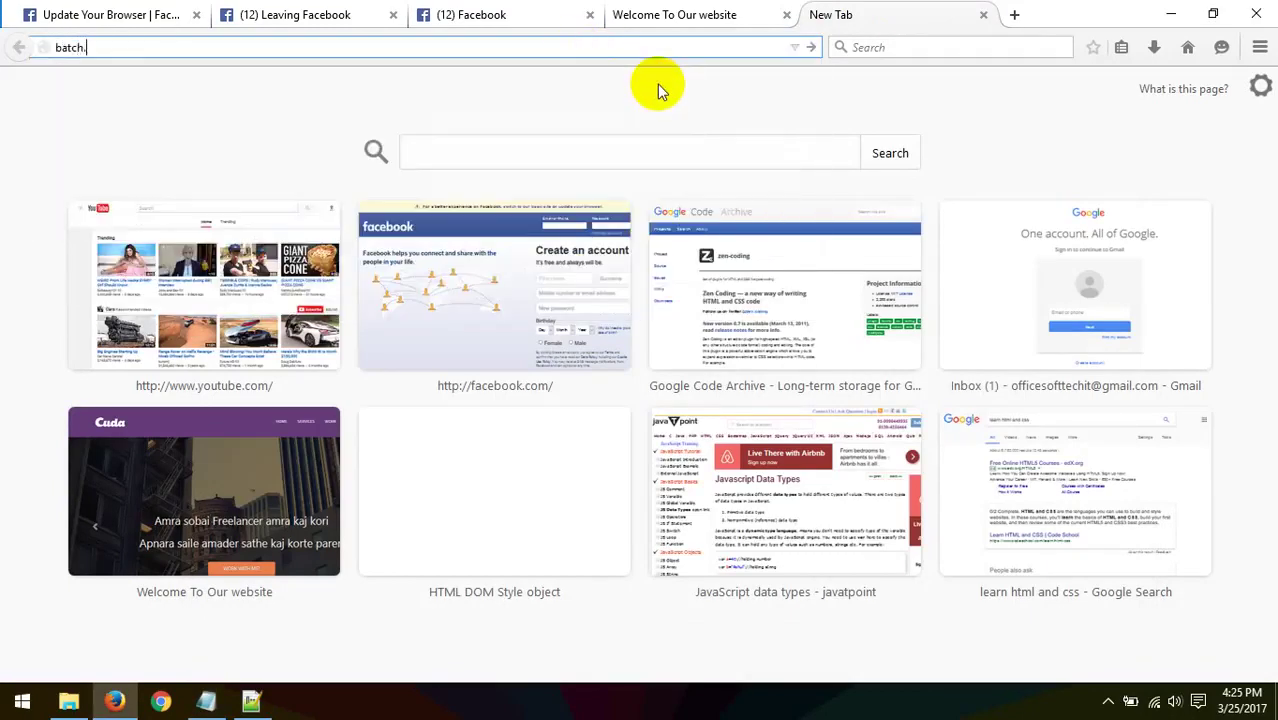
{"action": "key", "text": "BackSpace"}
{"action": "type", "text": "67"}
{"action": "type", "text": ".xyz/cpanel"}
{"action": "key", "text": "Return"}
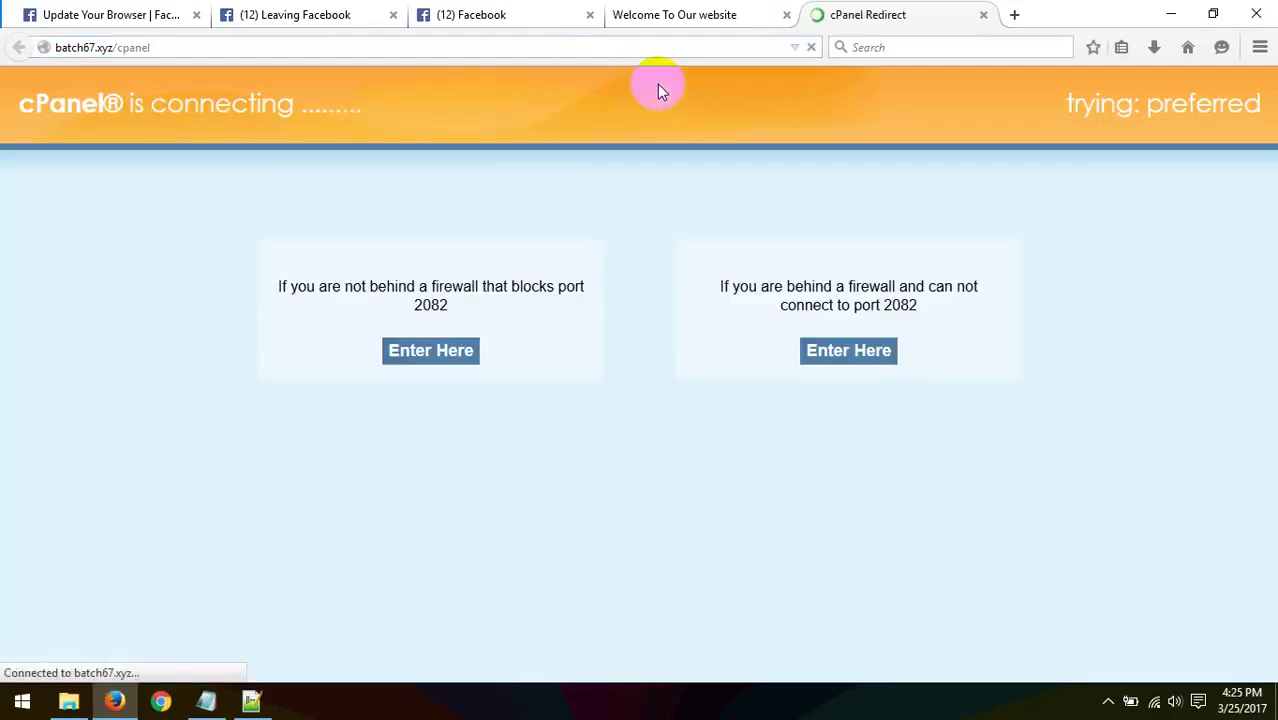
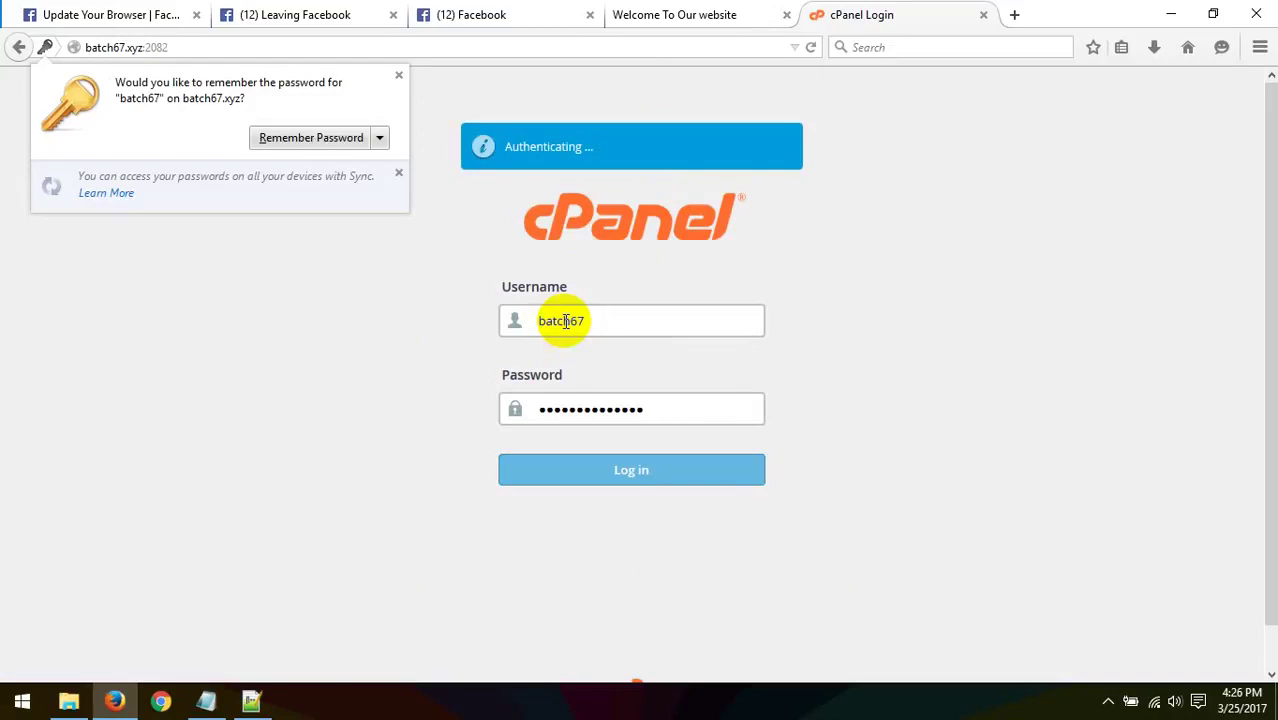
{"action": "left_click", "coordinate": [340, 140]}
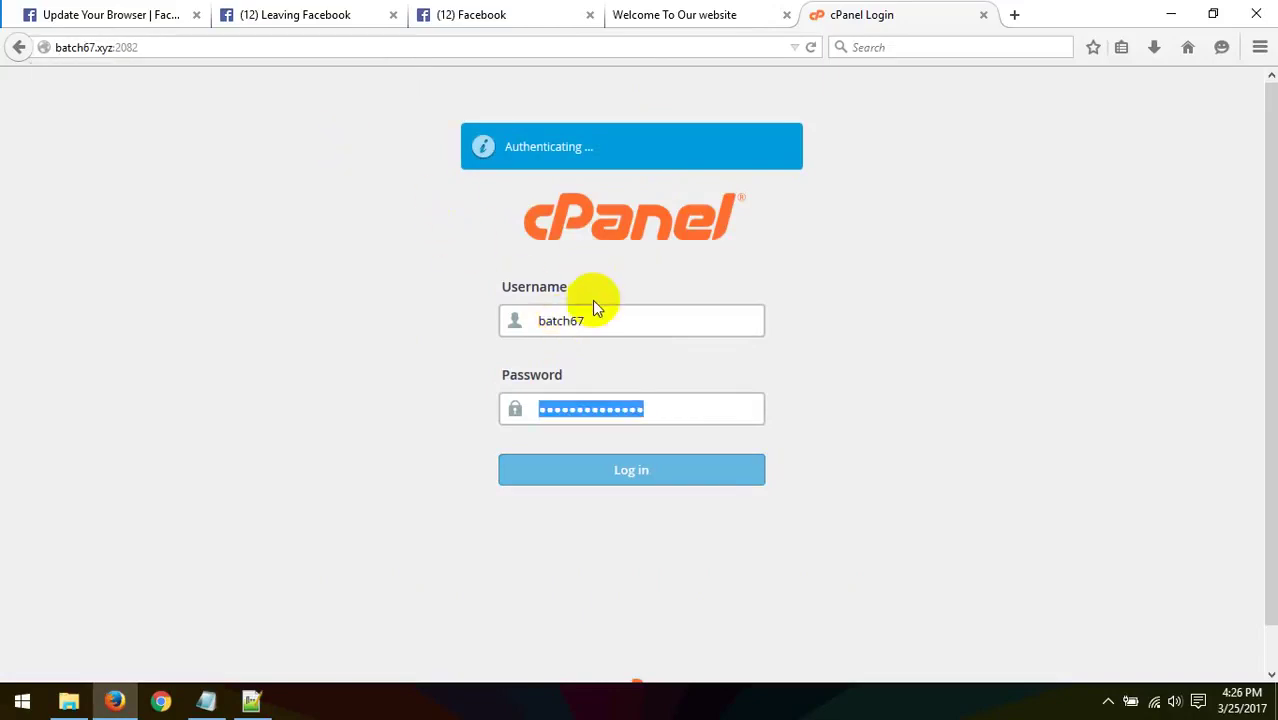
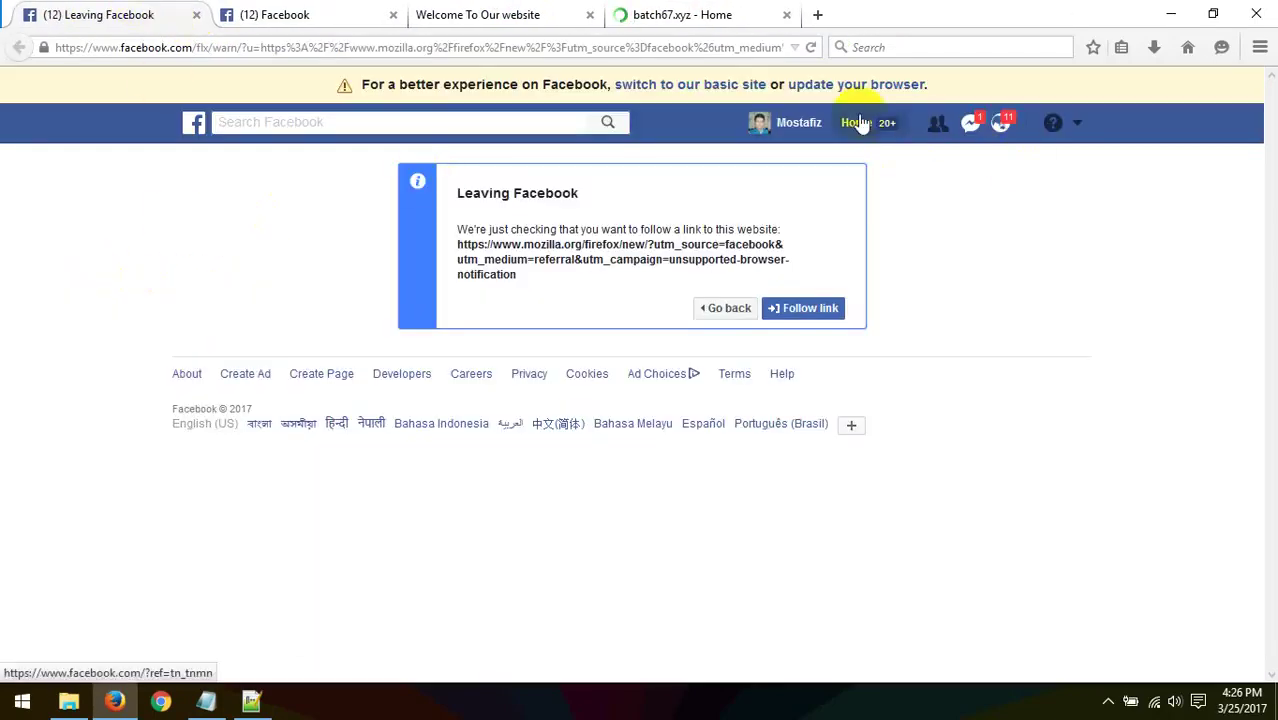
- Go back from the Leaving Facebook warning and return to the batch67.xyz cPanel page
{"action": "left_click", "coordinate": [729, 310]}
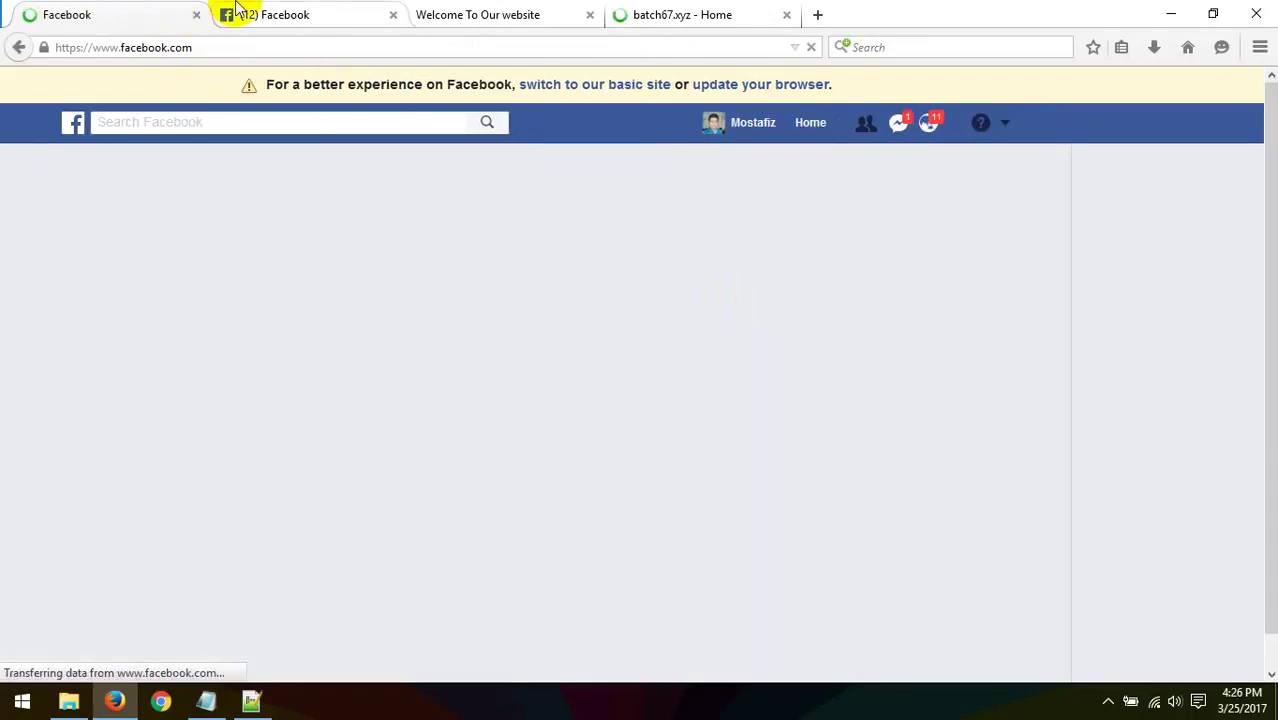
{"action": "left_click", "coordinate": [468, 14]}
{"action": "left_click", "coordinate": [672, 12]}
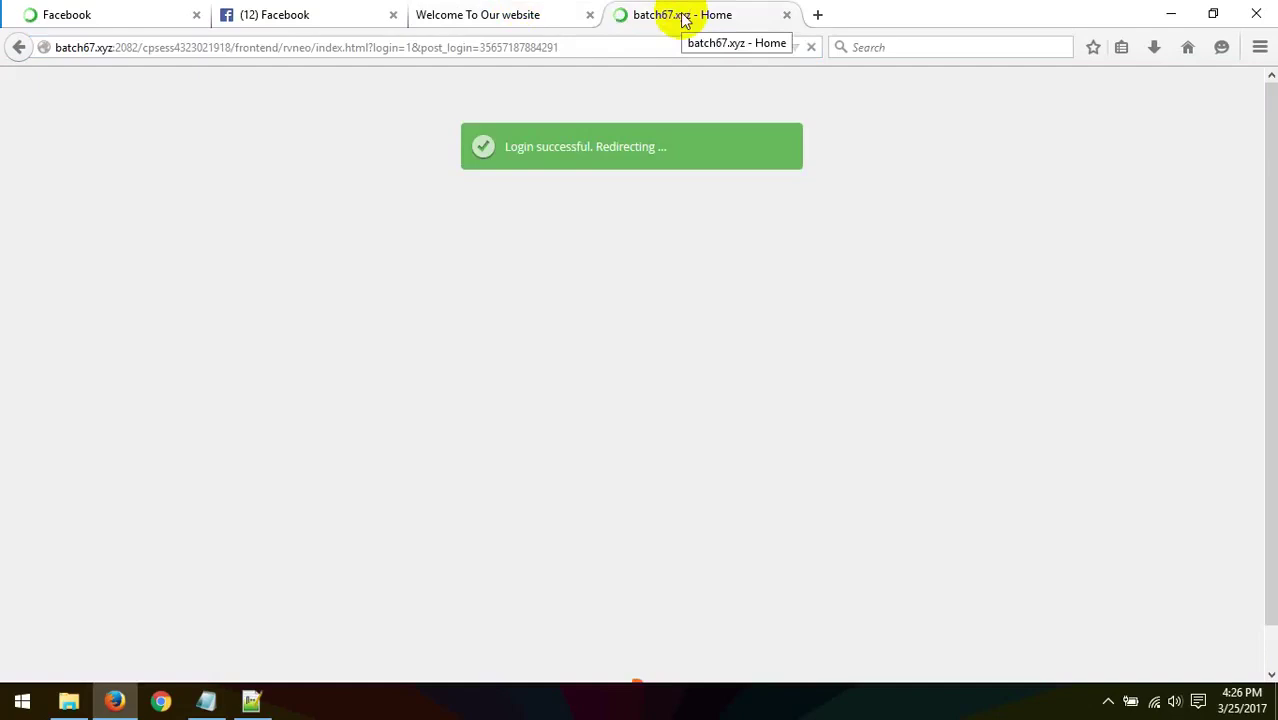
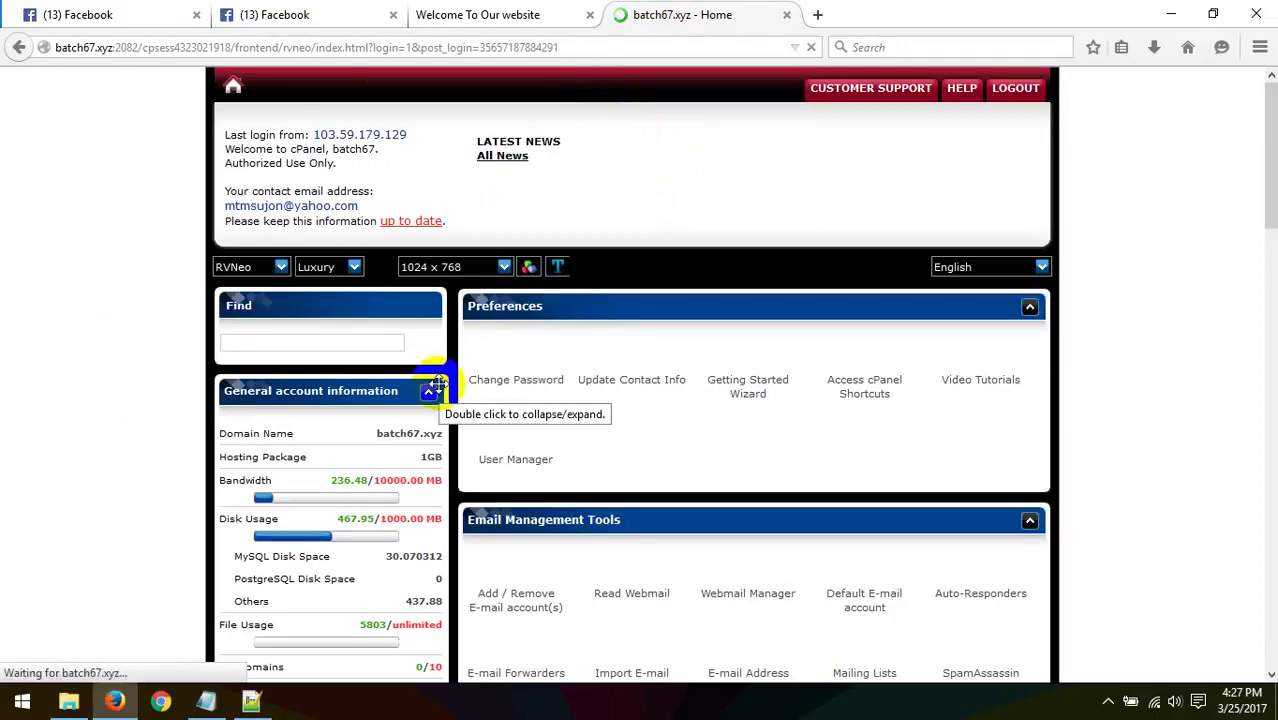
- Open cPanel's File Manager at the document root for batch67.xyz
{"action": "scroll", "coordinate": [438, 388], "scroll_direction": "down", "scroll_amount": 10}
{"action": "scroll", "coordinate": [438, 388], "scroll_direction": "up", "scroll_amount": 10}
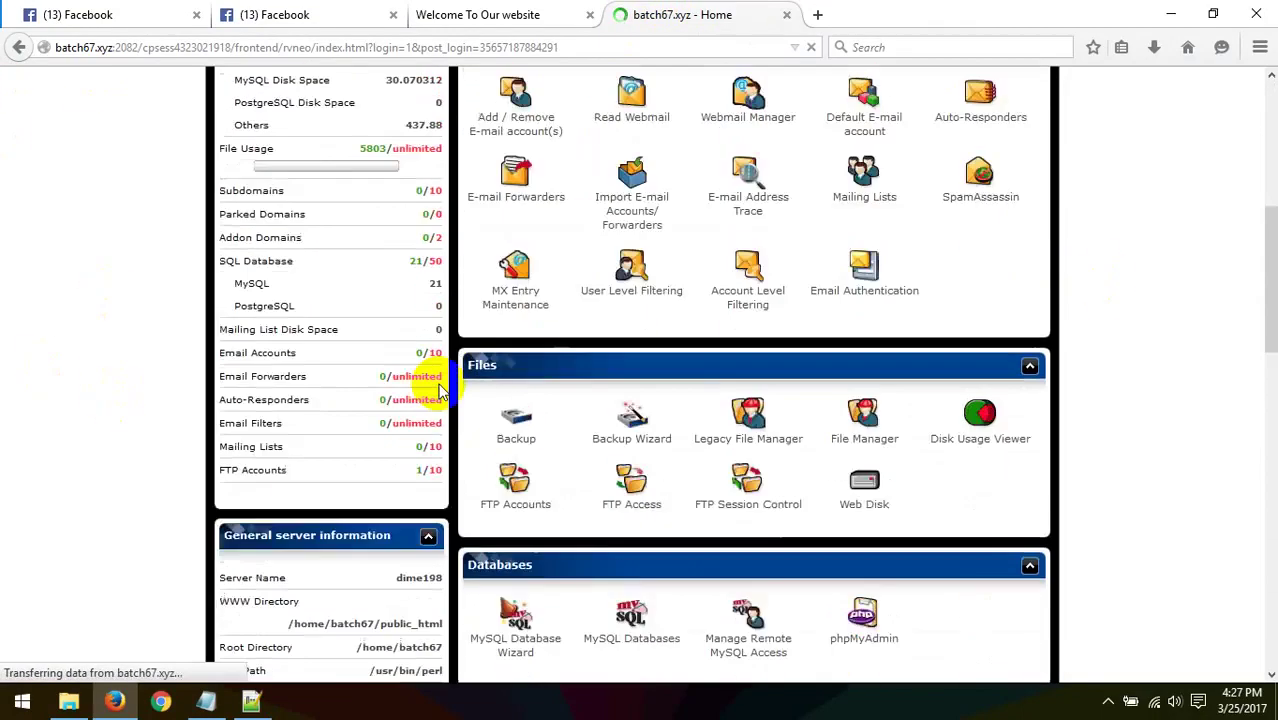
{"action": "scroll", "coordinate": [836, 307], "scroll_direction": "down", "scroll_amount": 2}
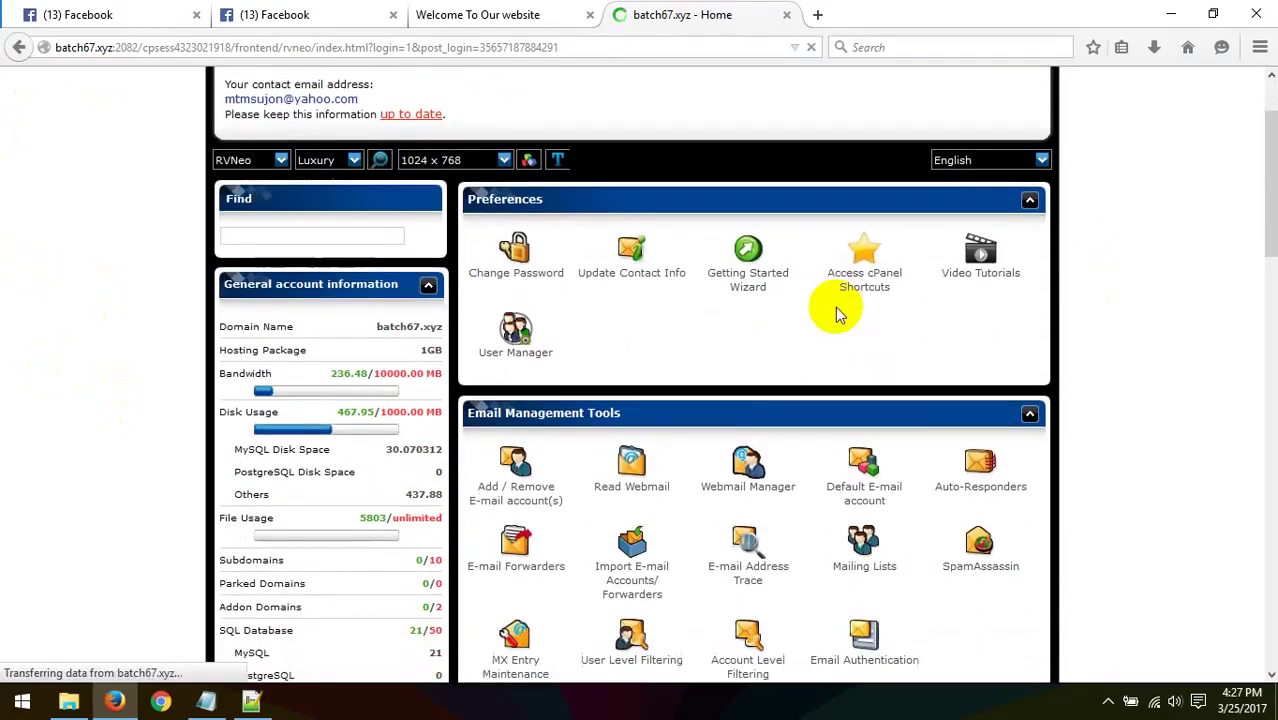
{"action": "scroll", "coordinate": [836, 307], "scroll_direction": "up", "scroll_amount": 2}
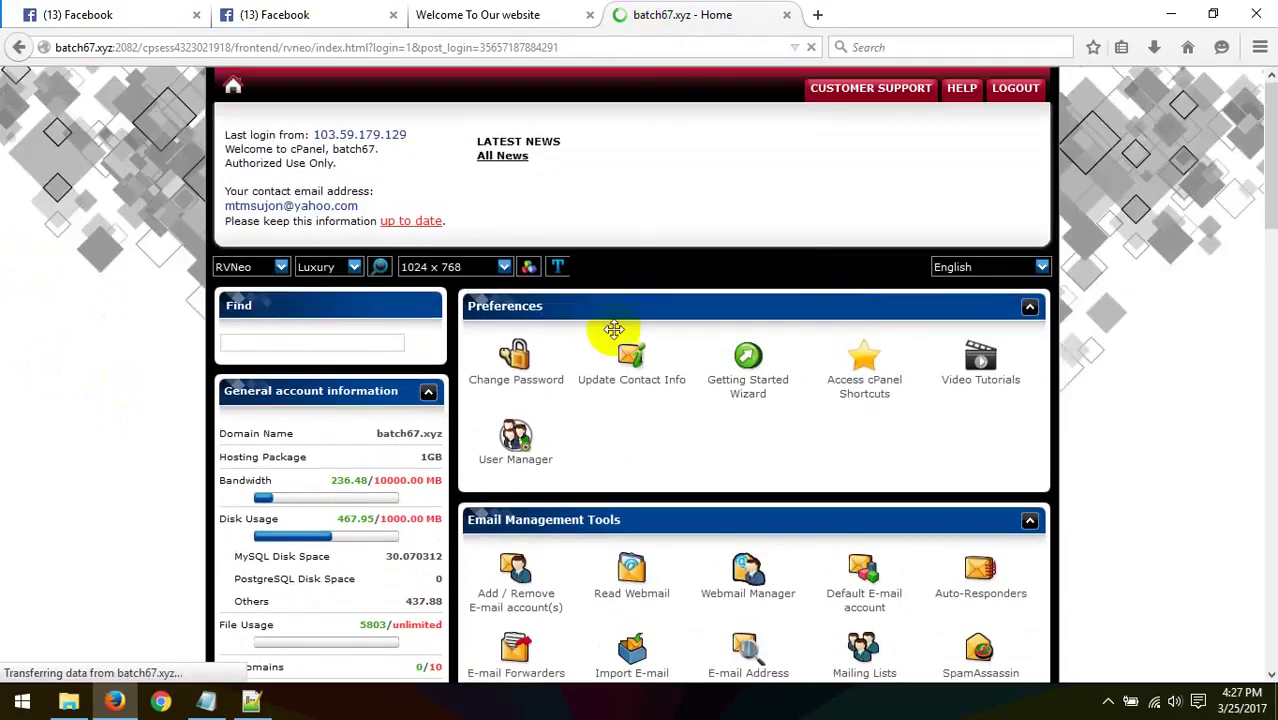
{"action": "scroll", "coordinate": [468, 368], "scroll_direction": "down", "scroll_amount": 2}
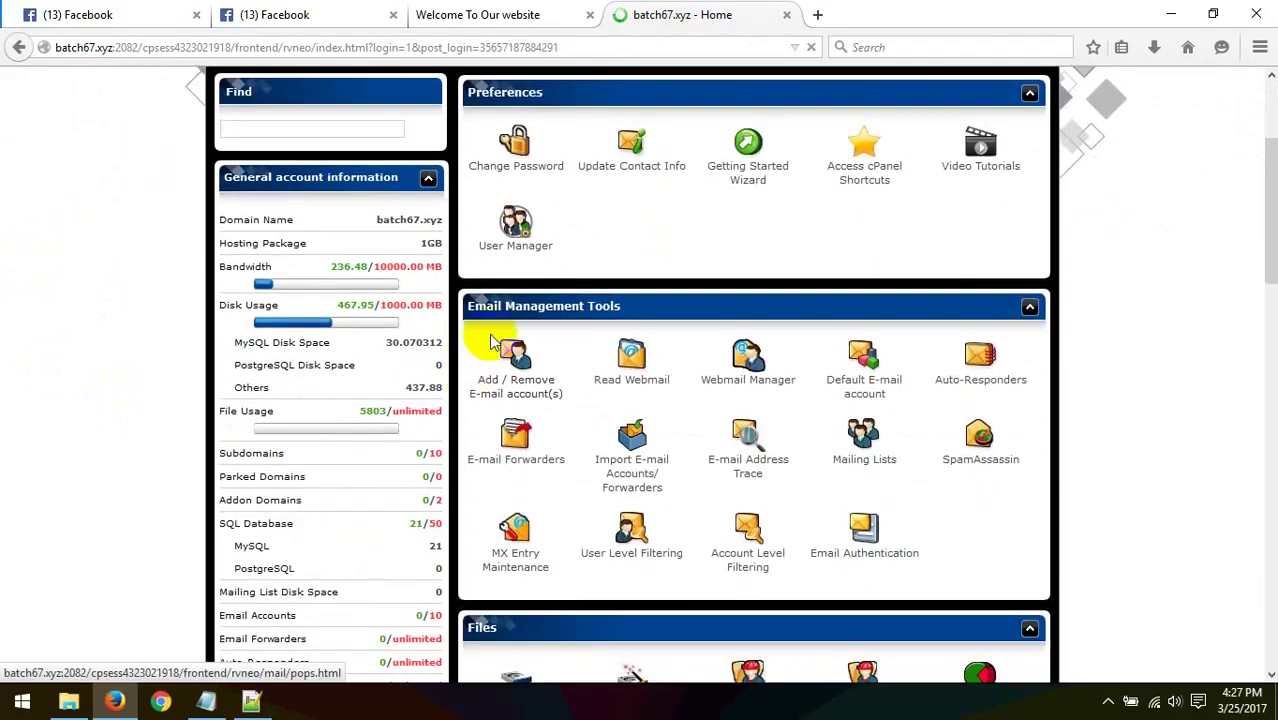
{"action": "scroll", "coordinate": [490, 400], "scroll_direction": "down", "scroll_amount": 3}
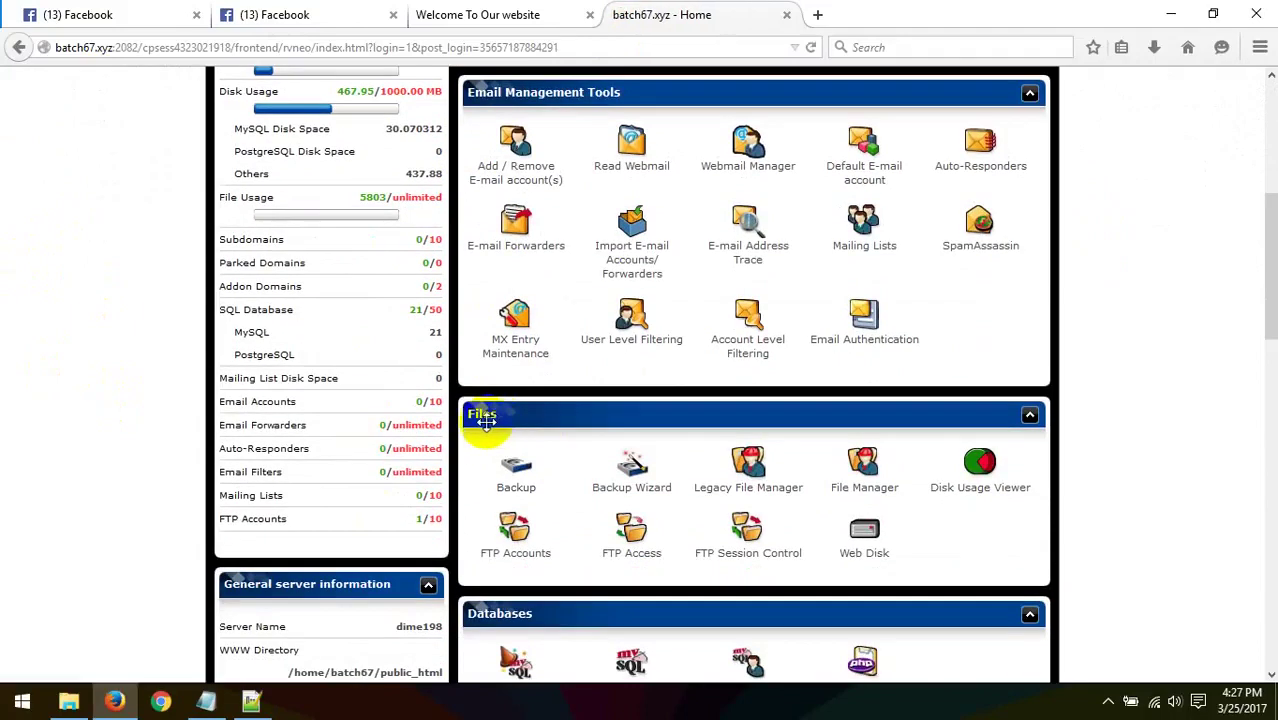
{"action": "left_click", "coordinate": [872, 490]}
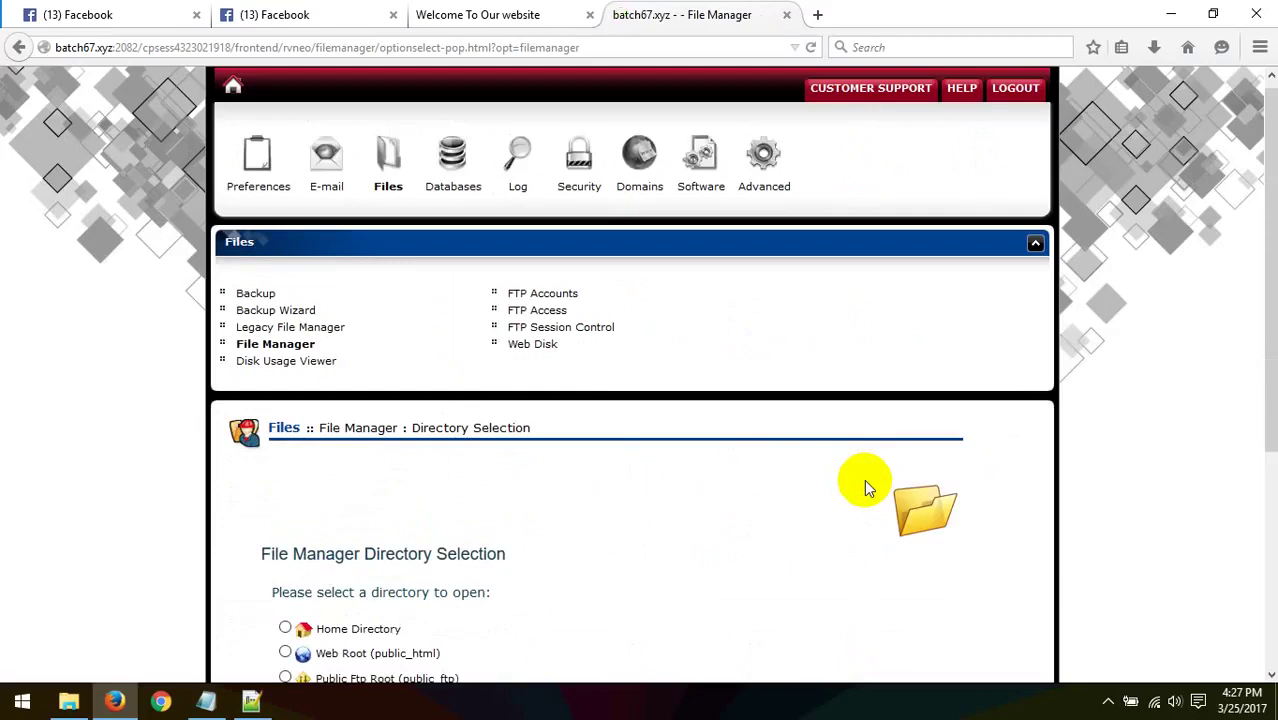
{"action": "scroll", "coordinate": [739, 567], "scroll_direction": "down", "scroll_amount": 3}
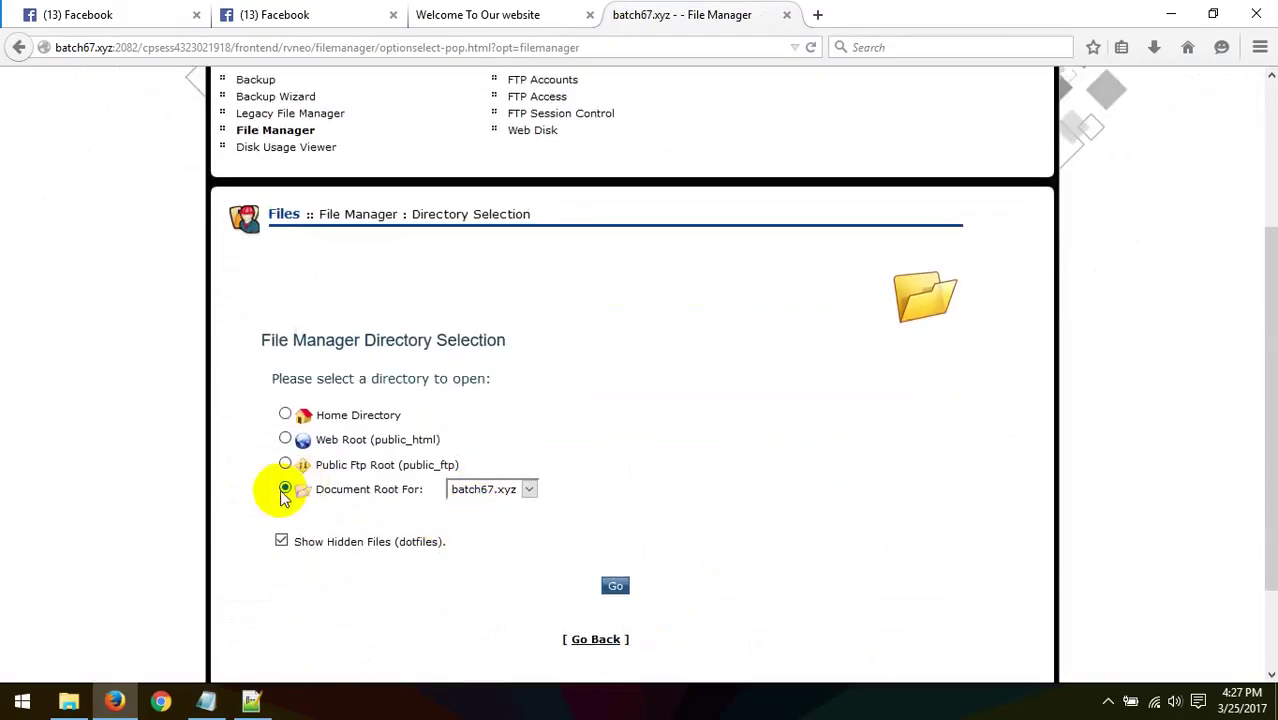
{"action": "left_click", "coordinate": [615, 585]}
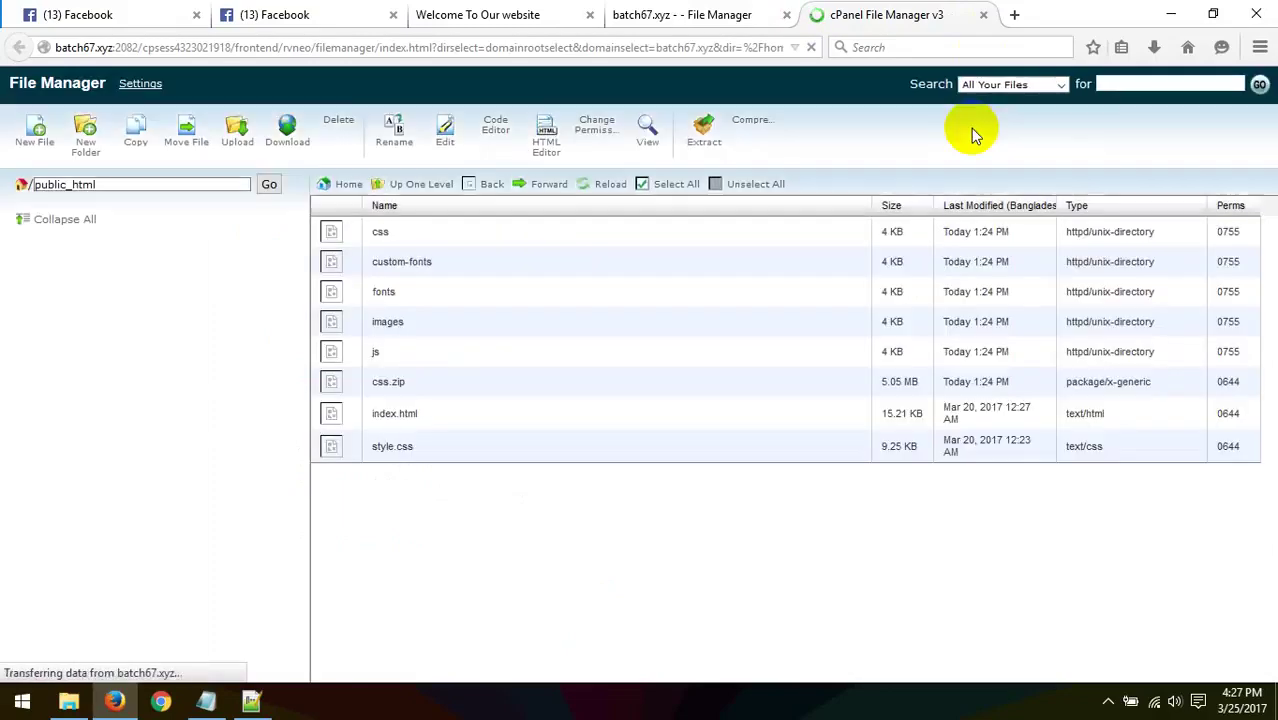
- Delete all existing files and folders from the public_html directory
{"action": "left_click", "coordinate": [648, 184]}
{"action": "left_click", "coordinate": [340, 132]}
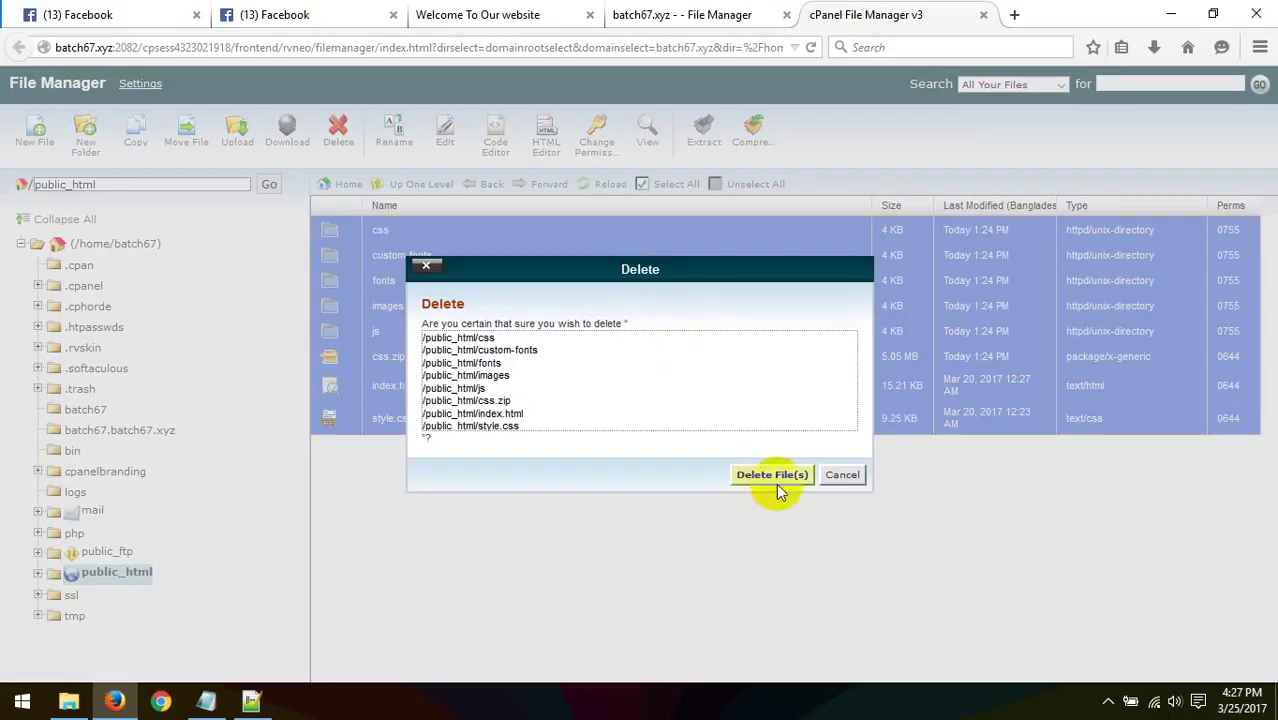
{"action": "left_click", "coordinate": [774, 476]}
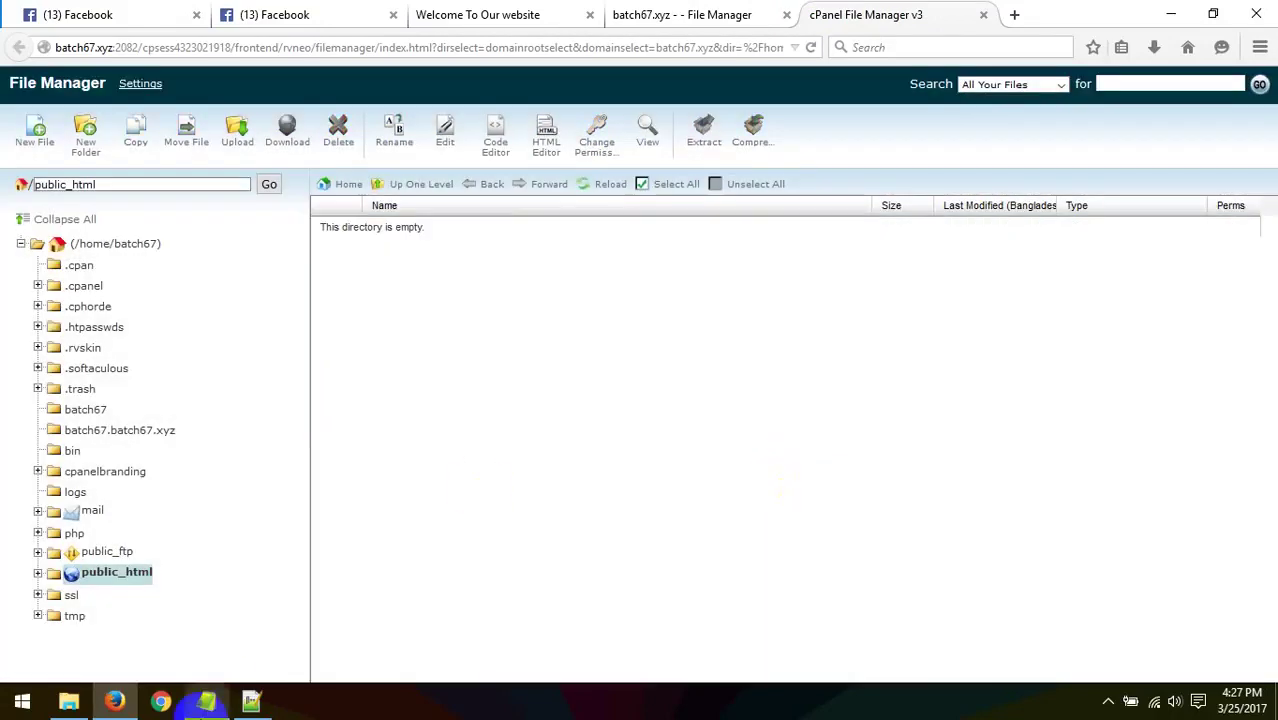
- Switch to the PSD to html folder in File Explorer and compress everything except index.jpg into a zip archive
{"action": "left_click", "coordinate": [69, 701]}
{"action": "left_click_drag", "start_coordinate": [366, 398], "coordinate": [322, 80]}
{"action": "left_click", "coordinate": [386, 331]}
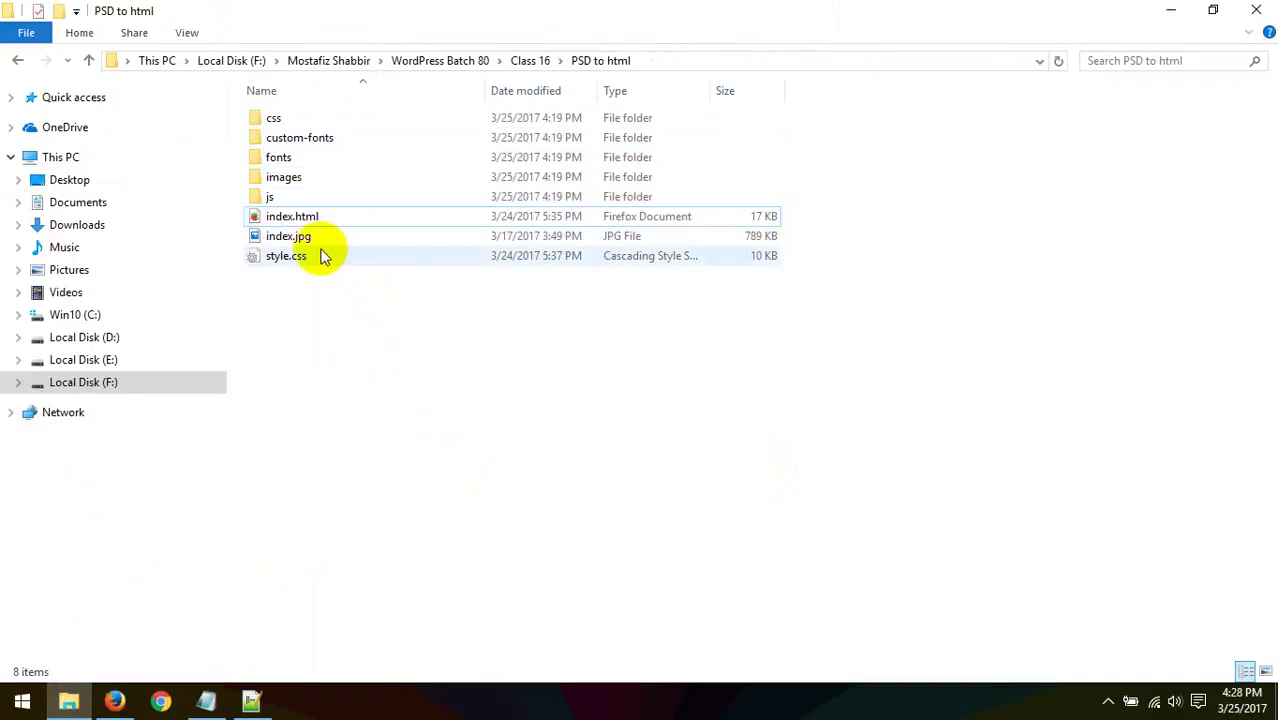
{"action": "left_click_drag", "start_coordinate": [408, 410], "coordinate": [338, 45]}
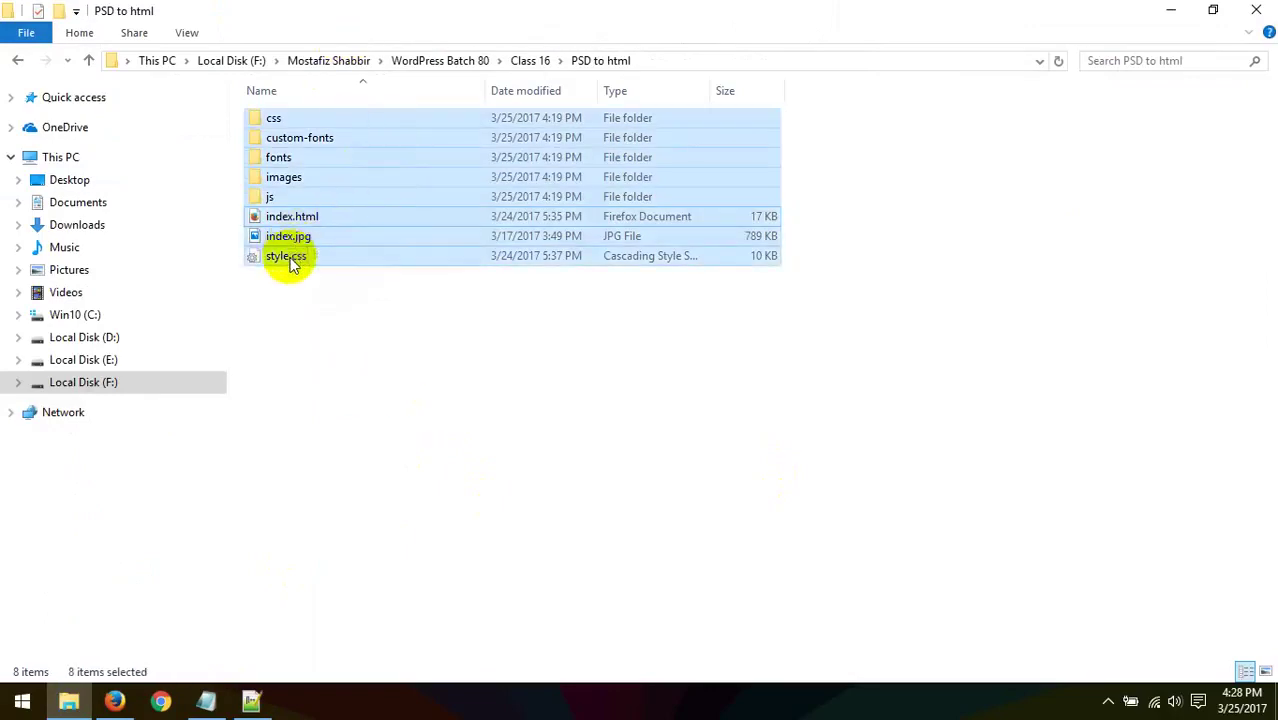
{"action": "left_click", "coordinate": [294, 240], "text": "ctrl"}
{"action": "right_click", "coordinate": [341, 188]}
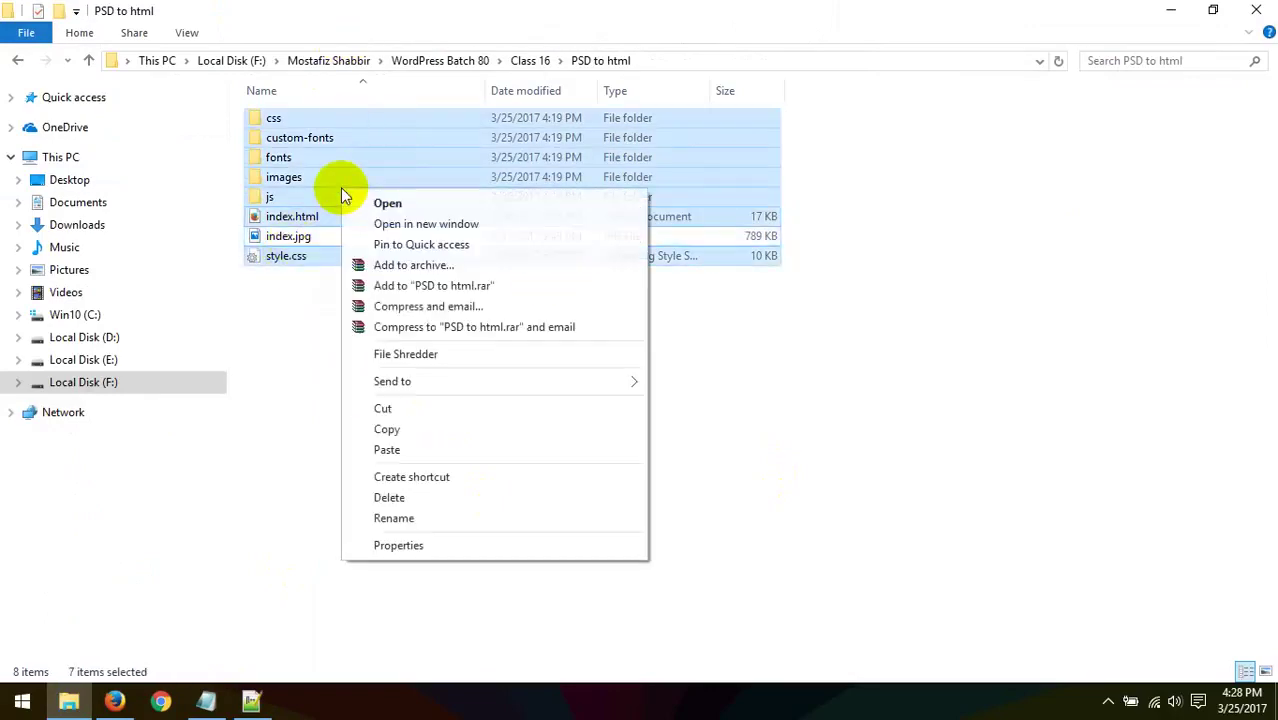
{"action": "mouse_move", "coordinate": [471, 381]}
{"action": "left_click", "coordinate": [716, 405]}
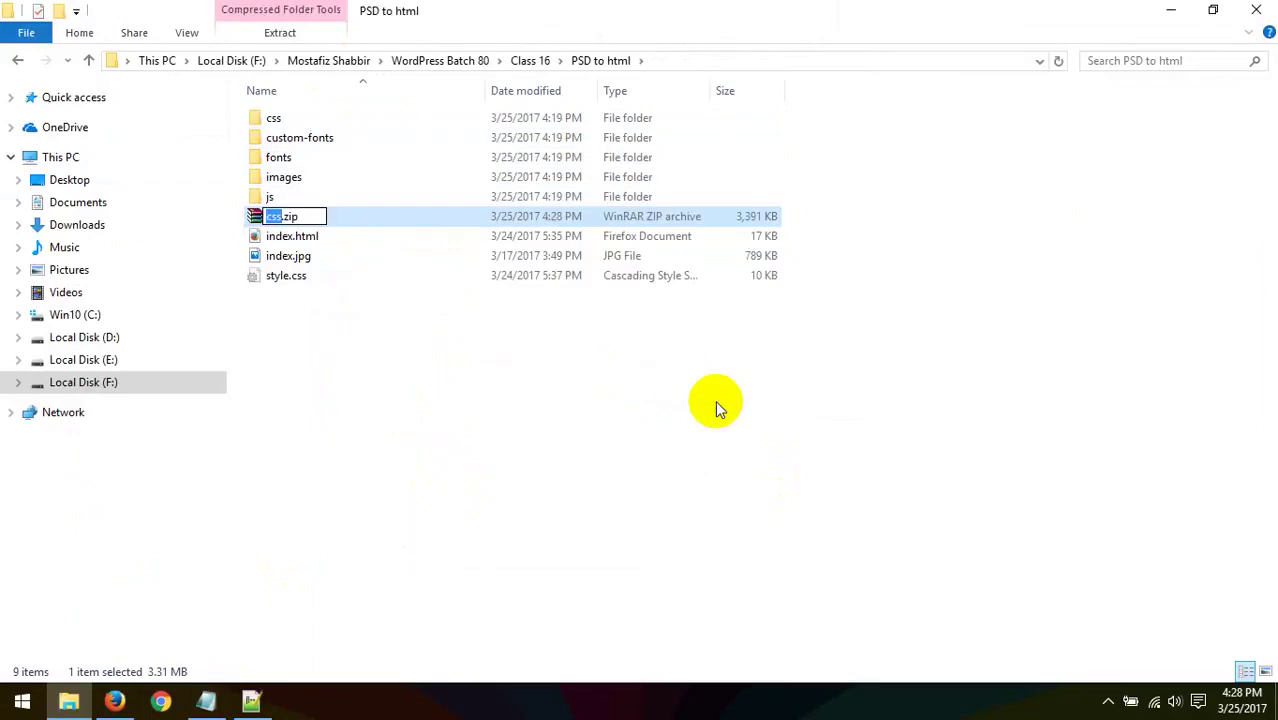
{"action": "left_click", "coordinate": [716, 405]}
{"action": "left_click", "coordinate": [285, 216]}
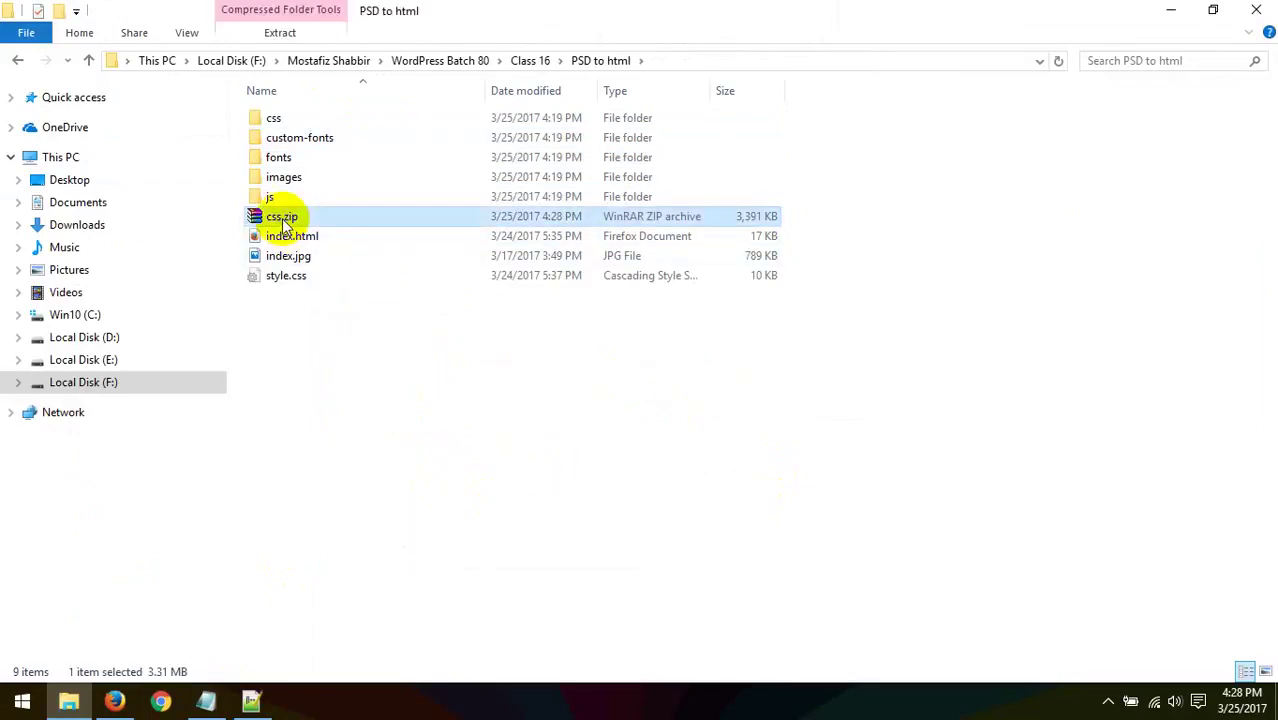
- Switch to Firefox, open File Manager's upload page for public_html, and load batch67.xyz in a new tab
{"action": "left_click", "coordinate": [113, 703]}
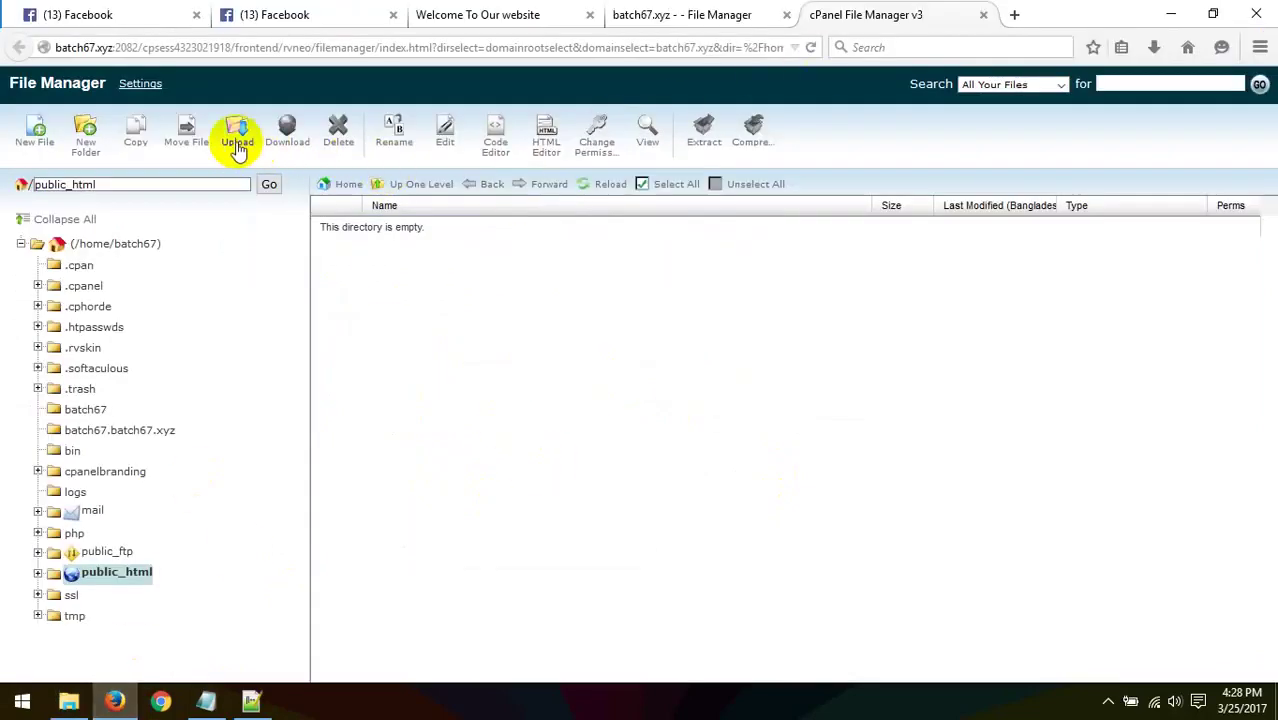
{"action": "left_click", "coordinate": [234, 140]}
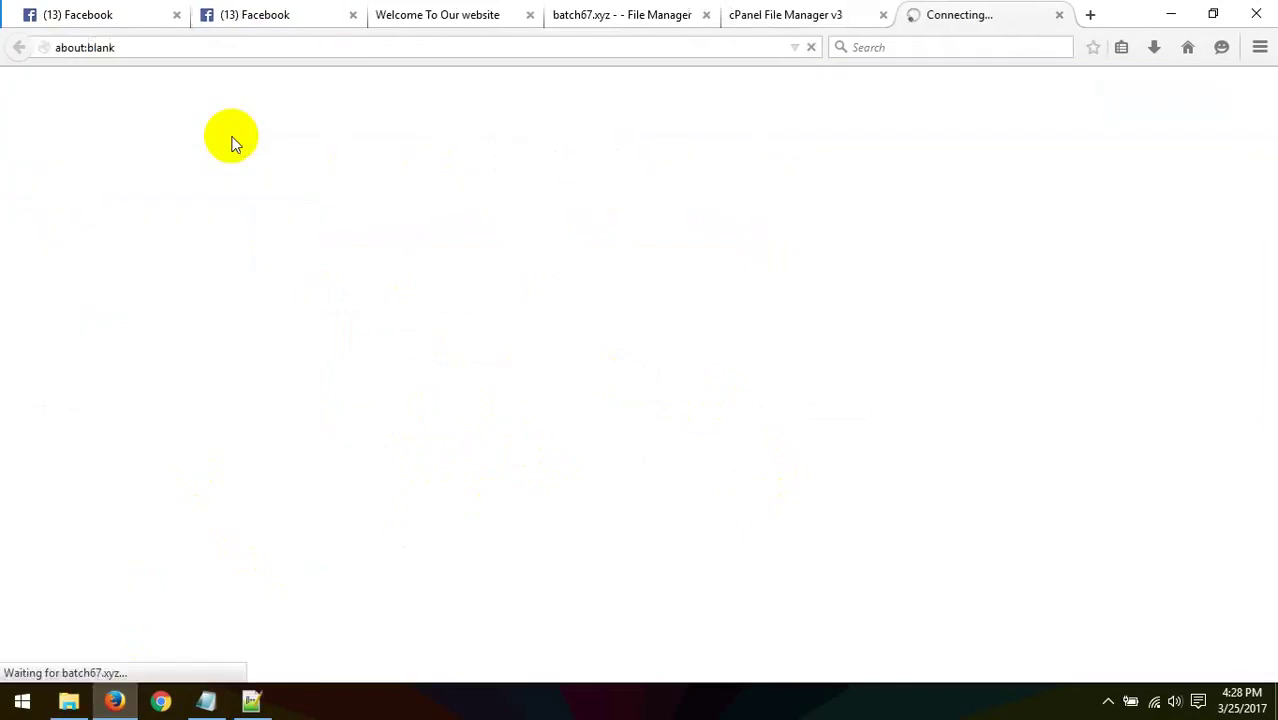
{"action": "left_click", "coordinate": [1088, 14]}
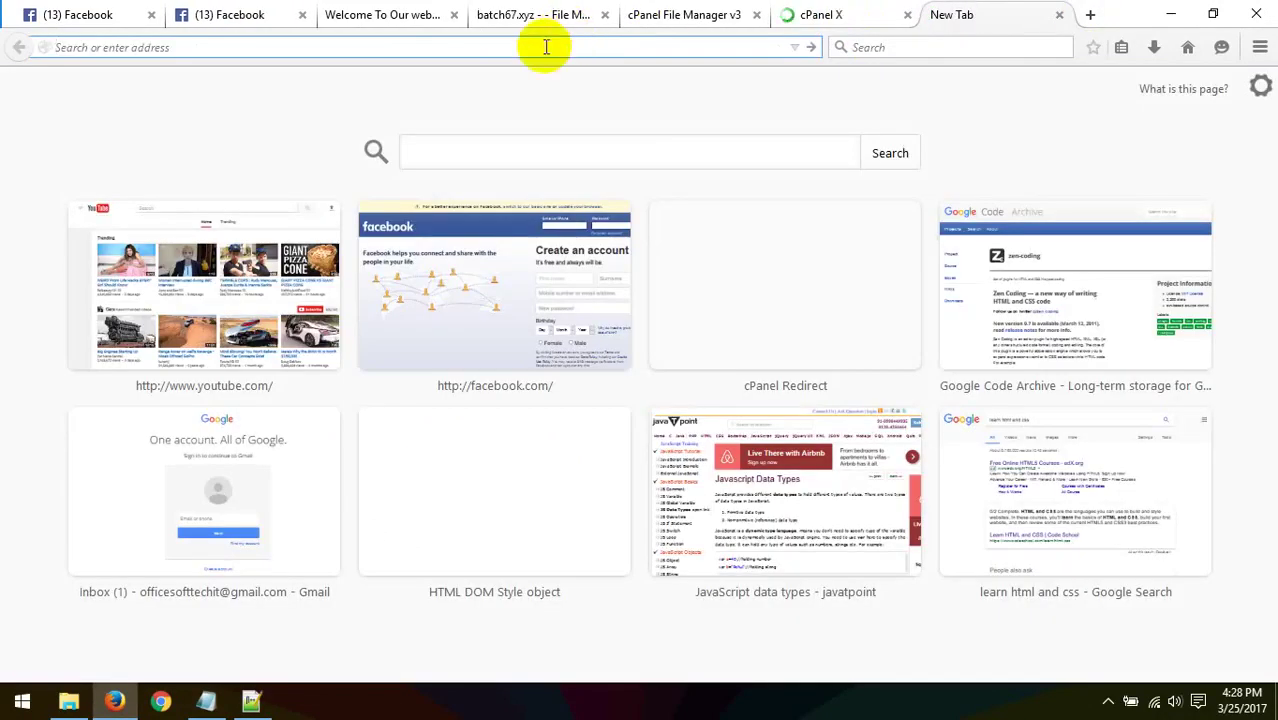
{"action": "type", "text": "batch67.xyz/"}
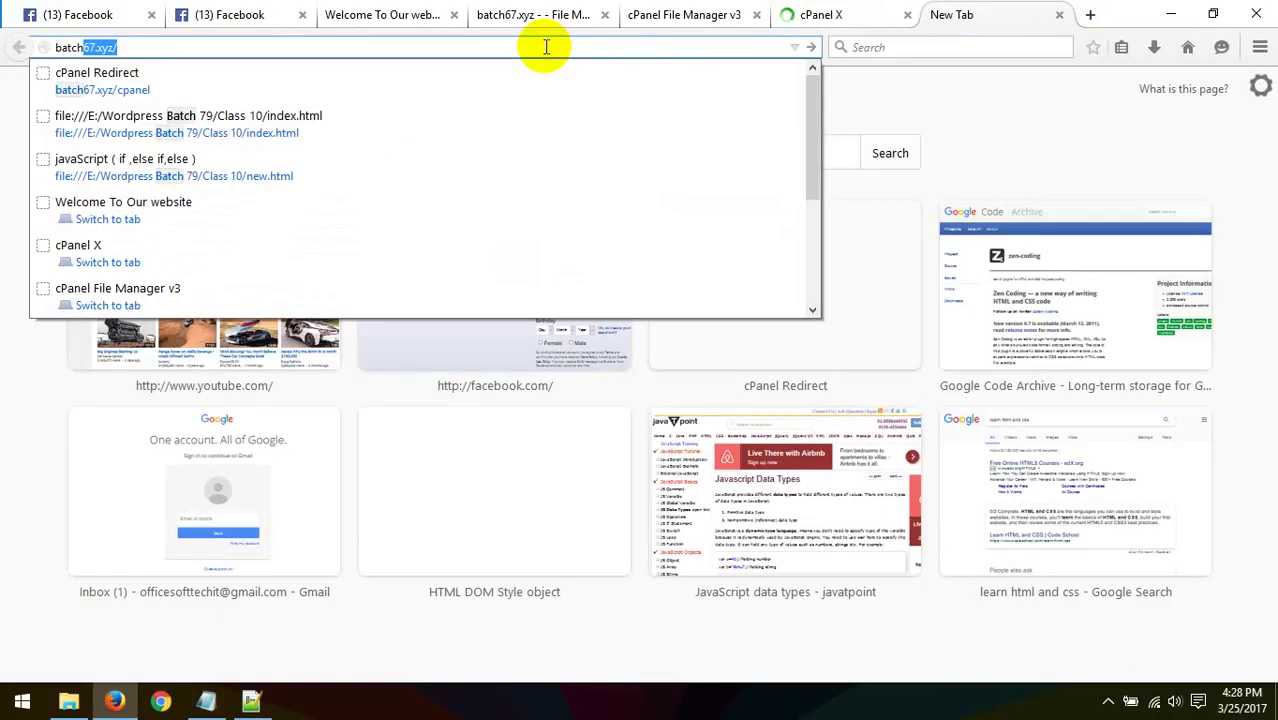
{"action": "key", "text": "Return"}
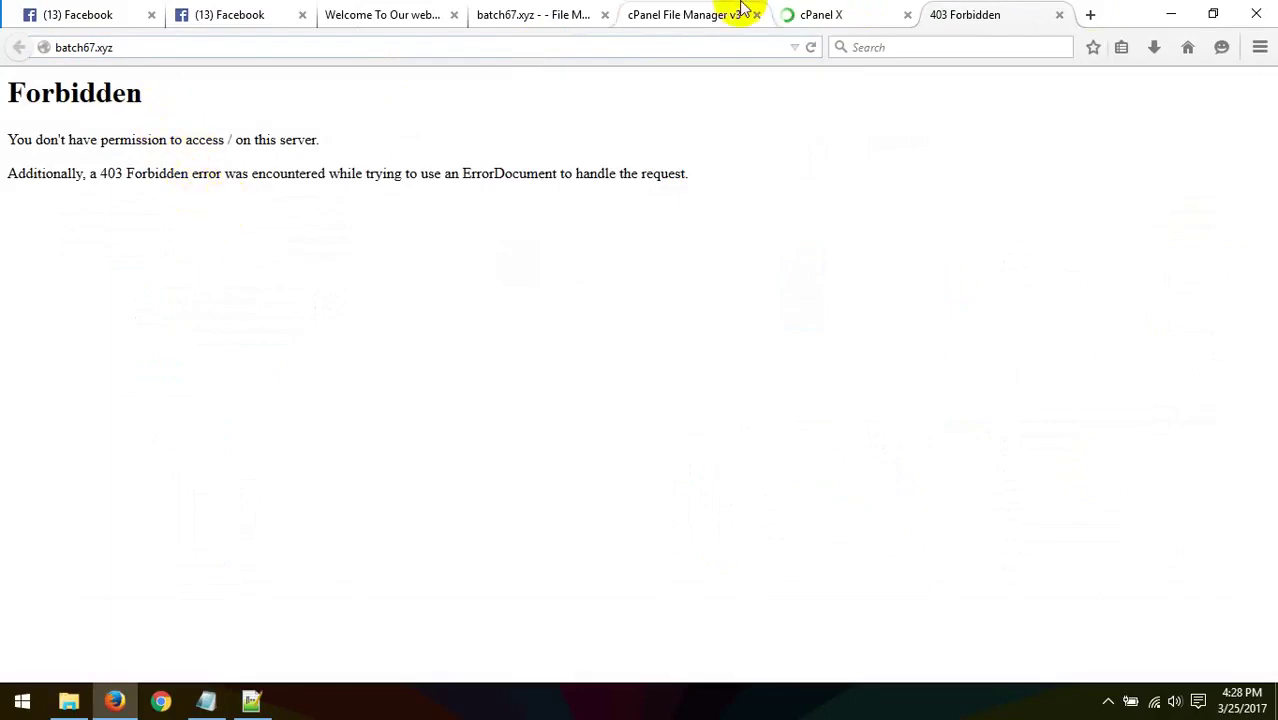
- Upload css.zip from the PSD to html folder under WordPress Batch 80, Class 16 on drive F: to public_html
{"action": "left_click", "coordinate": [850, 16]}
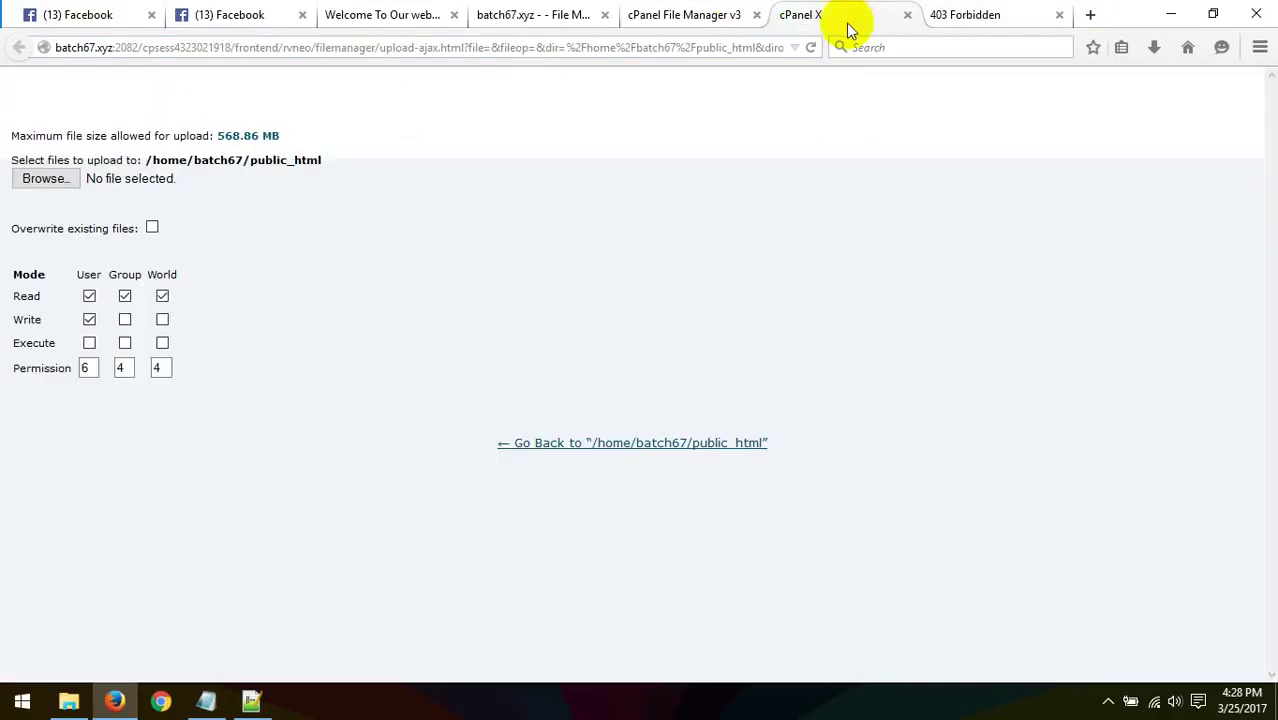
{"action": "left_click", "coordinate": [38, 182]}
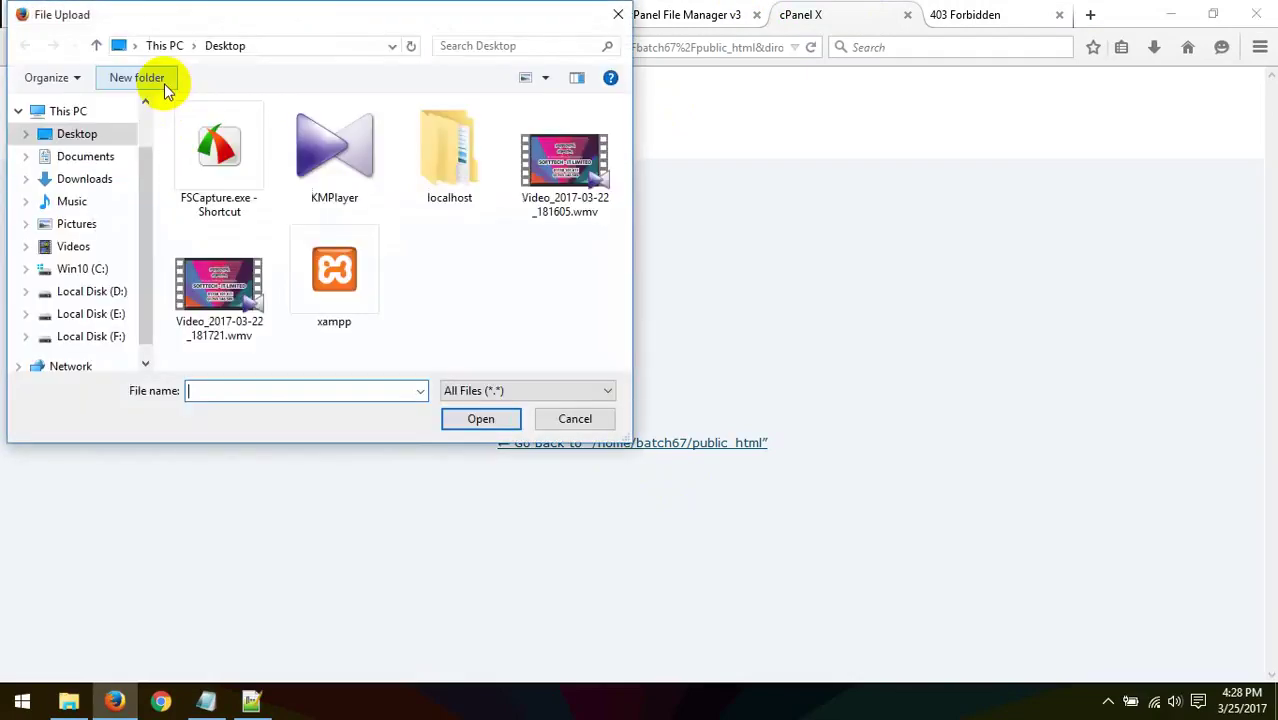
{"action": "left_click", "coordinate": [113, 337]}
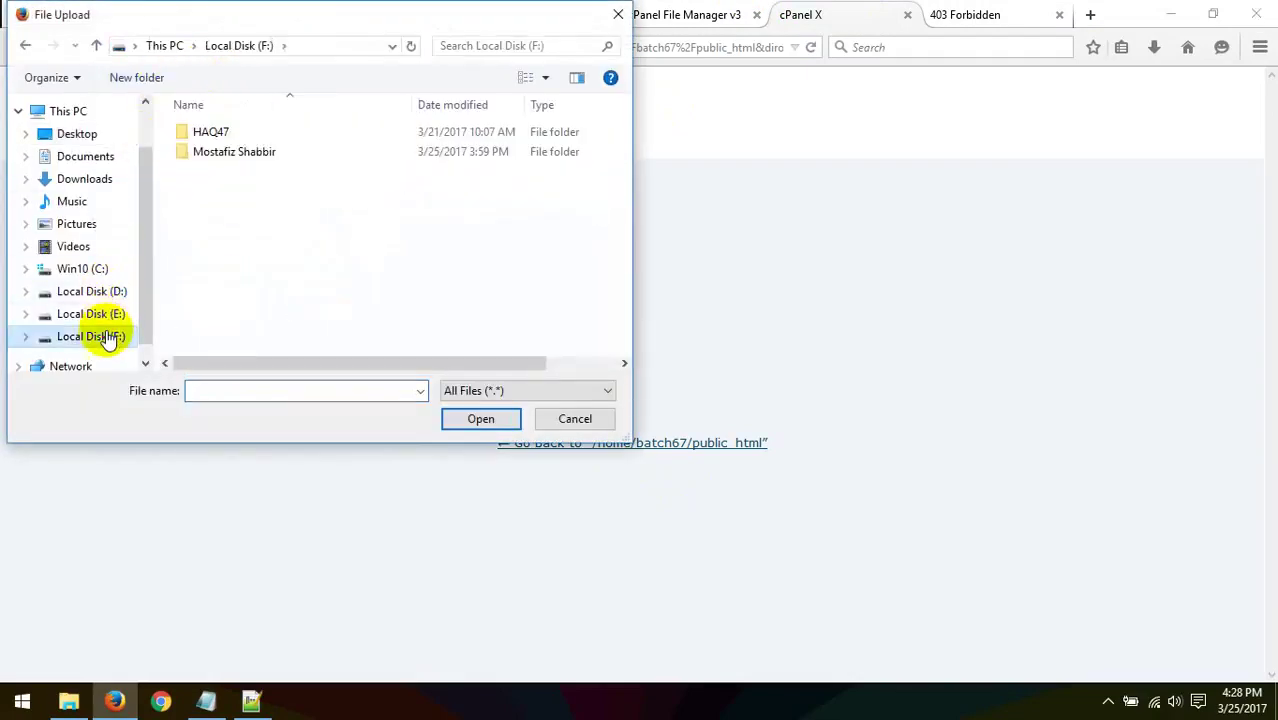
{"action": "double_click", "coordinate": [242, 158]}
{"action": "double_click", "coordinate": [238, 135]}
{"action": "double_click", "coordinate": [228, 171]}
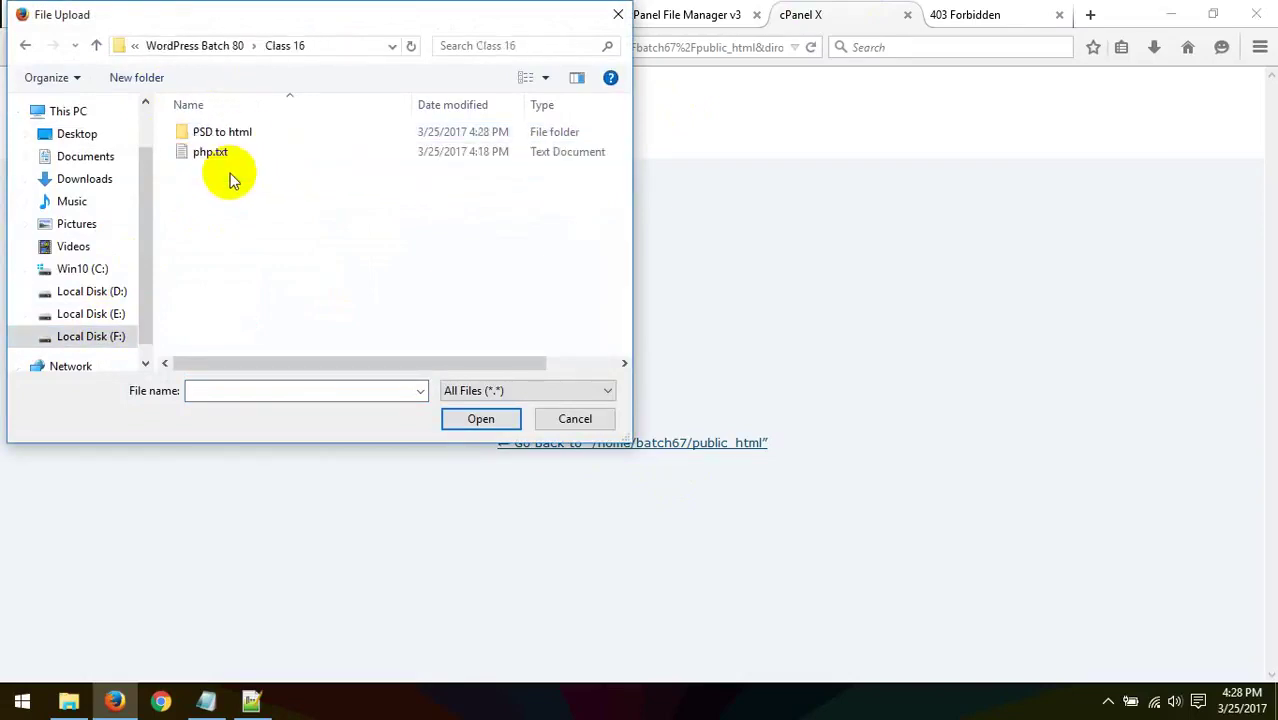
{"action": "left_click", "coordinate": [242, 139]}
{"action": "double_click", "coordinate": [242, 139]}
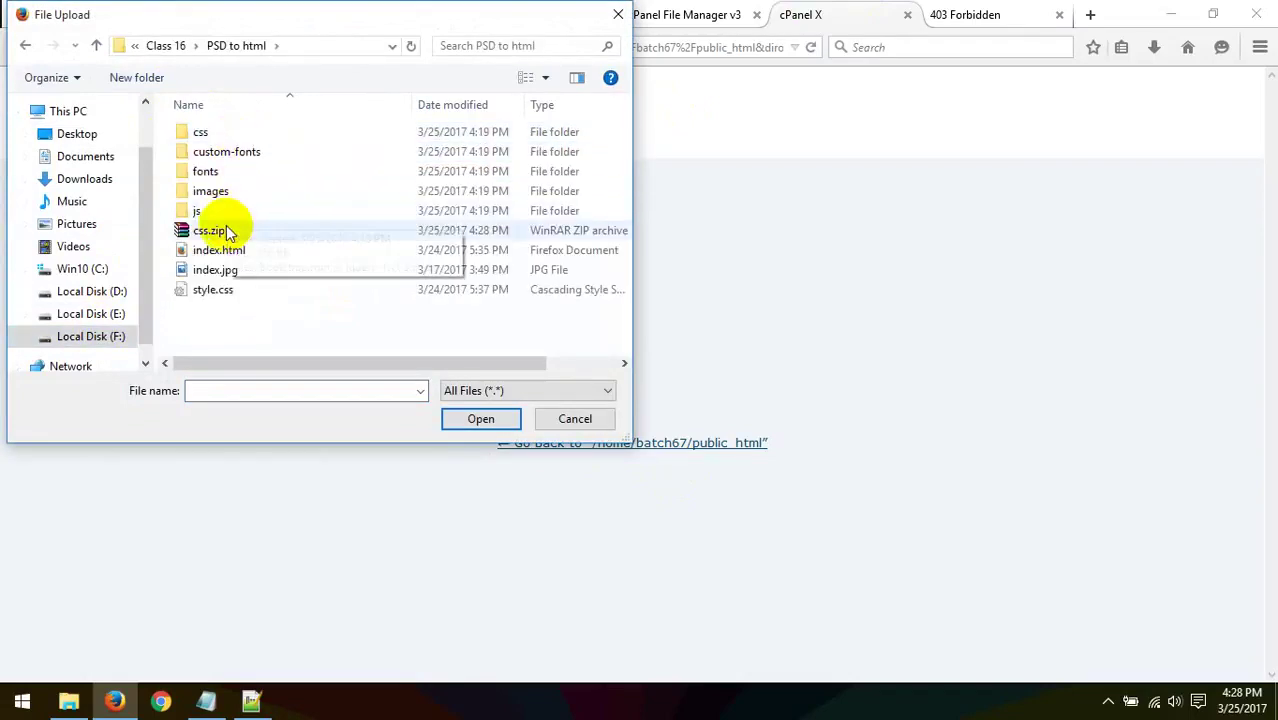
{"action": "double_click", "coordinate": [212, 231]}
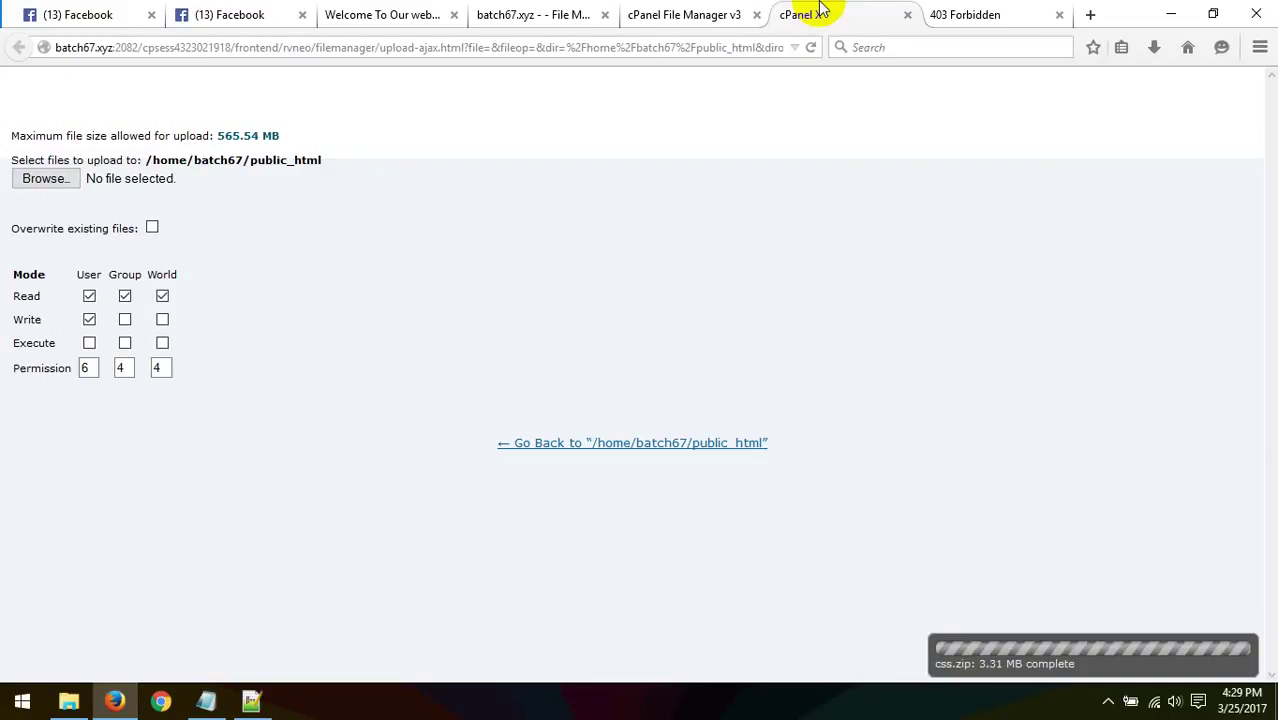
- Return to the public_html listing in File Manager and extract css.zip into /public_html
{"action": "left_click", "coordinate": [567, 447]}
{"action": "left_click", "coordinate": [836, 14]}
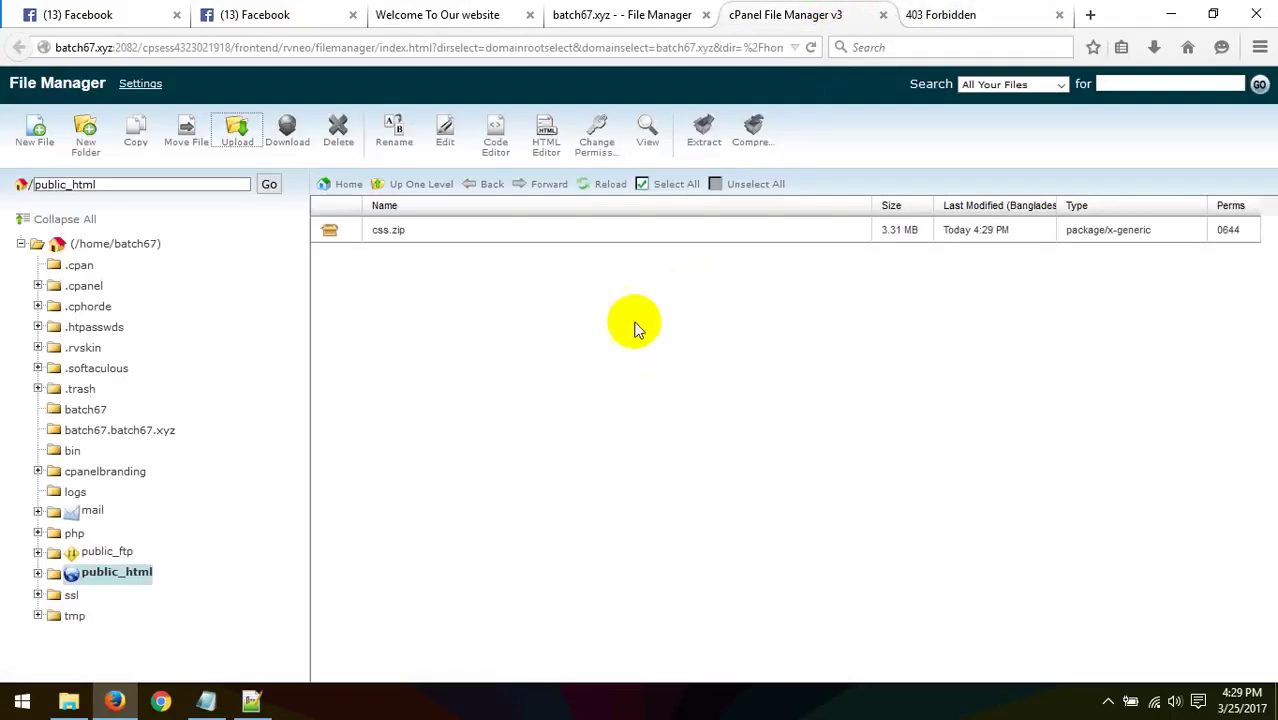
{"action": "left_click", "coordinate": [376, 237]}
{"action": "right_click", "coordinate": [372, 237]}
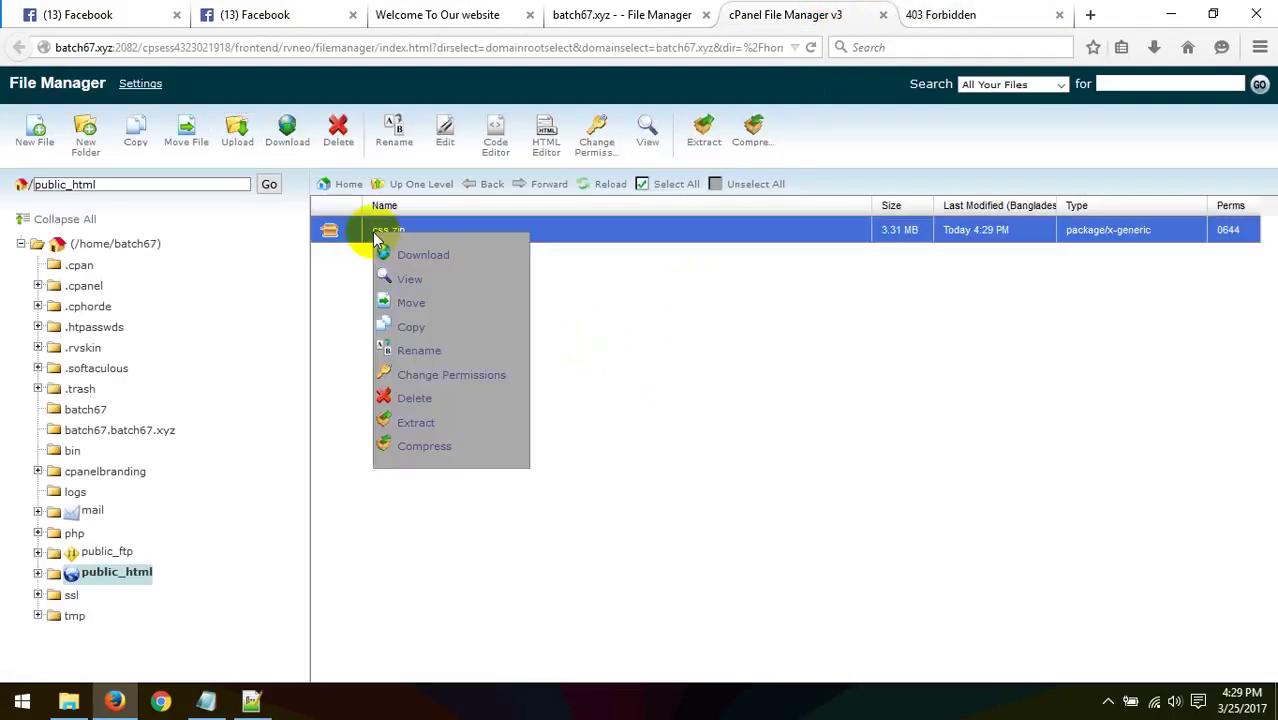
{"action": "left_click", "coordinate": [431, 430]}
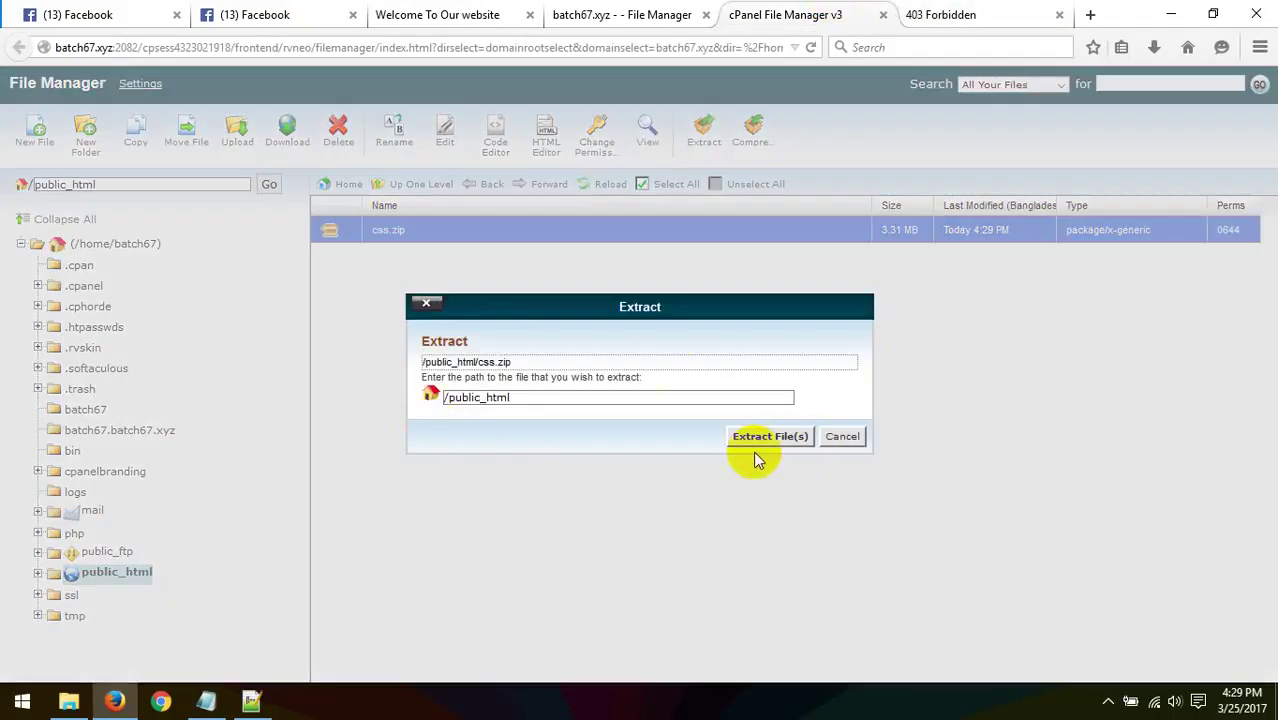
{"action": "left_click", "coordinate": [757, 442]}
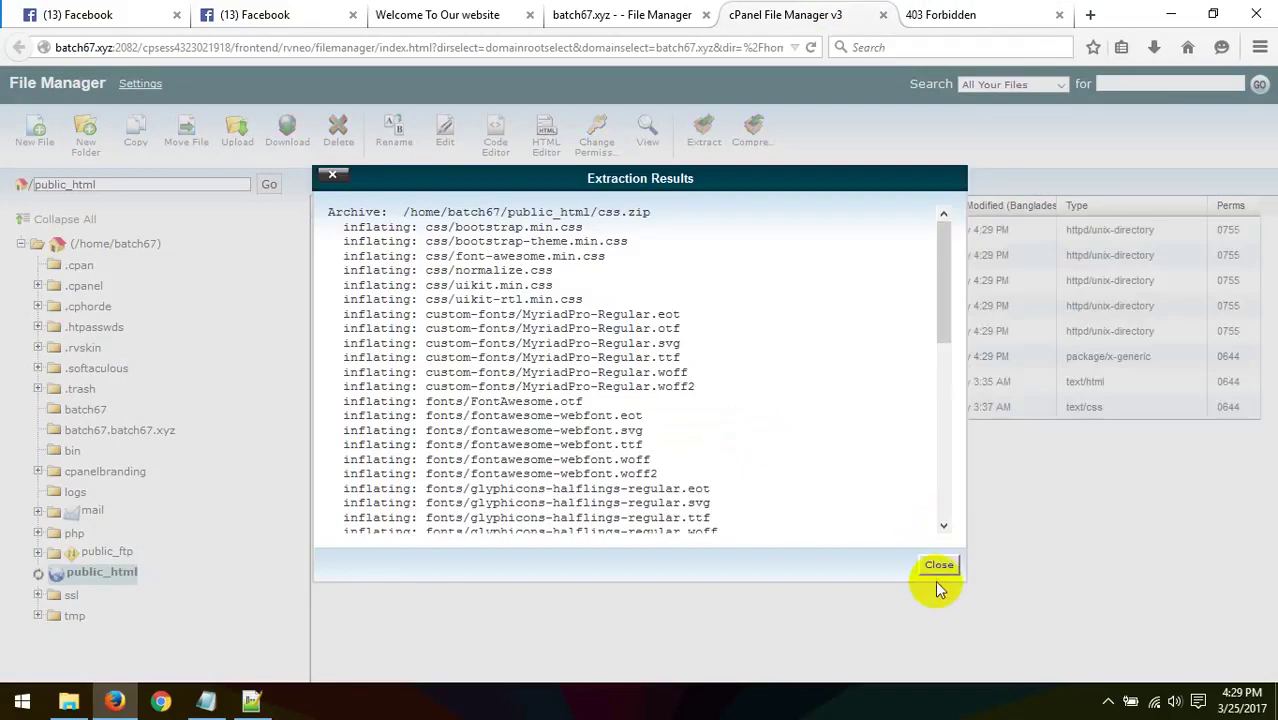
{"action": "left_click", "coordinate": [938, 566]}
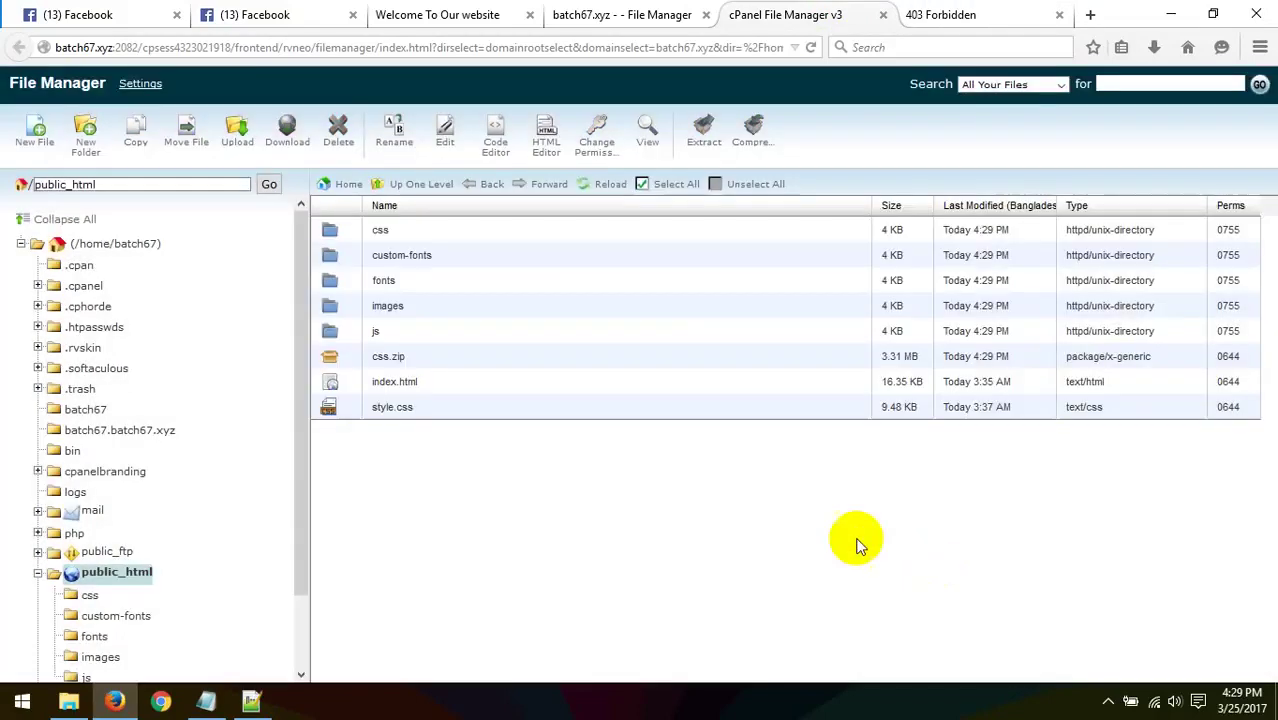
- Delete the css.zip archive from public_html
{"action": "left_click", "coordinate": [378, 360]}
{"action": "left_click", "coordinate": [338, 135]}
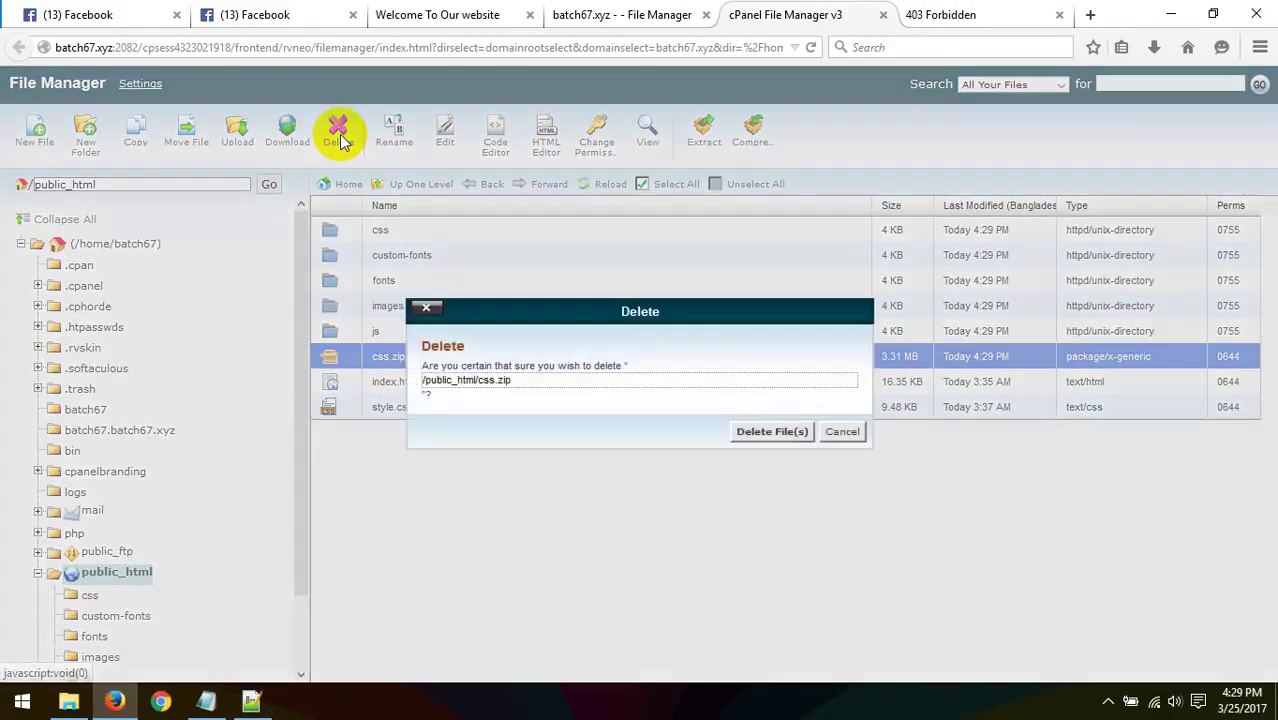
{"action": "left_click", "coordinate": [772, 432]}
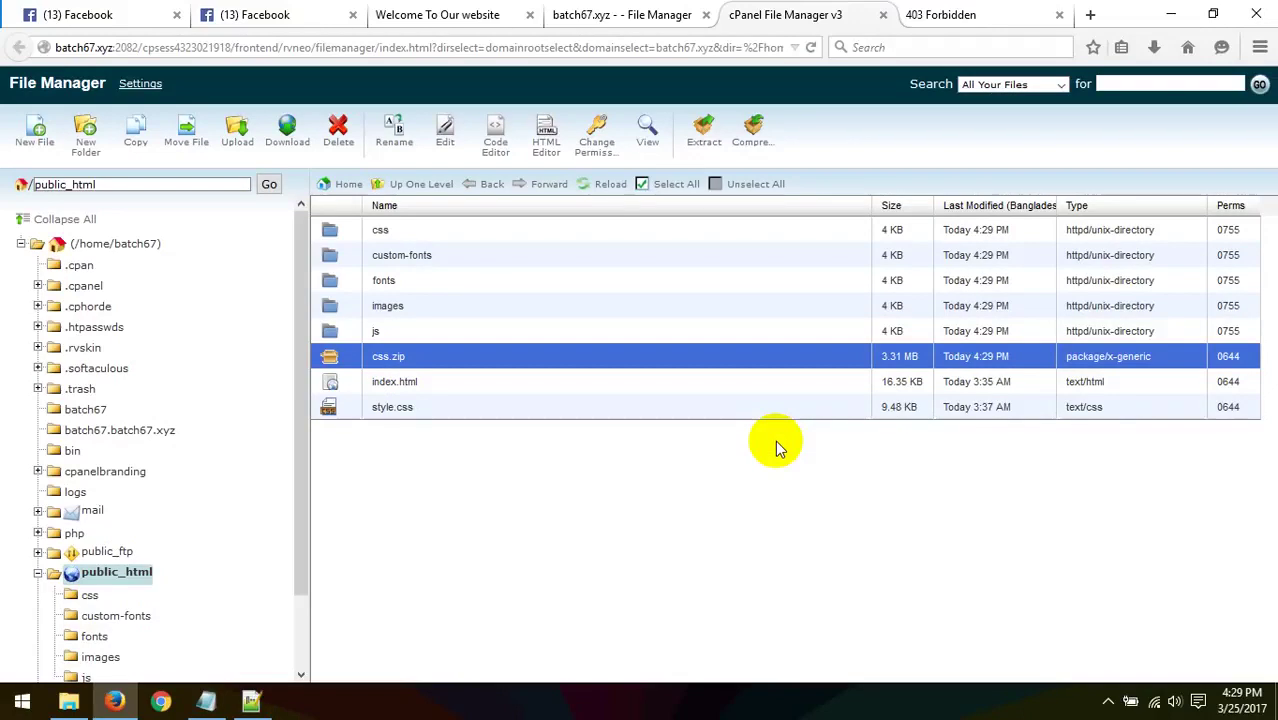
- Switch to the 403 Forbidden tab and load batch67.xyz again to check the published site
{"action": "left_click", "coordinate": [900, 14]}
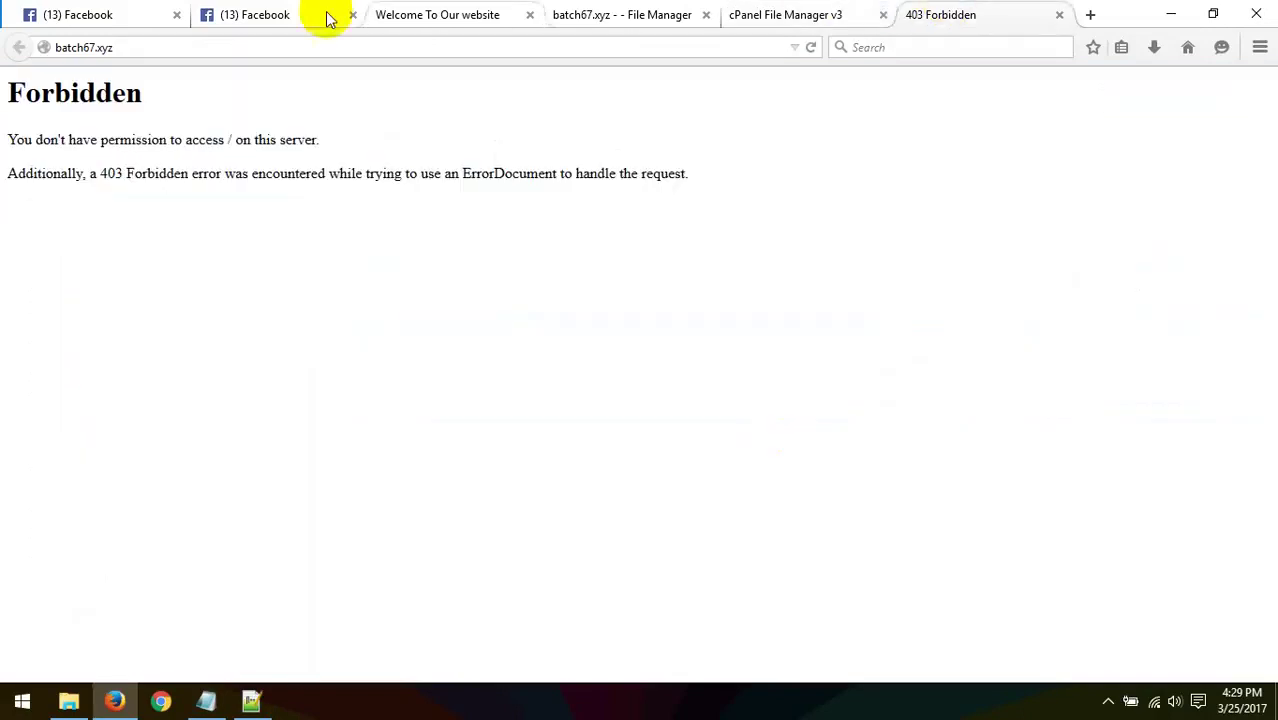
{"action": "left_click", "coordinate": [153, 47]}
{"action": "key", "text": "Return"}
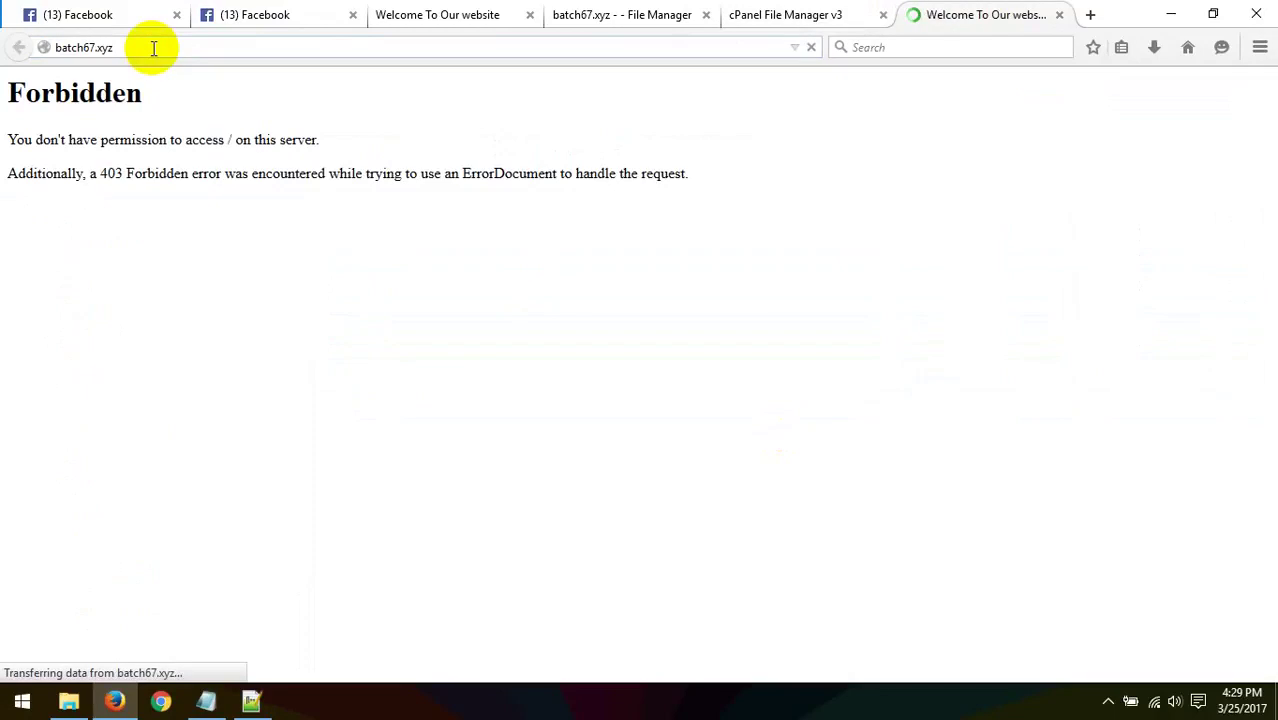
{"action": "left_click", "coordinate": [152, 48]}
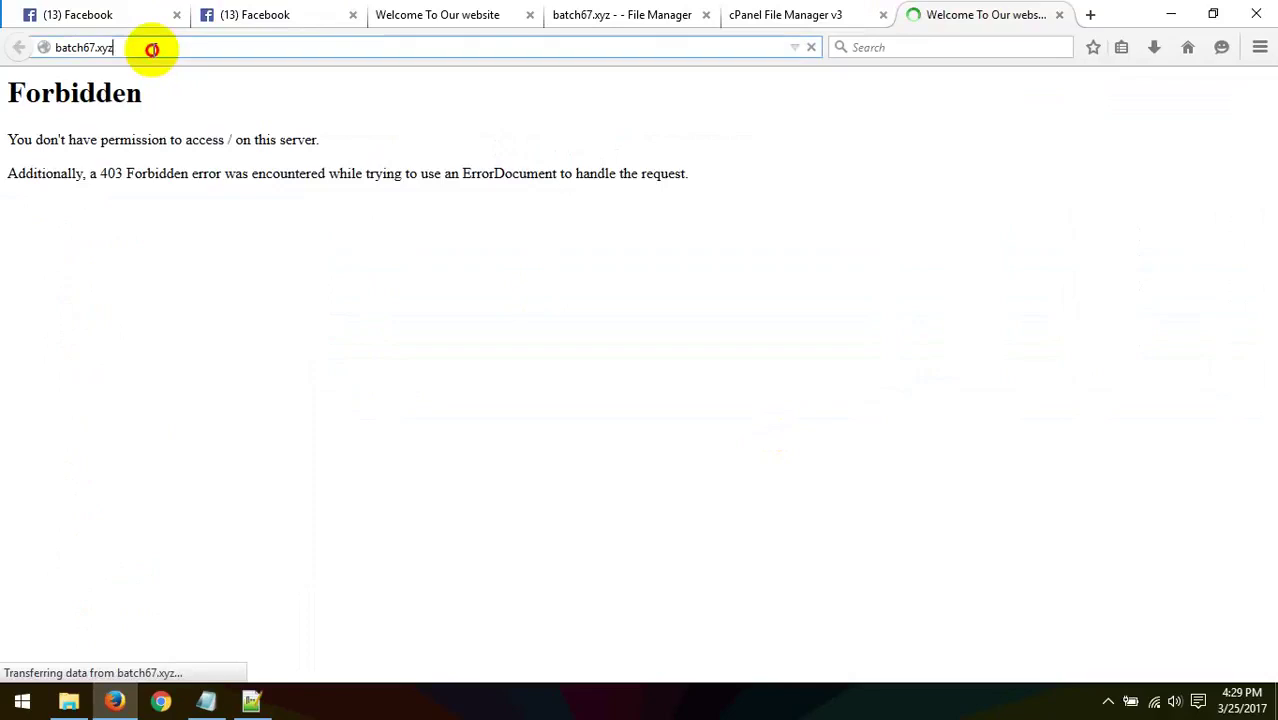
{"action": "left_click_drag", "start_coordinate": [152, 48], "coordinate": [12, 58]}
{"action": "left_click_drag", "start_coordinate": [134, 46], "coordinate": [2, 58]}
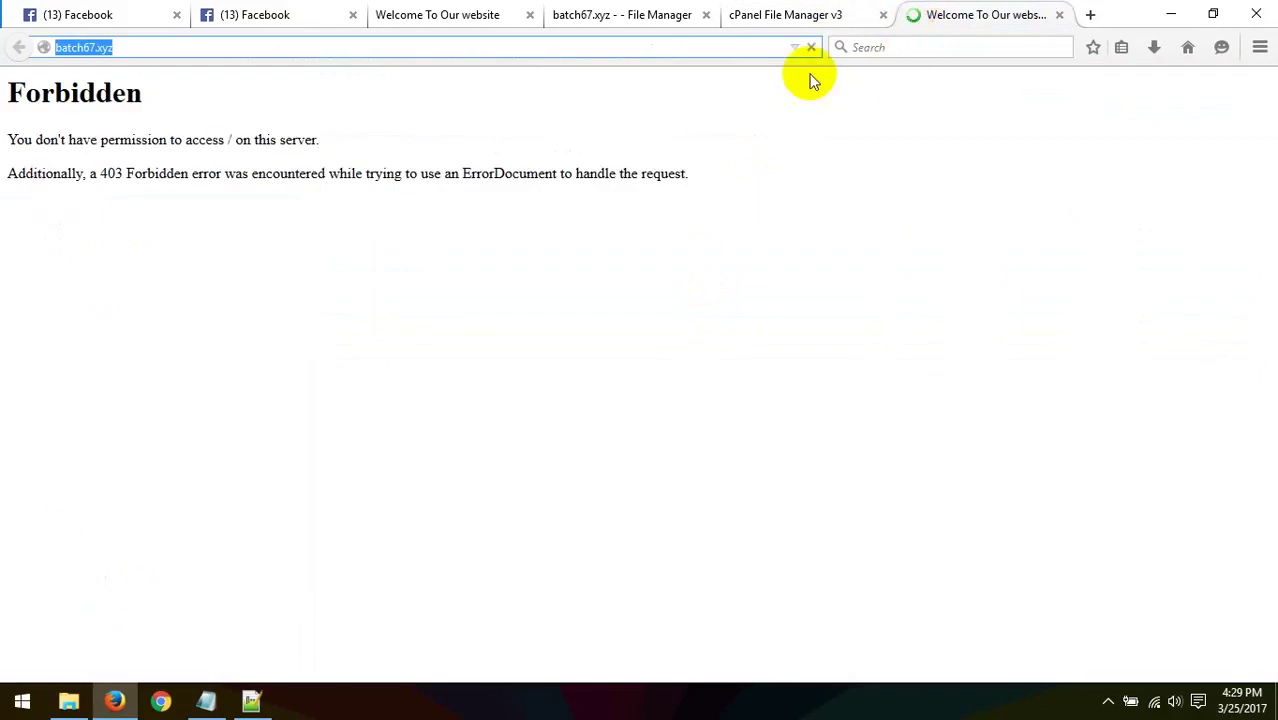
{"action": "left_click", "coordinate": [282, 46]}
{"action": "key", "text": "Return"}
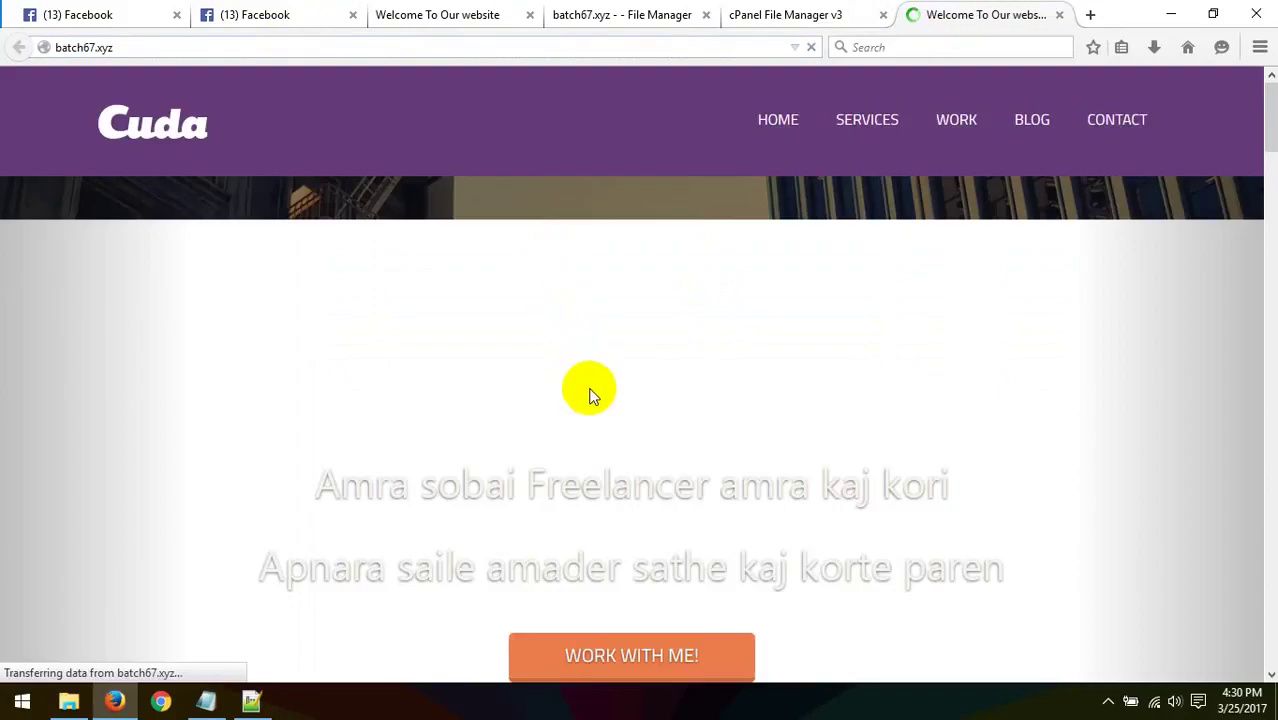
- Examine the sections of the published batch67.xyz page, from services and team to testimonials and the contact form
{"action": "scroll", "coordinate": [589, 395], "scroll_direction": "down", "scroll_amount": 4}
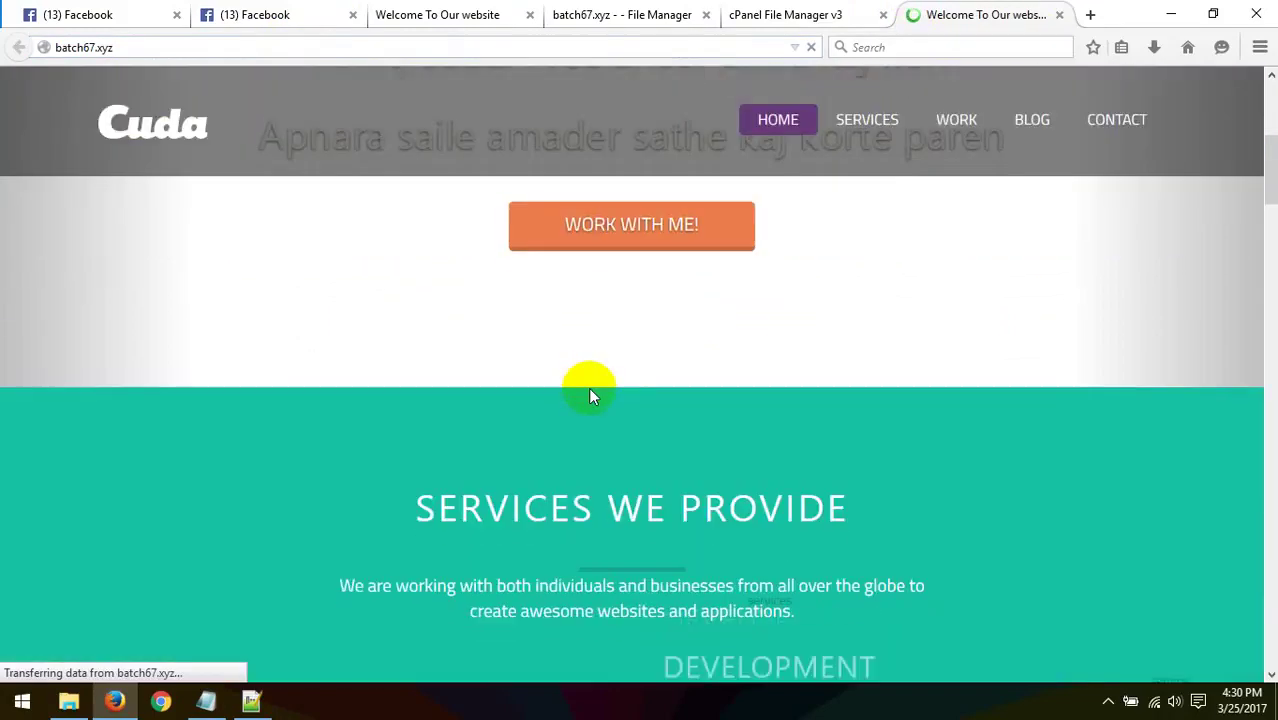
{"action": "scroll", "coordinate": [589, 395], "scroll_direction": "down", "scroll_amount": 8}
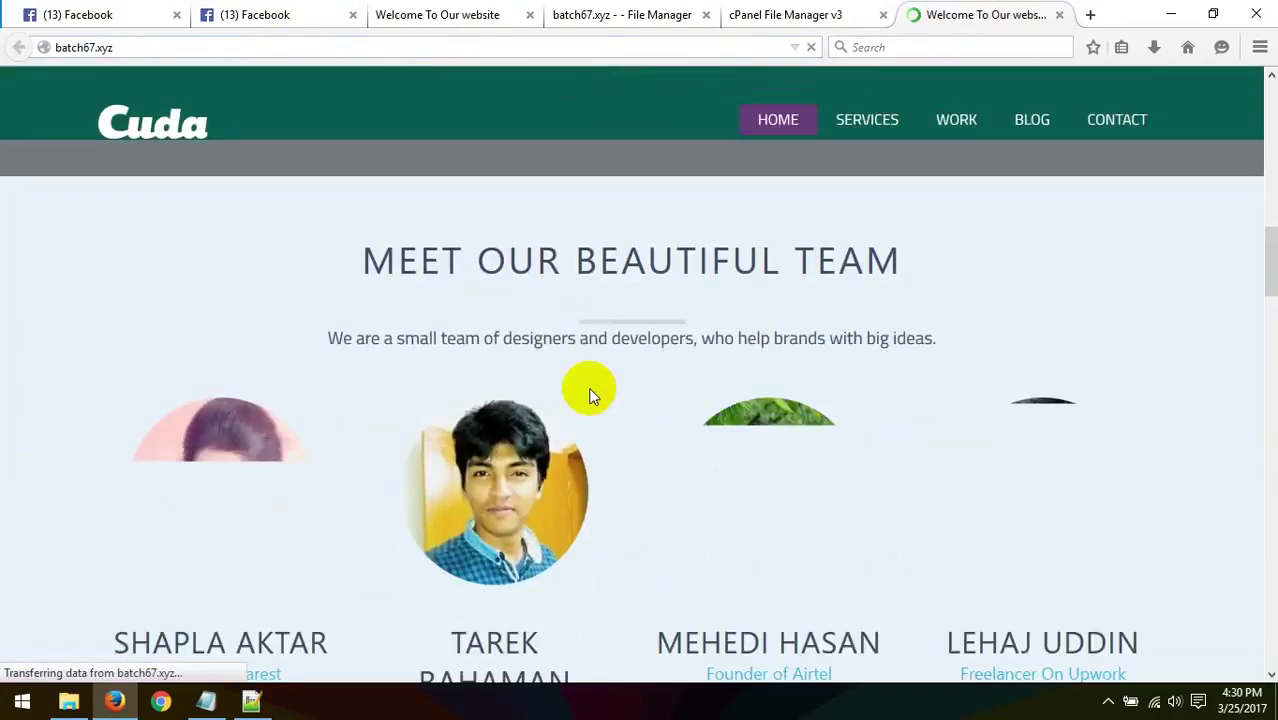
{"action": "scroll", "coordinate": [589, 395], "scroll_direction": "down", "scroll_amount": 2}
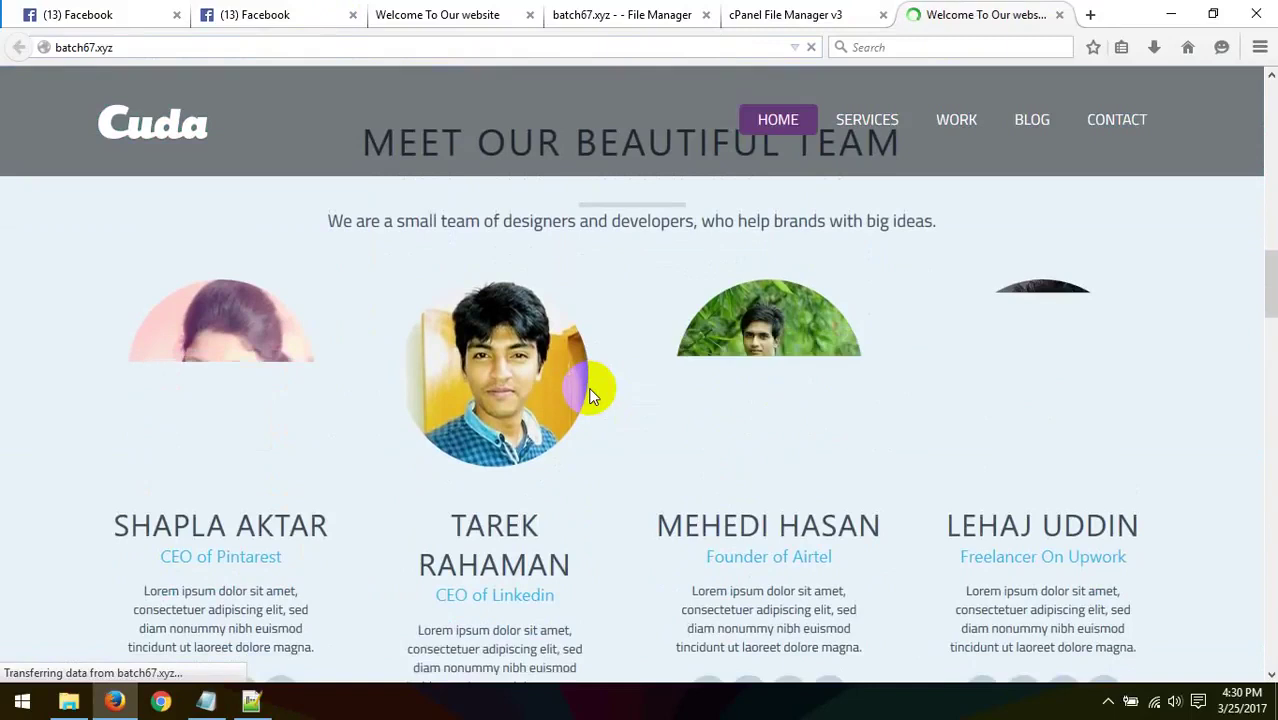
{"action": "scroll", "coordinate": [589, 395], "scroll_direction": "down", "scroll_amount": 1}
{"action": "scroll", "coordinate": [589, 395], "scroll_direction": "down", "scroll_amount": 2}
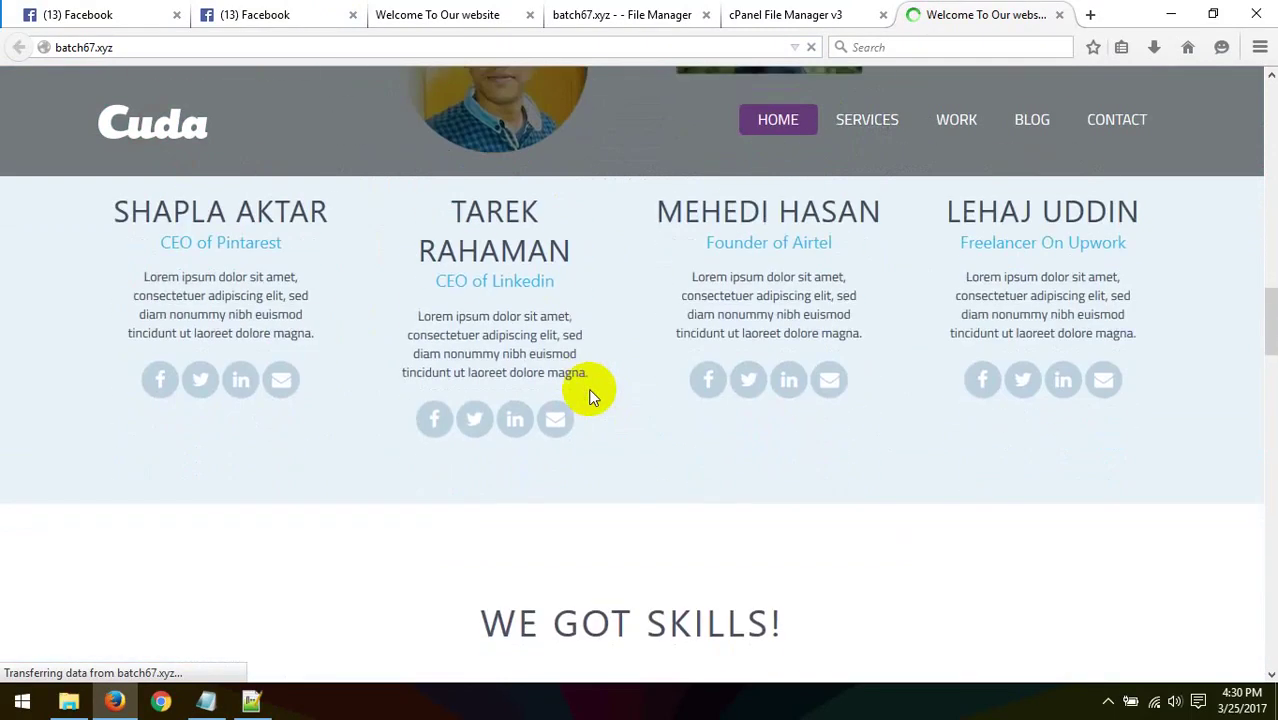
{"action": "scroll", "coordinate": [588, 396], "scroll_direction": "down", "scroll_amount": 10}
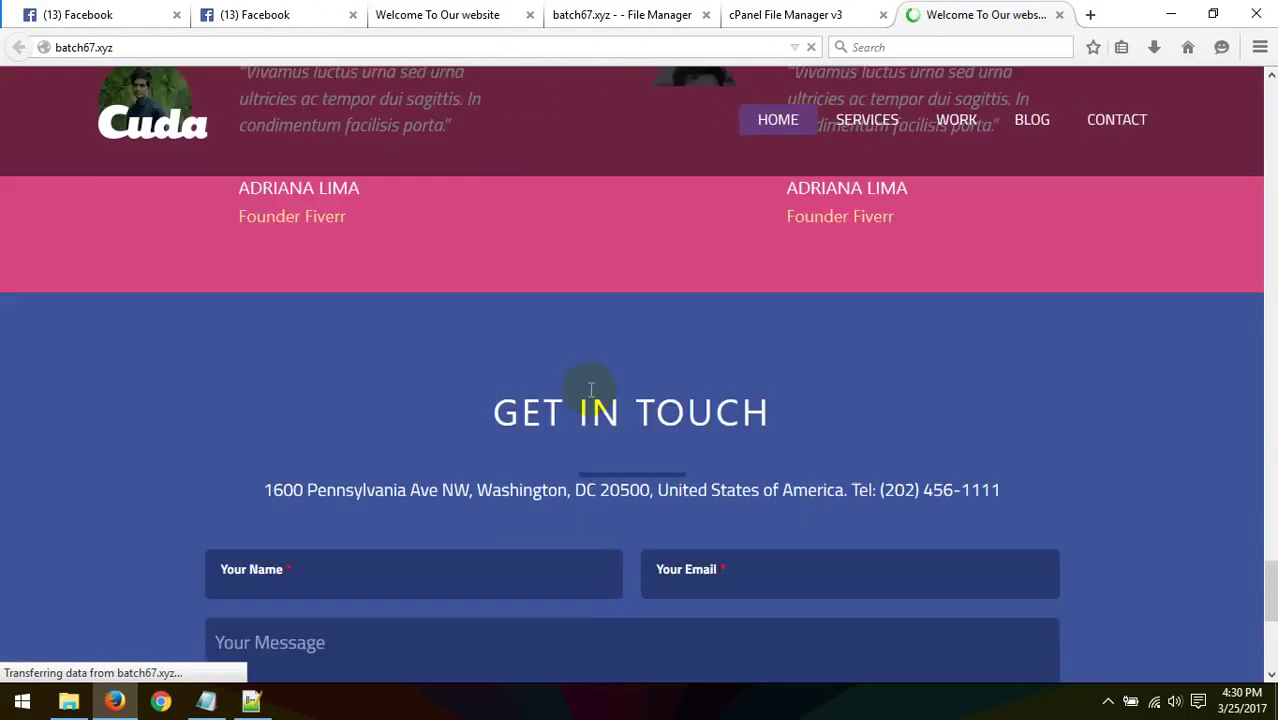
{"action": "scroll", "coordinate": [590, 420], "scroll_direction": "down", "scroll_amount": 5}
{"action": "scroll", "coordinate": [590, 437], "scroll_direction": "up", "scroll_amount": 8}
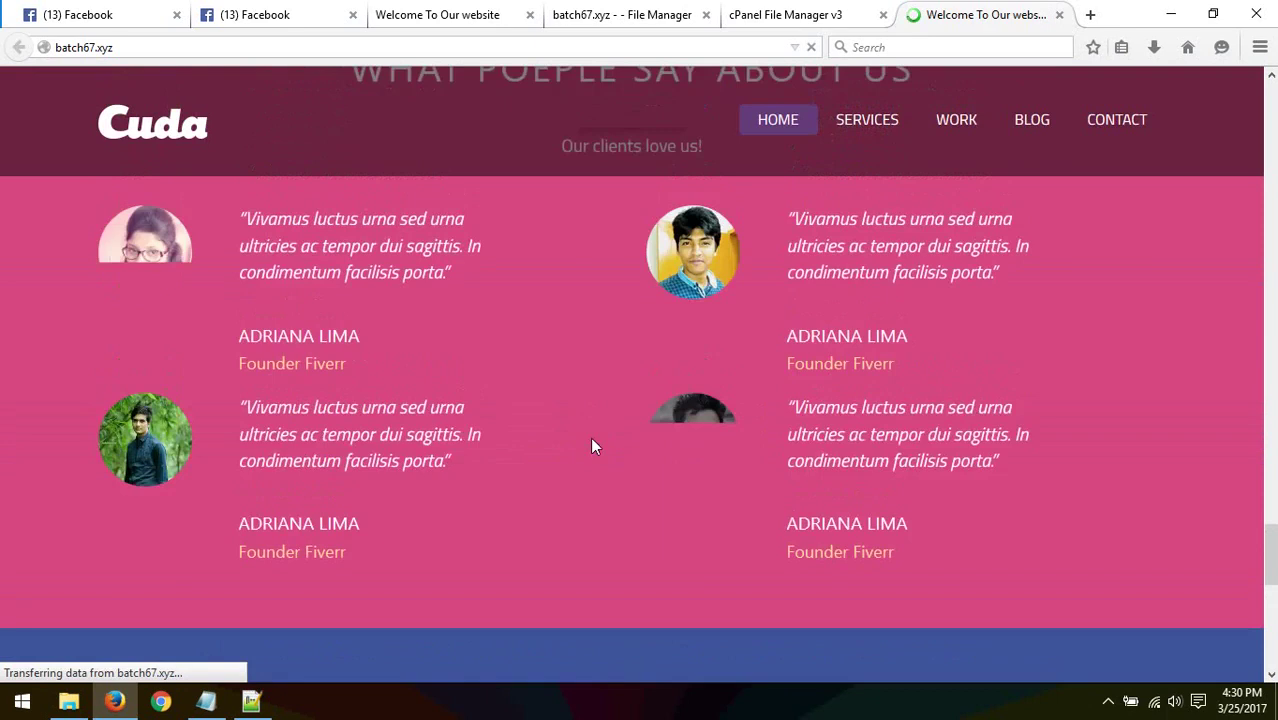
{"action": "scroll", "coordinate": [591, 445], "scroll_direction": "up", "scroll_amount": 8}
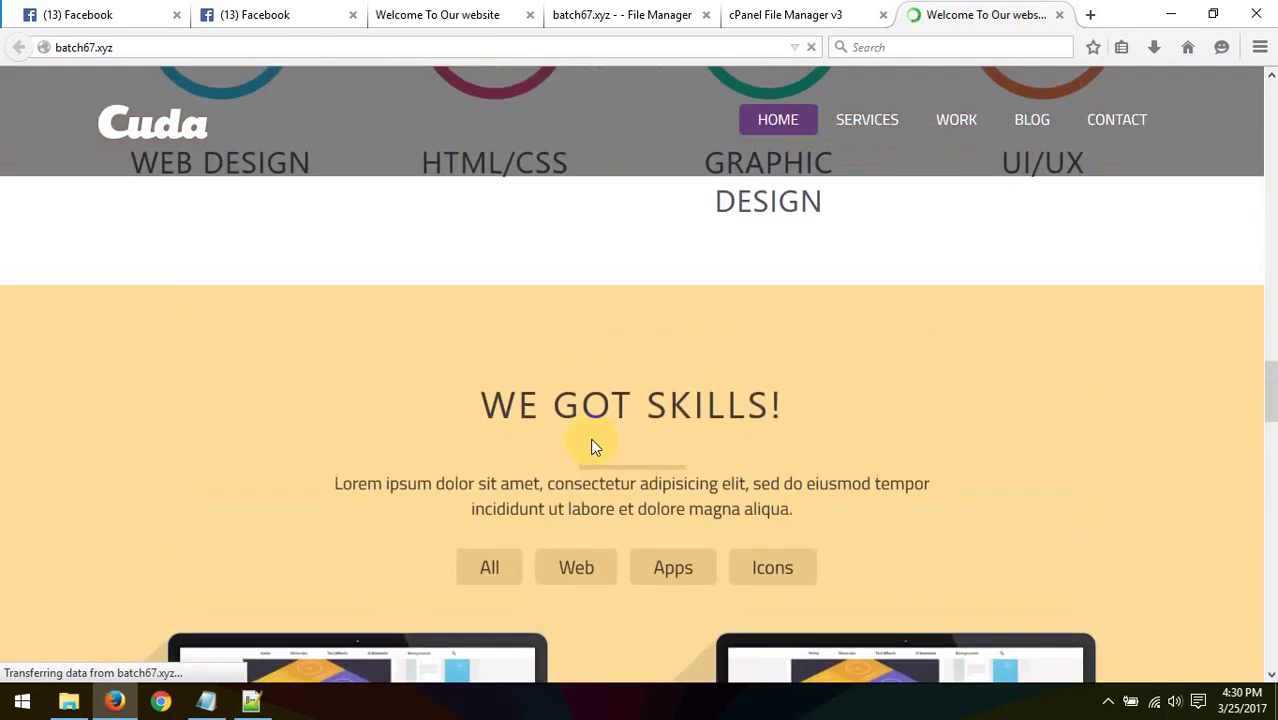
{"action": "scroll", "coordinate": [591, 446], "scroll_direction": "up", "scroll_amount": 6}
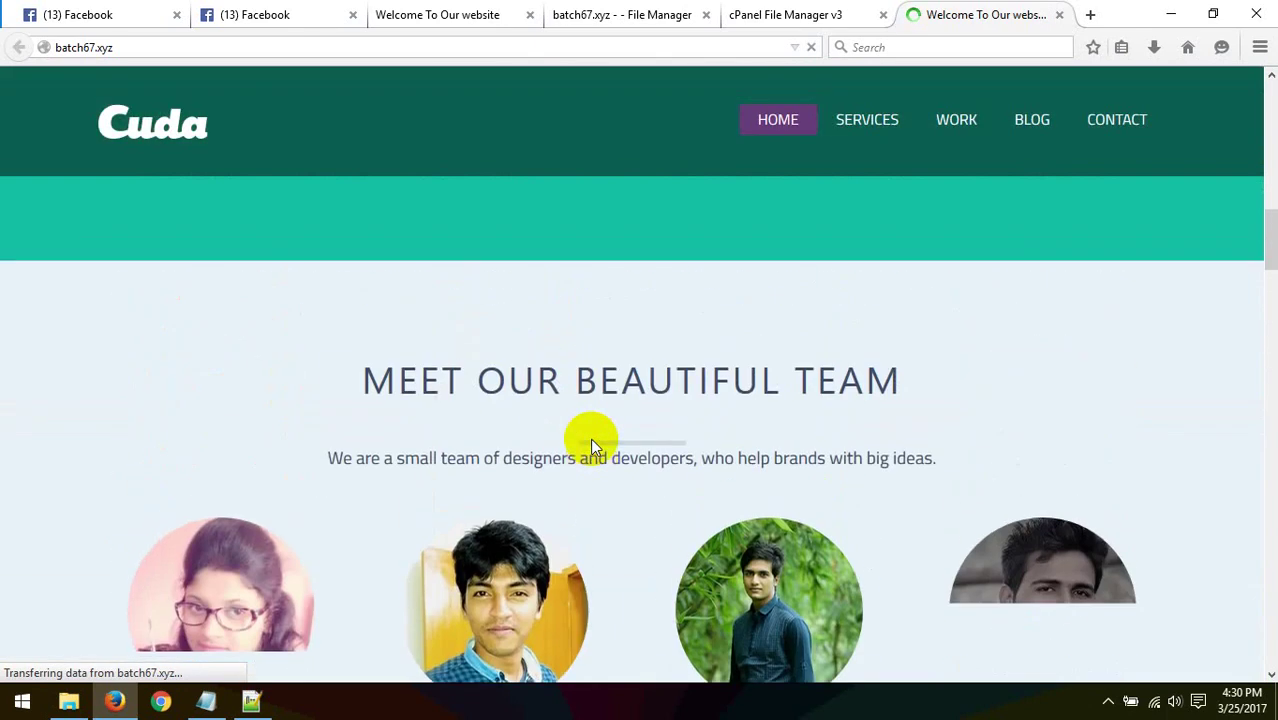
{"action": "scroll", "coordinate": [590, 438], "scroll_direction": "down", "scroll_amount": 3}
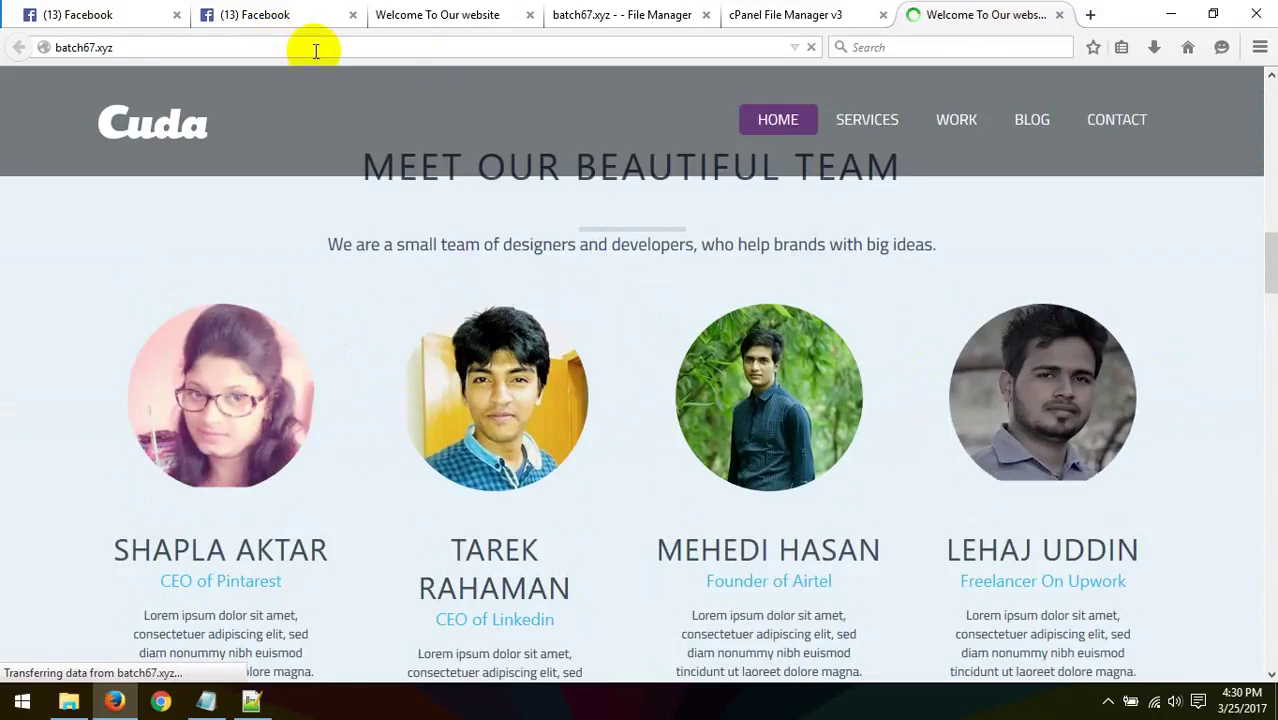
{"action": "left_click", "coordinate": [262, 46]}
{"action": "left_click", "coordinate": [348, 271]}
{"action": "left_click", "coordinate": [173, 44]}
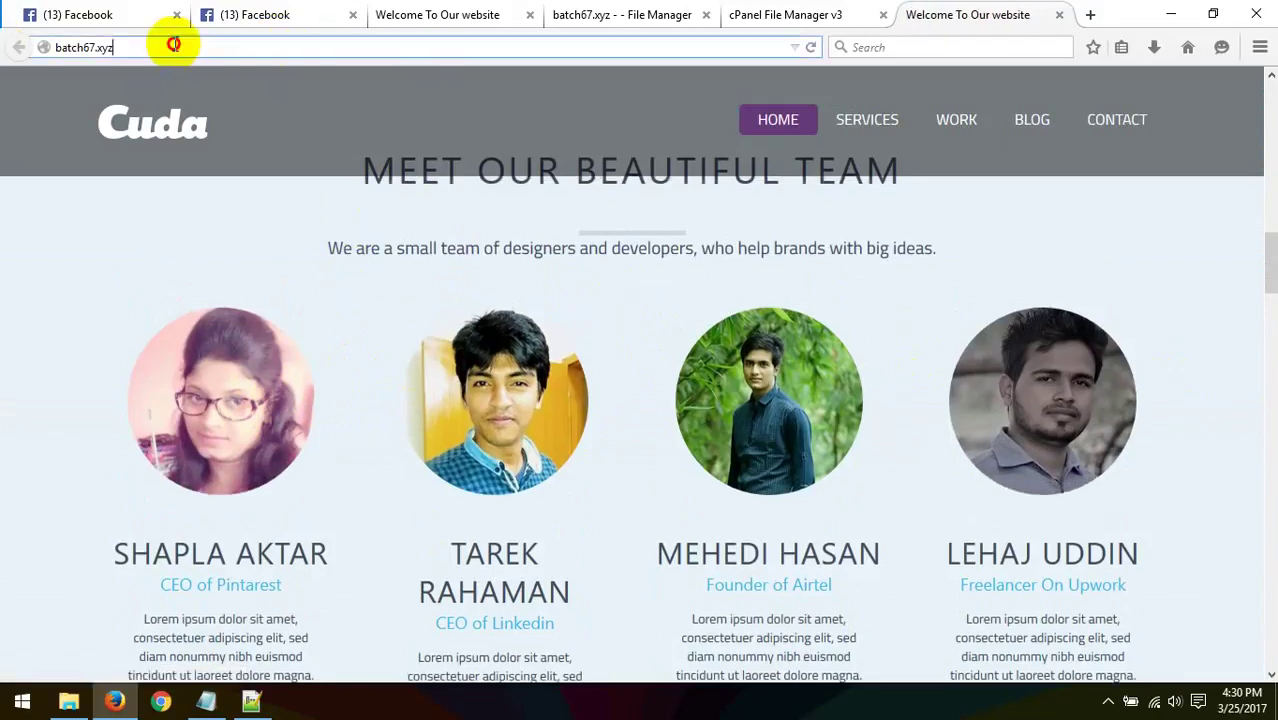
{"action": "left_click", "coordinate": [400, 335]}
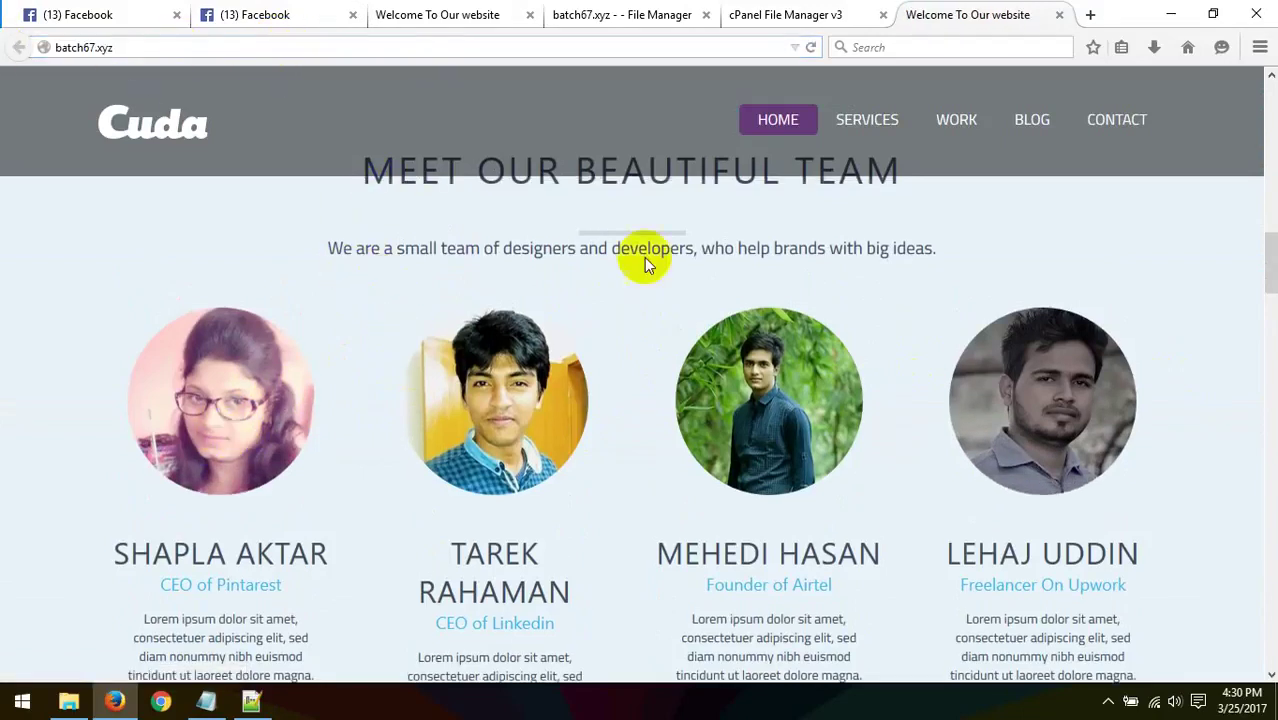
{"action": "left_click", "coordinate": [815, 14]}
{"action": "left_click", "coordinate": [928, 12]}
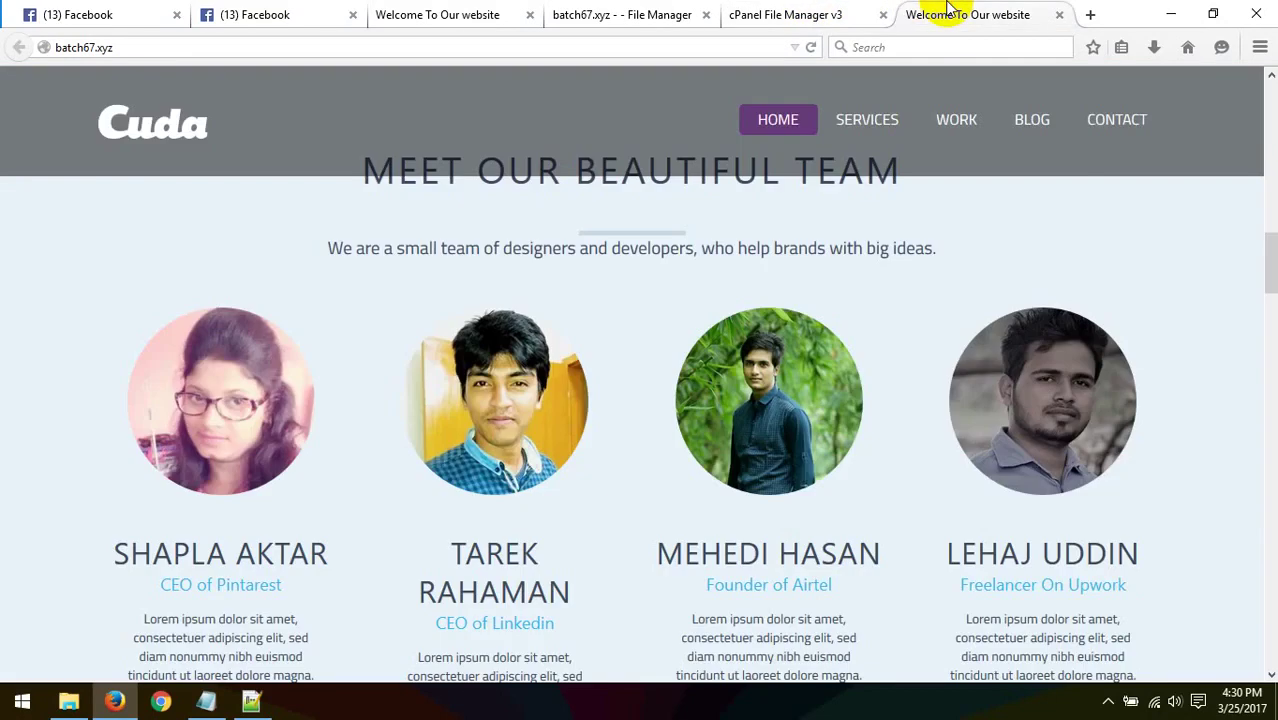
- Review the team section of the published batch67.xyz page
{"action": "left_click", "coordinate": [890, 14]}
{"action": "left_click", "coordinate": [927, 18]}
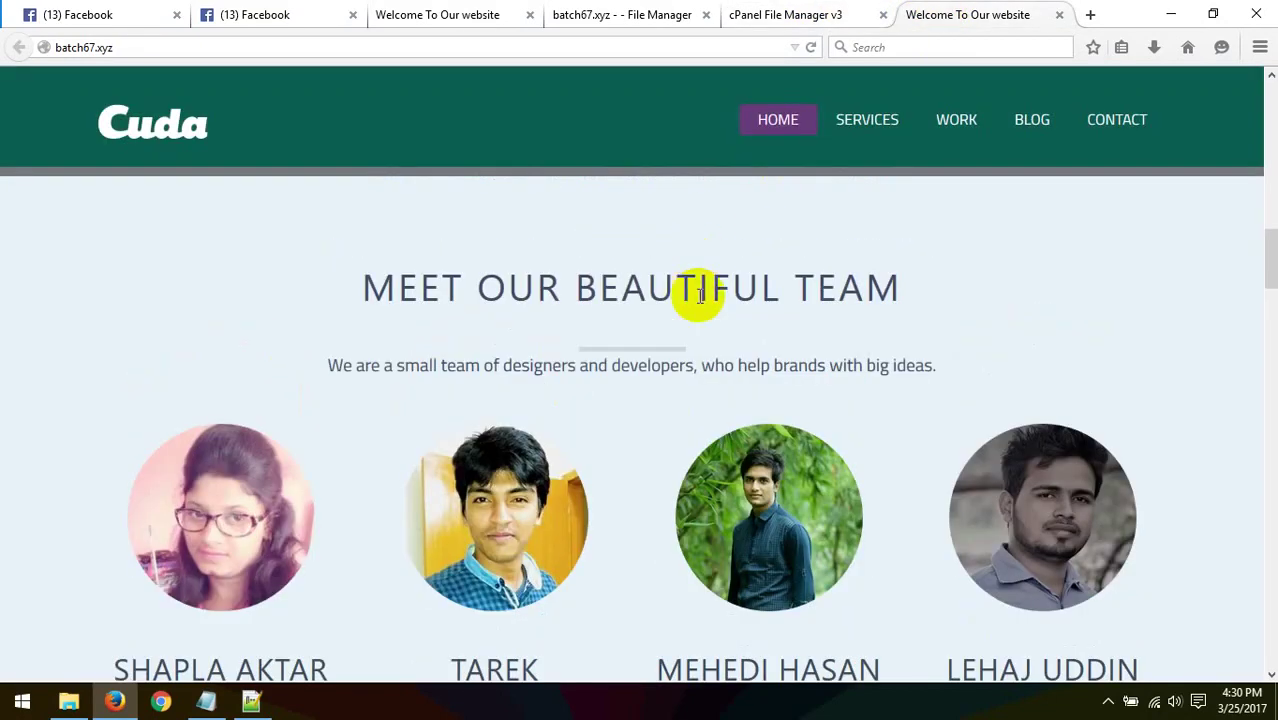
{"action": "scroll", "coordinate": [709, 320], "scroll_direction": "down", "scroll_amount": 3}
{"action": "scroll", "coordinate": [707, 320], "scroll_direction": "up", "scroll_amount": 4}
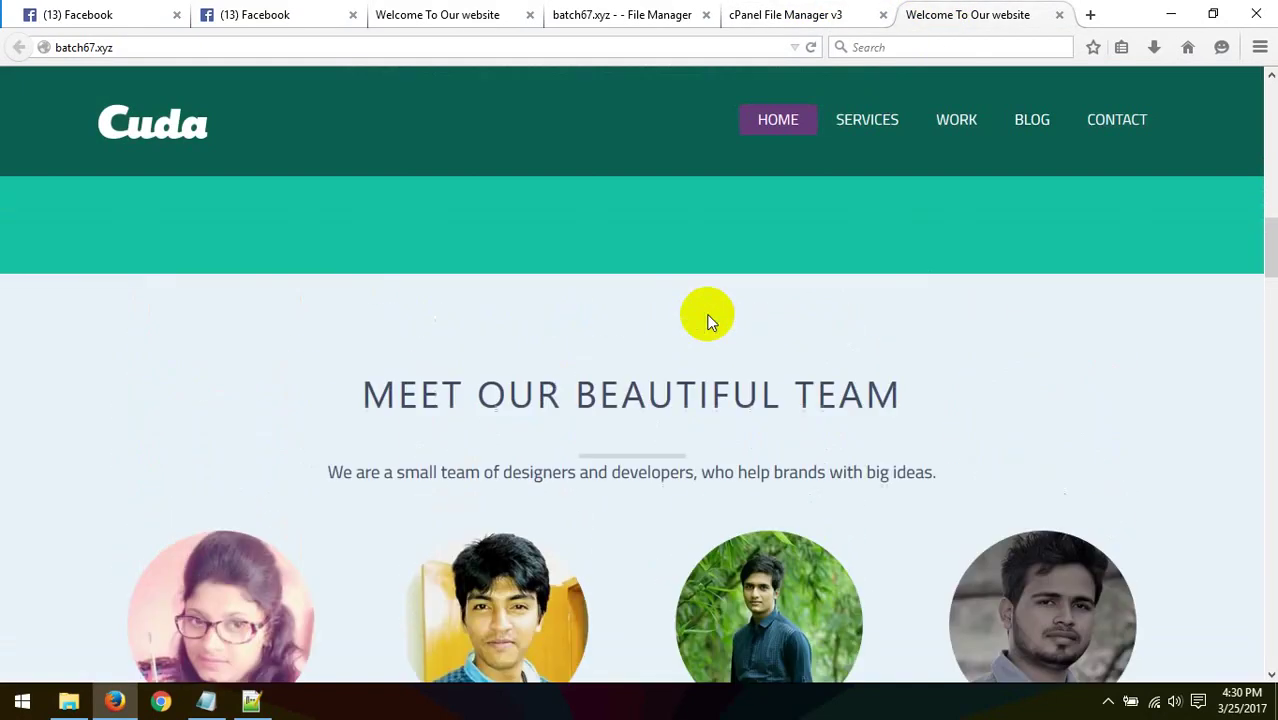
{"action": "scroll", "coordinate": [707, 320], "scroll_direction": "down", "scroll_amount": 2}
- Switch between the published site, the public_html listing and the File Manager directory selection page to compare the live page with its files
{"action": "left_click", "coordinate": [842, 14]}
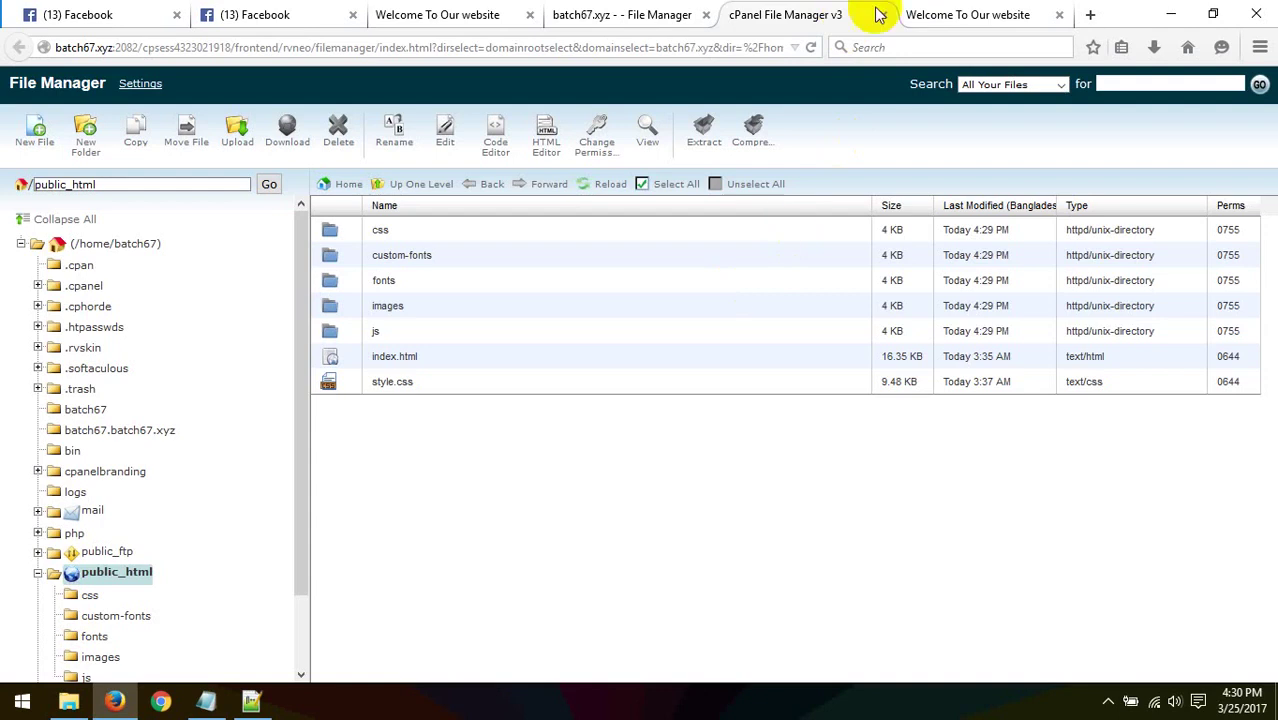
{"action": "left_click", "coordinate": [940, 12]}
{"action": "left_click", "coordinate": [828, 14]}
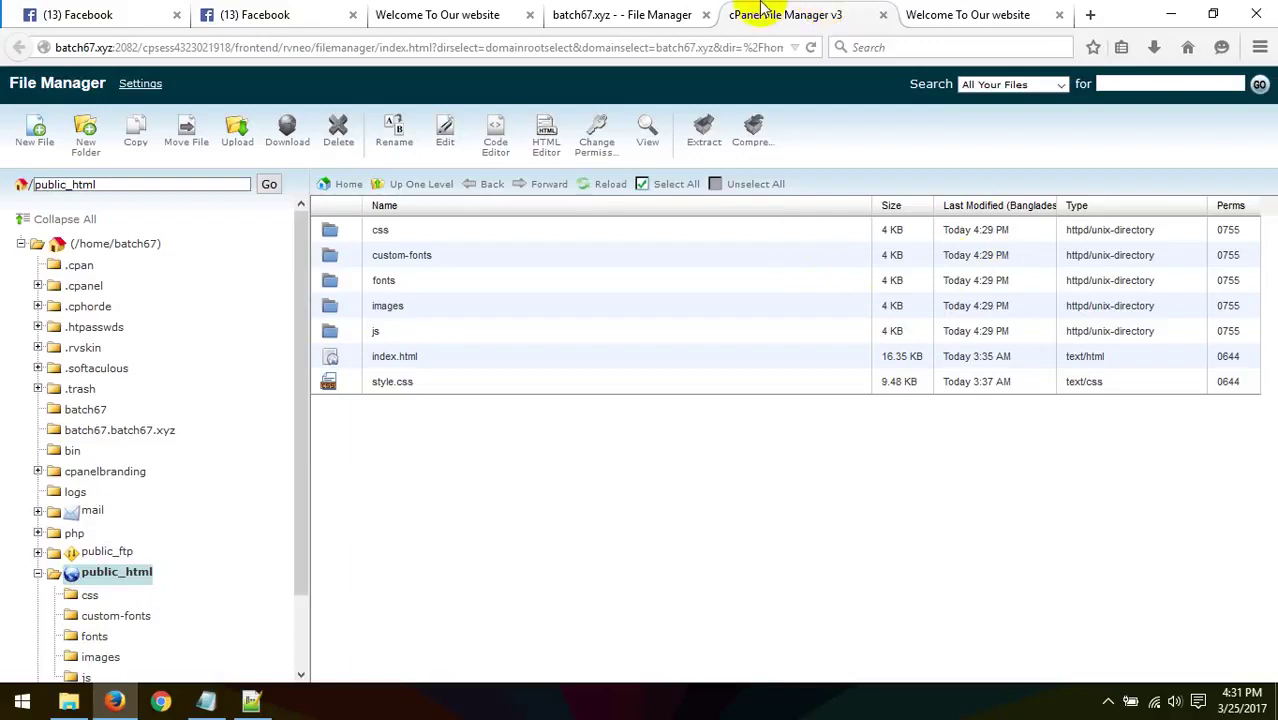
{"action": "left_click", "coordinate": [688, 12]}
{"action": "left_click", "coordinate": [733, 12]}
{"action": "left_click", "coordinate": [570, 12]}
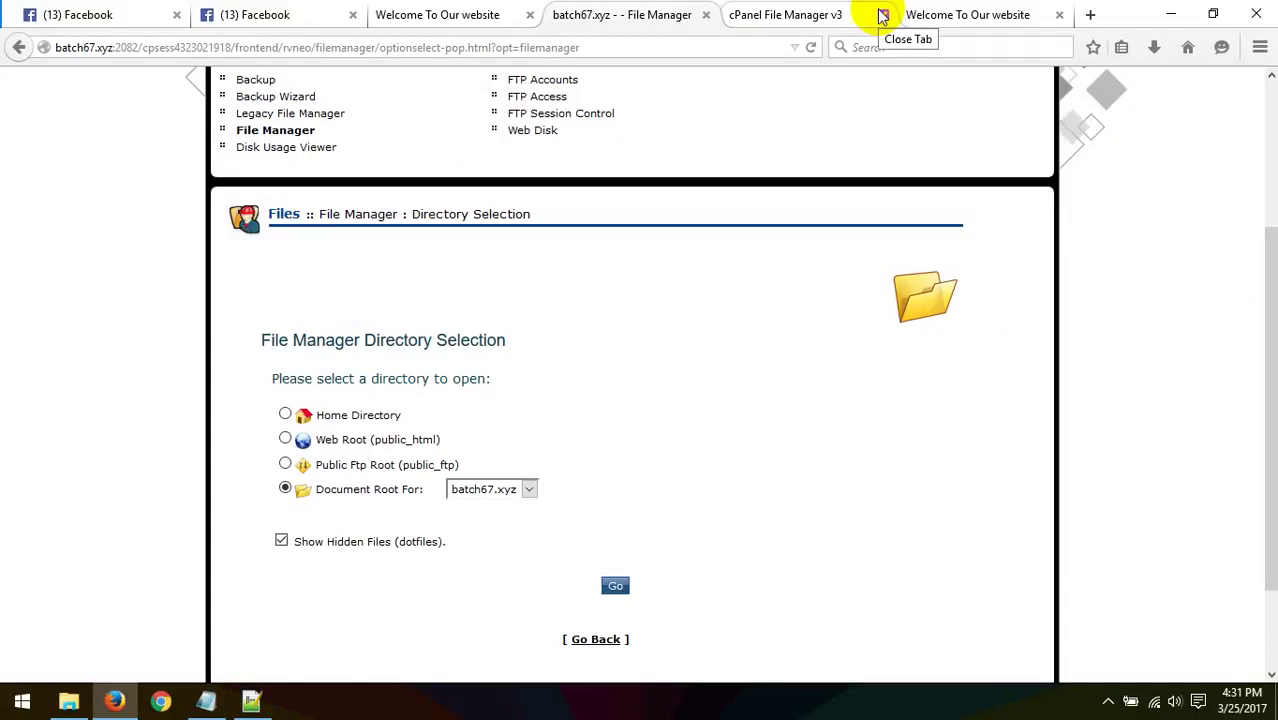
{"action": "left_click", "coordinate": [740, 12]}
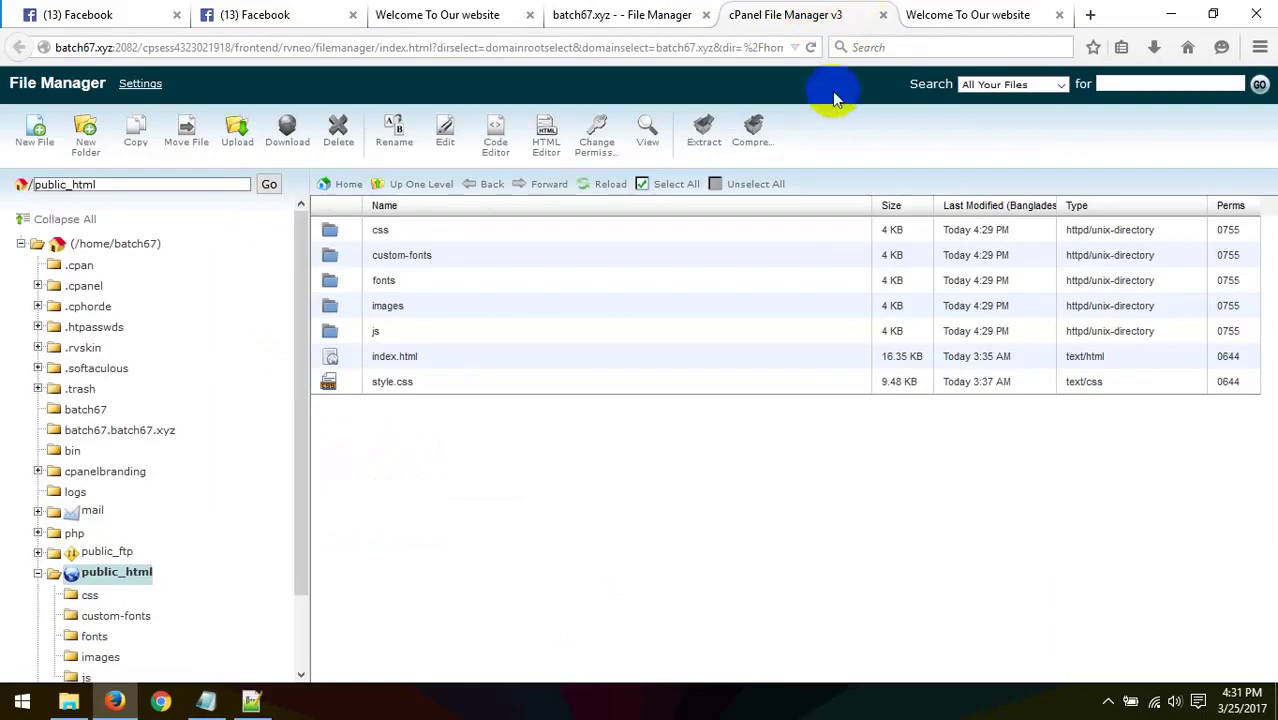
{"action": "left_click", "coordinate": [685, 12]}
{"action": "left_click", "coordinate": [790, 14]}
{"action": "left_click", "coordinate": [705, 14]}
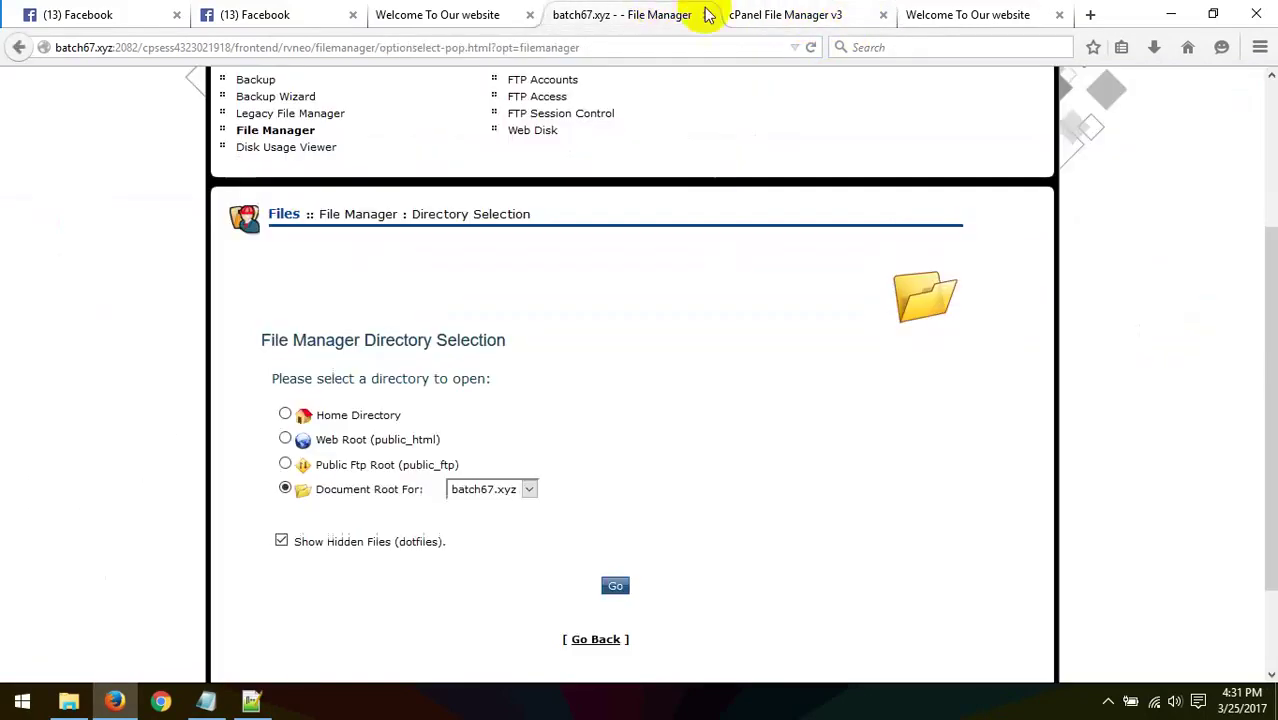
- Close both File Manager tabs and the local index.html tab, keeping the published batch67.xyz tab open
{"action": "left_click", "coordinate": [872, 16]}
{"action": "left_click", "coordinate": [881, 15]}
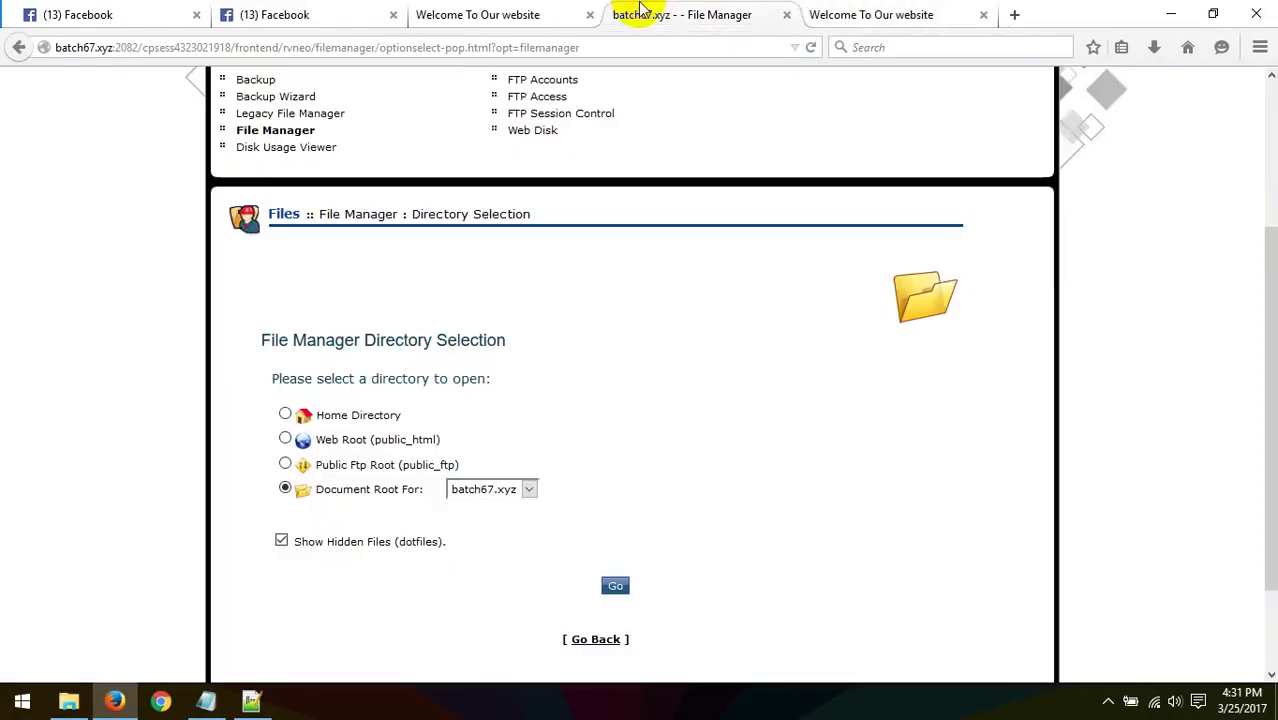
{"action": "left_click", "coordinate": [786, 14]}
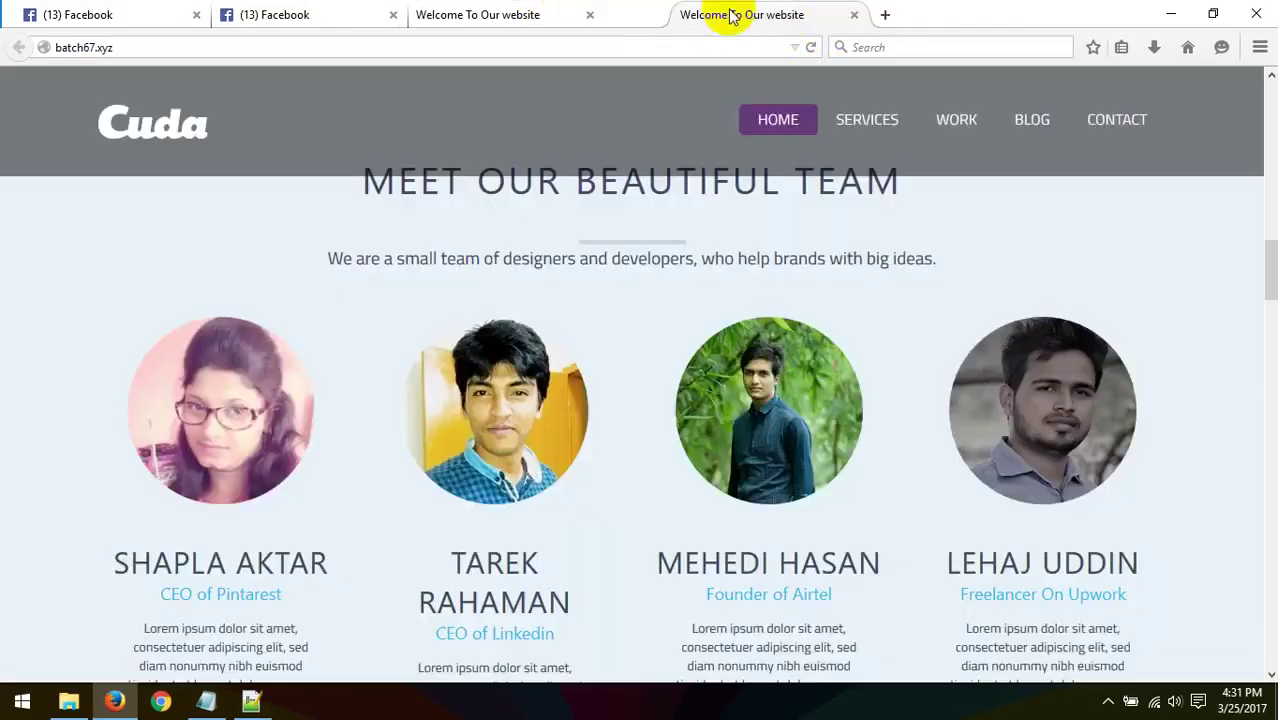
{"action": "left_click", "coordinate": [598, 16]}
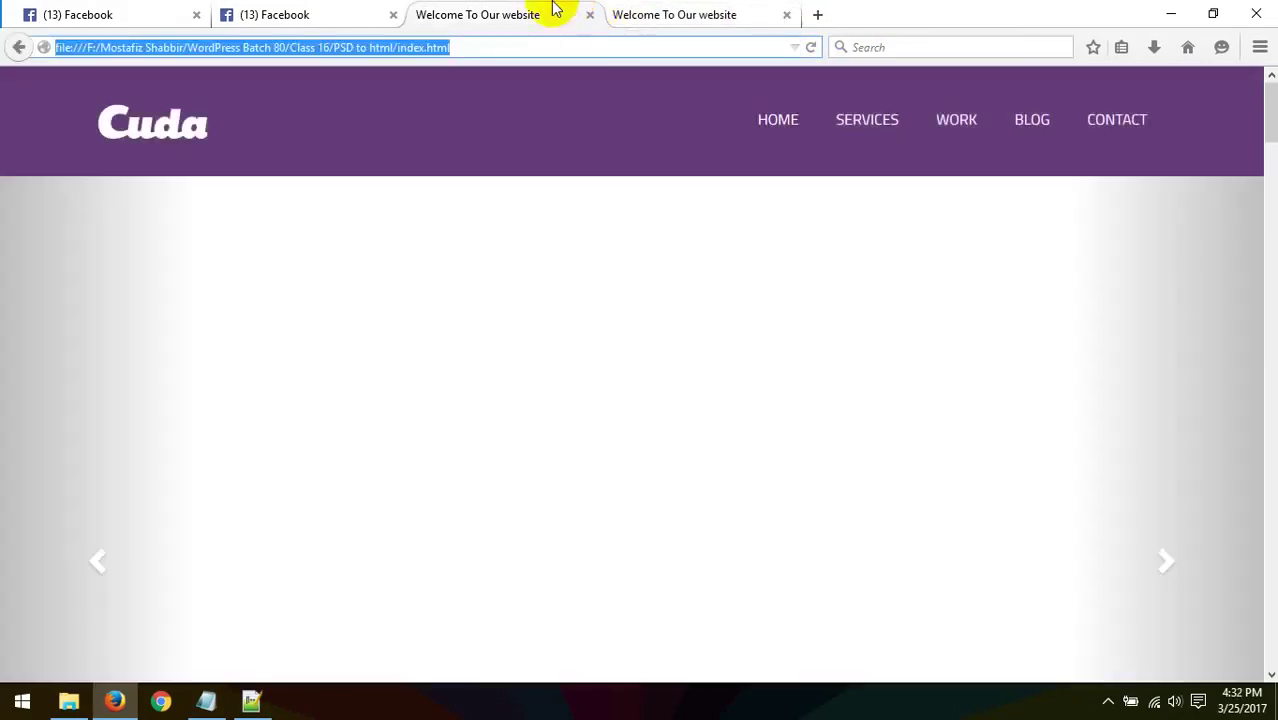
{"action": "left_click", "coordinate": [590, 15]}
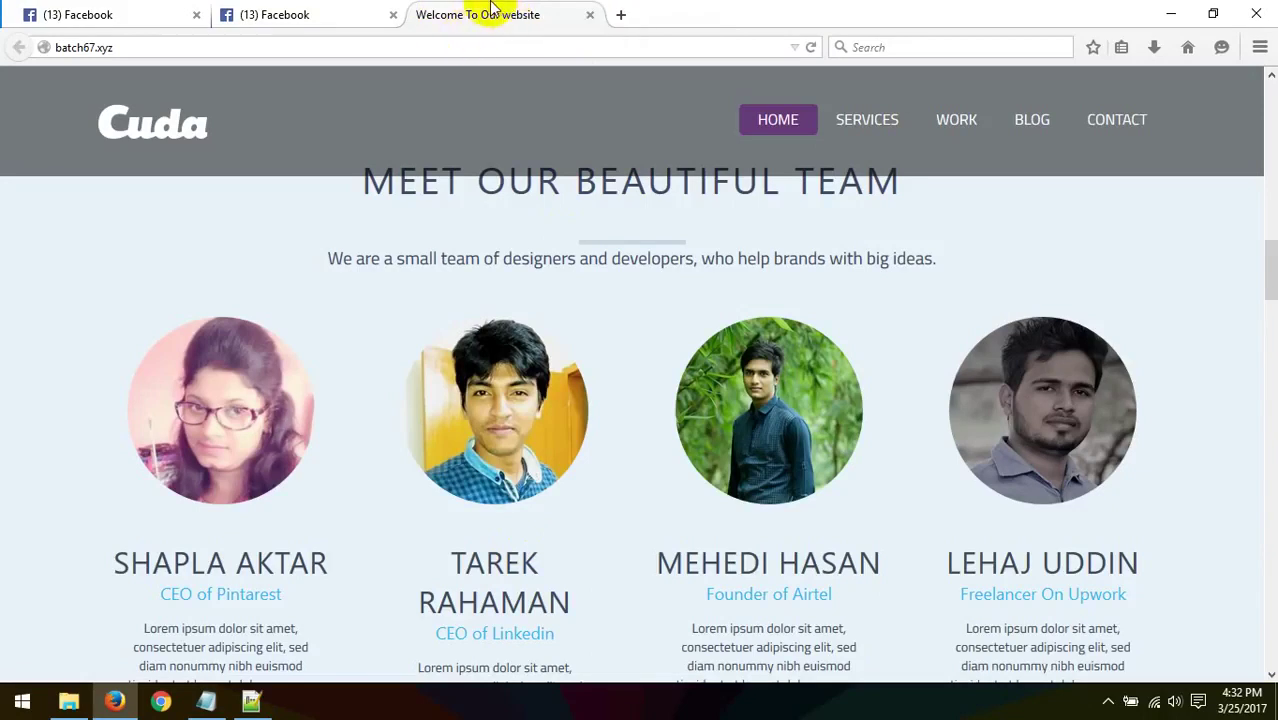
{"action": "left_click", "coordinate": [619, 14]}
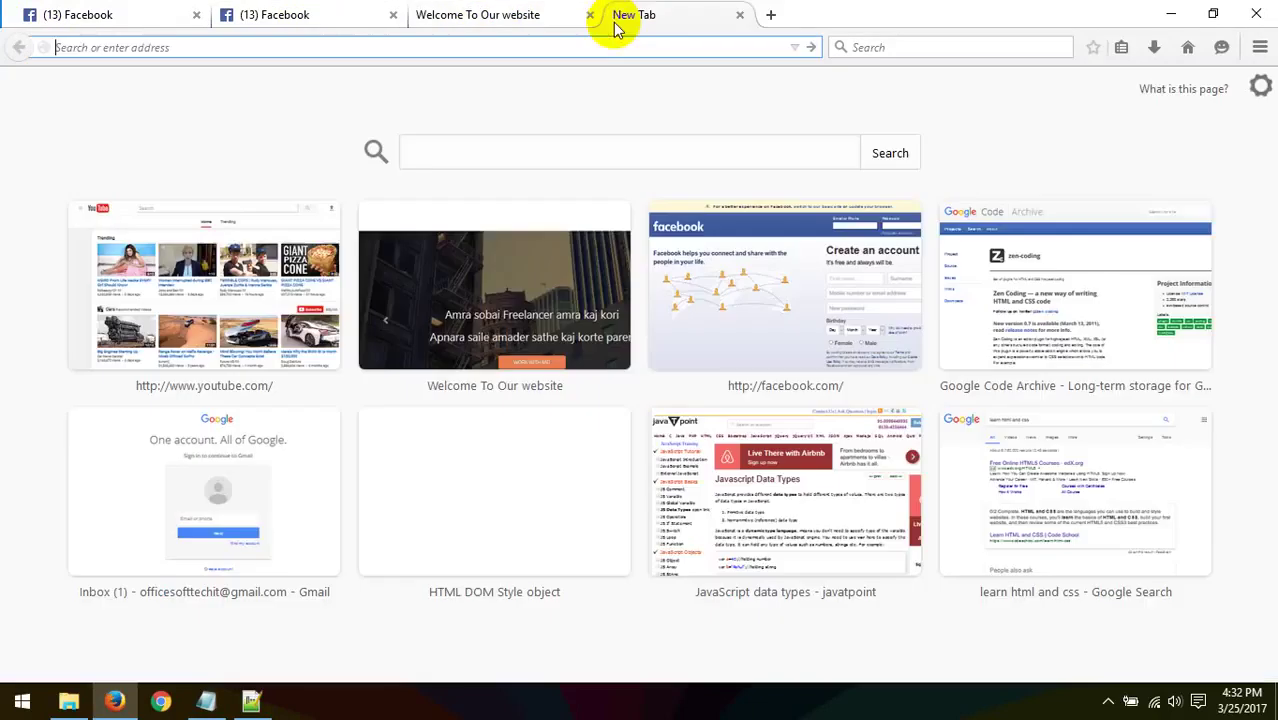
{"action": "left_click", "coordinate": [583, 44]}
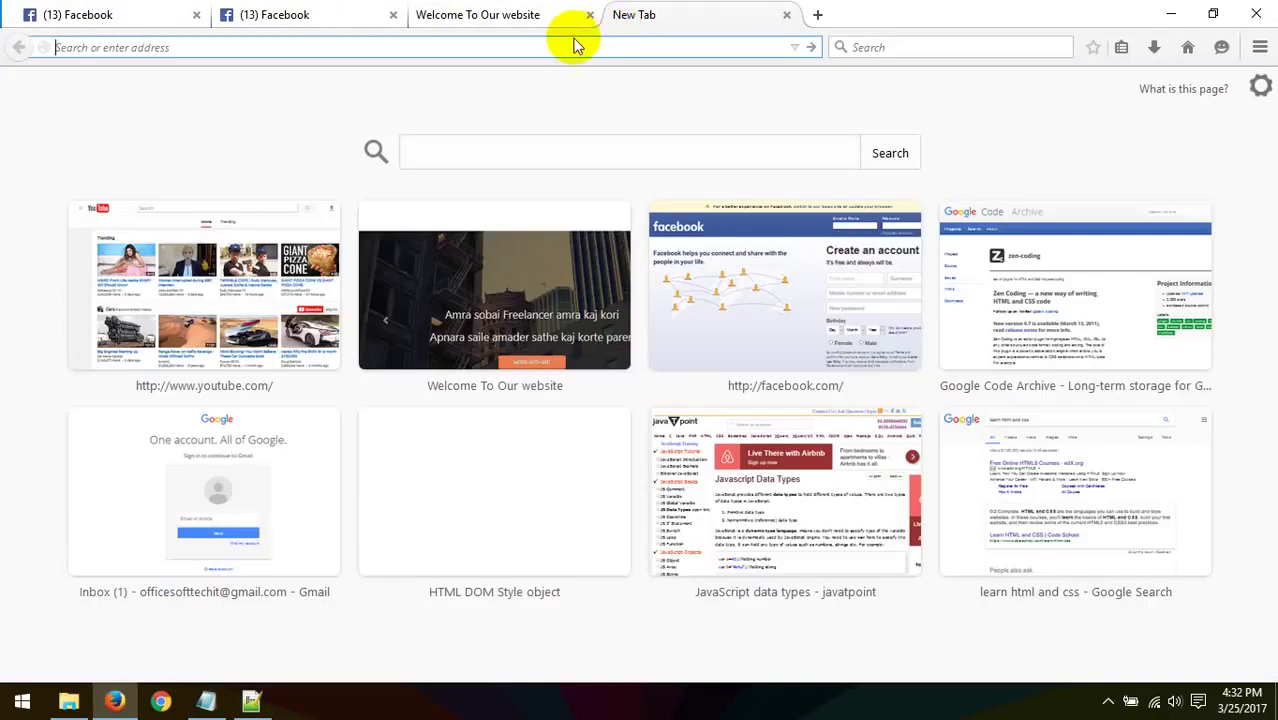
{"action": "type", "text": "fonts.google.com"}
{"action": "key", "text": "Return"}
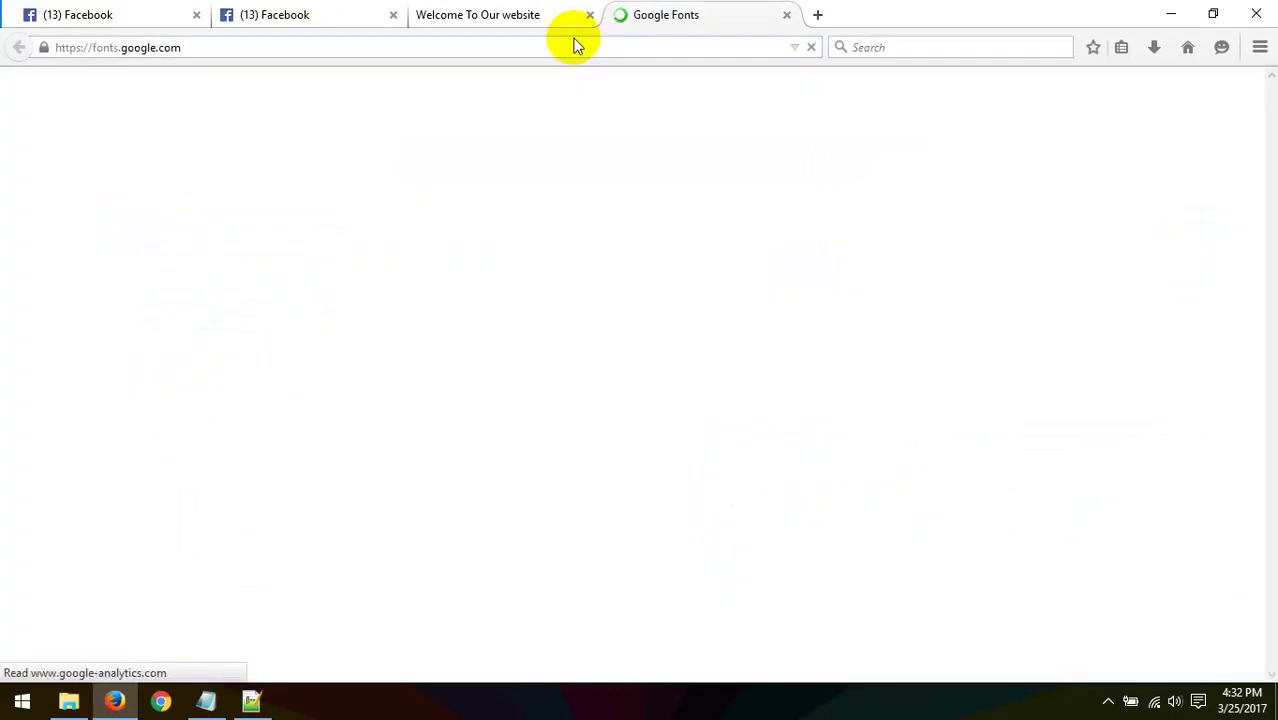
{"action": "left_click", "coordinate": [120, 47]}
{"action": "left_click_drag", "start_coordinate": [120, 47], "coordinate": [30, 47]}
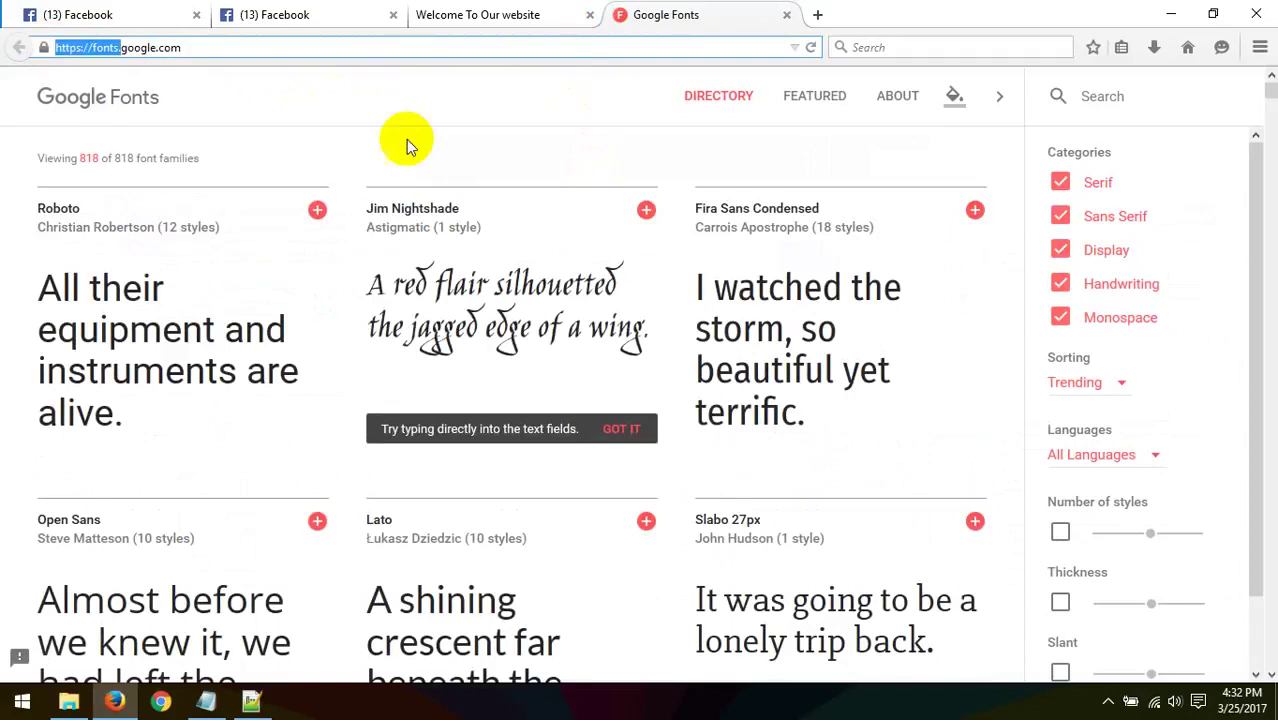
- Return to the batch67.xyz tab, change its address text to lily.batch67.xyz as a subdomain example, and highlight batch67
{"action": "left_click", "coordinate": [342, 12]}
{"action": "key", "text": "ctrl+Tab"}
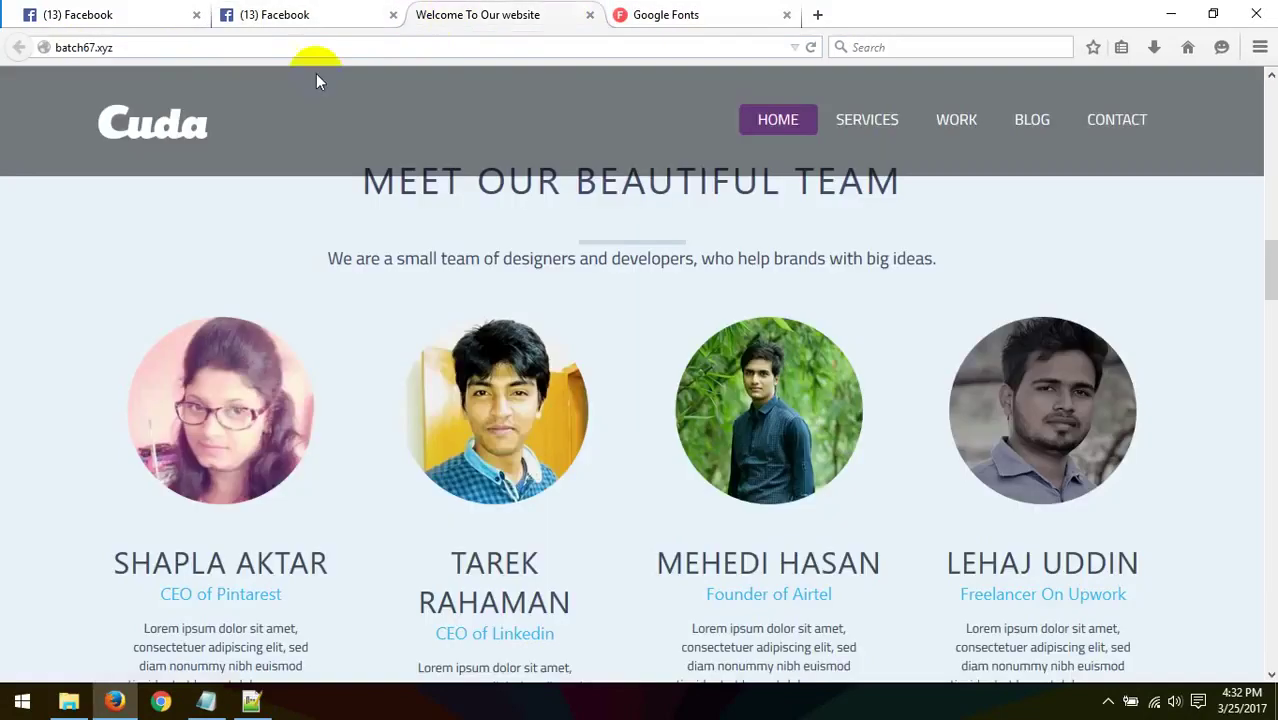
{"action": "left_click", "coordinate": [50, 48]}
{"action": "left_click", "coordinate": [66, 53]}
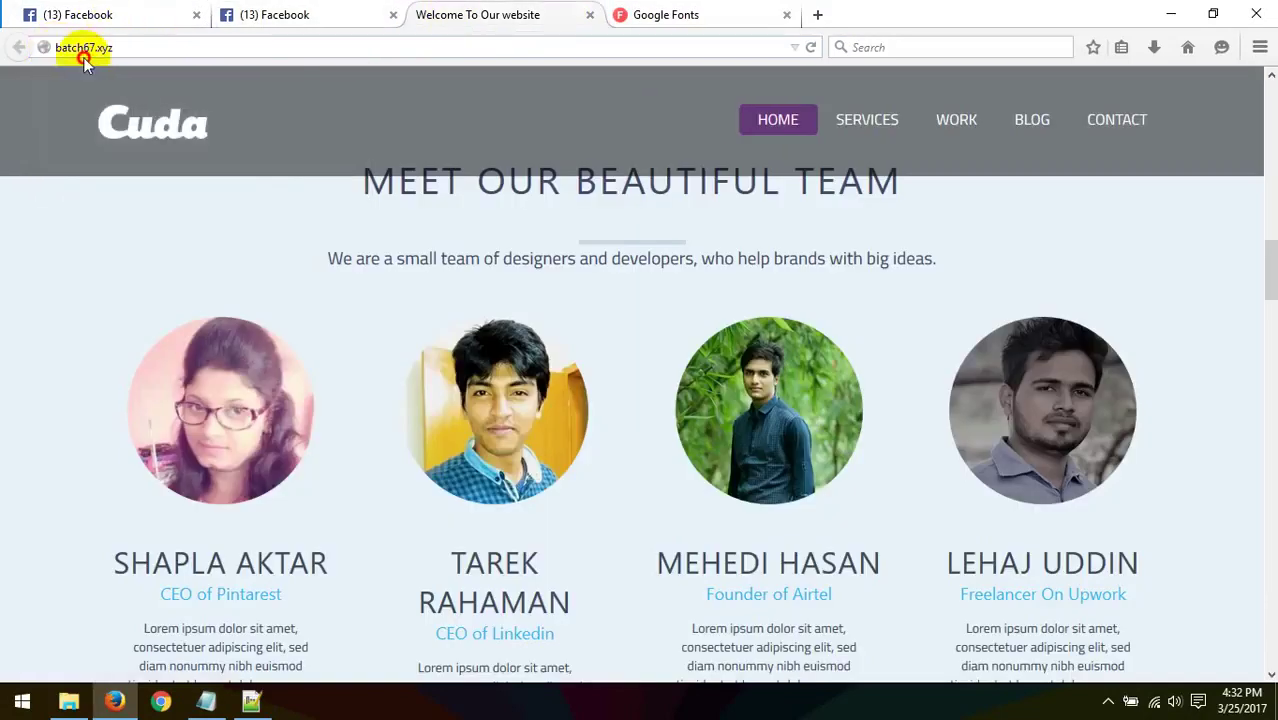
{"action": "left_click", "coordinate": [76, 48]}
{"action": "left_click", "coordinate": [70, 49]}
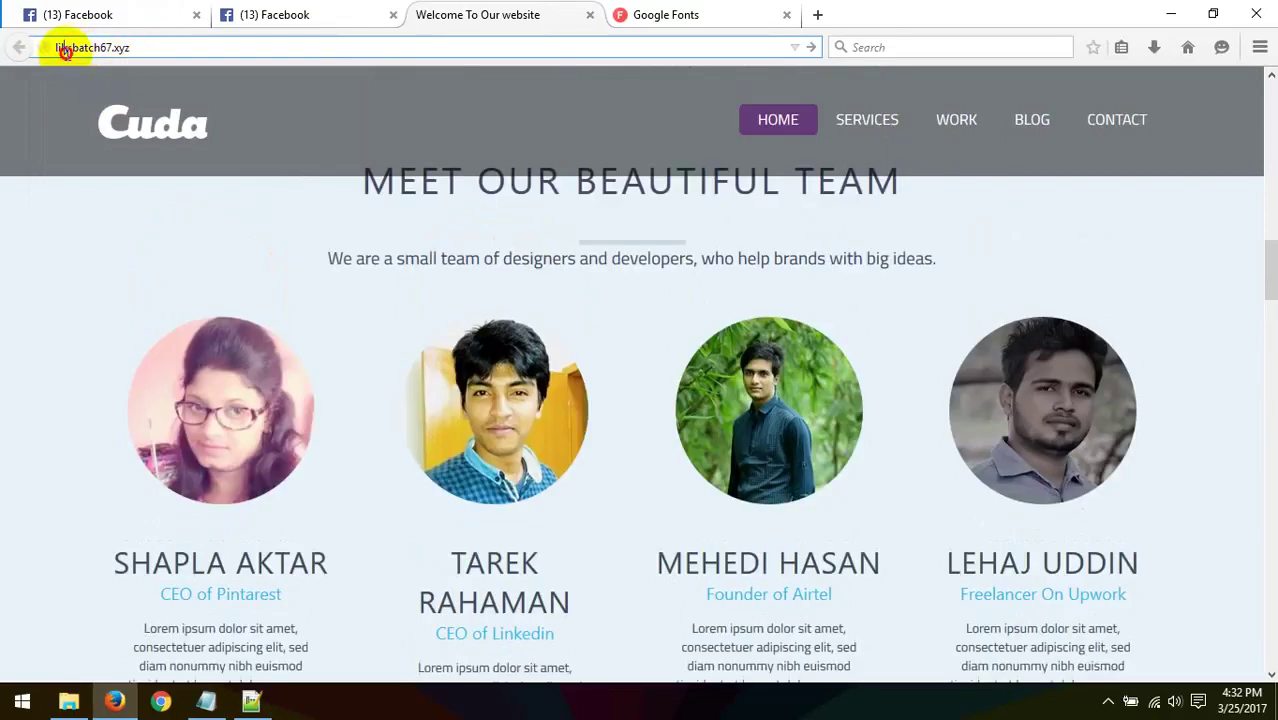
{"action": "double_click", "coordinate": [90, 48]}
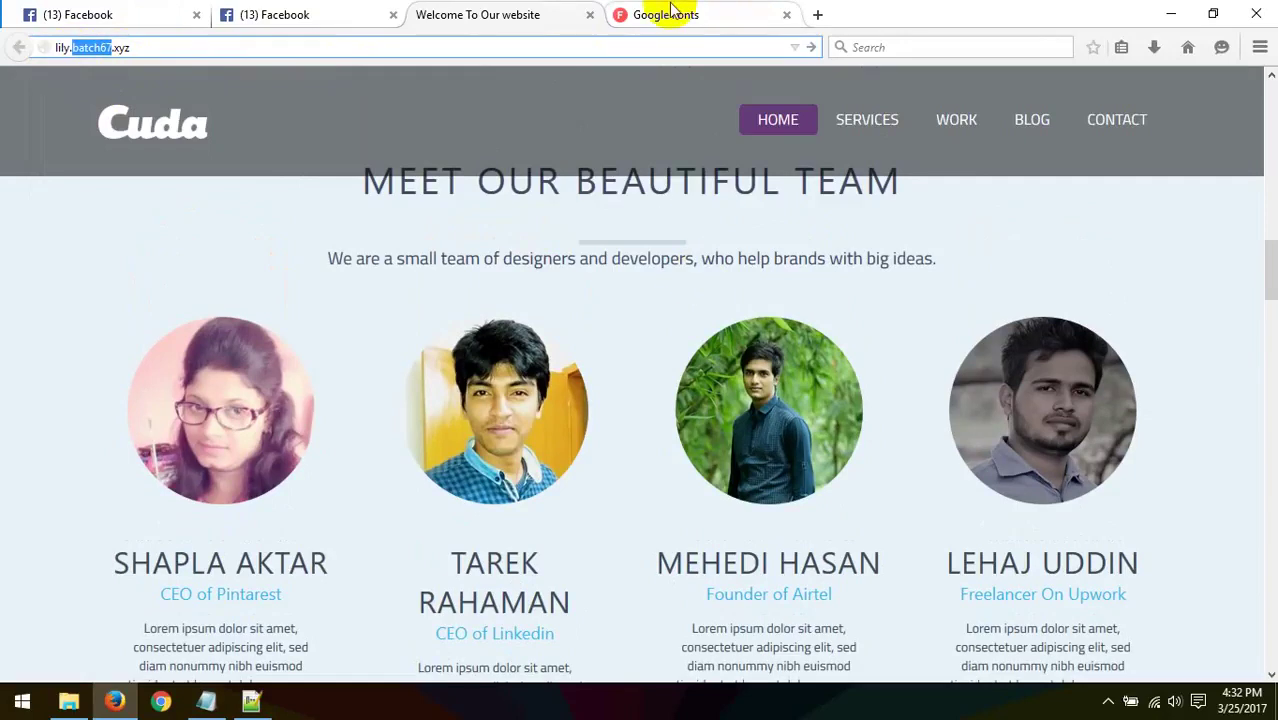
- Close the Google Fonts tab, the published site's tab and one of the two Facebook tabs
{"action": "left_click", "coordinate": [725, 12]}
{"action": "left_click", "coordinate": [786, 14]}
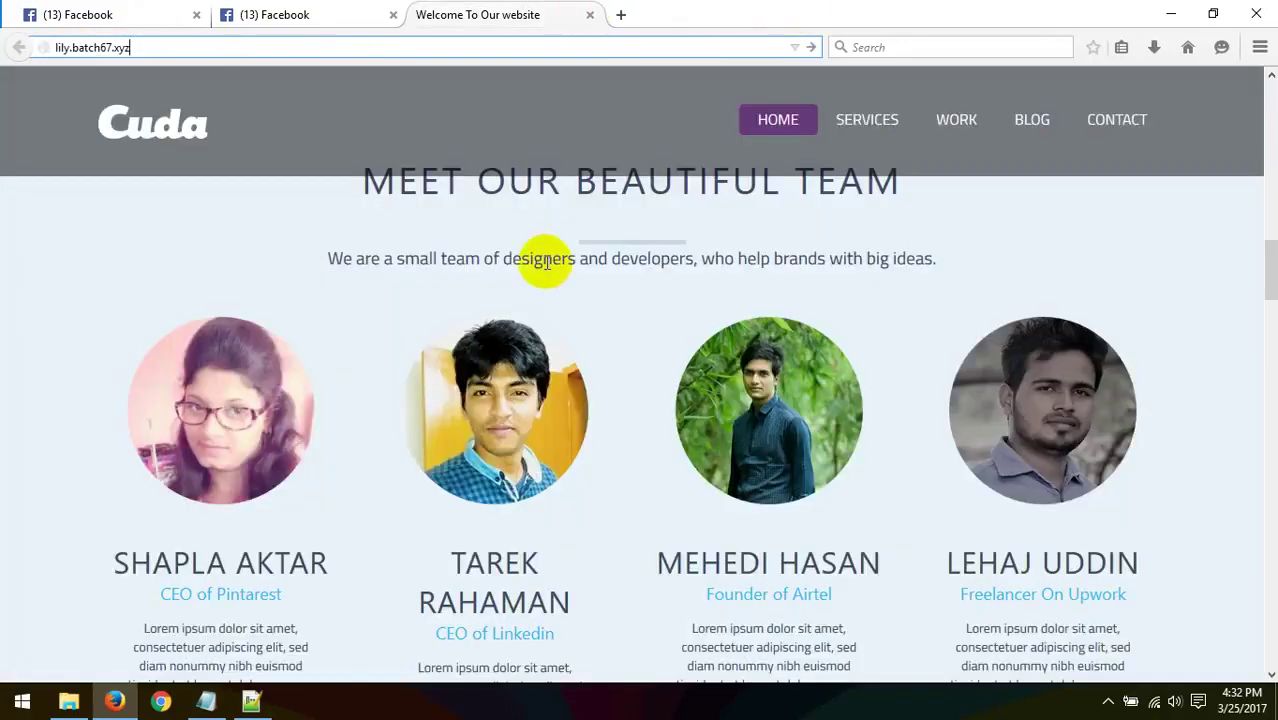
{"action": "left_click", "coordinate": [590, 15]}
{"action": "left_click", "coordinate": [196, 14]}
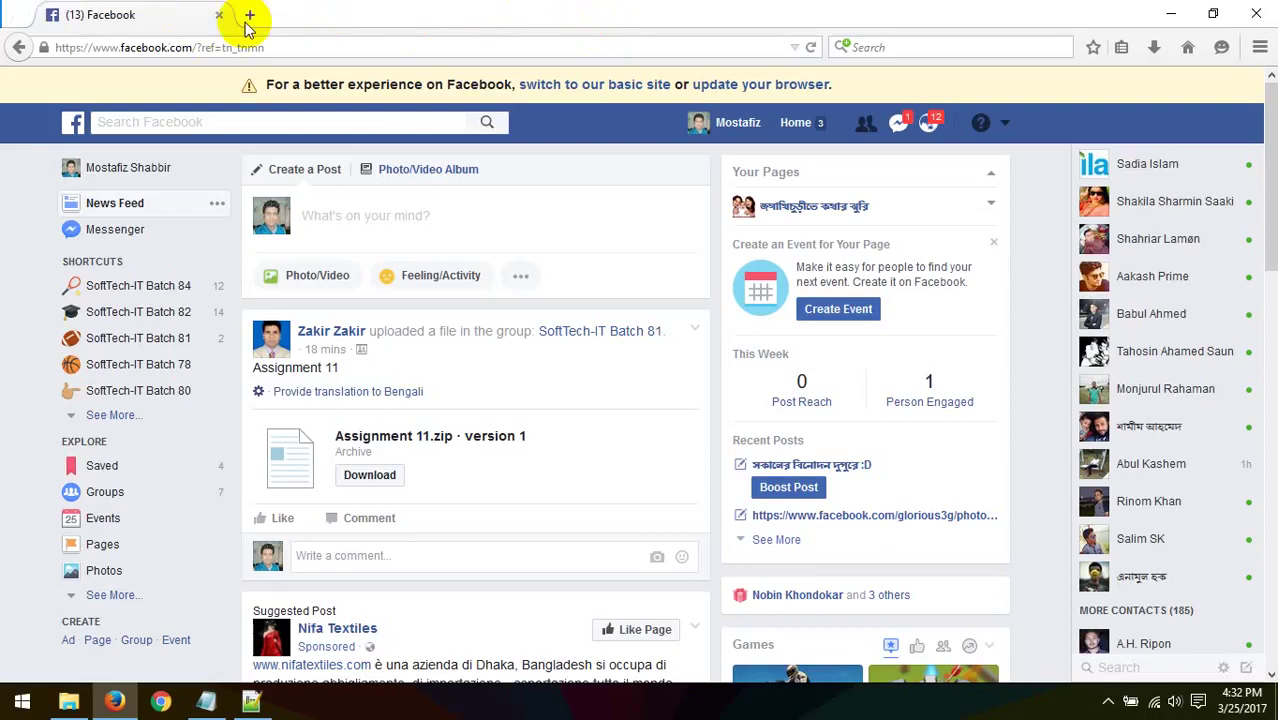
- Open a new tab and remove the thumbnails that fill its last tile until that tile is empty
{"action": "left_click", "coordinate": [230, 14]}
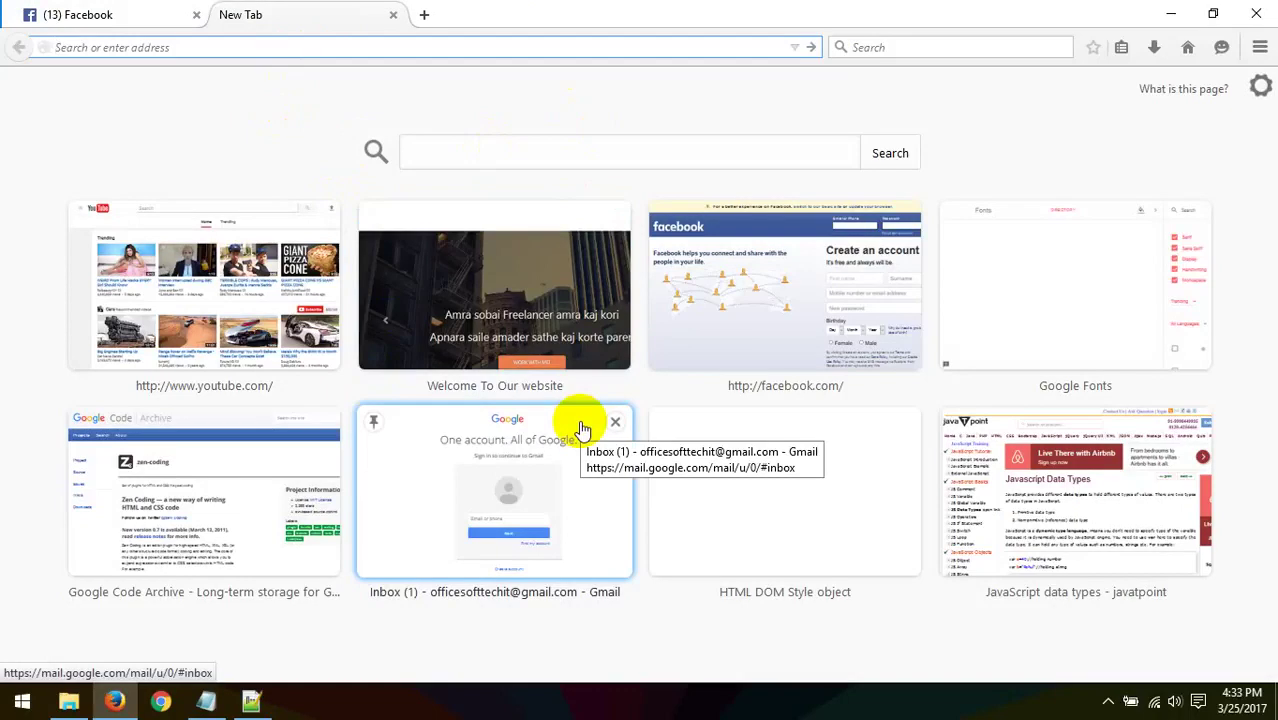
{"action": "left_click", "coordinate": [1197, 423]}
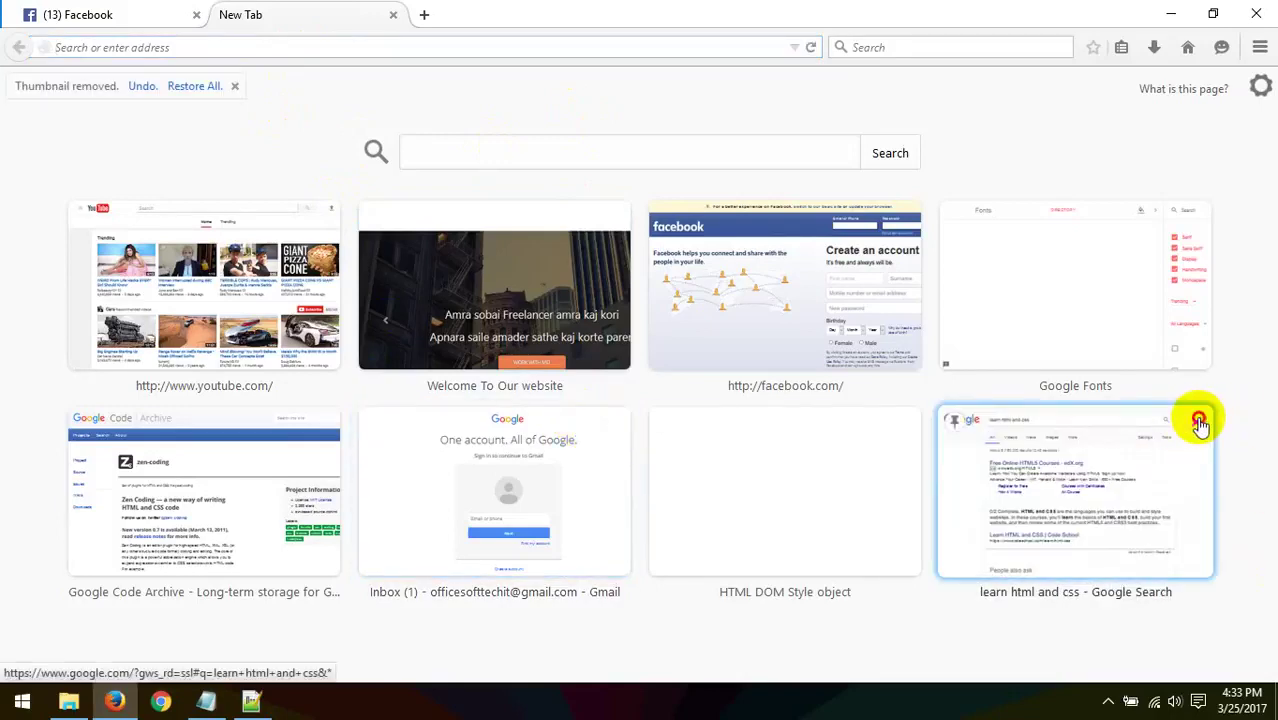
{"action": "left_click", "coordinate": [1197, 423]}
{"action": "left_click", "coordinate": [1199, 424]}
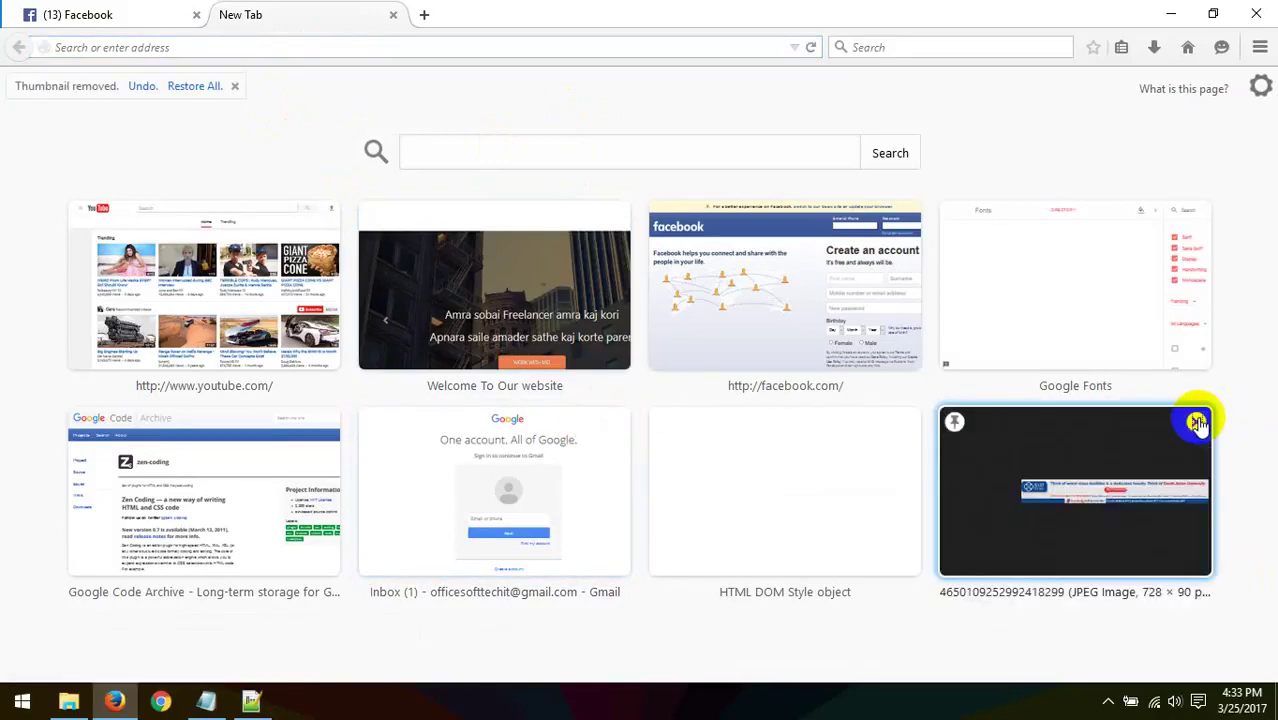
{"action": "left_click", "coordinate": [1197, 423]}
{"action": "left_click", "coordinate": [1197, 423]}
{"action": "left_click", "coordinate": [1198, 423]}
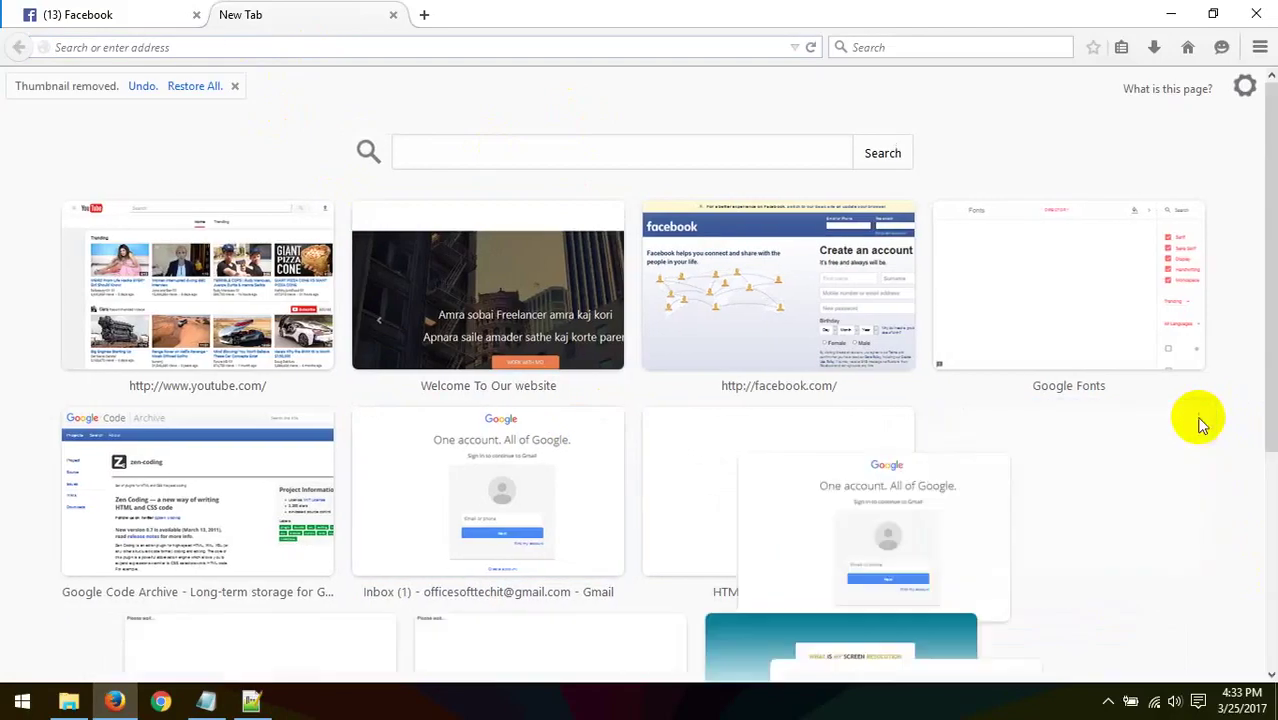
{"action": "left_click", "coordinate": [1197, 423]}
{"action": "left_click", "coordinate": [1197, 423]}
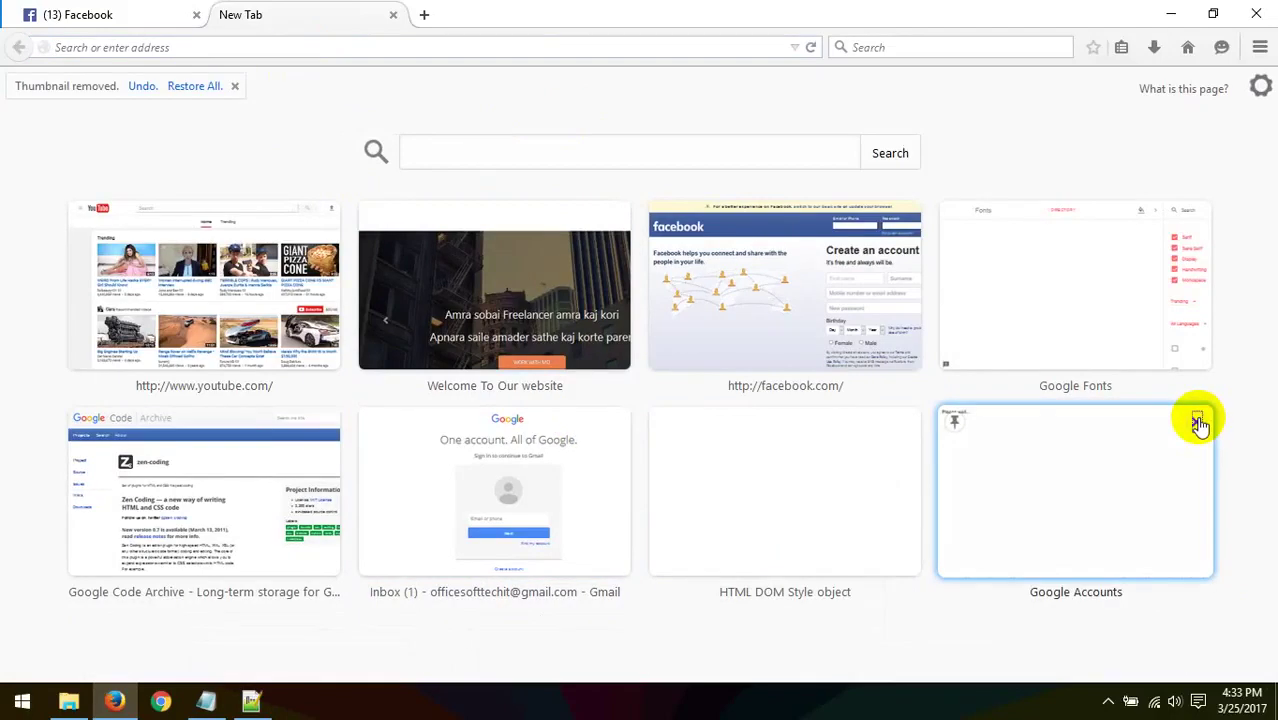
{"action": "left_click", "coordinate": [1198, 420]}
{"action": "left_click", "coordinate": [1198, 420]}
{"action": "left_click", "coordinate": [1198, 420]}
{"action": "left_click", "coordinate": [1198, 420]}
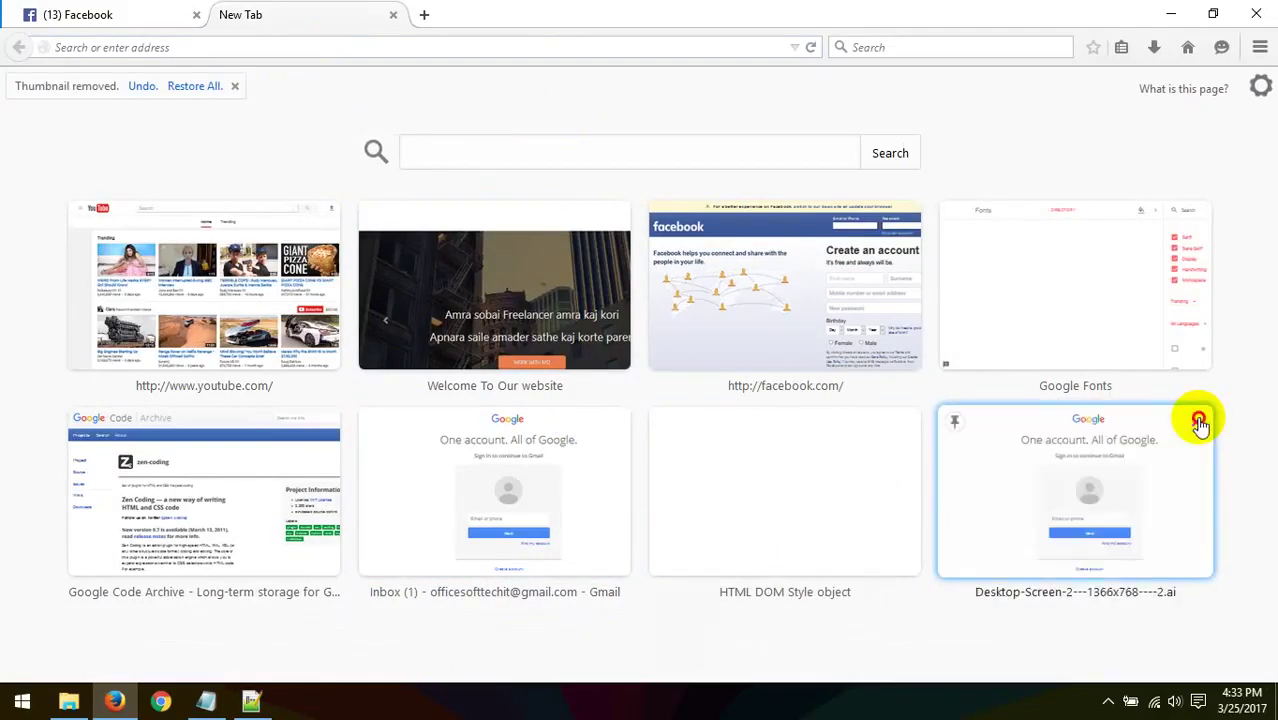
{"action": "left_click", "coordinate": [1199, 422]}
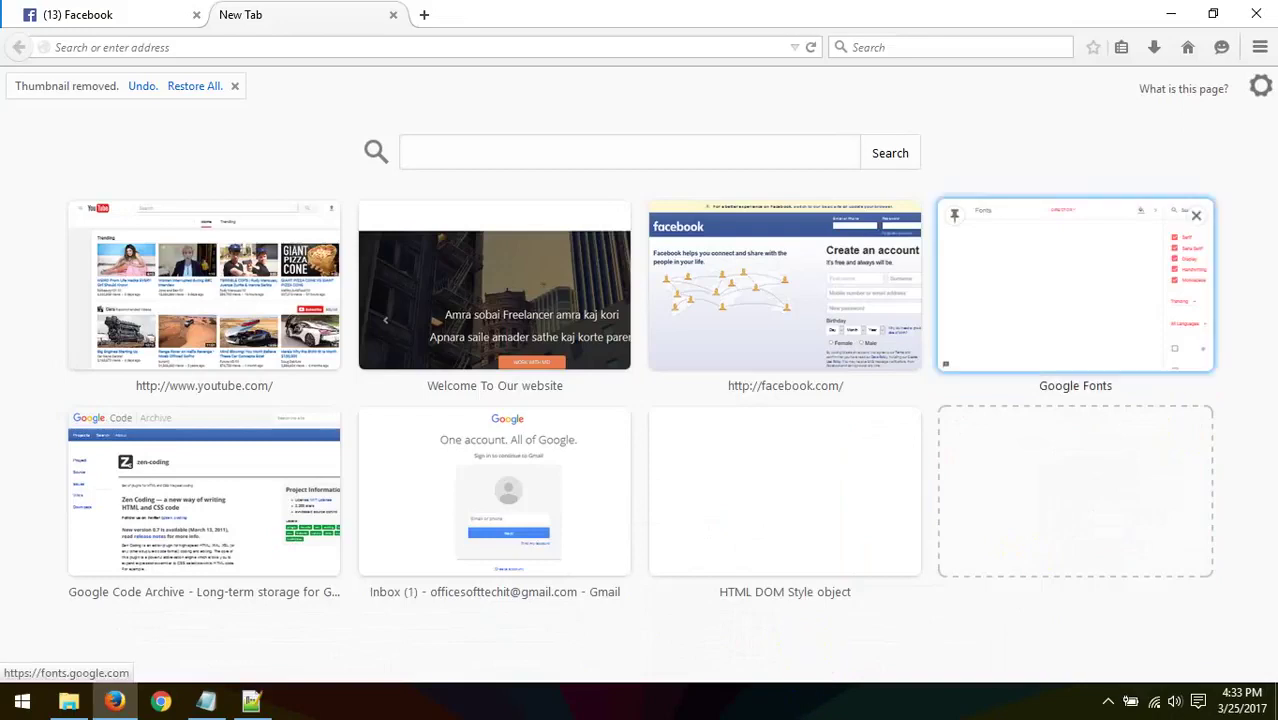
- Minimize the browser, the PSD to html folder window and the php.txt note, and close Notepad++ to reach the desktop
{"action": "left_click", "coordinate": [1172, 12]}
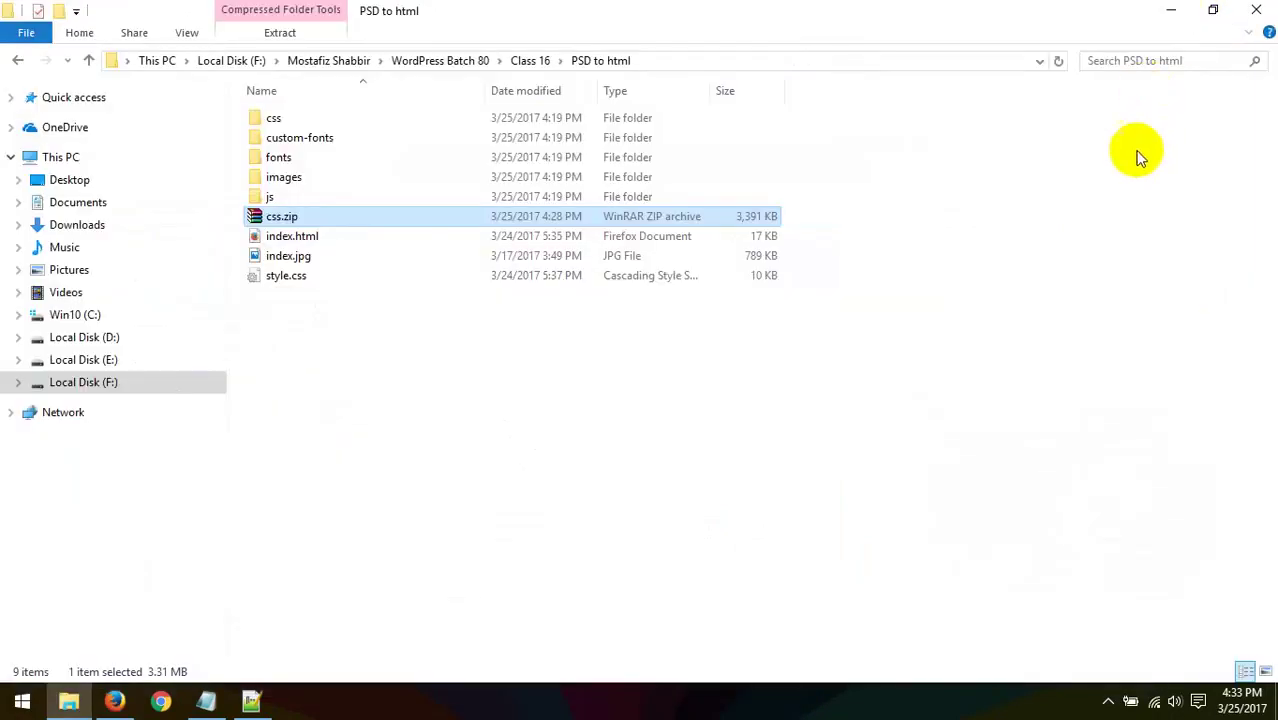
{"action": "left_click", "coordinate": [658, 430]}
{"action": "left_click", "coordinate": [1172, 10]}
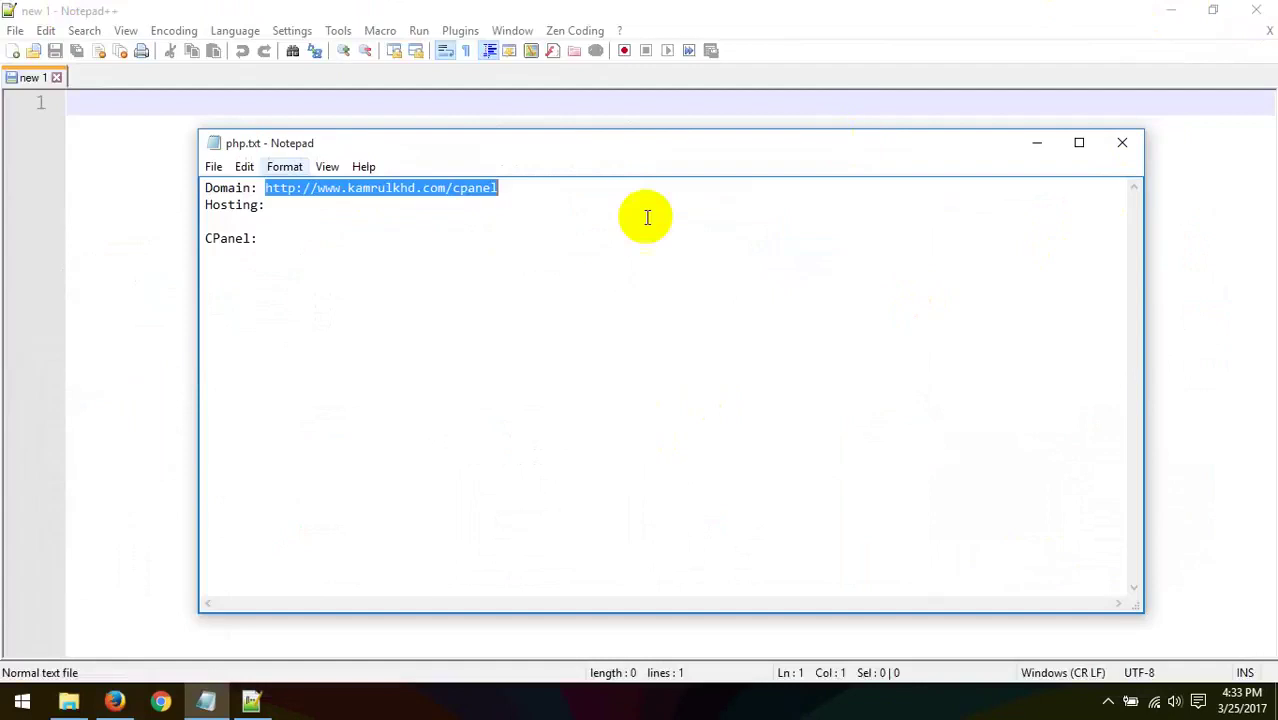
{"action": "left_click", "coordinate": [1041, 143]}
{"action": "left_click", "coordinate": [1256, 10]}
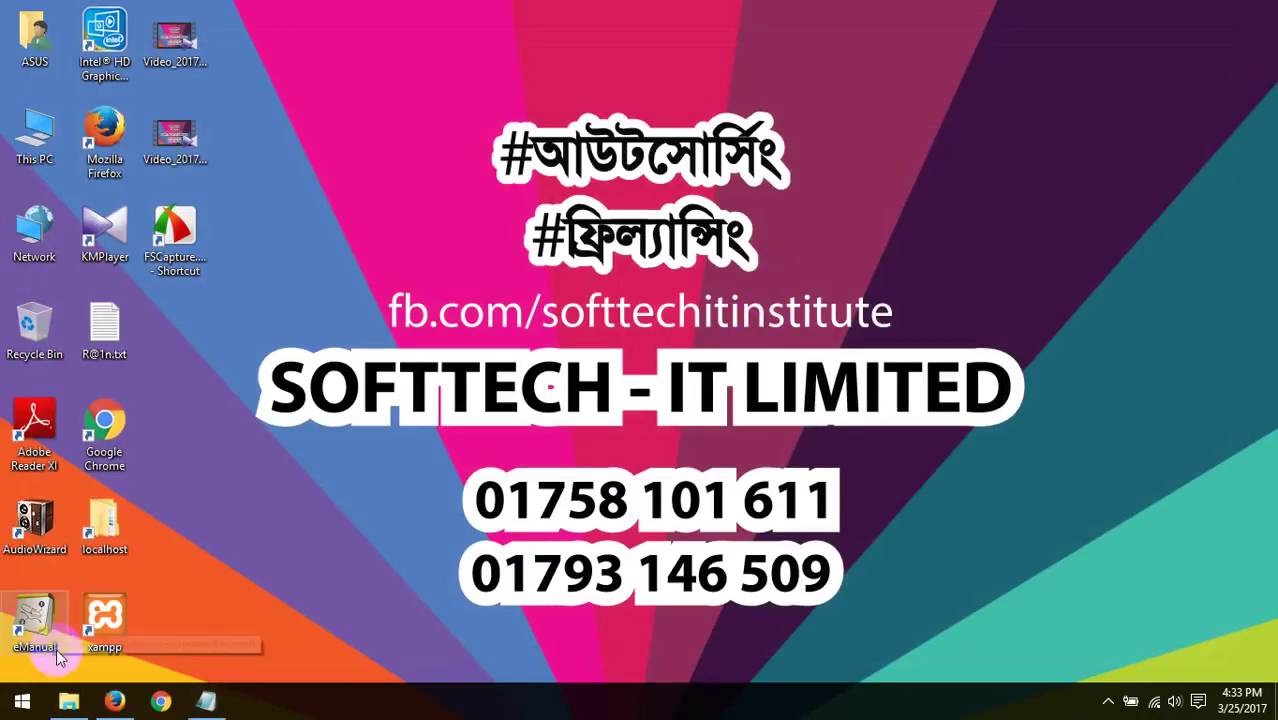
{"action": "left_click", "coordinate": [114, 701]}
{"action": "left_click", "coordinate": [146, 10]}
{"action": "left_click", "coordinate": [300, 10]}
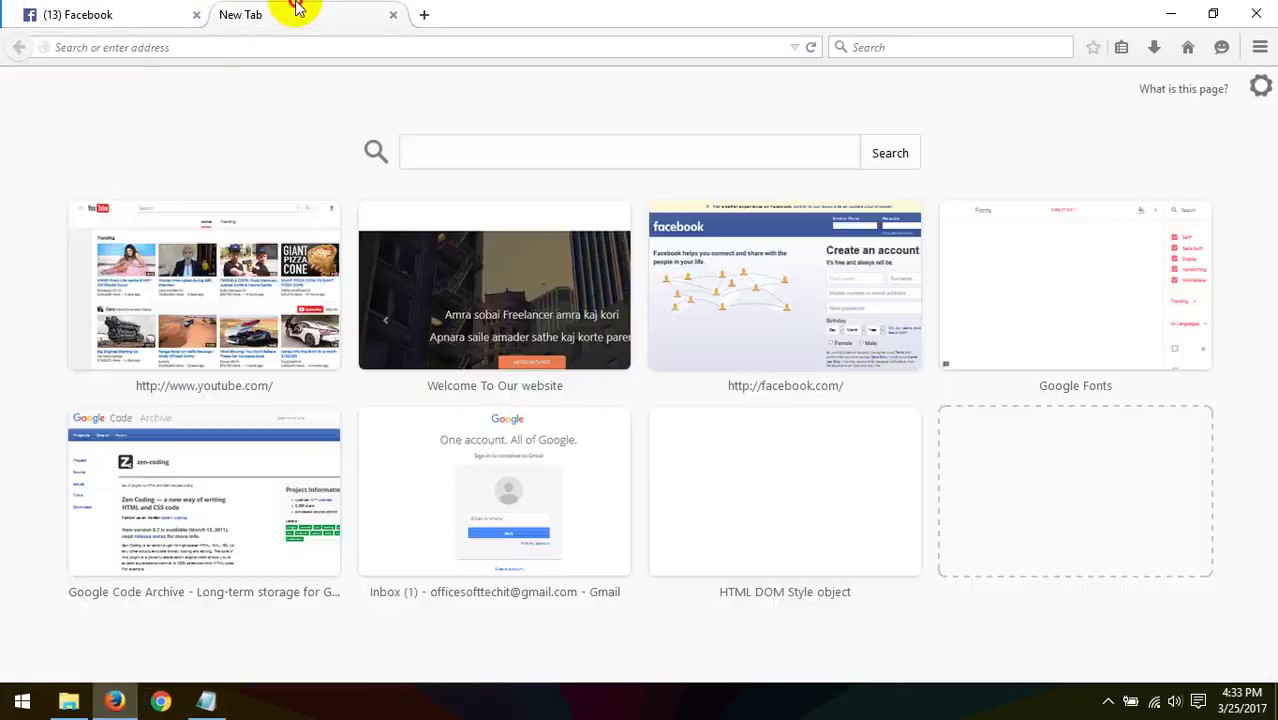
{"action": "left_click", "coordinate": [1172, 12]}
{"action": "left_click", "coordinate": [164, 702]}
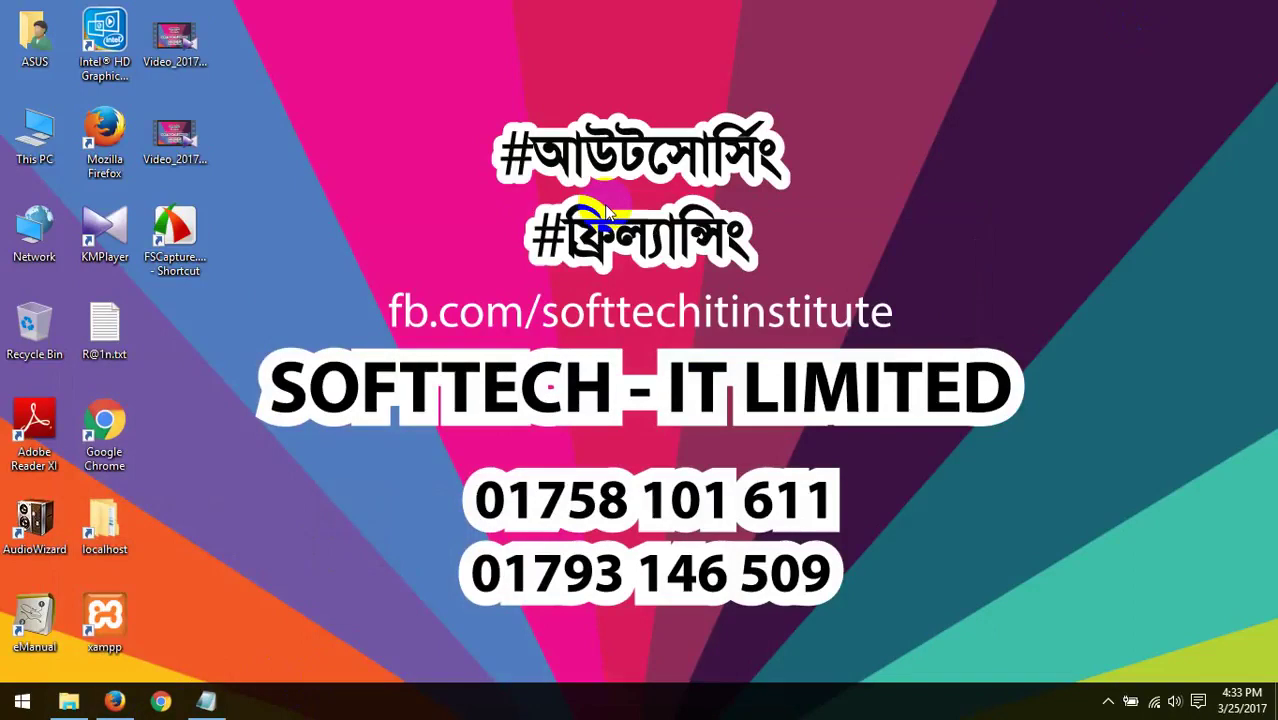
- Open This PC and check the contents of Local Disk (F:) and Local Disk (E:), returning to the drive overview
{"action": "double_click", "coordinate": [31, 112]}
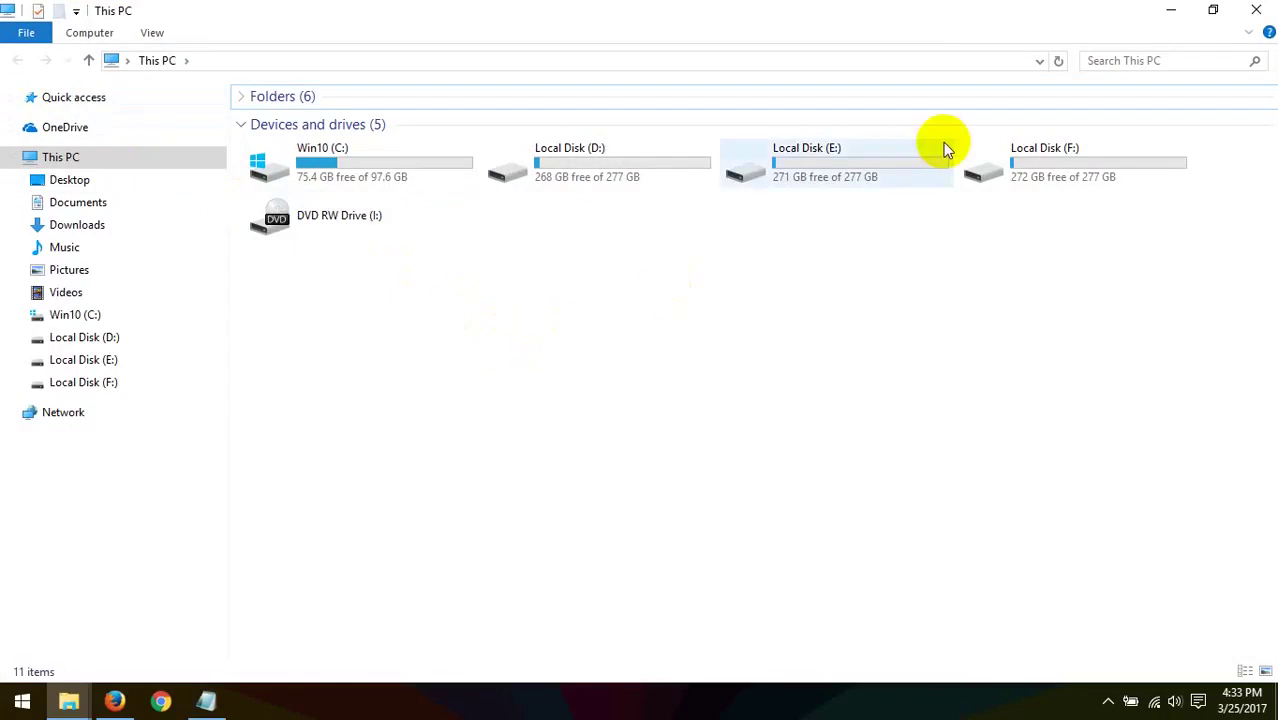
{"action": "double_click", "coordinate": [1030, 170]}
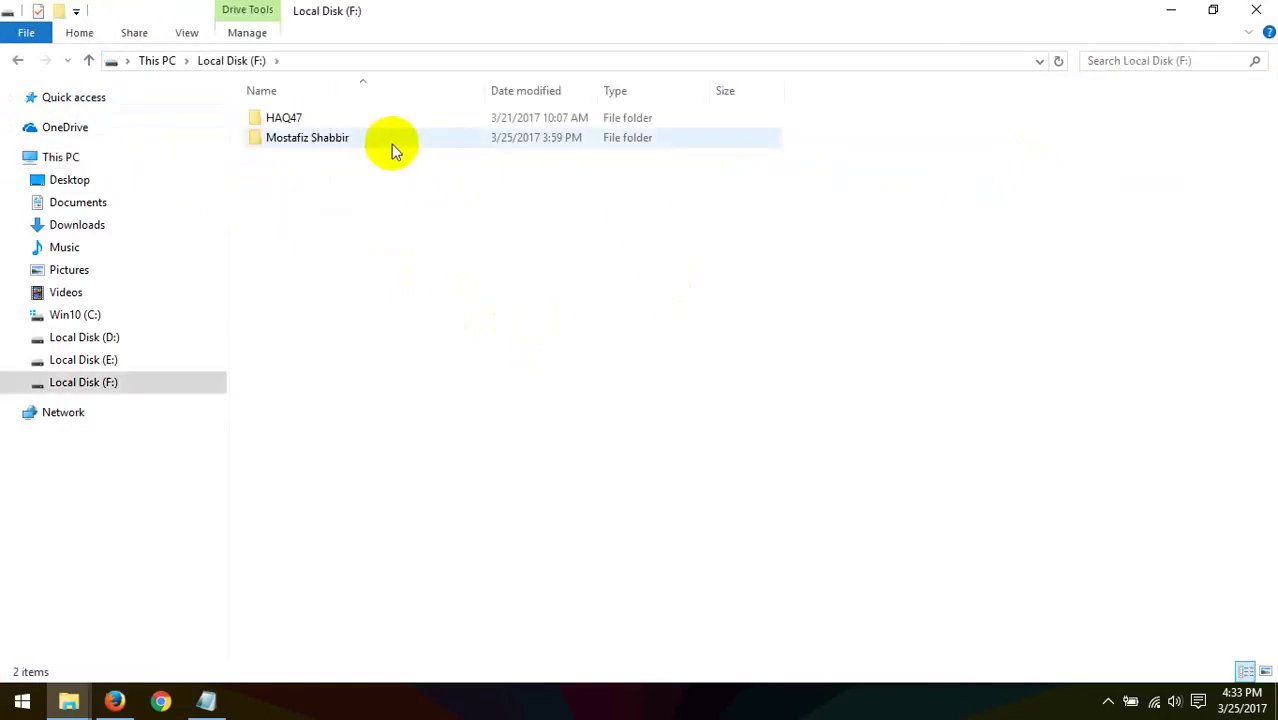
{"action": "left_click", "coordinate": [17, 60]}
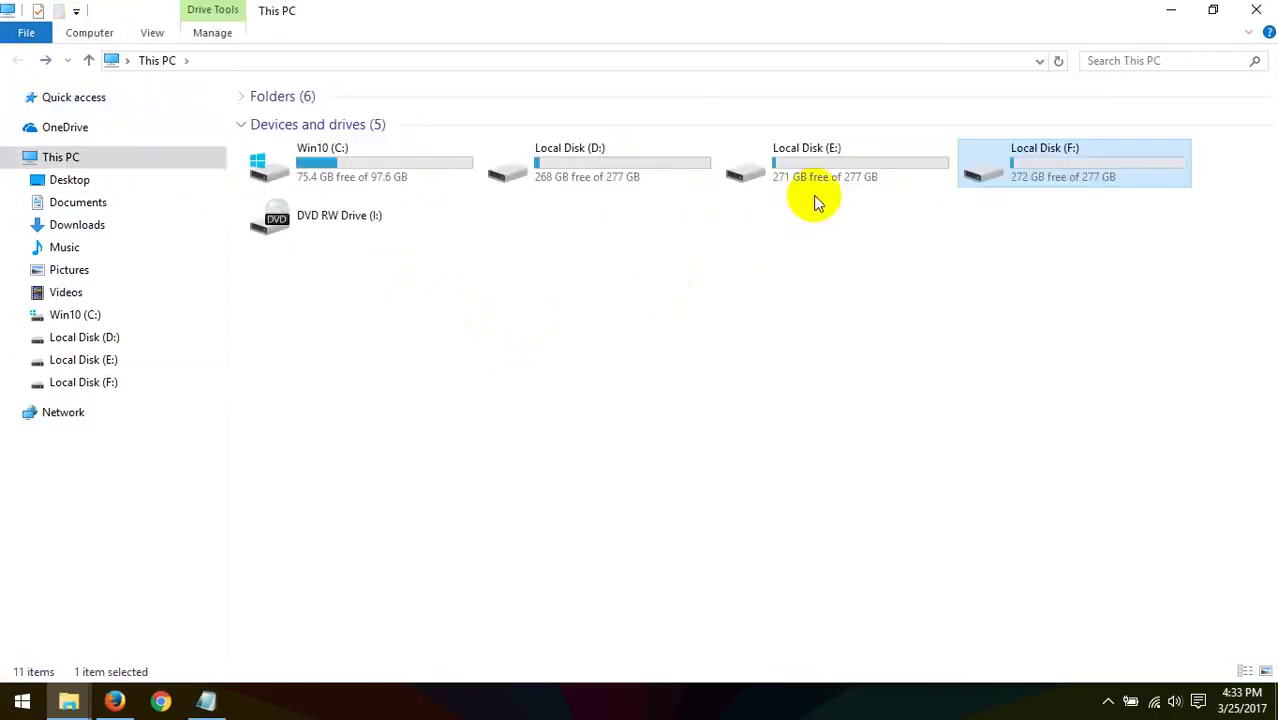
{"action": "double_click", "coordinate": [813, 192]}
{"action": "left_click", "coordinate": [20, 60]}
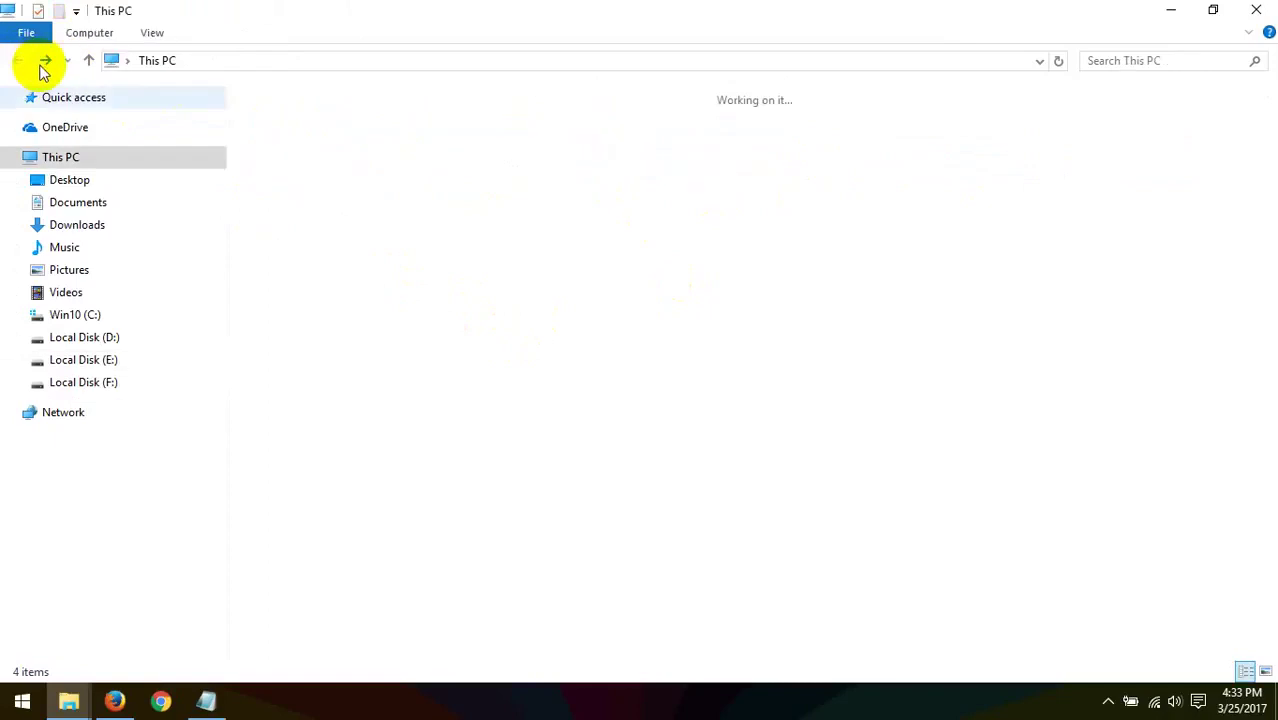
- Look through the Soft folder on Local Disk (D:) for the XAMPP installer, and return to This PC
{"action": "double_click", "coordinate": [613, 177]}
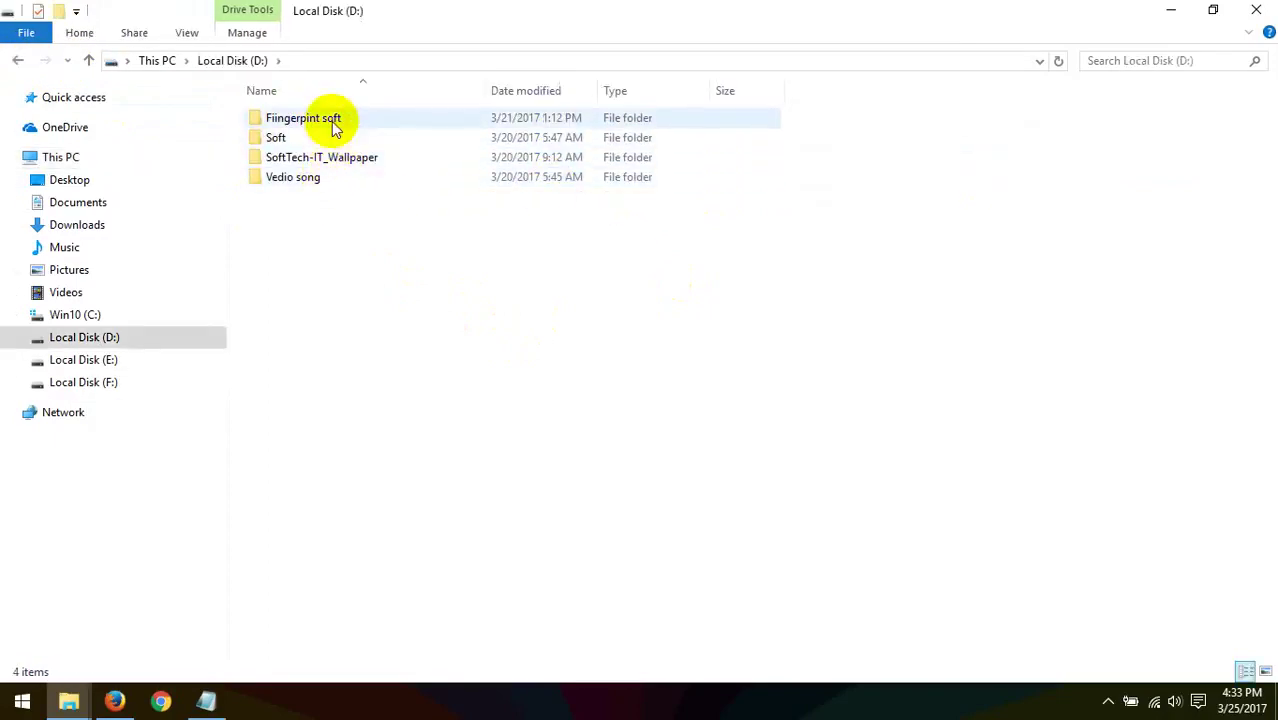
{"action": "double_click", "coordinate": [285, 137]}
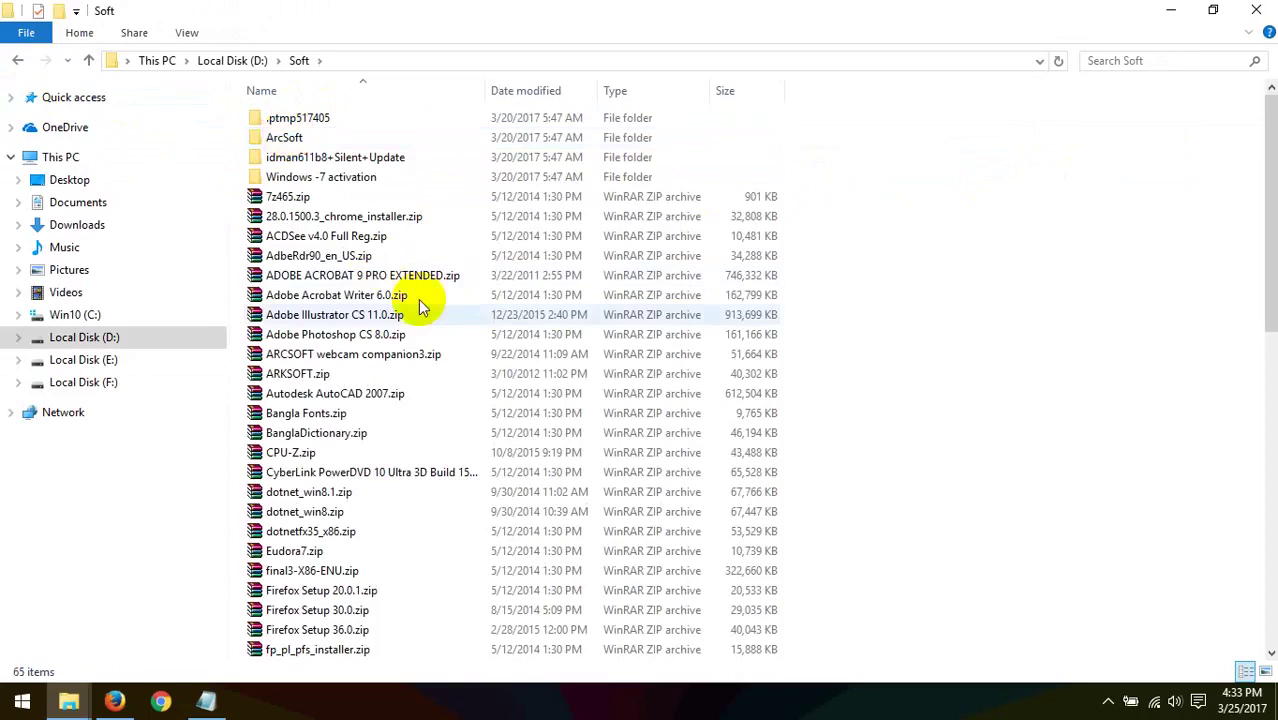
{"action": "scroll", "coordinate": [414, 294], "scroll_direction": "down", "scroll_amount": 6}
{"action": "left_click", "coordinate": [17, 62]}
{"action": "left_click", "coordinate": [17, 62]}
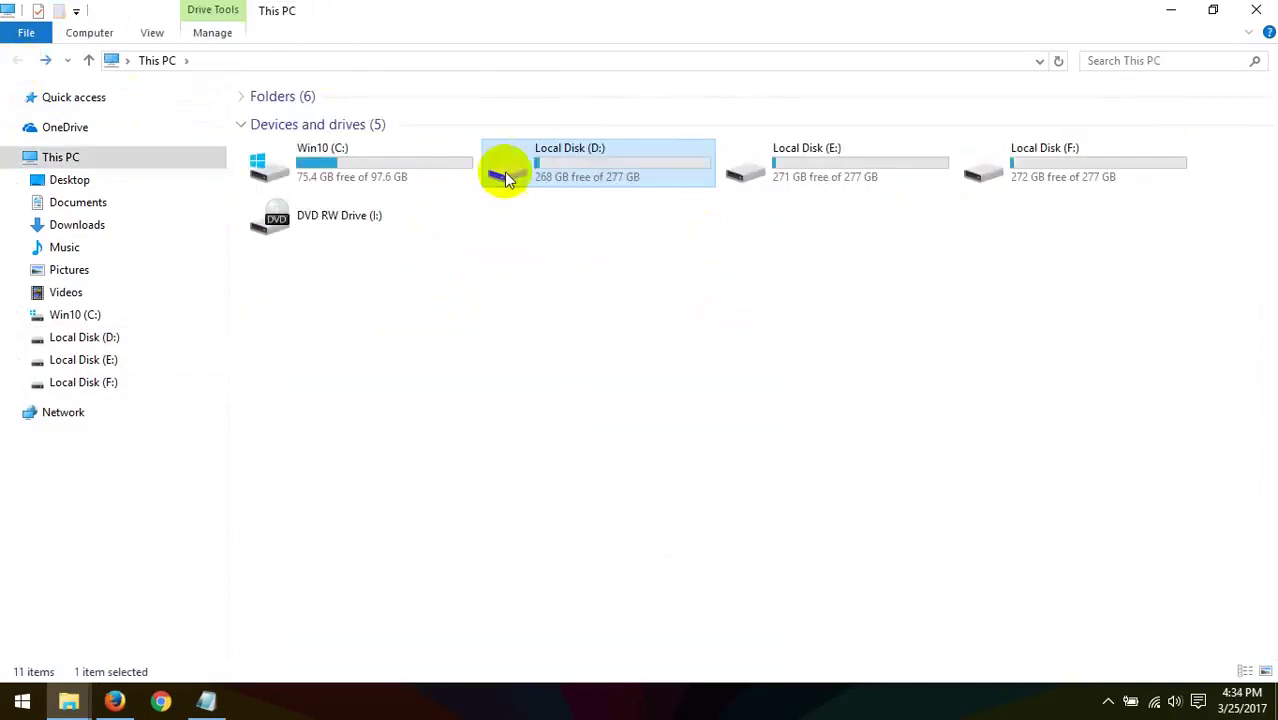
- Check the Wordpress Batch 79 and WordPress Batch 83 folders on Local Disk (E:), and return to This PC
{"action": "double_click", "coordinate": [779, 177]}
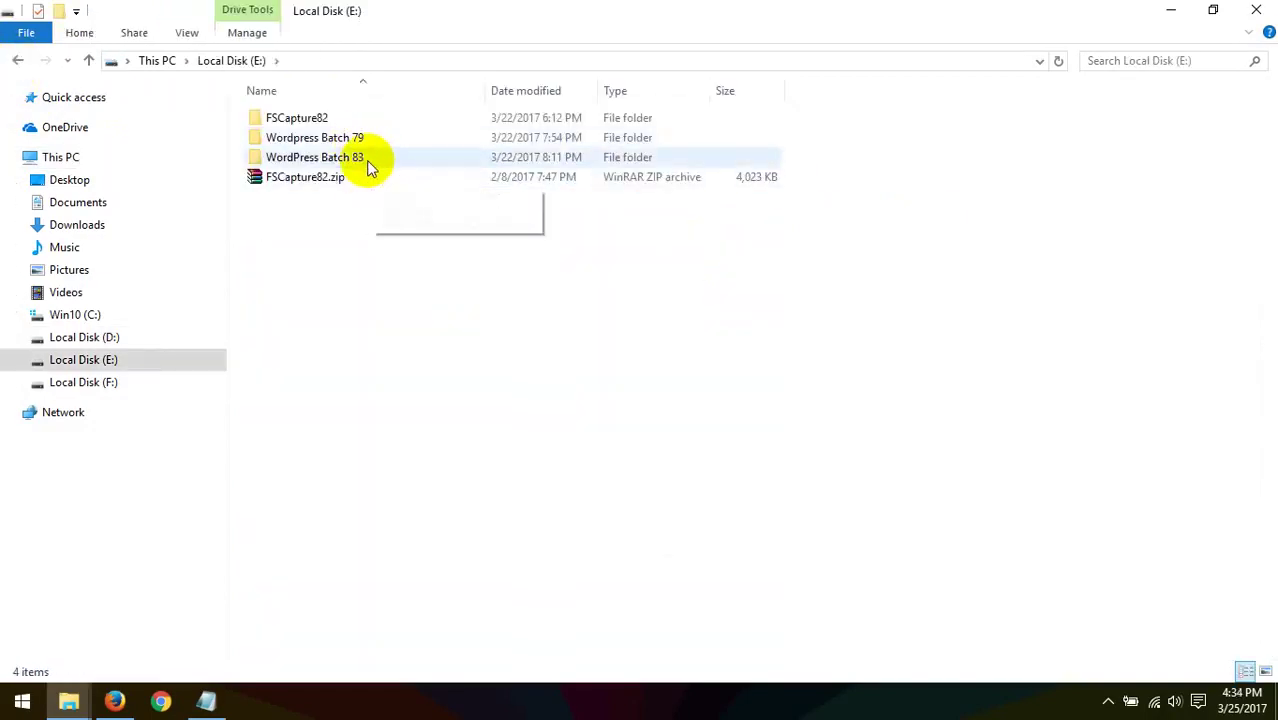
{"action": "double_click", "coordinate": [365, 139]}
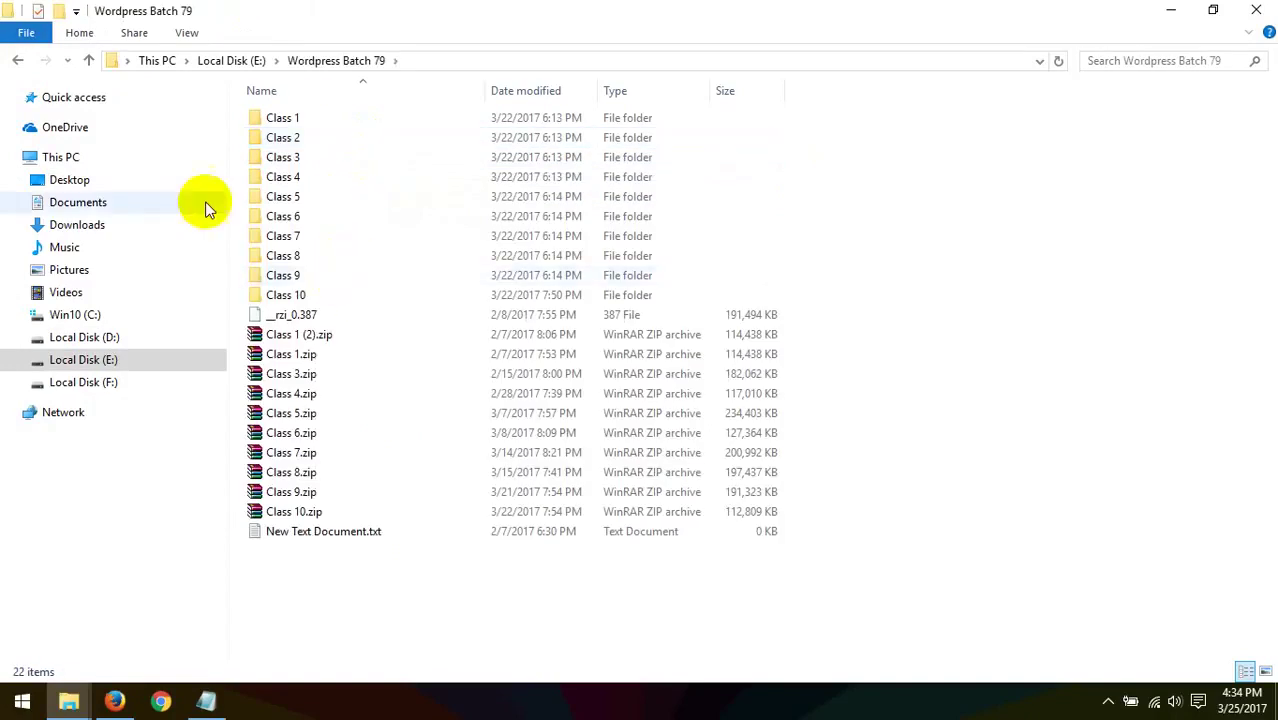
{"action": "left_click", "coordinate": [17, 60]}
{"action": "left_click", "coordinate": [335, 159]}
{"action": "double_click", "coordinate": [335, 160]}
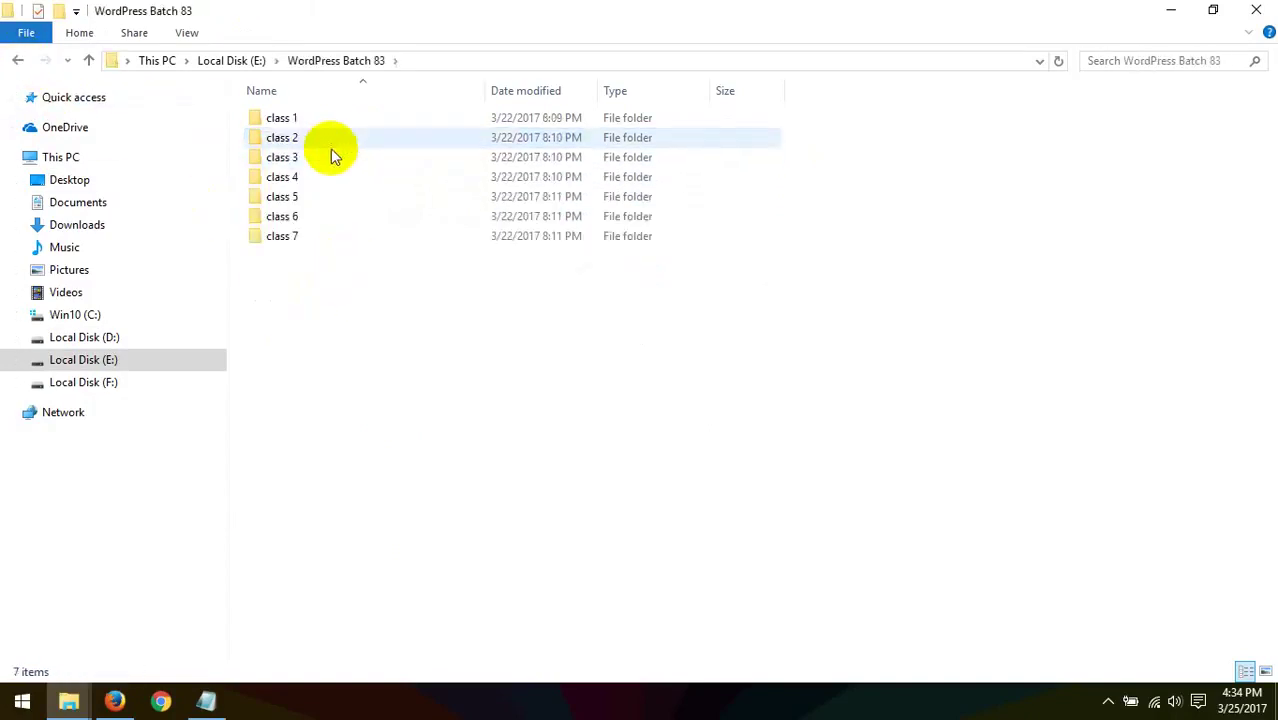
{"action": "left_click", "coordinate": [22, 61]}
{"action": "left_click", "coordinate": [22, 61]}
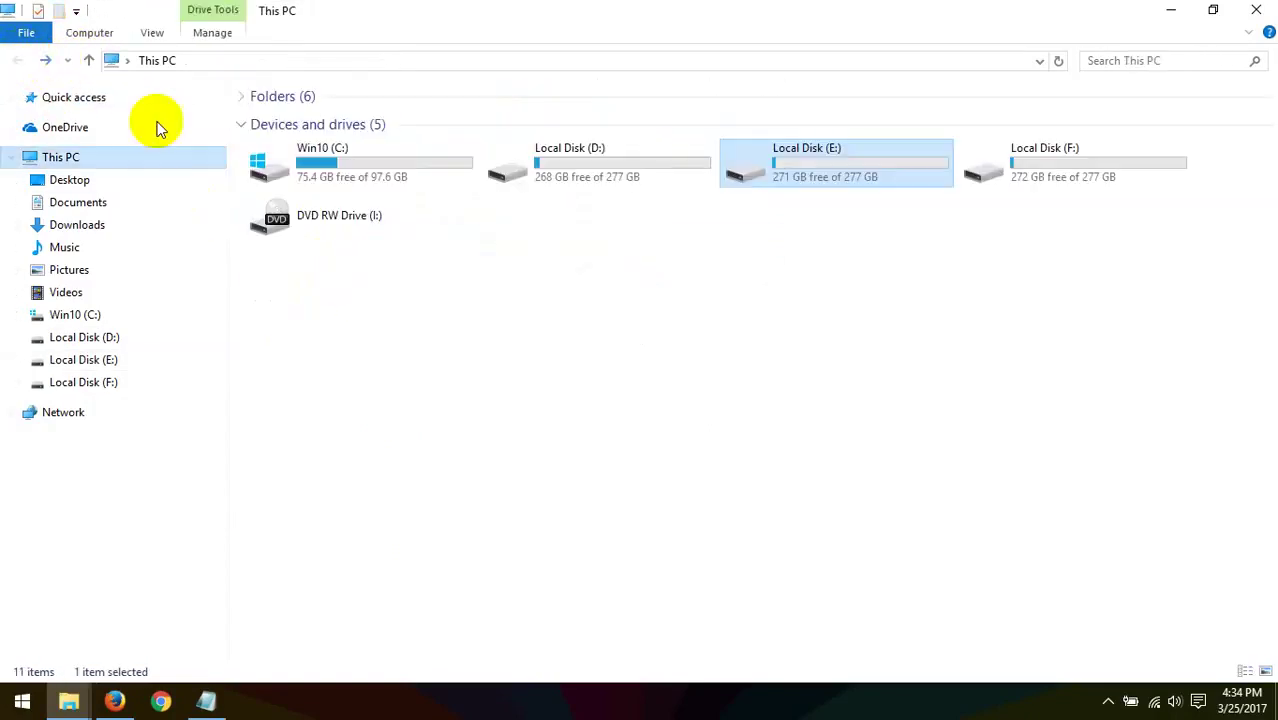
- Search the whole of This PC for xampp, look through the results and return to the drive overview
{"action": "left_click", "coordinate": [1135, 62]}
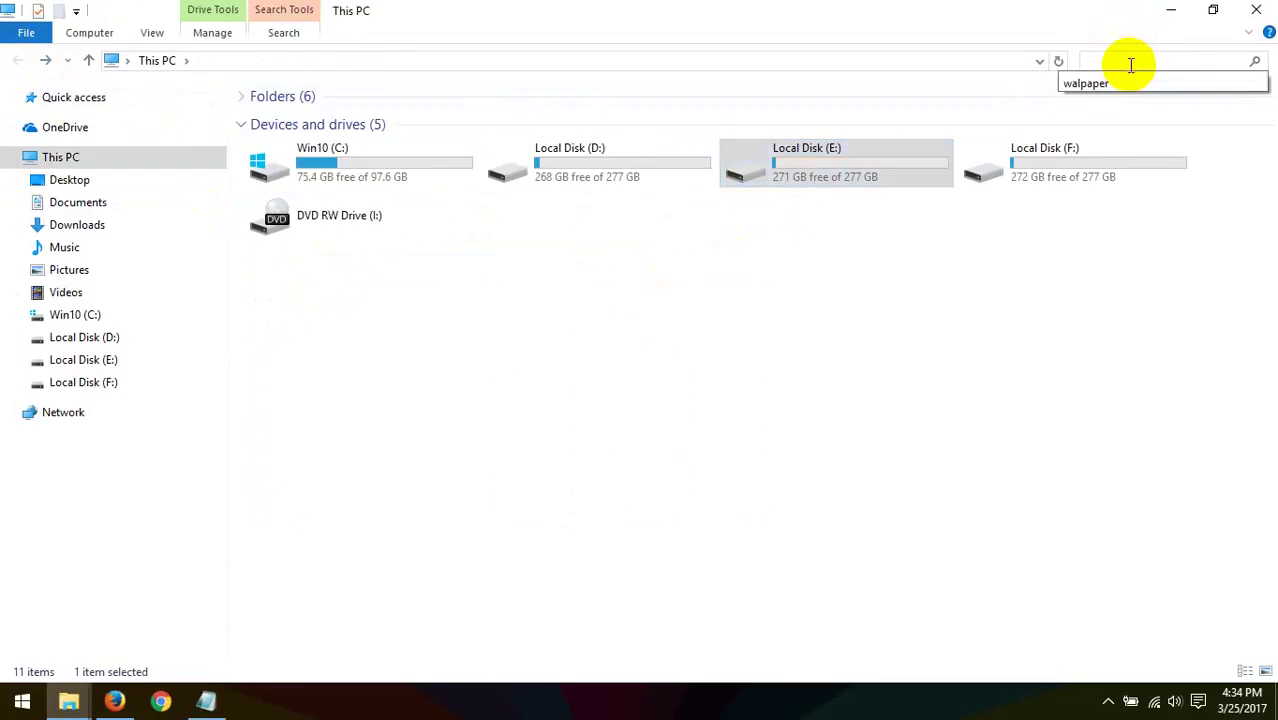
{"action": "type", "text": "xamp"}
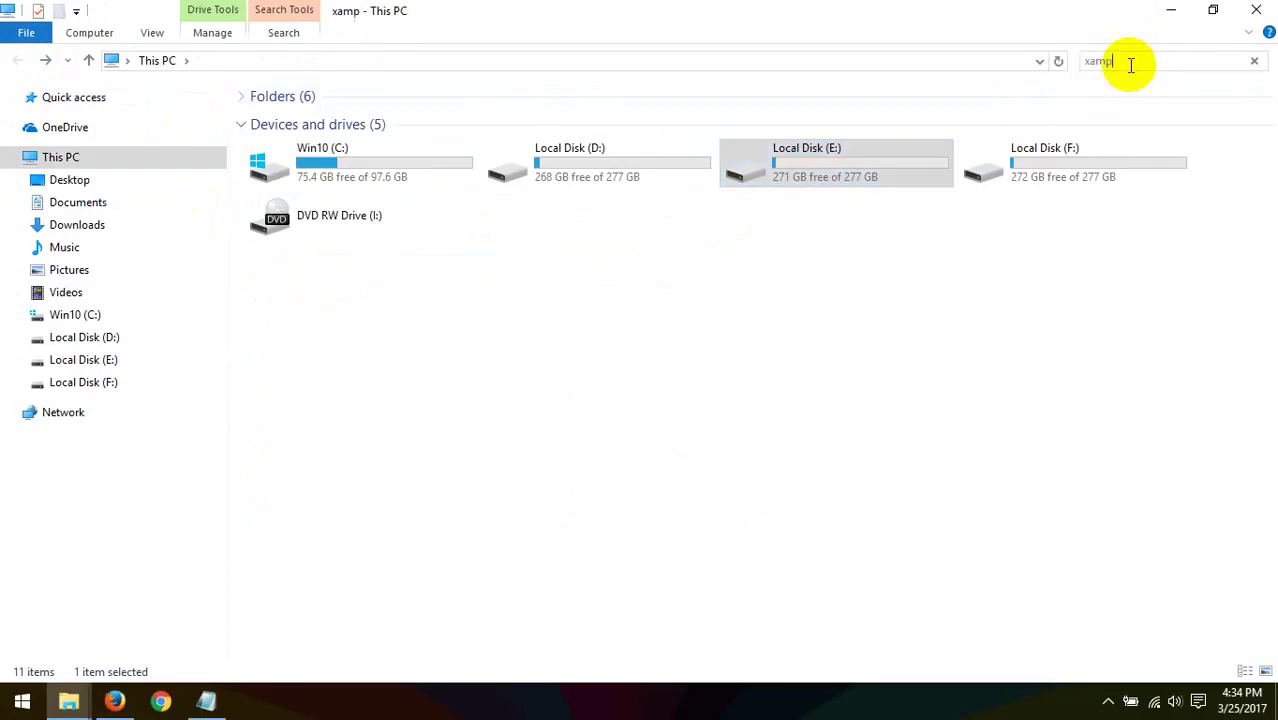
{"action": "type", "text": "p"}
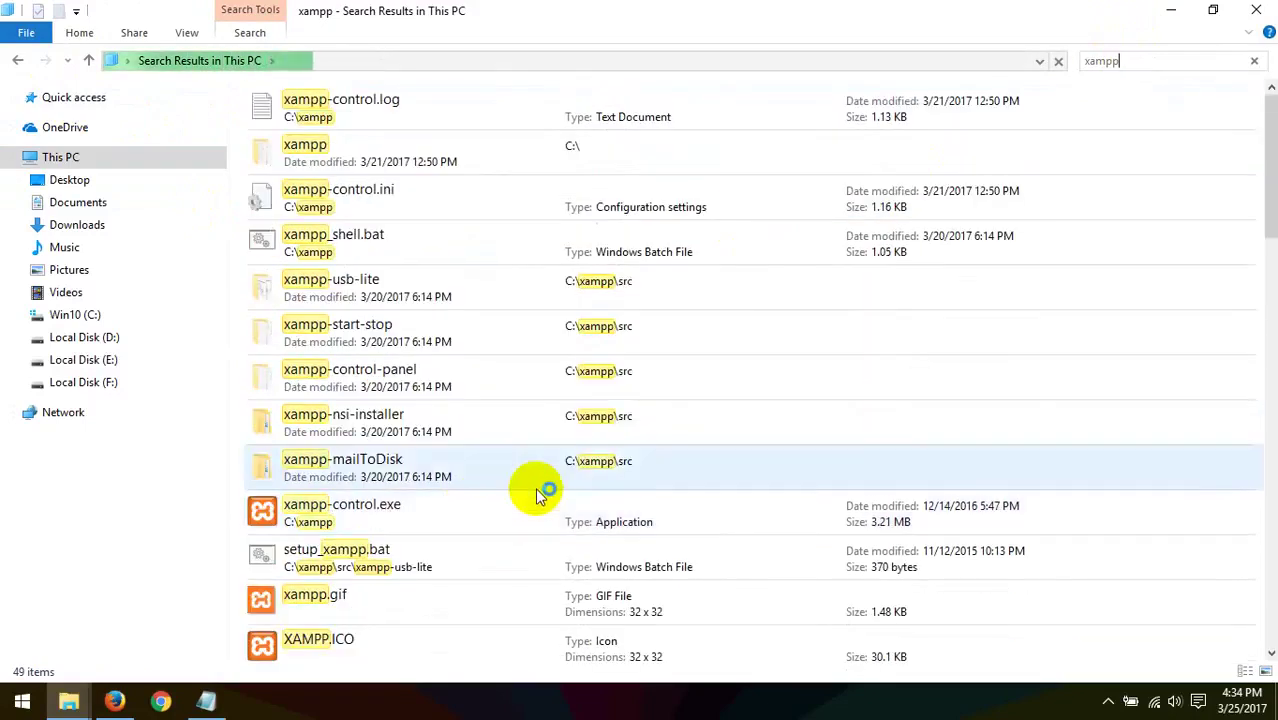
{"action": "scroll", "coordinate": [500, 500], "scroll_direction": "down", "scroll_amount": 10}
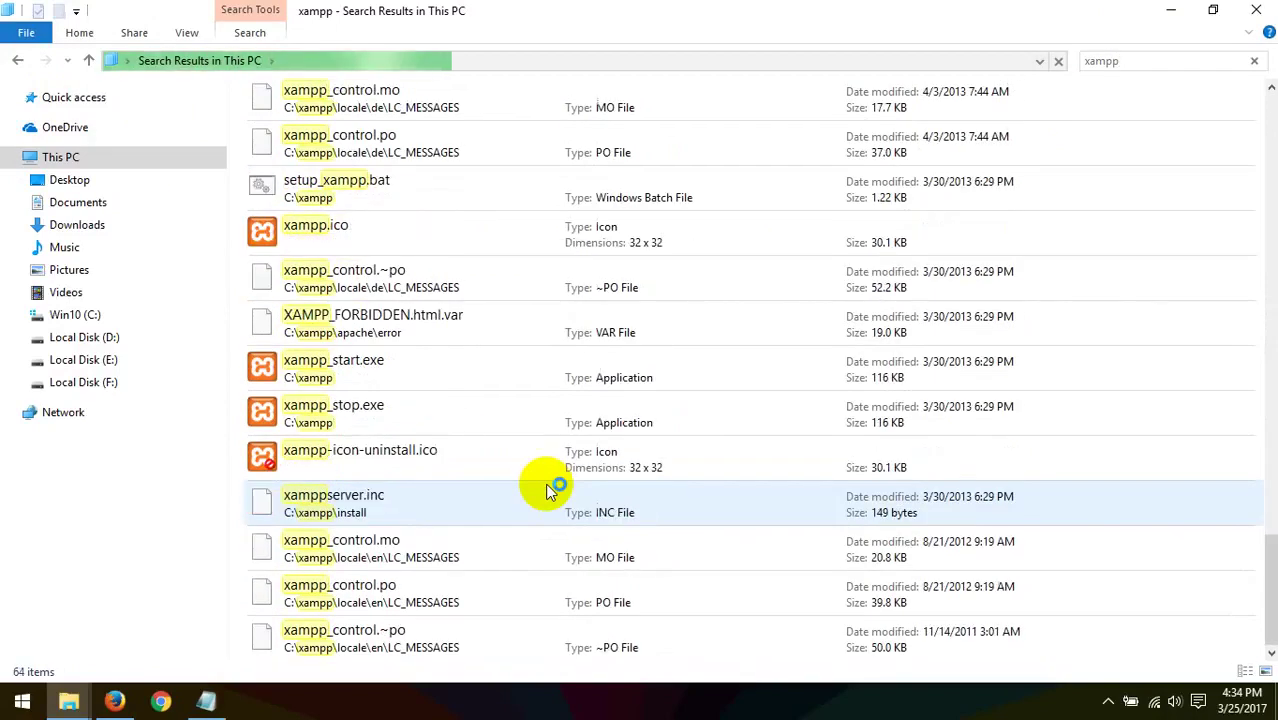
{"action": "left_click", "coordinate": [20, 60]}
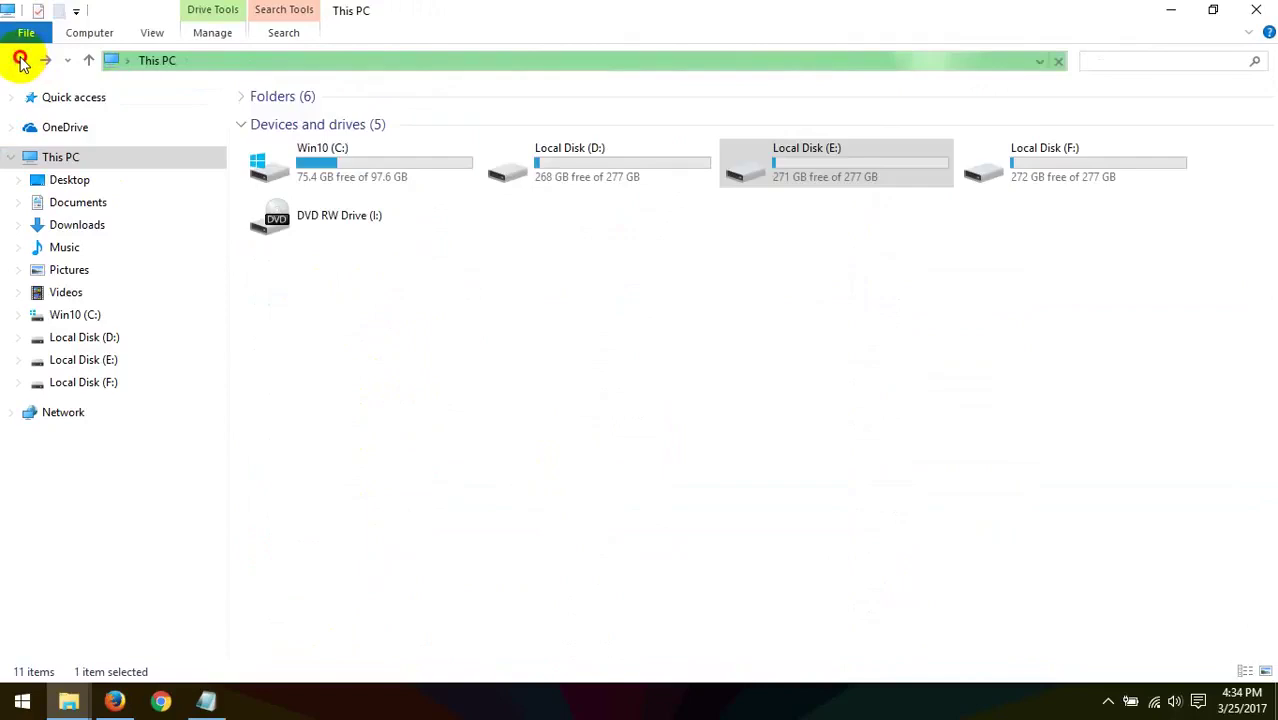
- Search Local Disk (E:) for xampp, clear the search and return to This PC
{"action": "double_click", "coordinate": [776, 157]}
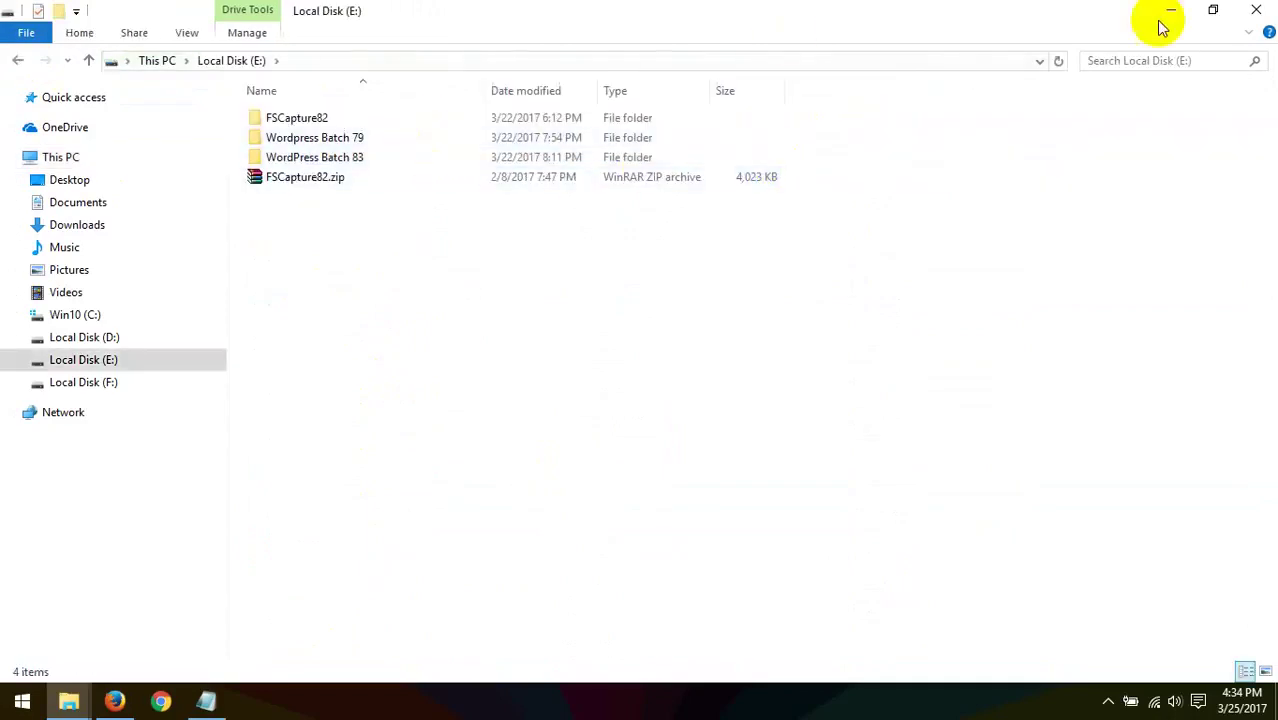
{"action": "left_click", "coordinate": [1133, 58]}
{"action": "type", "text": "xampp"}
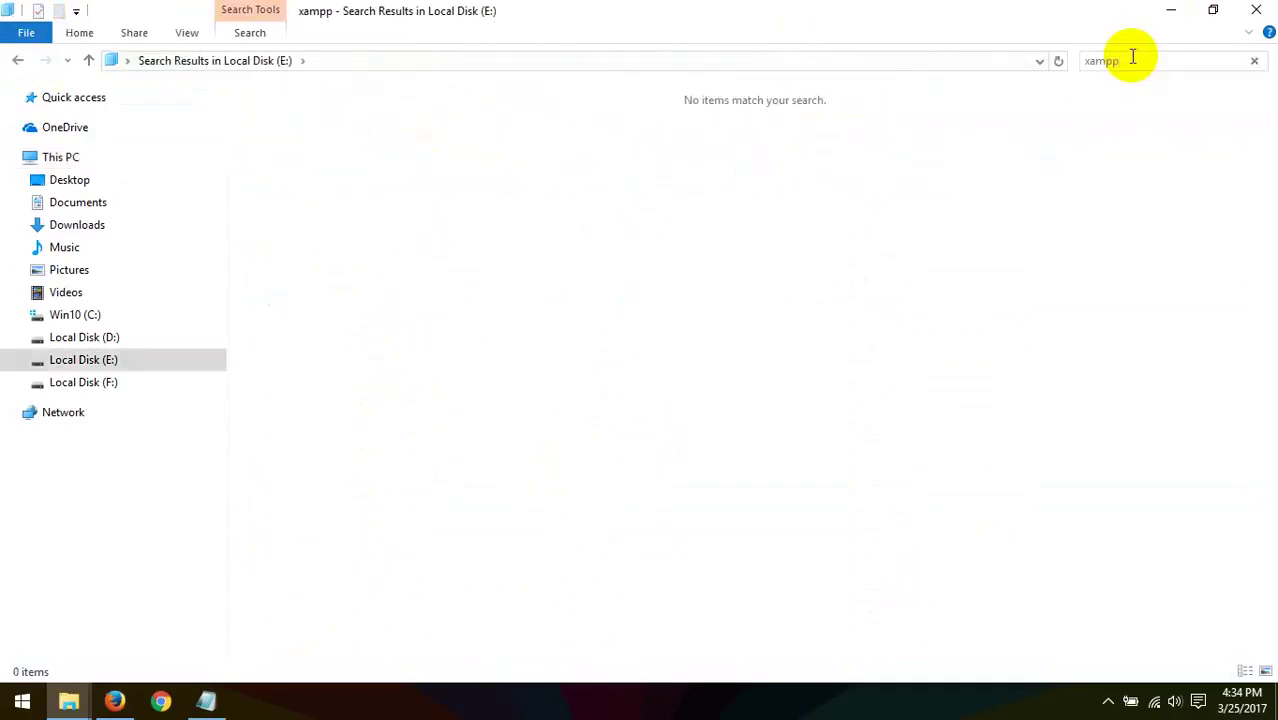
{"action": "left_click_drag", "start_coordinate": [1133, 58], "coordinate": [932, 62]}
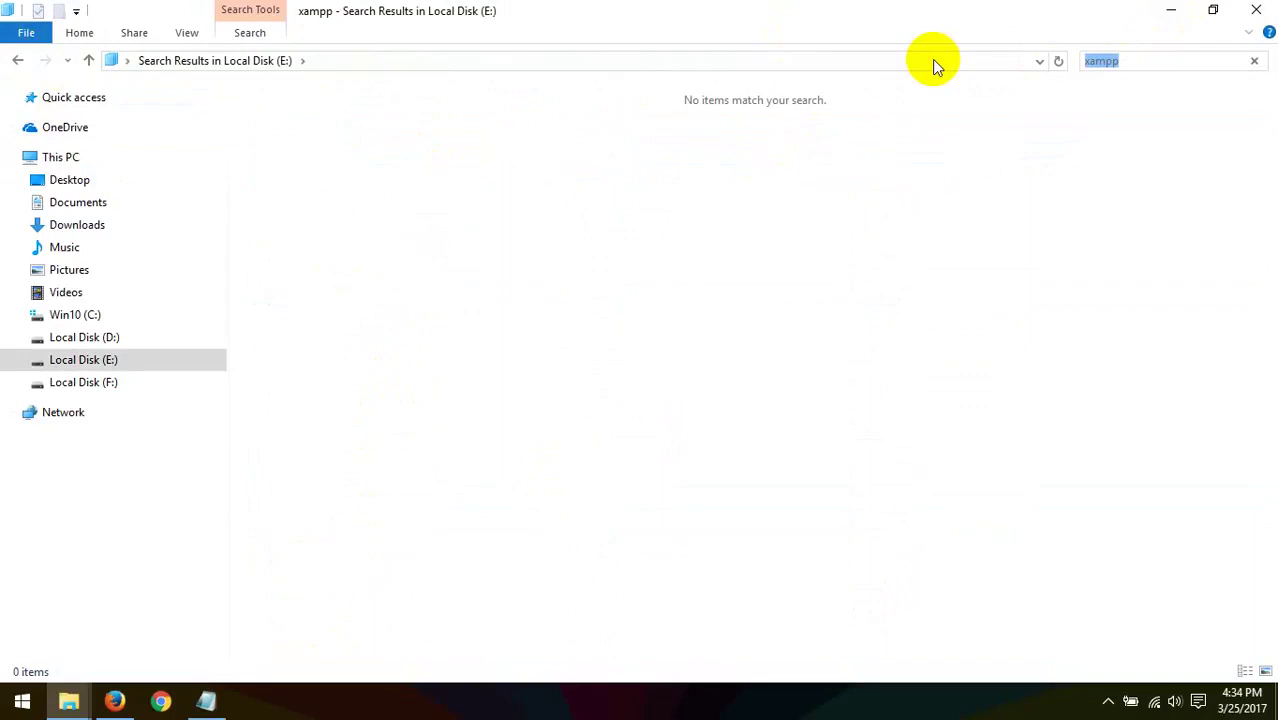
{"action": "key", "text": "BackSpace"}
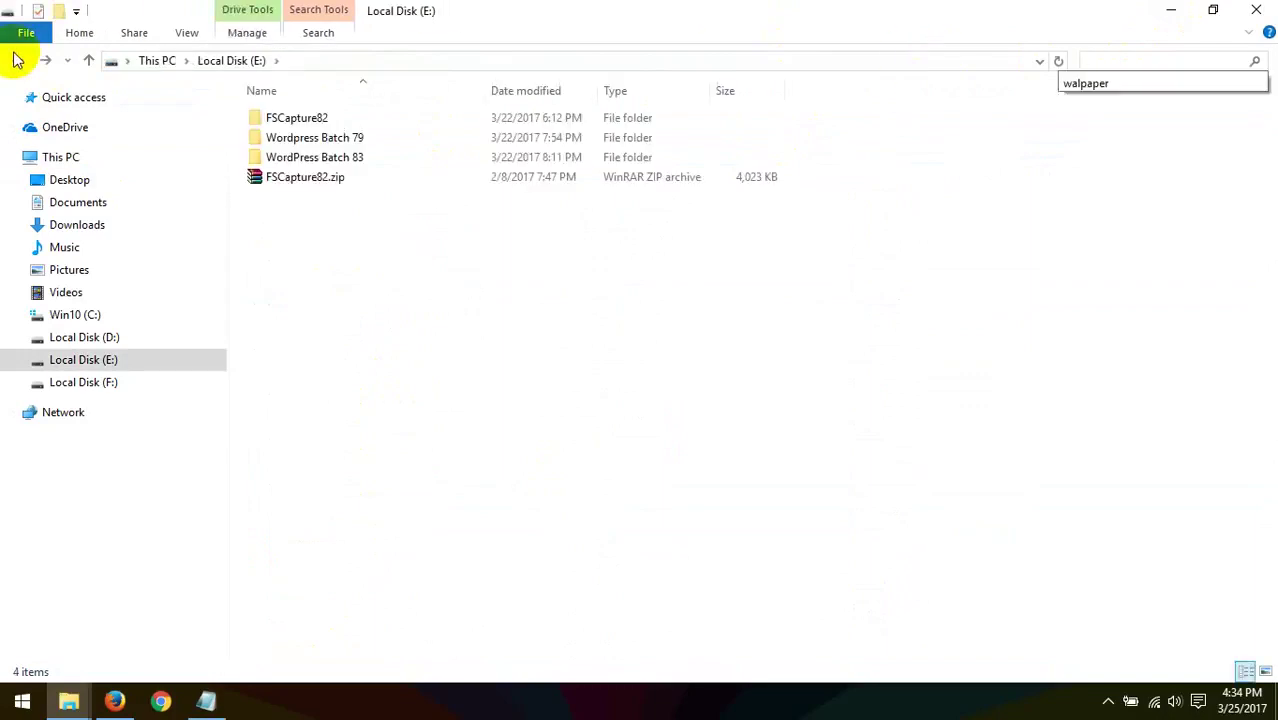
{"action": "left_click", "coordinate": [17, 60]}
- Search the HAQ47 folder on Local Disk (F:) for xampp, and go back to This PC
{"action": "double_click", "coordinate": [1112, 157]}
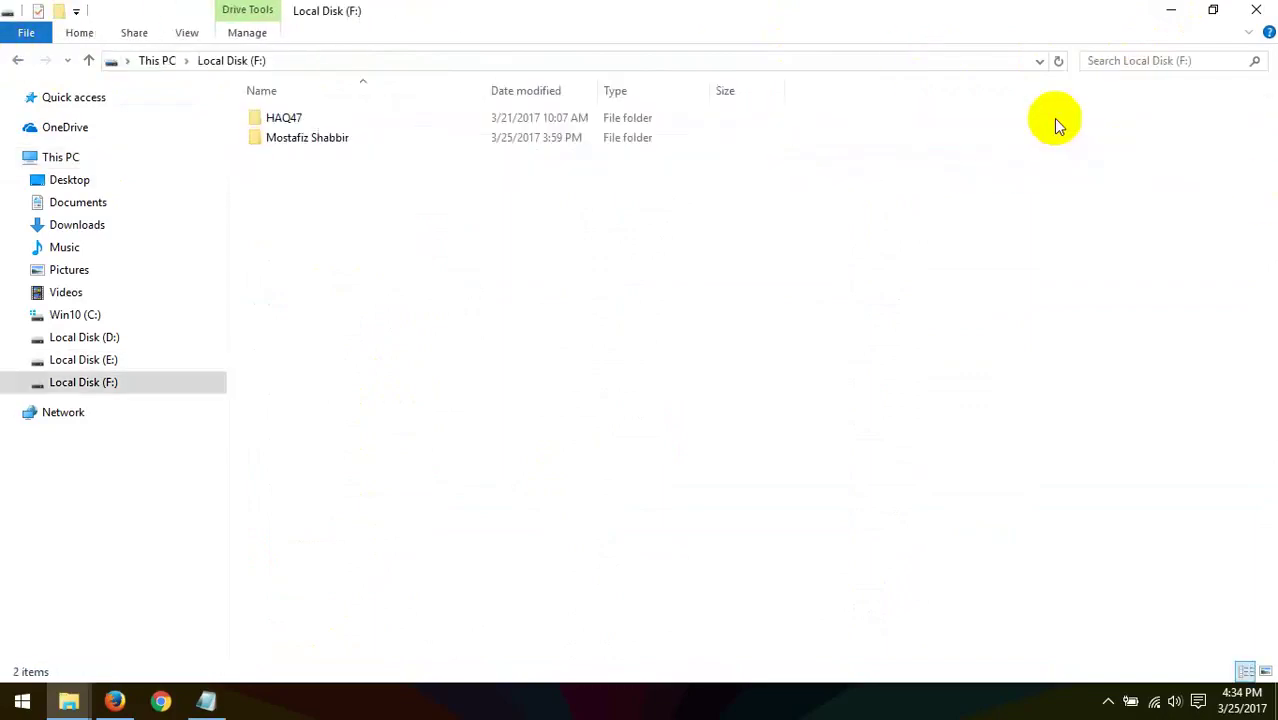
{"action": "double_click", "coordinate": [403, 121]}
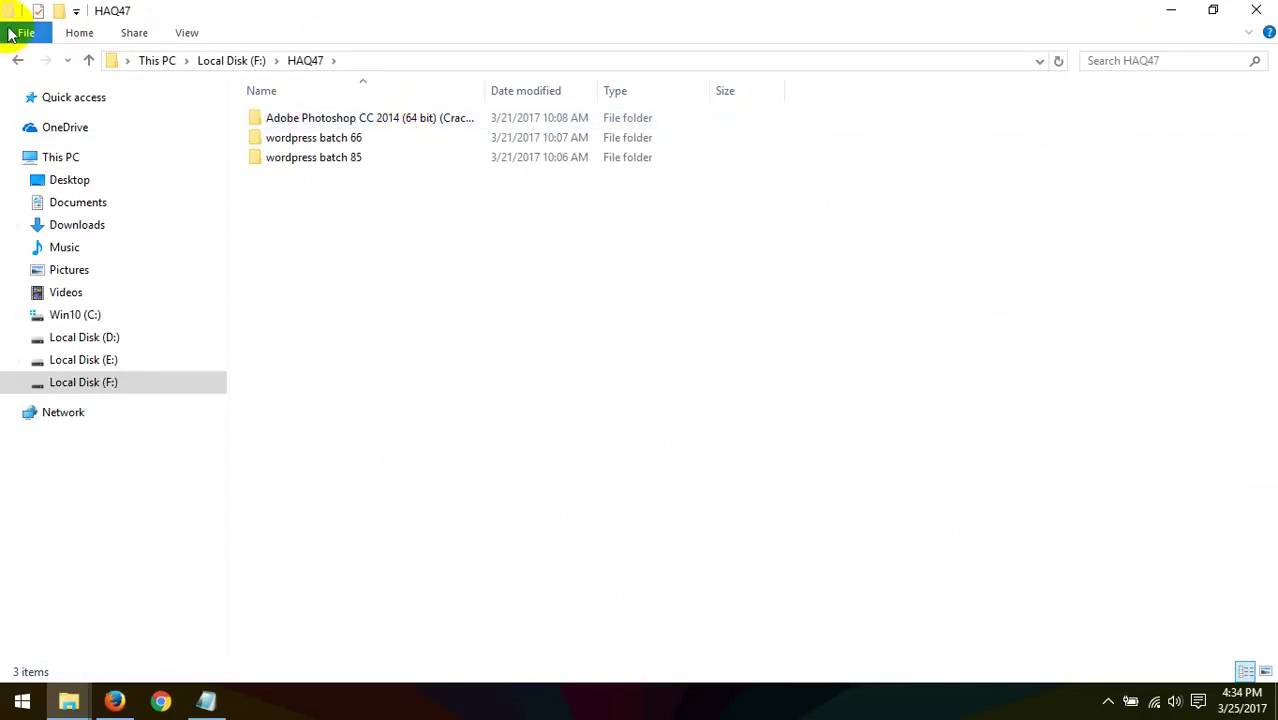
{"action": "left_click", "coordinate": [1120, 60]}
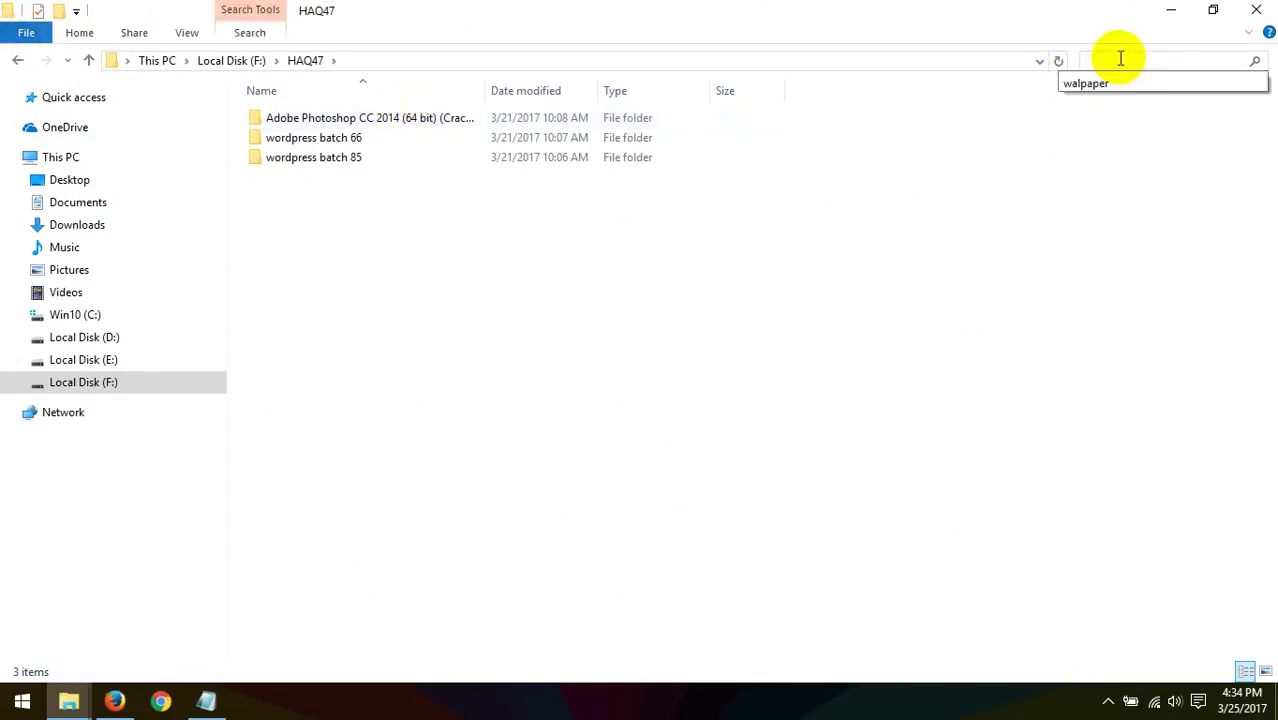
{"action": "type", "text": "xampp"}
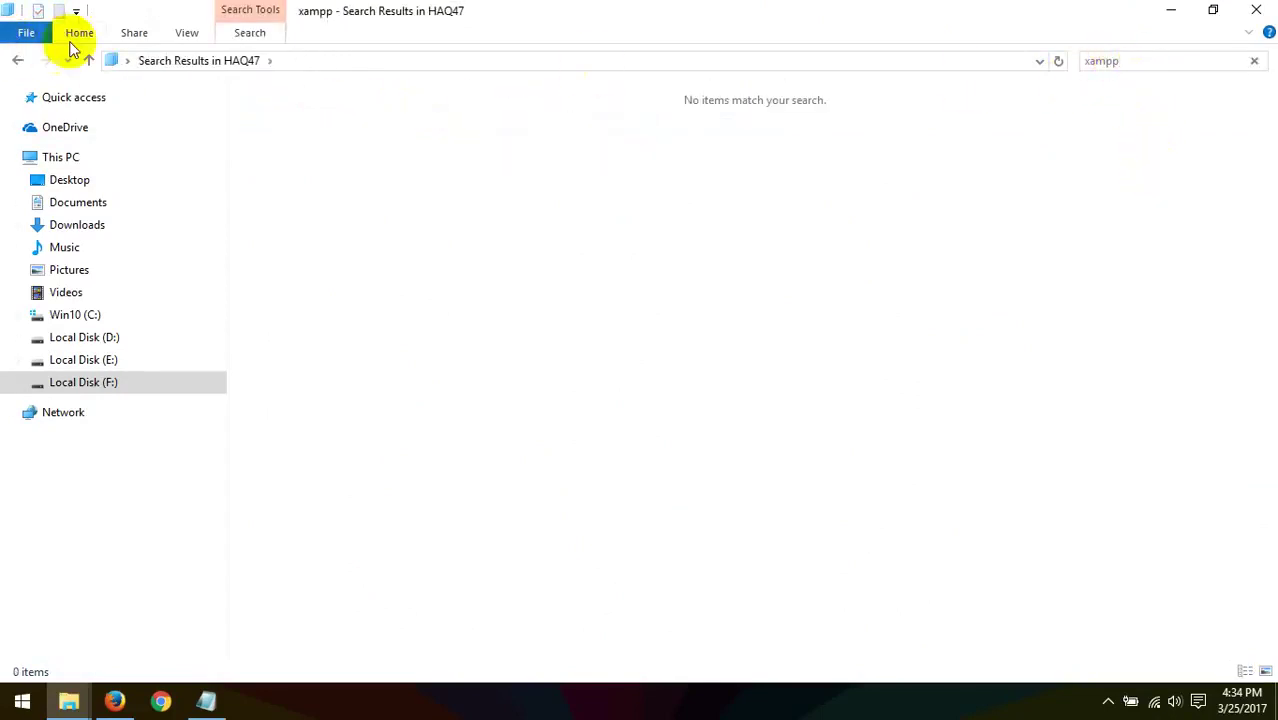
{"action": "left_click", "coordinate": [16, 61]}
{"action": "left_click", "coordinate": [16, 61]}
{"action": "left_click", "coordinate": [16, 64]}
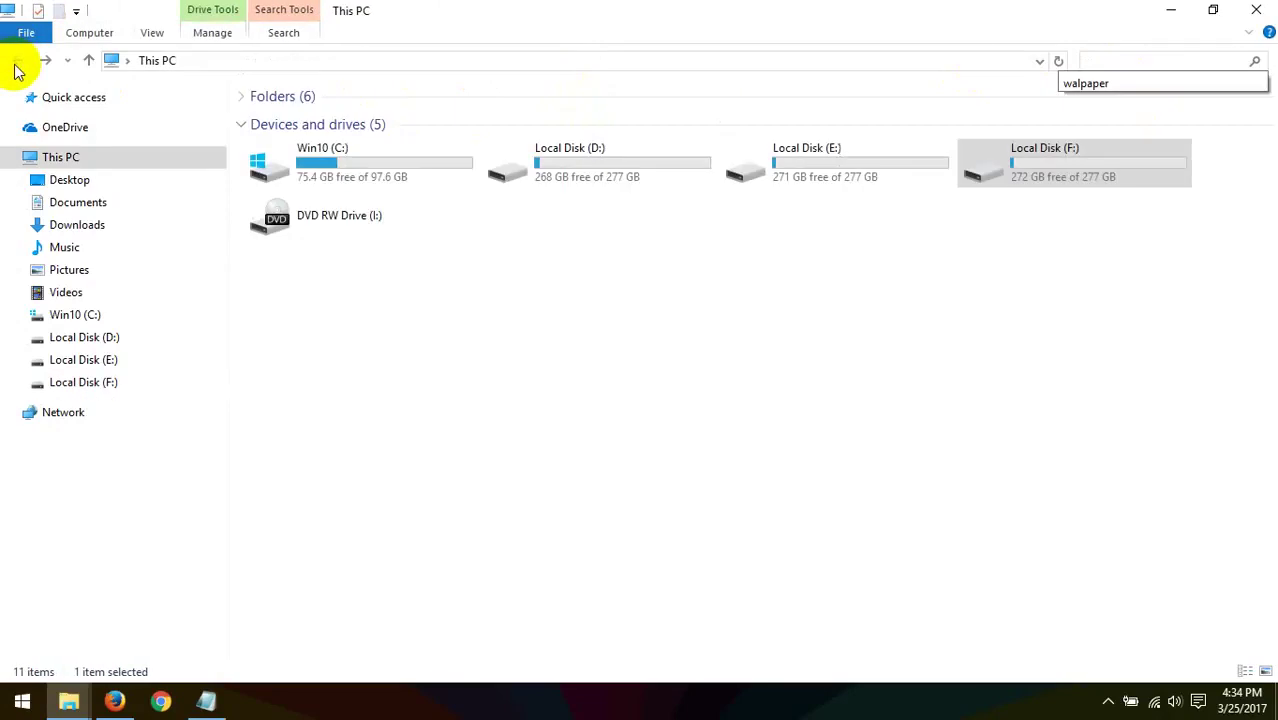
- Search Local Disk (D:) for xampp and return to the drive's folder list
{"action": "double_click", "coordinate": [633, 163]}
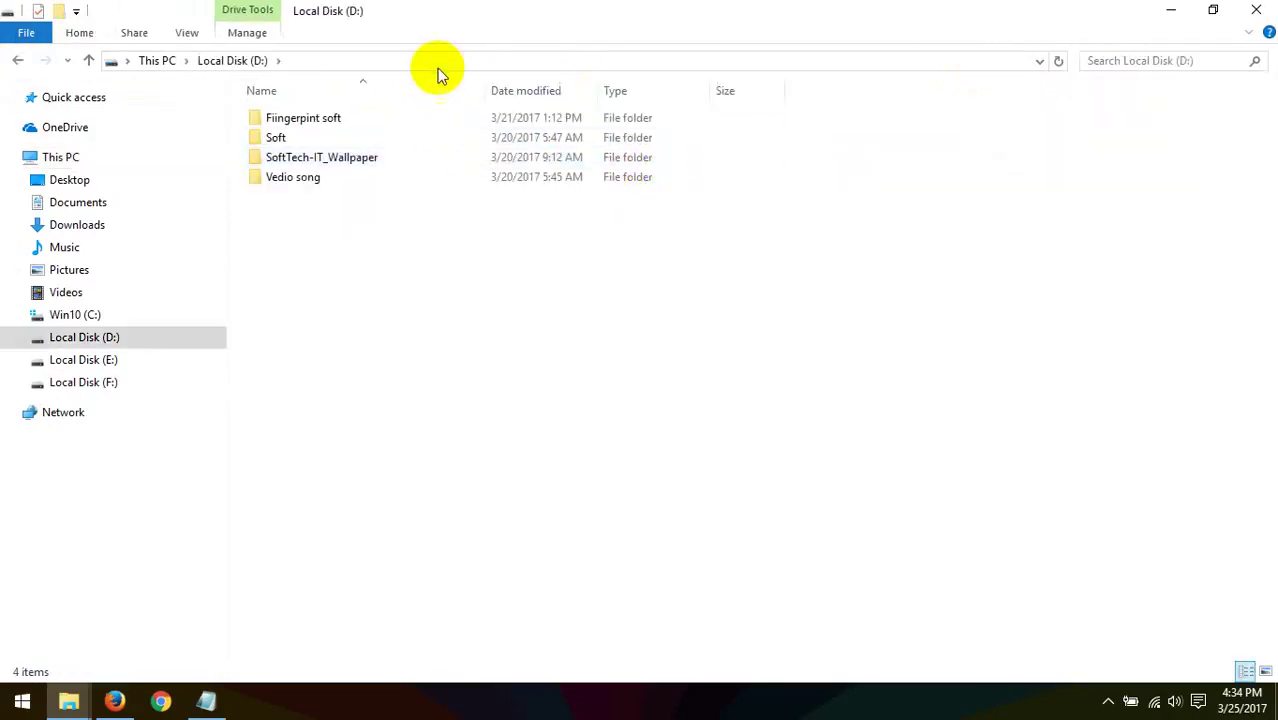
{"action": "left_click", "coordinate": [1113, 60]}
{"action": "type", "text": "xampp"}
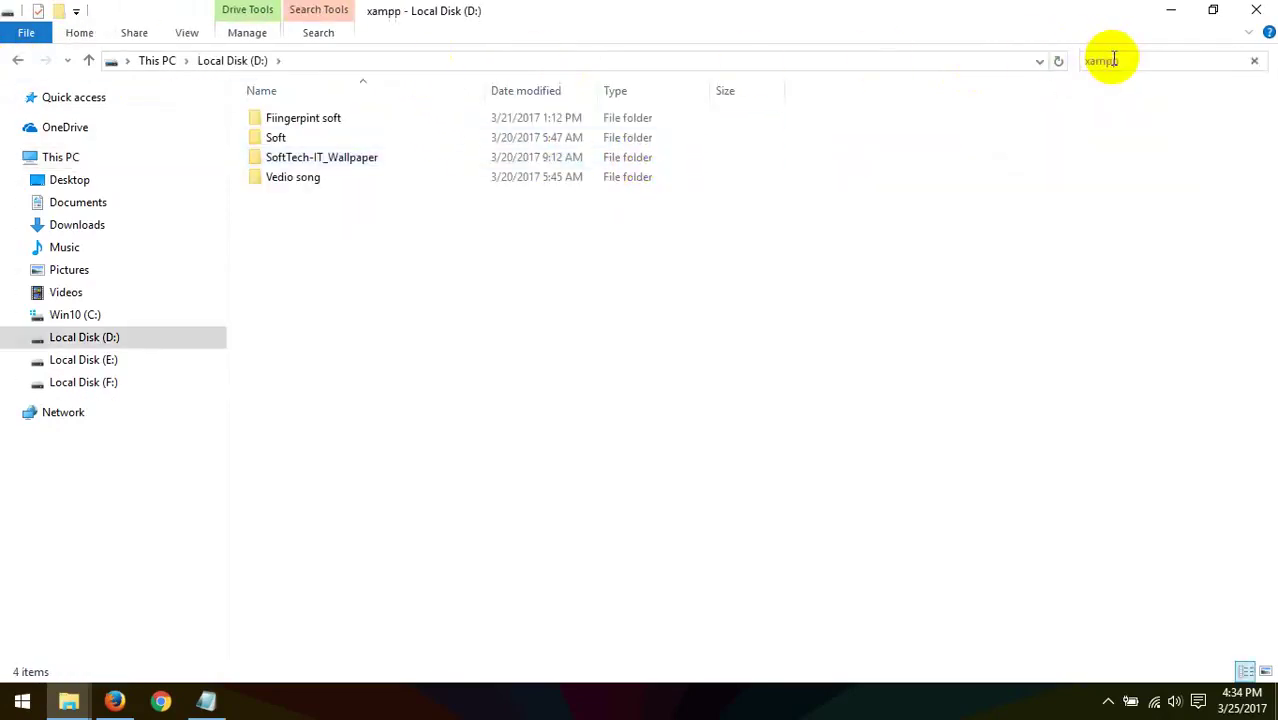
{"action": "left_click", "coordinate": [17, 60]}
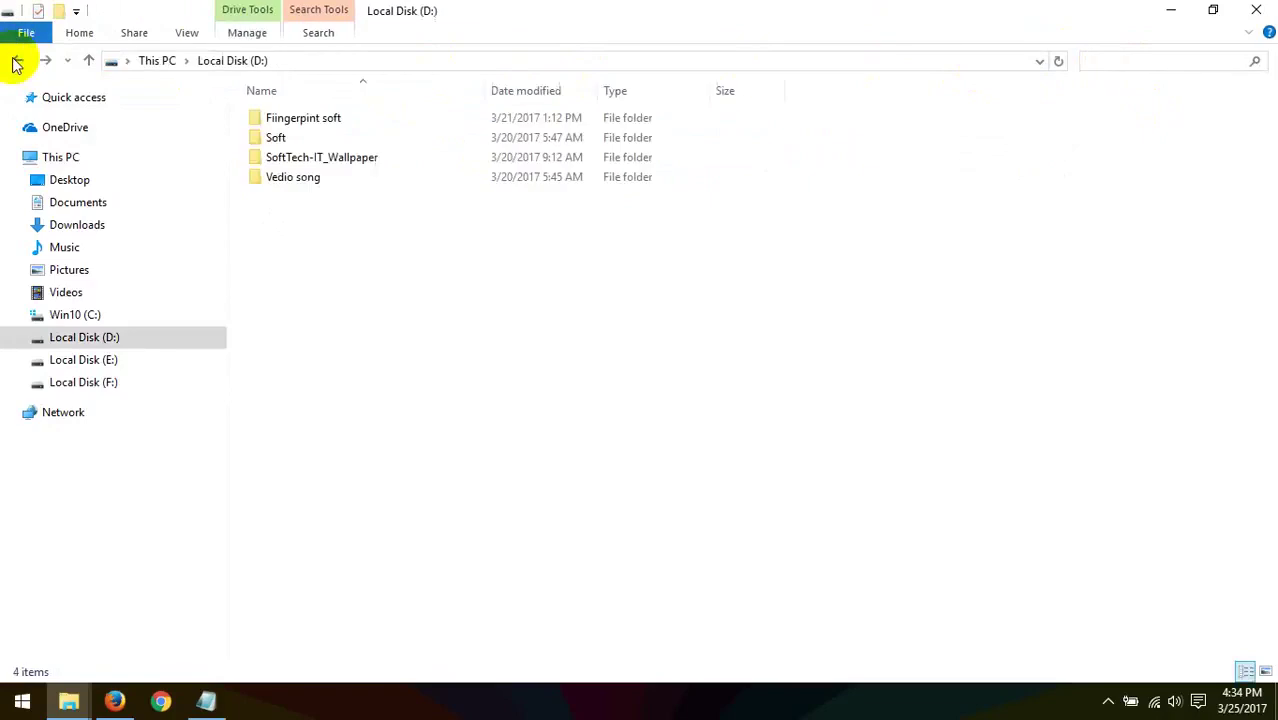
- Look through the archives in the Soft folder on Local Disk (D:) once more, and leave the folder
{"action": "double_click", "coordinate": [313, 138]}
{"action": "scroll", "coordinate": [330, 300], "scroll_direction": "down", "scroll_amount": 12}
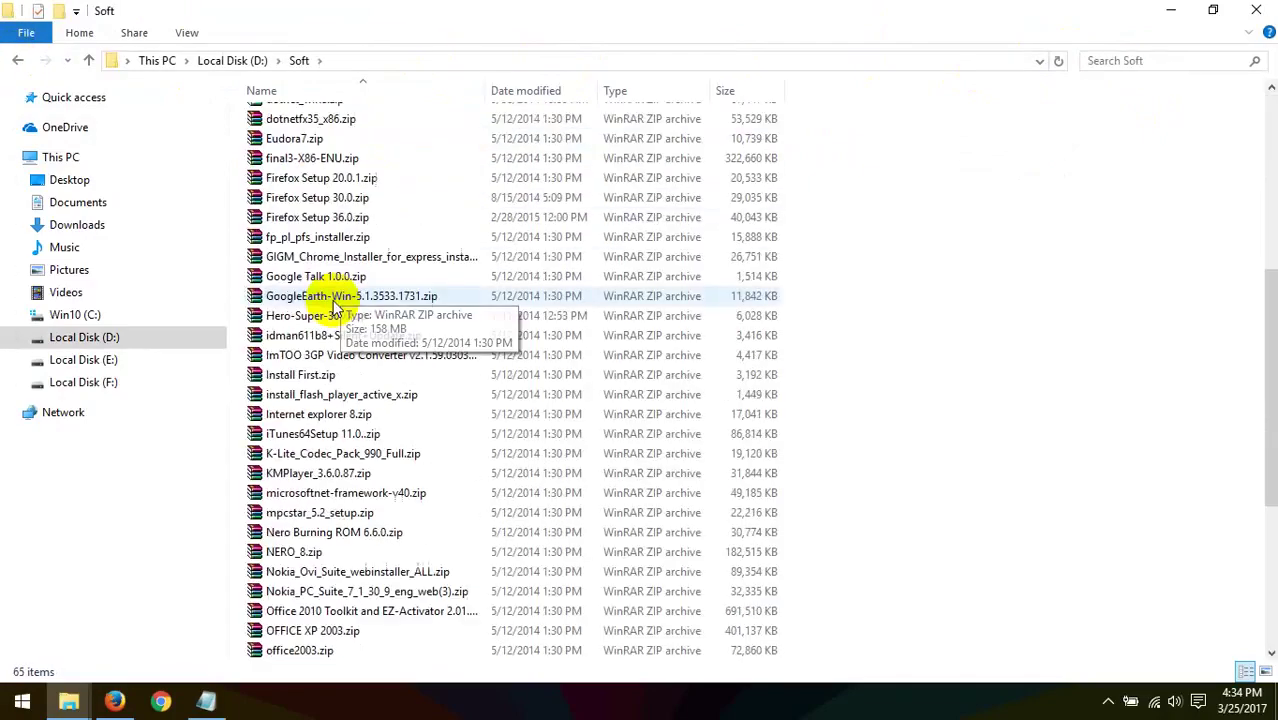
{"action": "scroll", "coordinate": [330, 310], "scroll_direction": "up", "scroll_amount": 12}
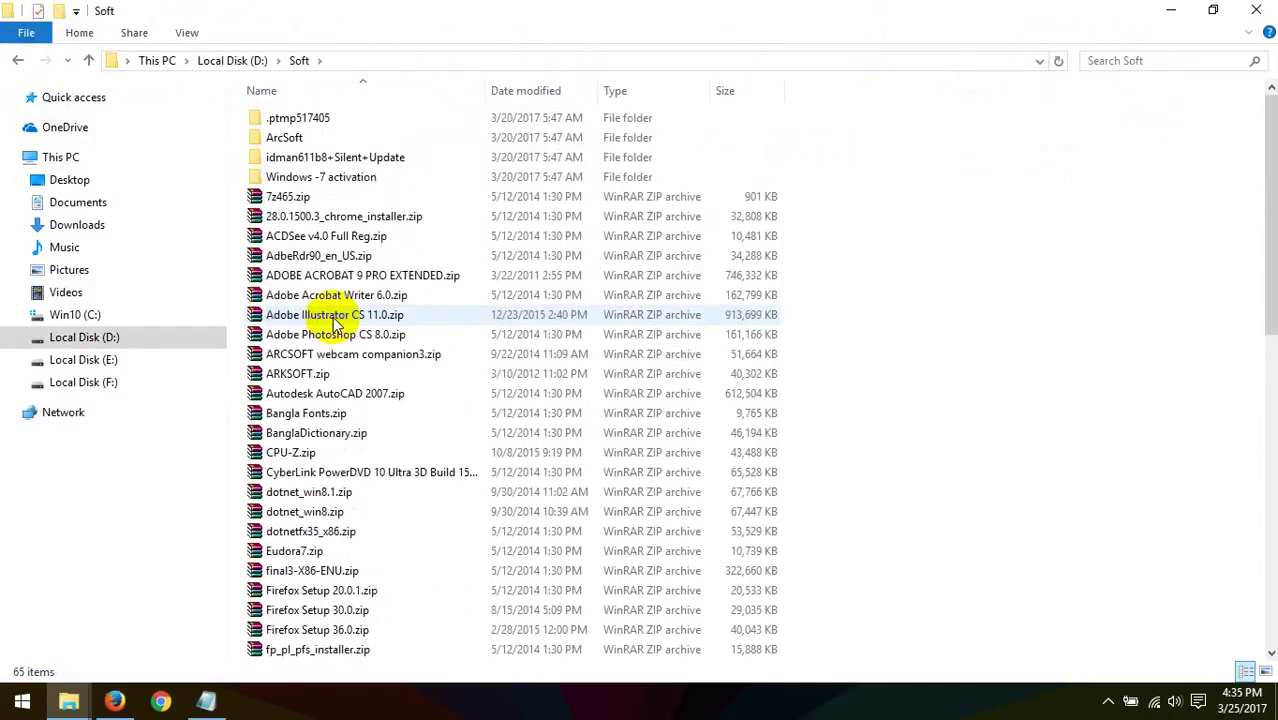
{"action": "left_click", "coordinate": [16, 58]}
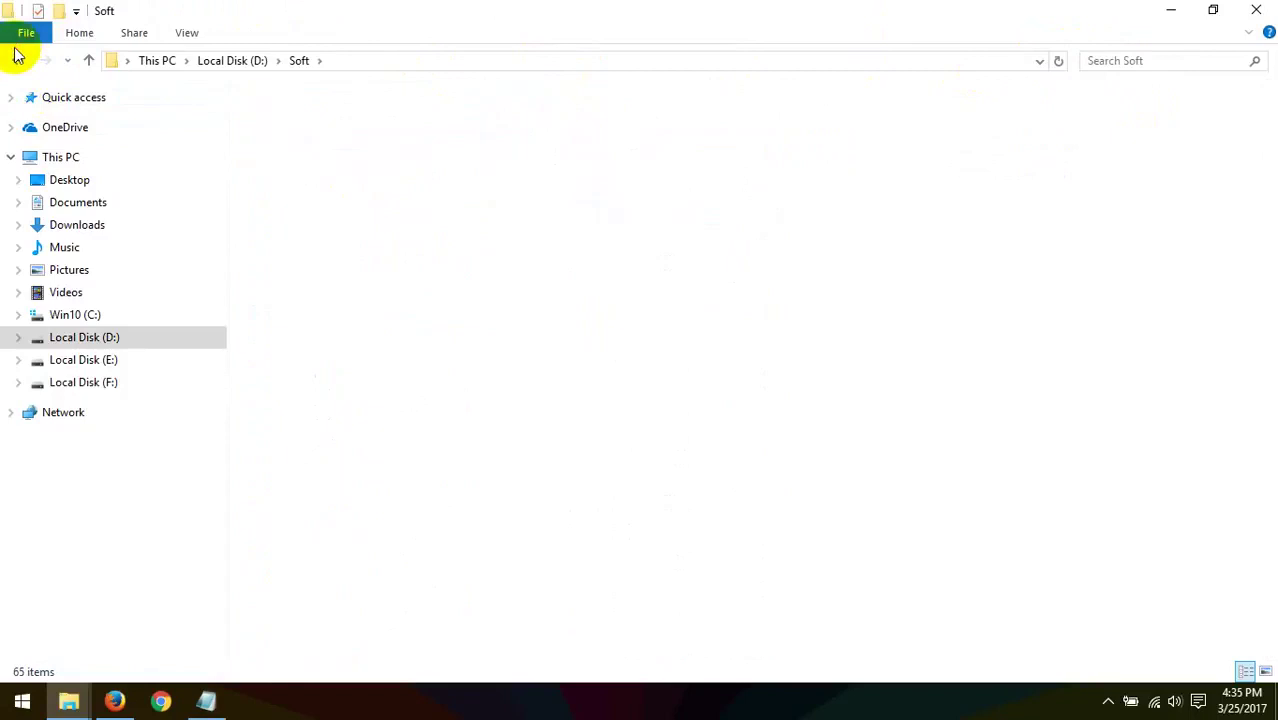
- Switch to Firefox, search the web for "xampp for windows free download" and open the SourceForge XAMPP result
{"action": "left_click", "coordinate": [16, 58]}
{"action": "left_click", "coordinate": [137, 703]}
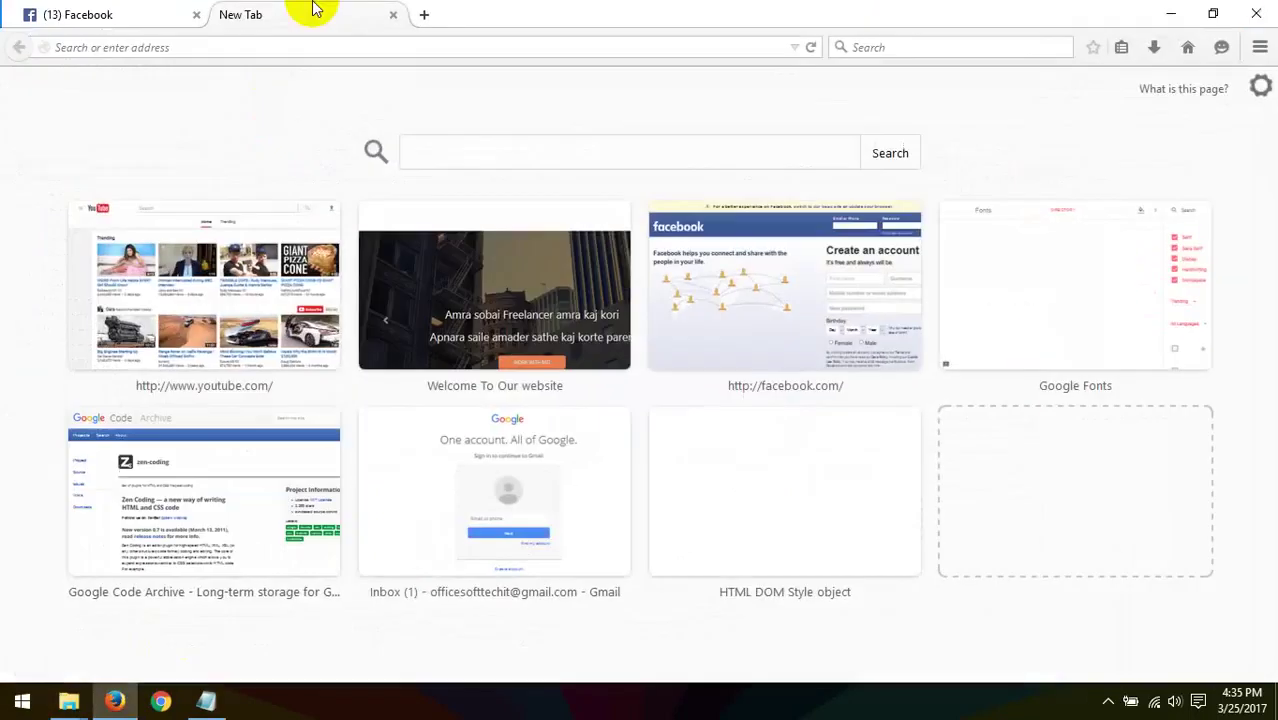
{"action": "left_click", "coordinate": [409, 49]}
{"action": "type", "text": "xampp for windows free do"}
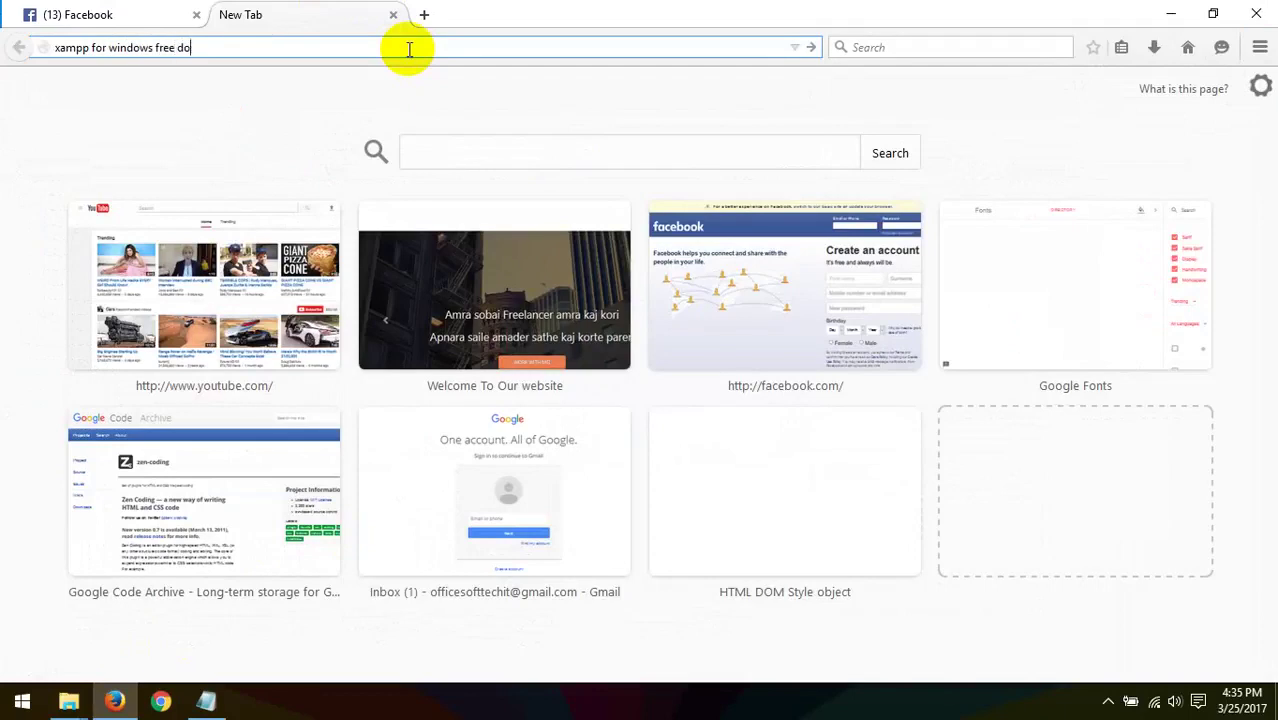
{"action": "type", "text": "ad"}
{"action": "key", "text": "Return"}
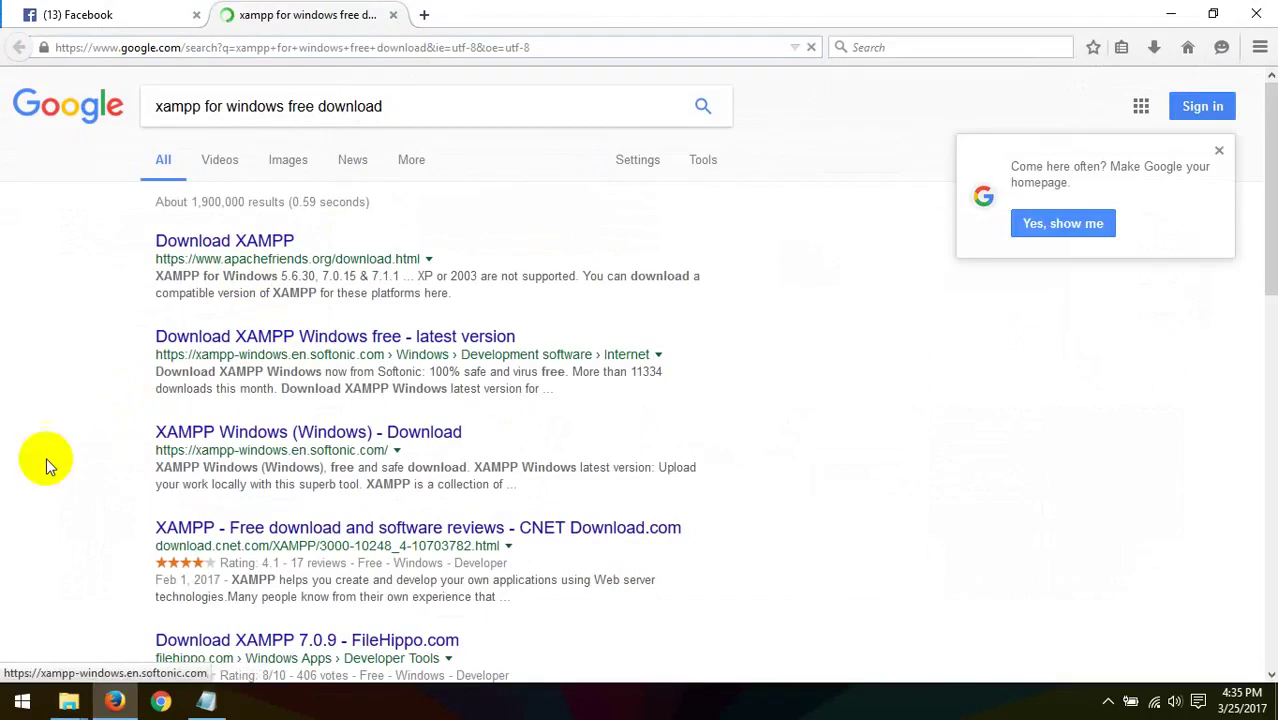
{"action": "scroll", "coordinate": [270, 372], "scroll_direction": "down", "scroll_amount": 4}
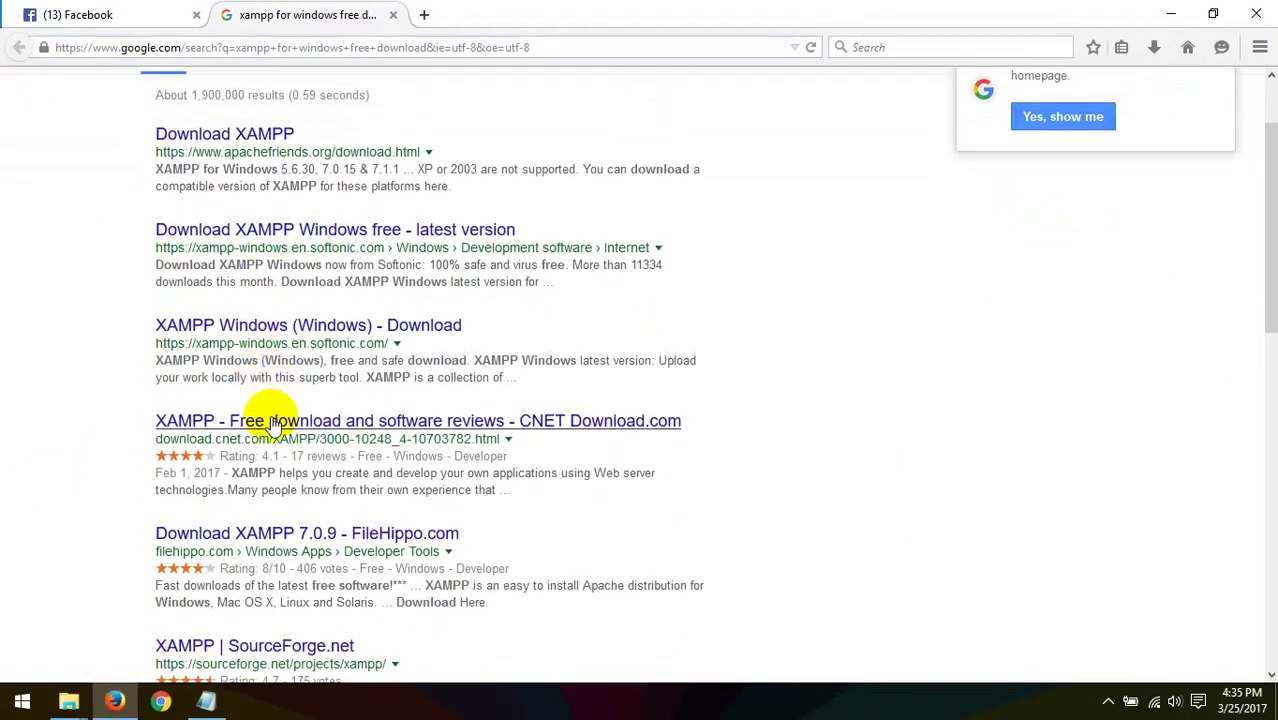
{"action": "left_click", "coordinate": [251, 540]}
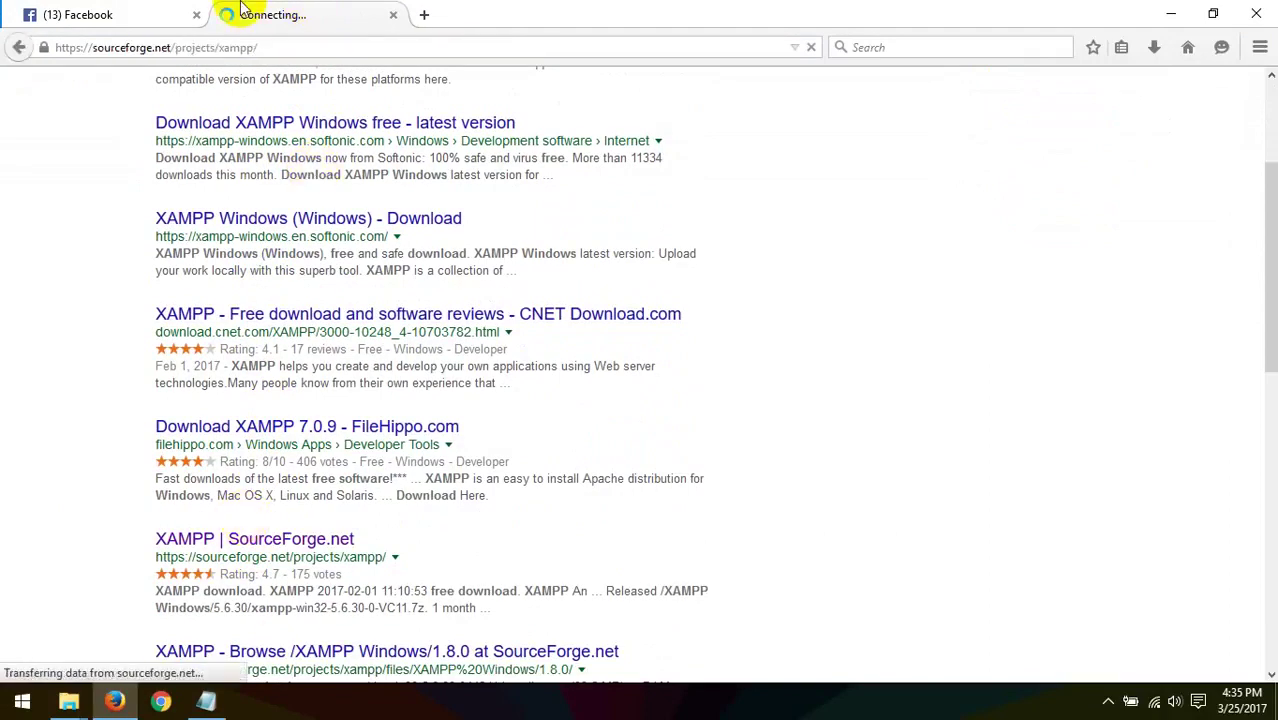
- Clear the open windows from the desktop and launch the XAMPP Control Panel from its desktop shortcut
{"action": "left_click", "coordinate": [68, 700]}
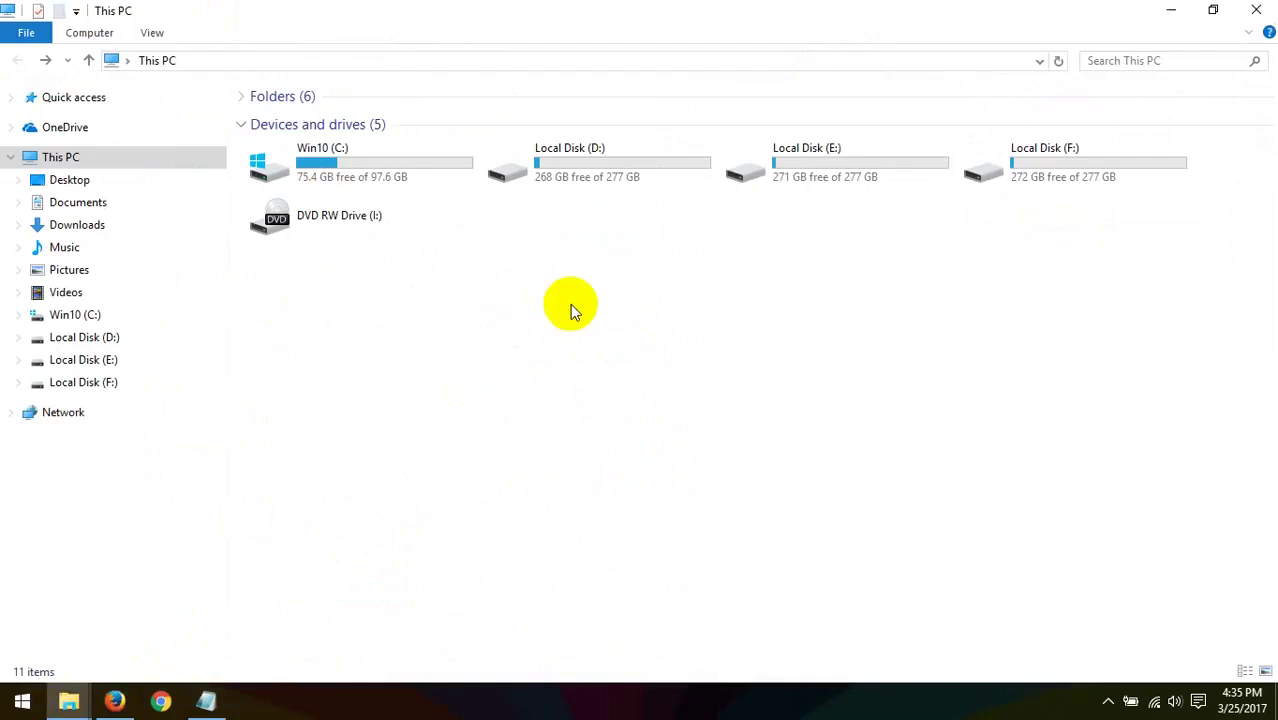
{"action": "left_click", "coordinate": [1171, 10]}
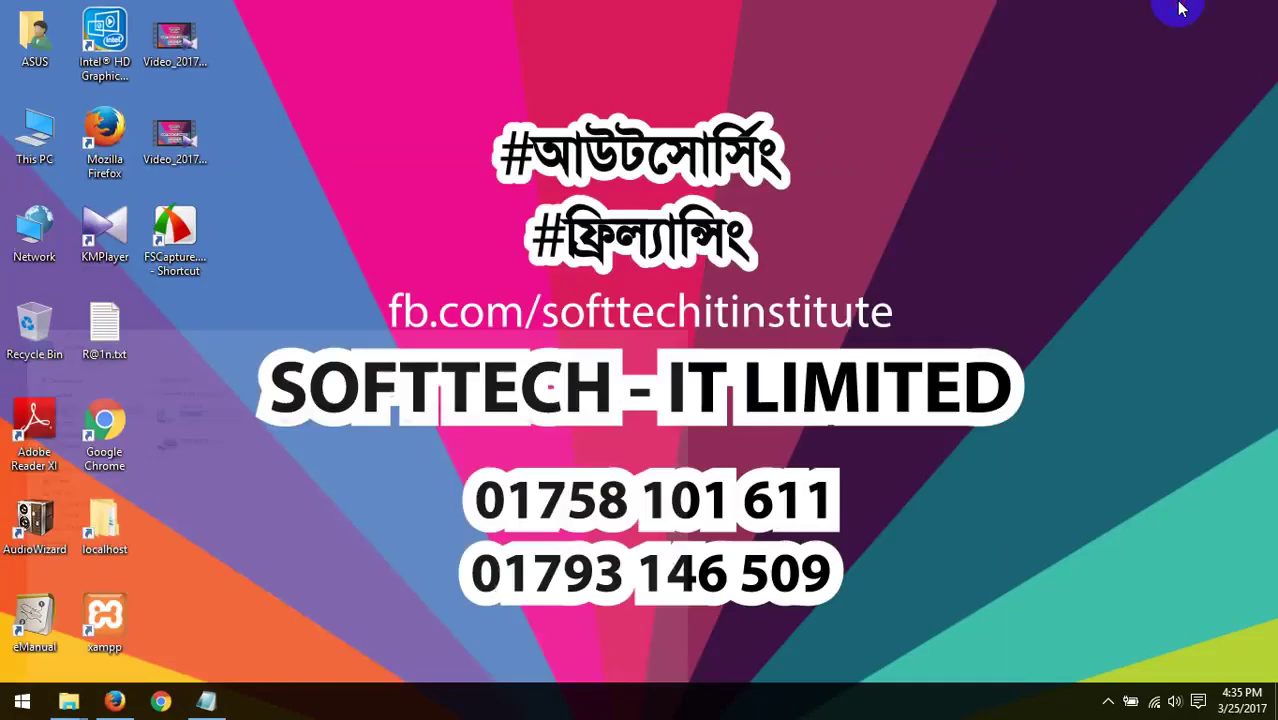
{"action": "double_click", "coordinate": [95, 622]}
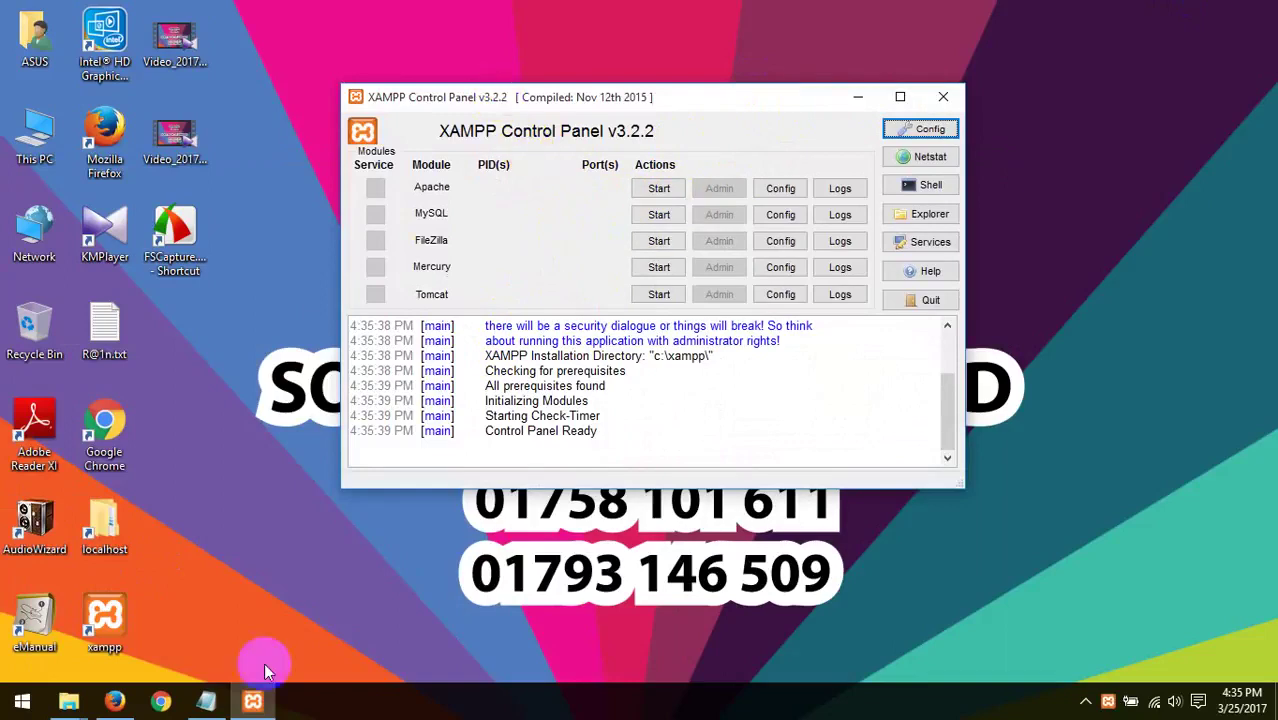
- Return to the SourceForge XAMPP page in Firefox, download the XAMPP installer, save the file, and minimize the browser
{"action": "left_click", "coordinate": [137, 704]}
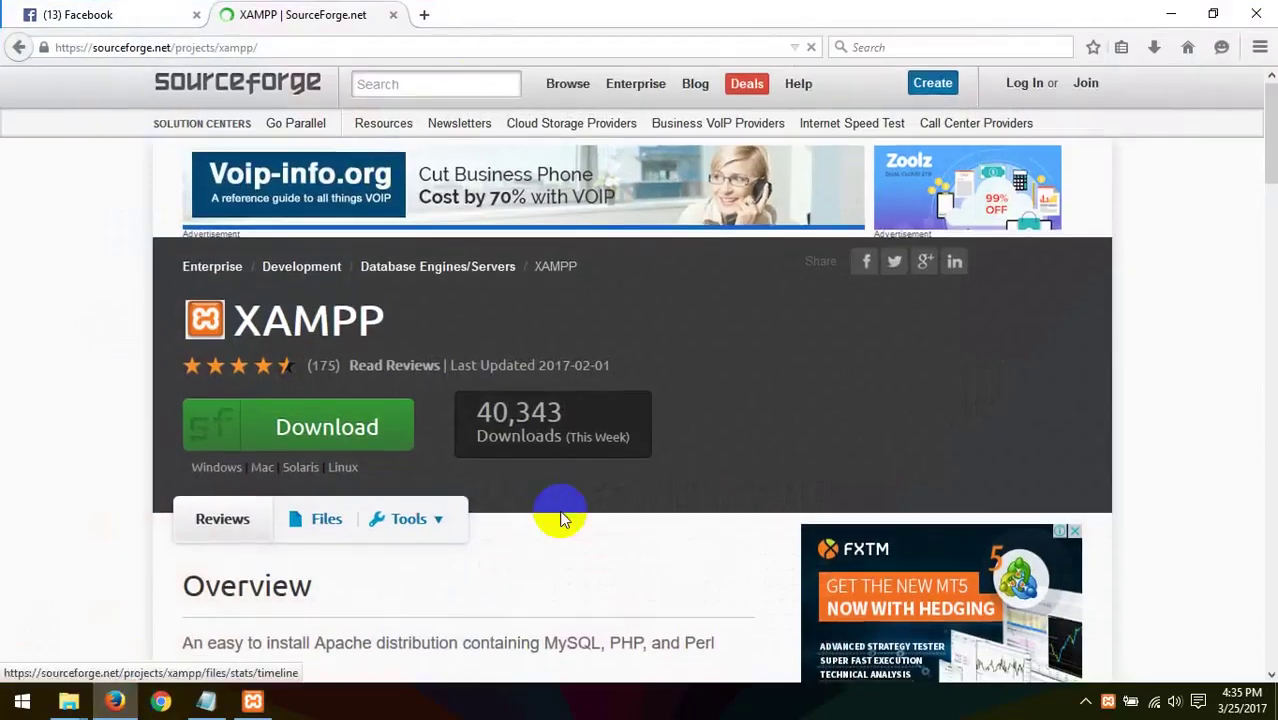
{"action": "scroll", "coordinate": [560, 516], "scroll_direction": "down", "scroll_amount": 3}
{"action": "scroll", "coordinate": [560, 516], "scroll_direction": "up", "scroll_amount": 3}
{"action": "left_click", "coordinate": [345, 445]}
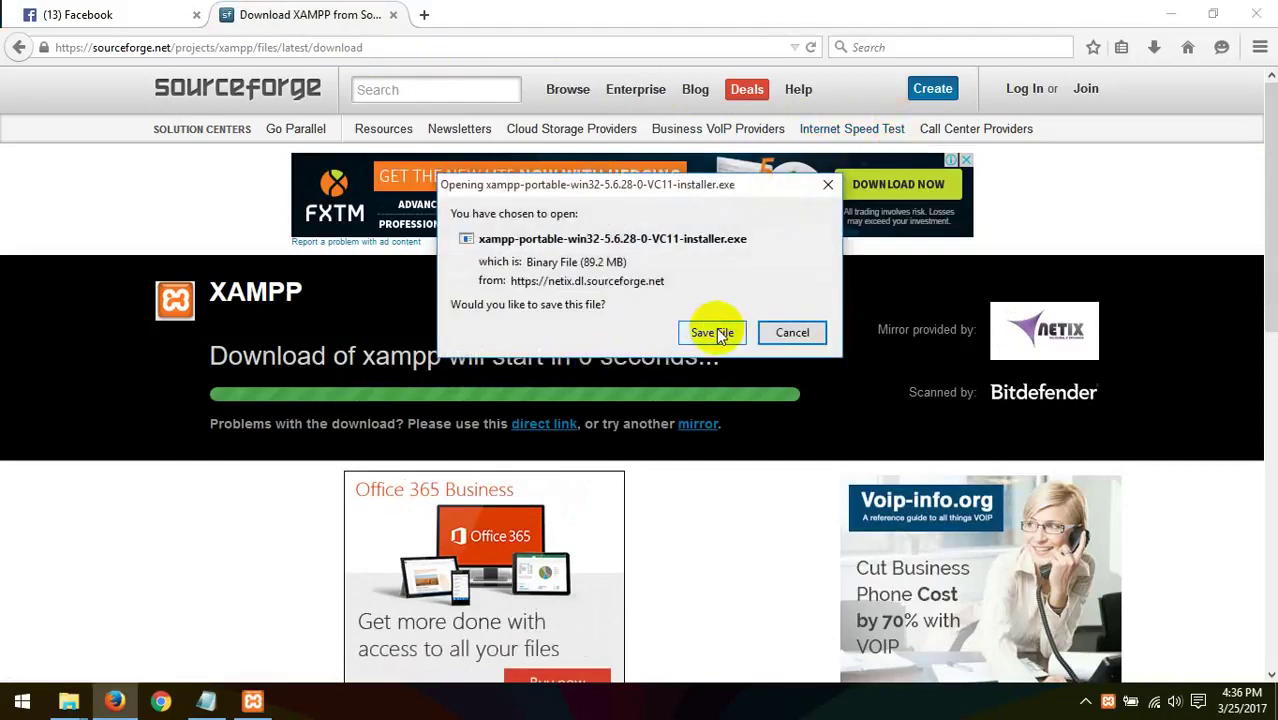
{"action": "left_click", "coordinate": [720, 332]}
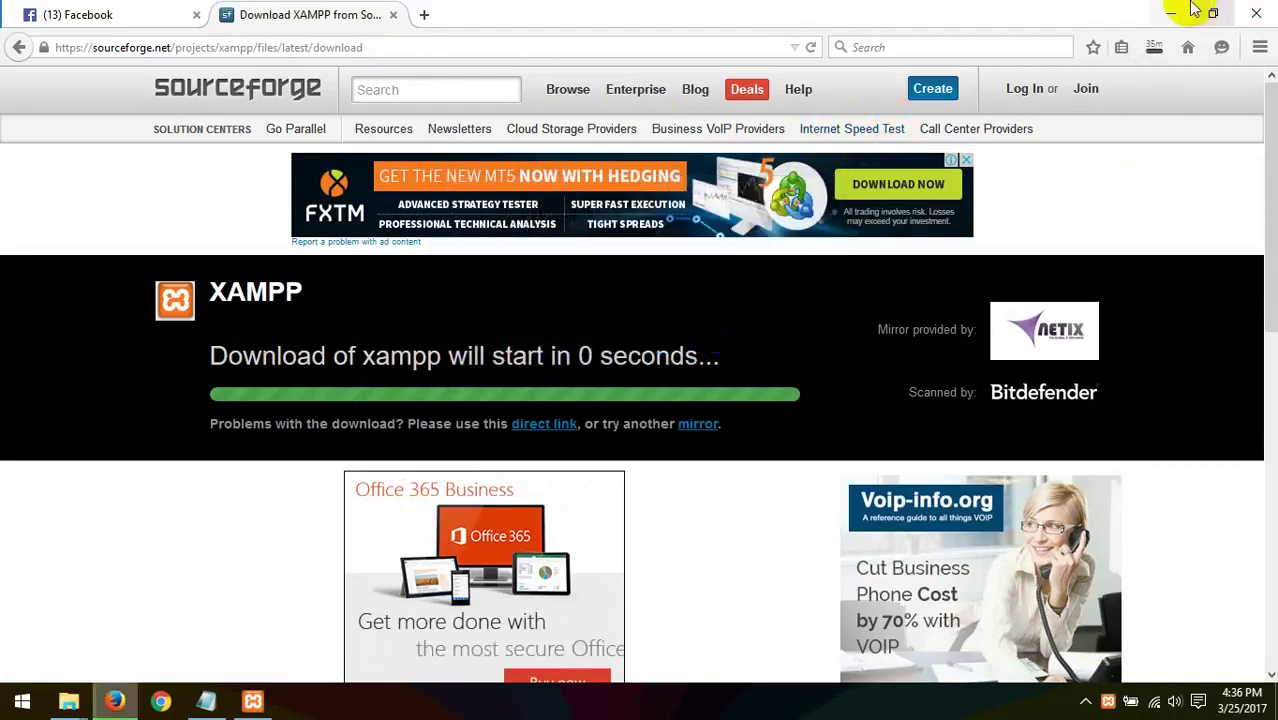
{"action": "left_click", "coordinate": [1256, 14]}
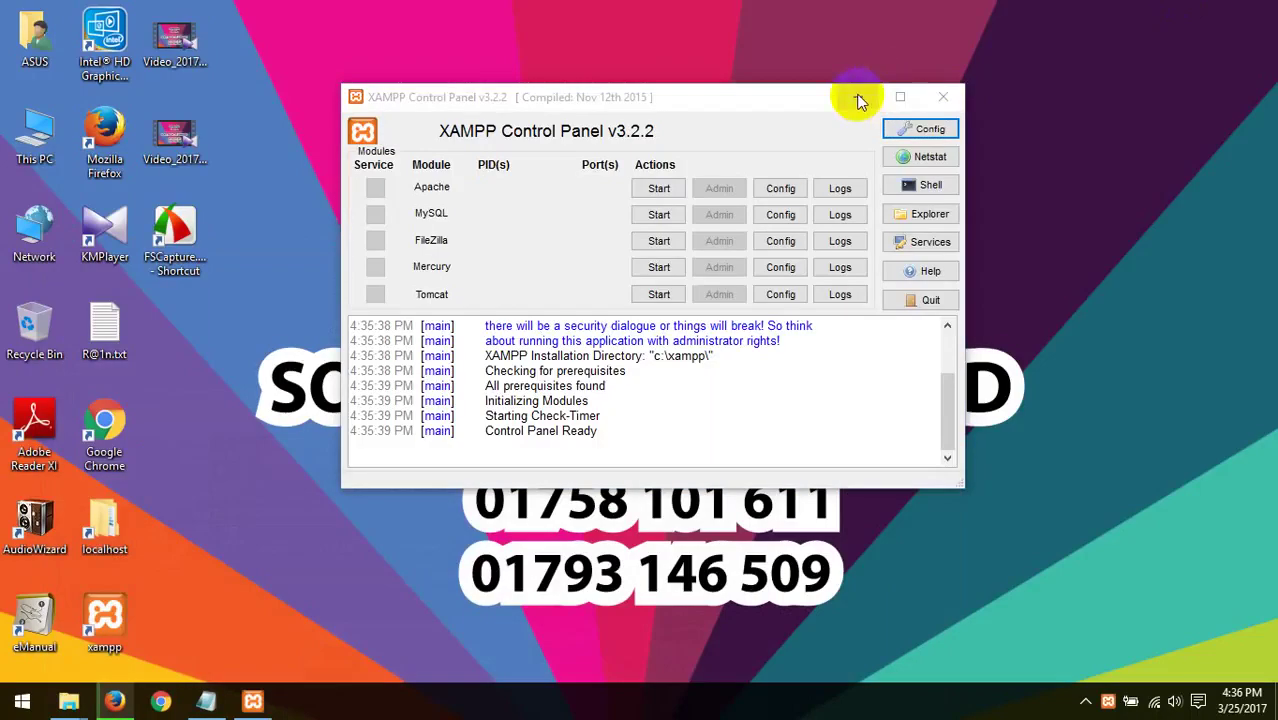
{"action": "left_click", "coordinate": [572, 106]}
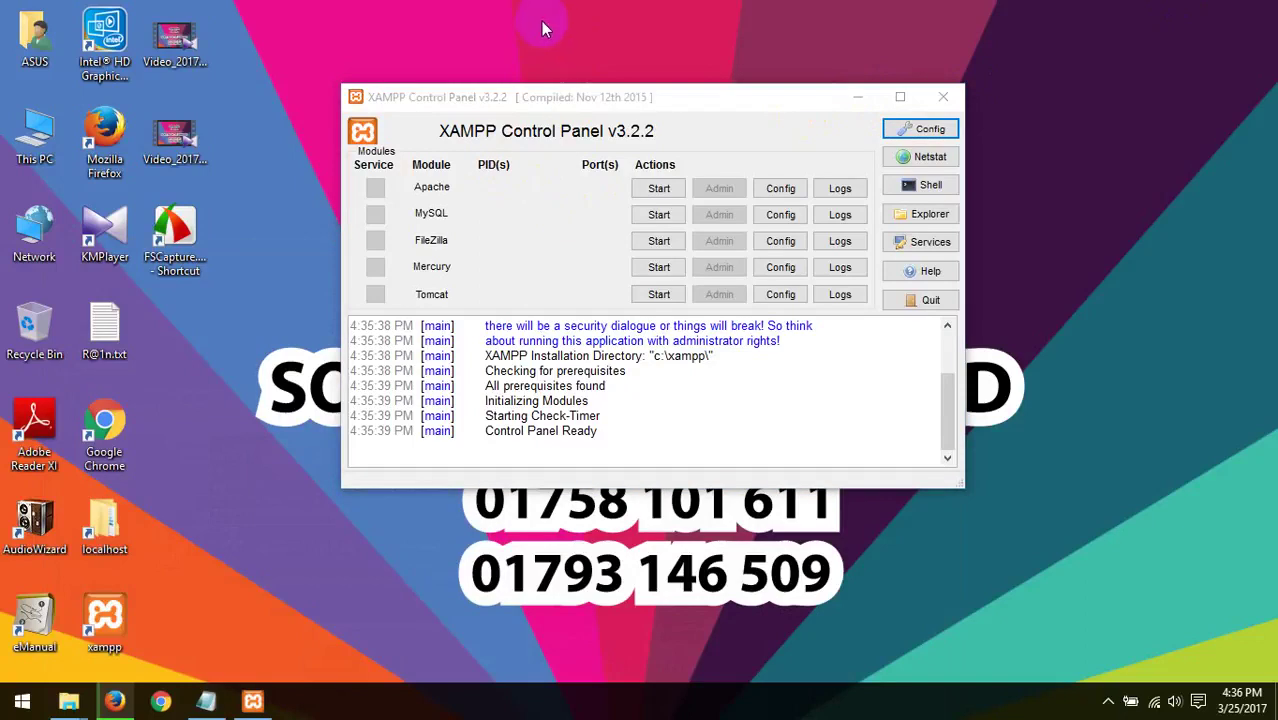
{"action": "left_click", "coordinate": [680, 112]}
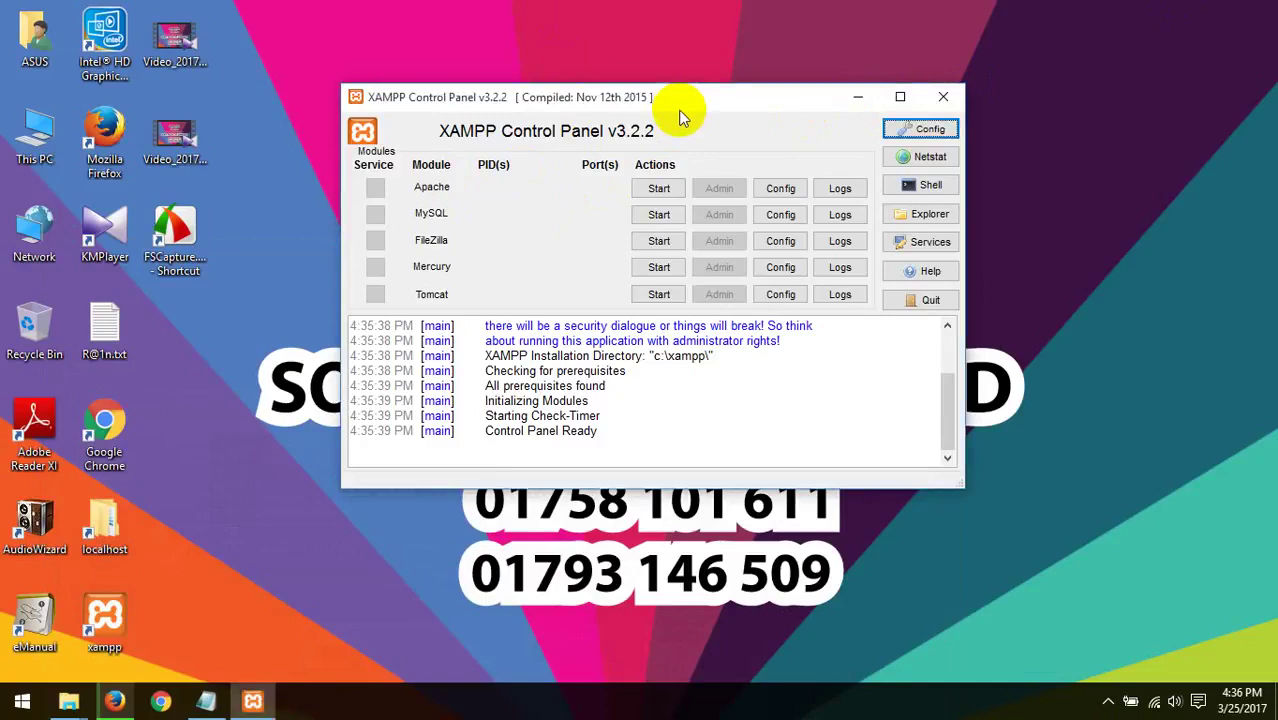
{"action": "left_click", "coordinate": [680, 112]}
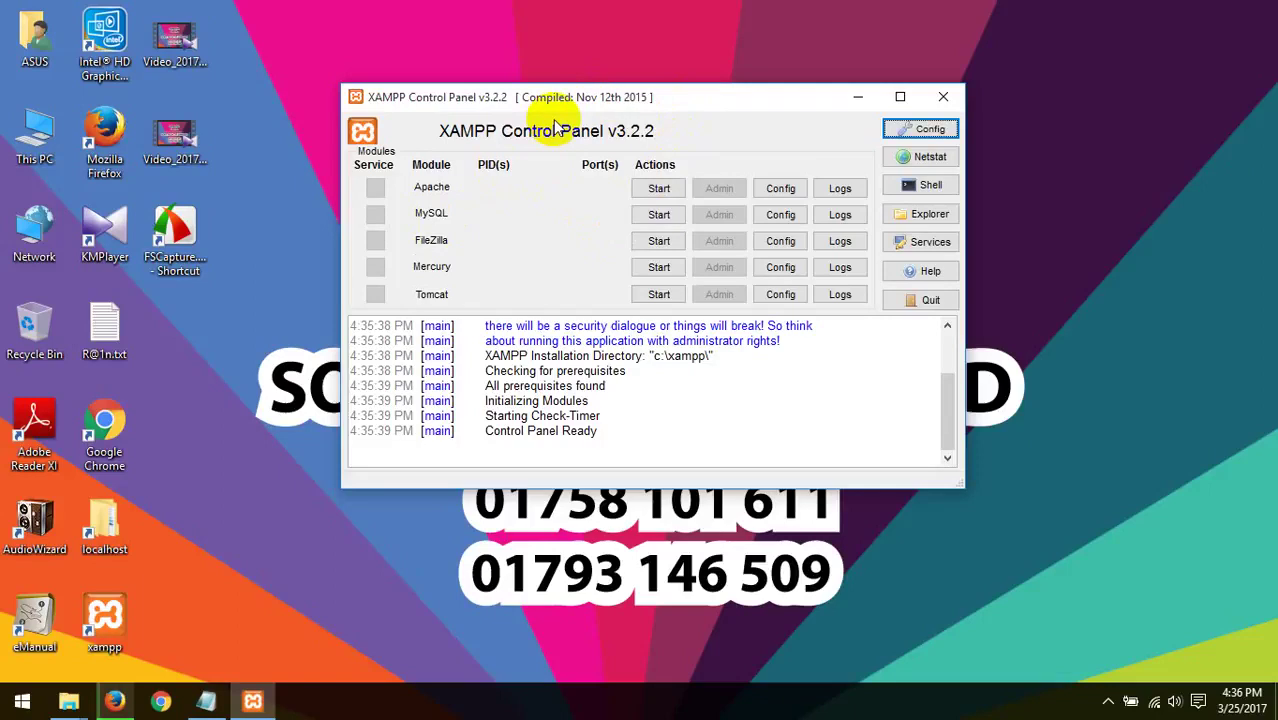
- Replace the SourceForge tab in Firefox with a blank new tab, and minimize both the browser and the XAMPP Control Panel
{"action": "left_click", "coordinate": [114, 700]}
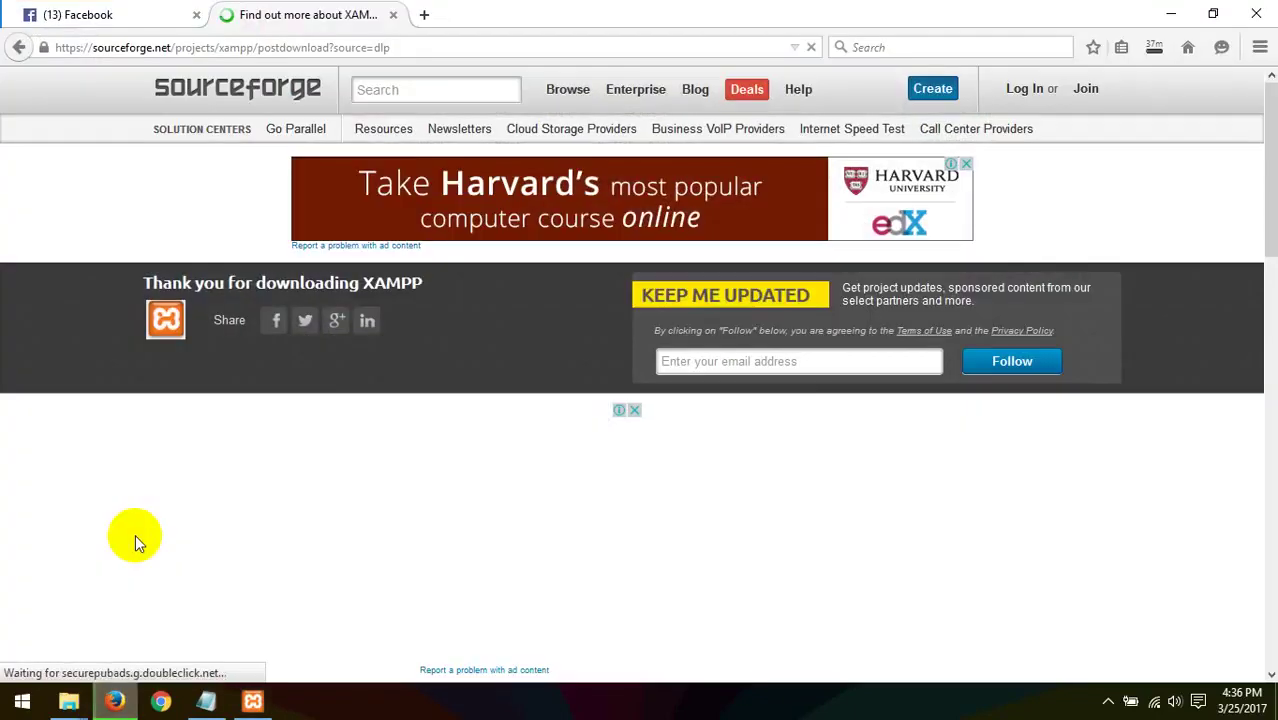
{"action": "left_click", "coordinate": [394, 15]}
{"action": "left_click", "coordinate": [226, 12]}
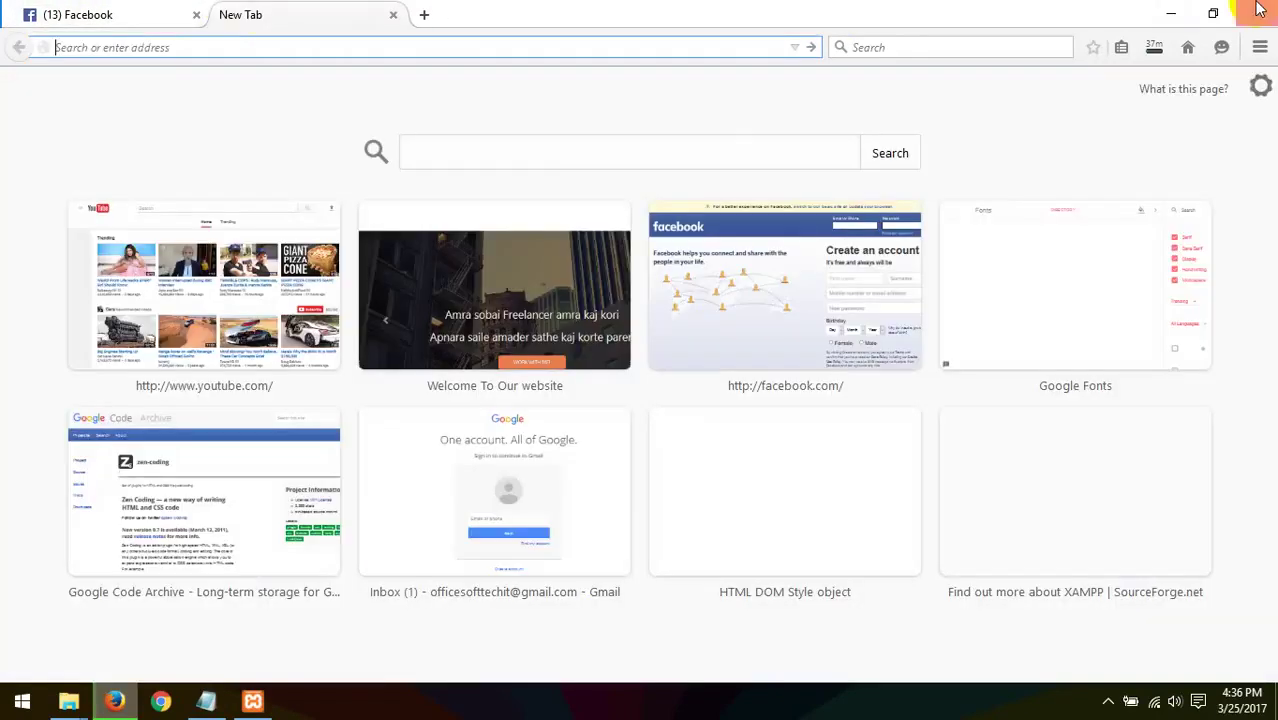
{"action": "left_click", "coordinate": [1175, 12]}
{"action": "left_click", "coordinate": [878, 102]}
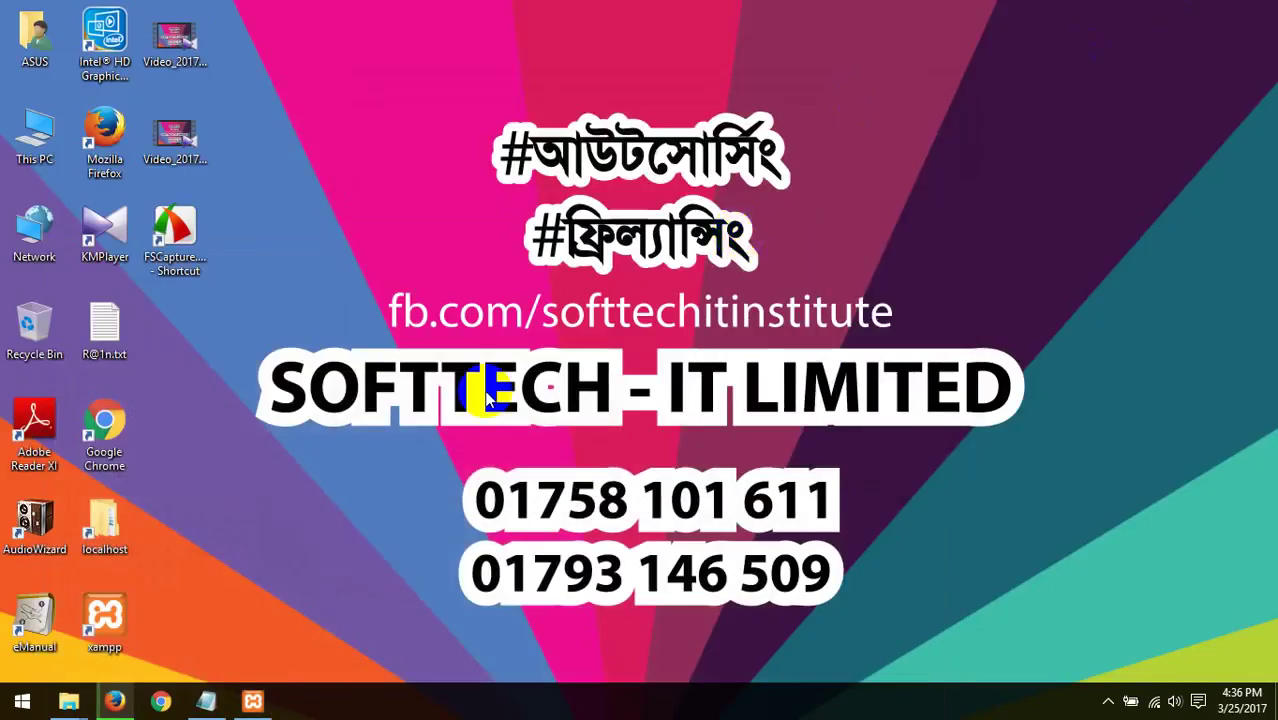
- Open This PC in a maximized window and browse to the xampp folder on the Win10 (C:) drive
{"action": "double_click", "coordinate": [34, 135]}
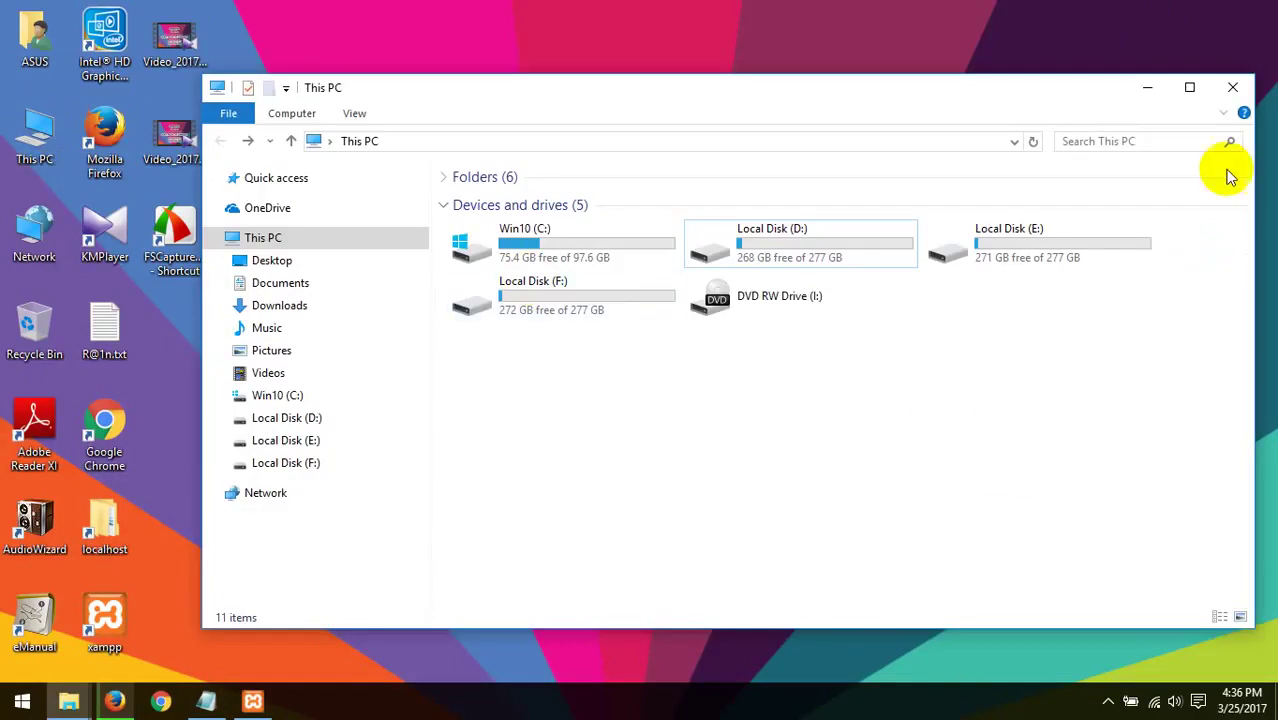
{"action": "left_click", "coordinate": [1190, 87]}
{"action": "left_click", "coordinate": [384, 184]}
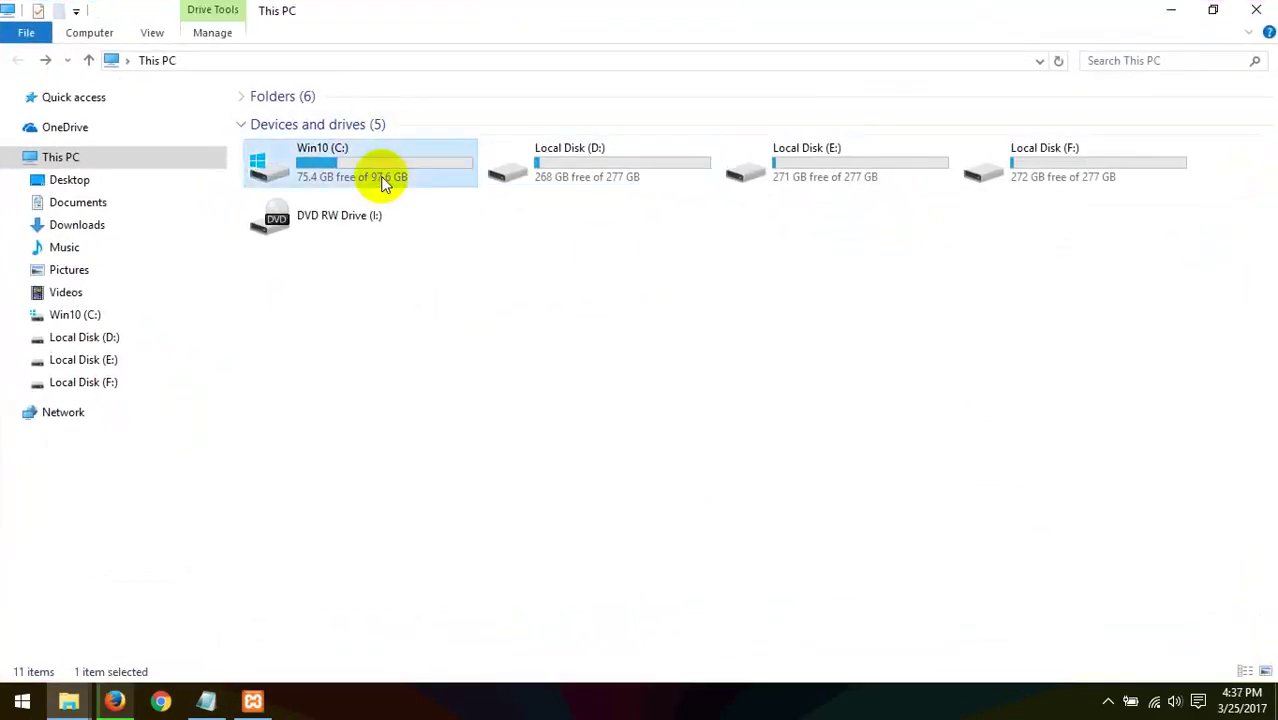
{"action": "double_click", "coordinate": [438, 165]}
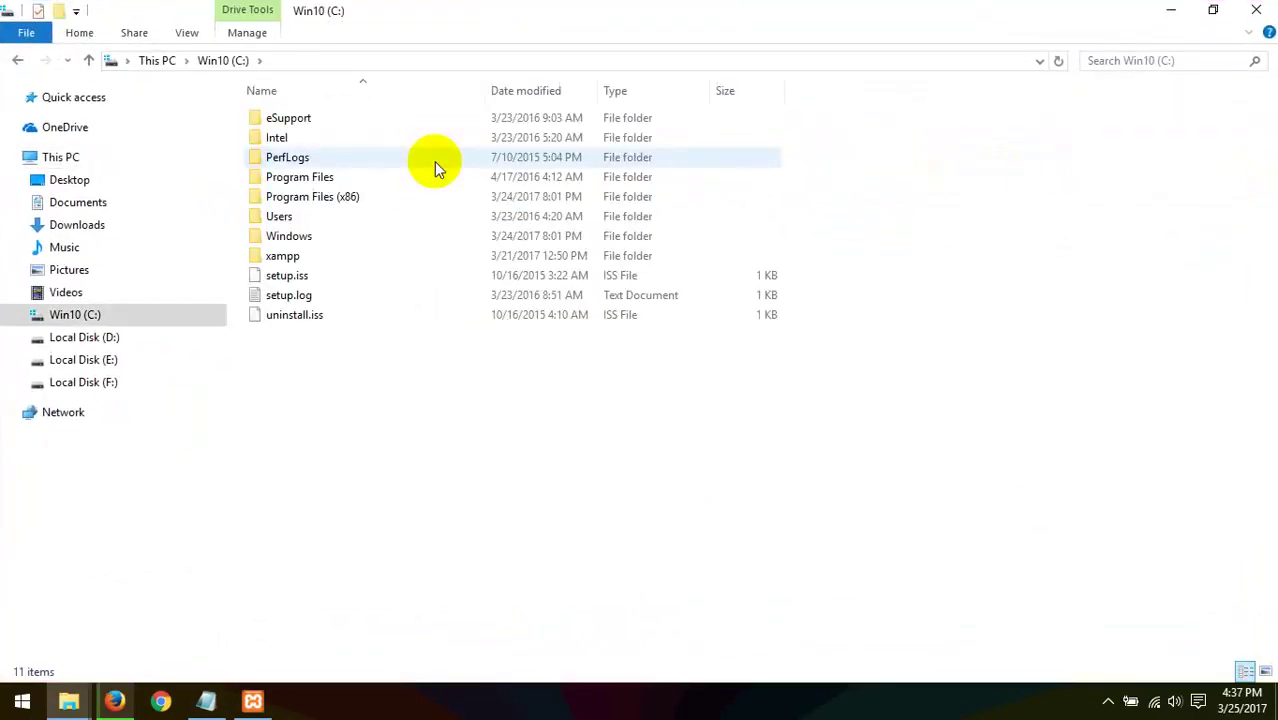
{"action": "double_click", "coordinate": [309, 257]}
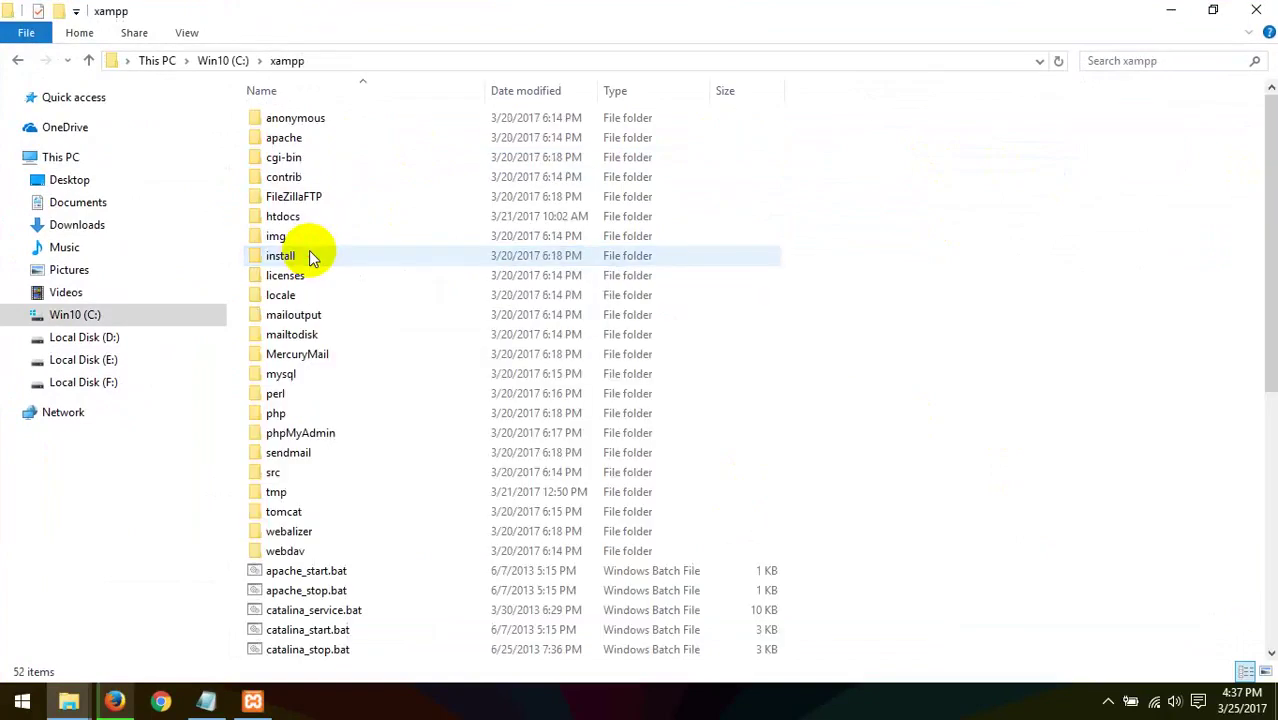
{"action": "left_click", "coordinate": [17, 60]}
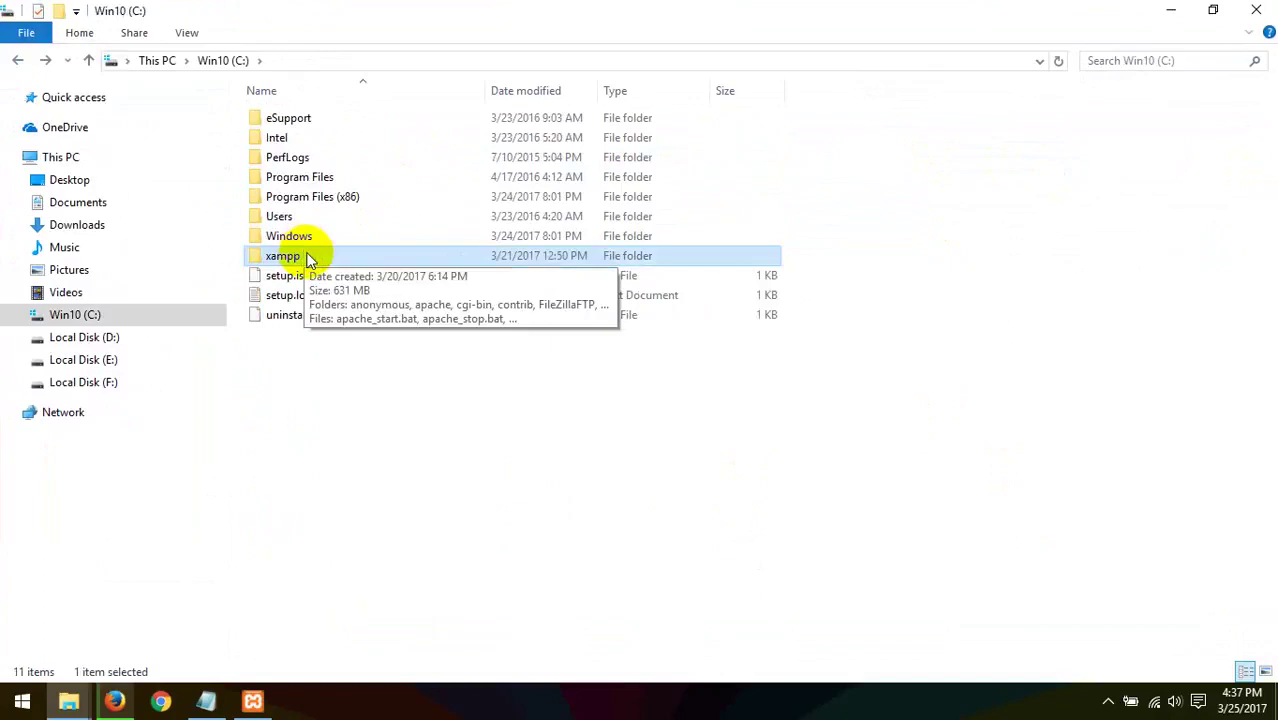
{"action": "double_click", "coordinate": [307, 257]}
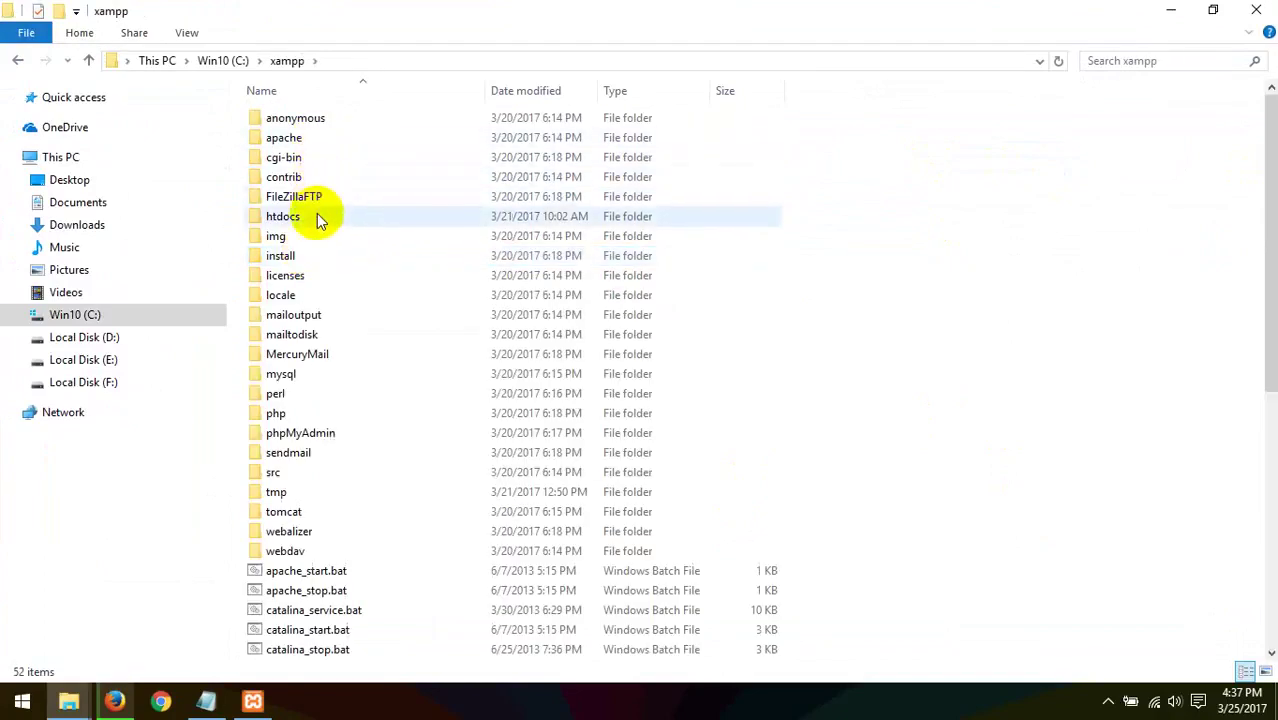
{"action": "left_click", "coordinate": [115, 701]}
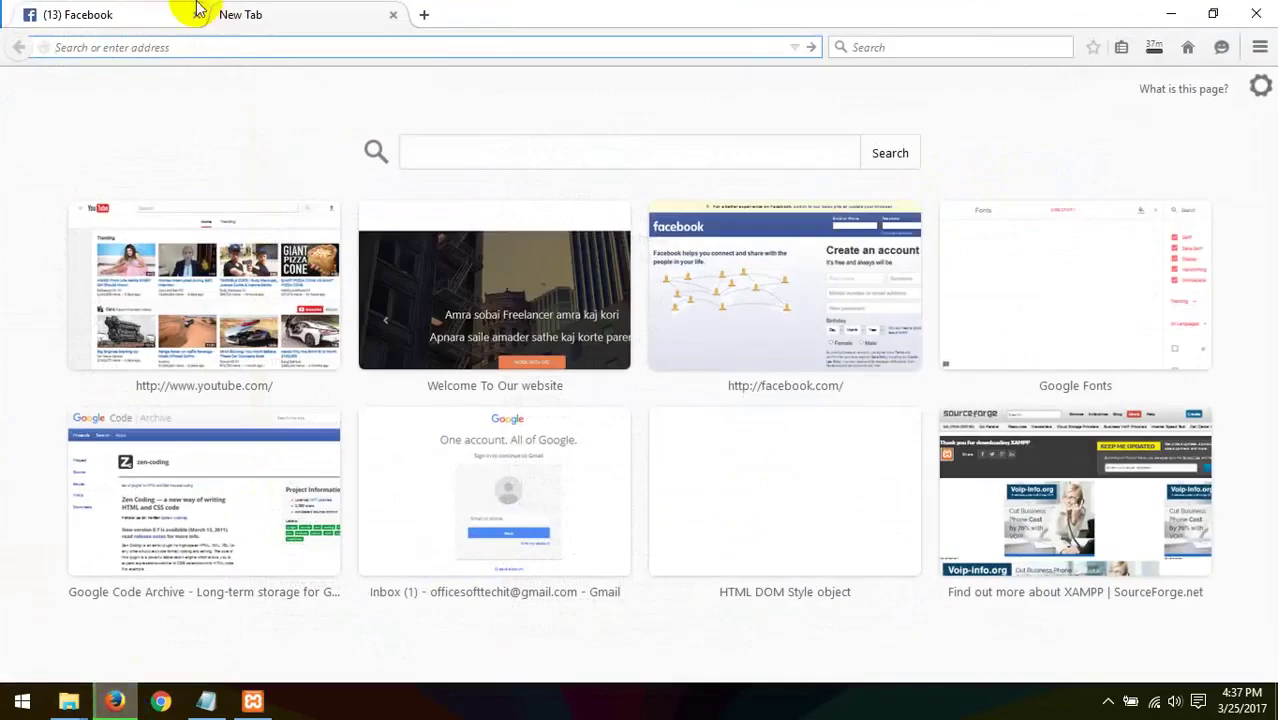
{"action": "left_click", "coordinate": [244, 703]}
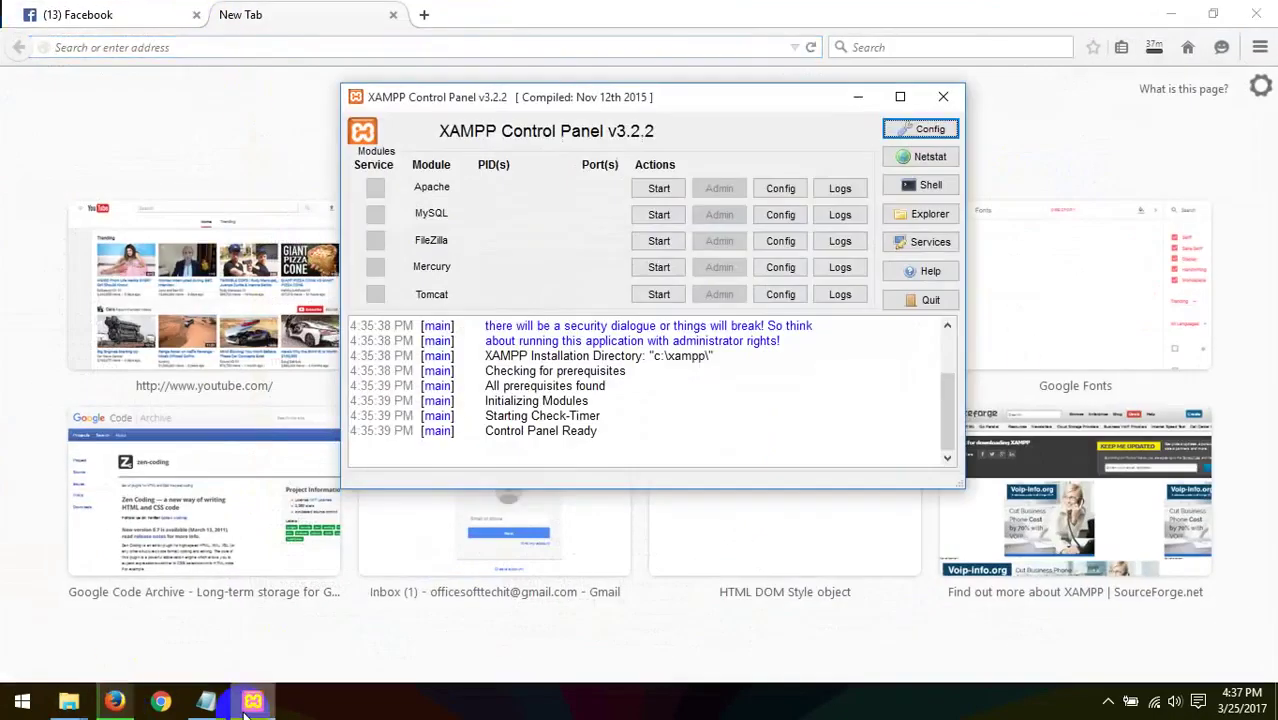
{"action": "left_click", "coordinate": [247, 703]}
- Return to the xampp folder in File Explorer and open its htdocs folder
{"action": "left_click", "coordinate": [69, 701]}
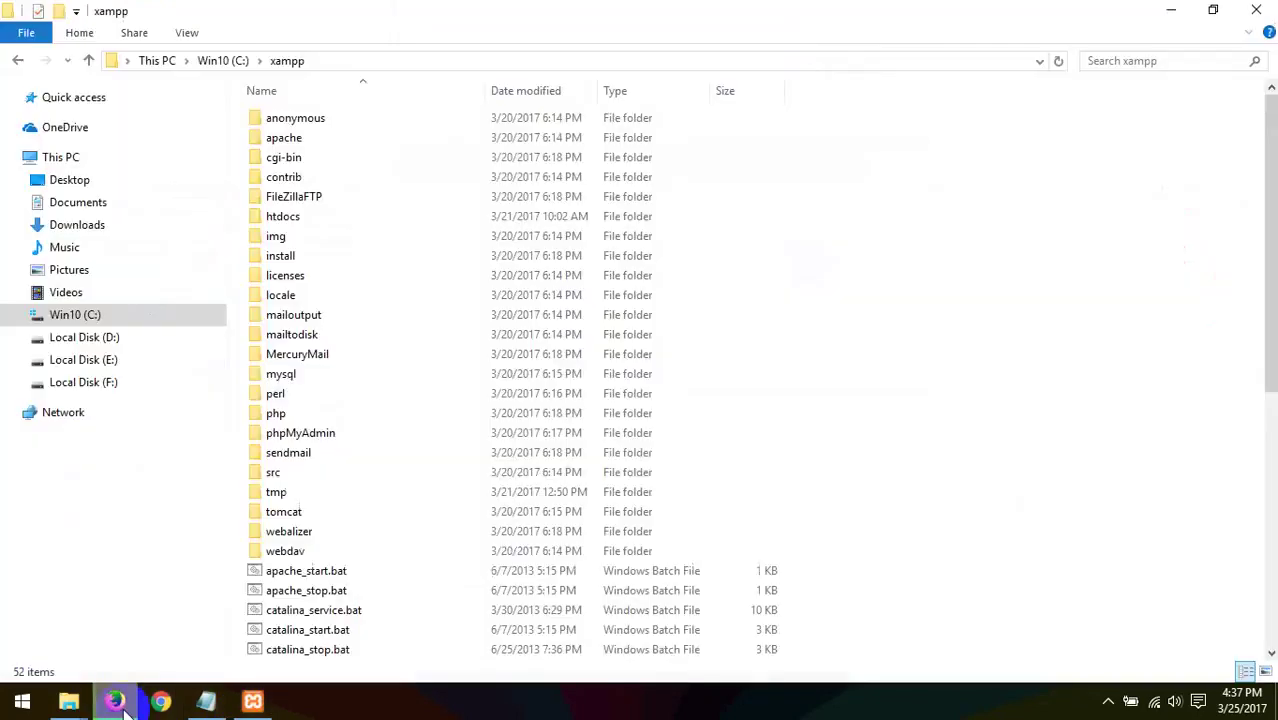
{"action": "double_click", "coordinate": [288, 217]}
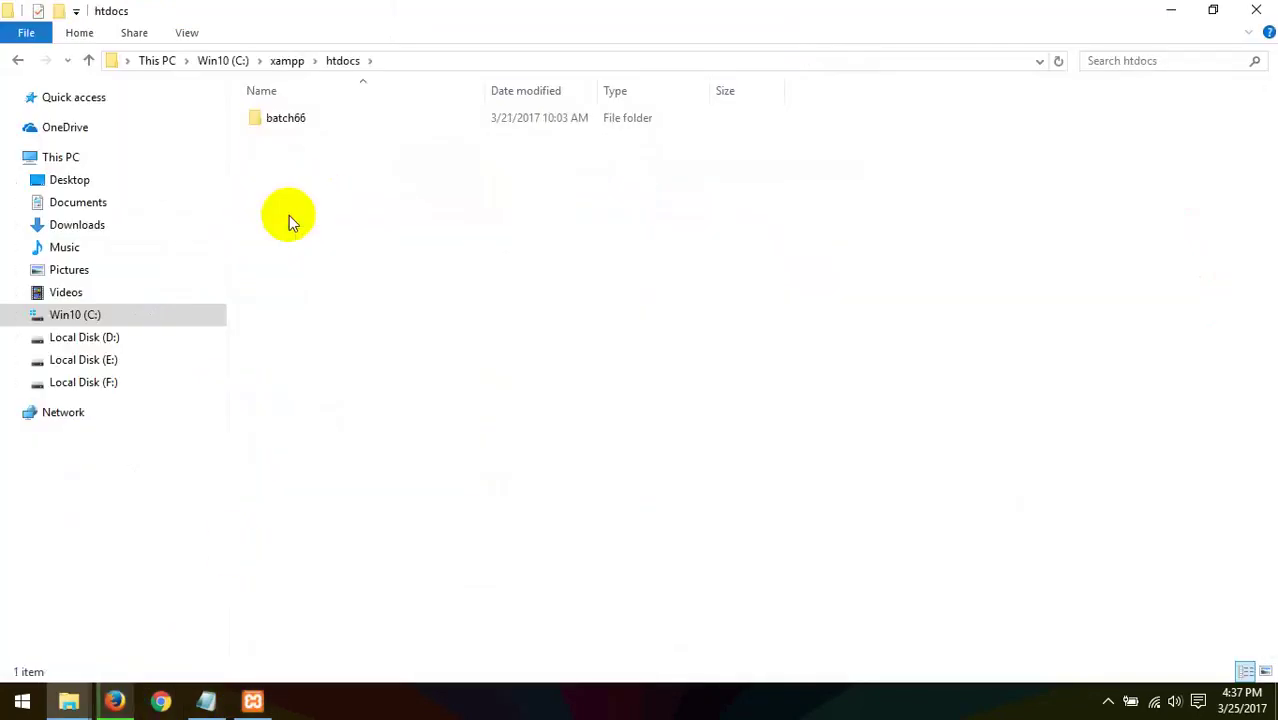
{"action": "left_click", "coordinate": [16, 61]}
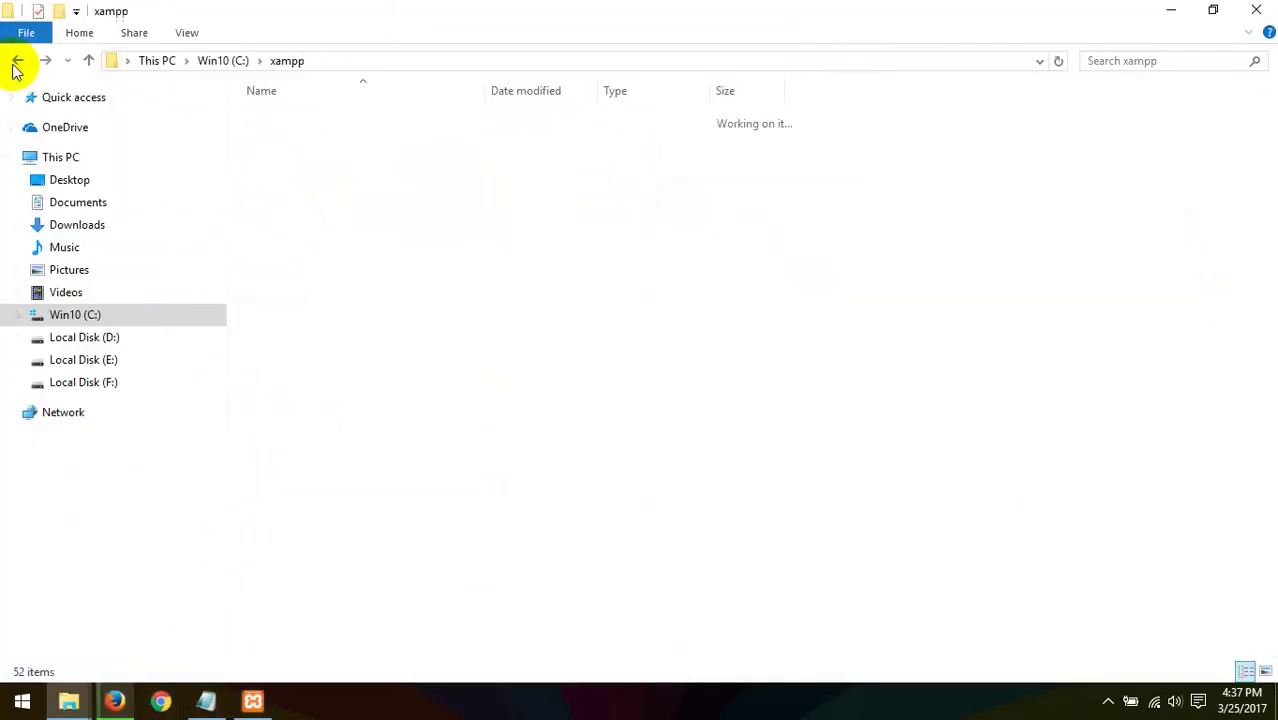
{"action": "double_click", "coordinate": [330, 218]}
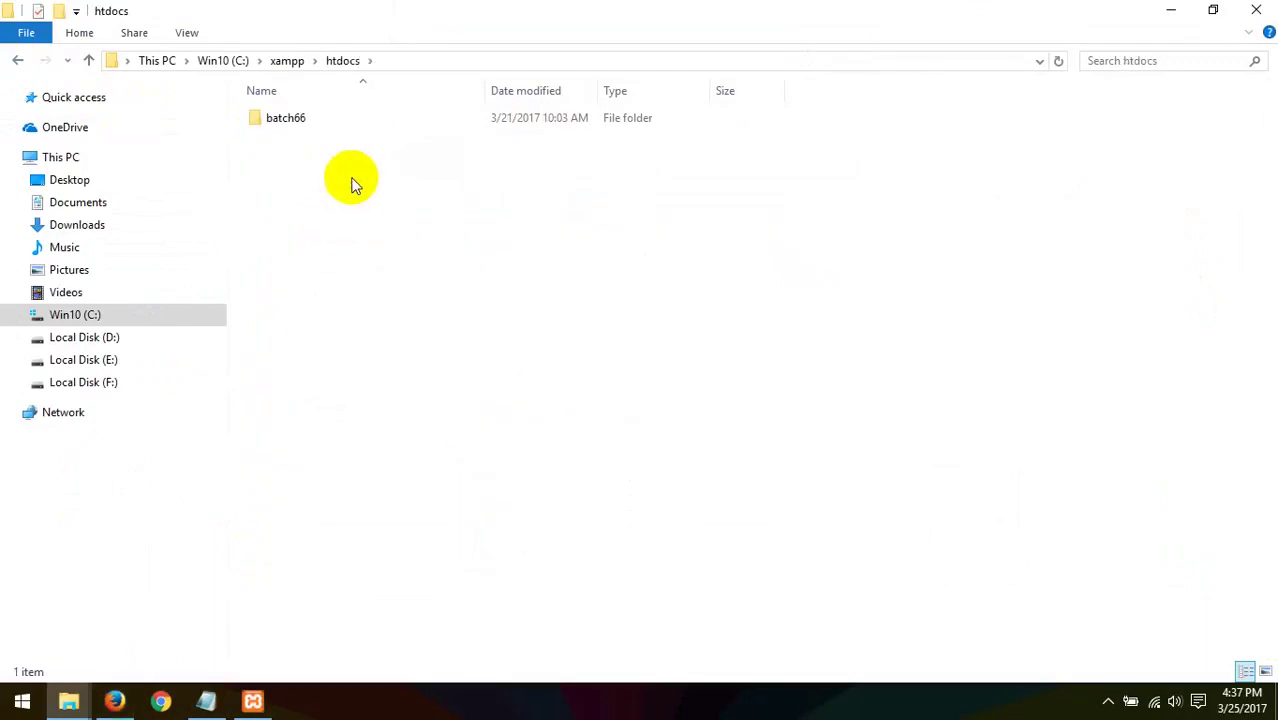
- Create a new folder named batch80 inside htdocs and open it
{"action": "right_click", "coordinate": [357, 189]}
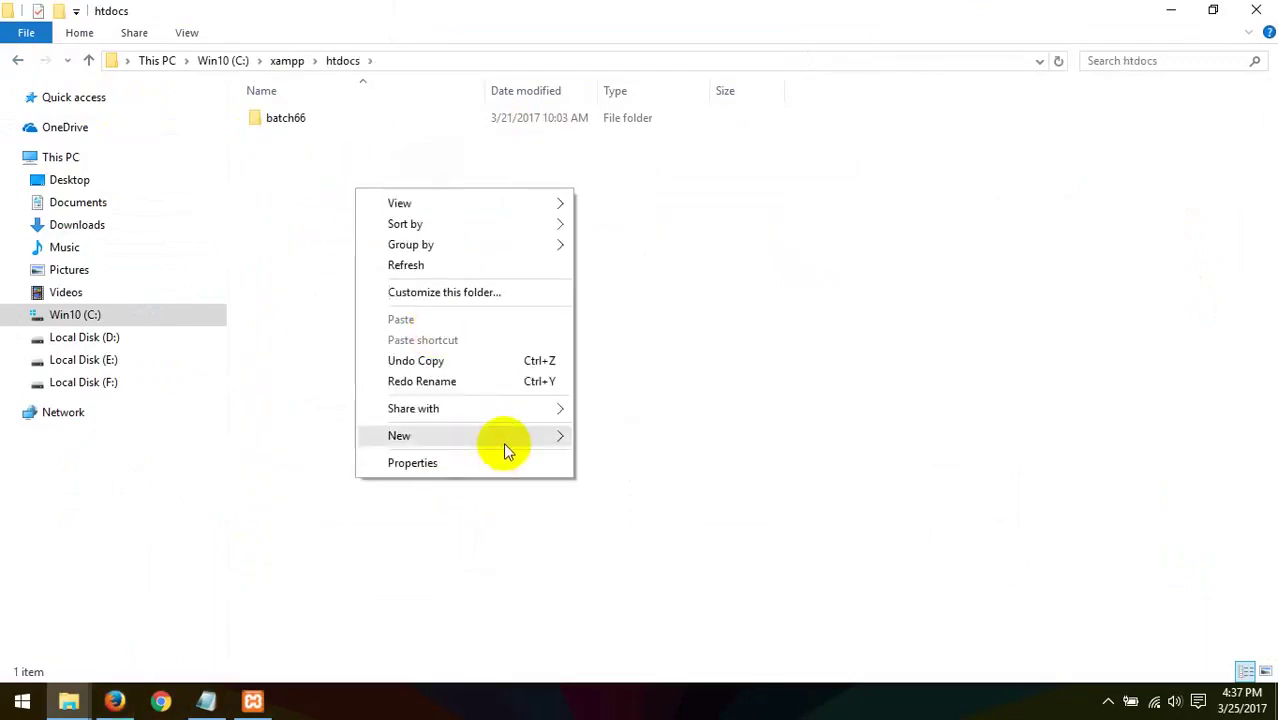
{"action": "mouse_move", "coordinate": [503, 442]}
{"action": "left_click", "coordinate": [639, 165]}
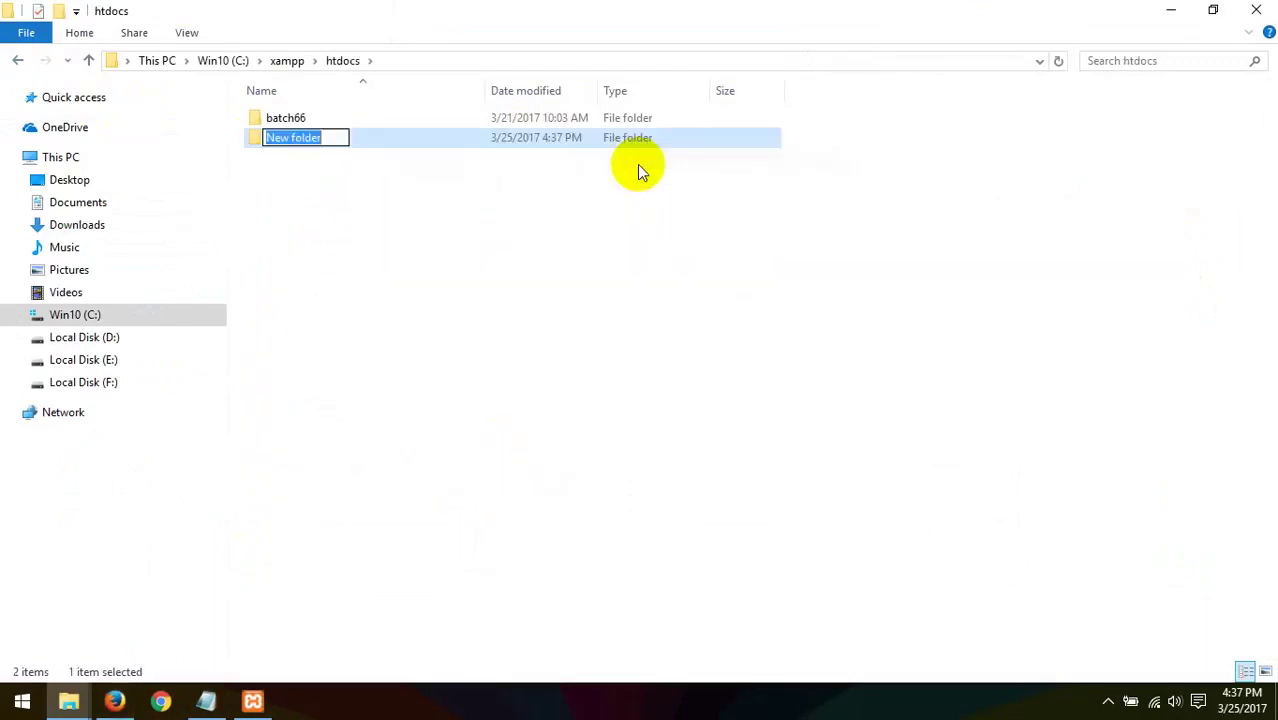
{"action": "type", "text": "bat"}
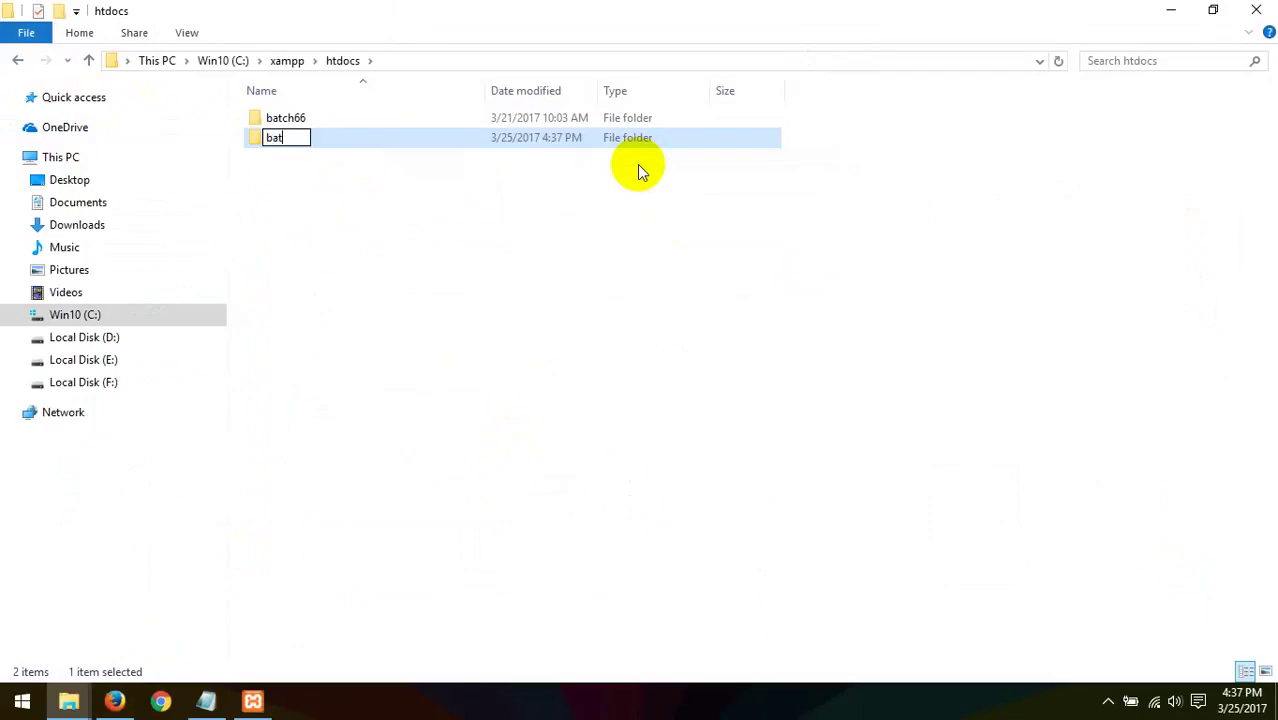
{"action": "type", "text": "ch80"}
{"action": "key", "text": "Return"}
{"action": "key", "text": "Return"}
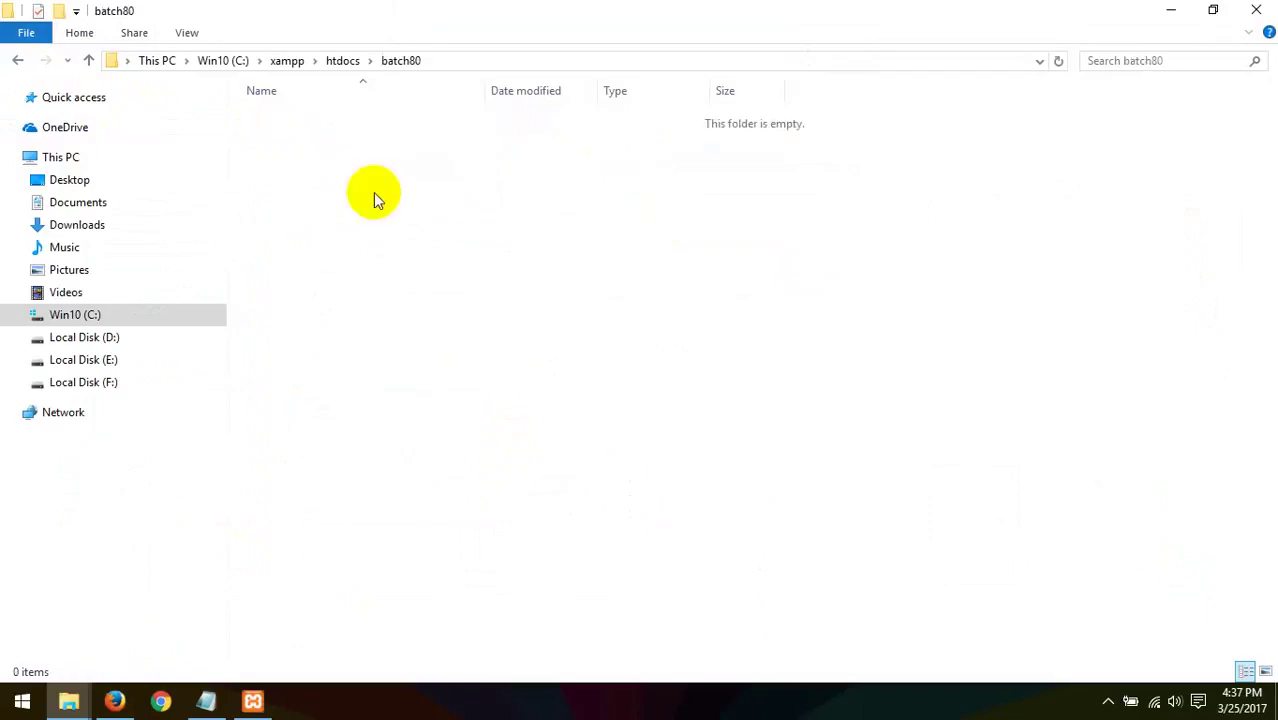
- Switch to Firefox and load localhost/batch80
{"action": "left_click", "coordinate": [113, 700]}
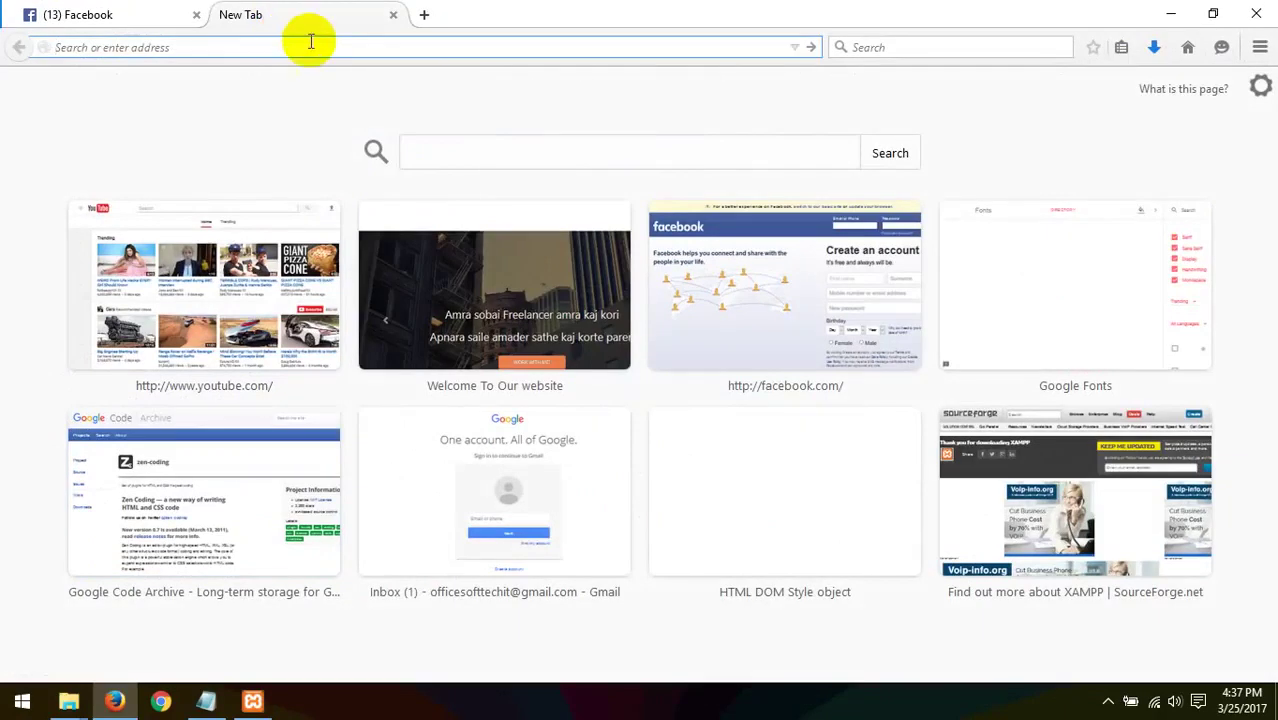
{"action": "type", "text": "lo"}
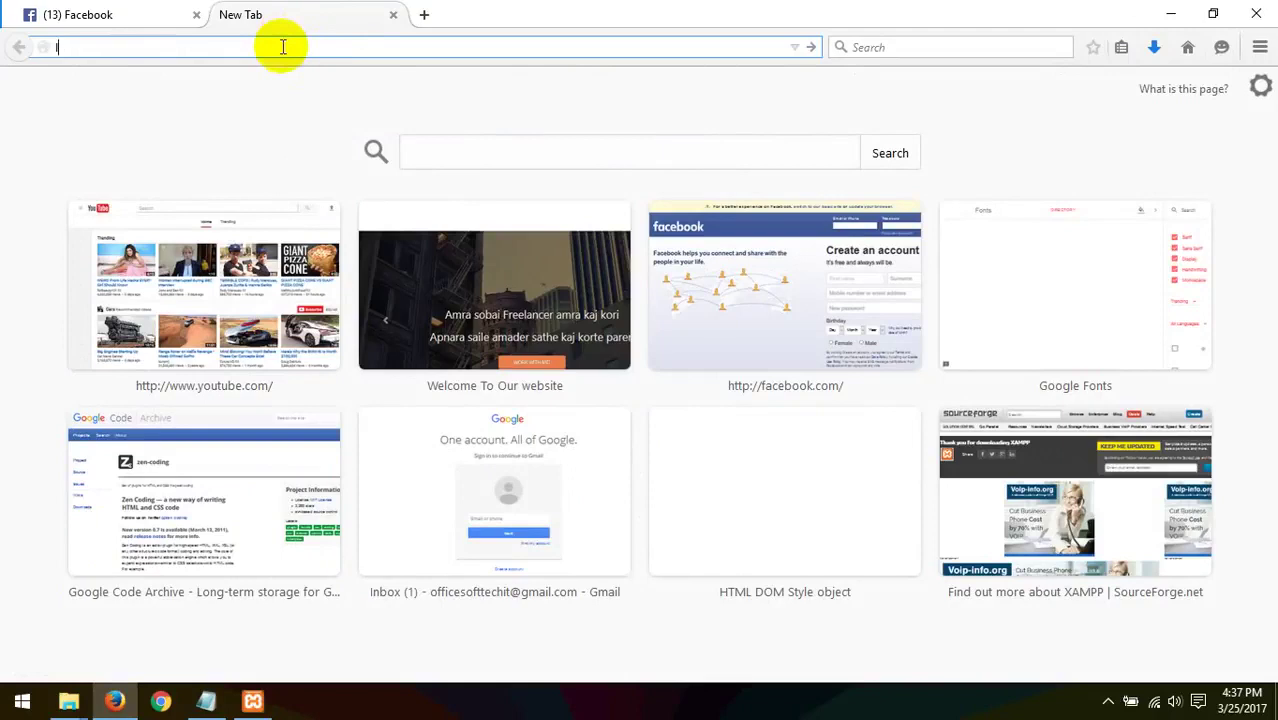
{"action": "type", "text": "calshot"}
{"action": "key", "text": "BackSpace"}
{"action": "key", "text": "BackSpace"}
{"action": "key", "text": "BackSpace"}
{"action": "key", "text": "Return"}
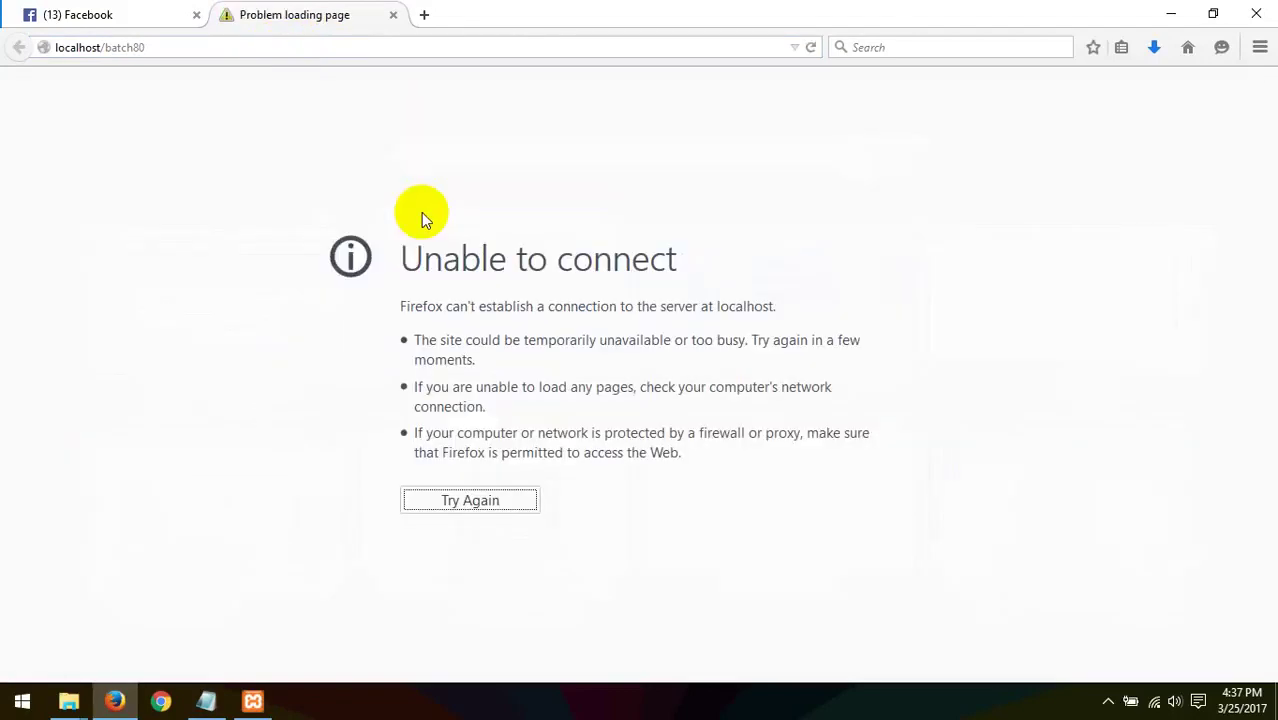
{"action": "left_click_drag", "start_coordinate": [423, 262], "coordinate": [680, 268]}
{"action": "left_click", "coordinate": [730, 302]}
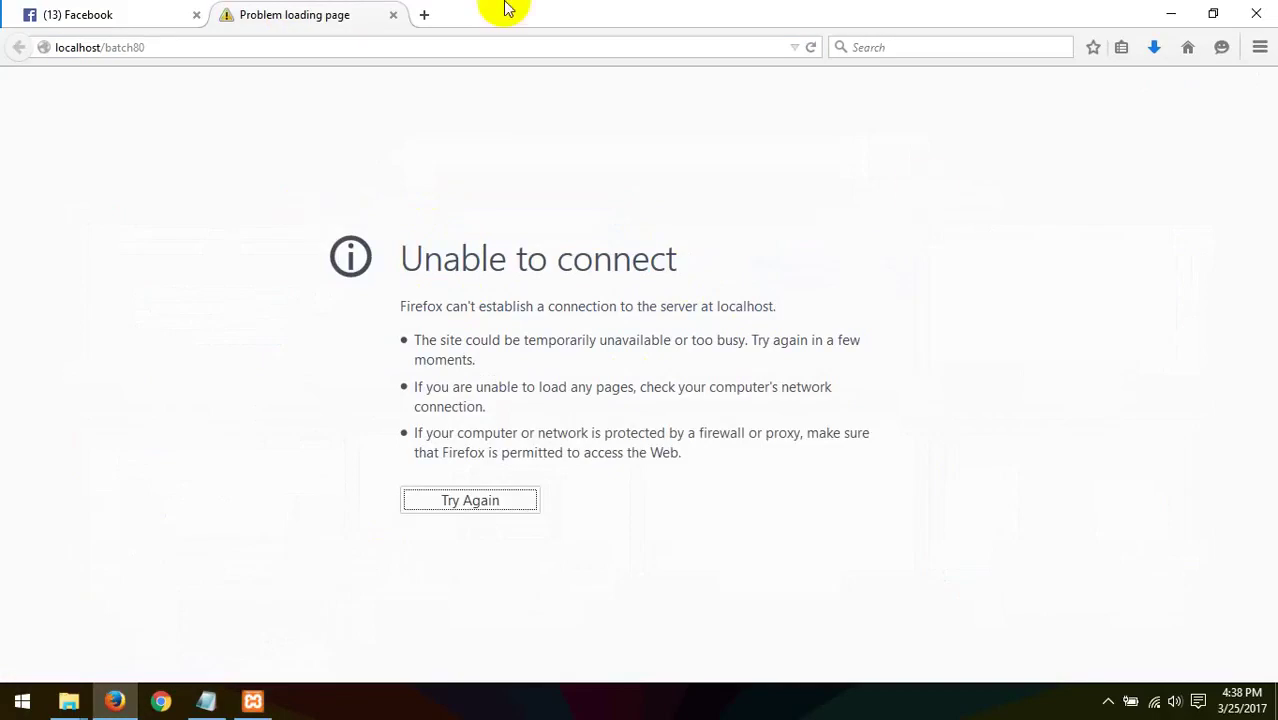
{"action": "left_click", "coordinate": [394, 46]}
{"action": "left_click", "coordinate": [535, 243]}
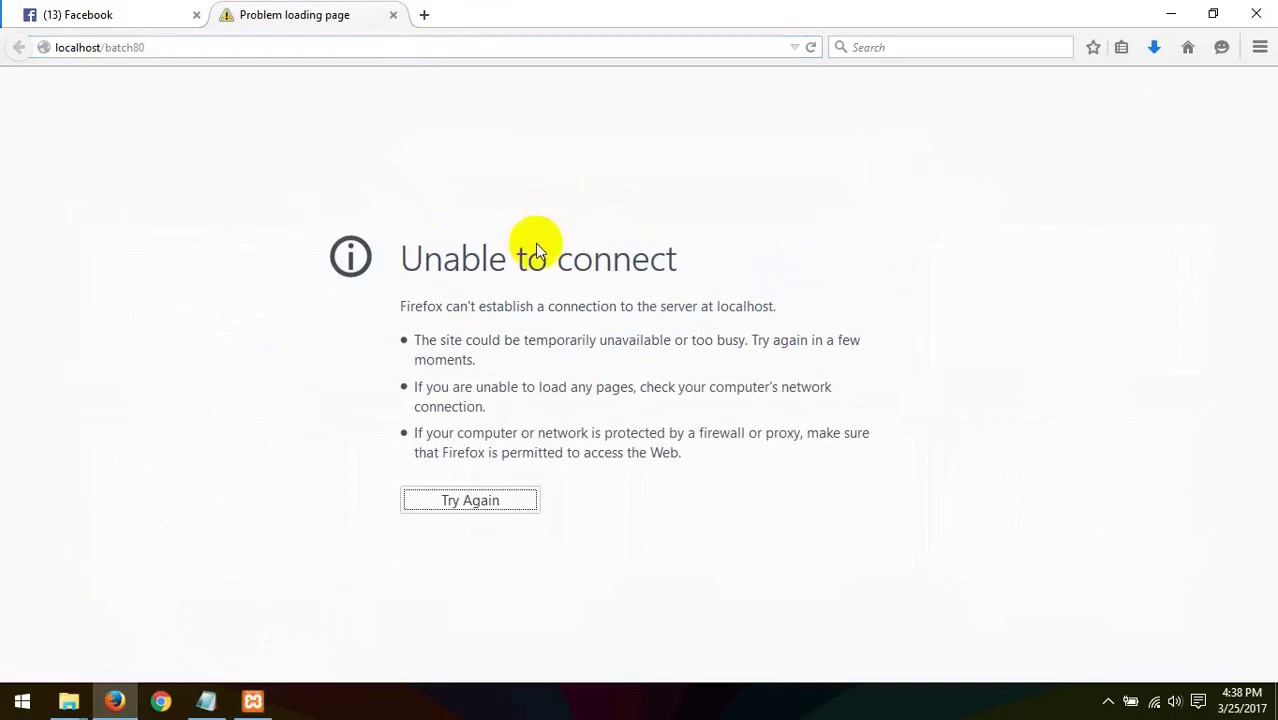
- Start the Apache module in the XAMPP Control Panel and load localhost/batch80 again in Firefox
{"action": "left_click", "coordinate": [255, 700]}
{"action": "left_click", "coordinate": [659, 188]}
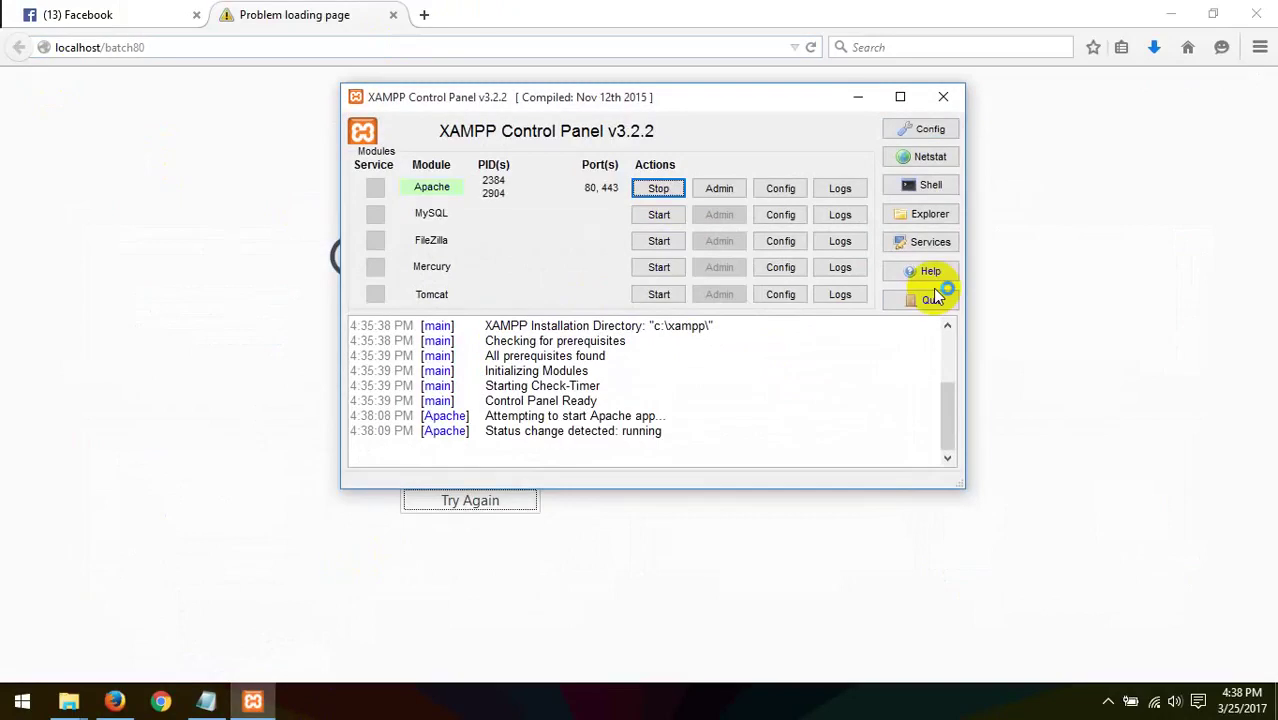
{"action": "left_click", "coordinate": [422, 46]}
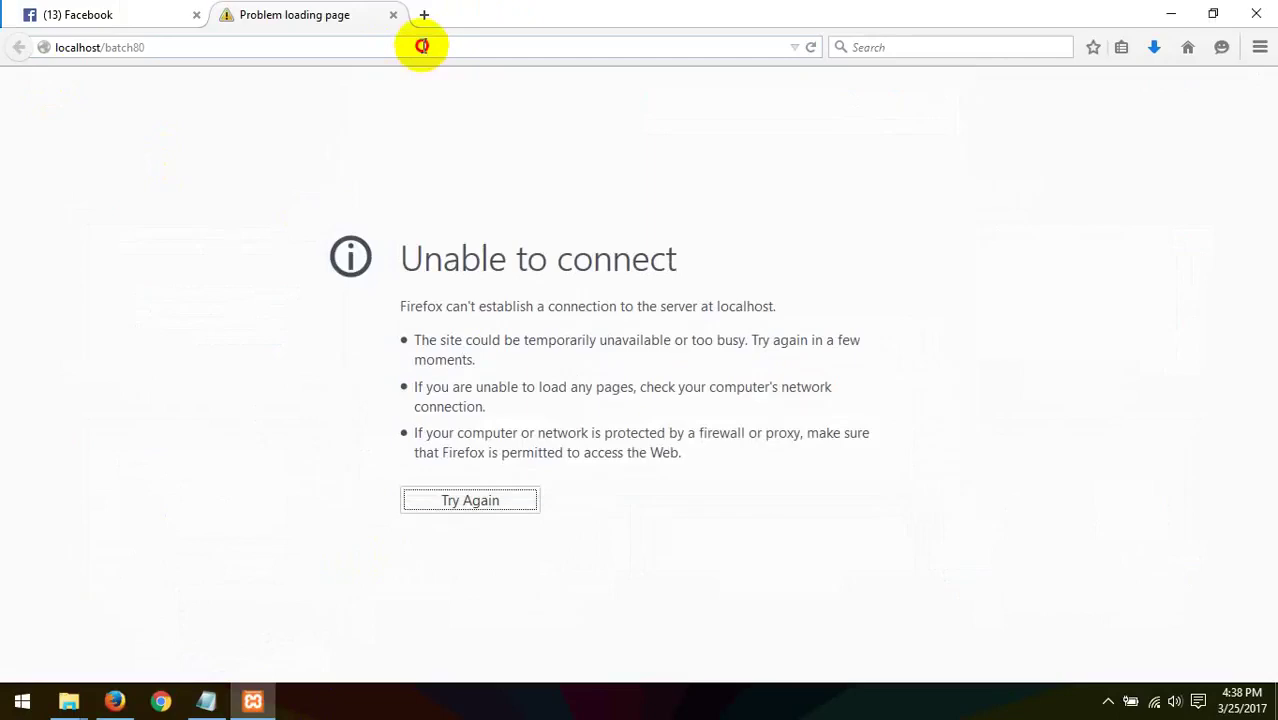
{"action": "key", "text": "Return"}
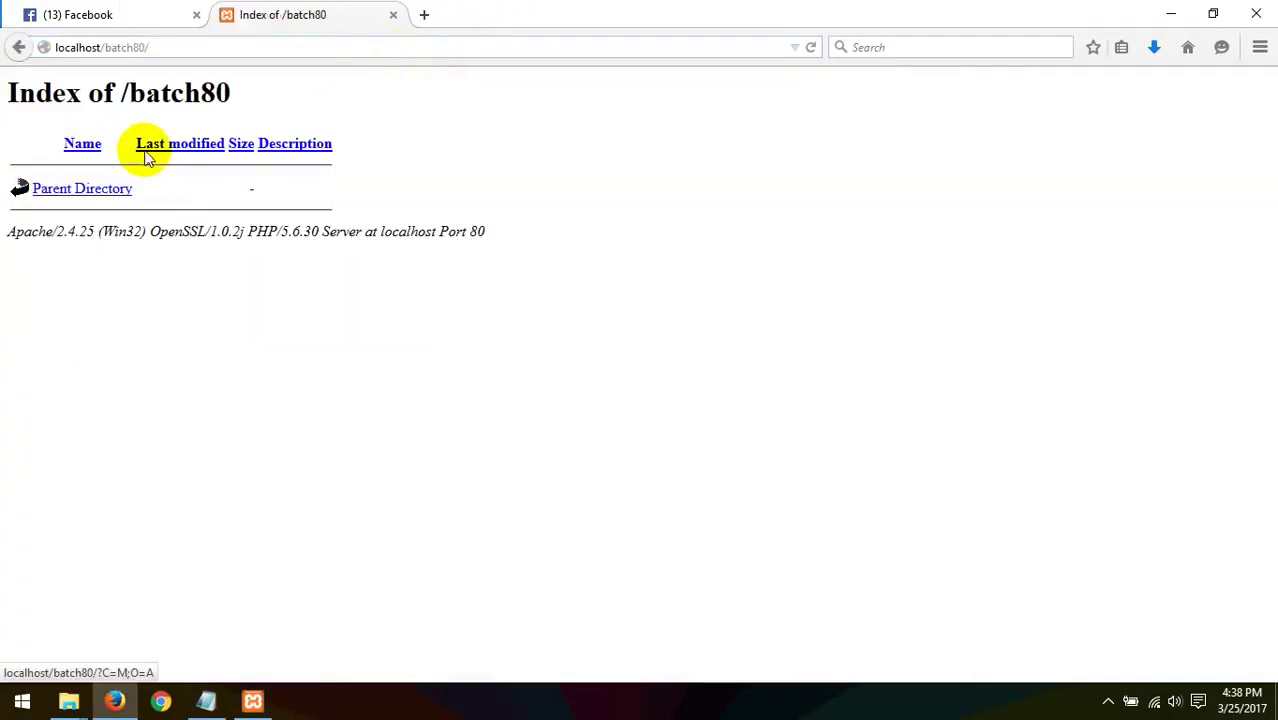
- Copy css.zip from the PSD to html folder into the batch80 folder in htdocs
{"action": "mouse_move", "coordinate": [68, 700]}
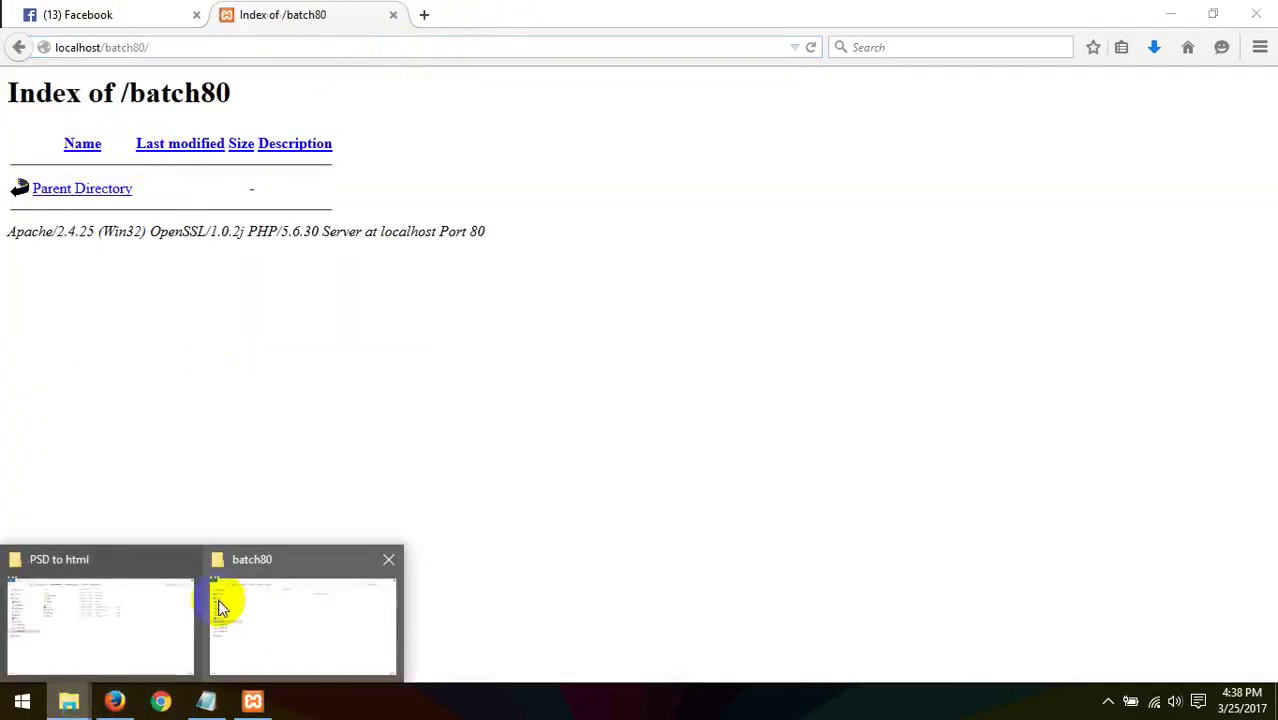
{"action": "left_click", "coordinate": [257, 603]}
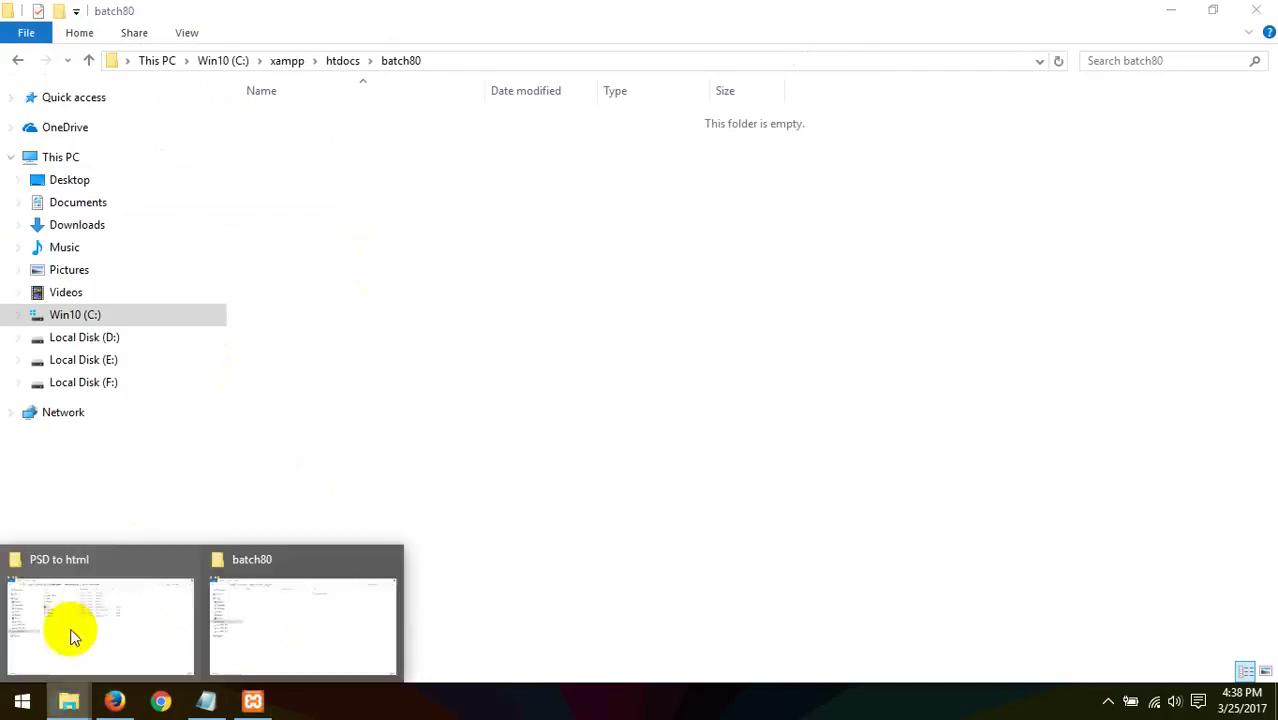
{"action": "left_click", "coordinate": [72, 636]}
{"action": "key", "text": "ctrl+a"}
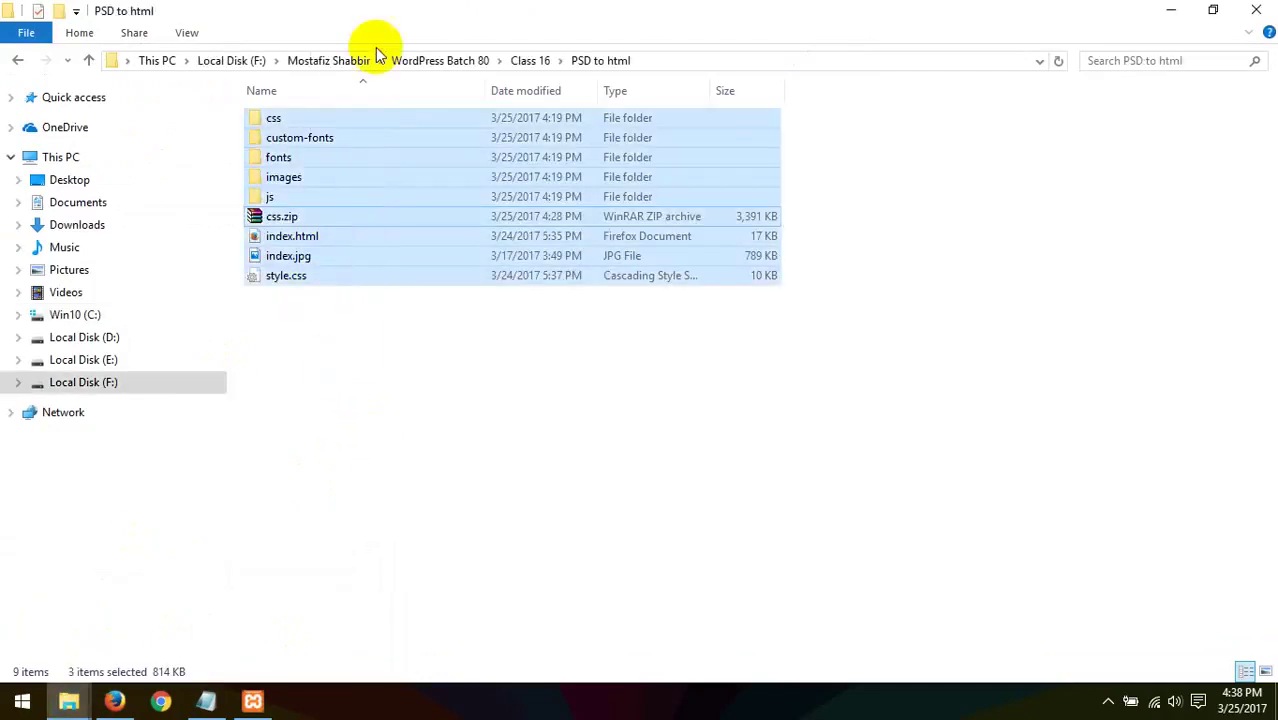
{"action": "left_click", "coordinate": [286, 216]}
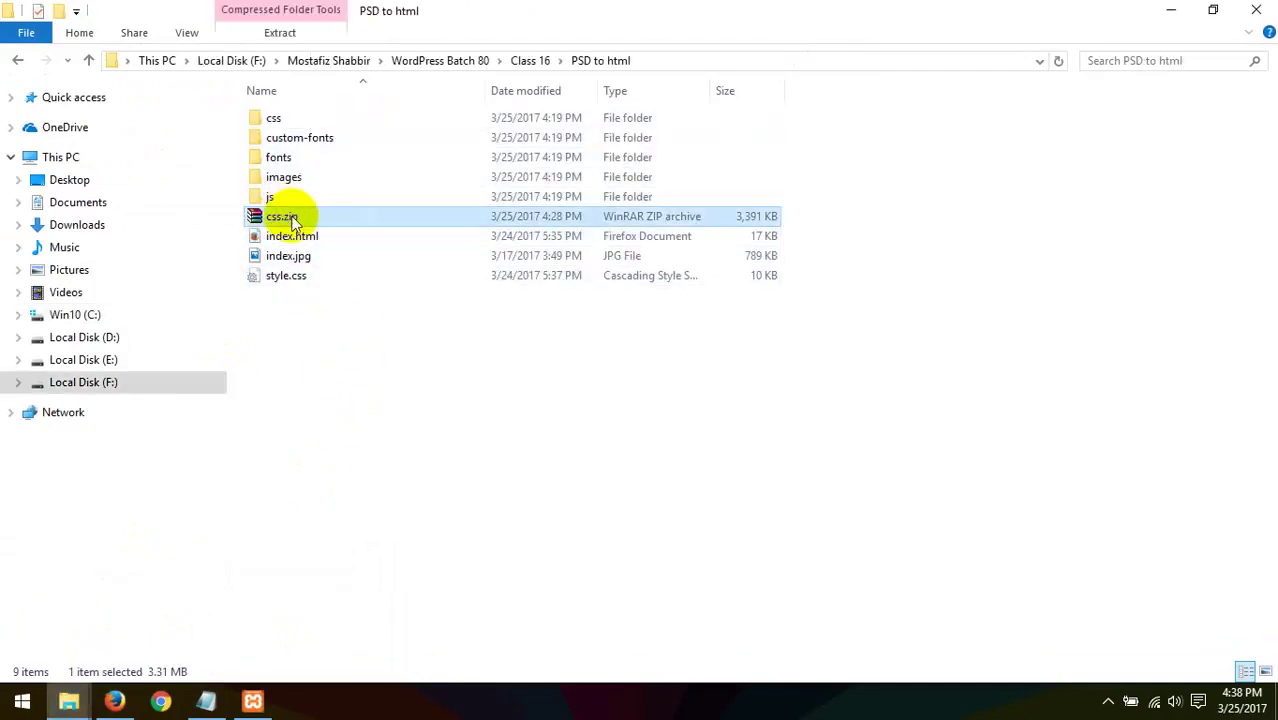
{"action": "right_click", "coordinate": [293, 222]}
{"action": "left_click", "coordinate": [362, 442]}
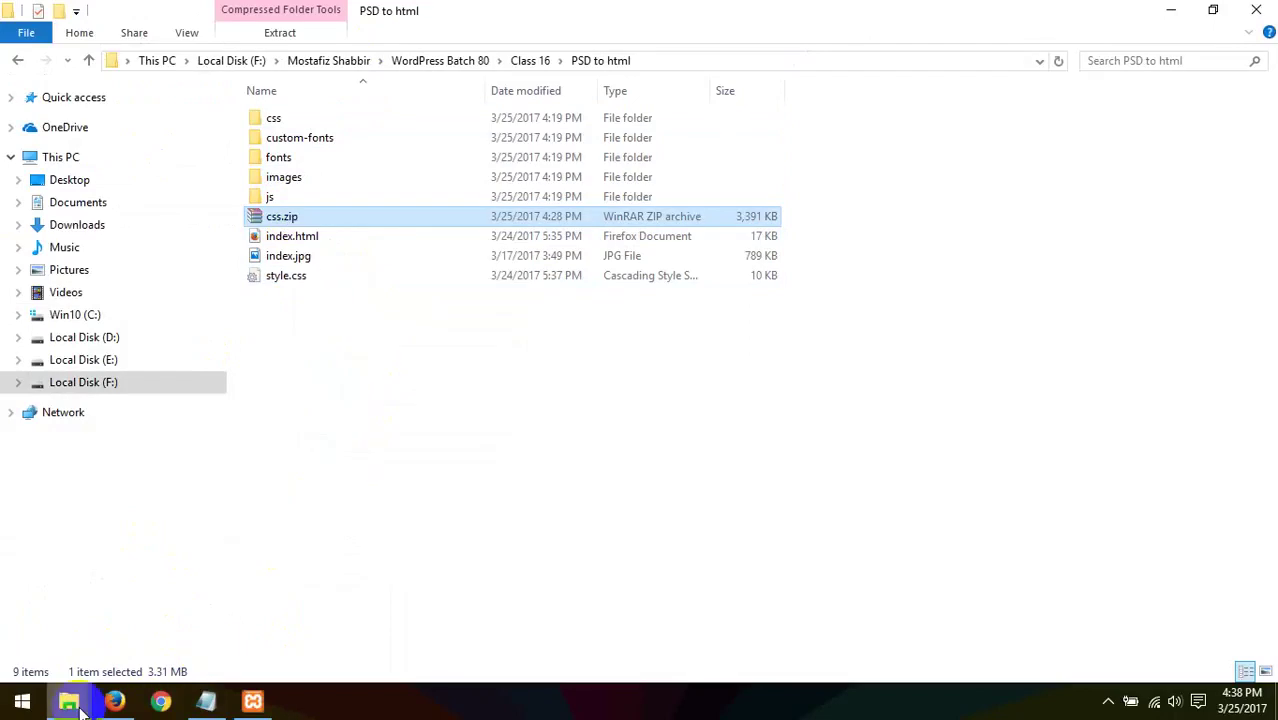
{"action": "mouse_move", "coordinate": [82, 708]}
{"action": "left_click", "coordinate": [297, 614]}
{"action": "right_click", "coordinate": [397, 311]}
{"action": "left_click", "coordinate": [438, 442]}
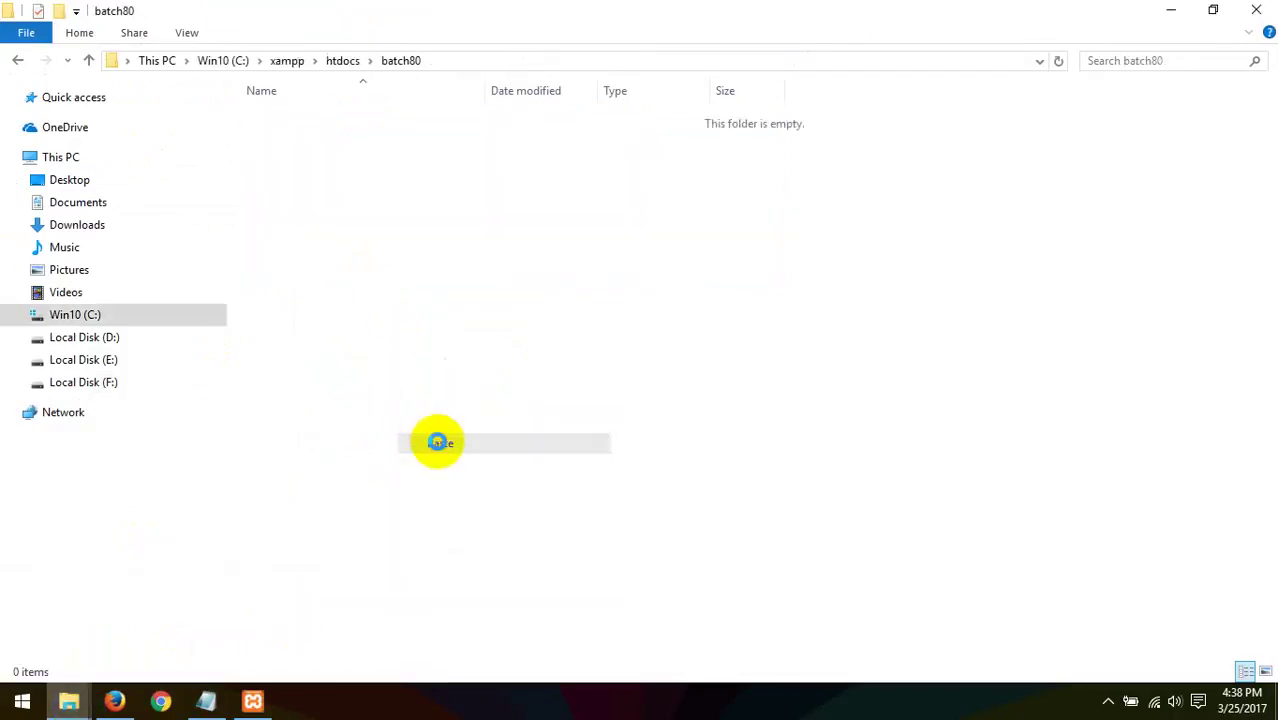
{"action": "right_click", "coordinate": [297, 117]}
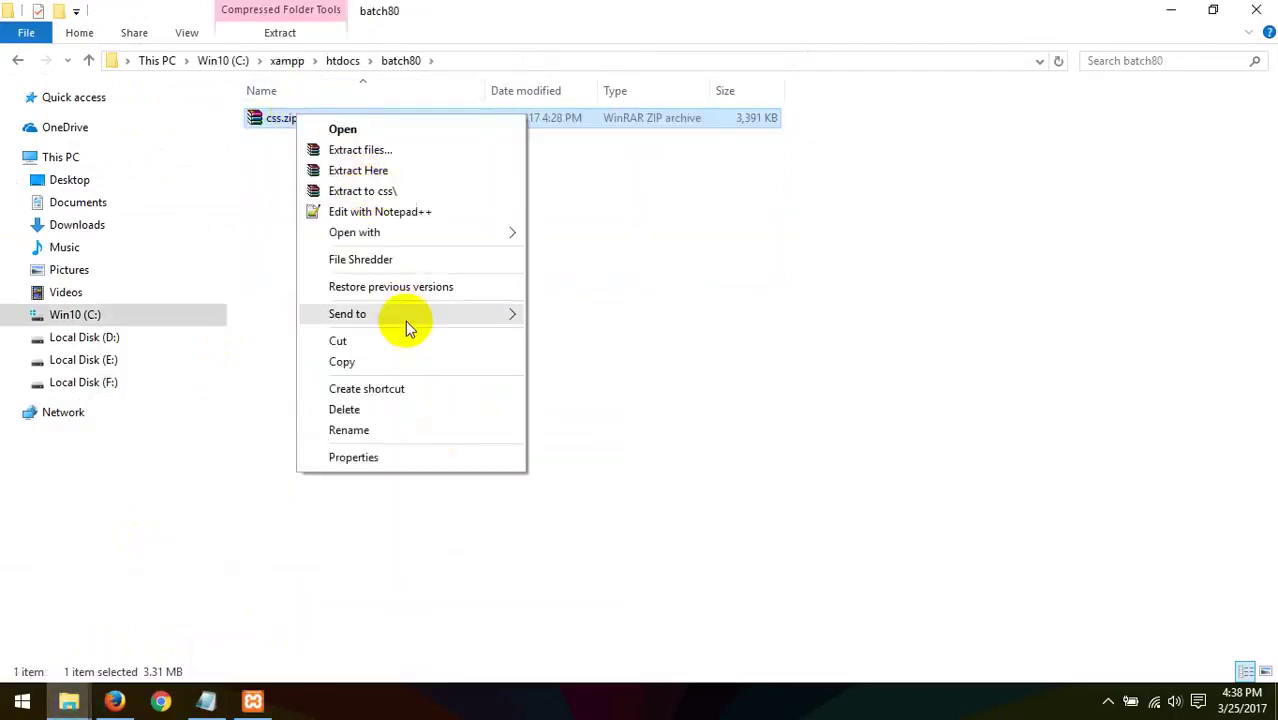
{"action": "mouse_move", "coordinate": [410, 315]}
{"action": "left_click", "coordinate": [600, 336]}
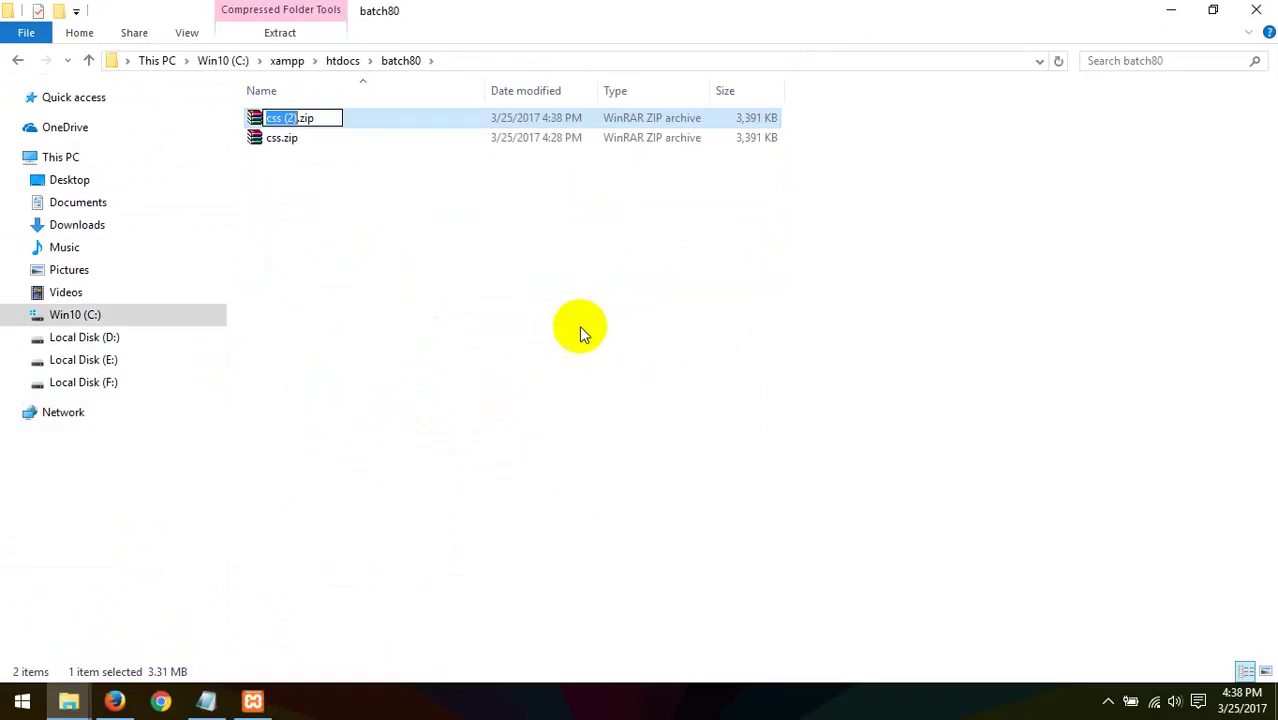
{"action": "left_click", "coordinate": [337, 137]}
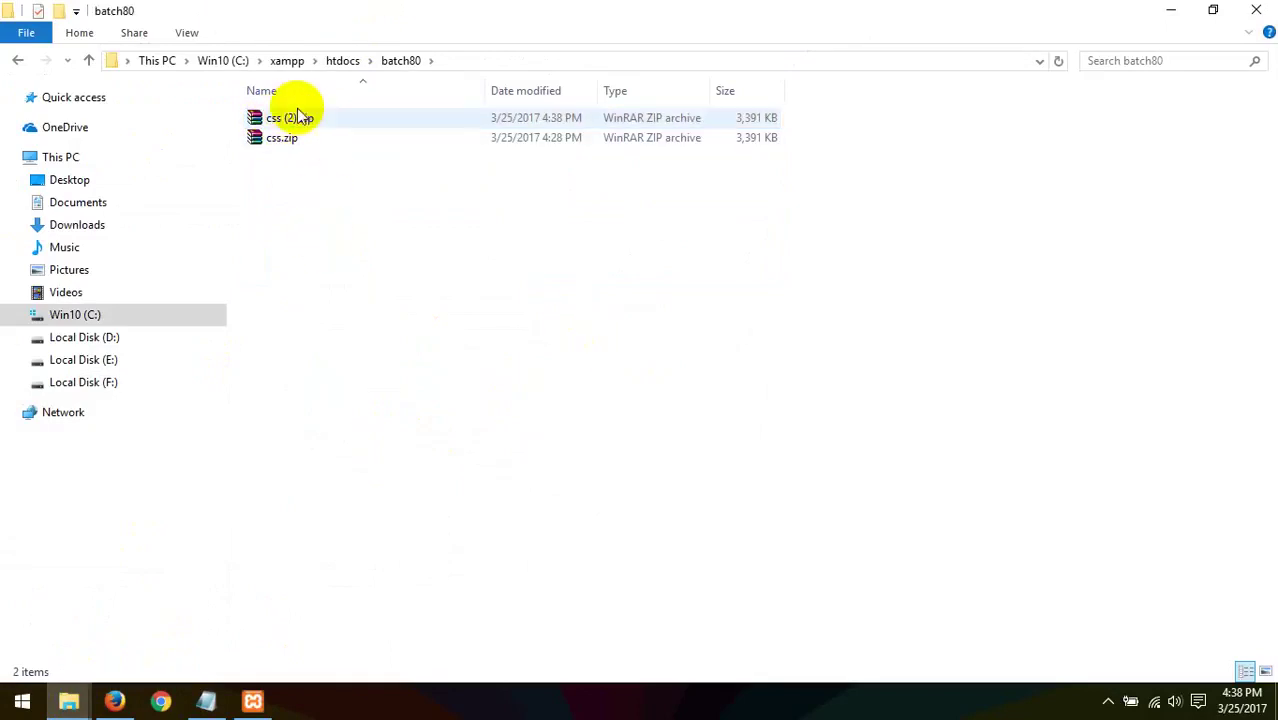
{"action": "left_click", "coordinate": [297, 117]}
{"action": "key", "text": "Delete"}
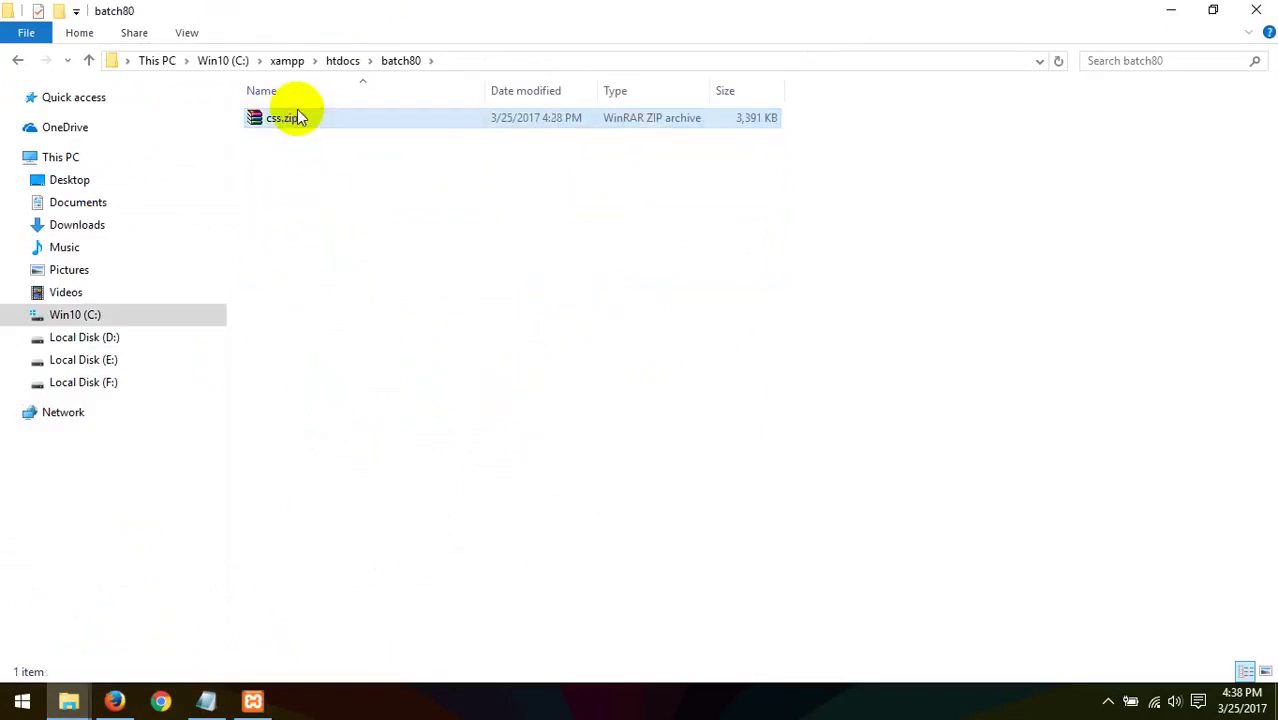
- Extract the contents of css.zip directly into the batch80 folder
{"action": "right_click", "coordinate": [297, 117]}
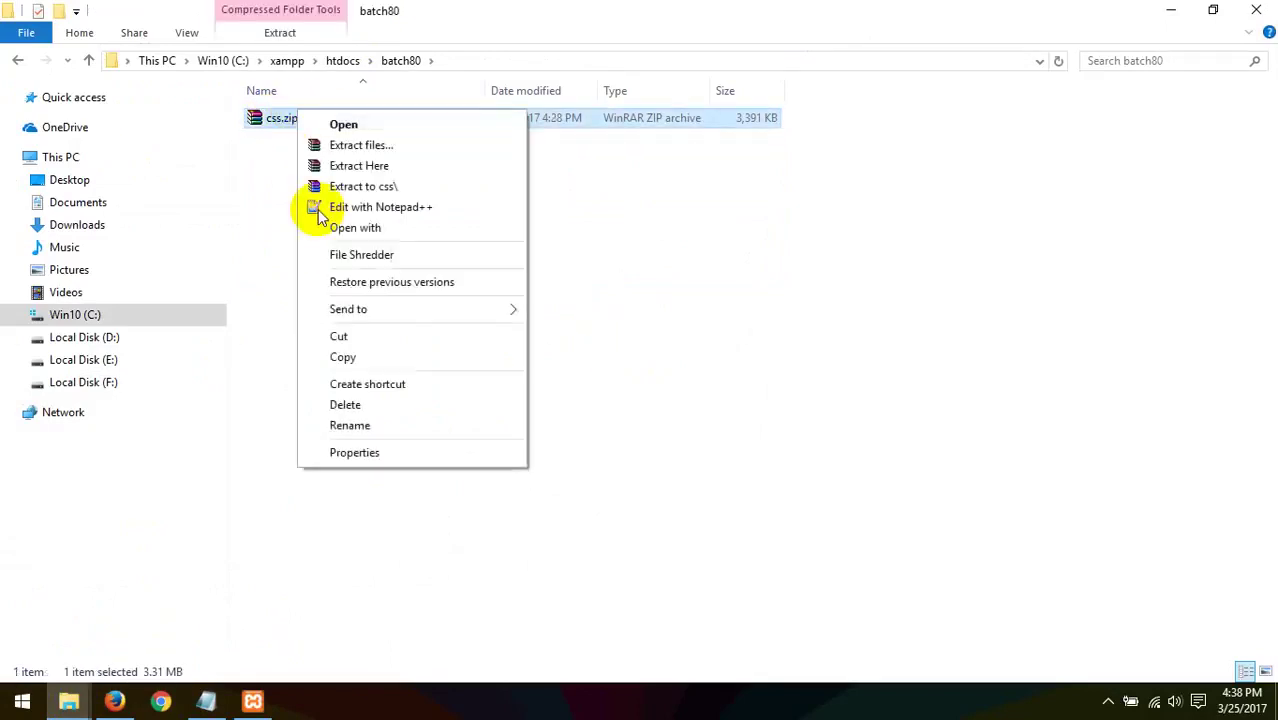
{"action": "left_click", "coordinate": [386, 167]}
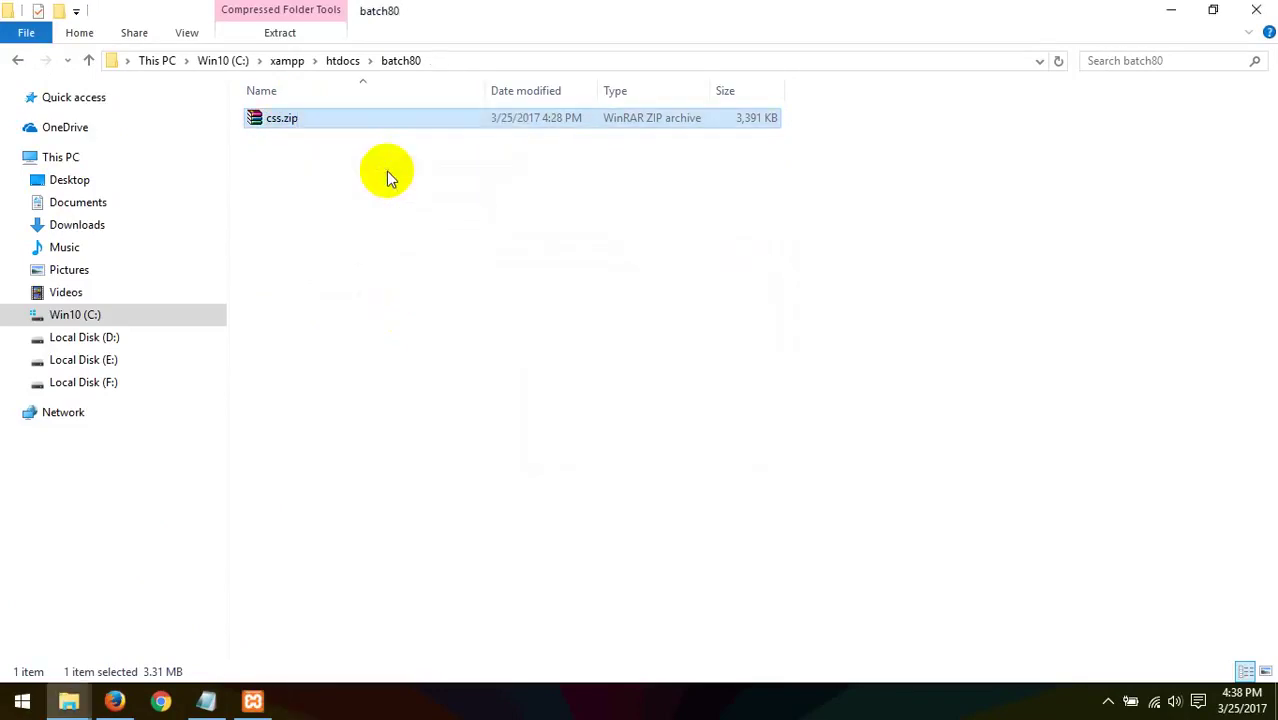
{"action": "left_click", "coordinate": [382, 380]}
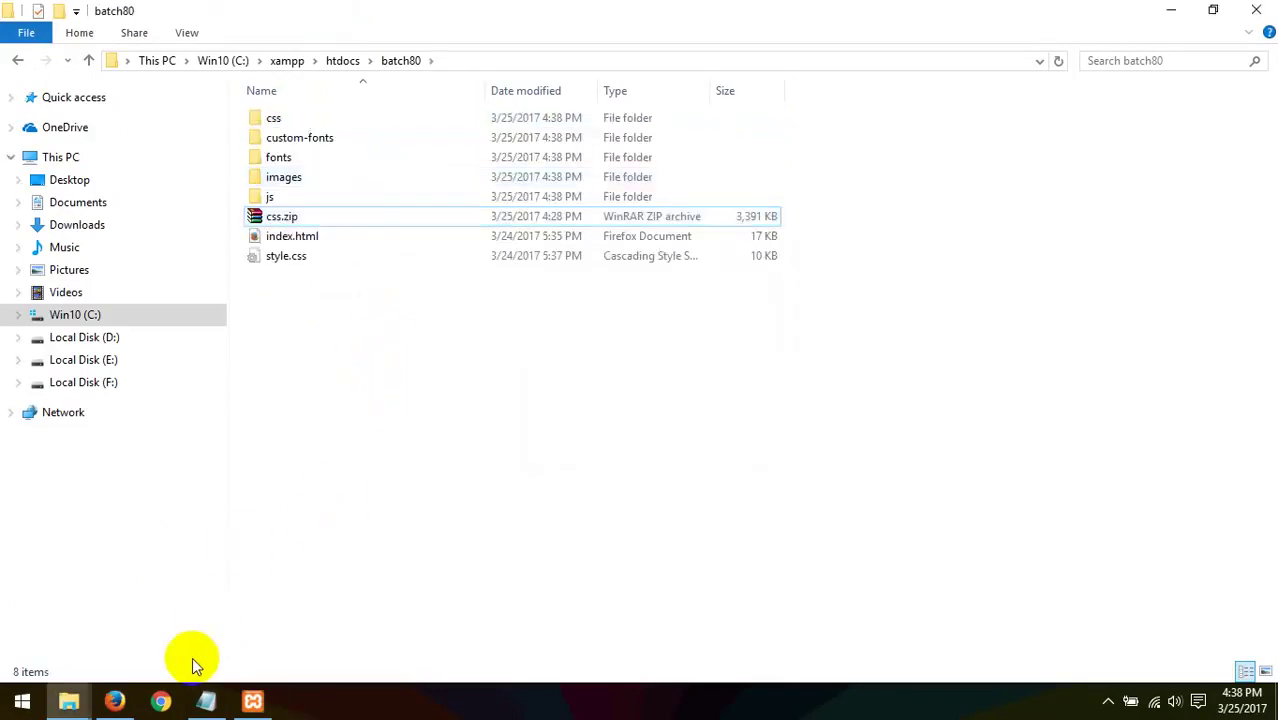
- Reload localhost/batch80 in Firefox and look through the whole website from header to footer
{"action": "left_click", "coordinate": [114, 700]}
{"action": "left_click", "coordinate": [306, 43]}
{"action": "key", "text": "Return"}
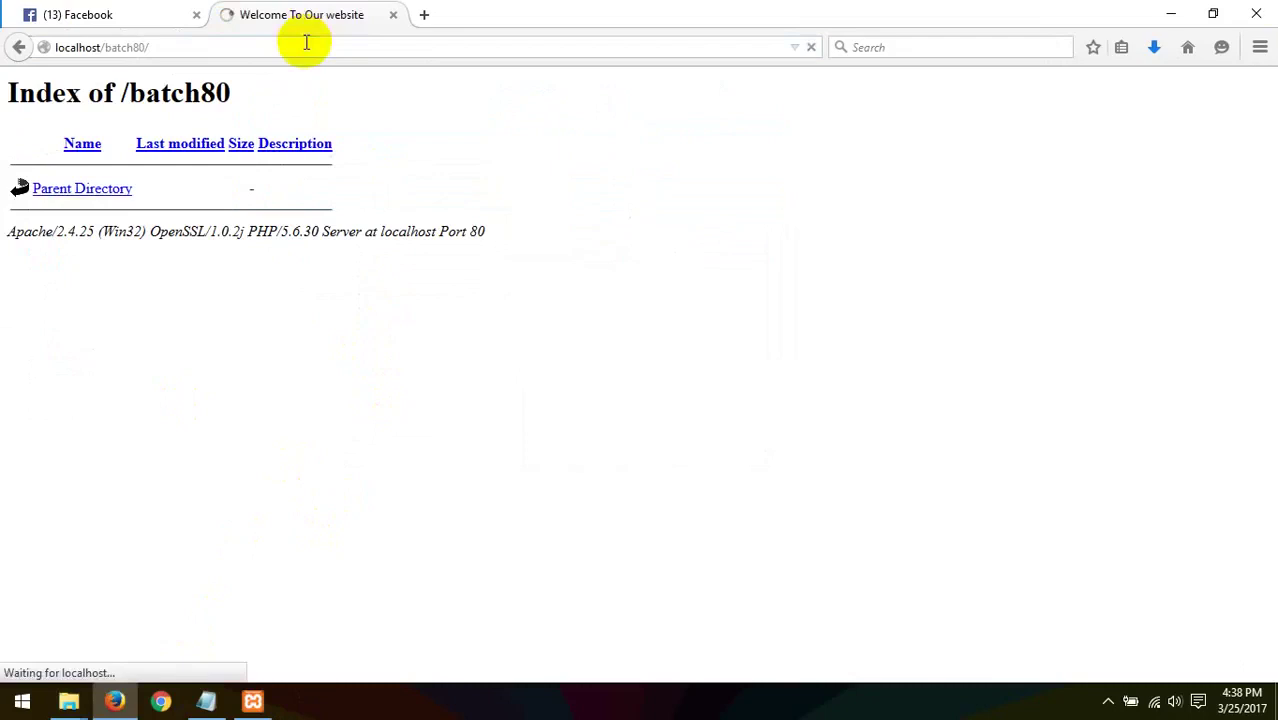
{"action": "scroll", "coordinate": [441, 317], "scroll_direction": "down", "scroll_amount": 15}
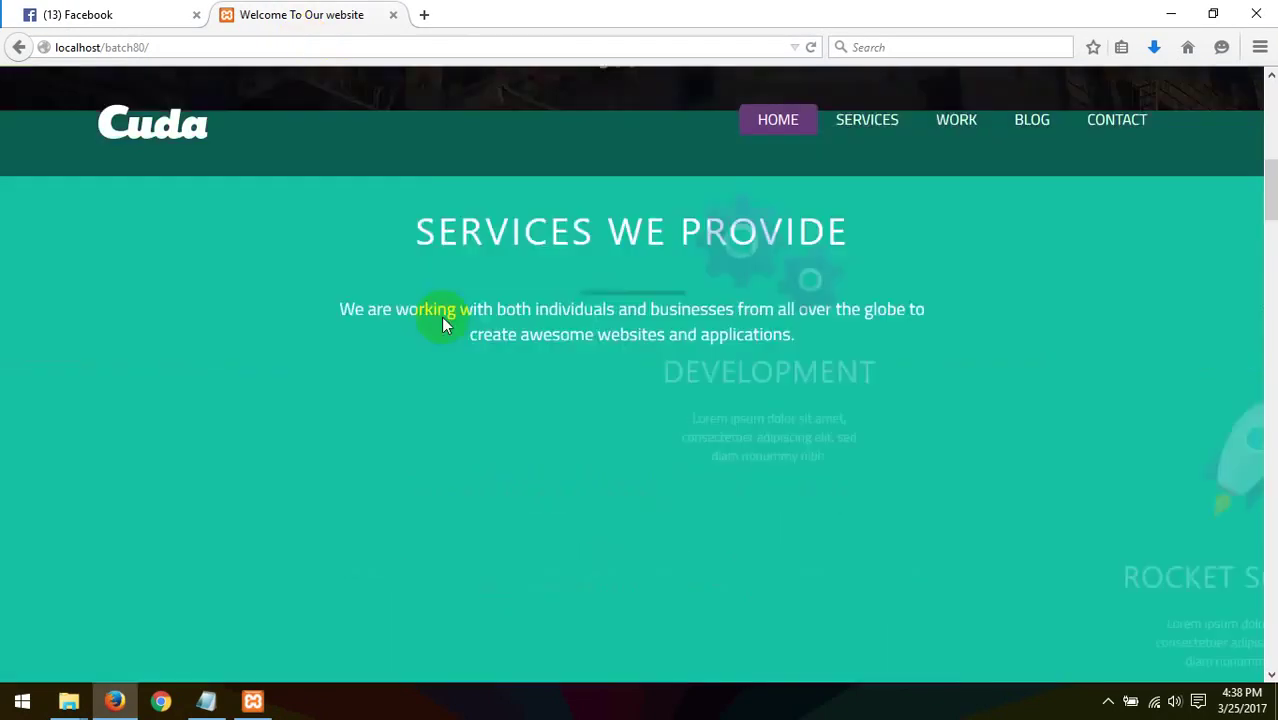
{"action": "scroll", "coordinate": [447, 316], "scroll_direction": "down", "scroll_amount": 10}
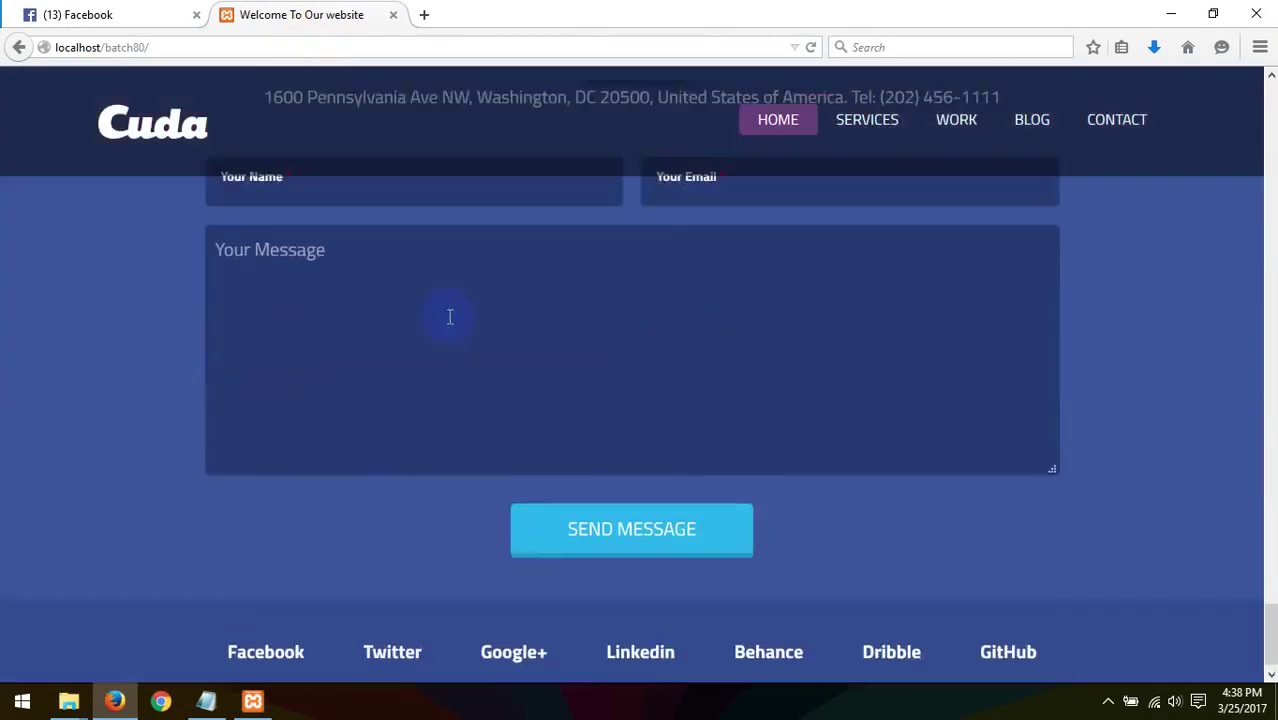
{"action": "scroll", "coordinate": [449, 316], "scroll_direction": "up", "scroll_amount": 12}
{"action": "scroll", "coordinate": [449, 316], "scroll_direction": "up", "scroll_amount": 12}
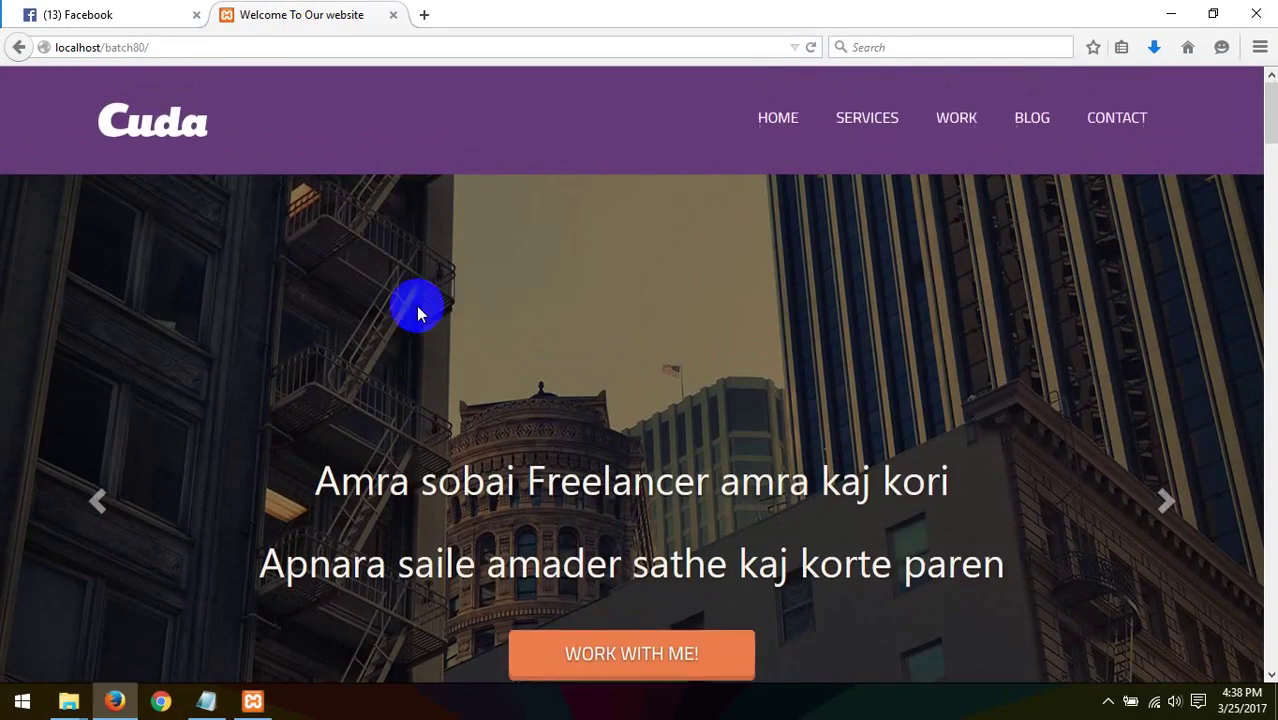
{"action": "mouse_move", "coordinate": [68, 700]}
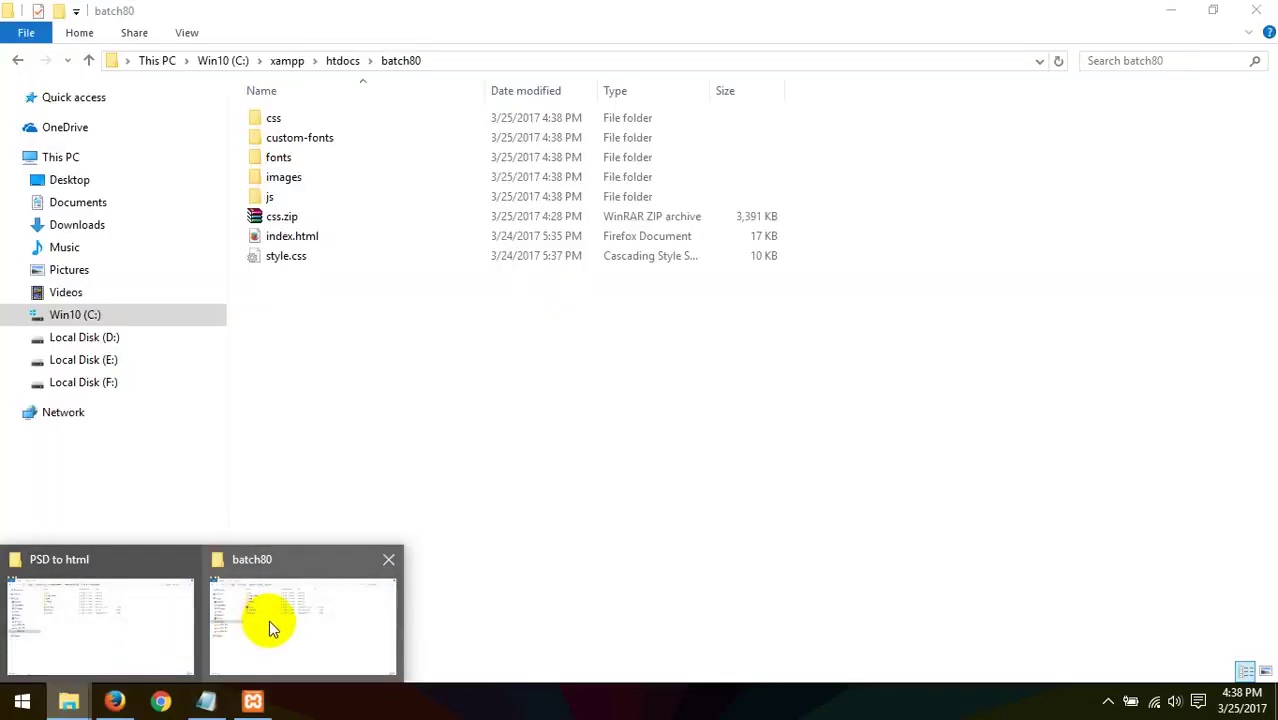
{"action": "left_click", "coordinate": [268, 628]}
{"action": "left_click", "coordinate": [428, 482]}
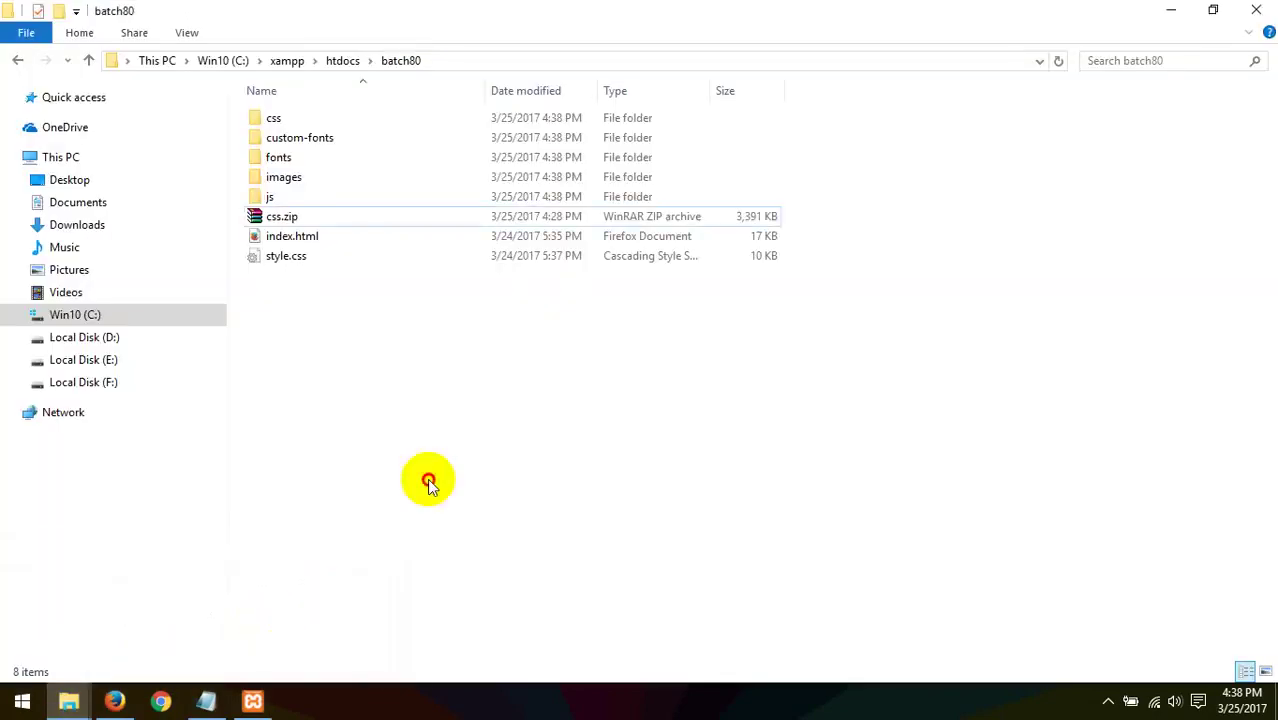
{"action": "right_click", "coordinate": [295, 240]}
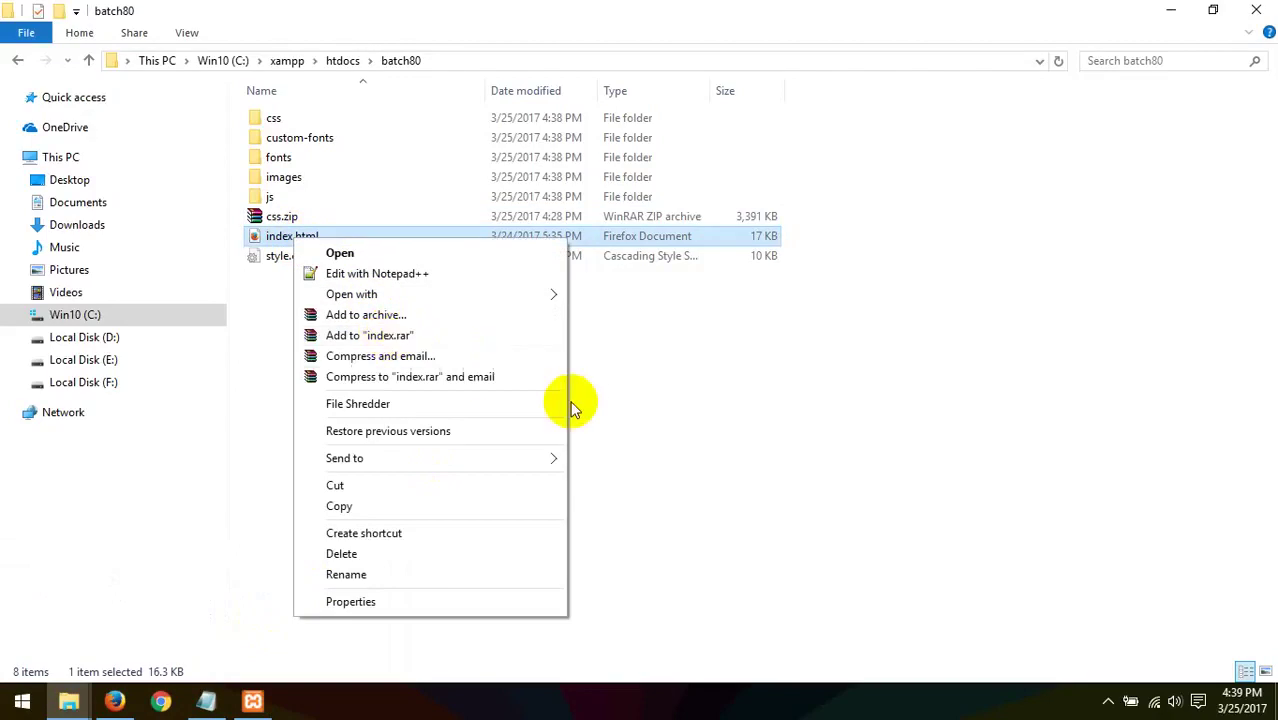
{"action": "left_click", "coordinate": [712, 472]}
{"action": "right_click", "coordinate": [316, 242]}
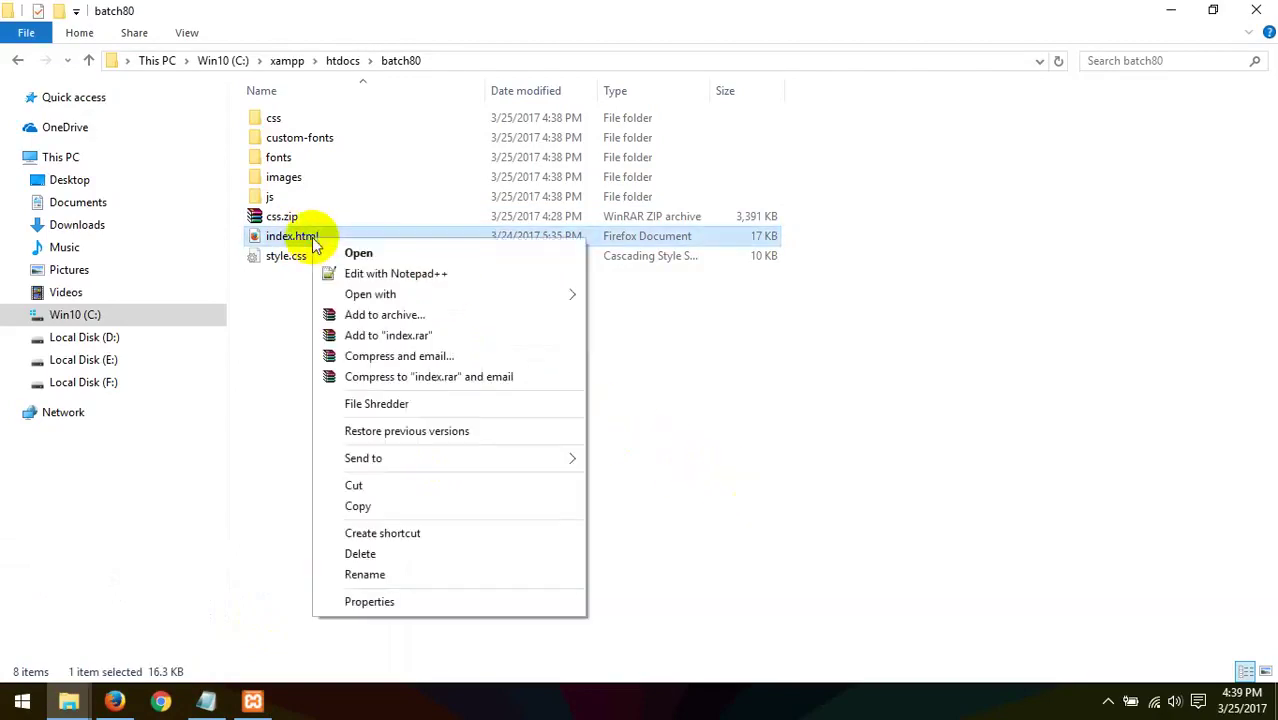
{"action": "left_click", "coordinate": [672, 393]}
{"action": "left_click", "coordinate": [112, 702]}
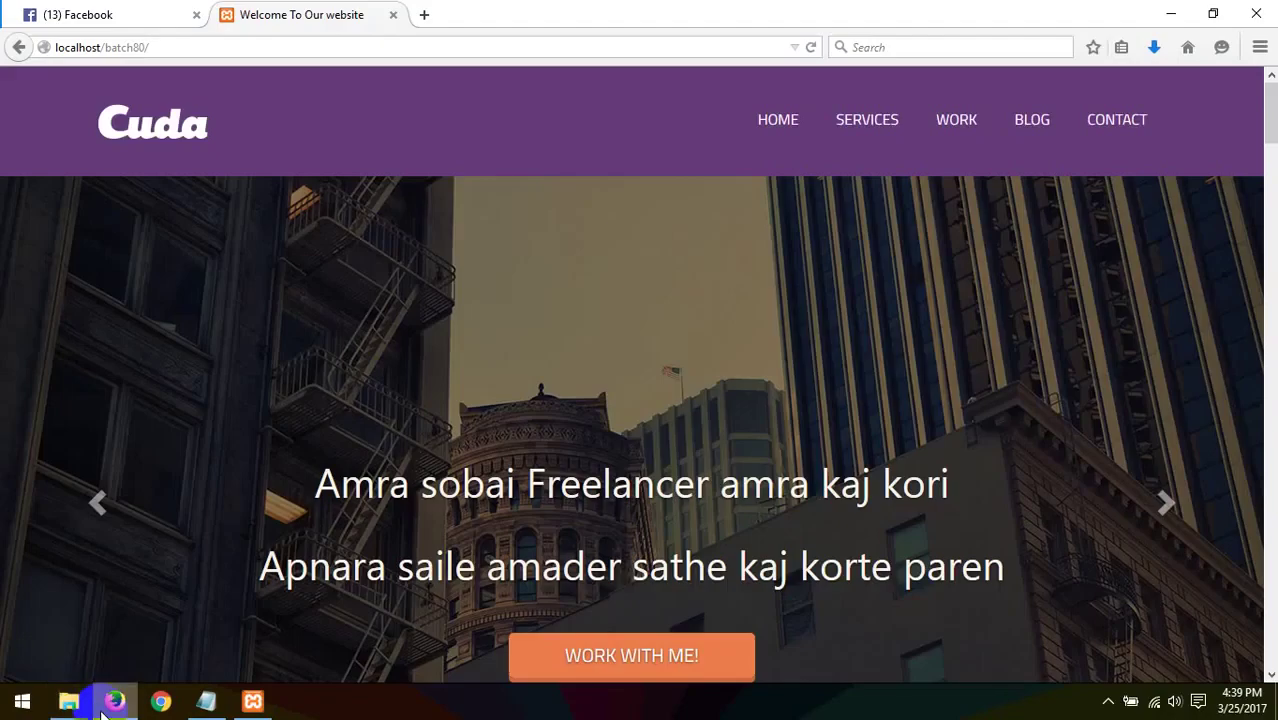
- Rename index.html in the batch80 folder to about.html
{"action": "left_click", "coordinate": [66, 700]}
{"action": "left_click", "coordinate": [300, 622]}
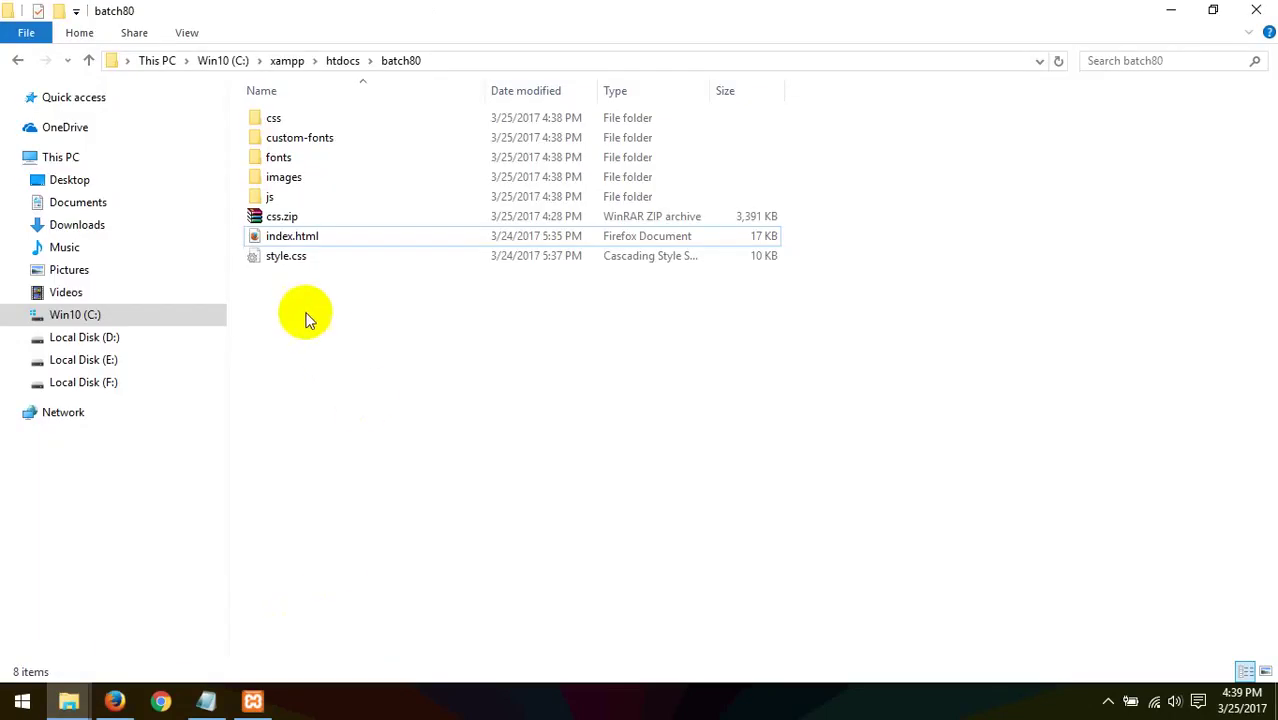
{"action": "left_click", "coordinate": [284, 238]}
{"action": "right_click", "coordinate": [282, 240]}
{"action": "left_click", "coordinate": [332, 579]}
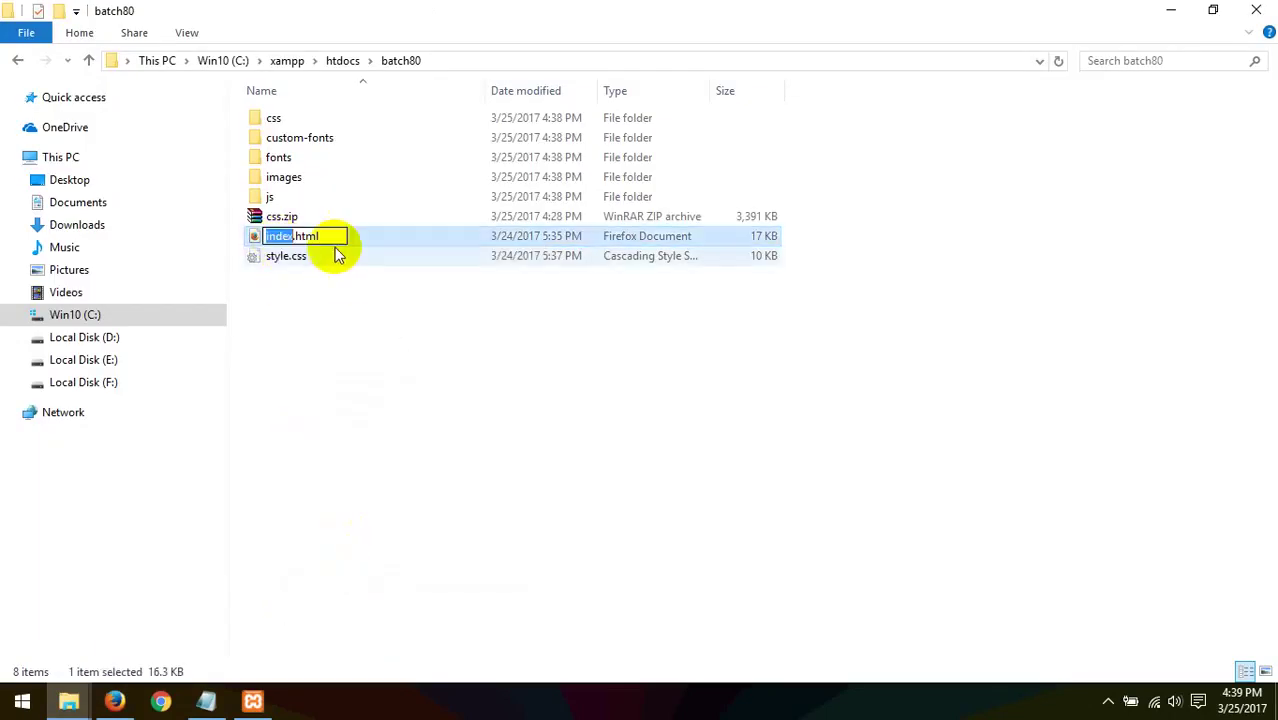
{"action": "type", "text": "about"}
{"action": "key", "text": "Return"}
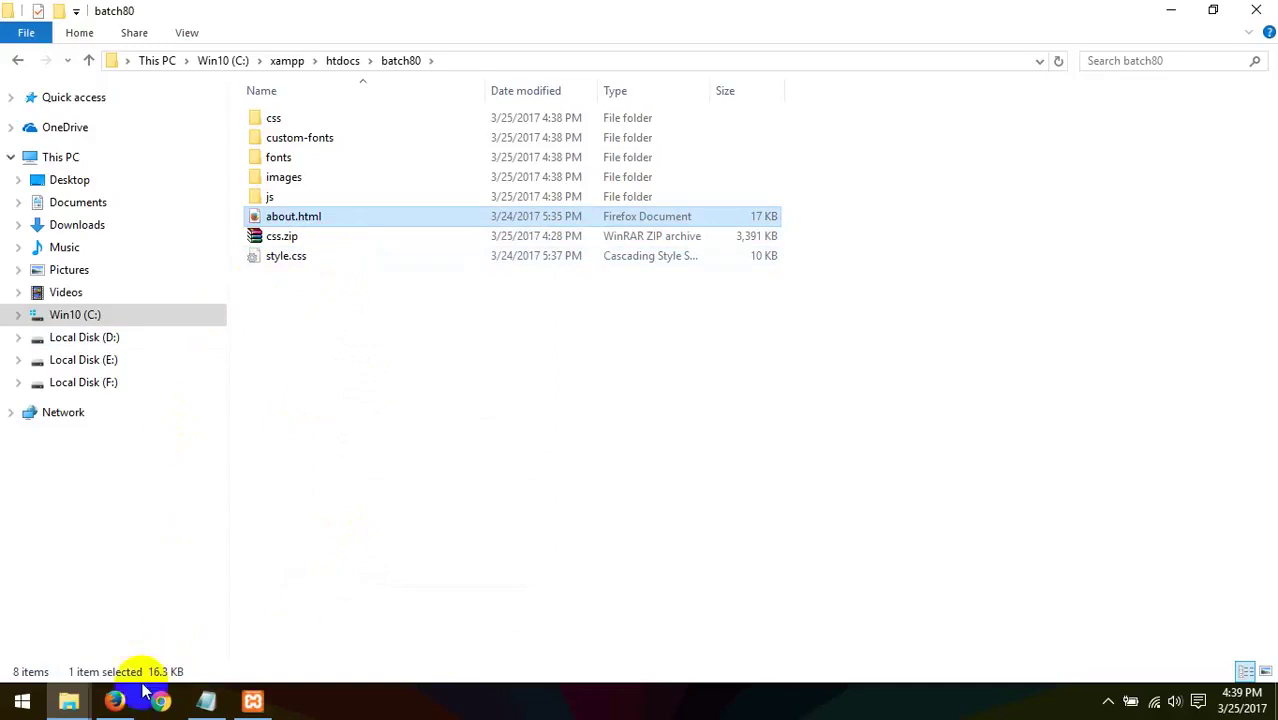
- Switch back to Firefox and reload localhost/batch80 to check the site without its index file
{"action": "left_click", "coordinate": [114, 701]}
{"action": "left_click", "coordinate": [378, 49]}
{"action": "key", "text": "ctrl+a"}
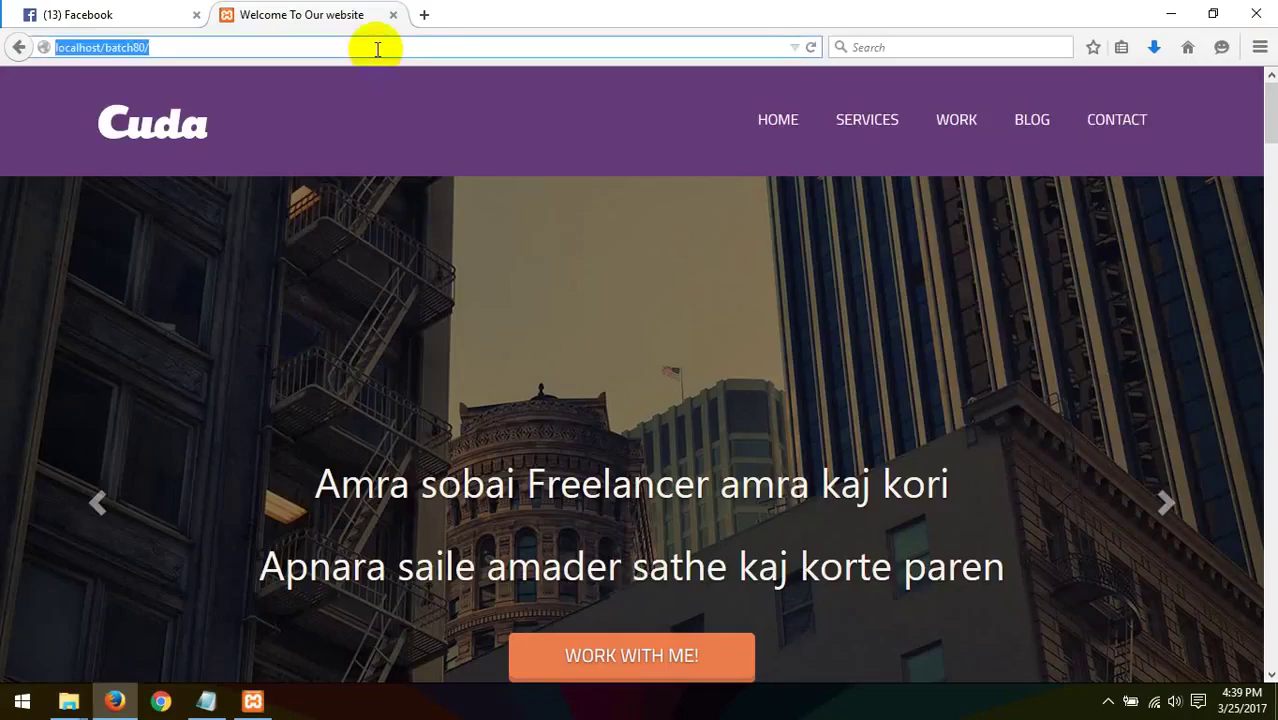
{"action": "key", "text": "Return"}
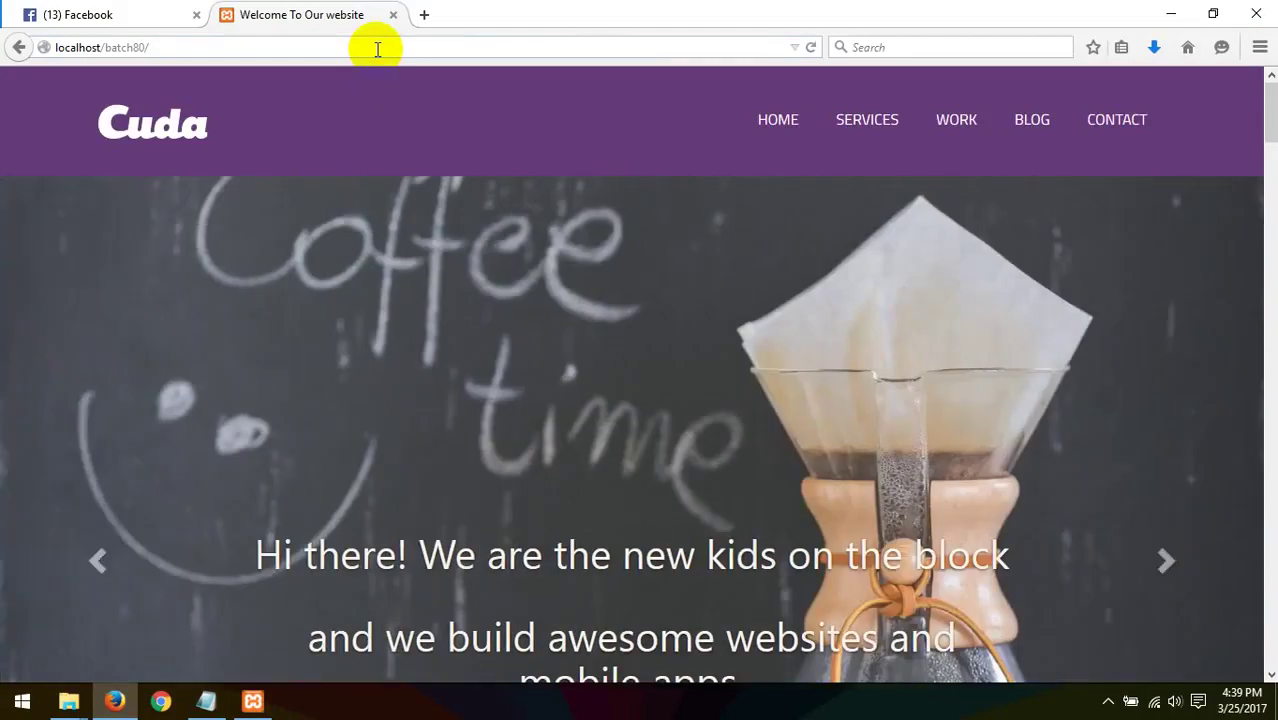
- Reload localhost/batch80 and open the renamed page at localhost/batch80/about.html
{"action": "key", "text": "F5"}
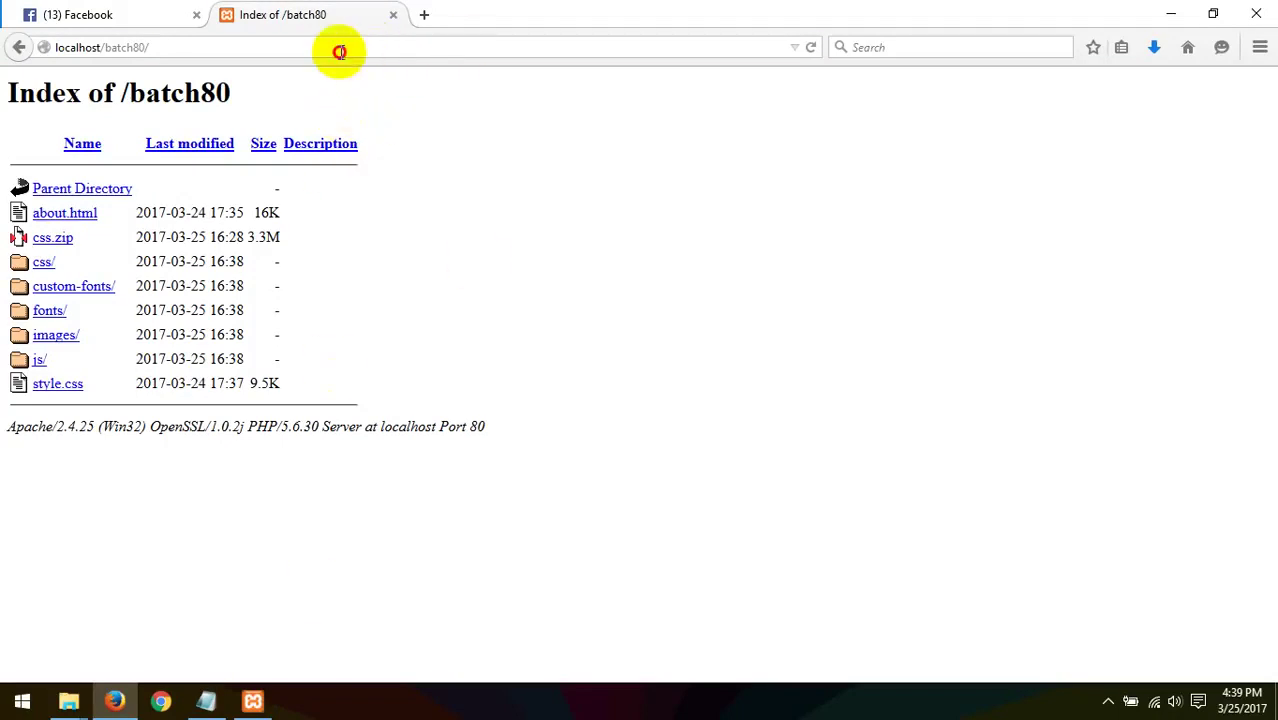
{"action": "left_click", "coordinate": [341, 48]}
{"action": "left_click", "coordinate": [341, 52]}
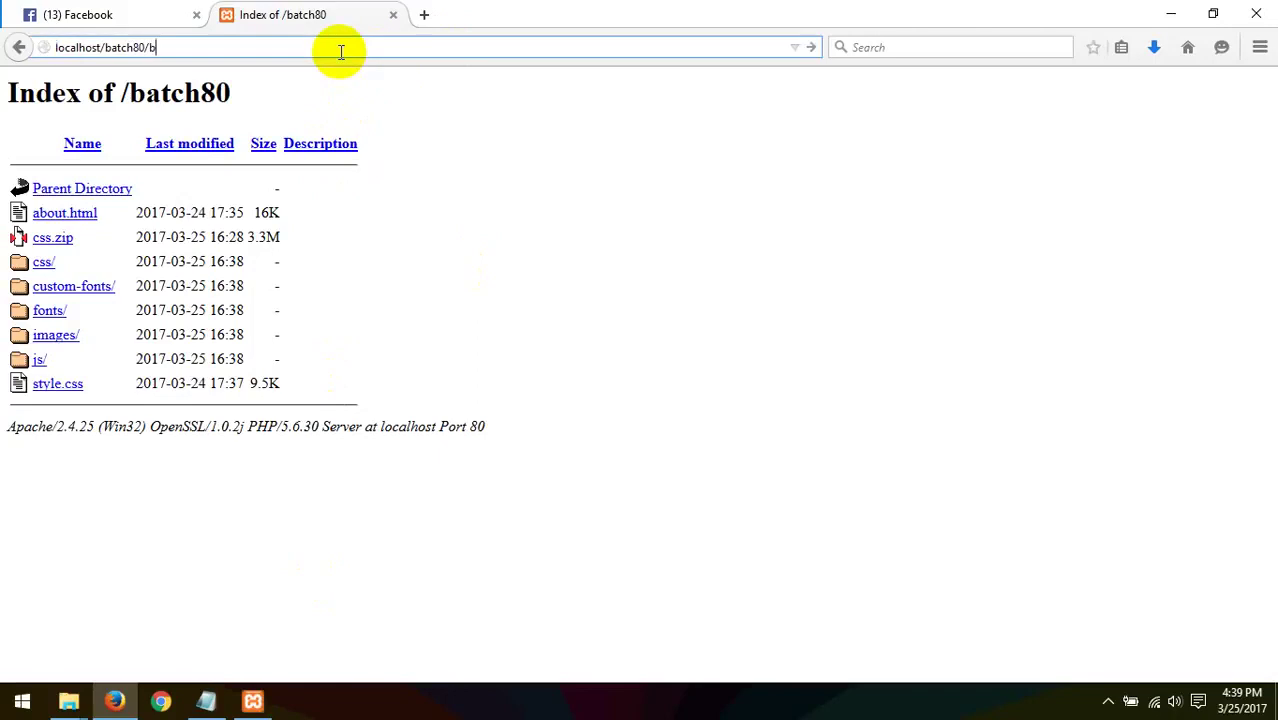
{"action": "key", "text": "BackSpace"}
{"action": "key", "text": "BackSpace"}
{"action": "type", "text": "about.html"}
{"action": "key", "text": "Return"}
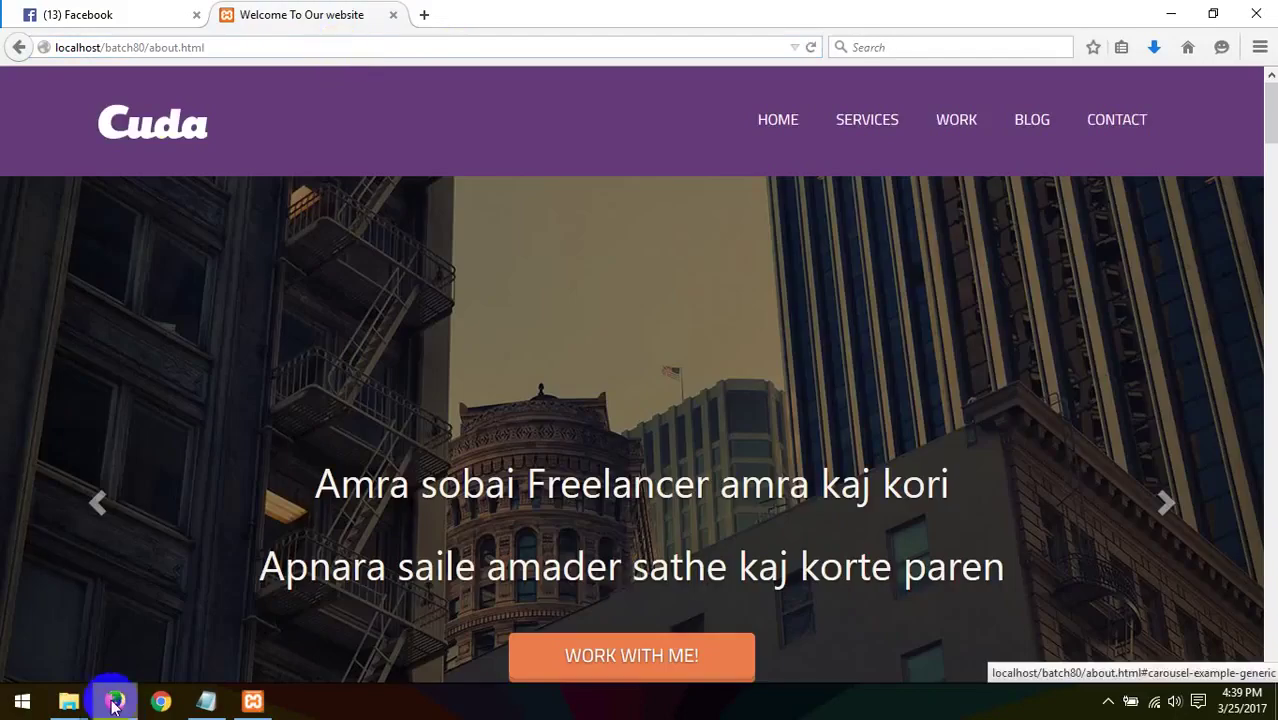
- Switch to the batch80 folder in File Explorer and rename about.html back to index.html
{"action": "mouse_move", "coordinate": [68, 700]}
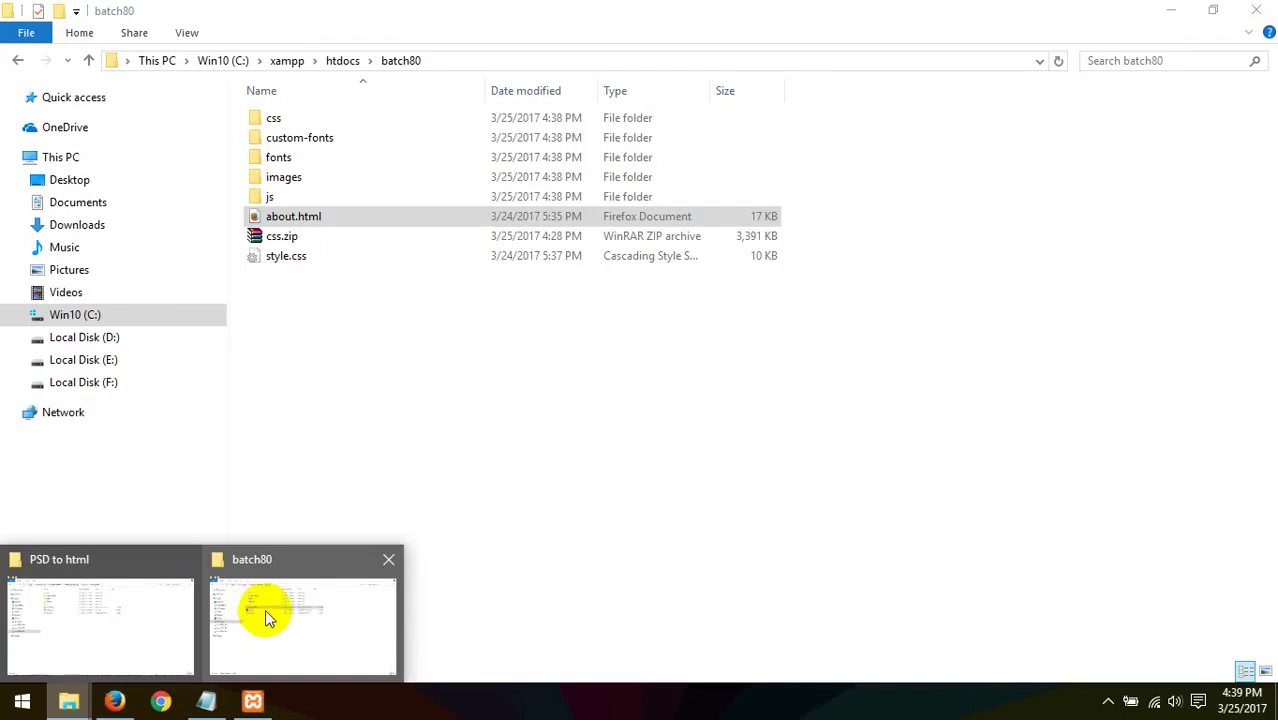
{"action": "left_click", "coordinate": [263, 608]}
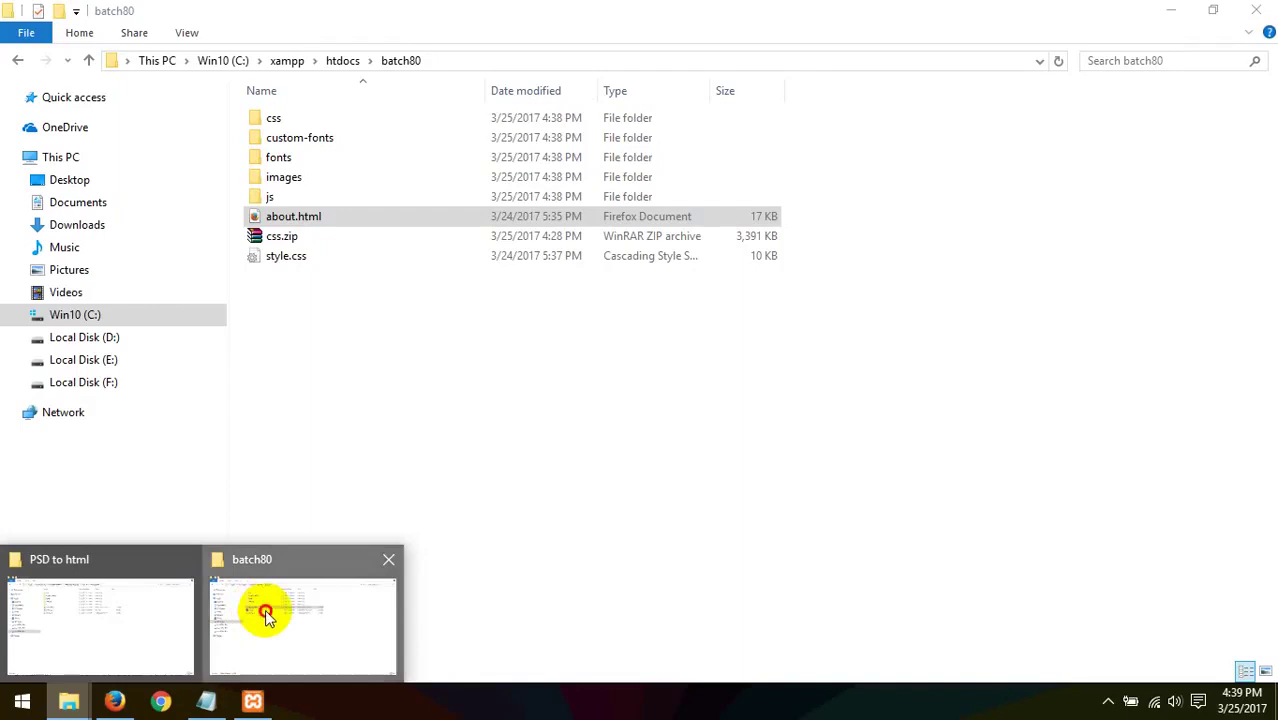
{"action": "left_click", "coordinate": [391, 317]}
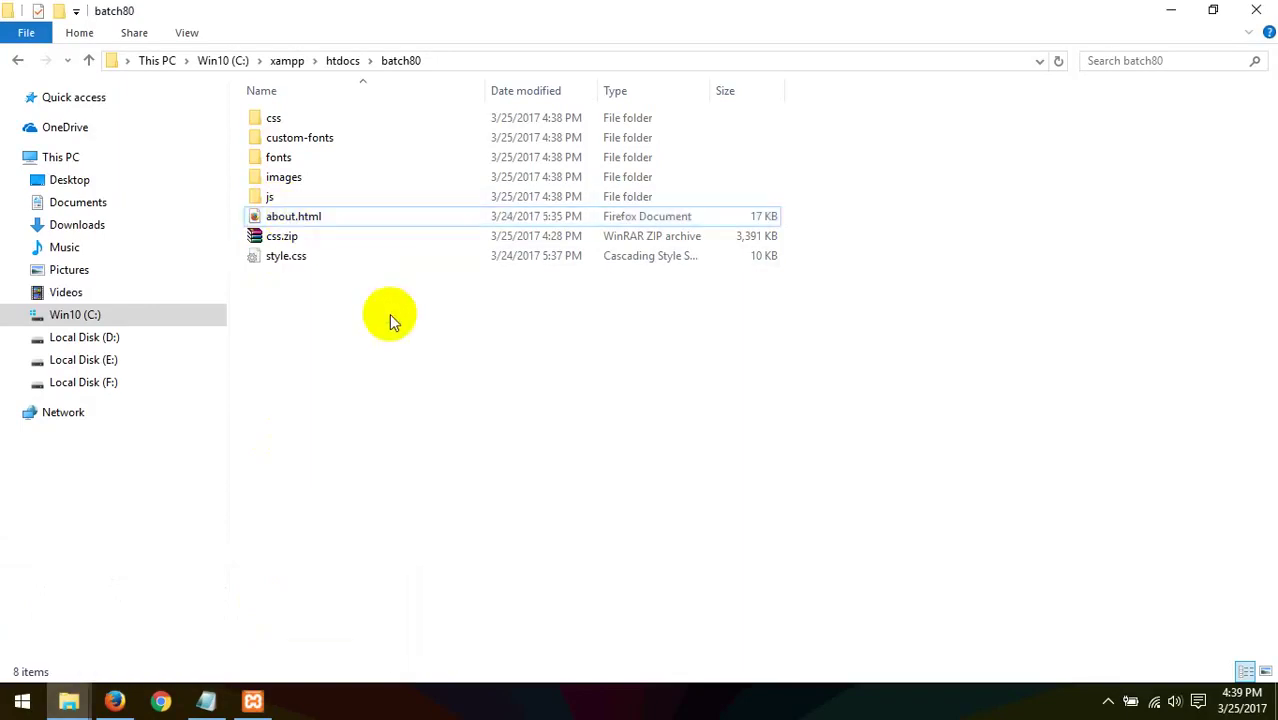
- Switch to Firefox and load localhost/batch80/ without a file name in the address
{"action": "left_click", "coordinate": [114, 700]}
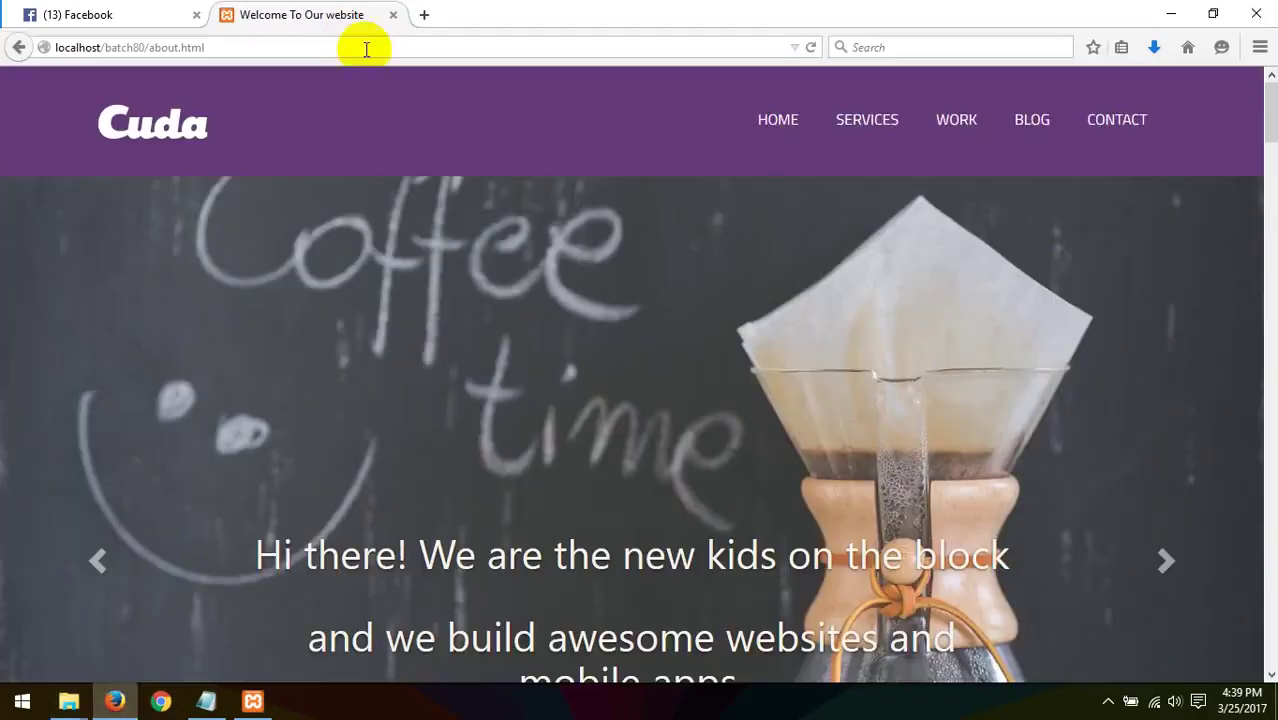
{"action": "left_click", "coordinate": [318, 48]}
{"action": "left_click_drag", "start_coordinate": [318, 48], "coordinate": [152, 47]}
{"action": "key", "text": "BackSpace"}
{"action": "key", "text": "Return"}
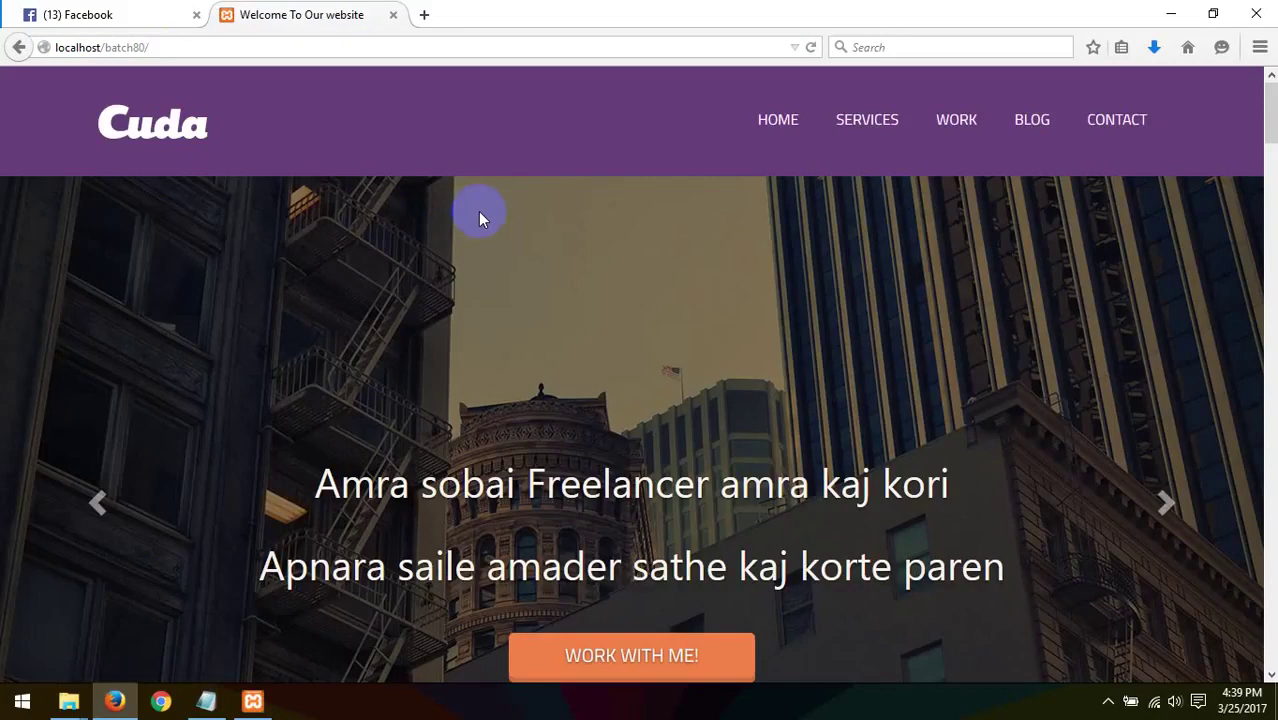
- Look at the index.html file in the PSD to html folder and put that folder window away
{"action": "mouse_move", "coordinate": [68, 700]}
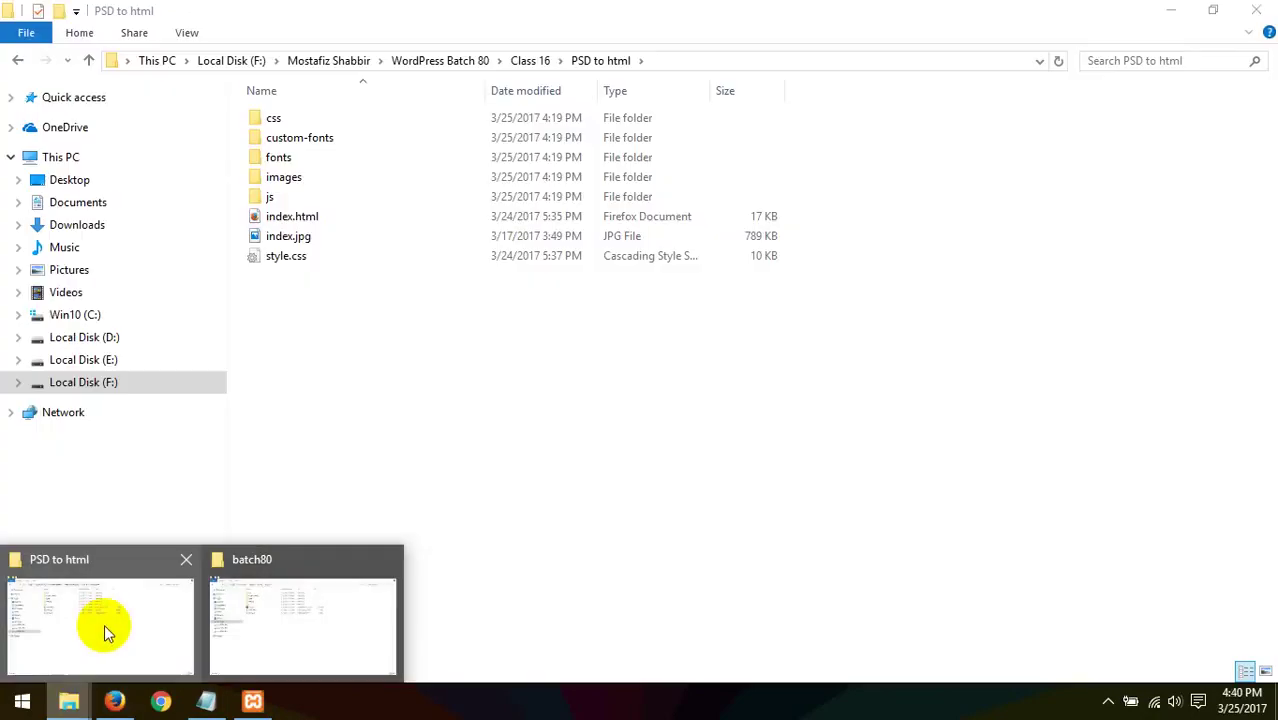
{"action": "left_click", "coordinate": [108, 632]}
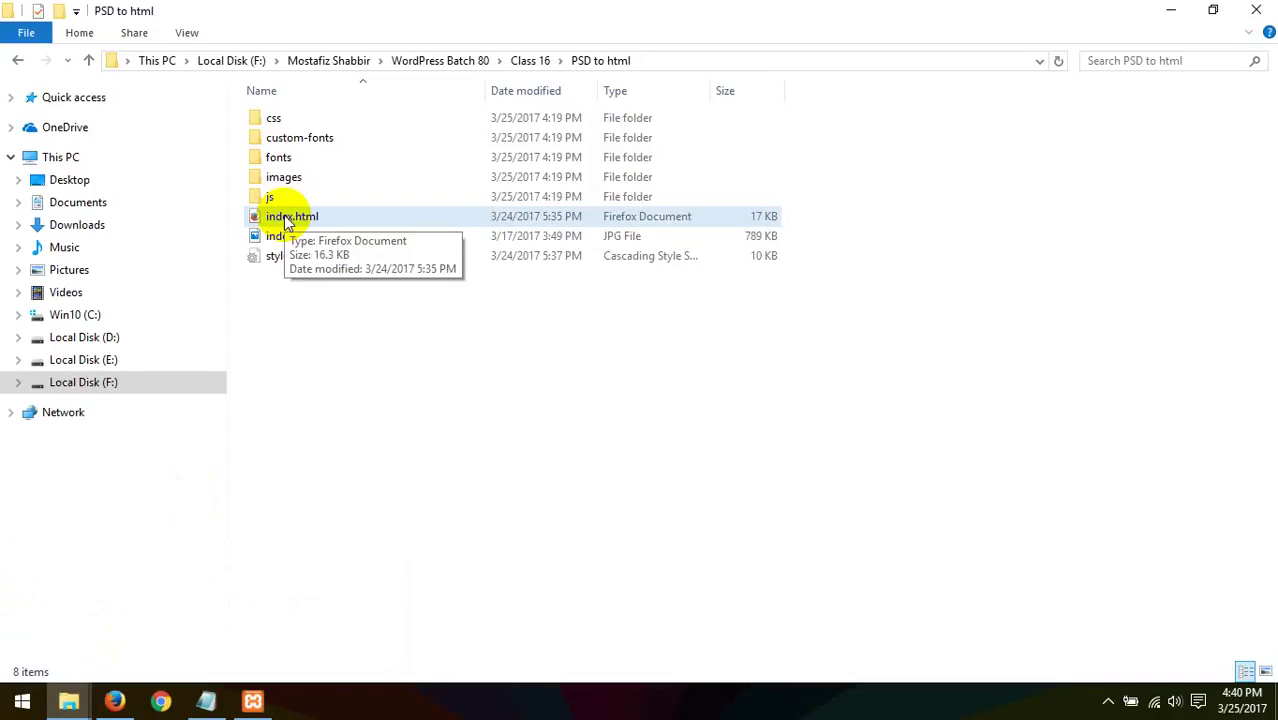
{"action": "left_click", "coordinate": [1171, 10]}
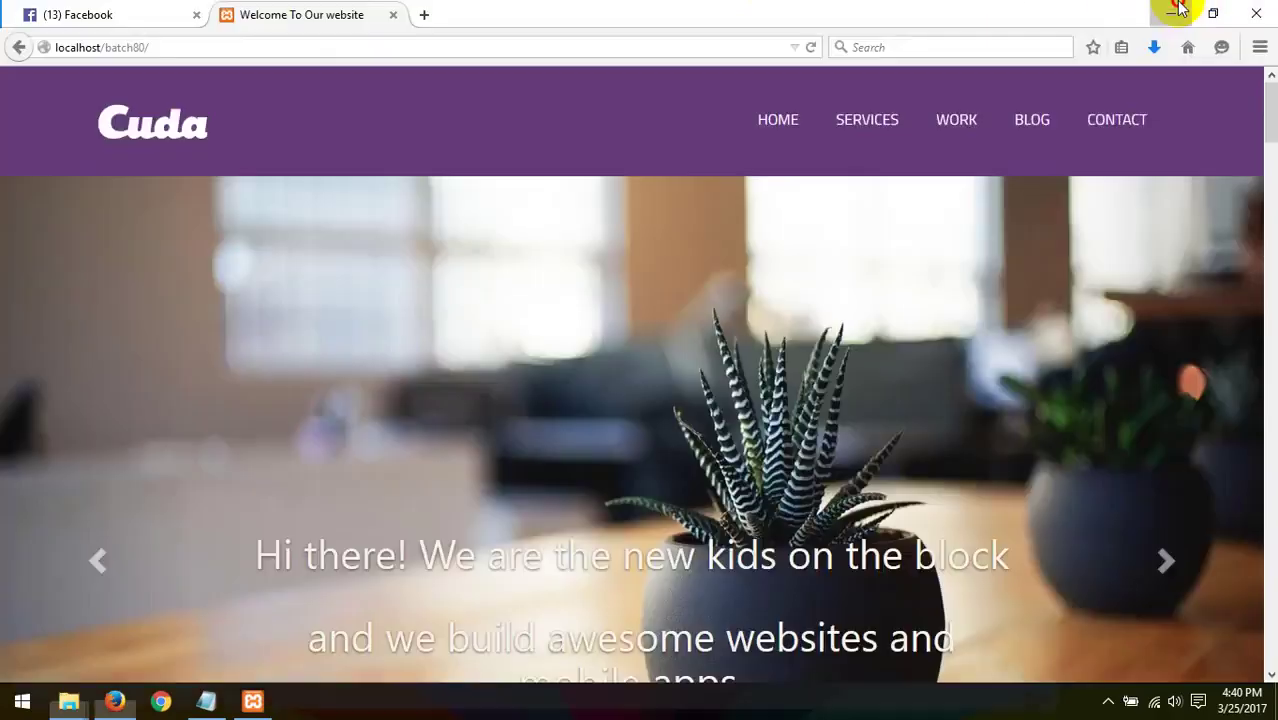
- Minimize Firefox and browse from This PC to the C:\xampp\apache\conf folder
{"action": "left_click", "coordinate": [1171, 10]}
{"action": "double_click", "coordinate": [24, 133]}
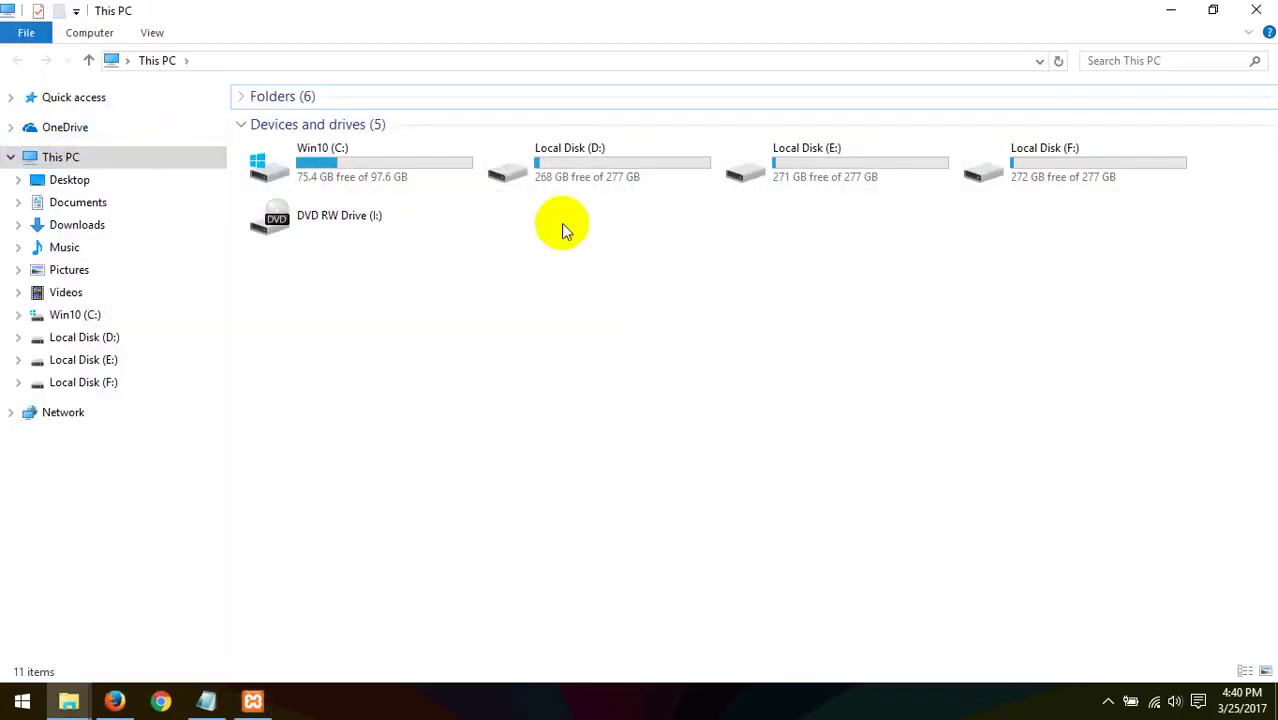
{"action": "double_click", "coordinate": [433, 181]}
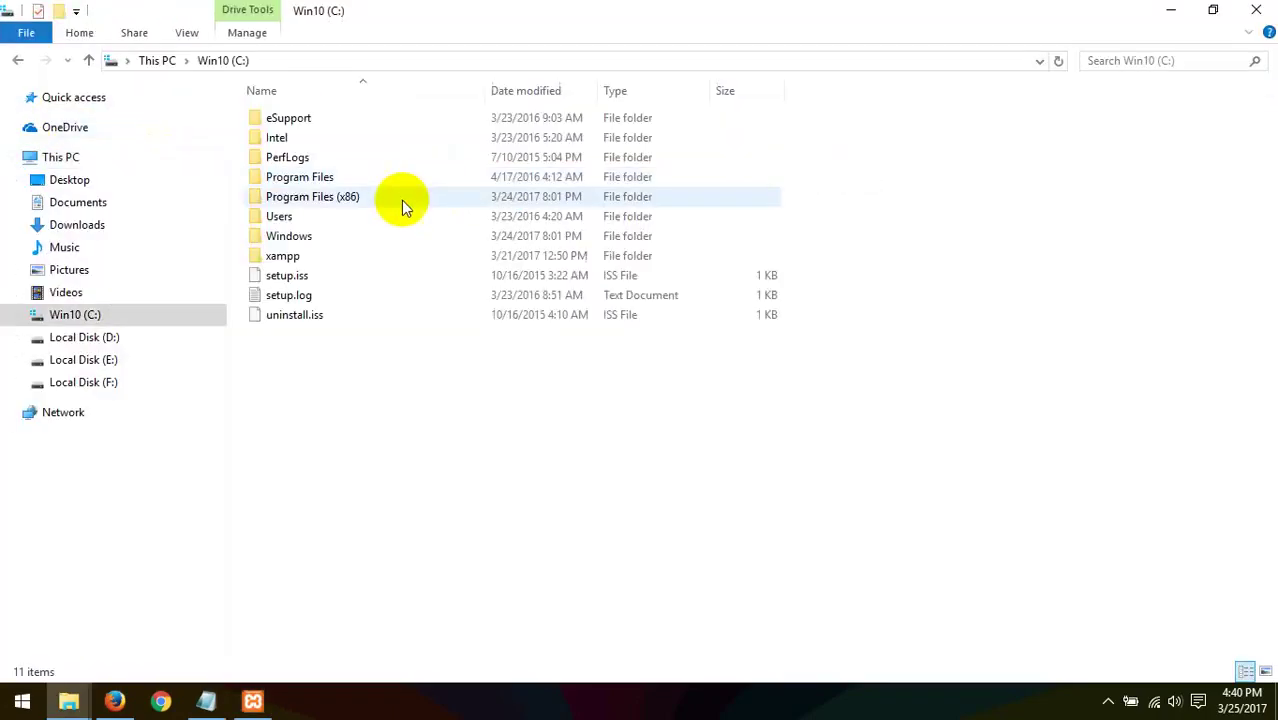
{"action": "double_click", "coordinate": [337, 255]}
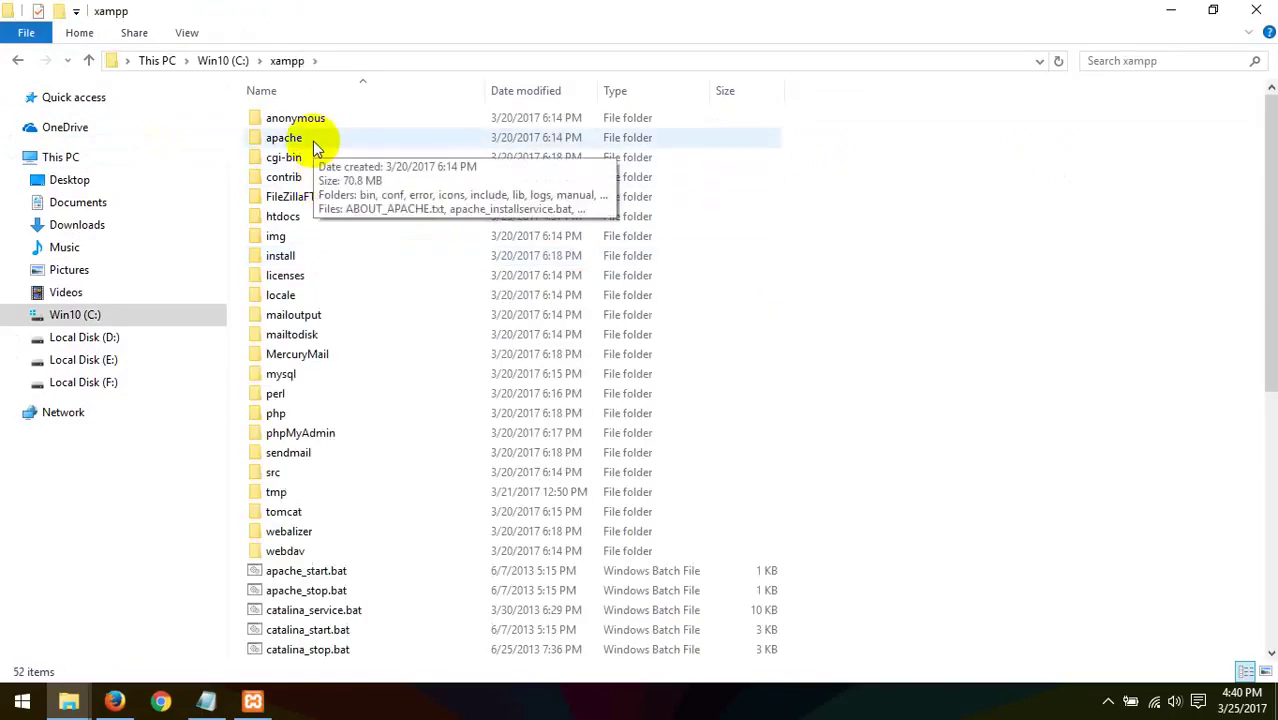
{"action": "double_click", "coordinate": [313, 141]}
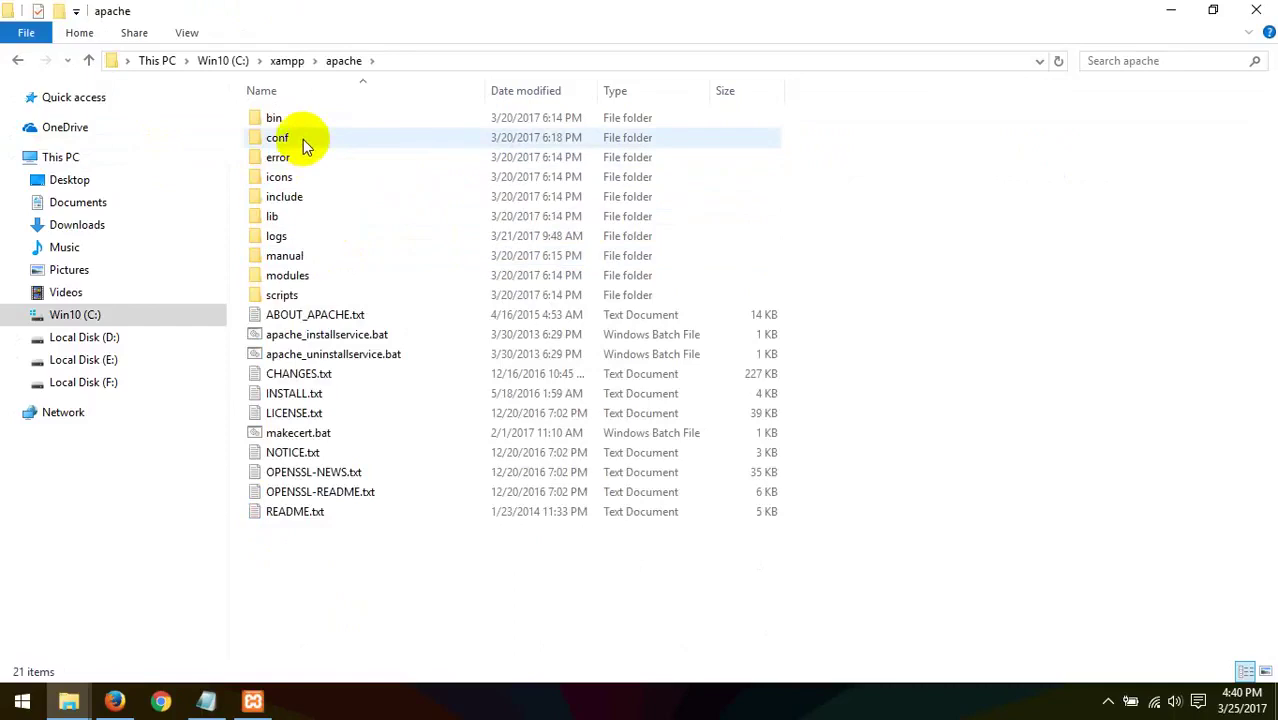
{"action": "double_click", "coordinate": [303, 141]}
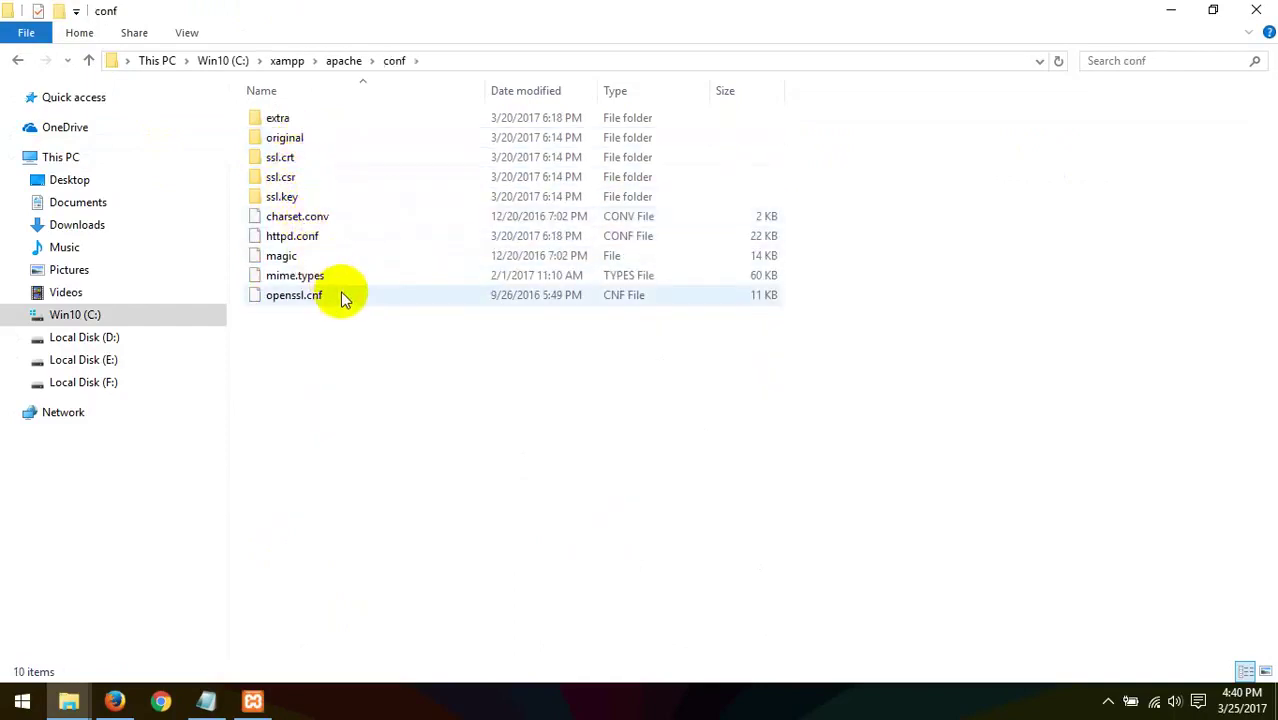
- Open httpd.conf in Notepad++ and find the text index.html in it
{"action": "left_click", "coordinate": [290, 241]}
{"action": "right_click", "coordinate": [292, 244]}
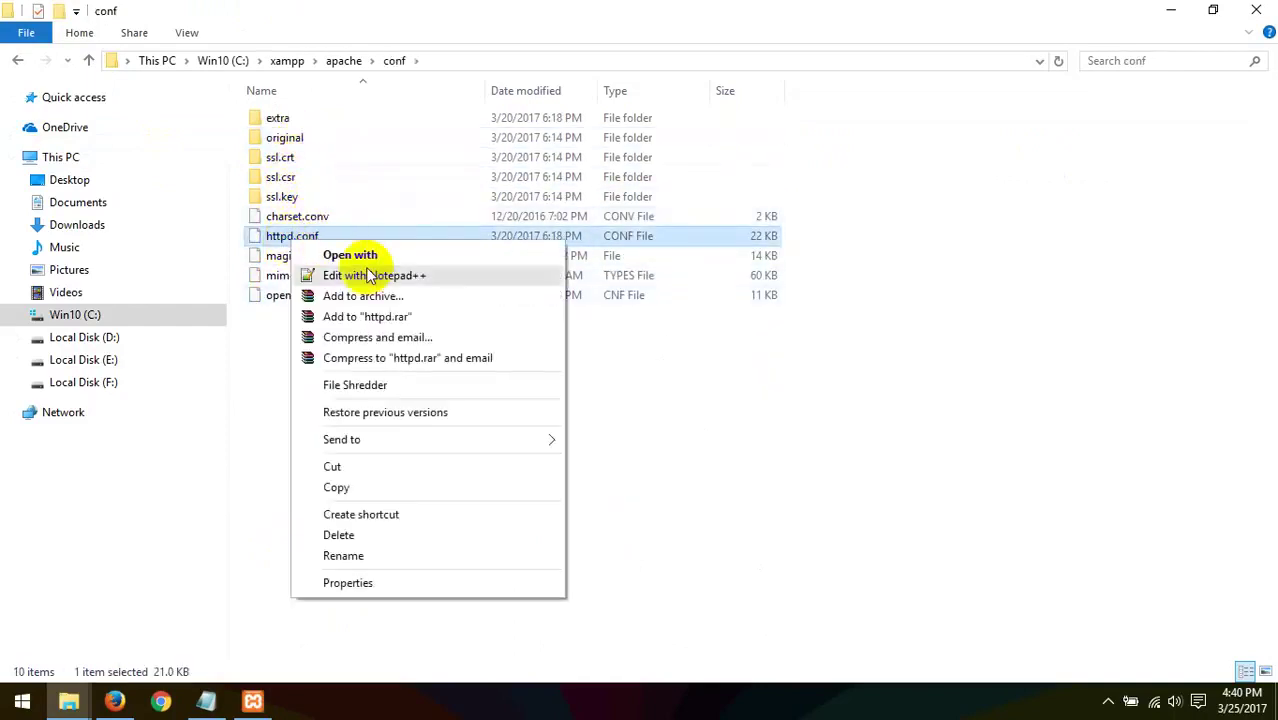
{"action": "left_click", "coordinate": [360, 276]}
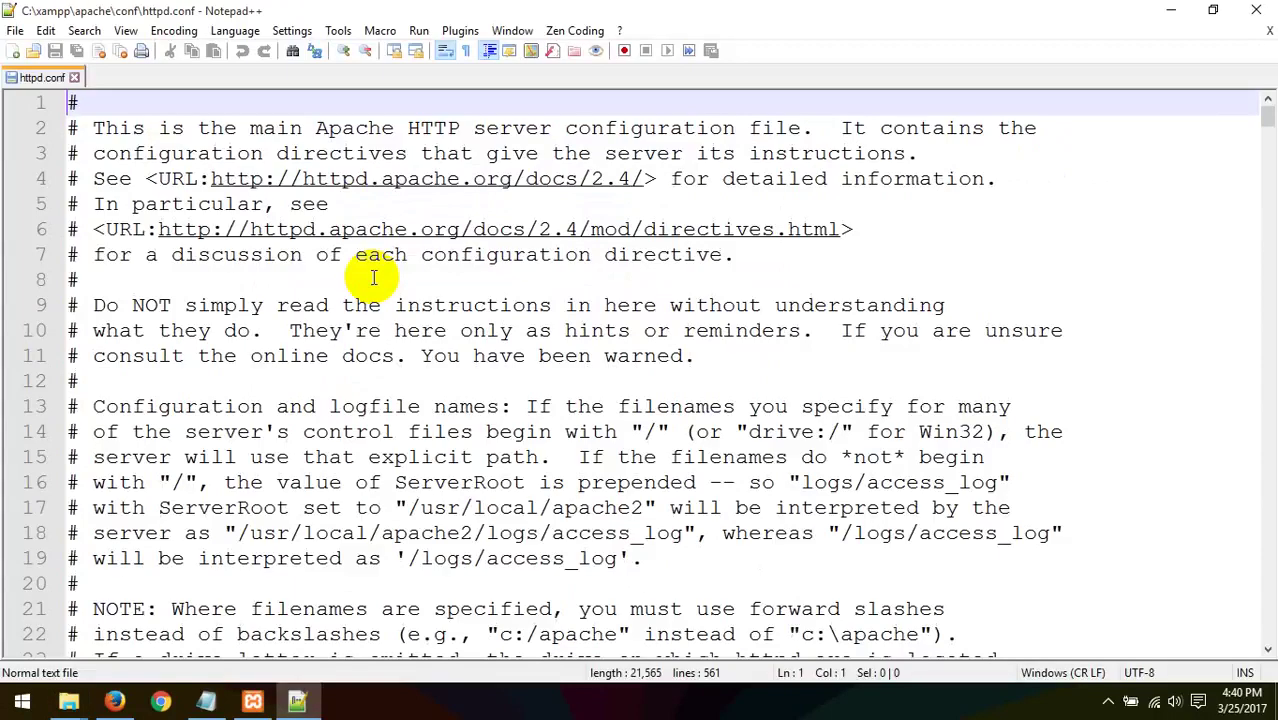
{"action": "key", "text": "ctrl+f"}
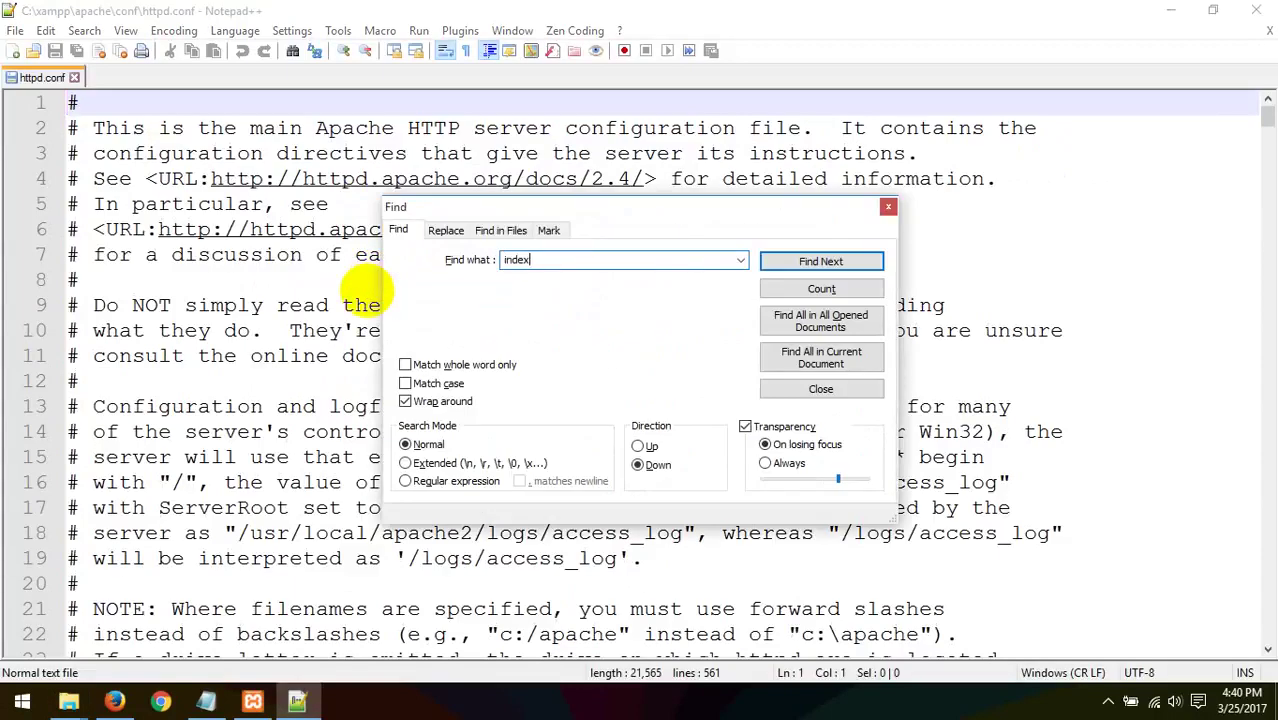
{"action": "type", "text": "index.html"}
{"action": "key", "text": "Return"}
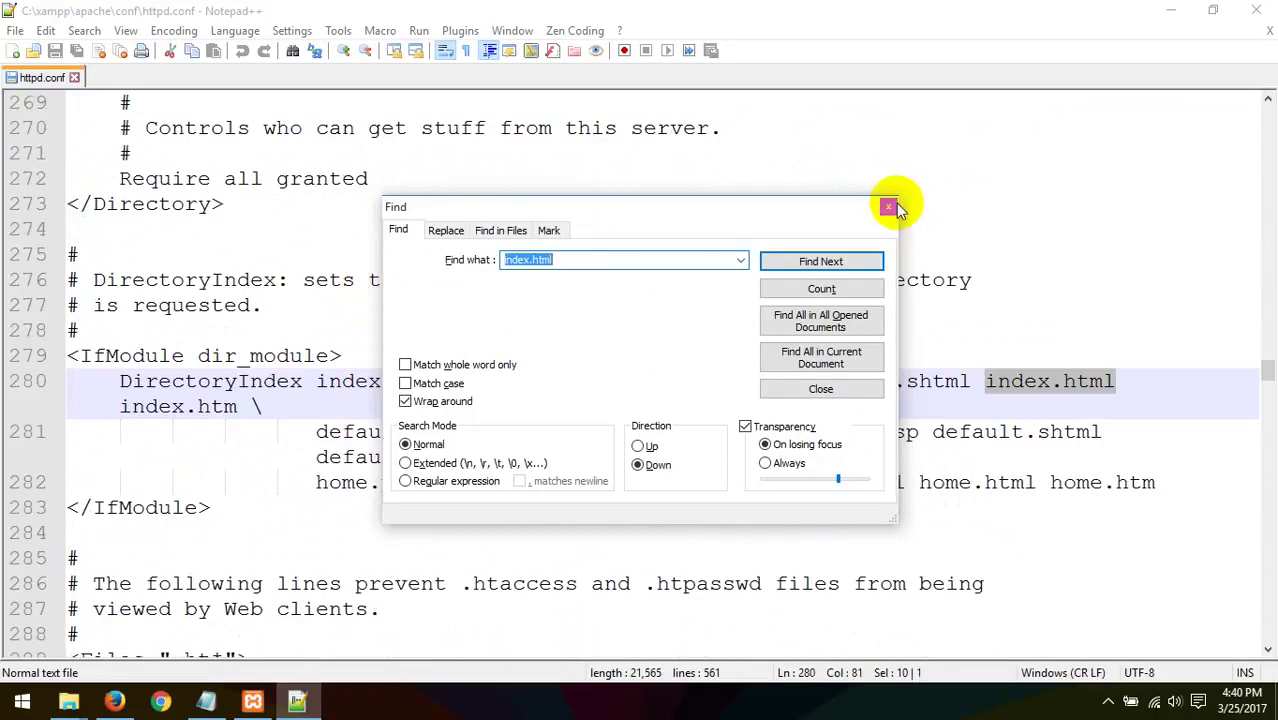
{"action": "left_click", "coordinate": [888, 206]}
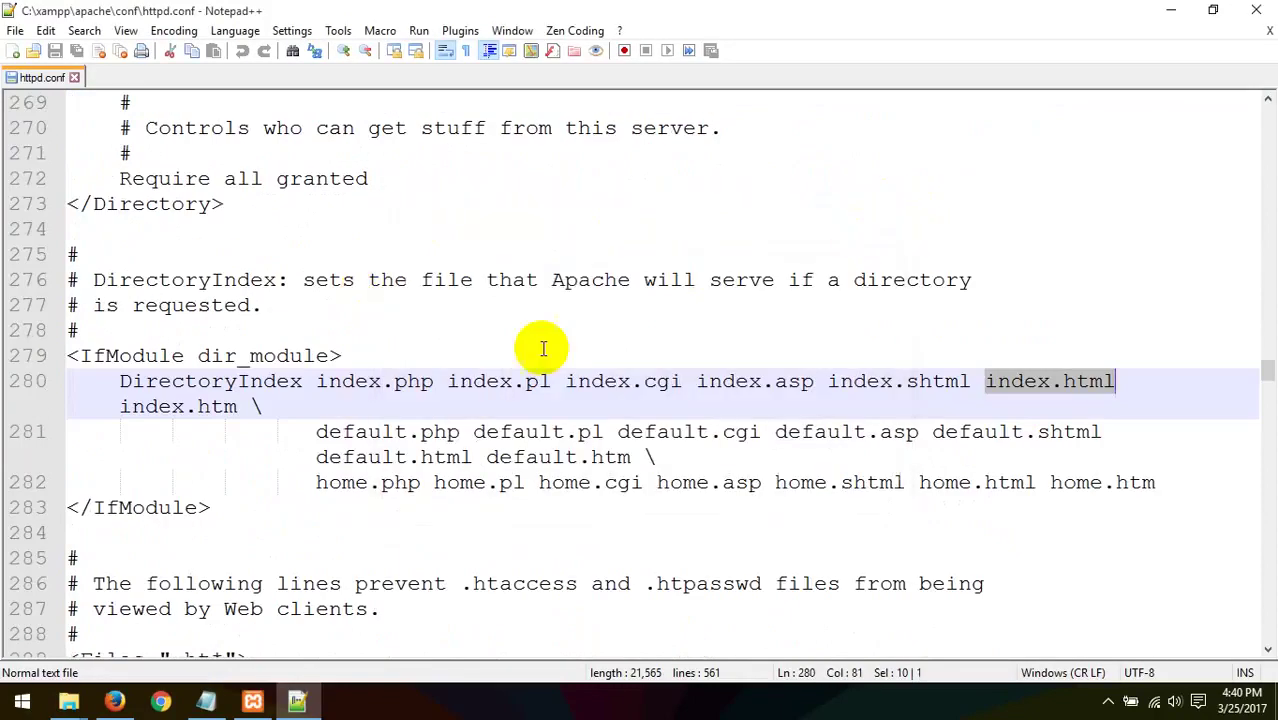
- Add the instructor's surname with the .html extension after default.htm in the DirectoryIndex list and save httpd.conf
{"action": "left_click", "coordinate": [644, 457]}
{"action": "type", "text": "shabbir."}
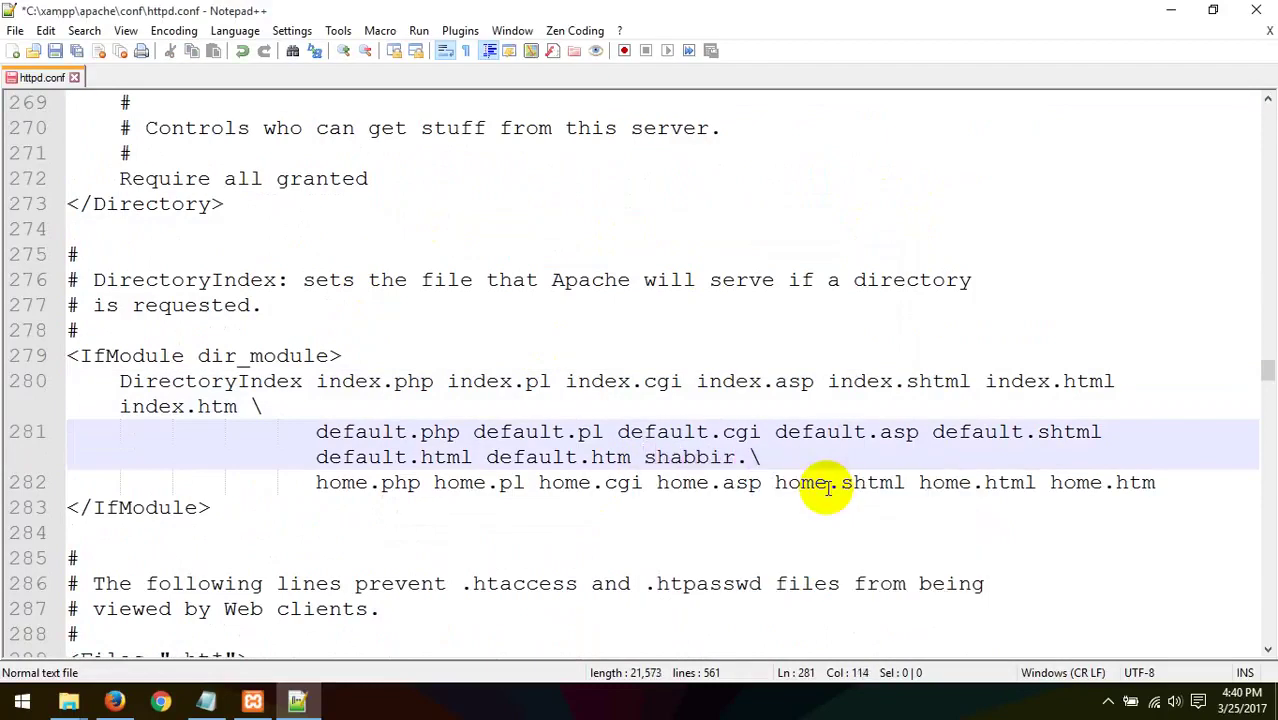
{"action": "type", "text": "html"}
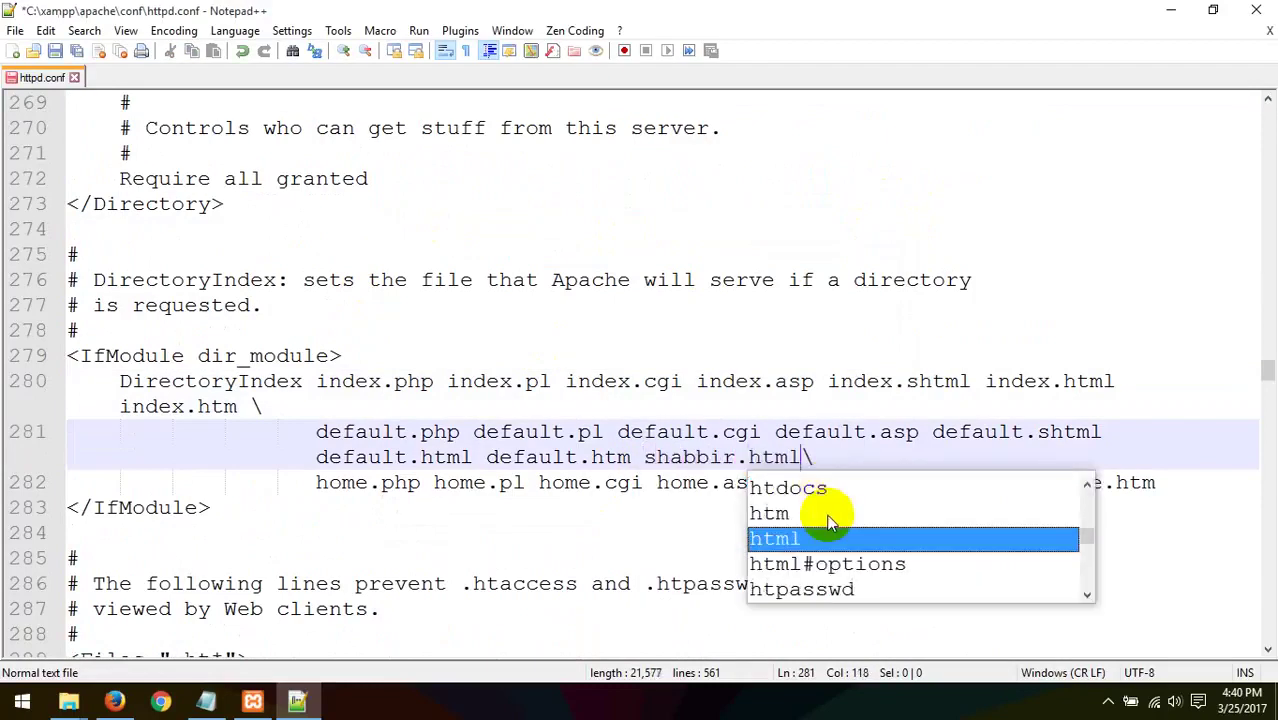
{"action": "key", "text": "ctrl+s"}
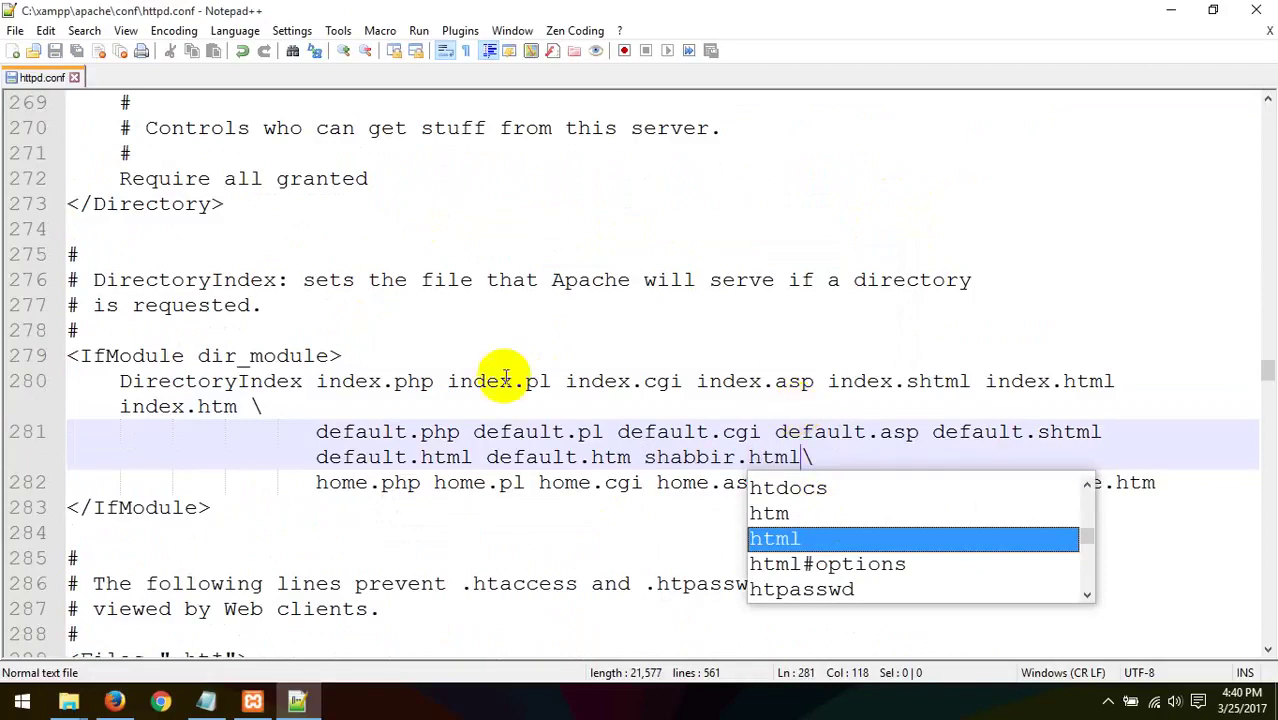
- Rename index.html in the batch80 folder to the instructor's surname, keeping the .html extension
{"action": "left_click", "coordinate": [114, 701]}
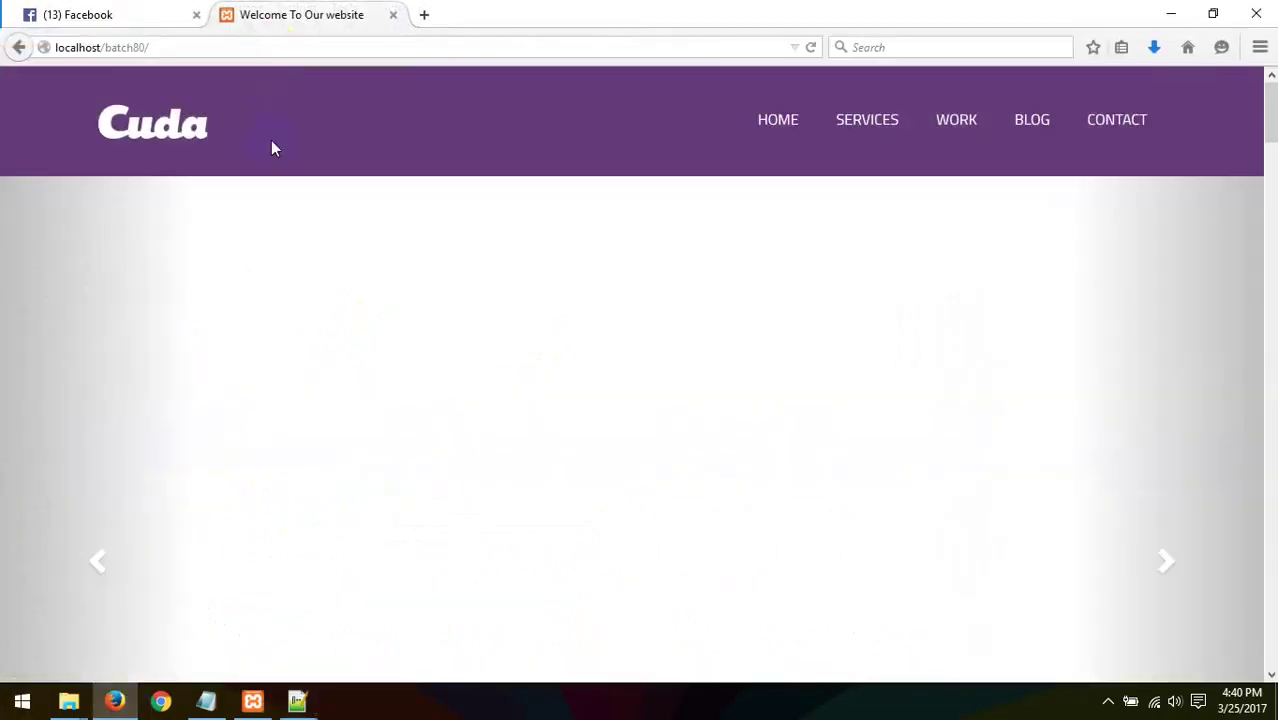
{"action": "mouse_move", "coordinate": [68, 701]}
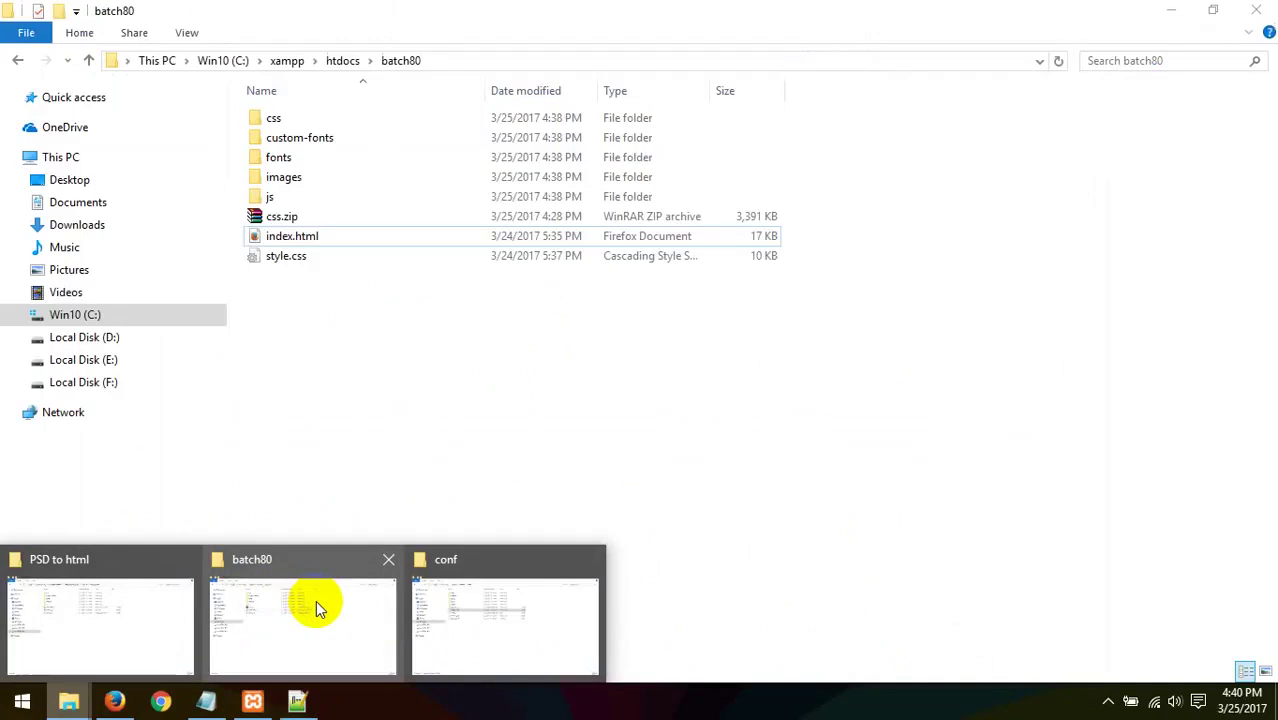
{"action": "left_click", "coordinate": [318, 601]}
{"action": "left_click", "coordinate": [287, 242]}
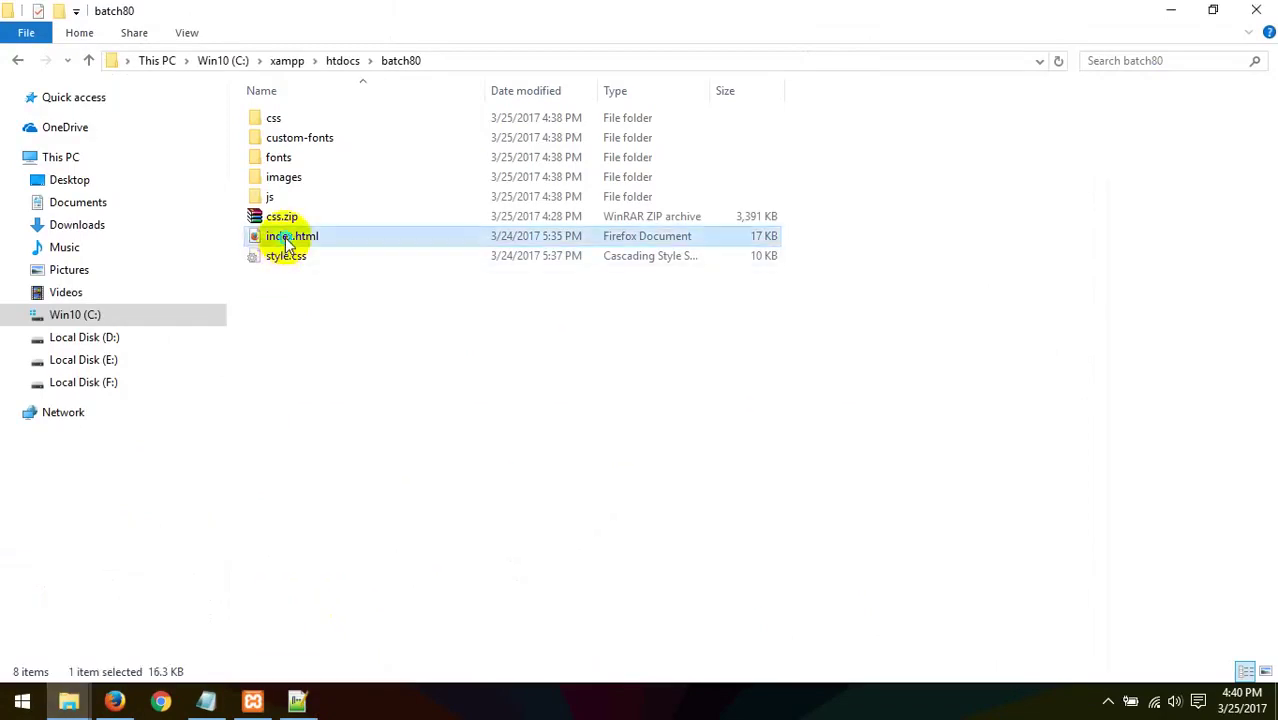
{"action": "right_click", "coordinate": [287, 240]}
{"action": "left_click", "coordinate": [352, 576]}
{"action": "type", "text": "shabbir"}
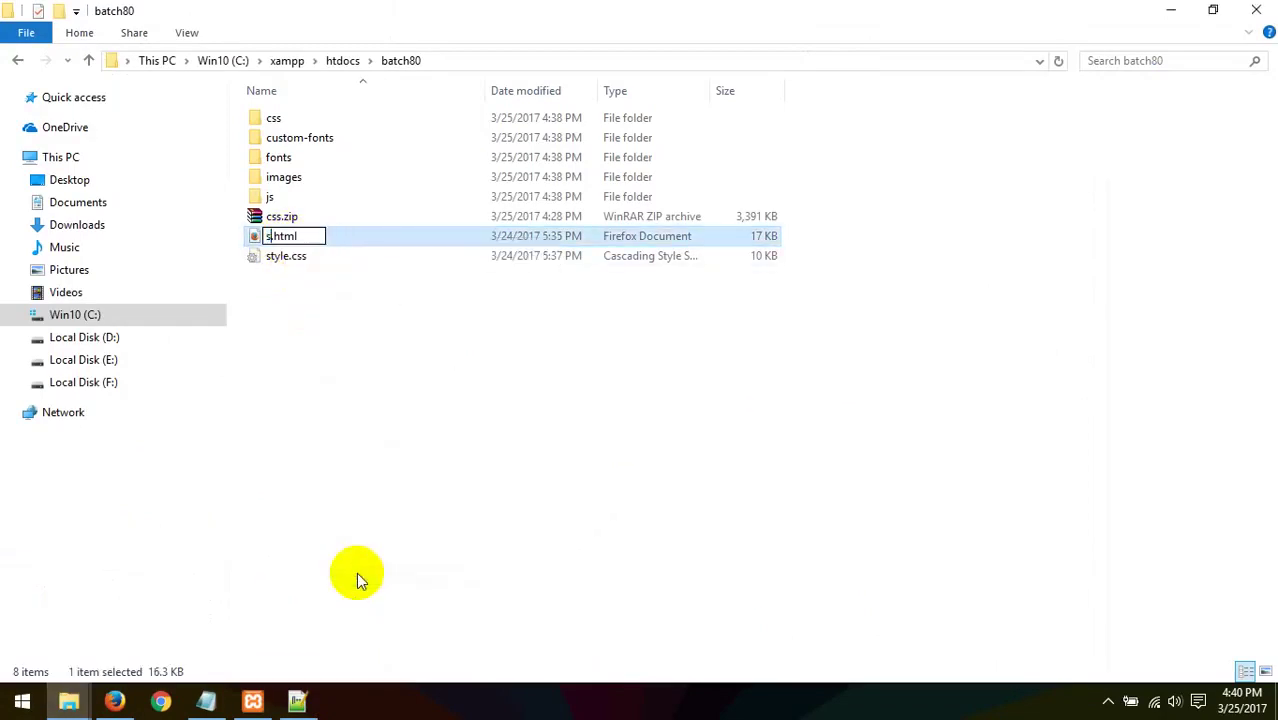
{"action": "key", "text": "Return"}
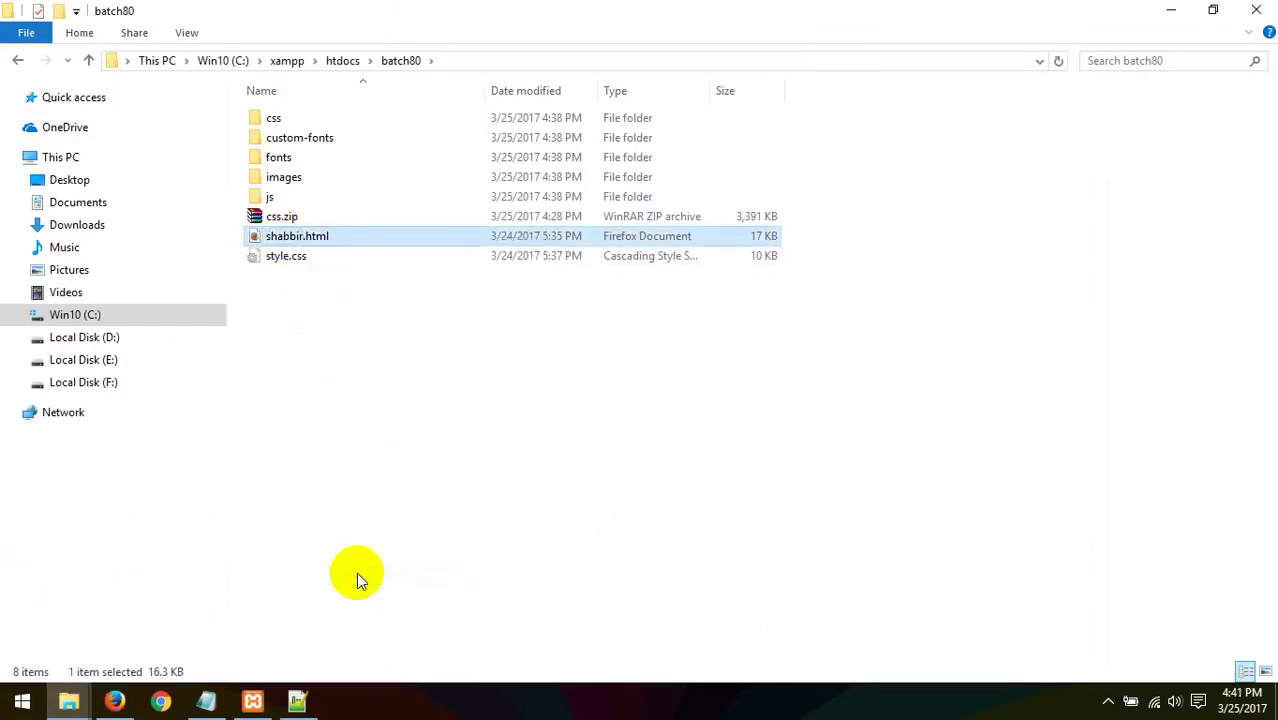
- Reload localhost/batch80 in Firefox, open the renamed HTML page from the listing, and load localhost/batch80/ again
{"action": "left_click", "coordinate": [114, 701]}
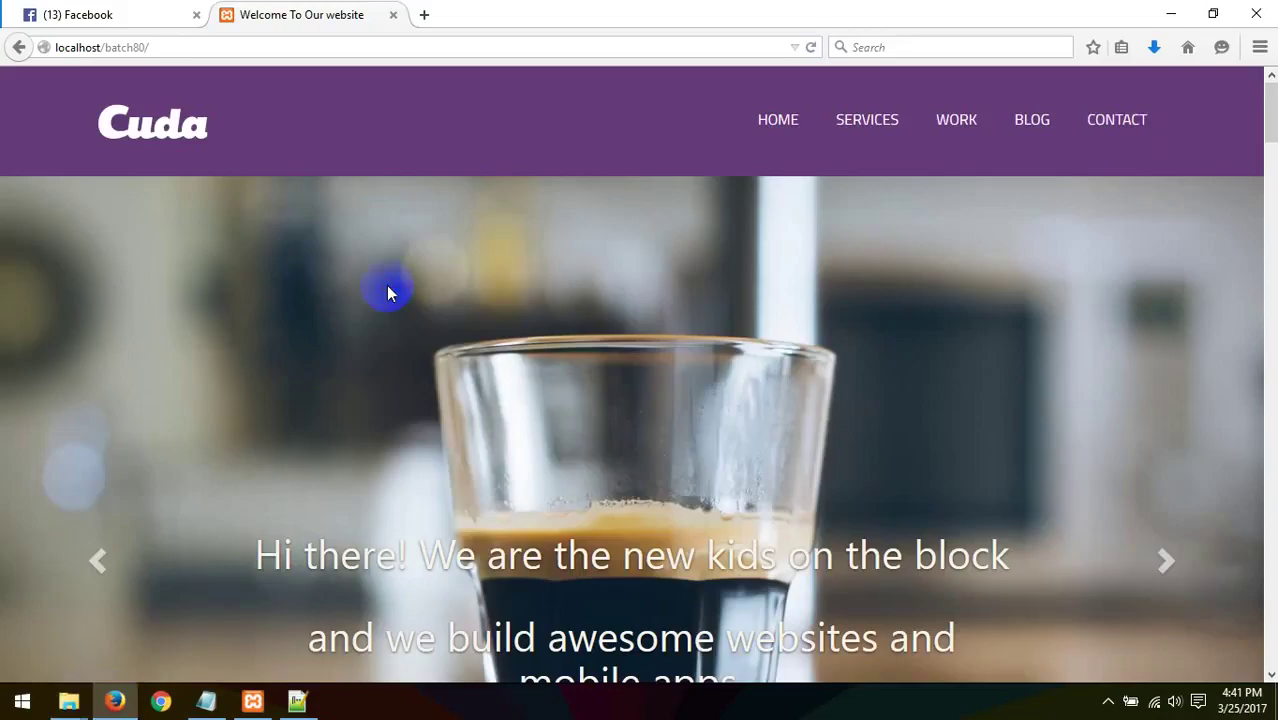
{"action": "key", "text": "F5"}
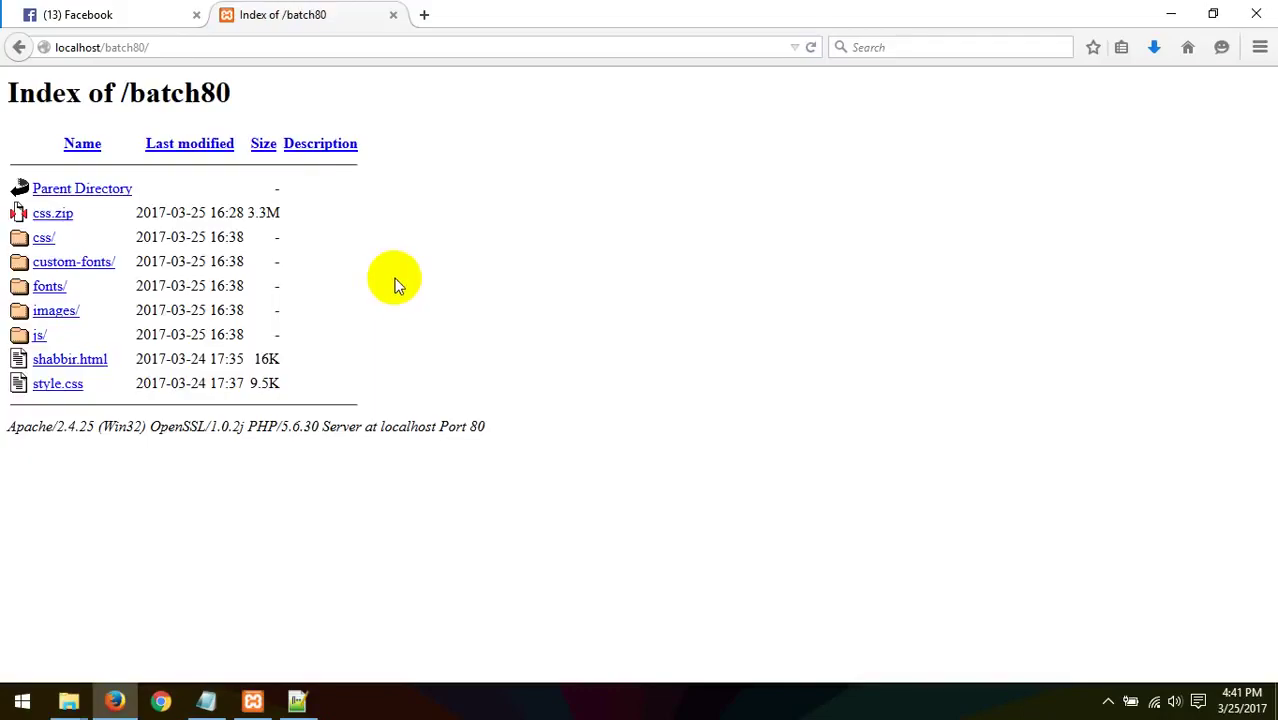
{"action": "left_click", "coordinate": [70, 362]}
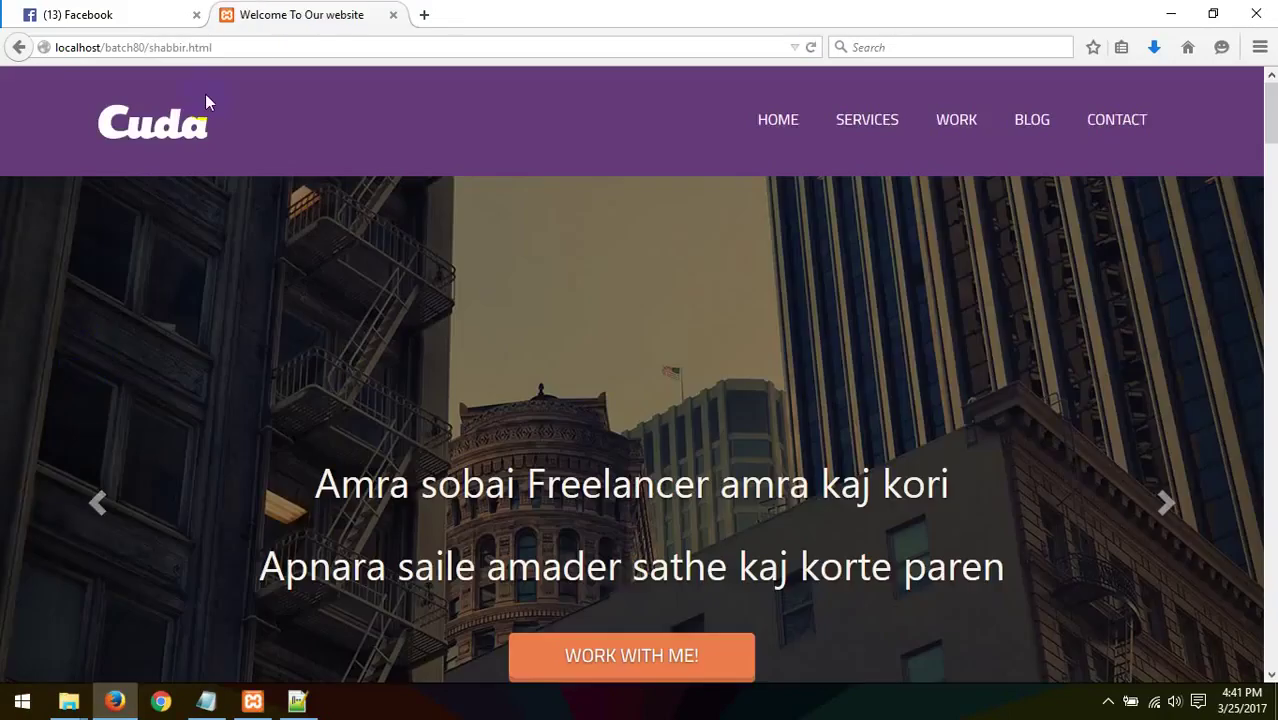
{"action": "left_click_drag", "start_coordinate": [232, 47], "coordinate": [148, 47]}
{"action": "key", "text": "BackSpace"}
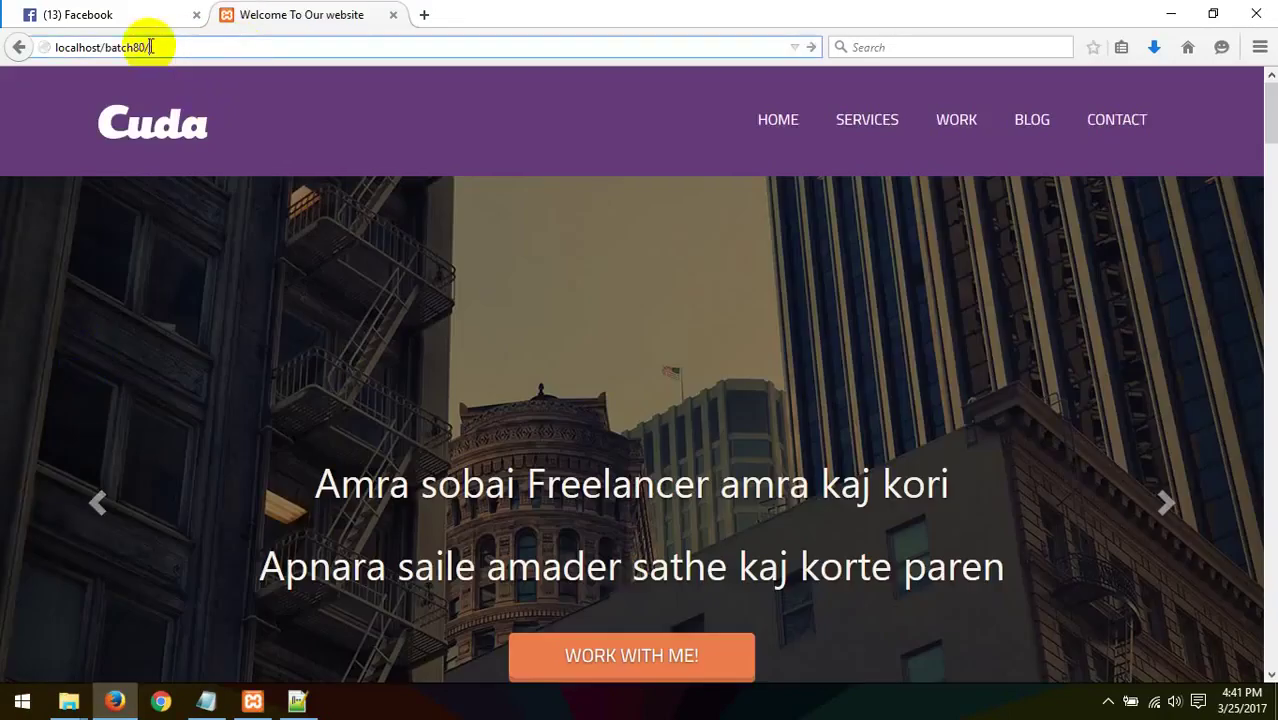
{"action": "key", "text": "Return"}
- Switch to the XAMPP Control Panel and restart Apache
{"action": "left_click", "coordinate": [237, 703]}
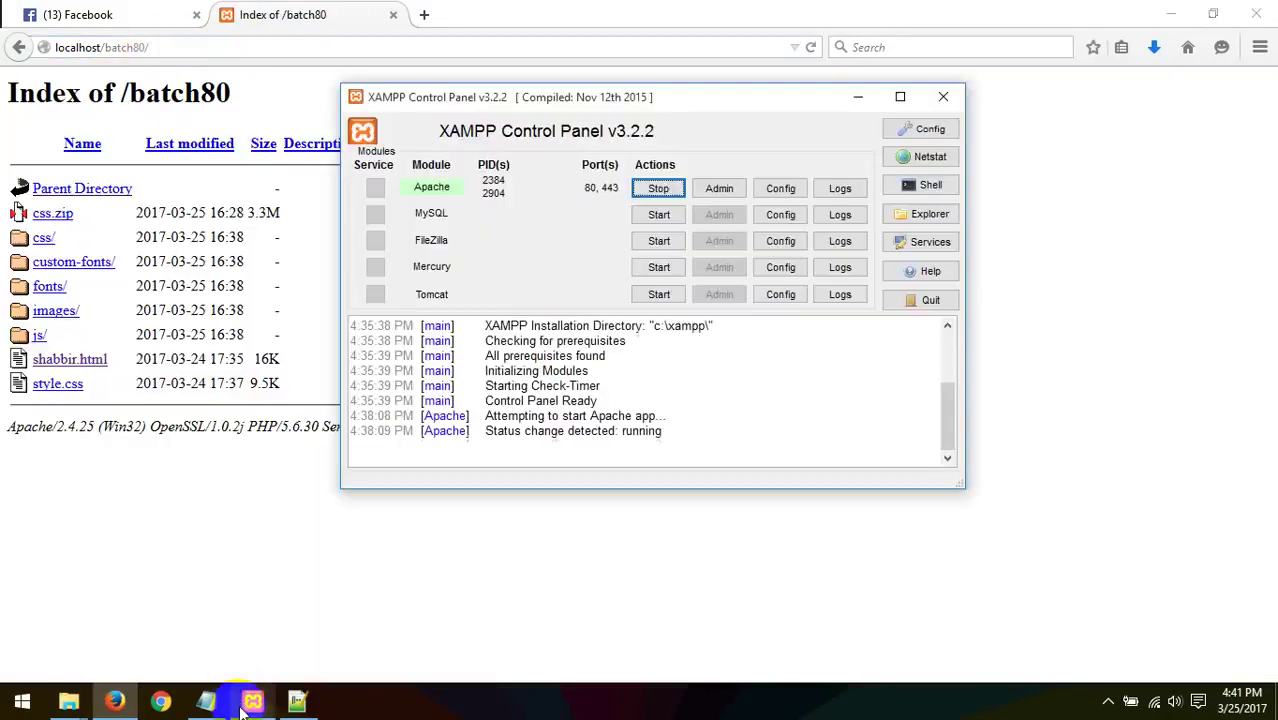
{"action": "left_click", "coordinate": [657, 192]}
{"action": "left_click", "coordinate": [657, 190]}
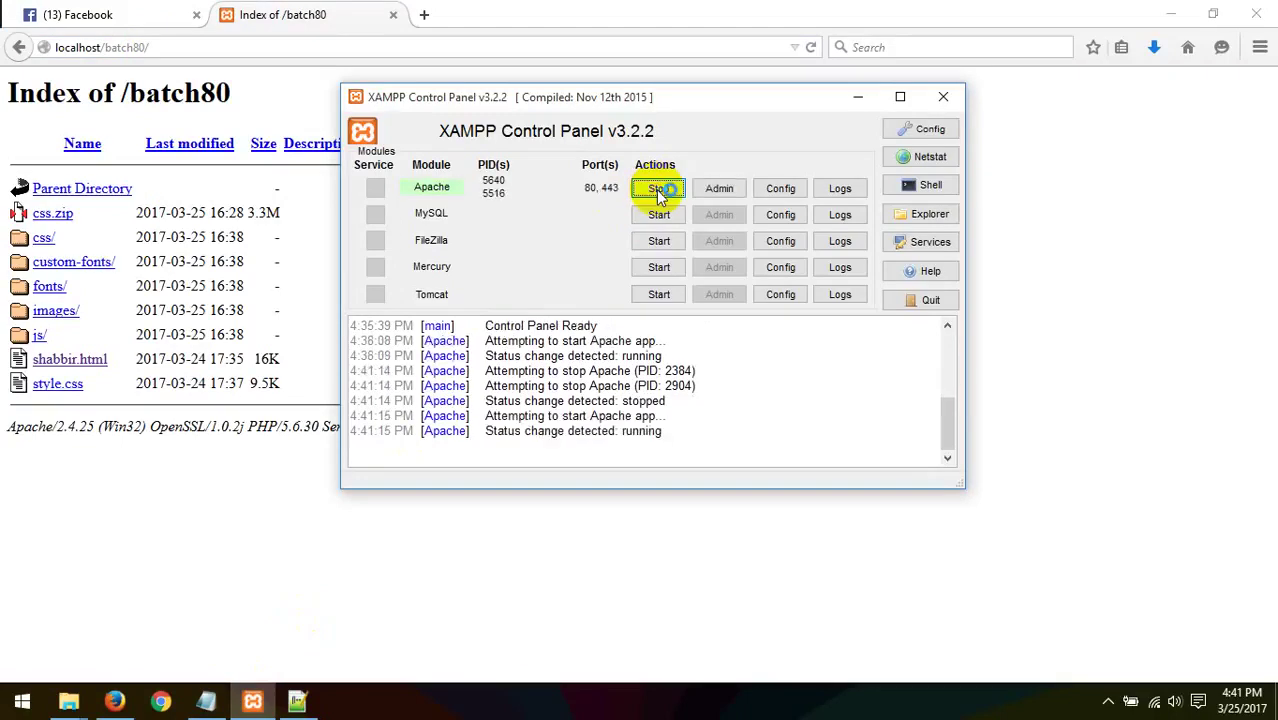
- Switch to Firefox and load localhost/batch80/ again to check the custom default page
{"action": "left_click", "coordinate": [430, 40]}
{"action": "left_click", "coordinate": [363, 47]}
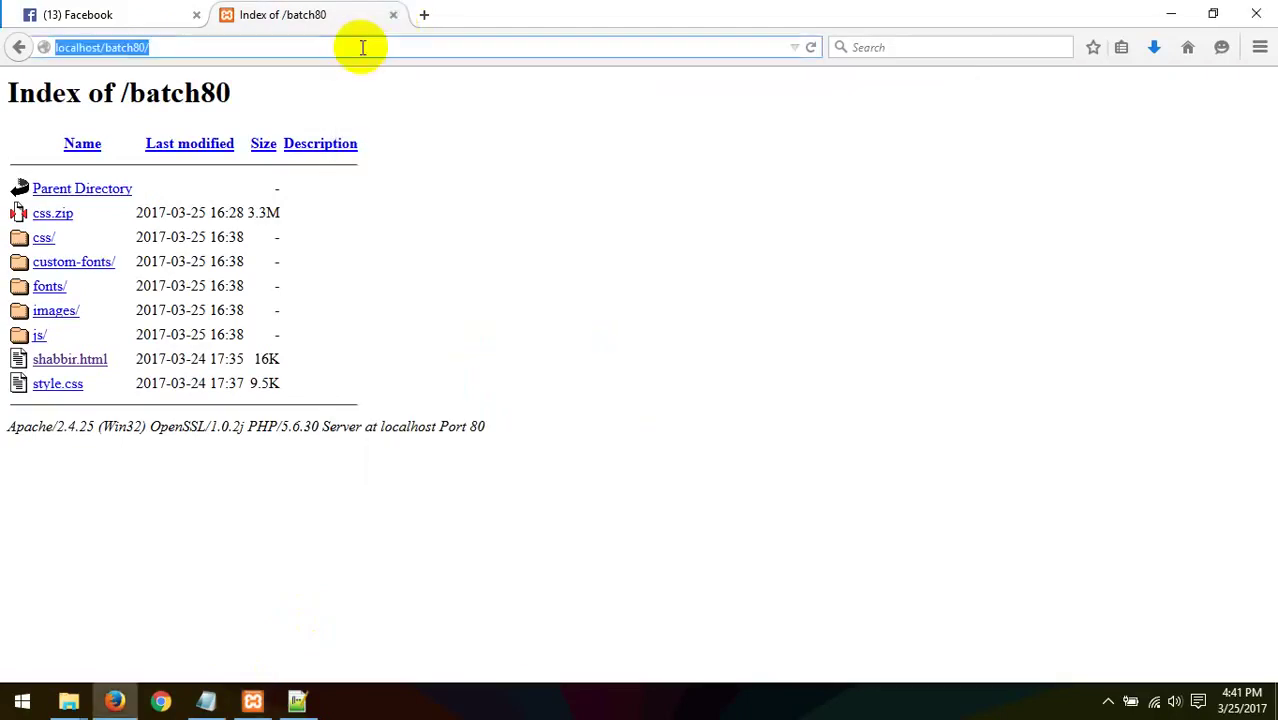
{"action": "key", "text": "Return"}
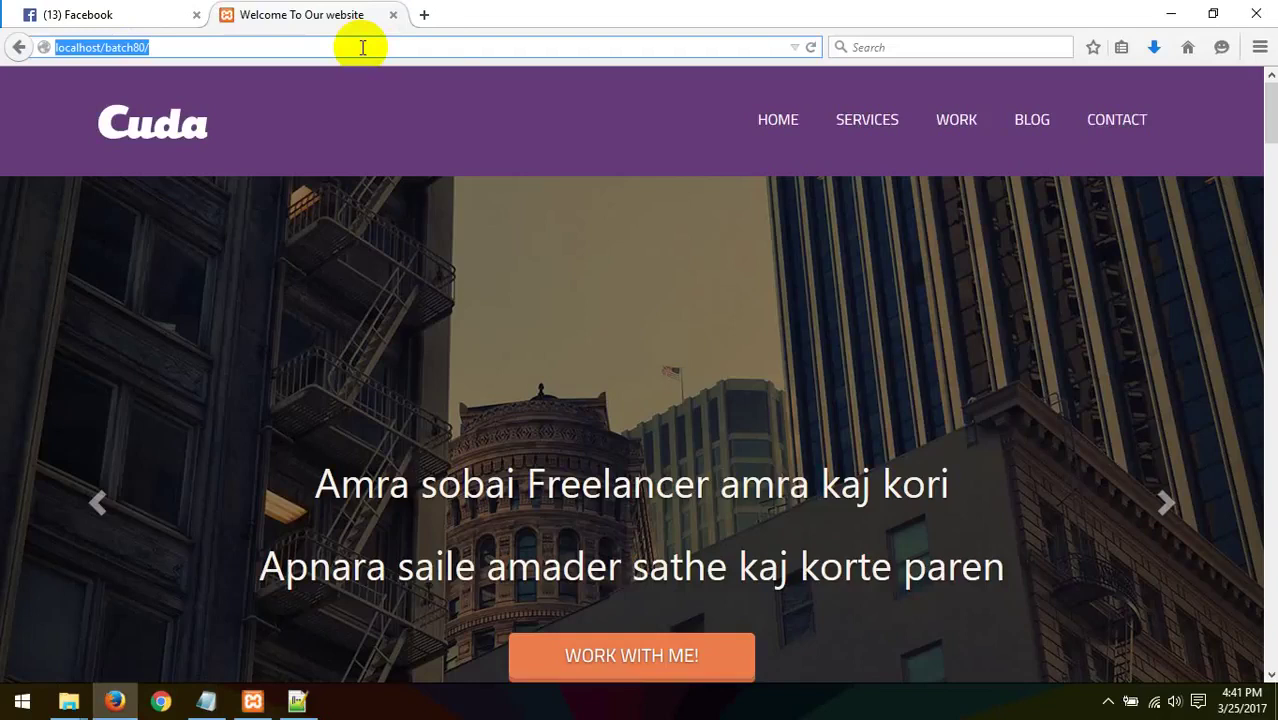
- Switch to Notepad++, delete the custom surname .html entry after default.htm in the DirectoryIndex list, and save httpd.conf
{"action": "left_click", "coordinate": [300, 698]}
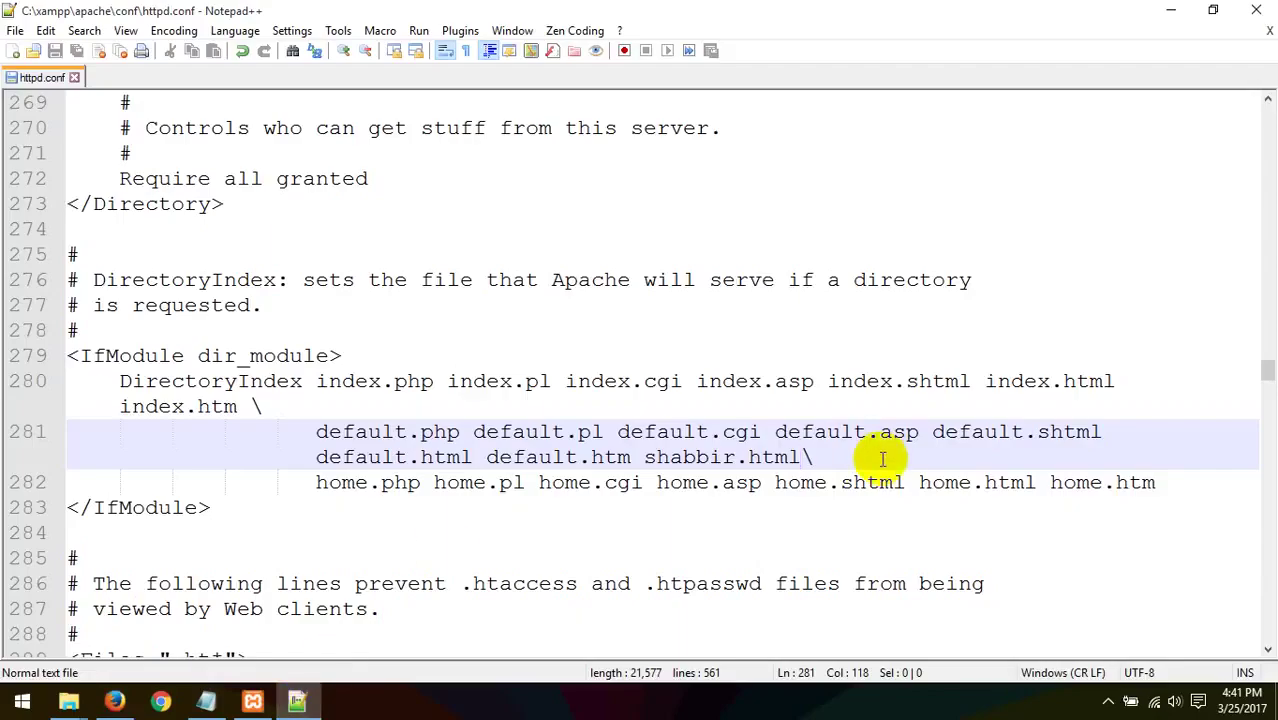
{"action": "key", "text": "BackSpace"}
{"action": "key", "text": "BackSpace"}
{"action": "key", "text": "BackSpace"}
{"action": "key", "text": "BackSpace"}
{"action": "key", "text": "BackSpace"}
{"action": "key", "text": "BackSpace"}
{"action": "key", "text": "BackSpace"}
{"action": "key", "text": "BackSpace"}
{"action": "key", "text": "BackSpace"}
{"action": "key", "text": "BackSpace"}
{"action": "key", "text": "BackSpace"}
{"action": "key", "text": "BackSpace"}
{"action": "key", "text": "ctrl+s"}
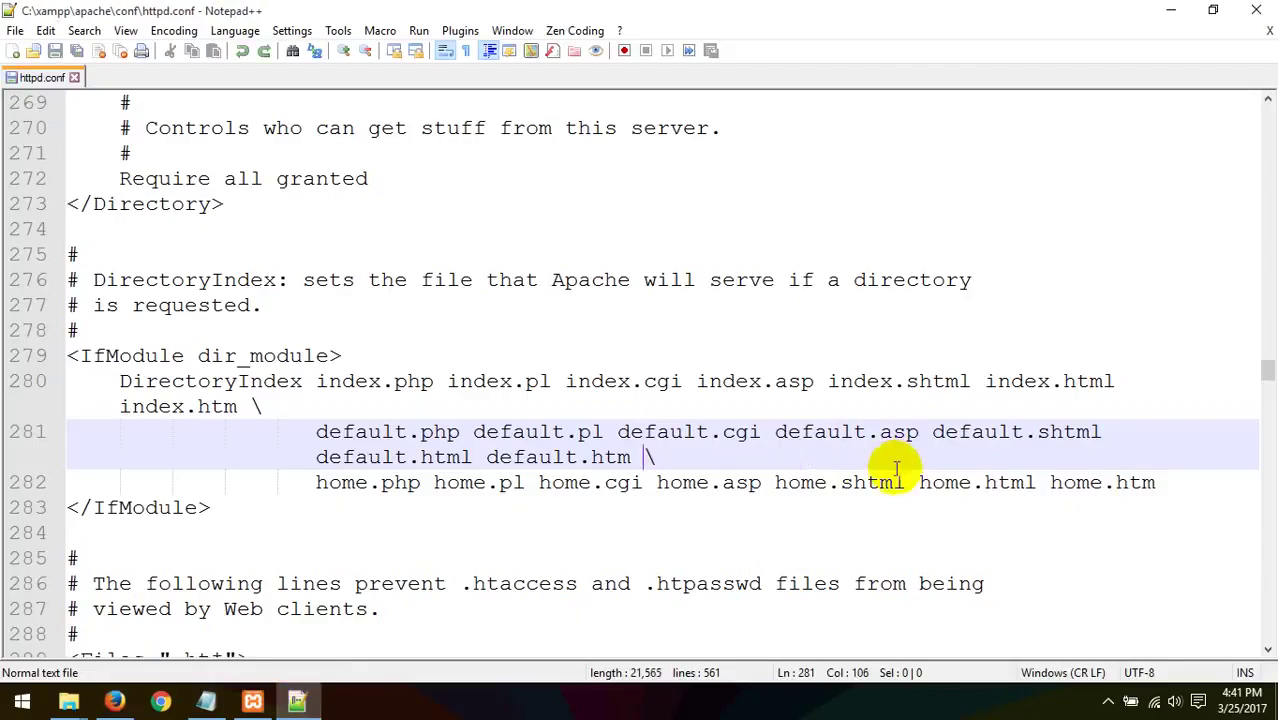
- Highlight the default and index names in the DirectoryIndex list to review the accepted default pages
{"action": "double_click", "coordinate": [430, 433]}
{"action": "double_click", "coordinate": [362, 432]}
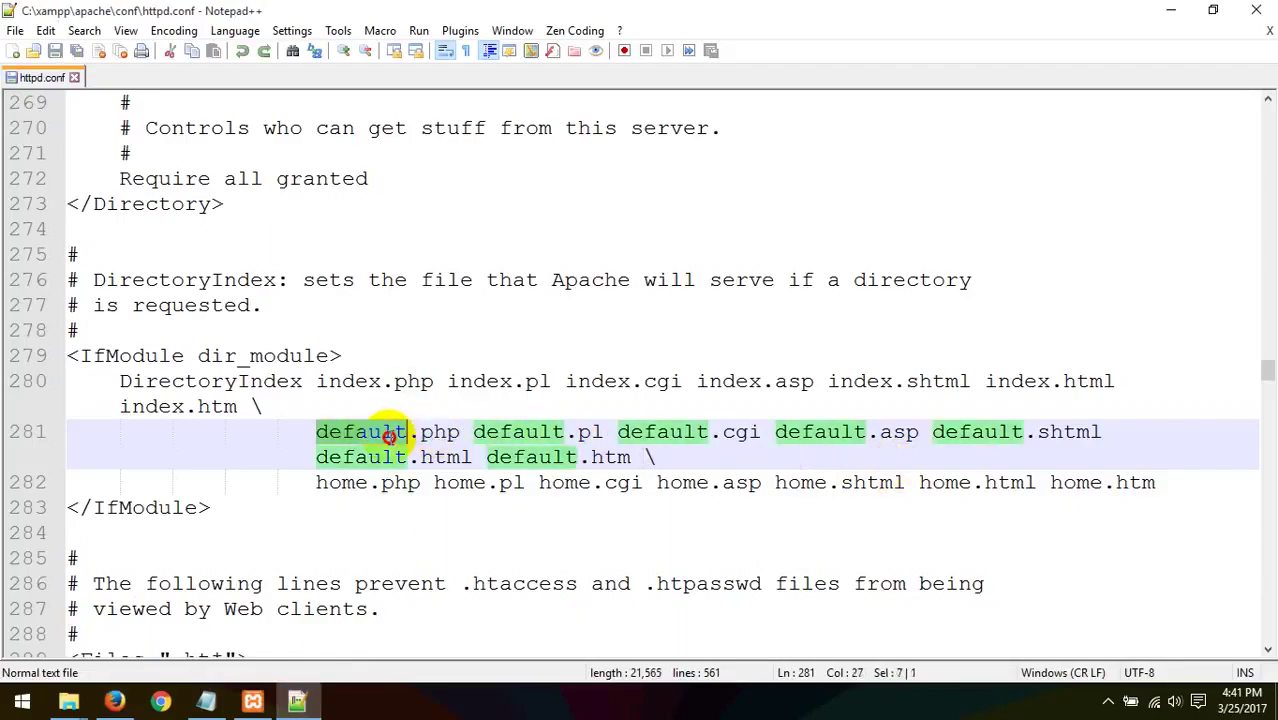
{"action": "double_click", "coordinate": [745, 382]}
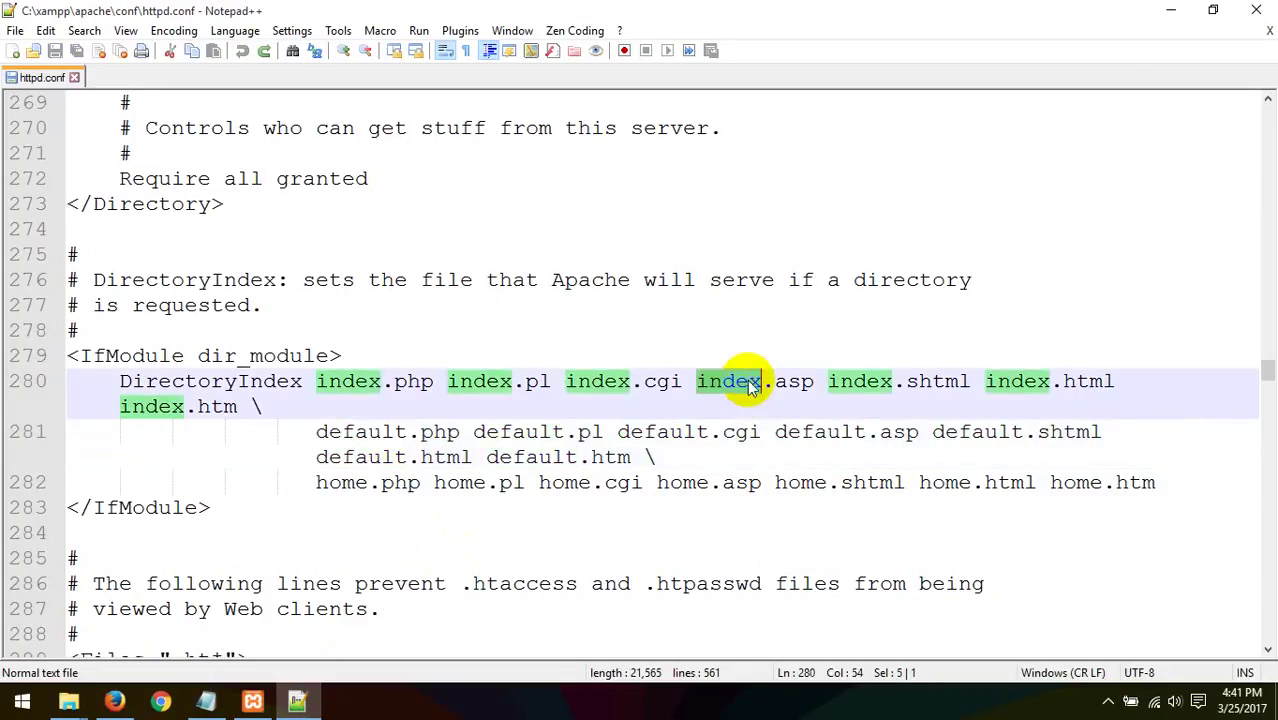
{"action": "double_click", "coordinate": [858, 382]}
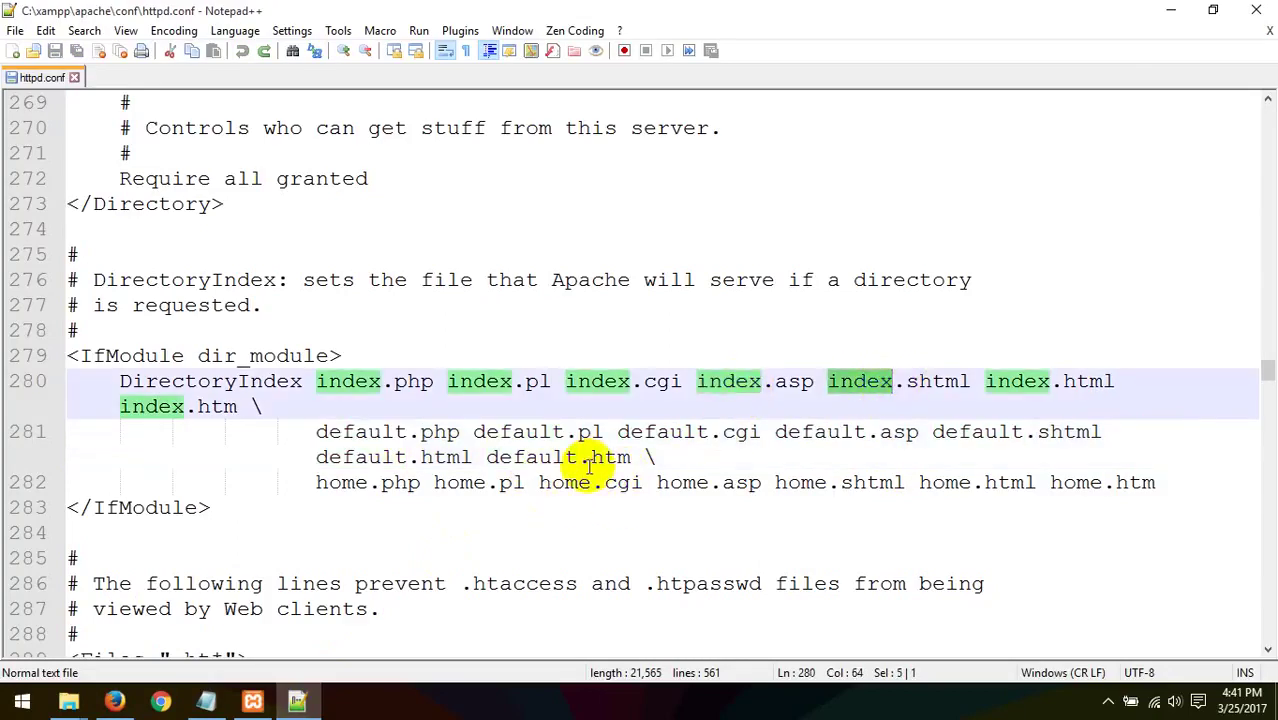
- Switch to the batch80 folder and rename the surname-titled HTML page to default.html
{"action": "left_click", "coordinate": [69, 701]}
{"action": "left_click", "coordinate": [285, 607]}
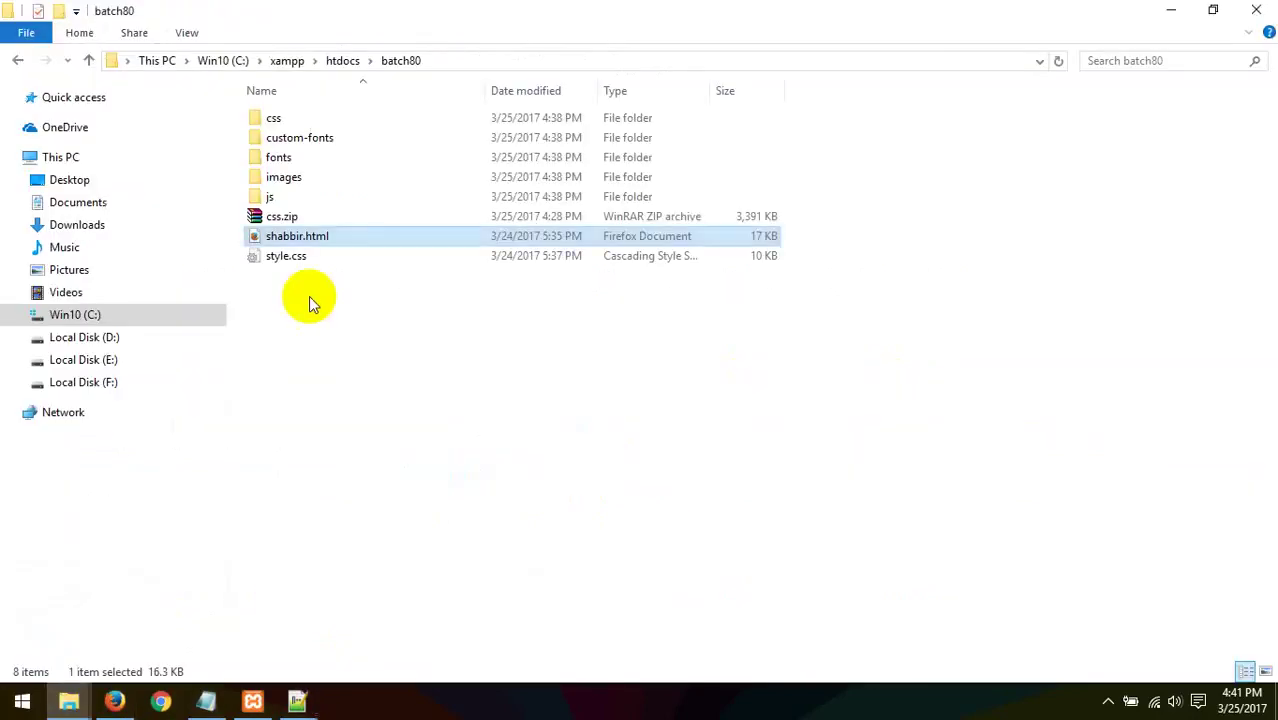
{"action": "right_click", "coordinate": [294, 237]}
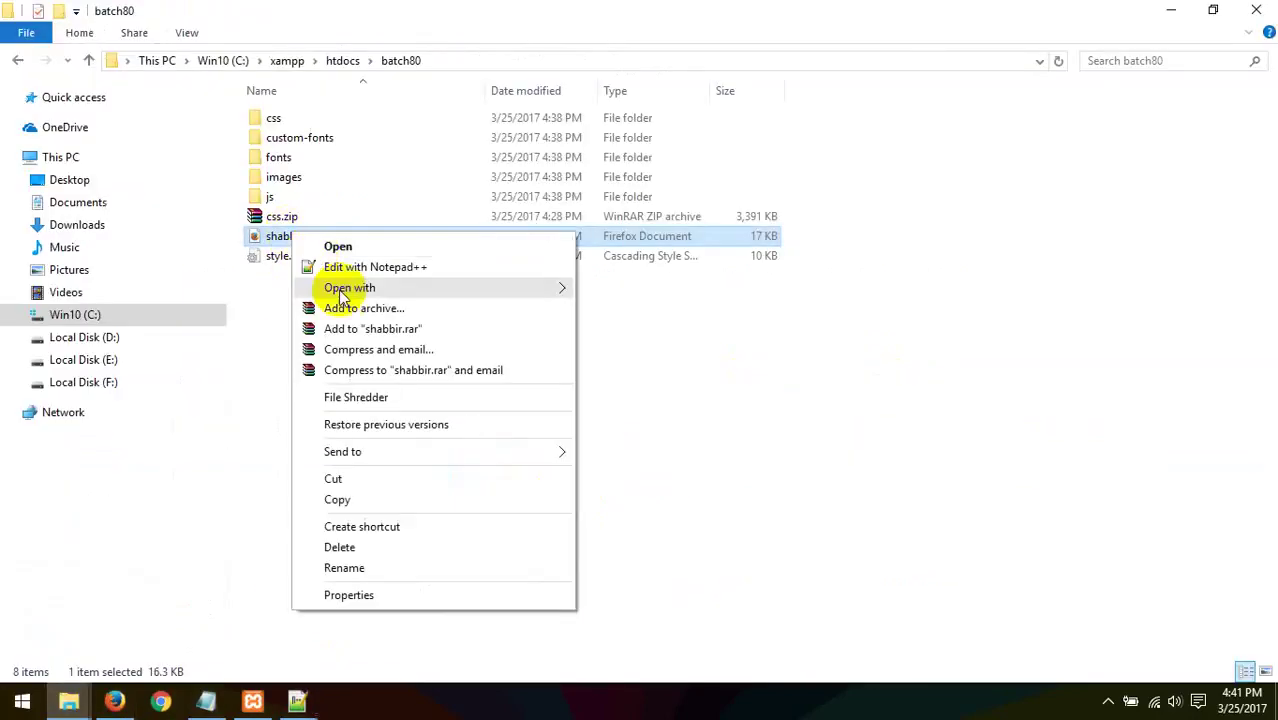
{"action": "left_click", "coordinate": [344, 567]}
{"action": "type", "text": "default.html"}
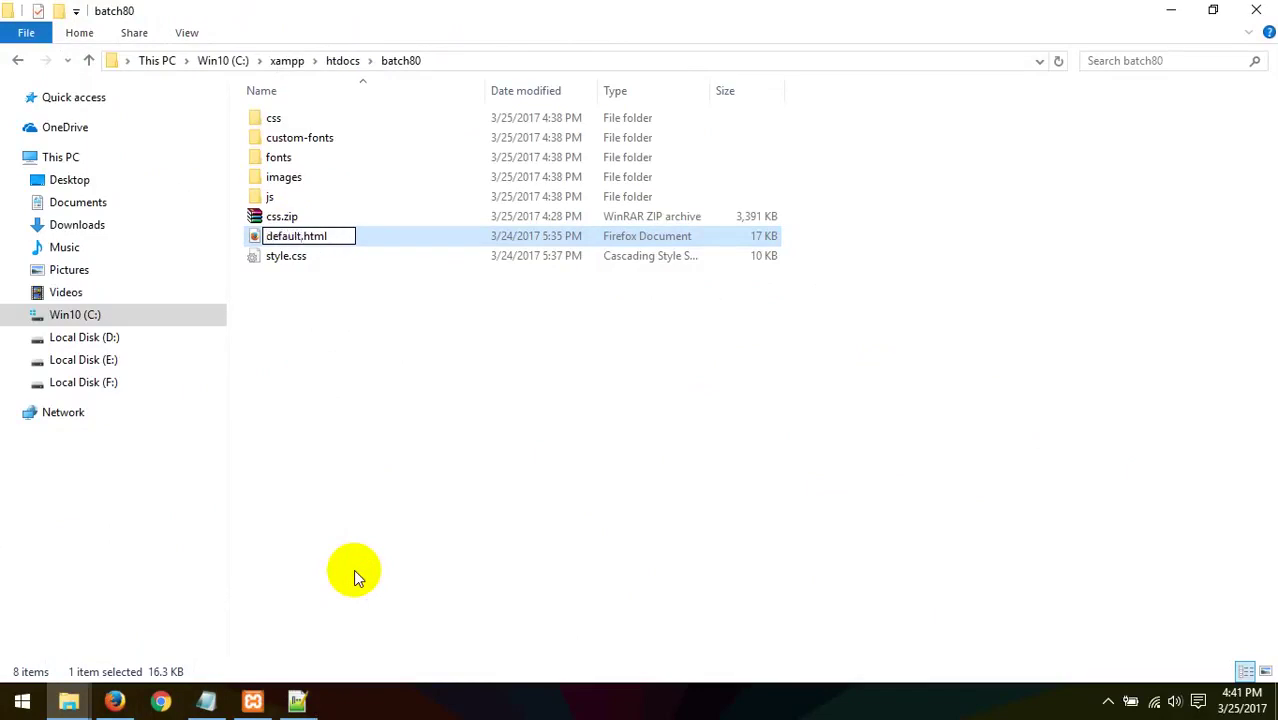
{"action": "left_click", "coordinate": [353, 569]}
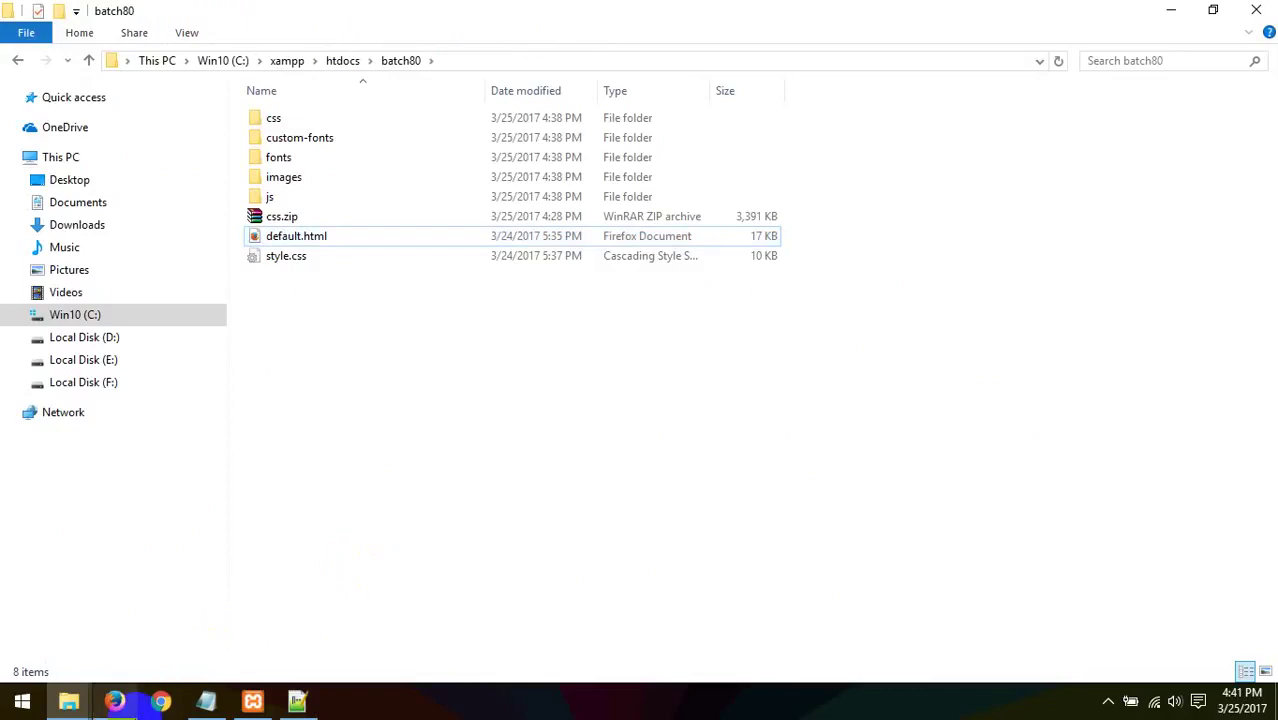
- Switch to Firefox and reload localhost/batch80/ to test default.html as the default page
{"action": "key", "text": "alt+Tab"}
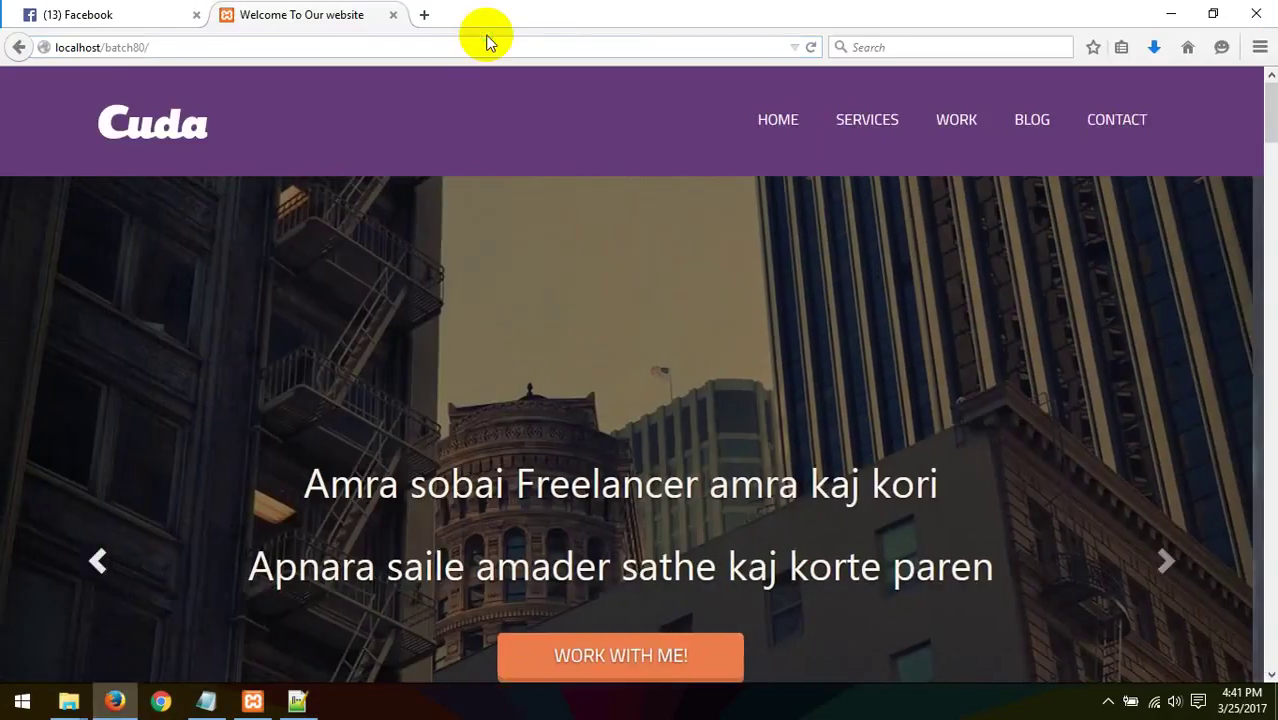
{"action": "right_click", "coordinate": [455, 117]}
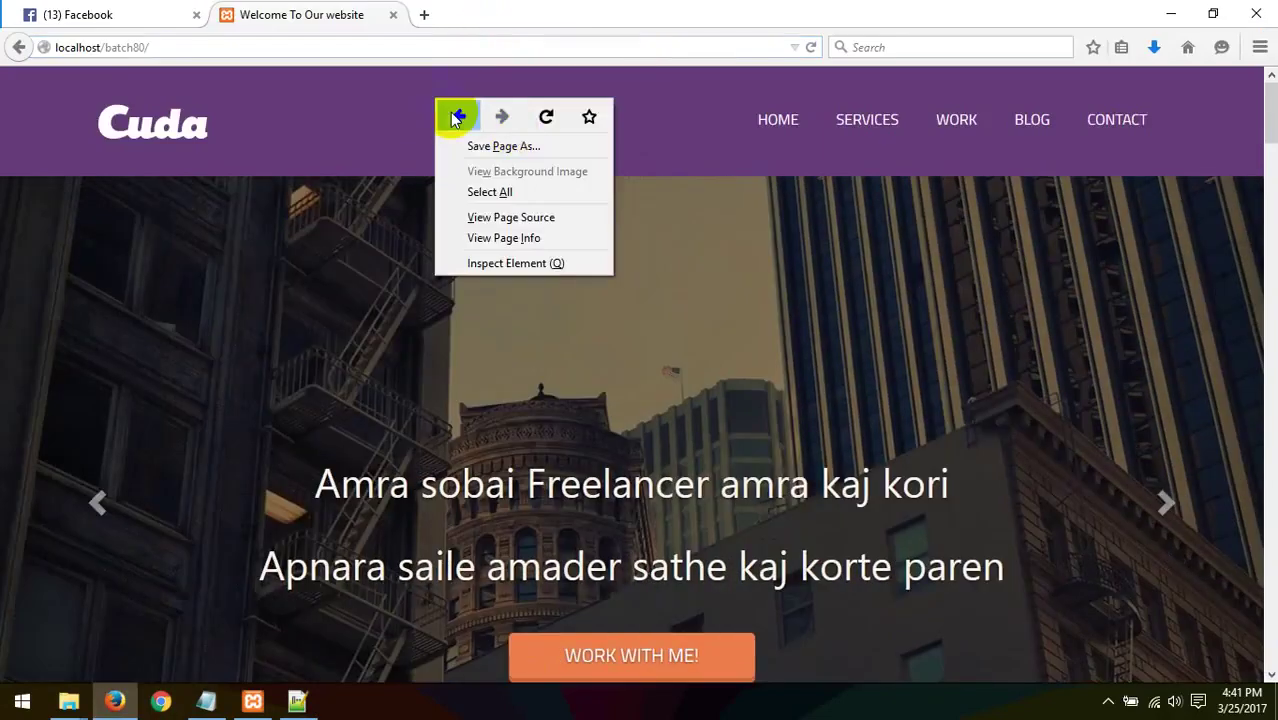
{"action": "left_click", "coordinate": [529, 128]}
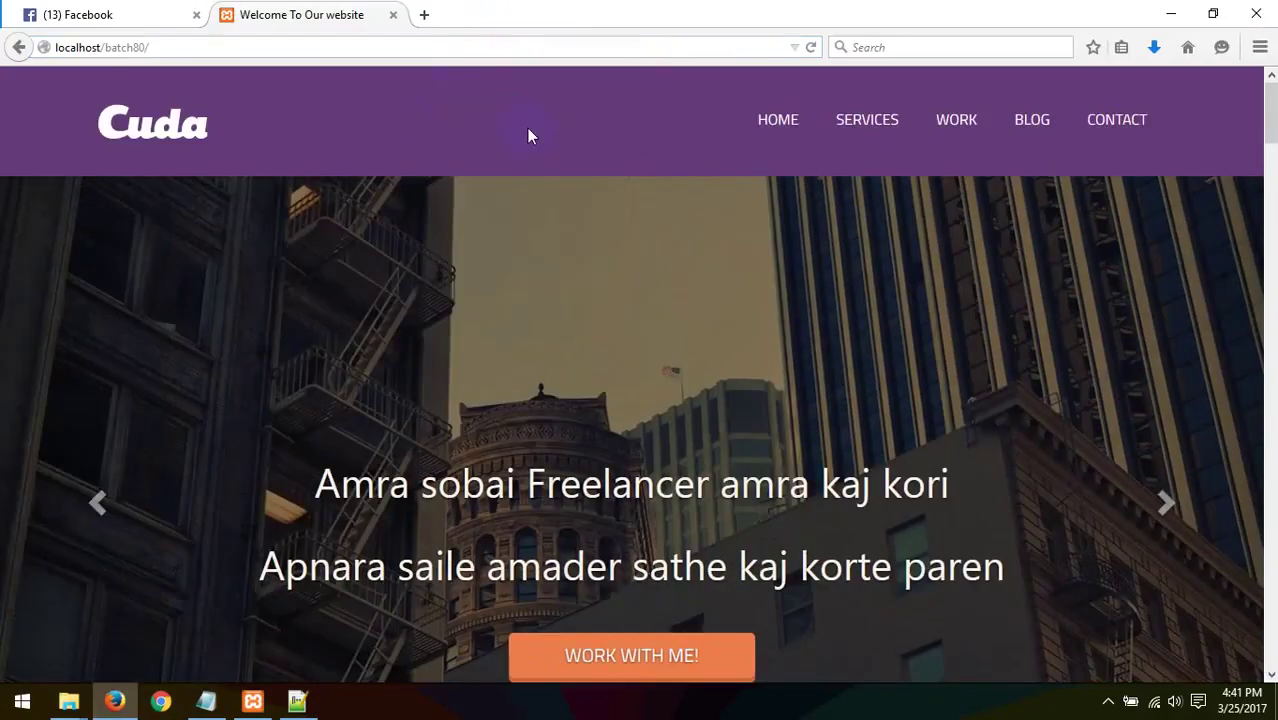
{"action": "key", "text": "F5"}
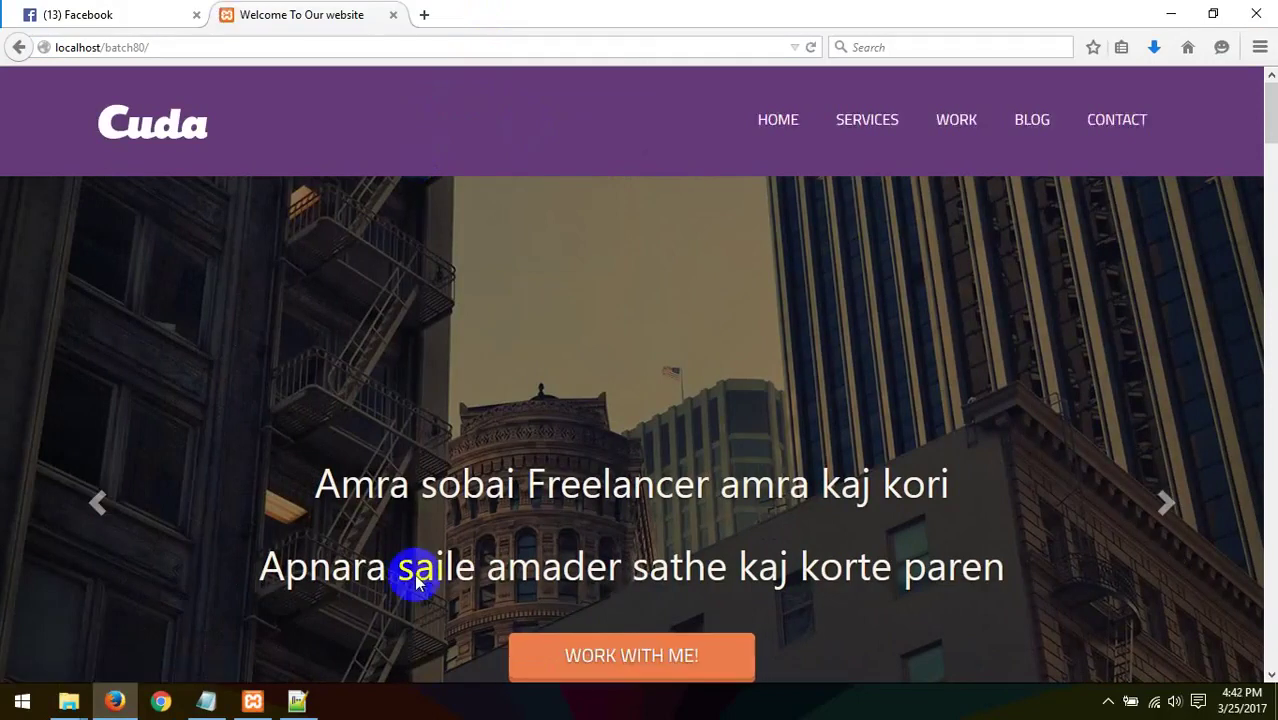
- Switch to the XAMPP Control Panel and stop and restart Apache
{"action": "left_click", "coordinate": [253, 701]}
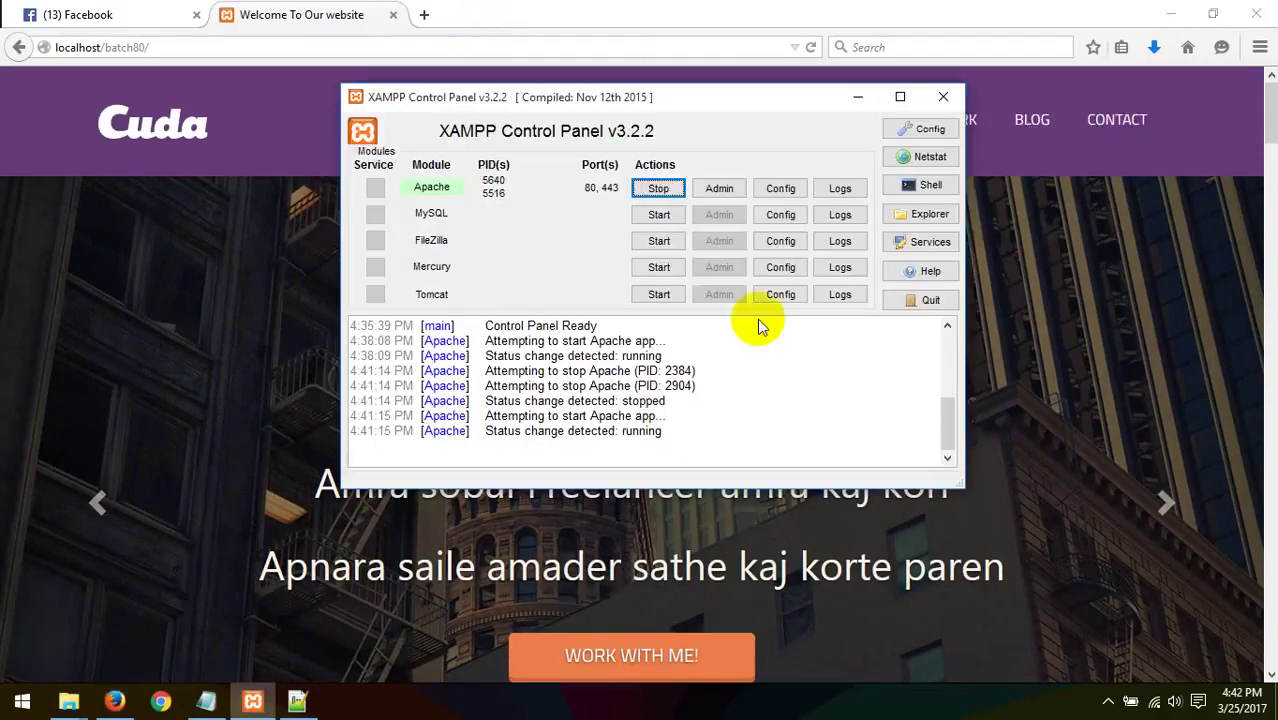
{"action": "left_click", "coordinate": [665, 189]}
{"action": "left_click", "coordinate": [662, 190]}
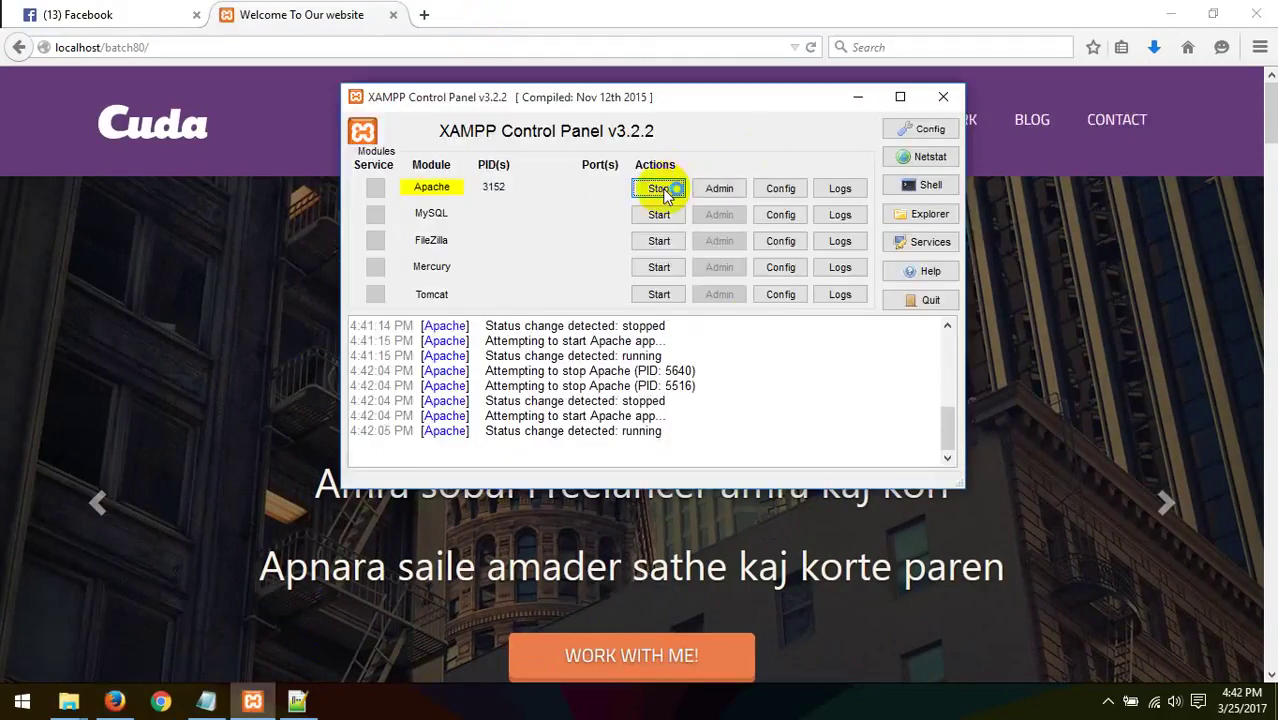
- Return to Firefox and reload localhost/batch80/ on the restarted server
{"action": "left_click", "coordinate": [313, 157]}
{"action": "left_click", "coordinate": [355, 50]}
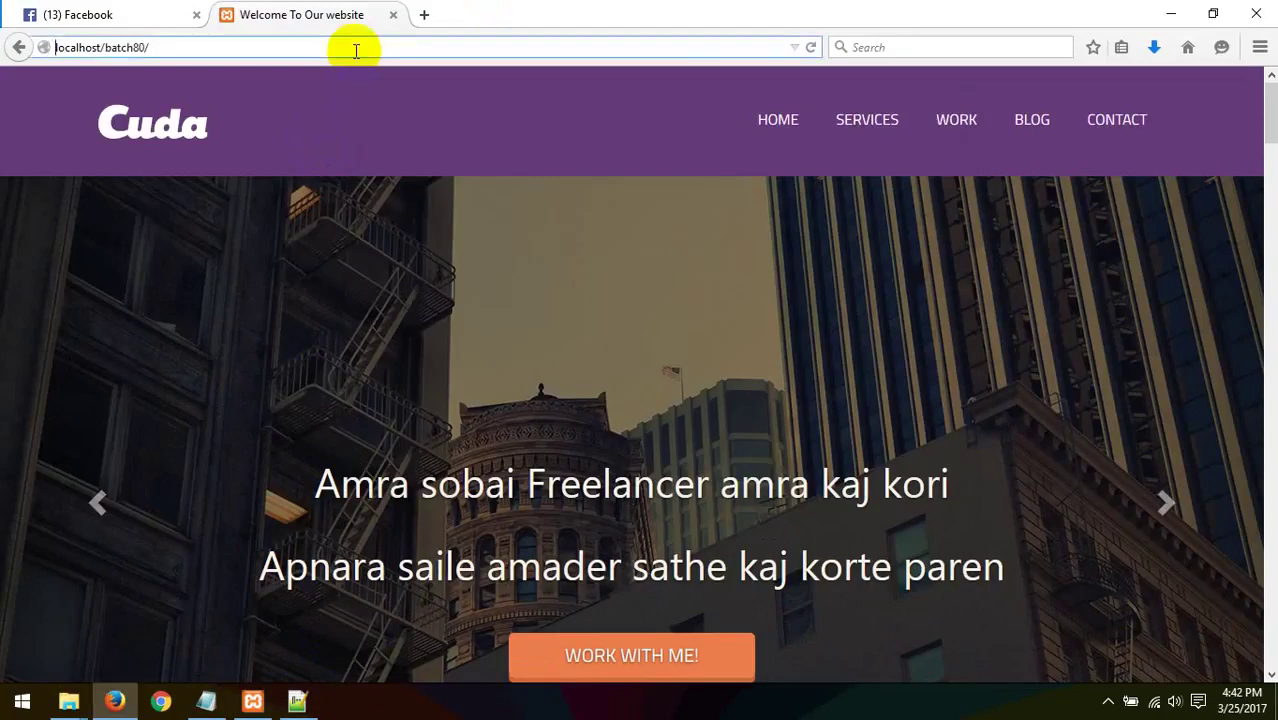
{"action": "right_click", "coordinate": [312, 121]}
{"action": "left_click", "coordinate": [424, 145]}
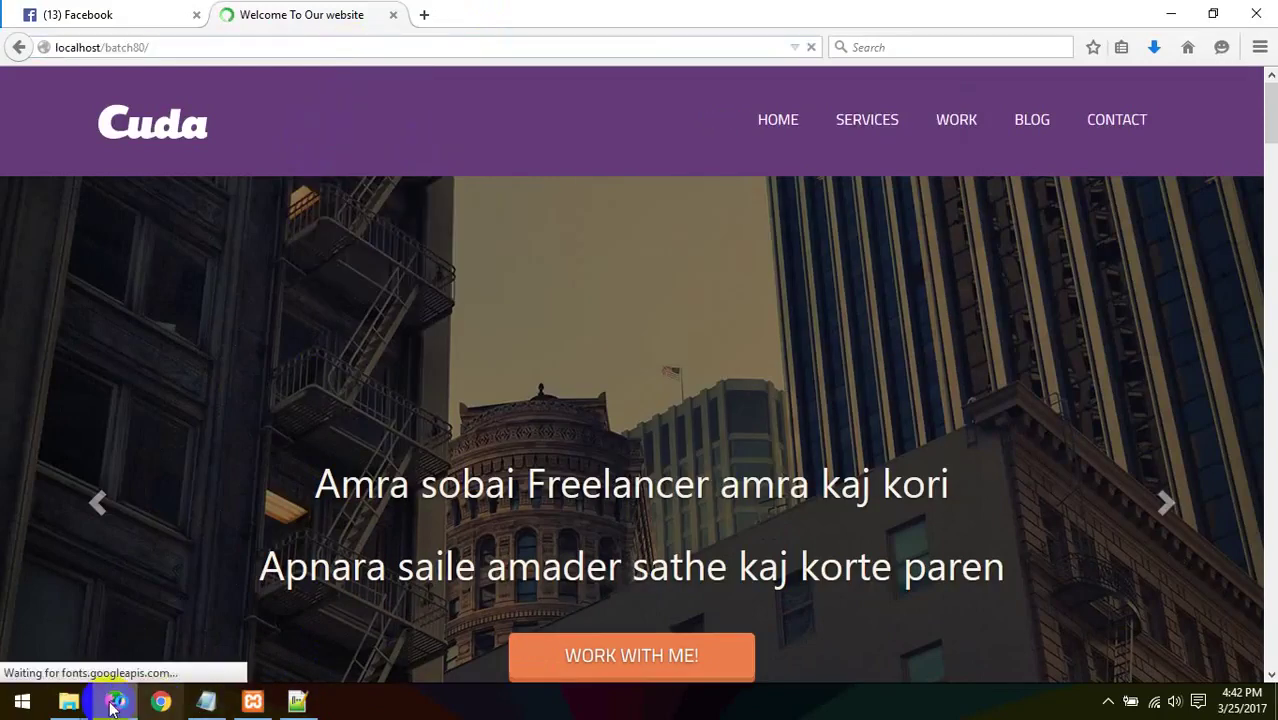
- Switch to the batch80 folder and rename default.html to index.html
{"action": "mouse_move", "coordinate": [69, 702]}
{"action": "left_click", "coordinate": [265, 626]}
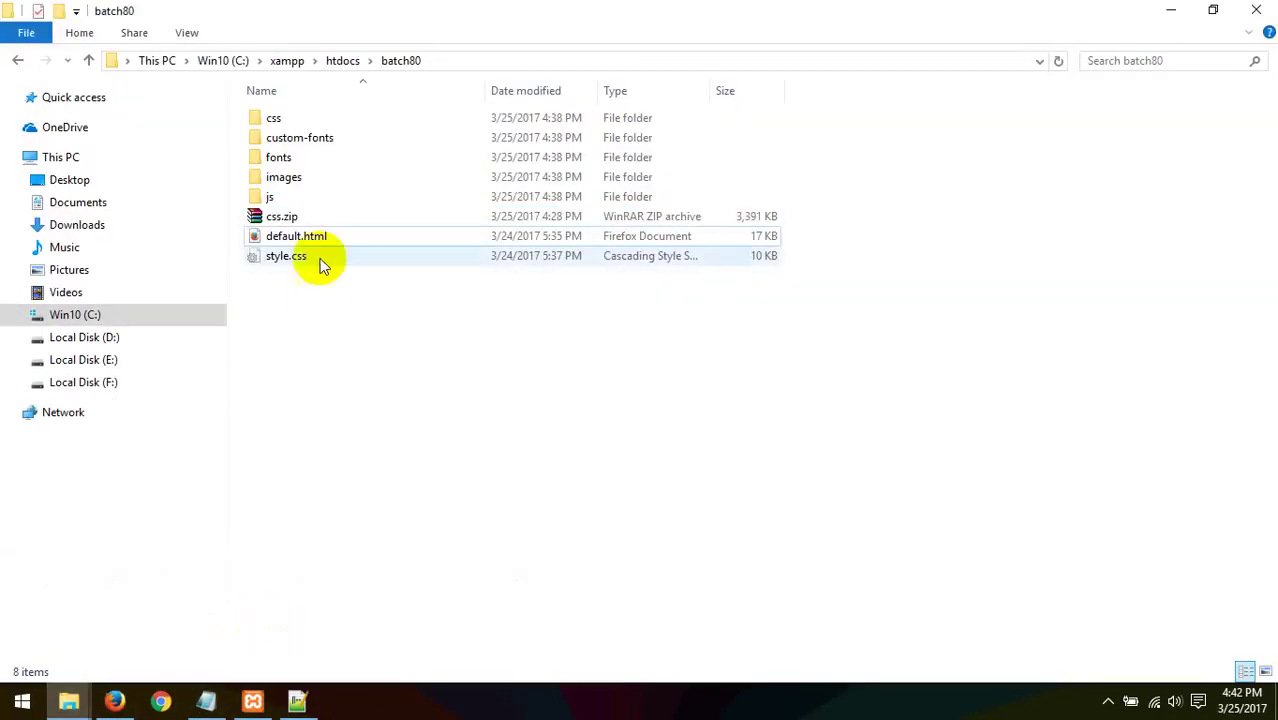
{"action": "left_click", "coordinate": [300, 238]}
{"action": "right_click", "coordinate": [300, 238]}
{"action": "left_click", "coordinate": [373, 574]}
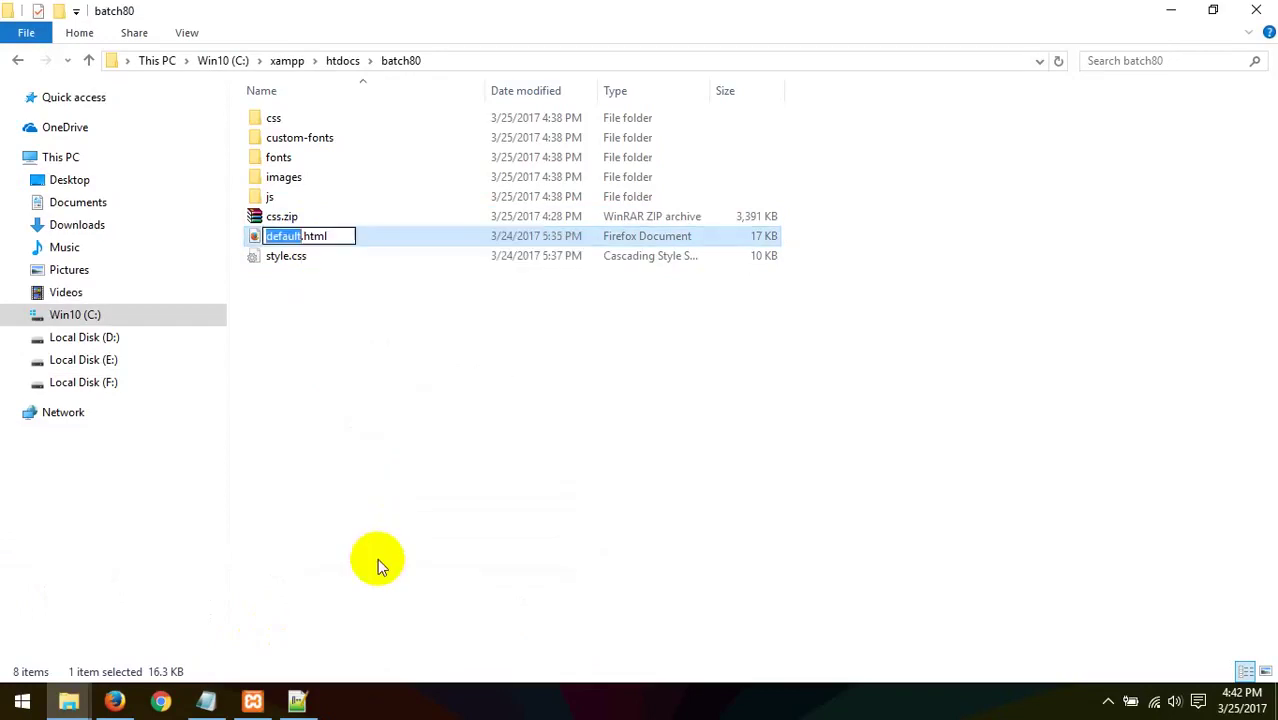
{"action": "type", "text": "index"}
{"action": "key", "text": "Return"}
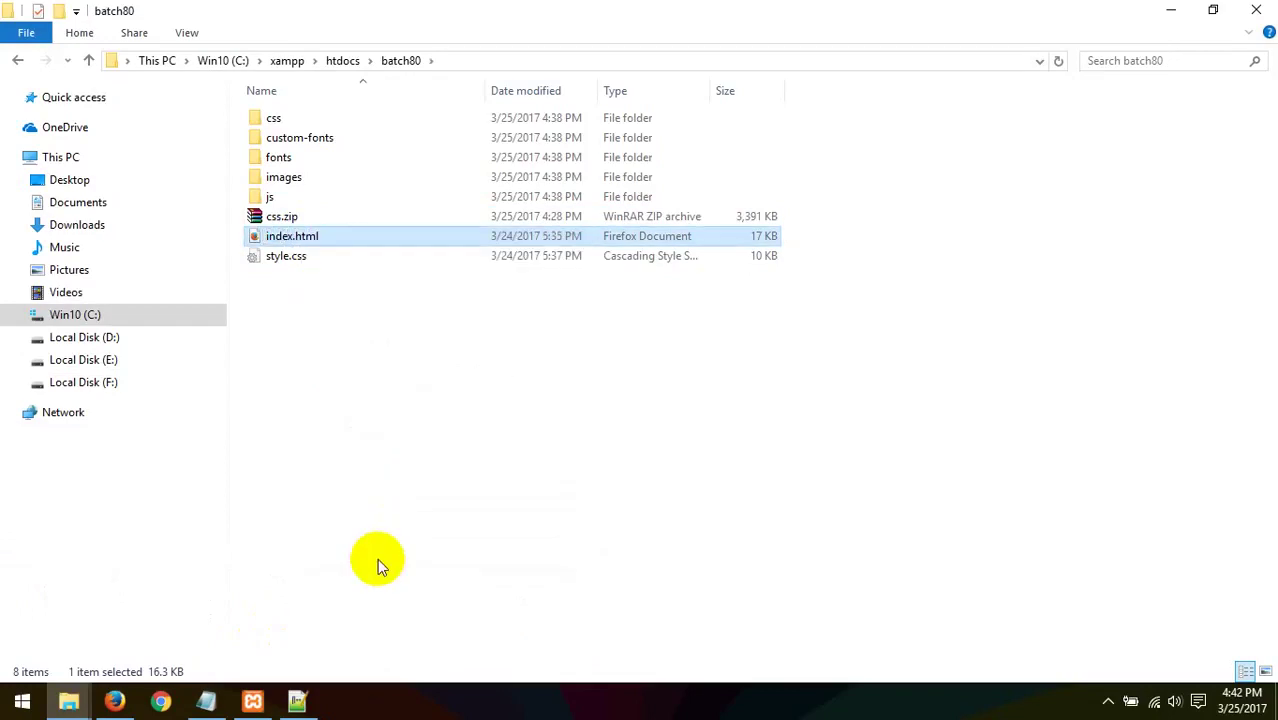
- Switch to Firefox and reload localhost/batch80/ to check the page served from index.html
{"action": "left_click", "coordinate": [114, 702]}
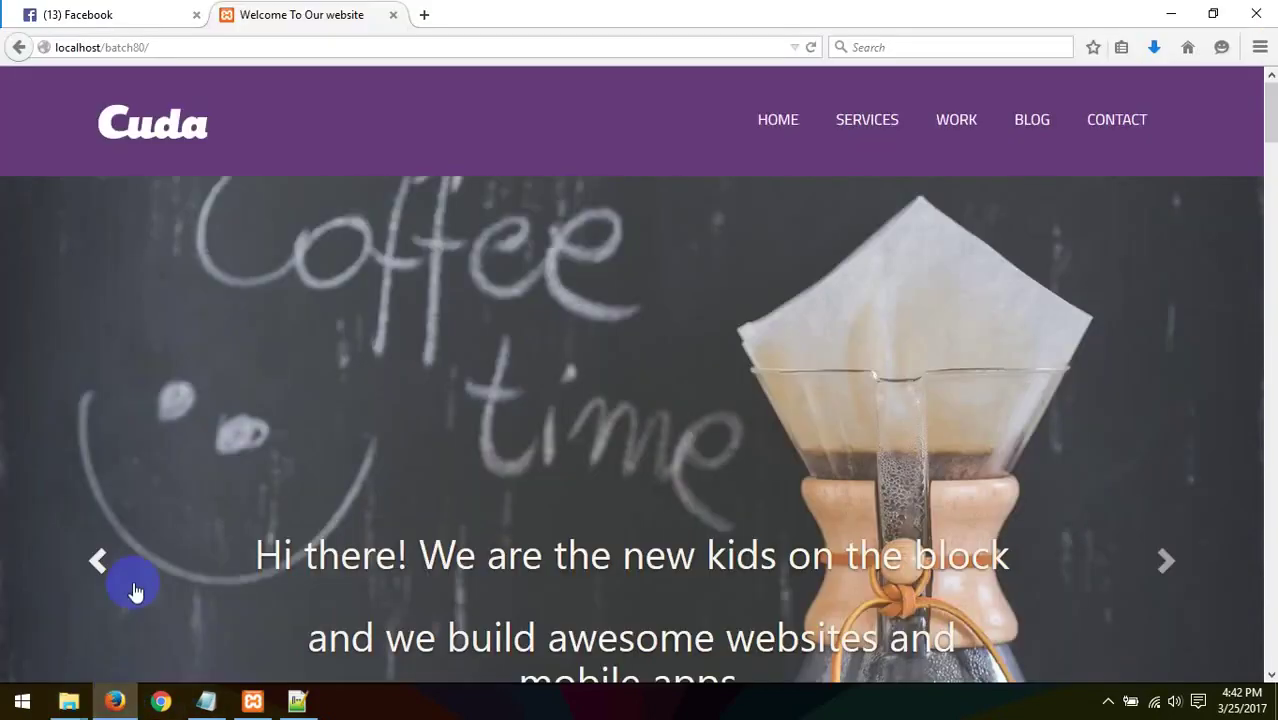
{"action": "right_click", "coordinate": [391, 138]}
{"action": "left_click", "coordinate": [502, 152]}
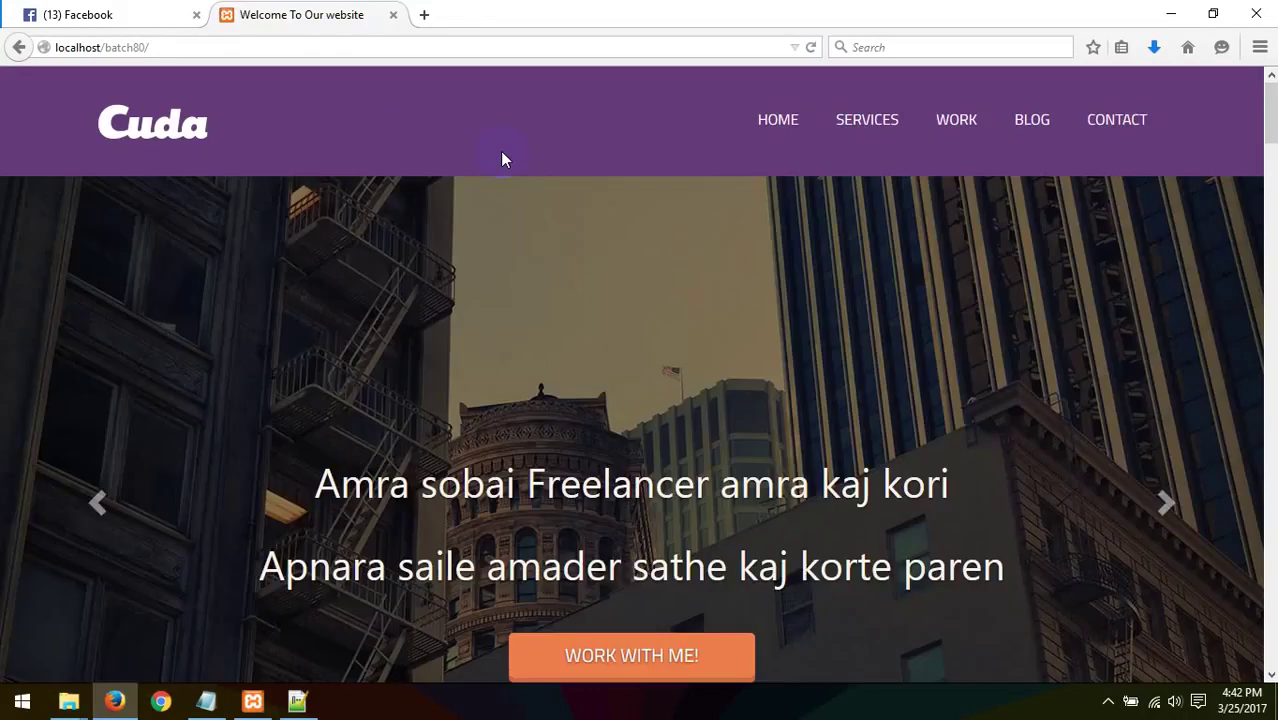
{"action": "left_click", "coordinate": [72, 700]}
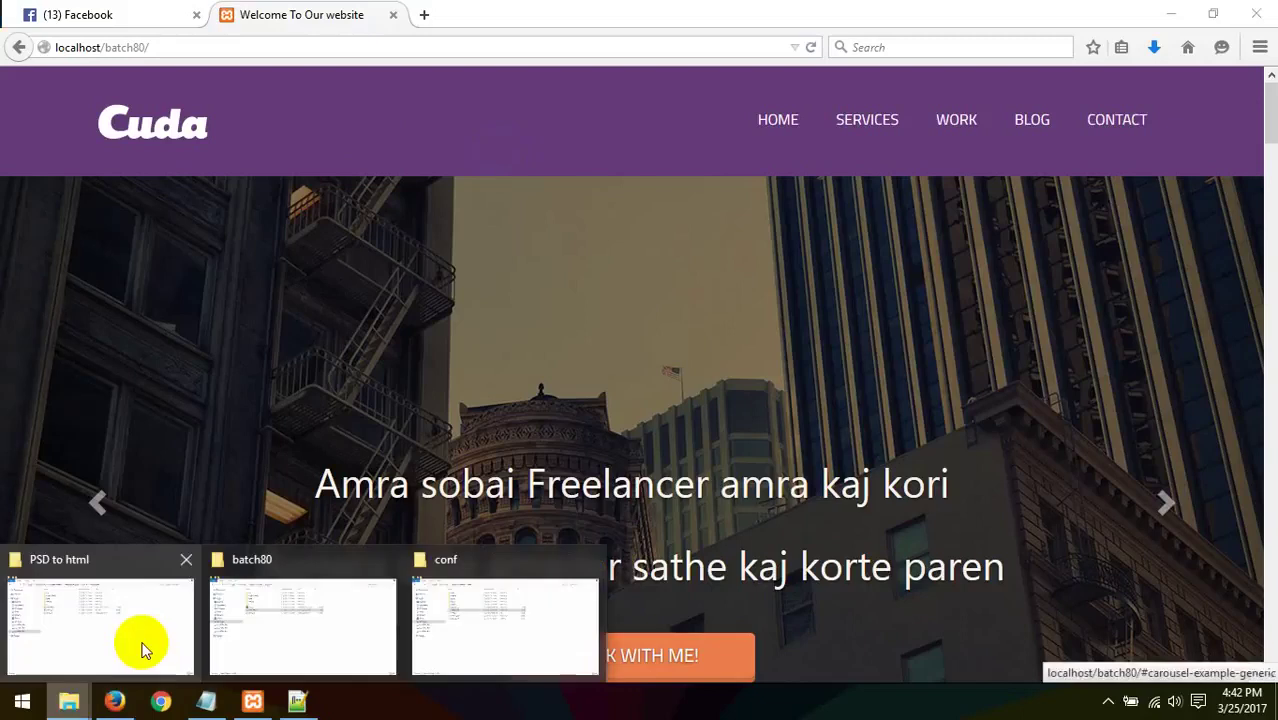
{"action": "mouse_move", "coordinate": [250, 628]}
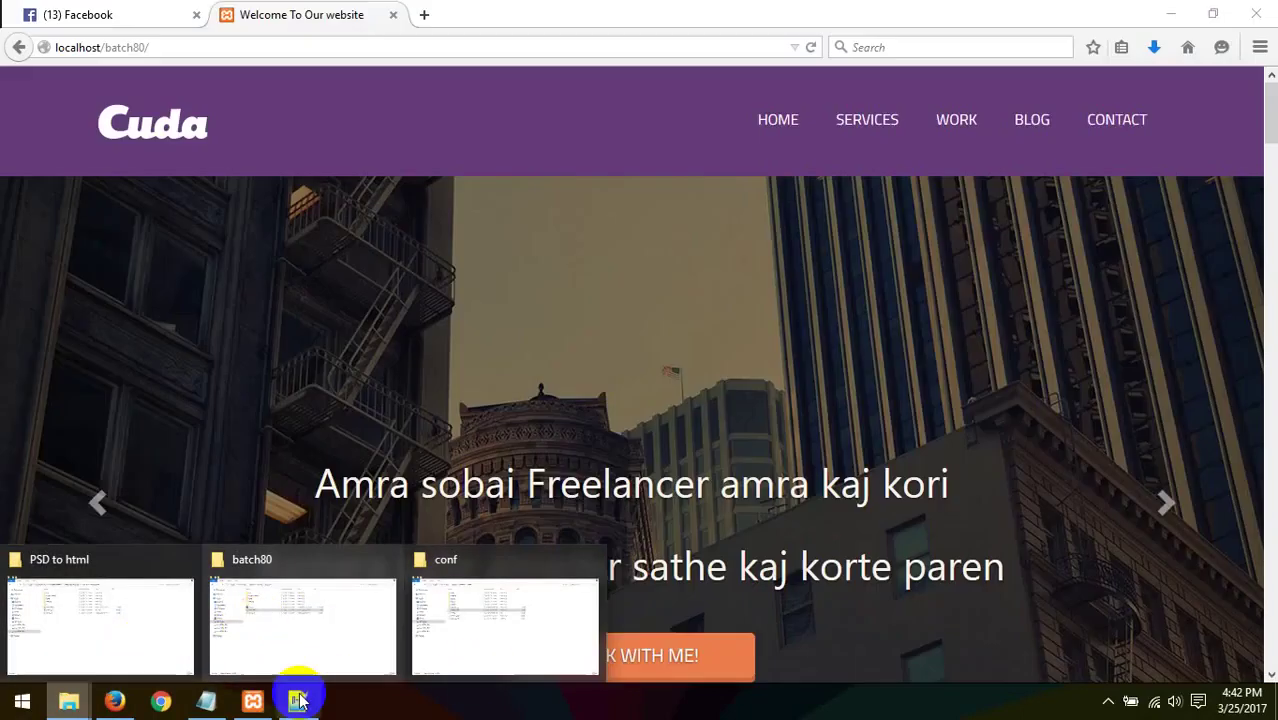
{"action": "left_click", "coordinate": [253, 700]}
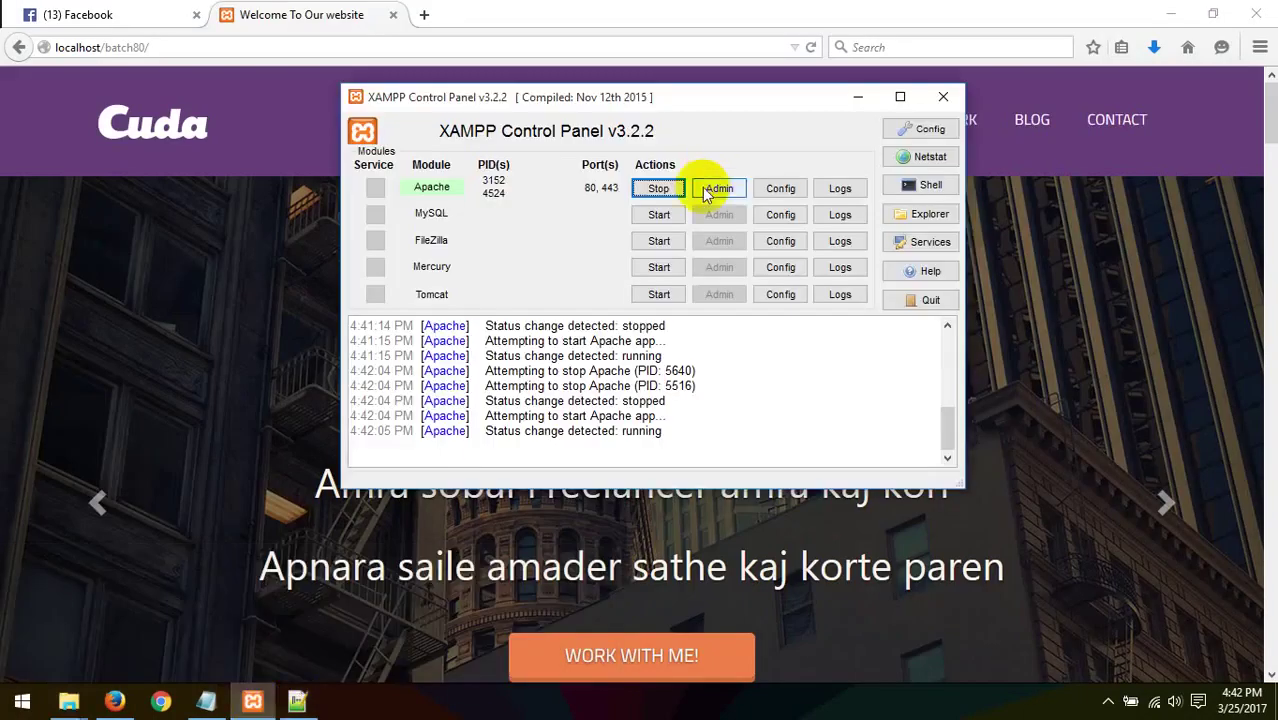
{"action": "left_click", "coordinate": [300, 251]}
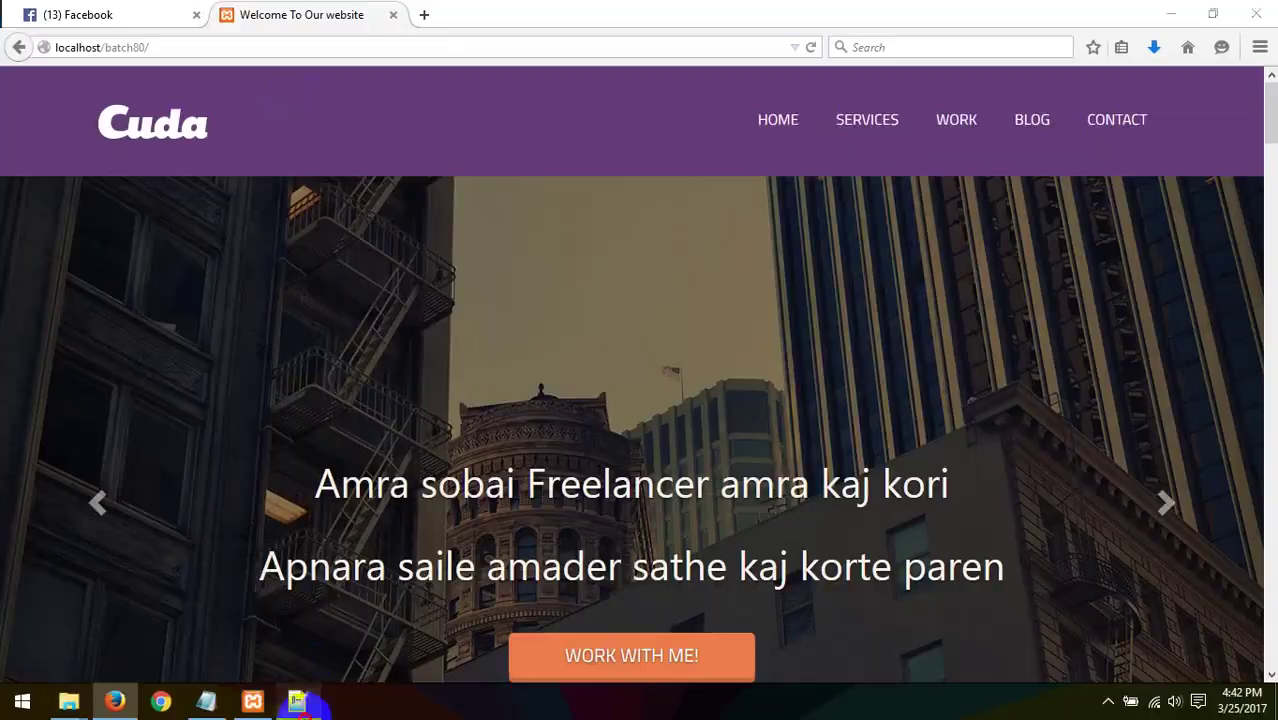
- Switch to Notepad++, close httpd.conf, and exit the editor
{"action": "left_click", "coordinate": [297, 700]}
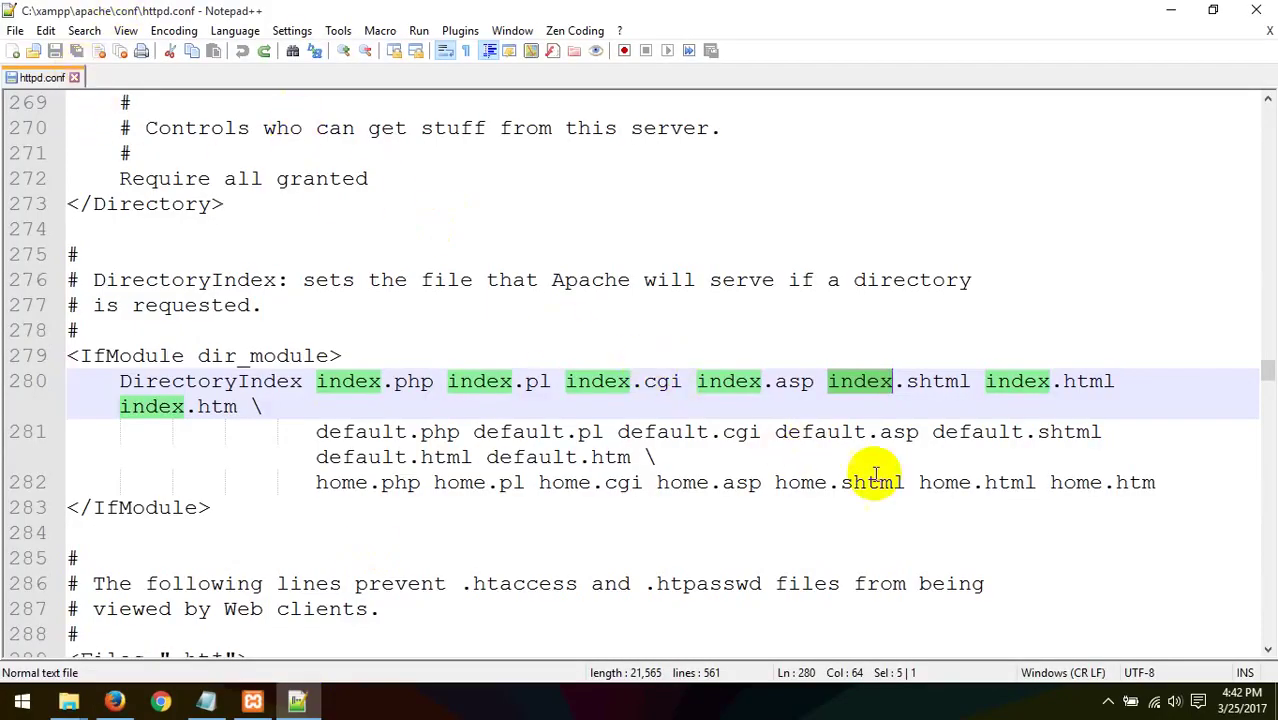
{"action": "left_click", "coordinate": [74, 77]}
{"action": "left_click", "coordinate": [1256, 10]}
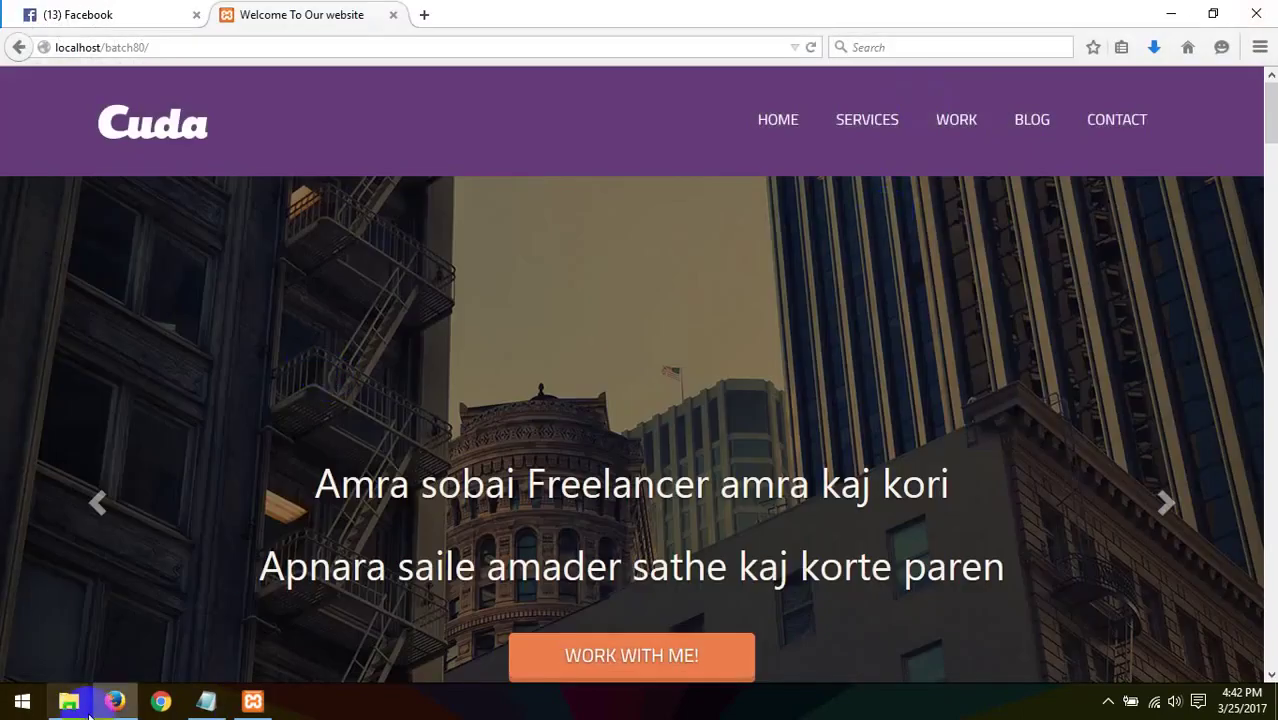
- Switch to the File Explorer window showing Apache's conf folder and go back to the C: drive root
{"action": "mouse_move", "coordinate": [72, 704]}
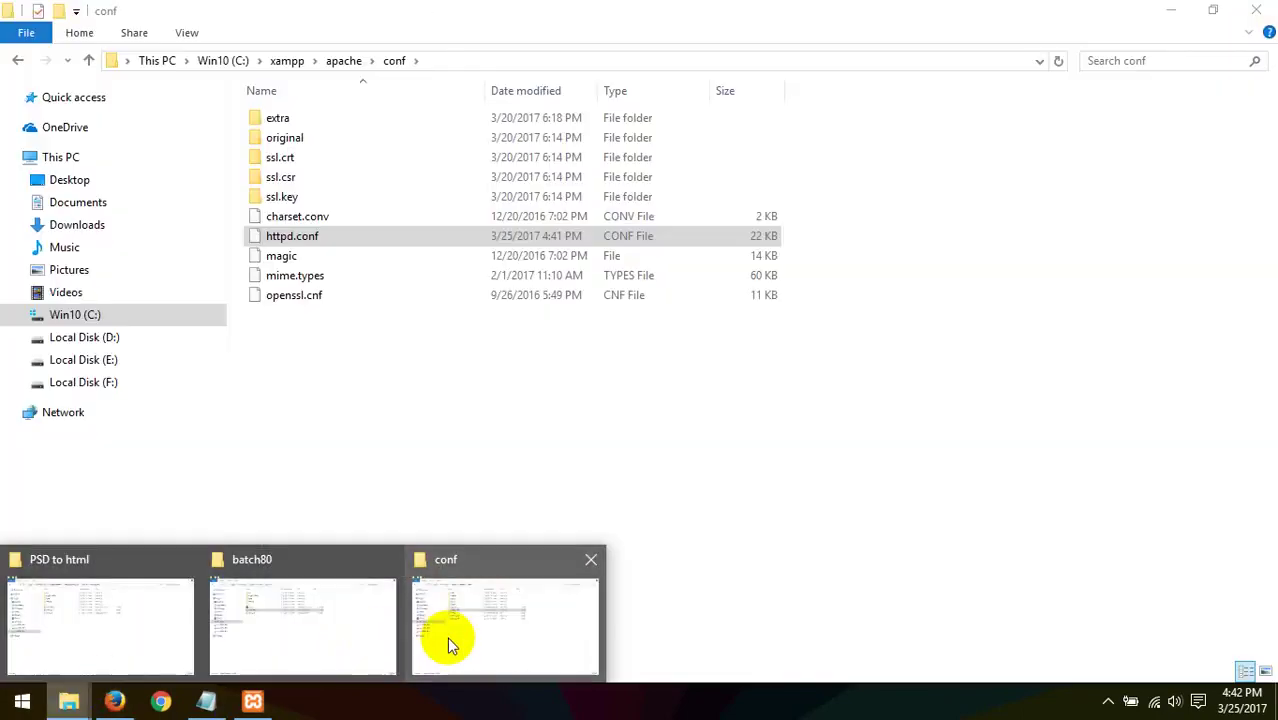
{"action": "left_click", "coordinate": [448, 642]}
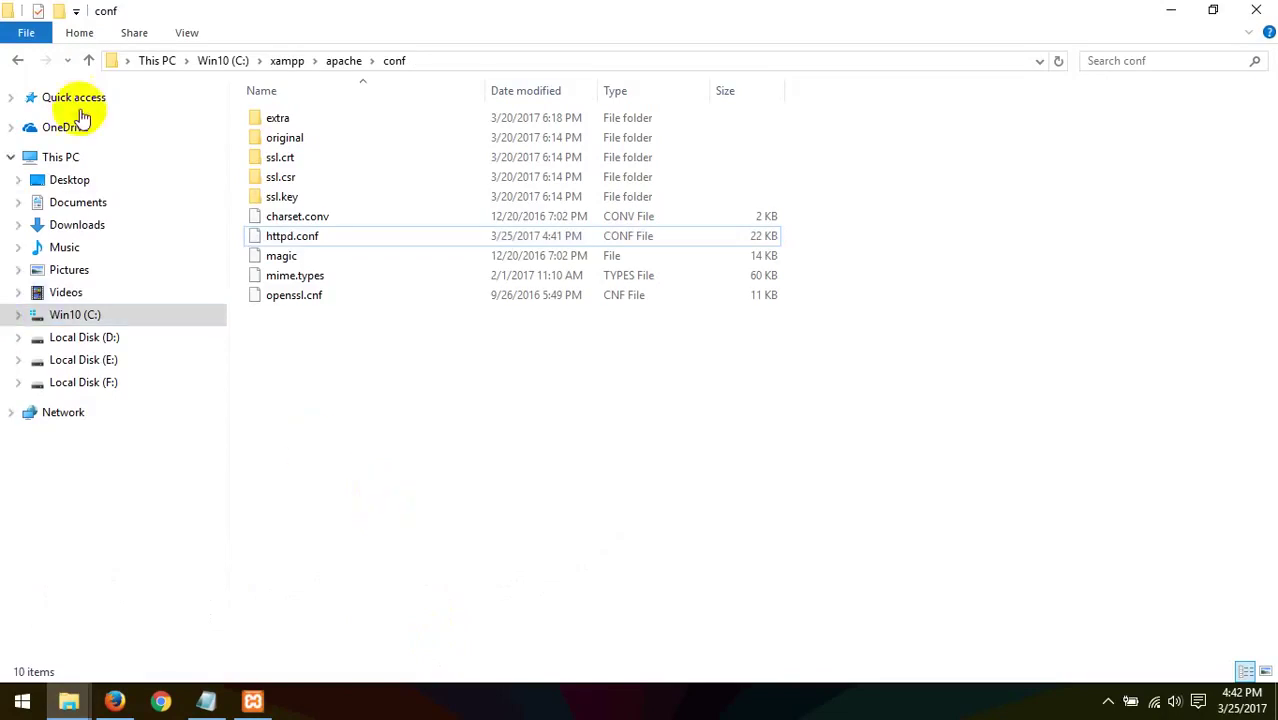
{"action": "left_click", "coordinate": [17, 62]}
{"action": "left_click", "coordinate": [17, 62]}
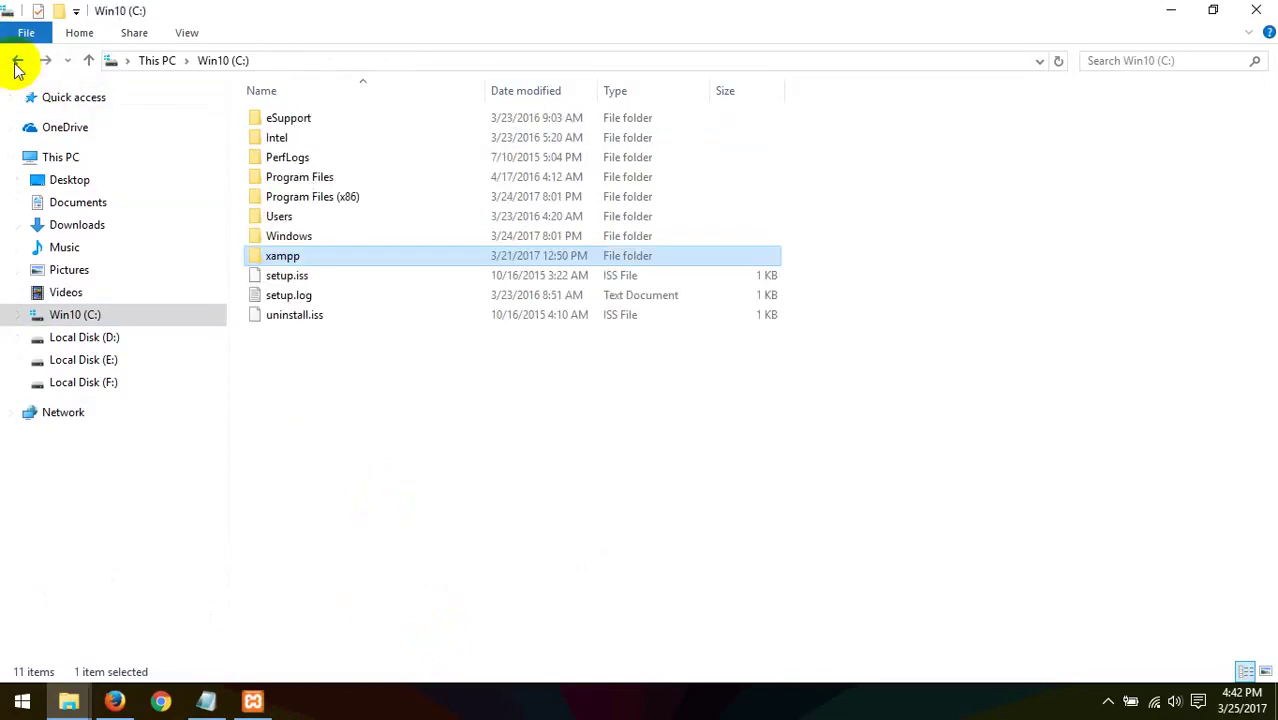
{"action": "left_click", "coordinate": [434, 464]}
- Switch to Firefox and open the folder containing the XAMPP portable installer from the recent downloads
{"action": "left_click", "coordinate": [115, 700]}
{"action": "left_click", "coordinate": [1153, 47]}
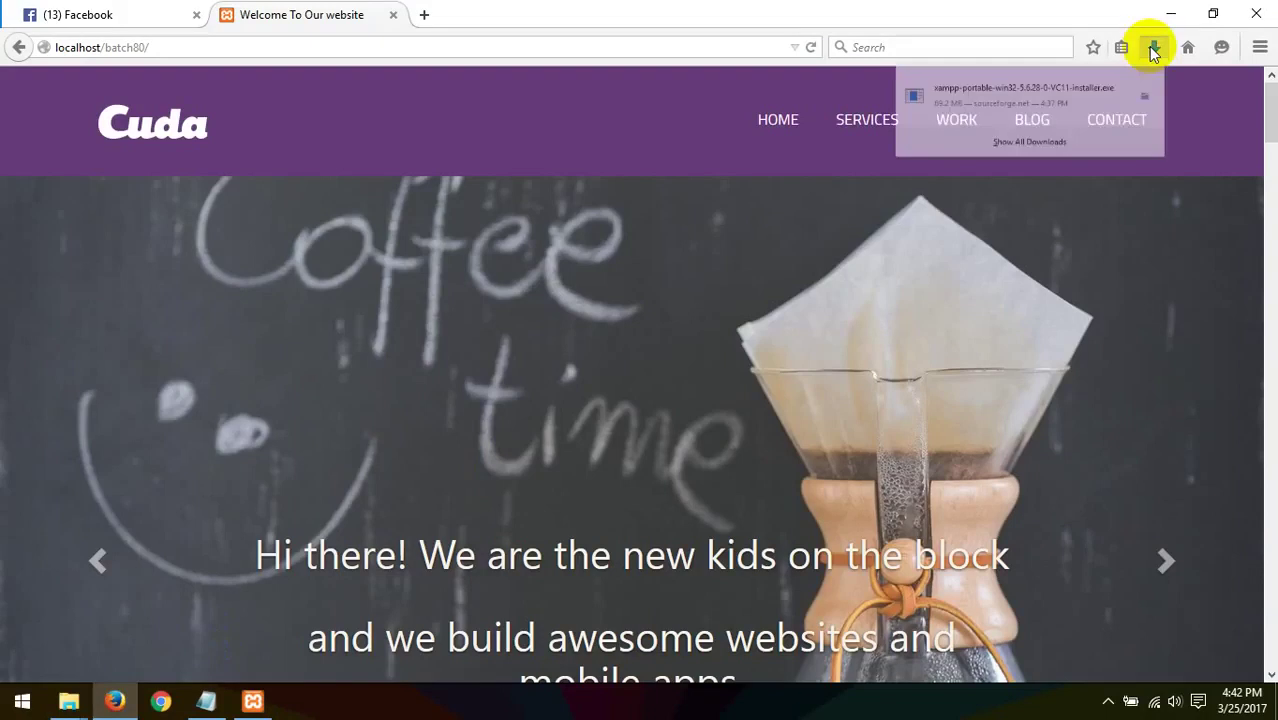
{"action": "left_click", "coordinate": [1145, 104]}
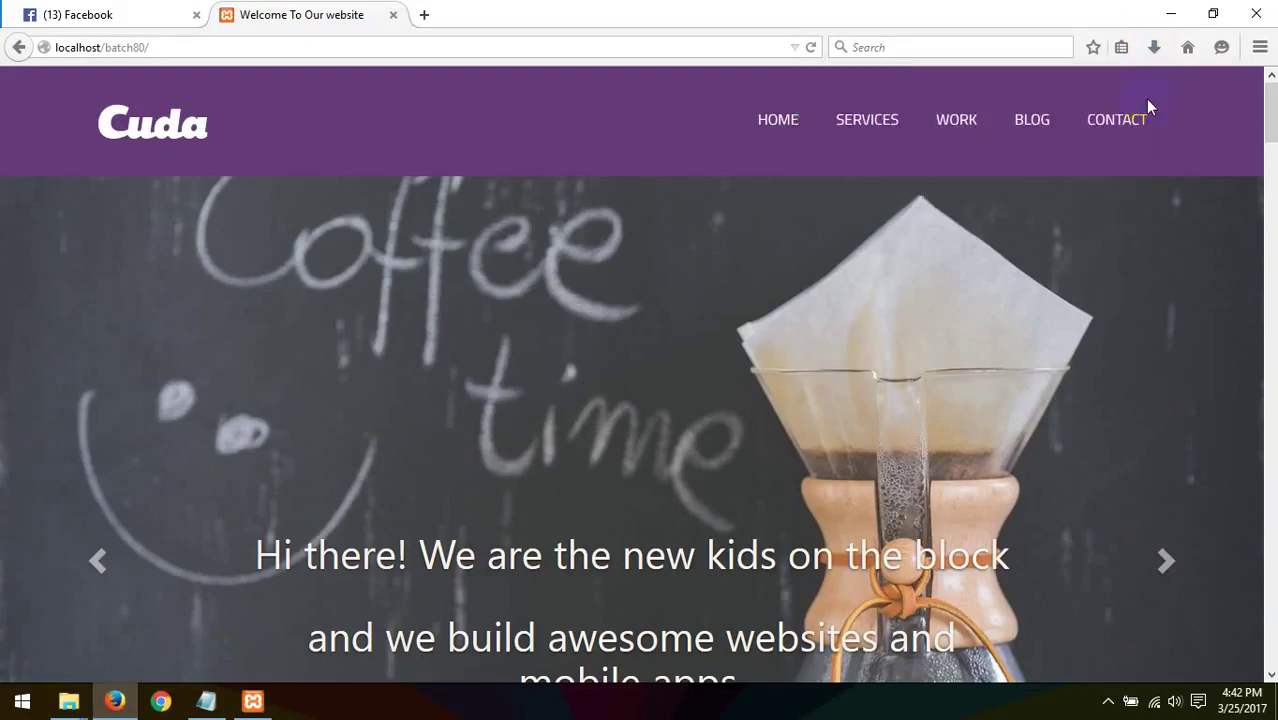
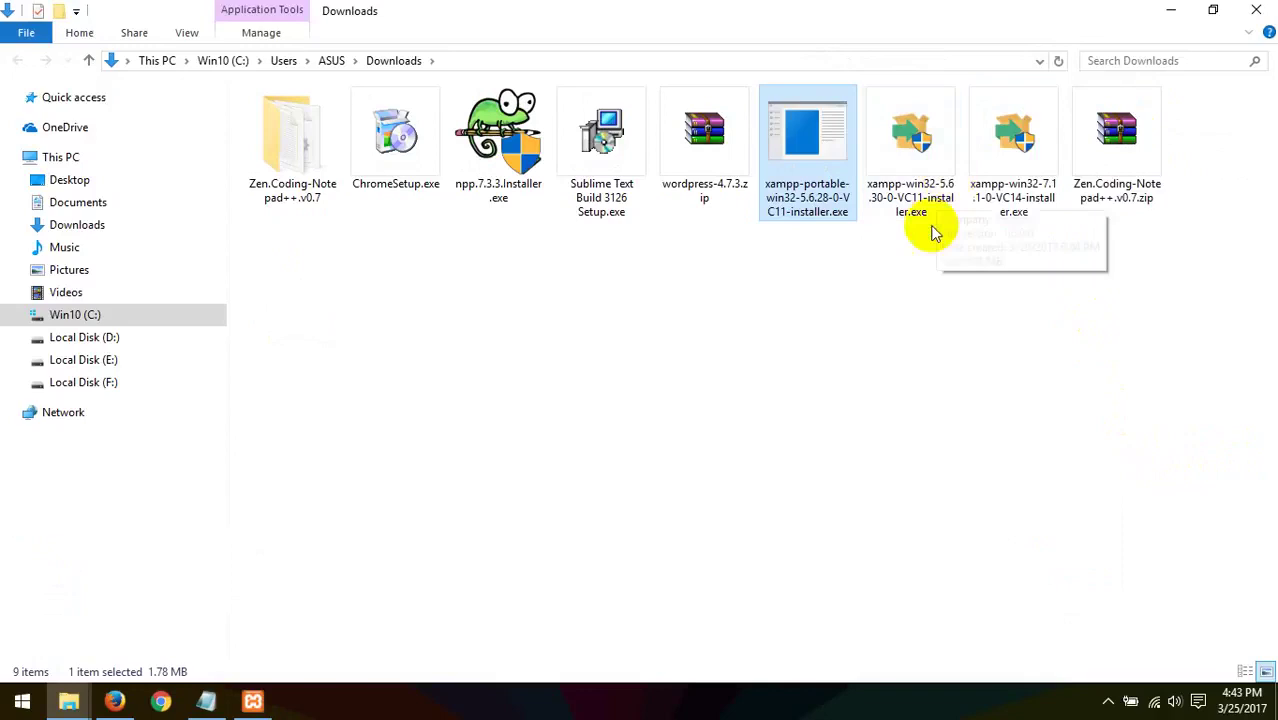
- Examine the XAMPP installers in the Downloads folder: portable 5.6.28, 5.6.30 and 7.1.1
{"action": "right_click", "coordinate": [825, 300]}
{"action": "left_click", "coordinate": [880, 380]}
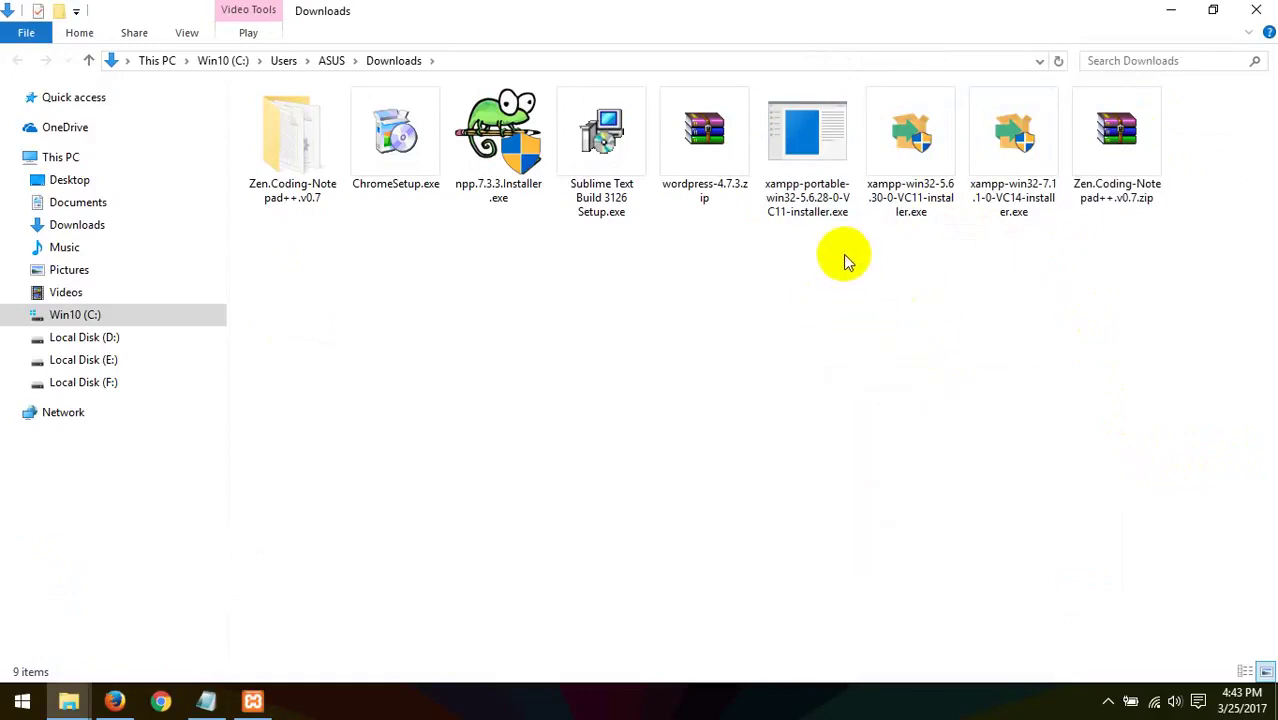
{"action": "key", "text": "x"}
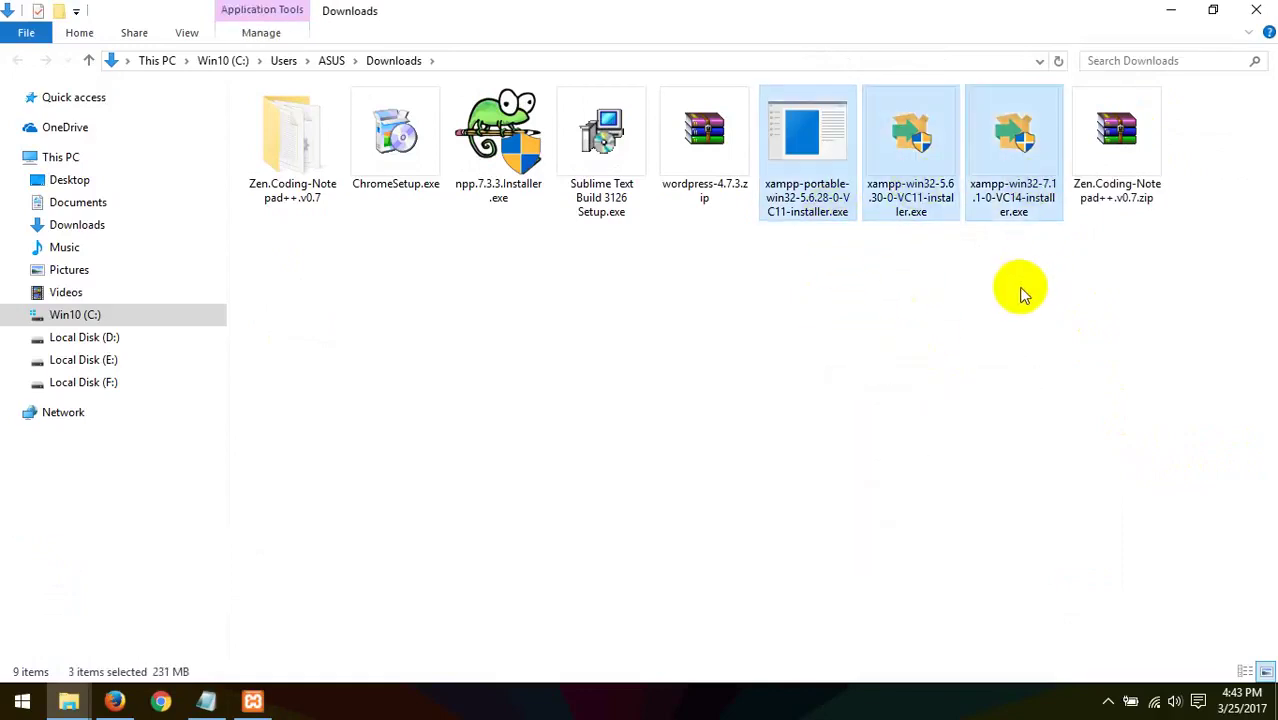
{"action": "left_click", "coordinate": [930, 183]}
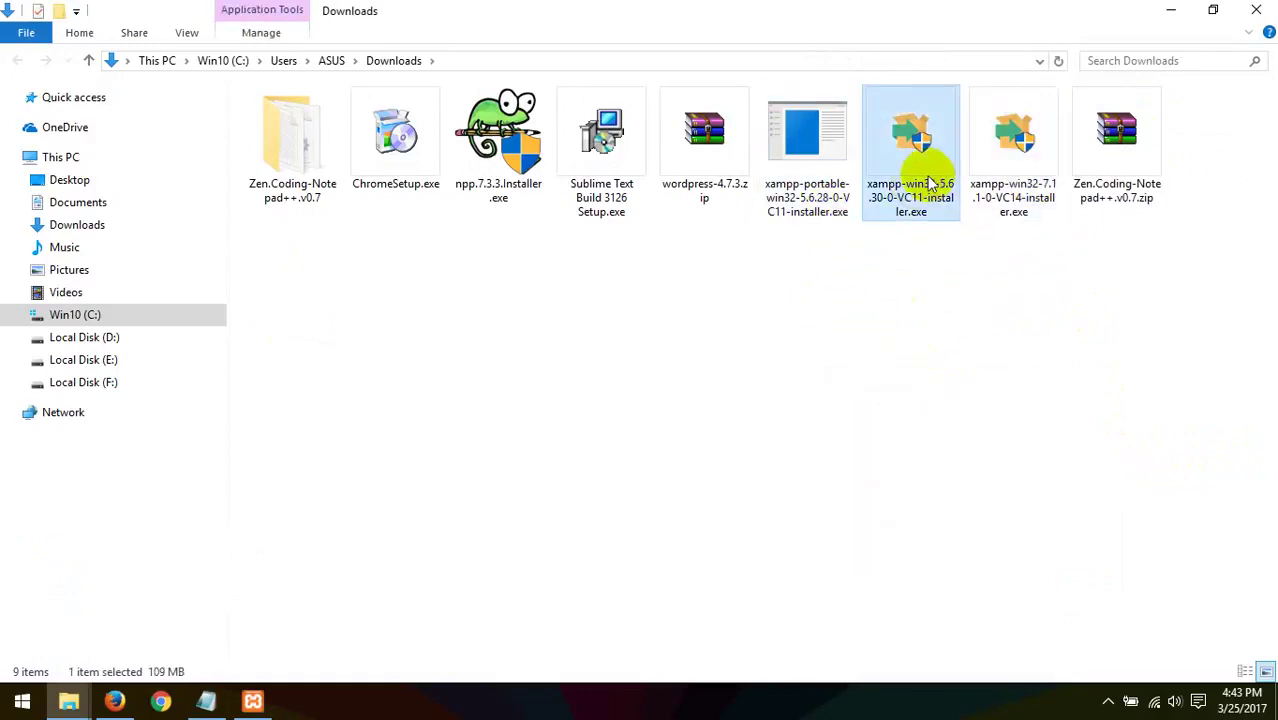
{"action": "left_click", "coordinate": [1015, 165]}
{"action": "left_click", "coordinate": [940, 163]}
{"action": "left_click", "coordinate": [1045, 166]}
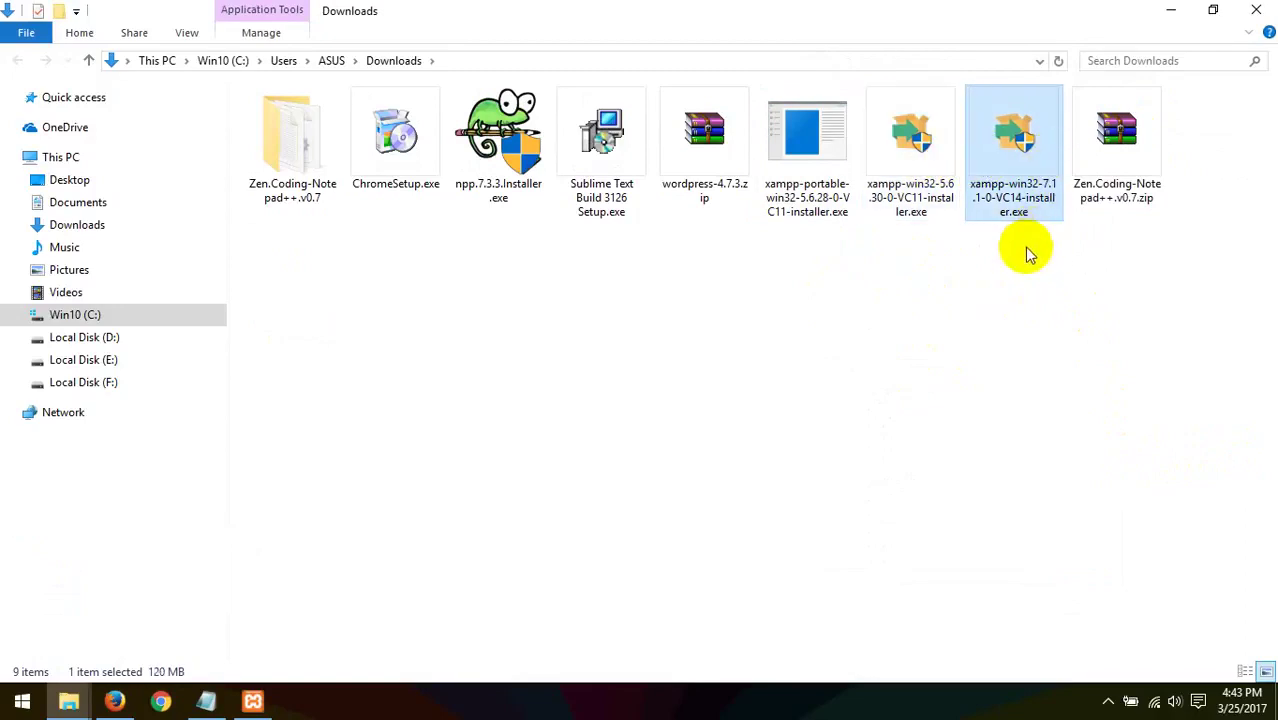
{"action": "left_click", "coordinate": [933, 178]}
{"action": "left_click", "coordinate": [860, 165]}
{"action": "left_click", "coordinate": [847, 173]}
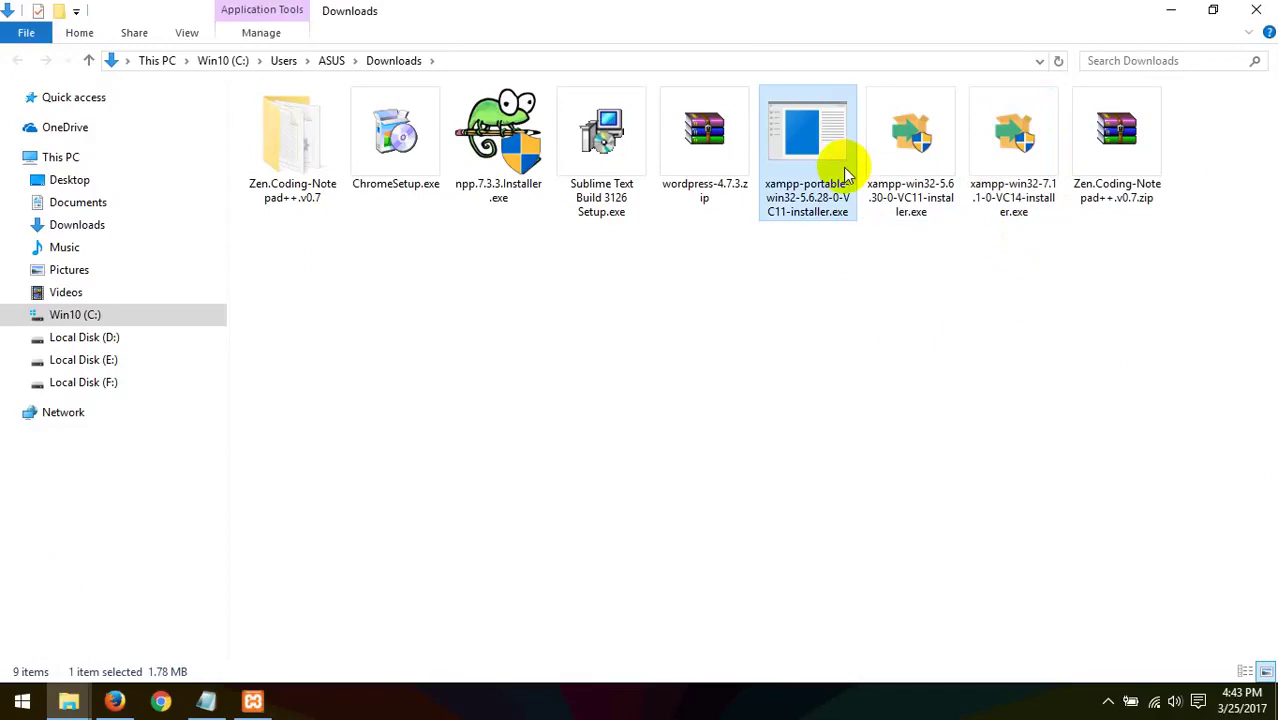
{"action": "left_click", "coordinate": [913, 182]}
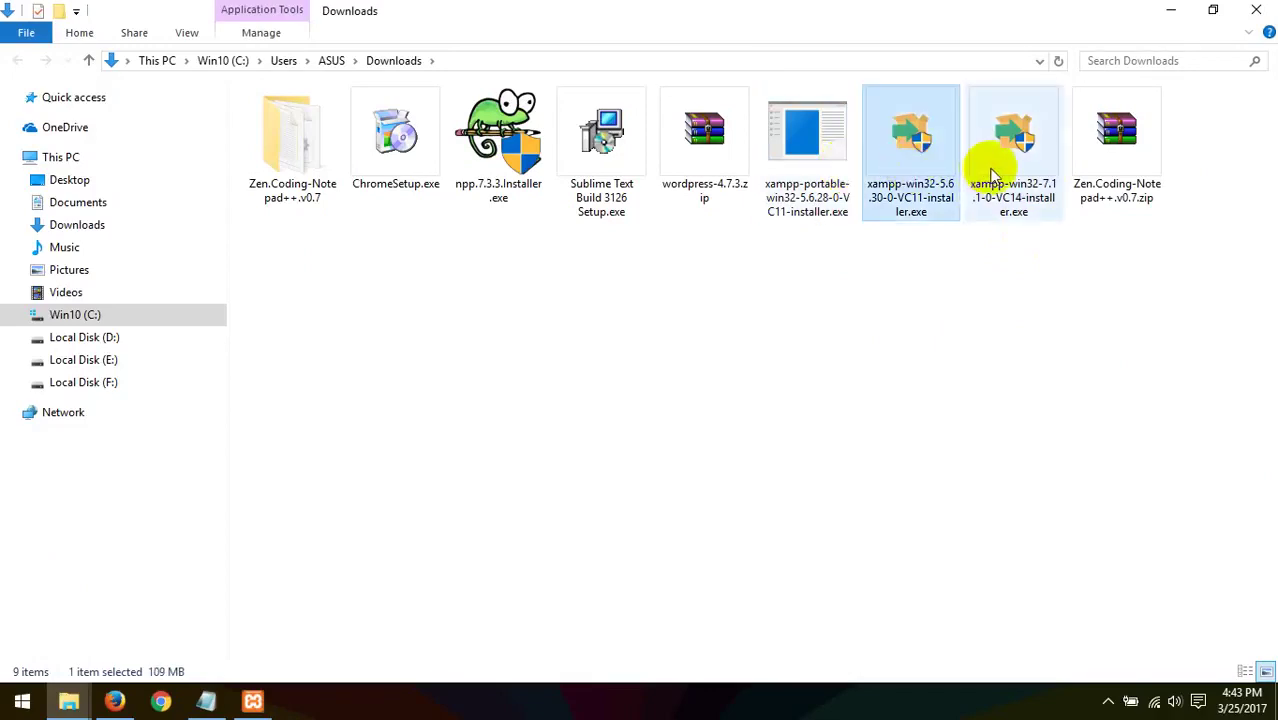
- Copy the XAMPP portable 5.6.28 and 7.1.1 installers from Downloads into the Class 16 folder on drive F:
{"action": "left_click", "coordinate": [848, 190]}
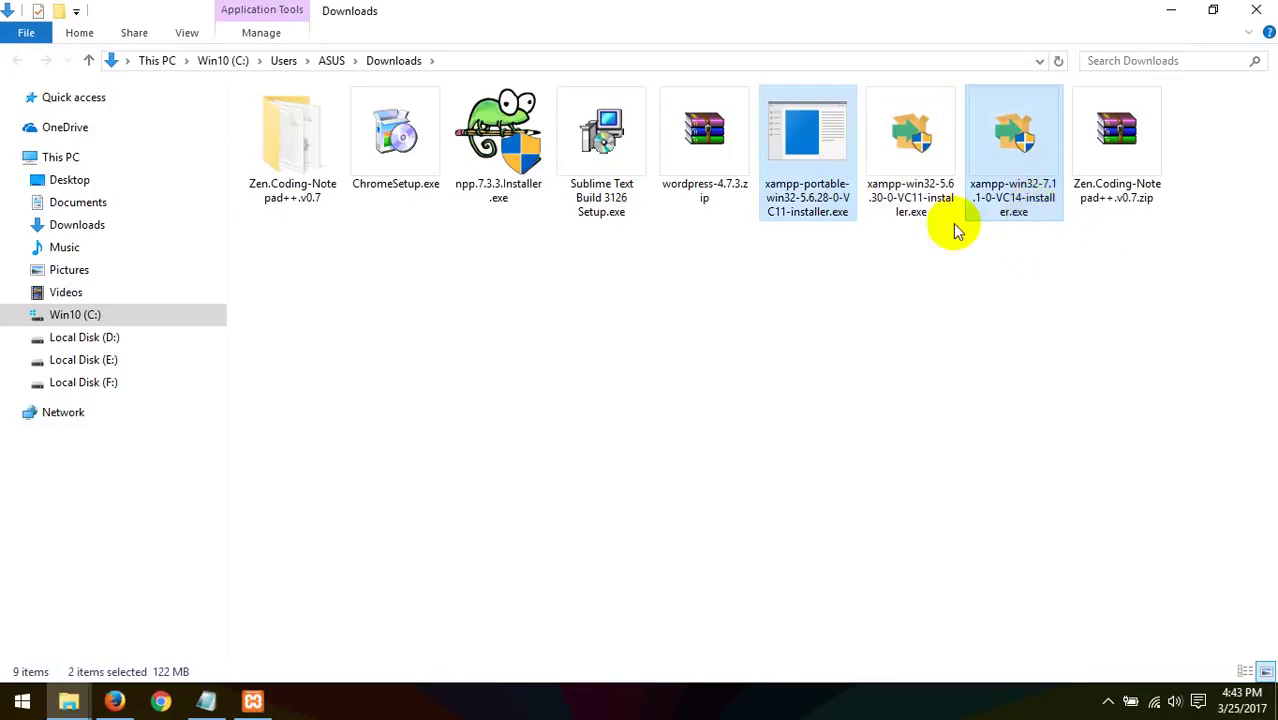
{"action": "left_click", "coordinate": [68, 701]}
{"action": "mouse_move", "coordinate": [163, 600]}
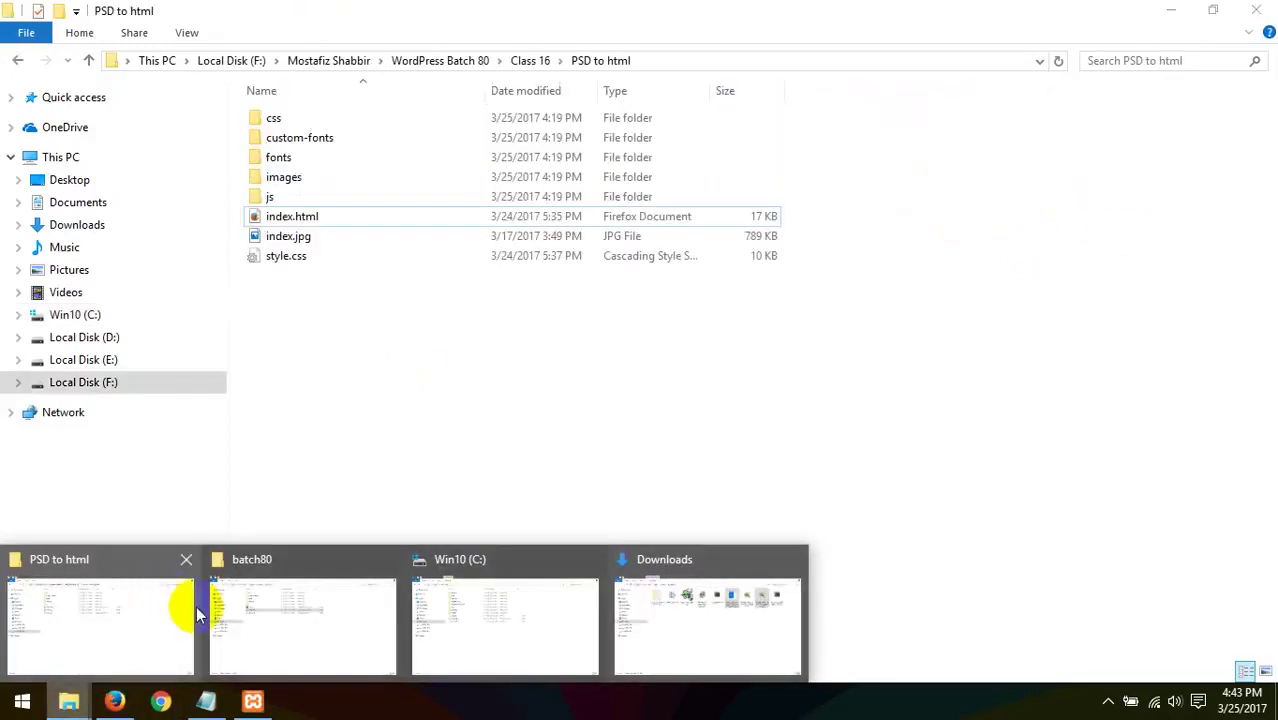
{"action": "mouse_move", "coordinate": [251, 608]}
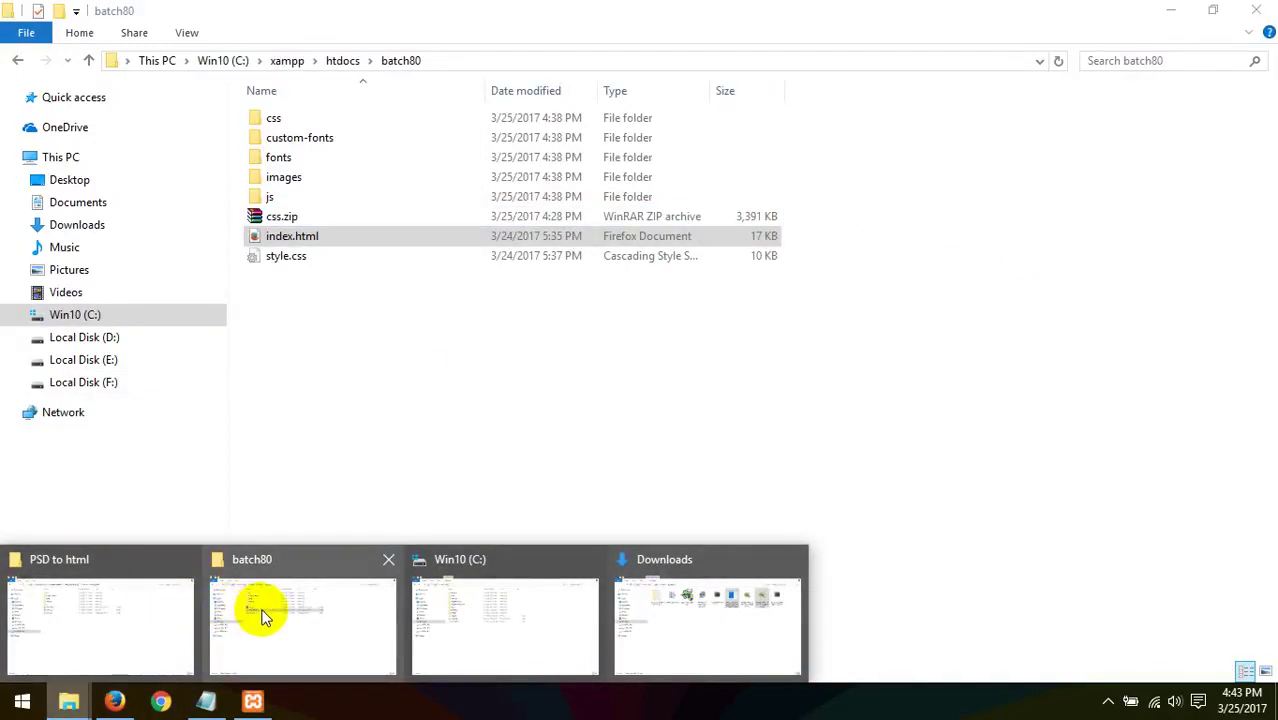
{"action": "left_click", "coordinate": [177, 614]}
{"action": "left_click", "coordinate": [17, 61]}
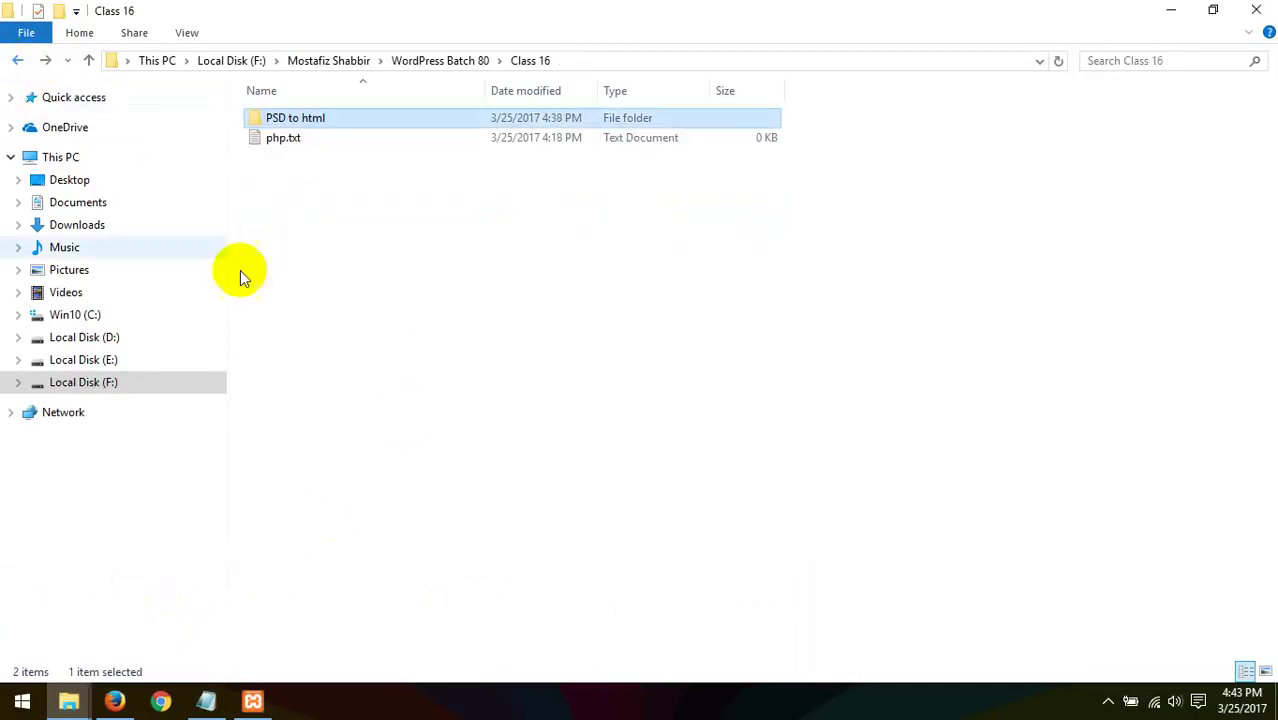
{"action": "right_click", "coordinate": [338, 214]}
{"action": "left_click", "coordinate": [418, 344]}
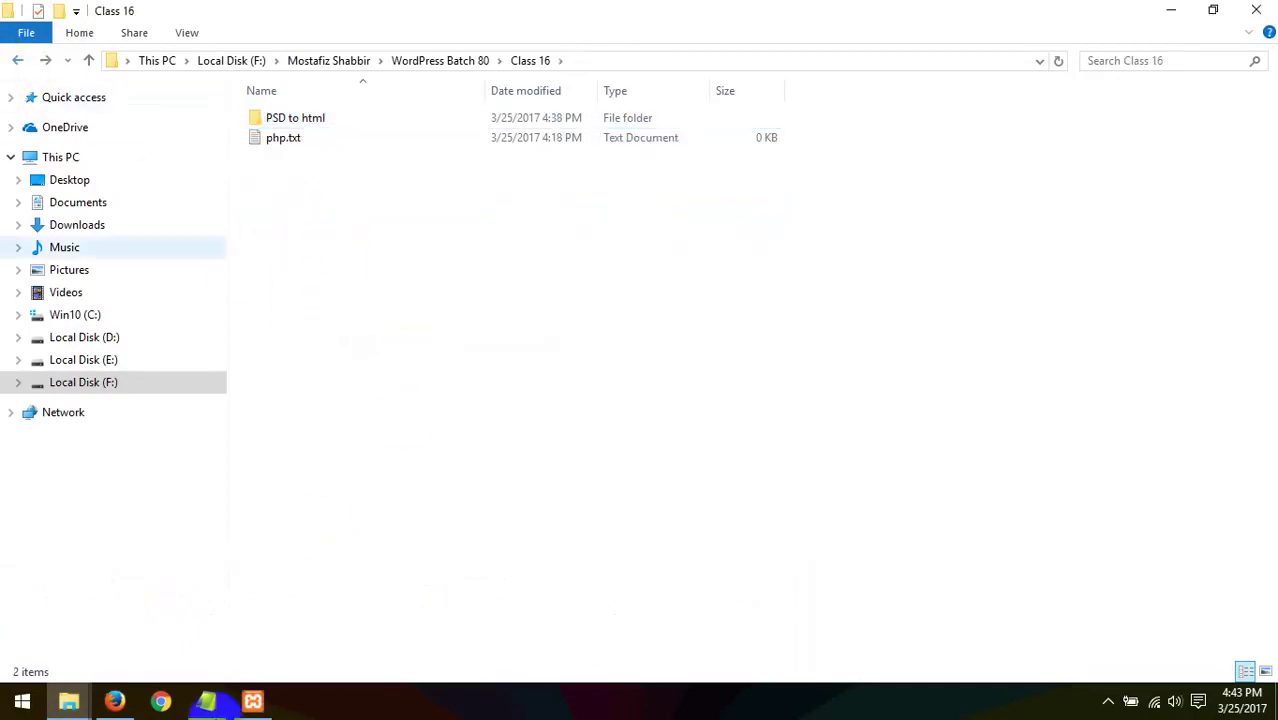
- Switch to the File Explorer window showing htdocs\batch80 and delete css.zip from it
{"action": "left_click", "coordinate": [115, 706]}
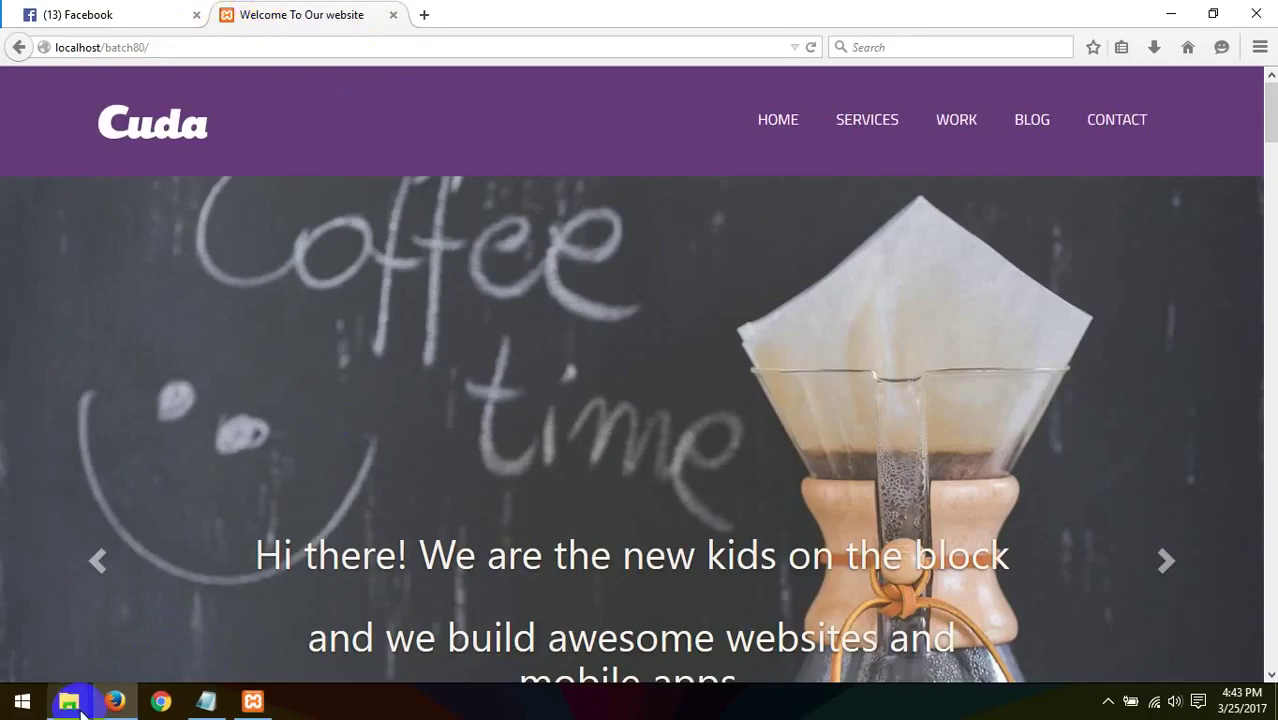
{"action": "mouse_move", "coordinate": [68, 702]}
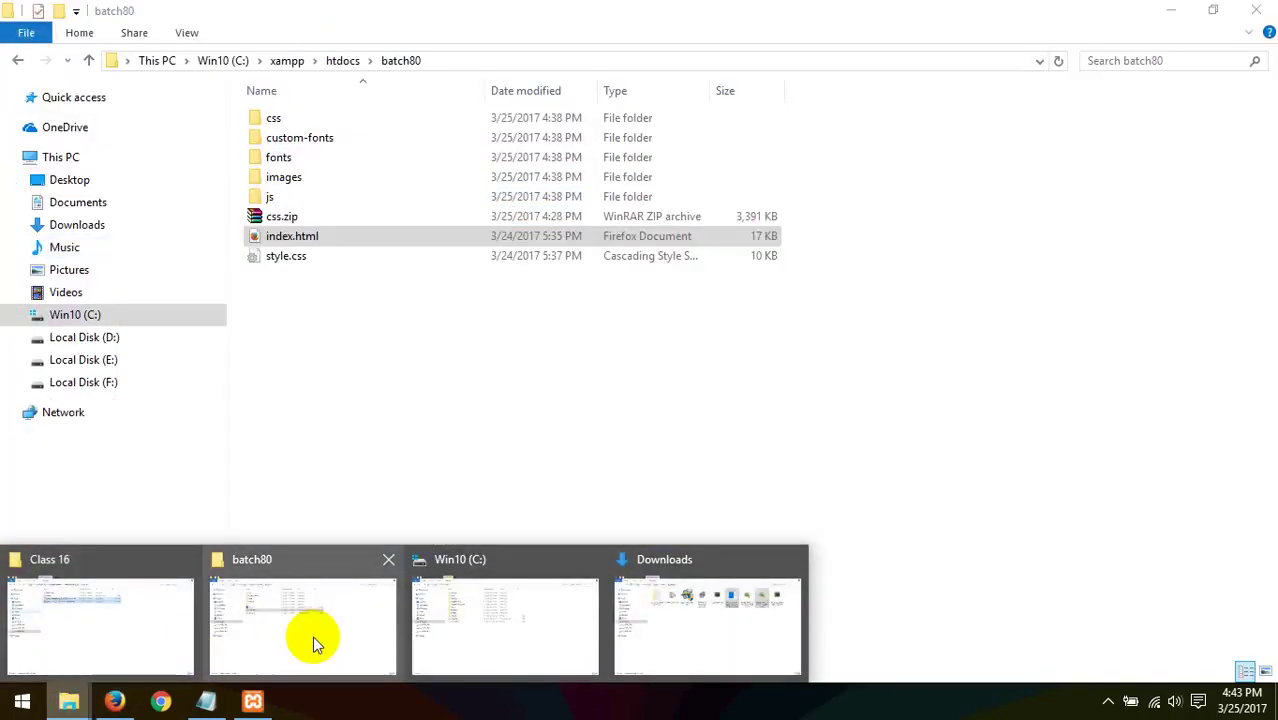
{"action": "left_click", "coordinate": [313, 636]}
{"action": "left_click", "coordinate": [282, 214]}
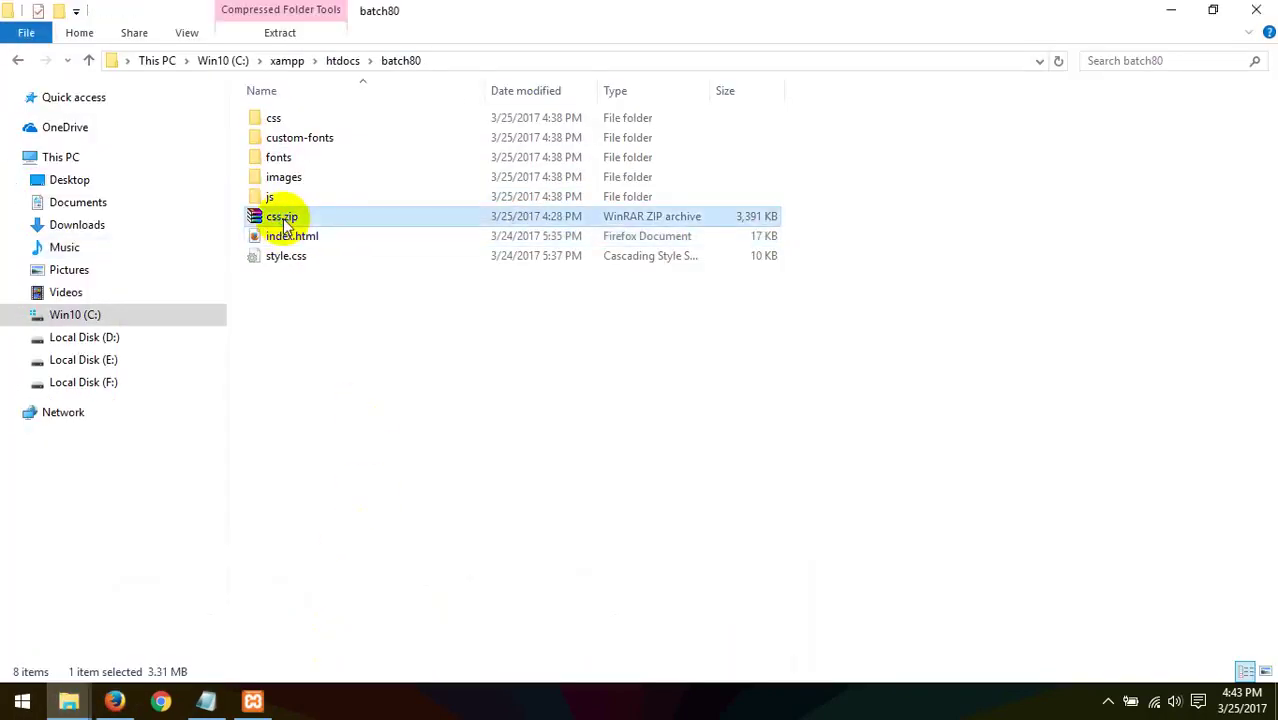
{"action": "right_click", "coordinate": [285, 222]}
{"action": "left_click", "coordinate": [331, 514]}
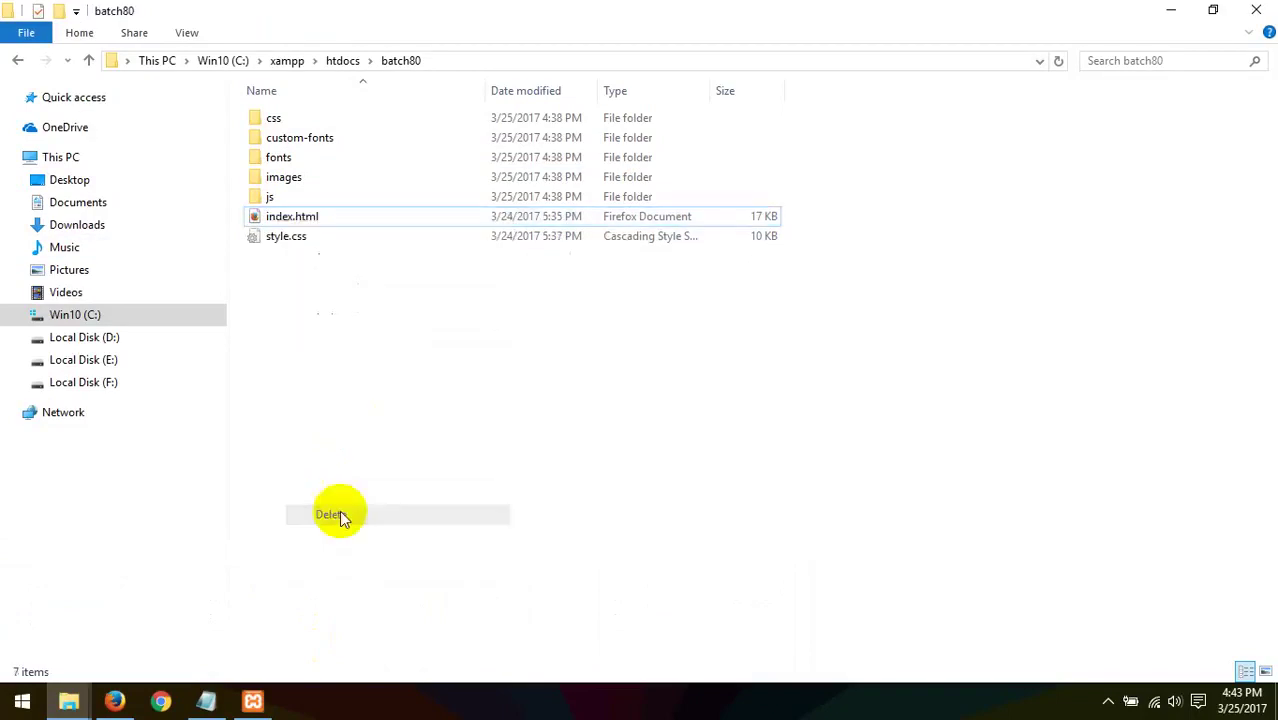
{"action": "right_click", "coordinate": [292, 222]}
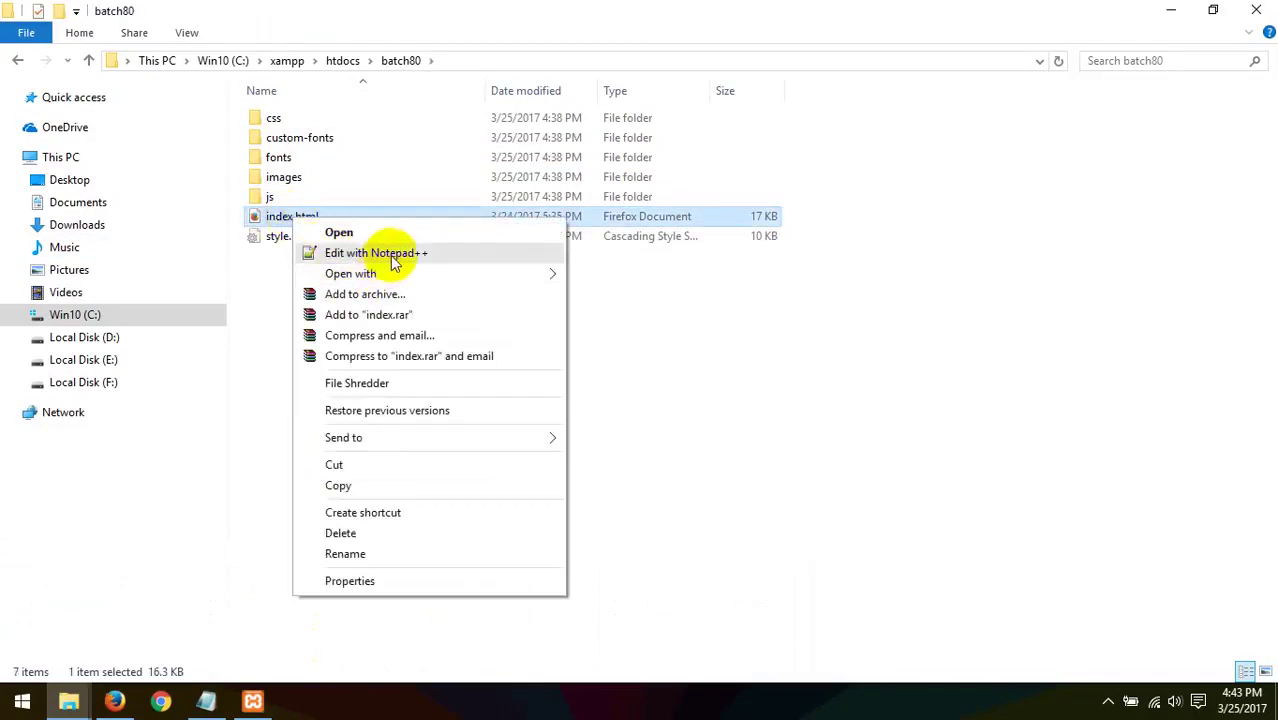
{"action": "left_click", "coordinate": [387, 552]}
{"action": "left_click", "coordinate": [331, 215]}
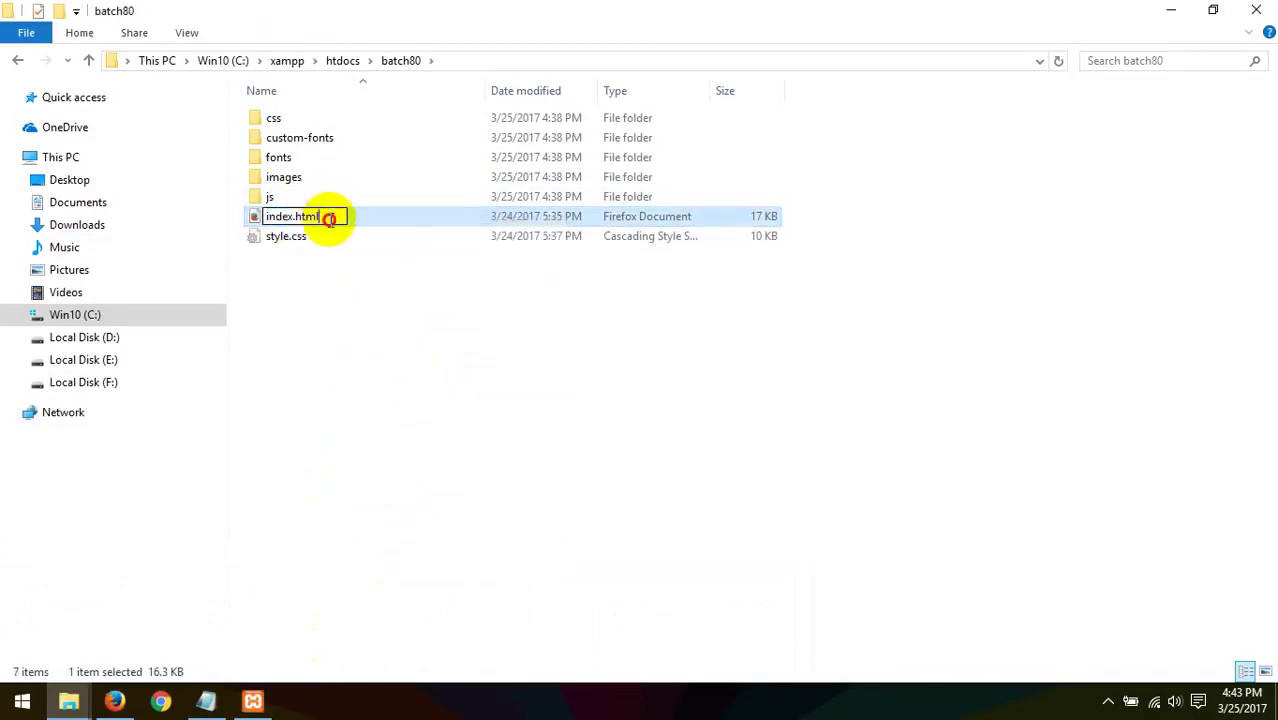
{"action": "left_click", "coordinate": [350, 505]}
- Open batch80's index.html in Notepad++ and insert three blank lines above the doctype declaration
{"action": "right_click", "coordinate": [287, 222]}
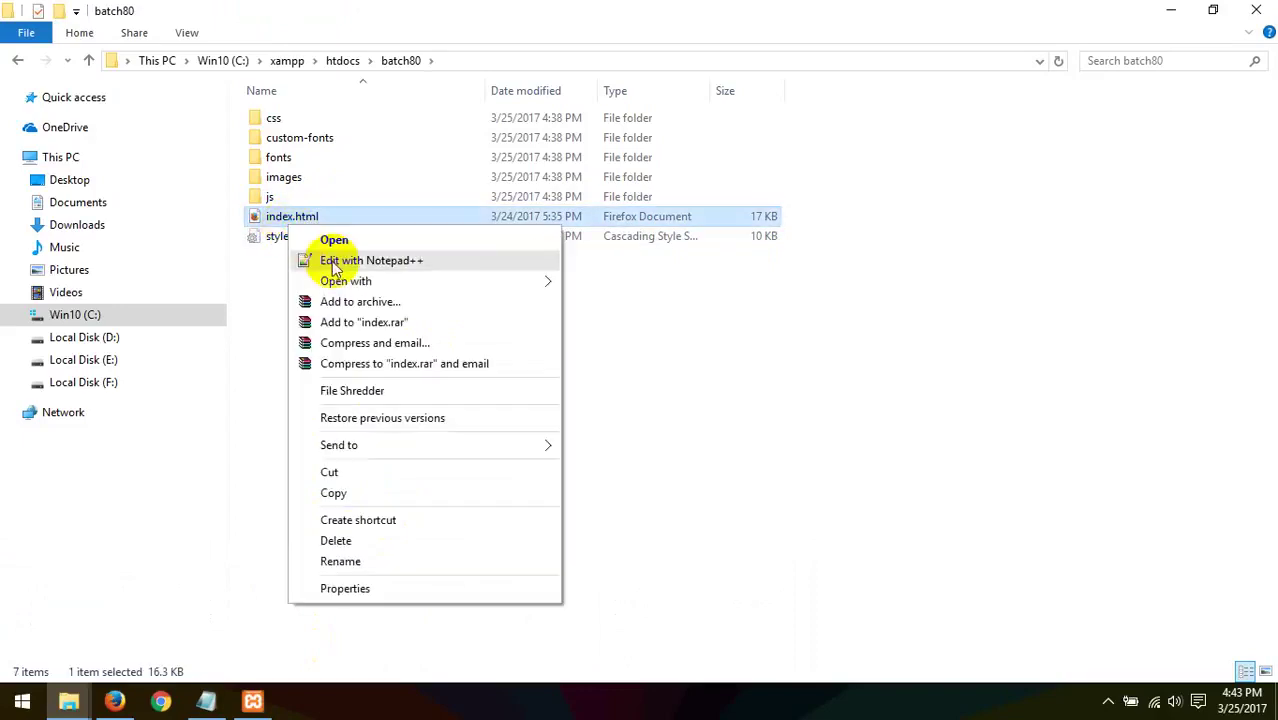
{"action": "left_click", "coordinate": [338, 262]}
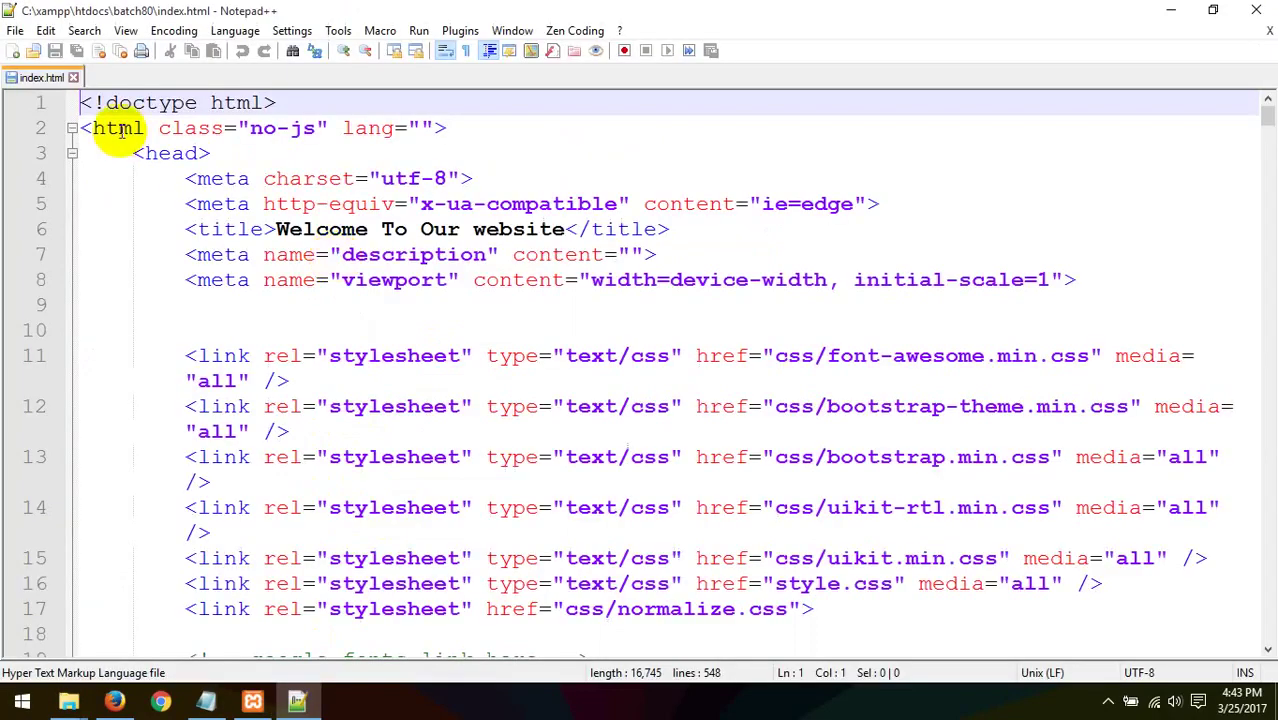
{"action": "key", "text": "Return"}
{"action": "key", "text": "Return"}
{"action": "key", "text": "Return"}
{"action": "left_click", "coordinate": [80, 101]}
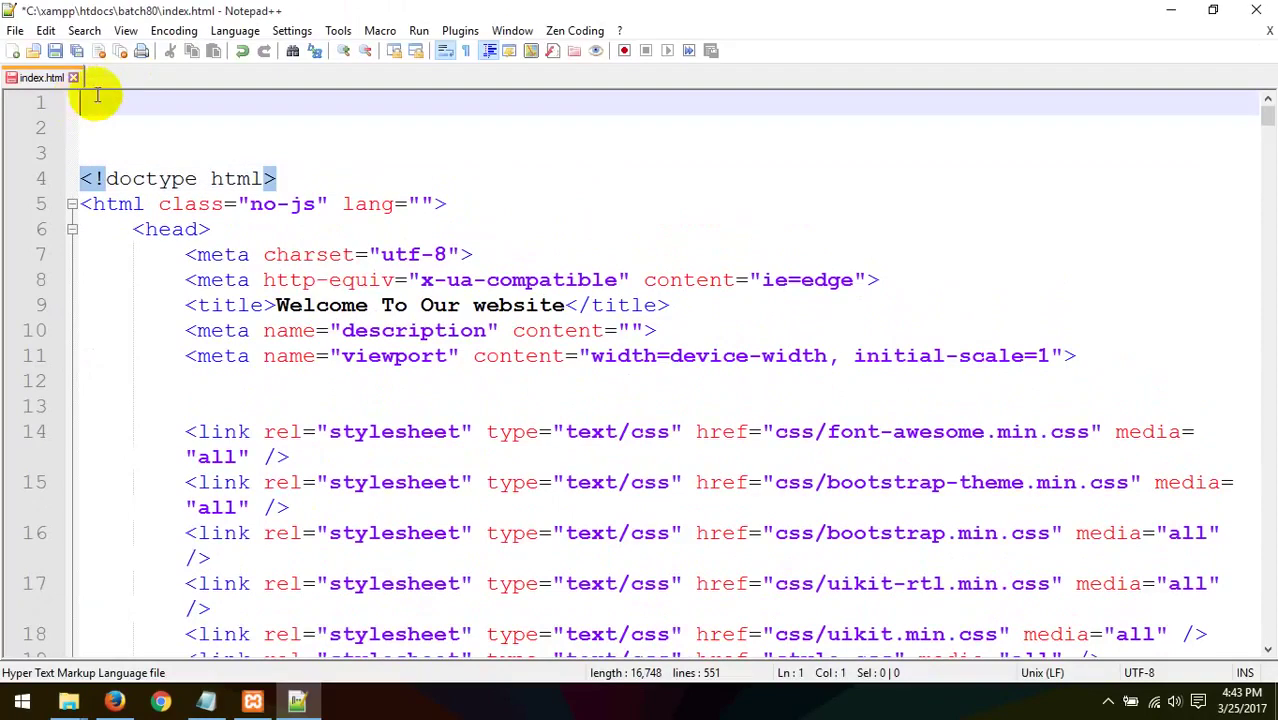
- Enter the line "<?php amrasobaivalo asessss ?>" at the very start of index.html
{"action": "type", "text": "<!"}
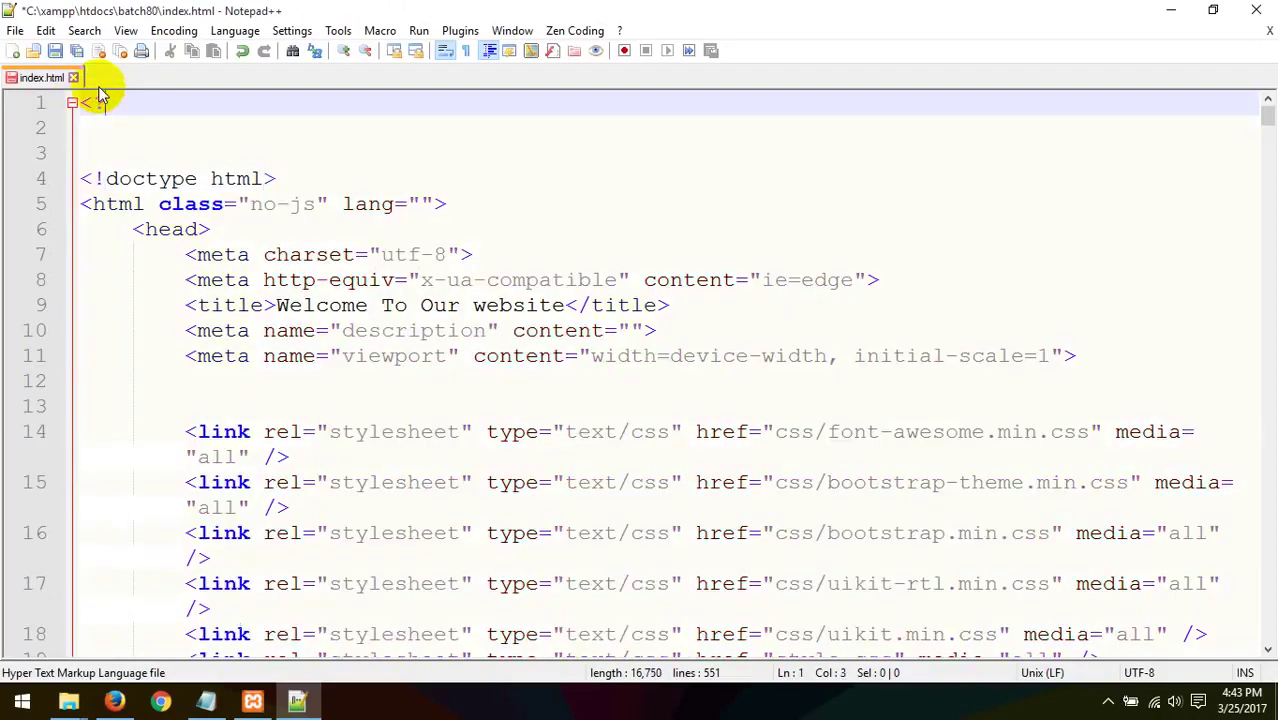
{"action": "type", "text": "php ?>"}
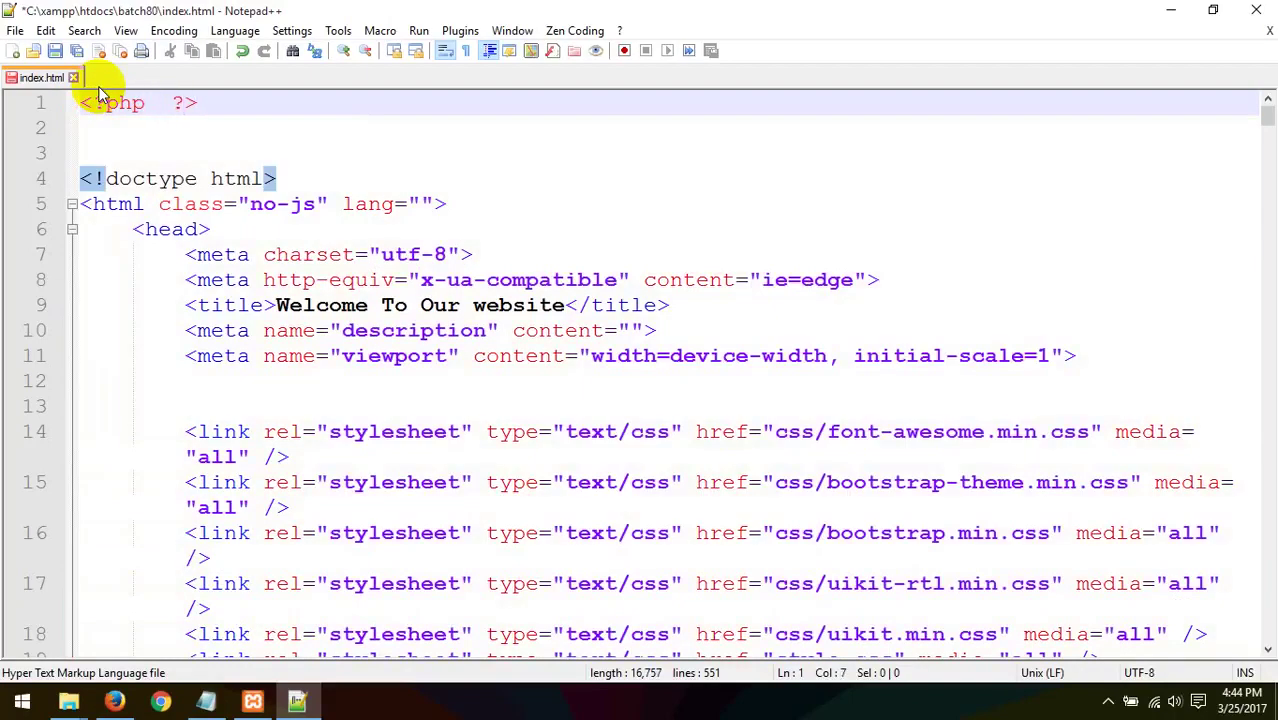
{"action": "type", "text": "amraso"}
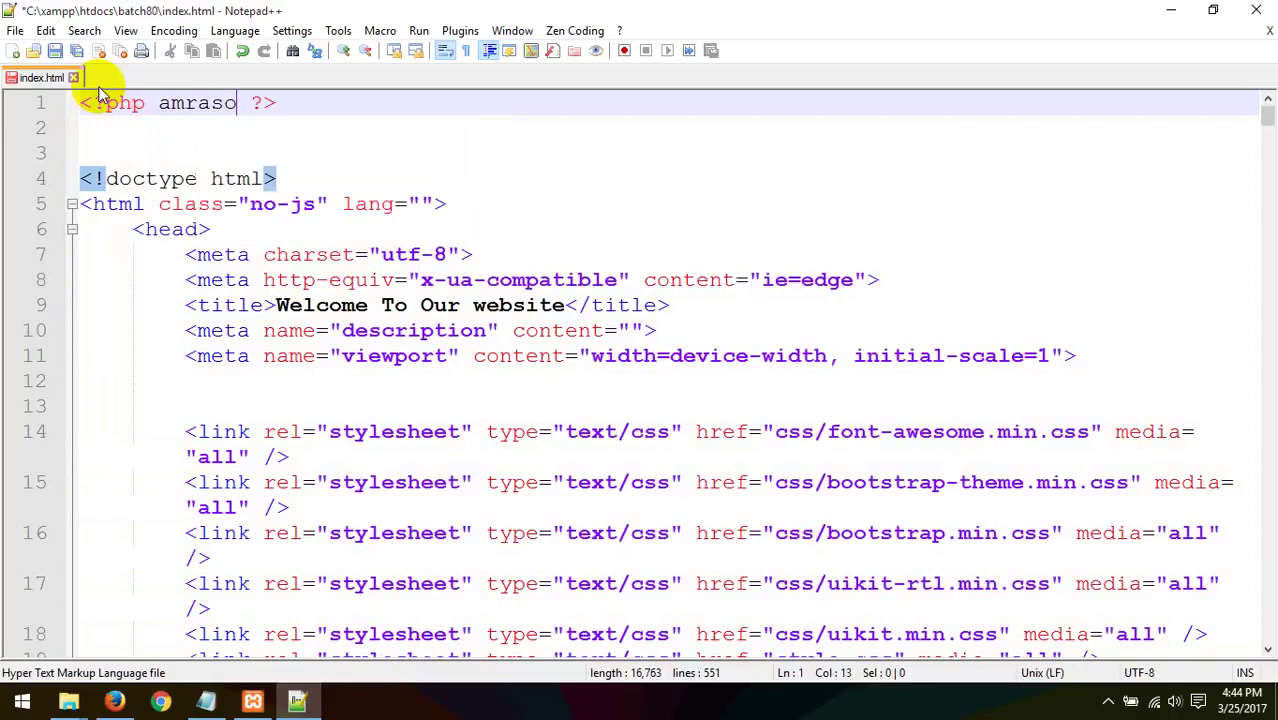
{"action": "type", "text": "baivalo"}
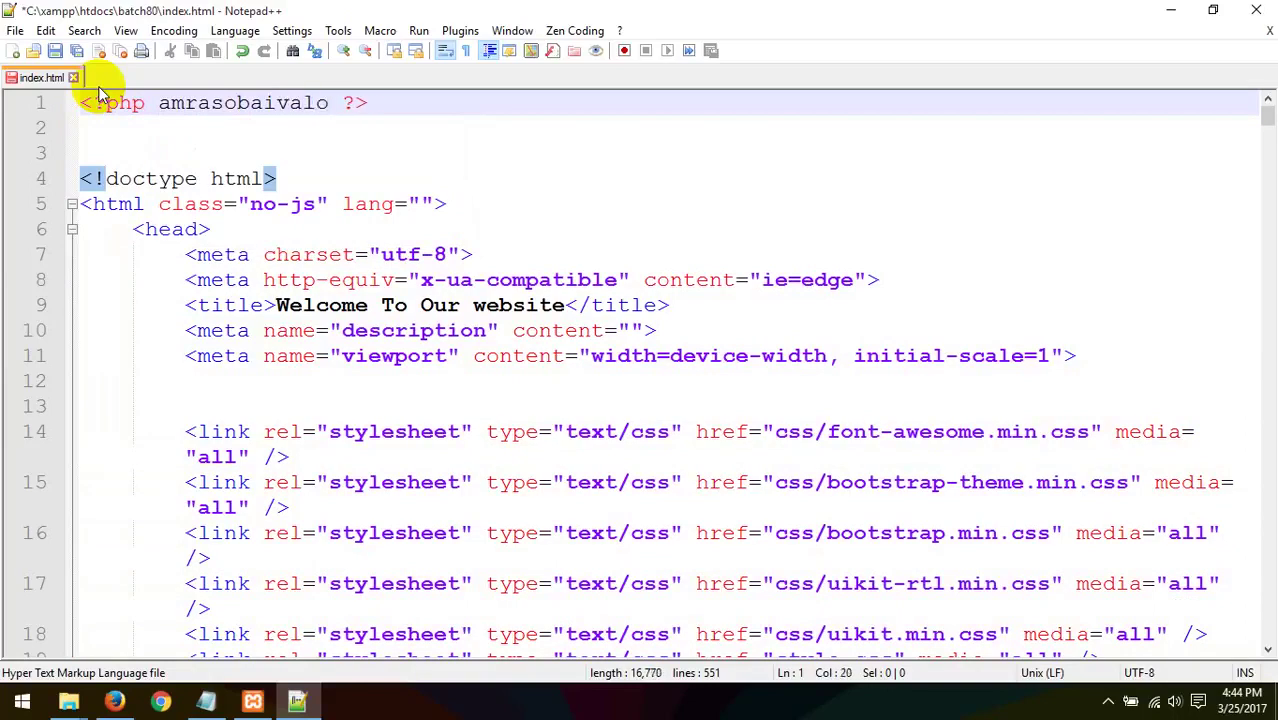
{"action": "type", "text": " asessss"}
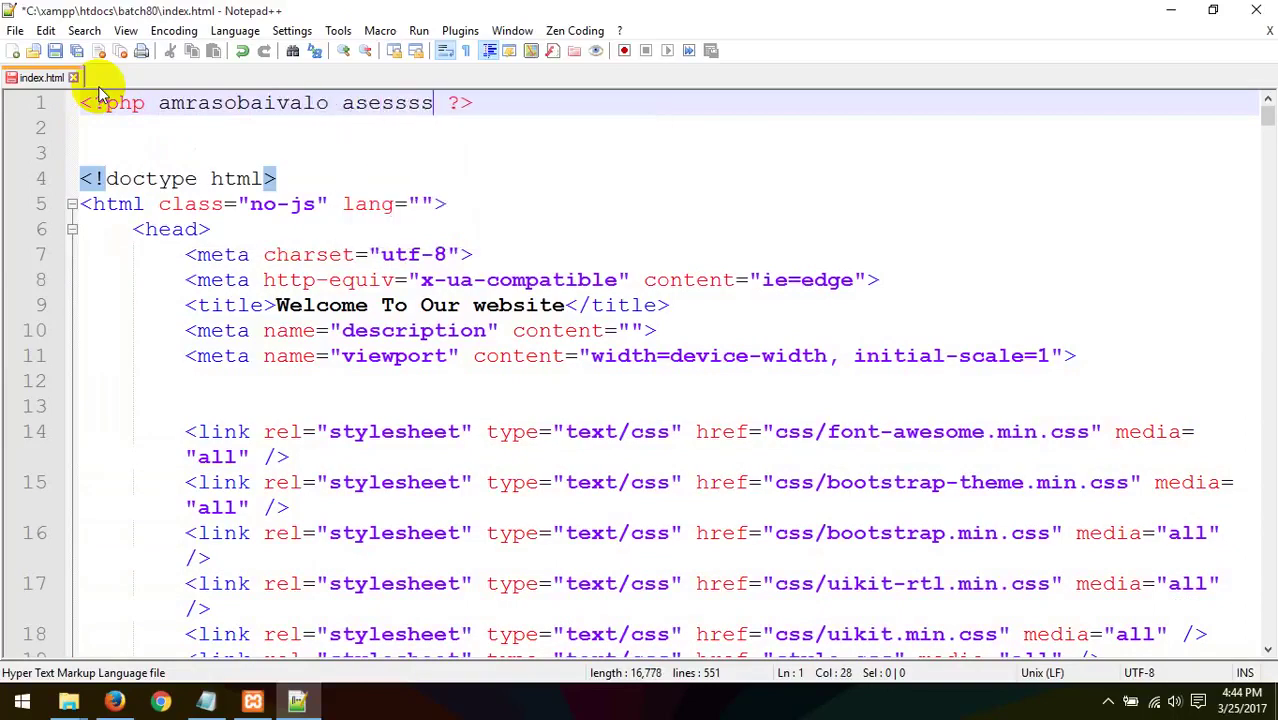
- Switch to Firefox, reload localhost/batch80/ and look through the page's sections for any effect of the PHP line
{"action": "left_click", "coordinate": [115, 701]}
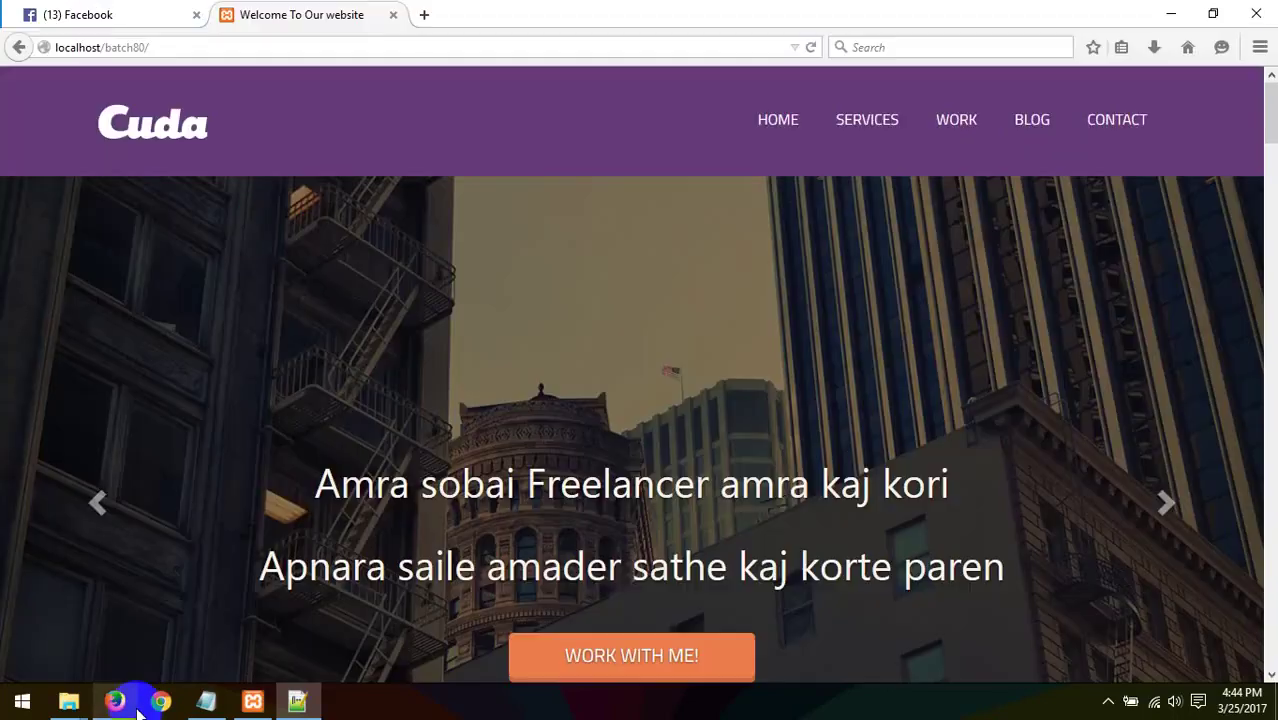
{"action": "right_click", "coordinate": [296, 145]}
{"action": "left_click", "coordinate": [408, 163]}
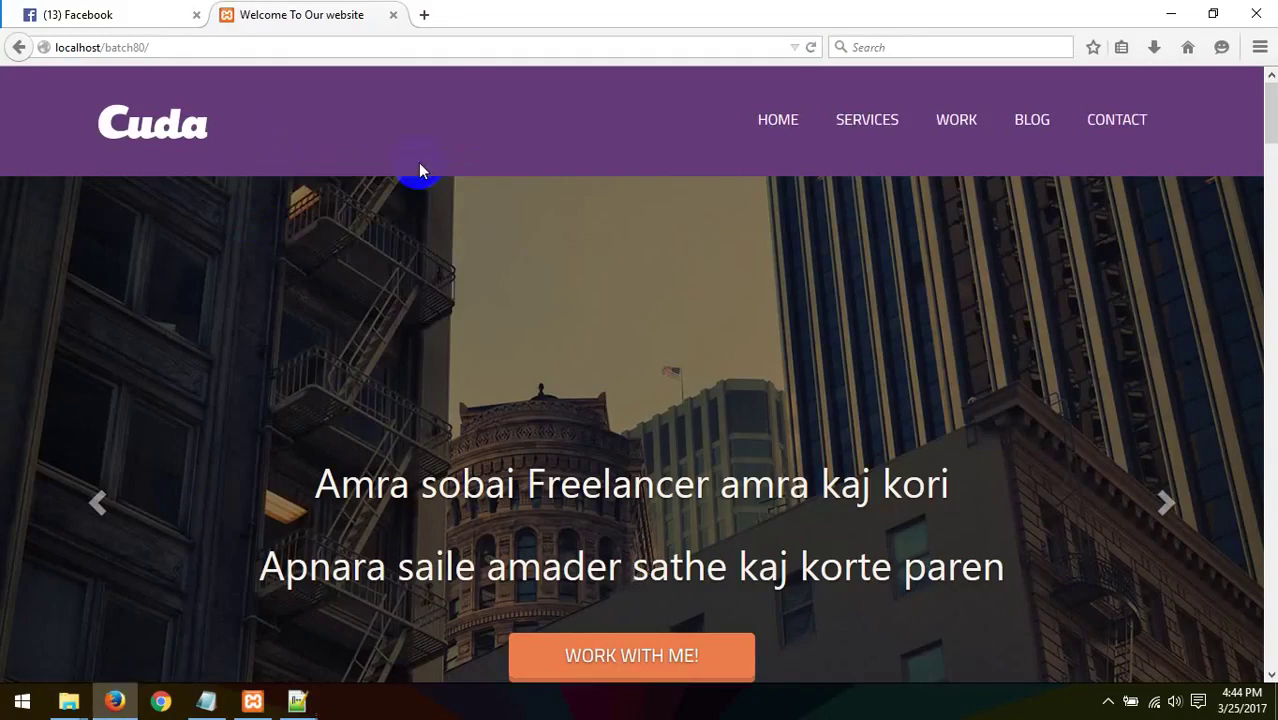
{"action": "right_click", "coordinate": [418, 166]}
{"action": "left_click", "coordinate": [539, 178]}
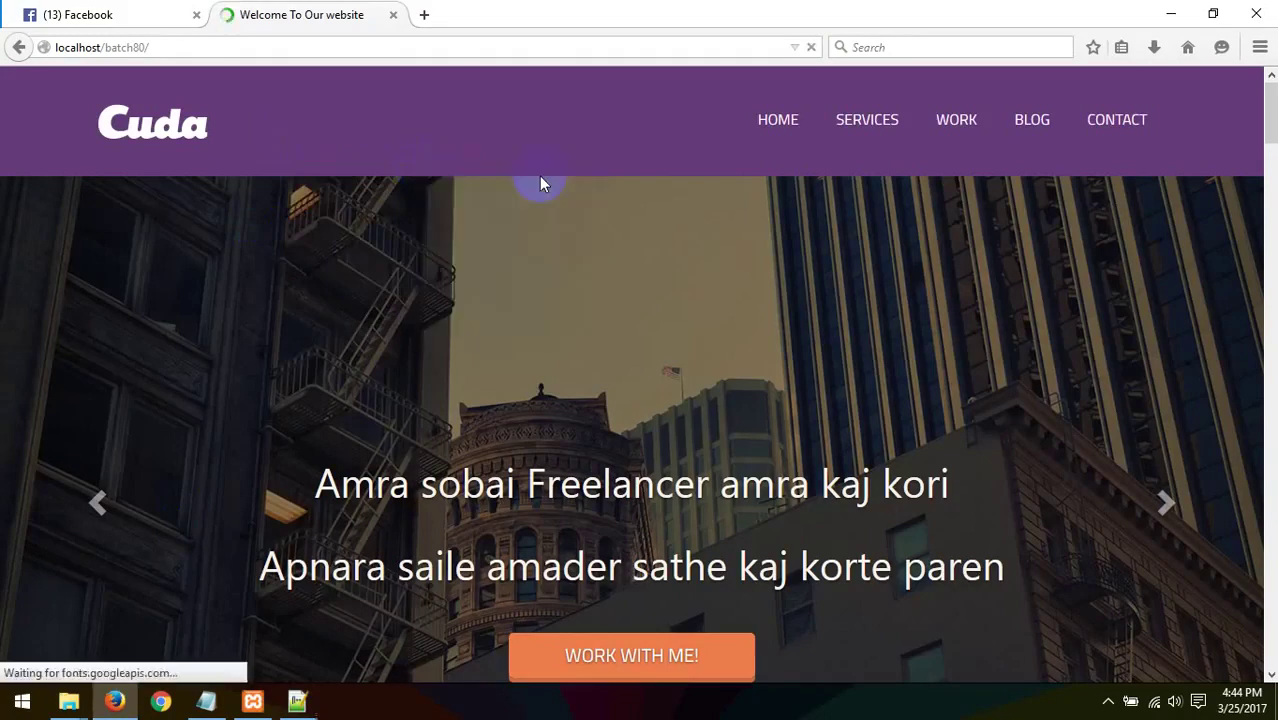
{"action": "scroll", "coordinate": [632, 262], "scroll_direction": "down", "scroll_amount": 15}
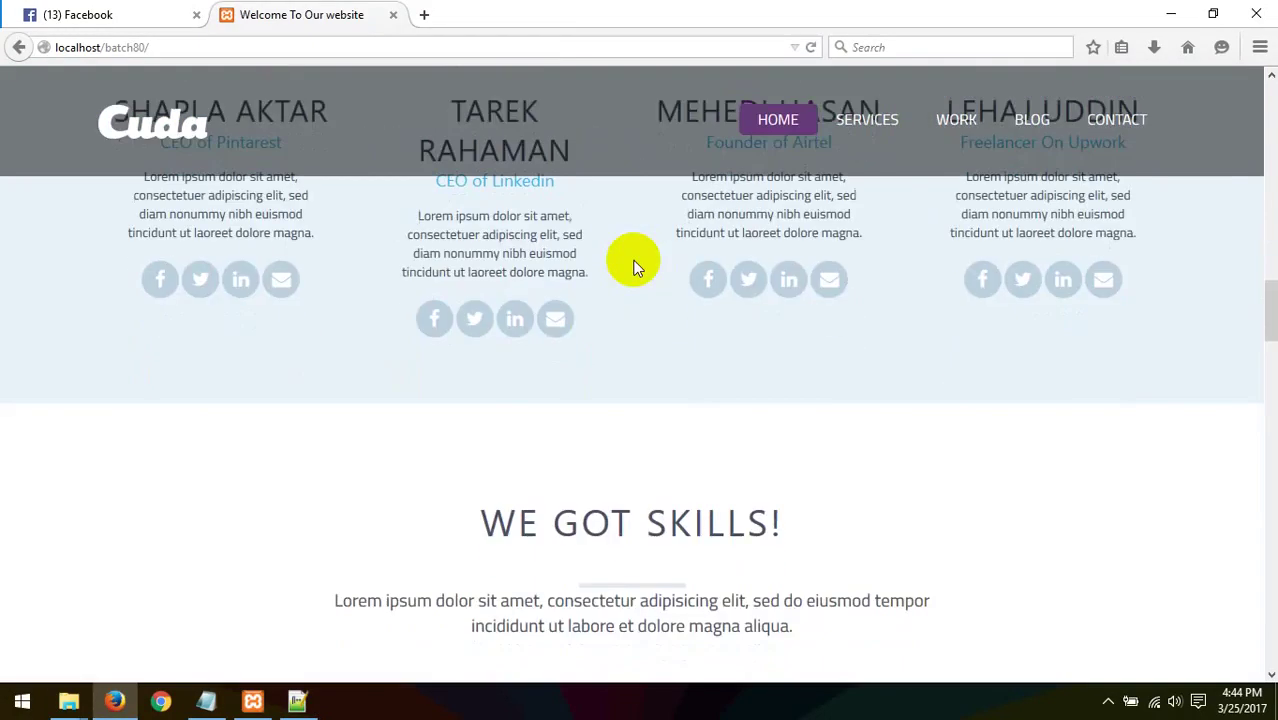
{"action": "scroll", "coordinate": [634, 263], "scroll_direction": "down", "scroll_amount": 10}
{"action": "scroll", "coordinate": [634, 263], "scroll_direction": "up", "scroll_amount": 10}
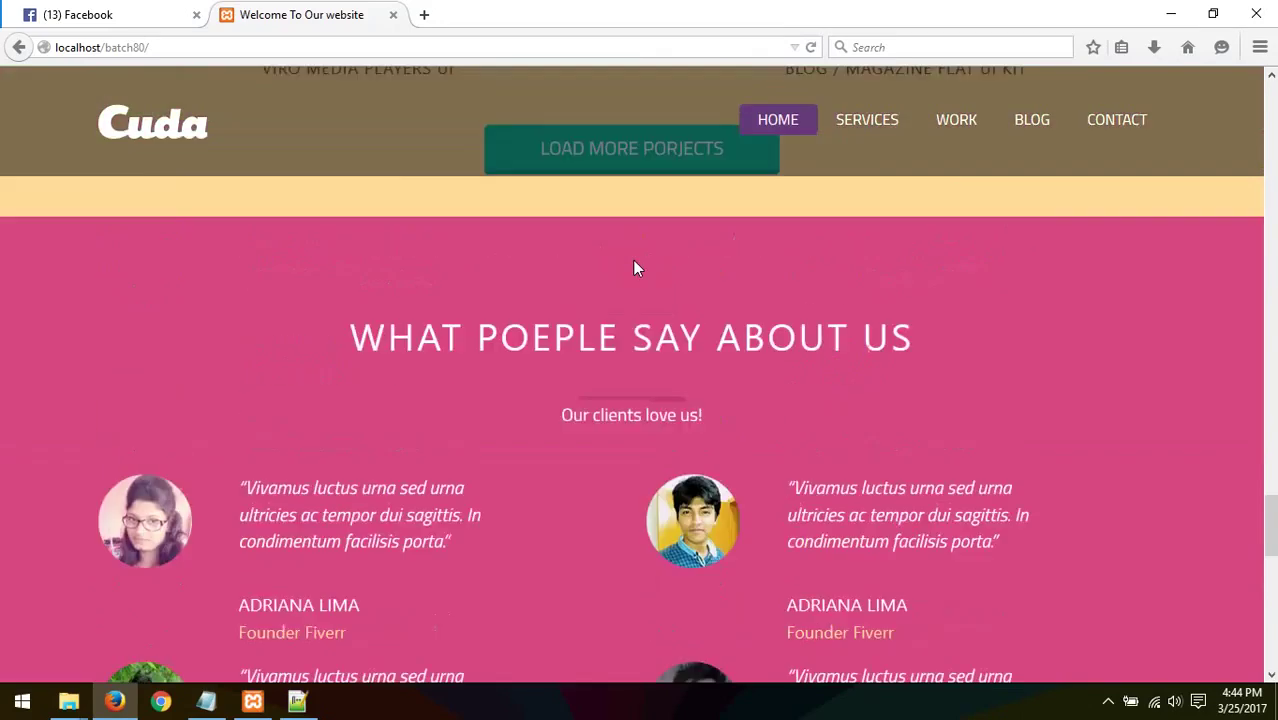
{"action": "scroll", "coordinate": [632, 259], "scroll_direction": "up", "scroll_amount": 15}
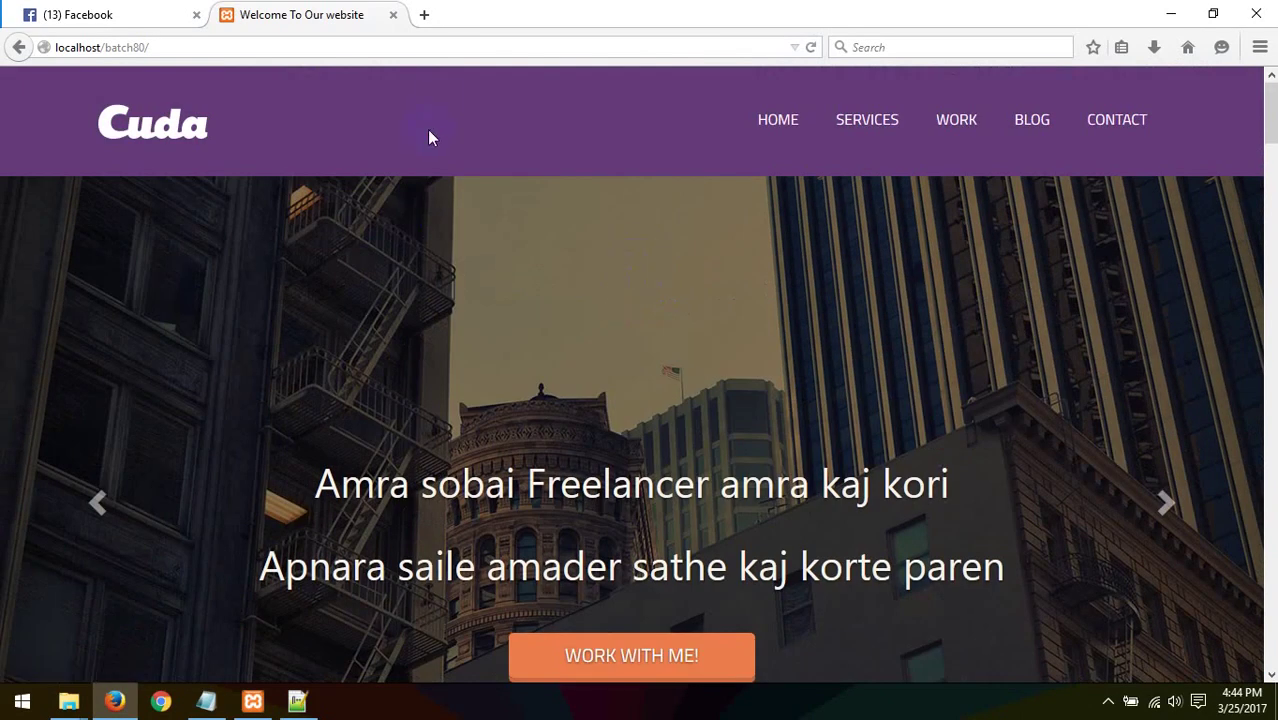
- Switch to the File Explorer window showing htdocs\batch80 and clear the file selection
{"action": "left_click", "coordinate": [253, 701]}
{"action": "left_click", "coordinate": [318, 122]}
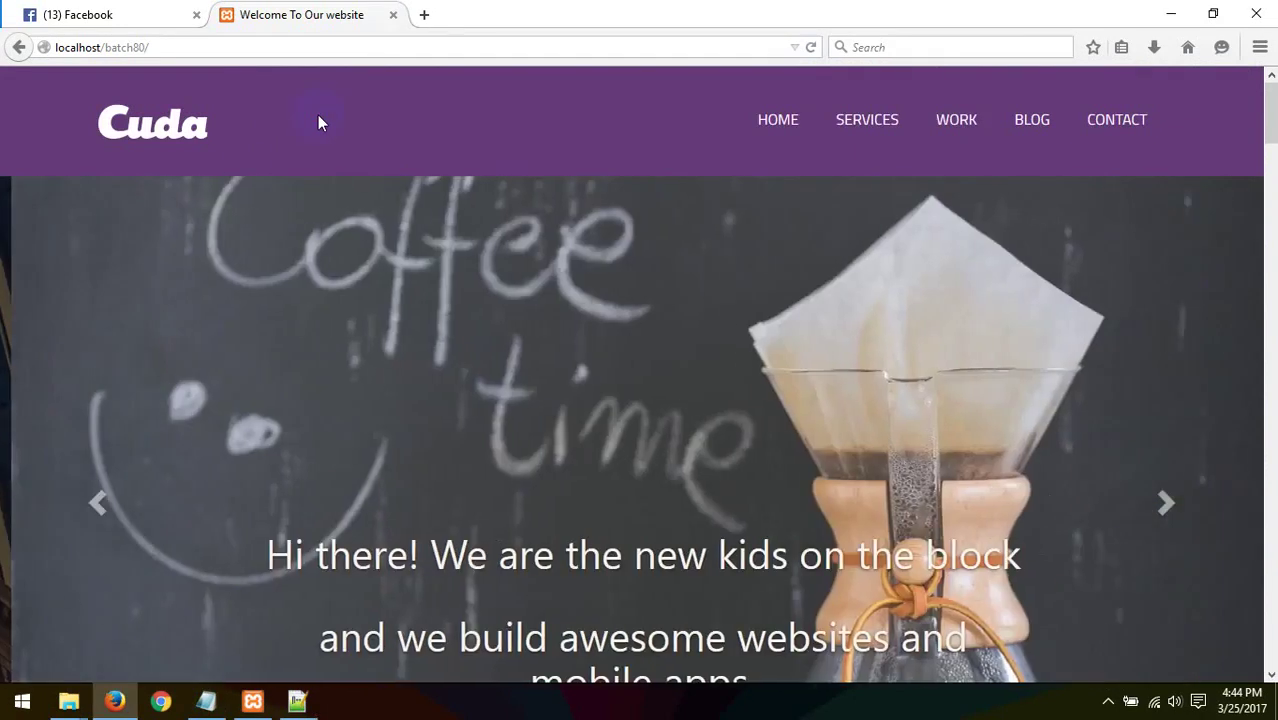
{"action": "mouse_move", "coordinate": [69, 701]}
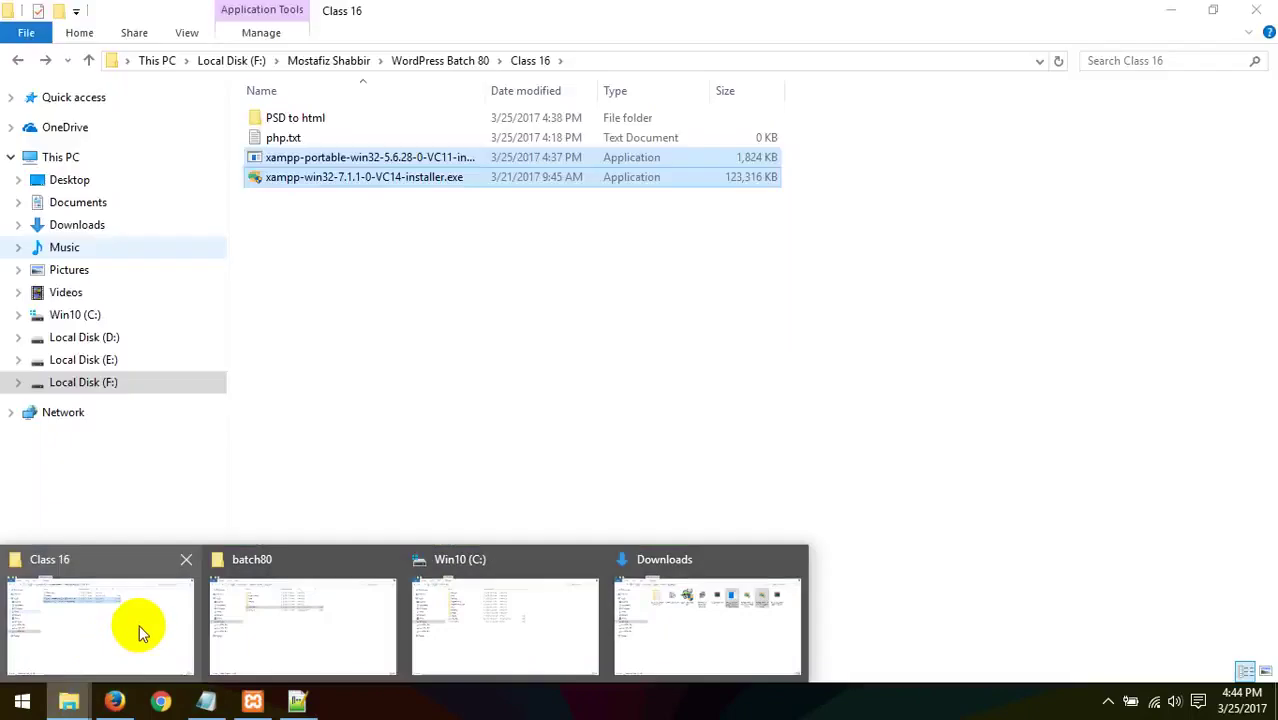
{"action": "mouse_move", "coordinate": [250, 630]}
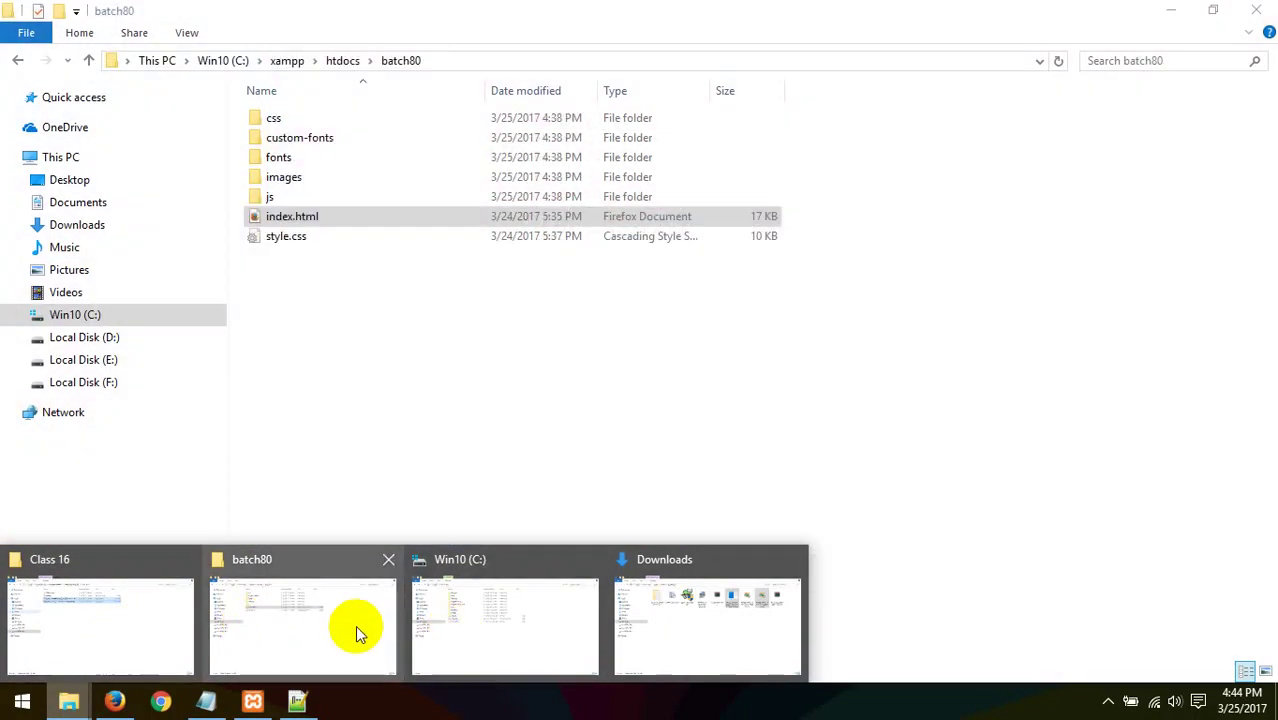
{"action": "mouse_move", "coordinate": [617, 576]}
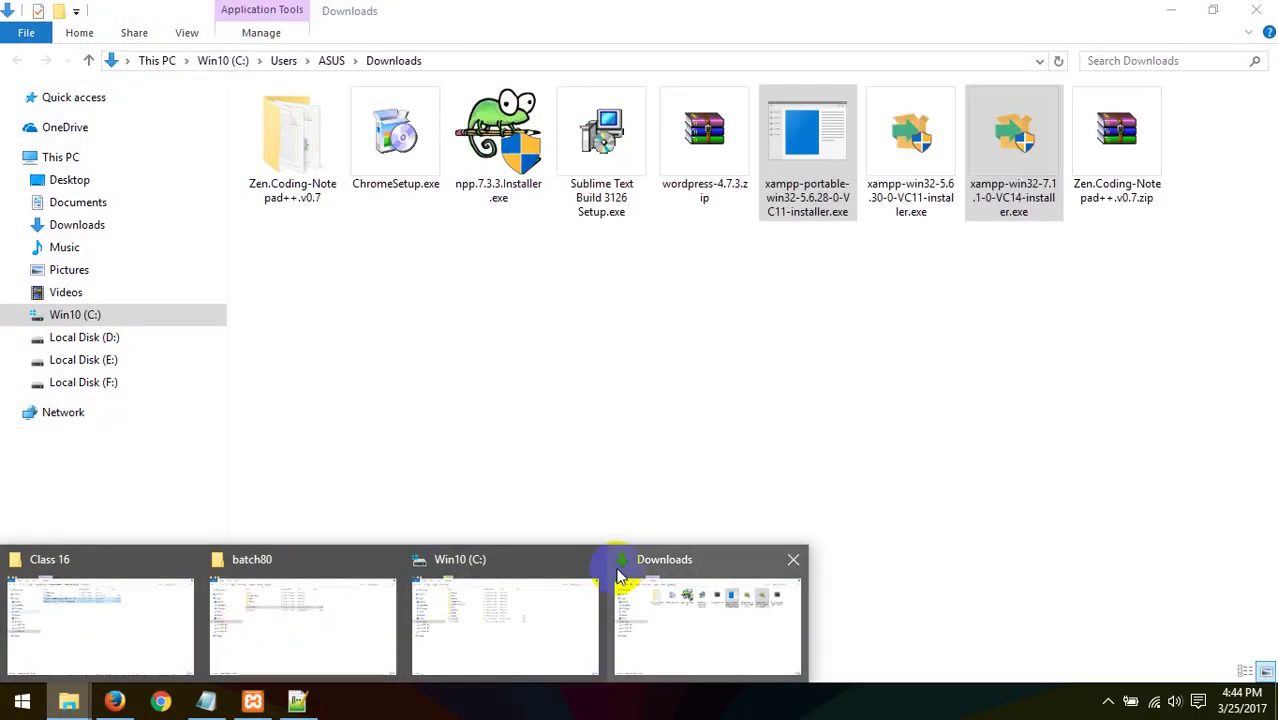
{"action": "left_click", "coordinate": [591, 559]}
{"action": "left_click", "coordinate": [588, 557]}
{"action": "left_click", "coordinate": [346, 594]}
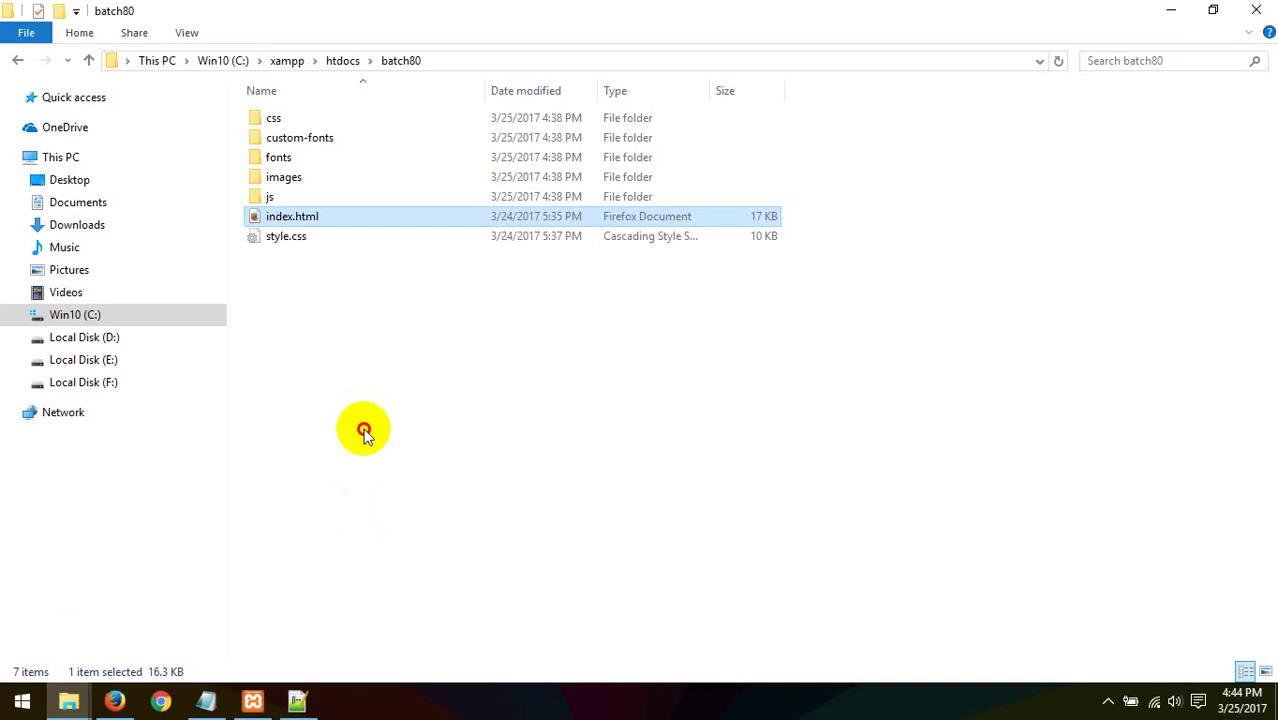
{"action": "left_click", "coordinate": [364, 432]}
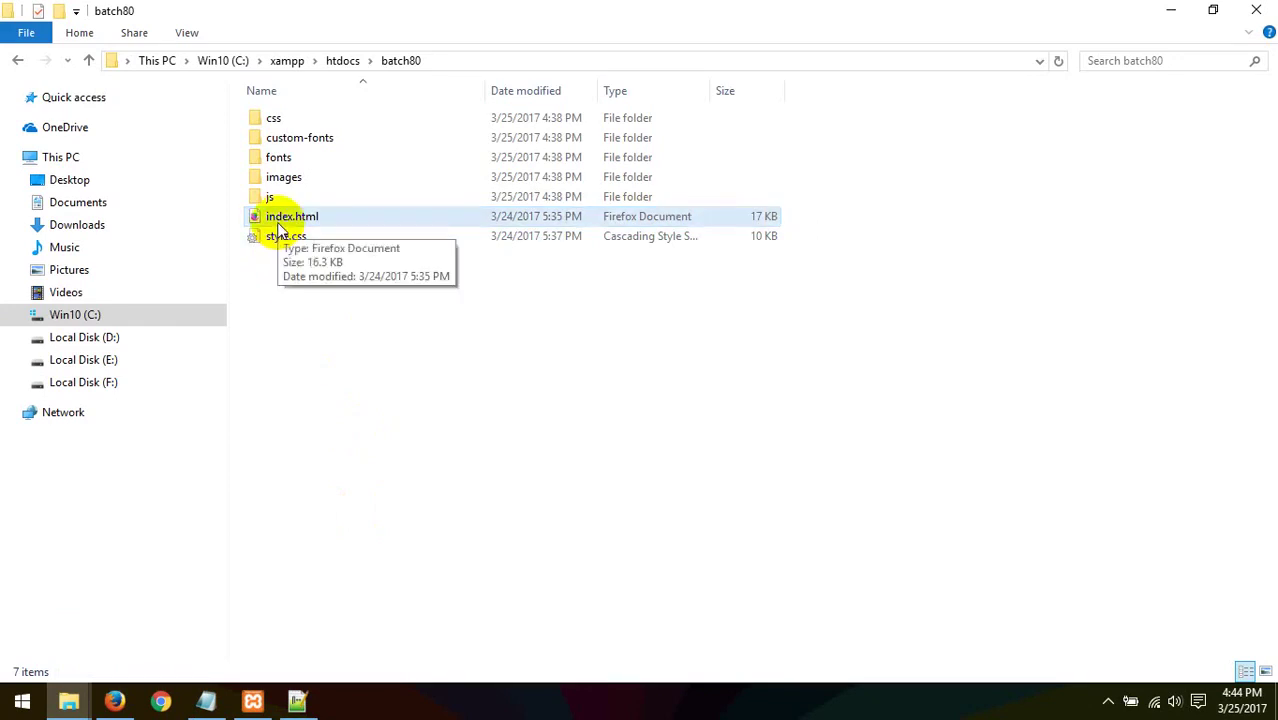
- Switch to Notepad++, save index.html with its PHP line and close the editor
{"action": "left_click", "coordinate": [297, 700]}
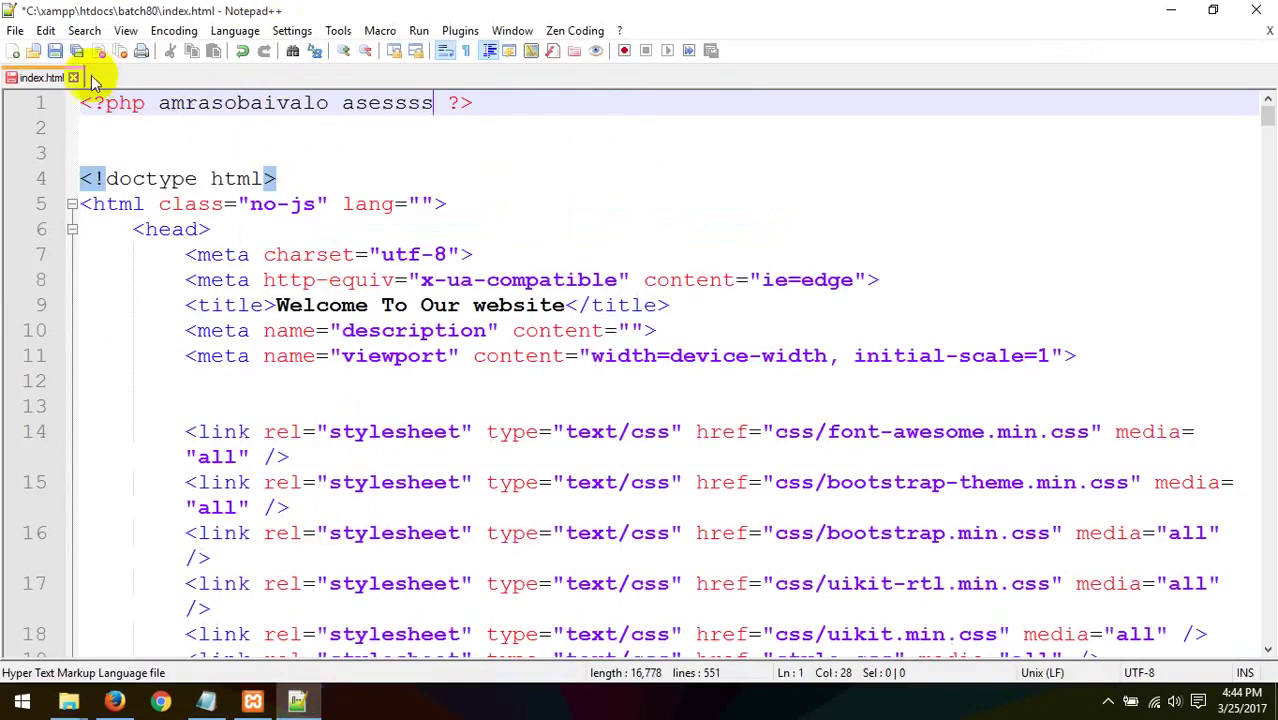
{"action": "key", "text": "ctrl+s"}
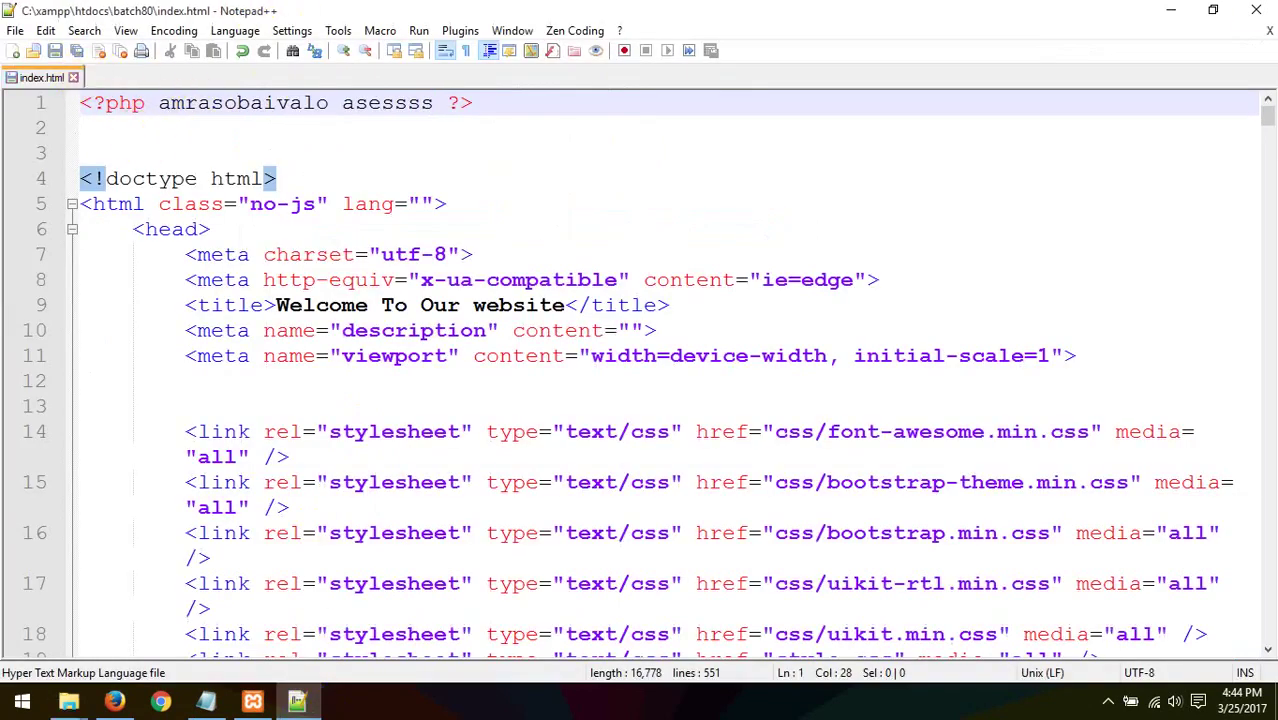
{"action": "left_click", "coordinate": [1256, 10]}
- Rename index.html in the batch80 folder to index.php and accept the extension change
{"action": "left_click", "coordinate": [305, 222]}
{"action": "right_click", "coordinate": [305, 222]}
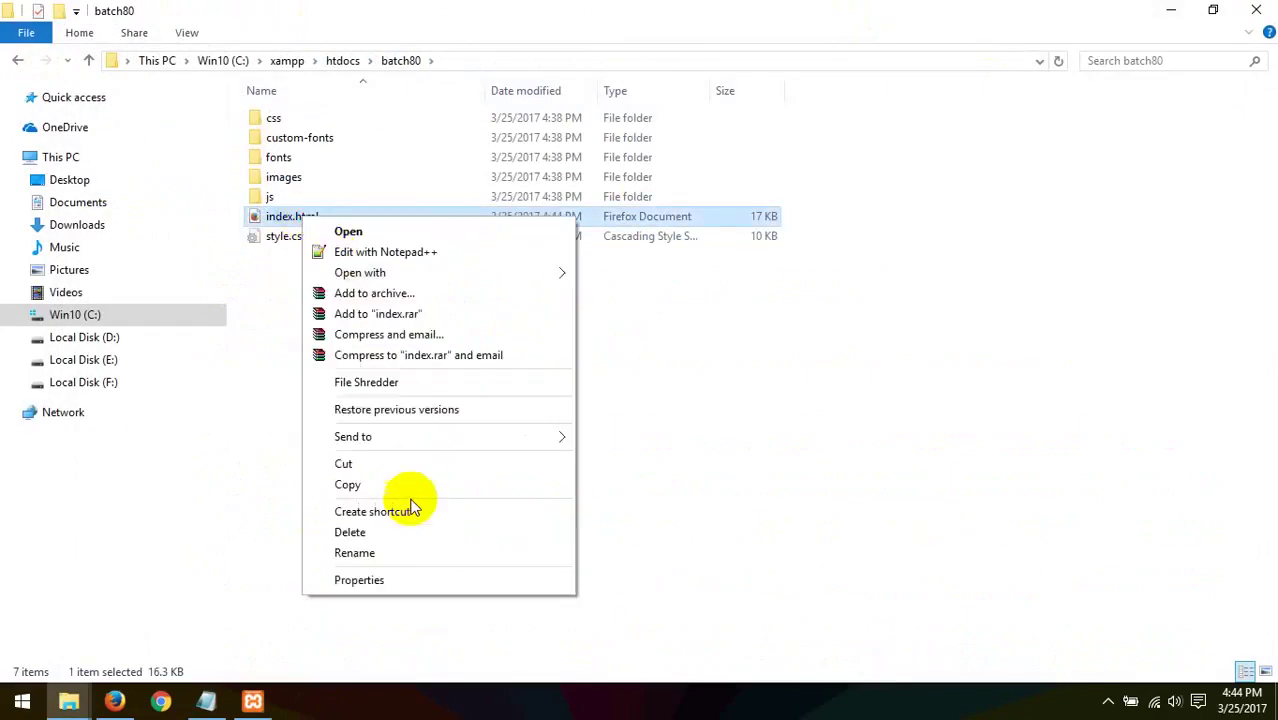
{"action": "left_click", "coordinate": [408, 556]}
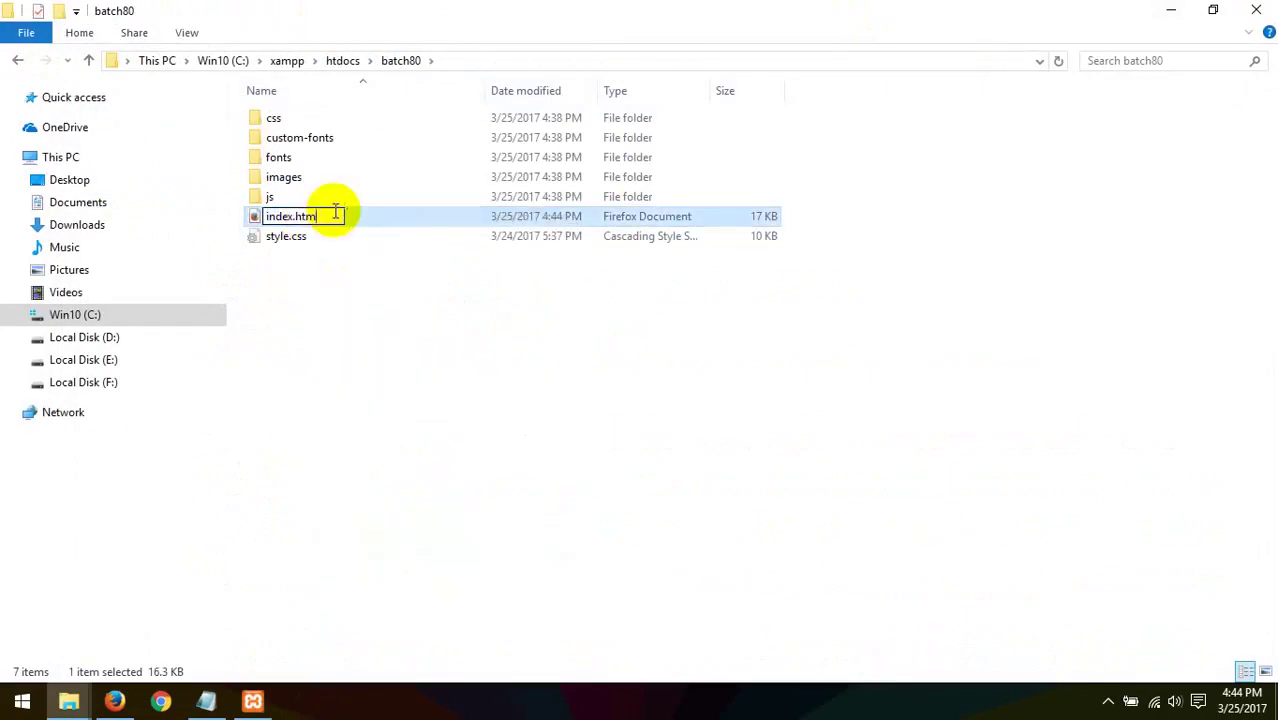
{"action": "type", "text": "php"}
{"action": "key", "text": "Return"}
{"action": "key", "text": "Return"}
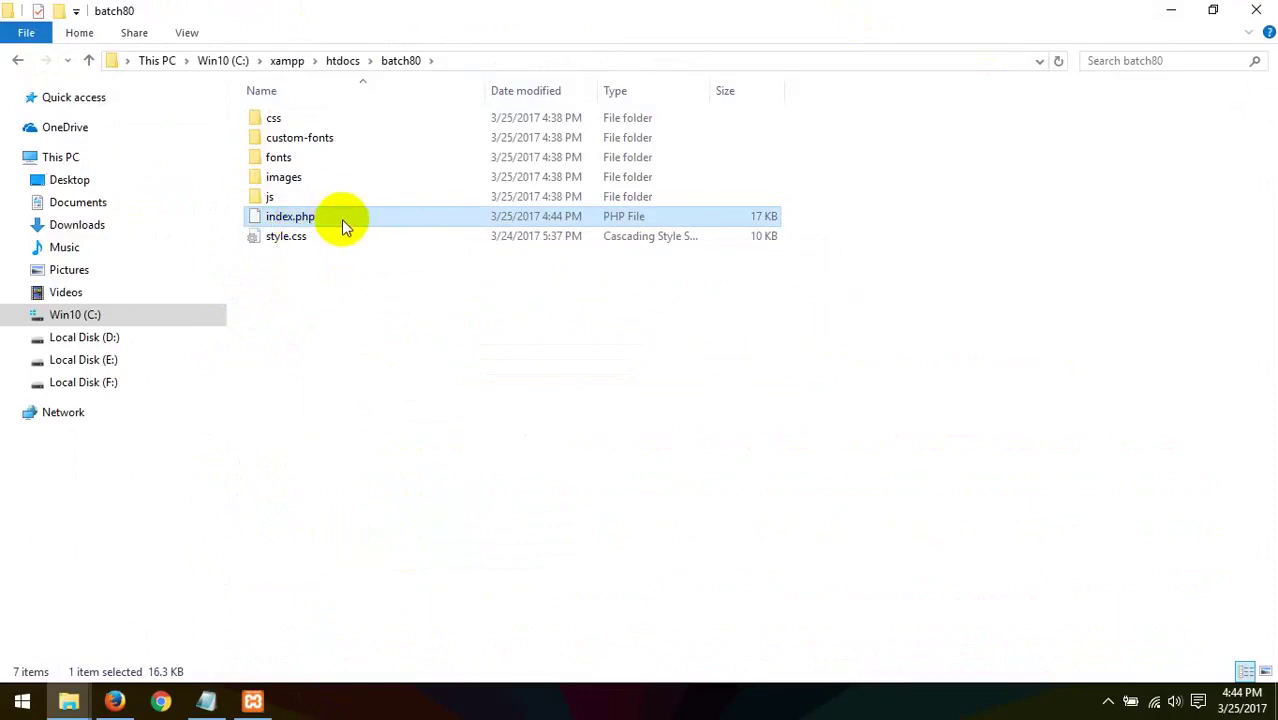
- Open index.php's properties and look through the apps offered for opening .php files
{"action": "right_click", "coordinate": [252, 222]}
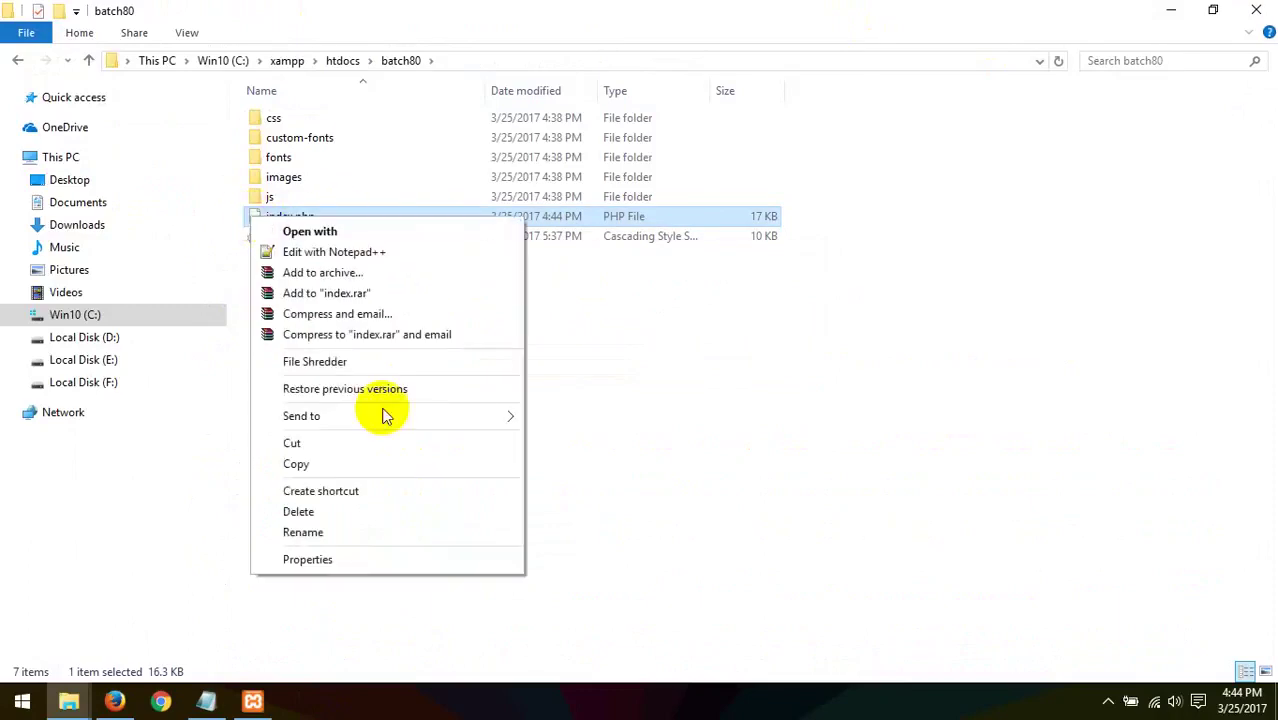
{"action": "left_click", "coordinate": [342, 558]}
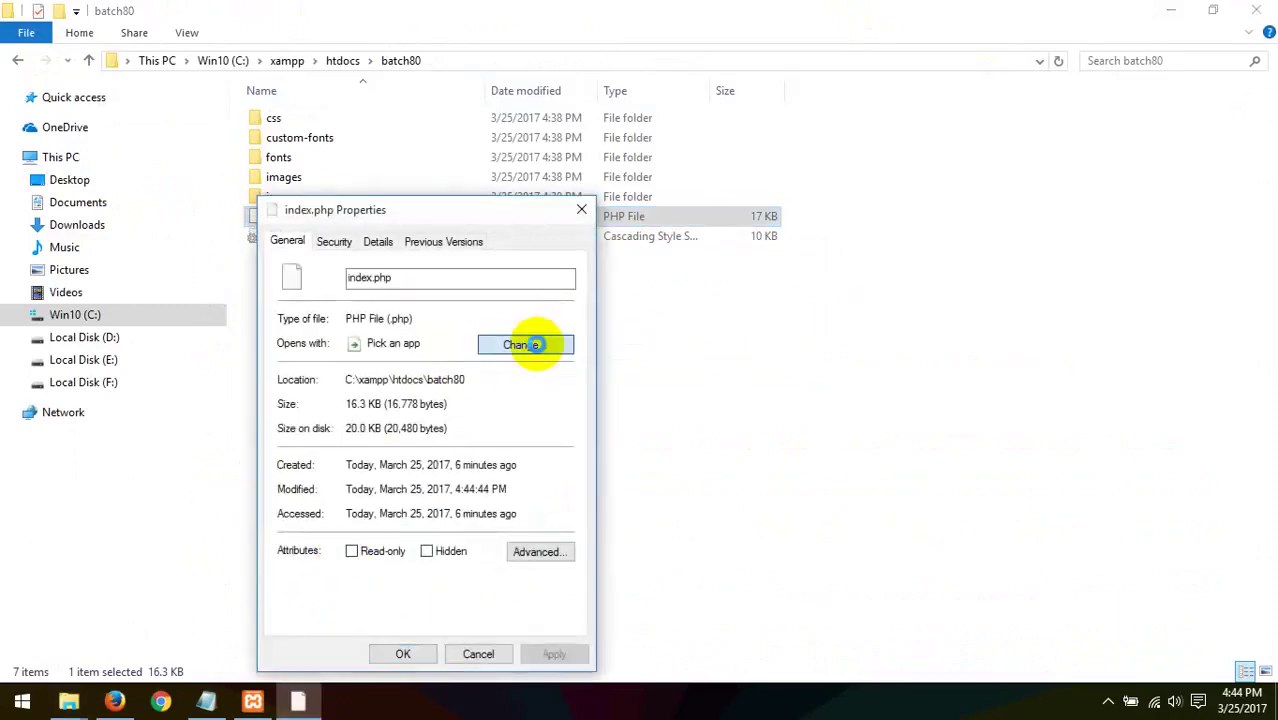
{"action": "left_click", "coordinate": [536, 345]}
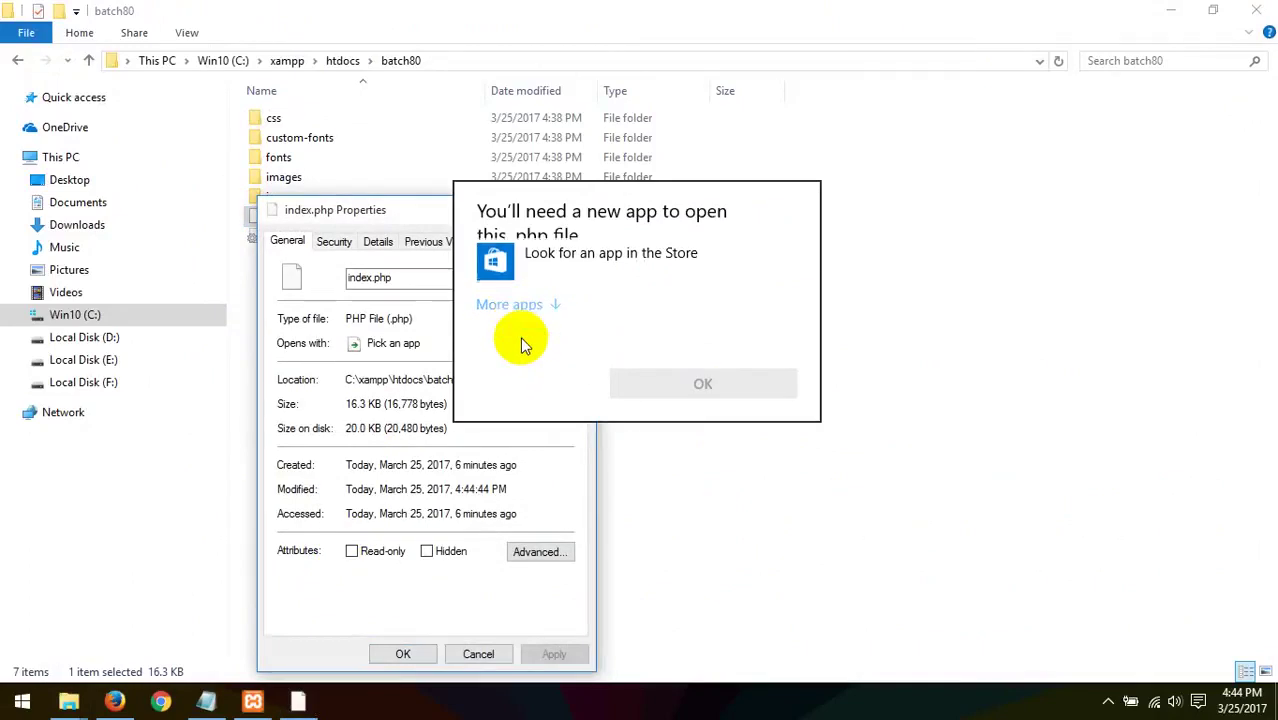
{"action": "left_click", "coordinate": [519, 332]}
{"action": "scroll", "coordinate": [585, 395], "scroll_direction": "down", "scroll_amount": 1}
{"action": "scroll", "coordinate": [581, 391], "scroll_direction": "down", "scroll_amount": 1}
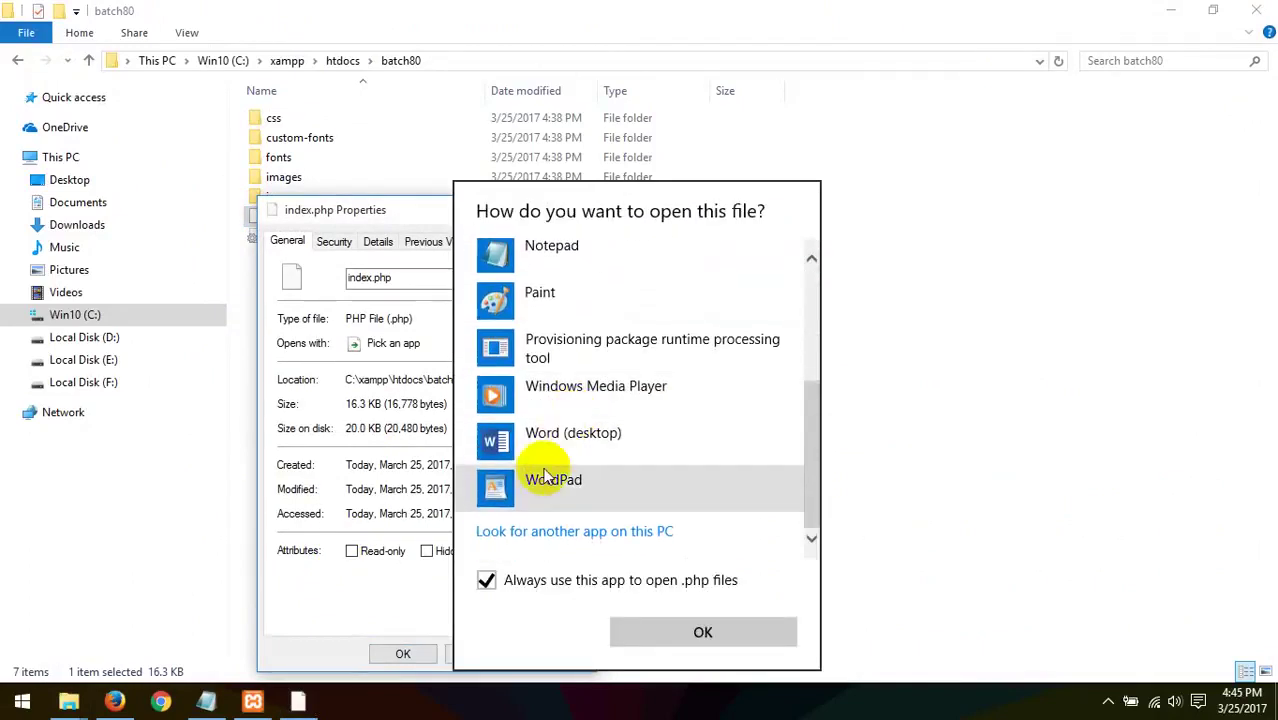
{"action": "scroll", "coordinate": [545, 450], "scroll_direction": "up", "scroll_amount": 3}
{"action": "scroll", "coordinate": [560, 450], "scroll_direction": "down", "scroll_amount": 3}
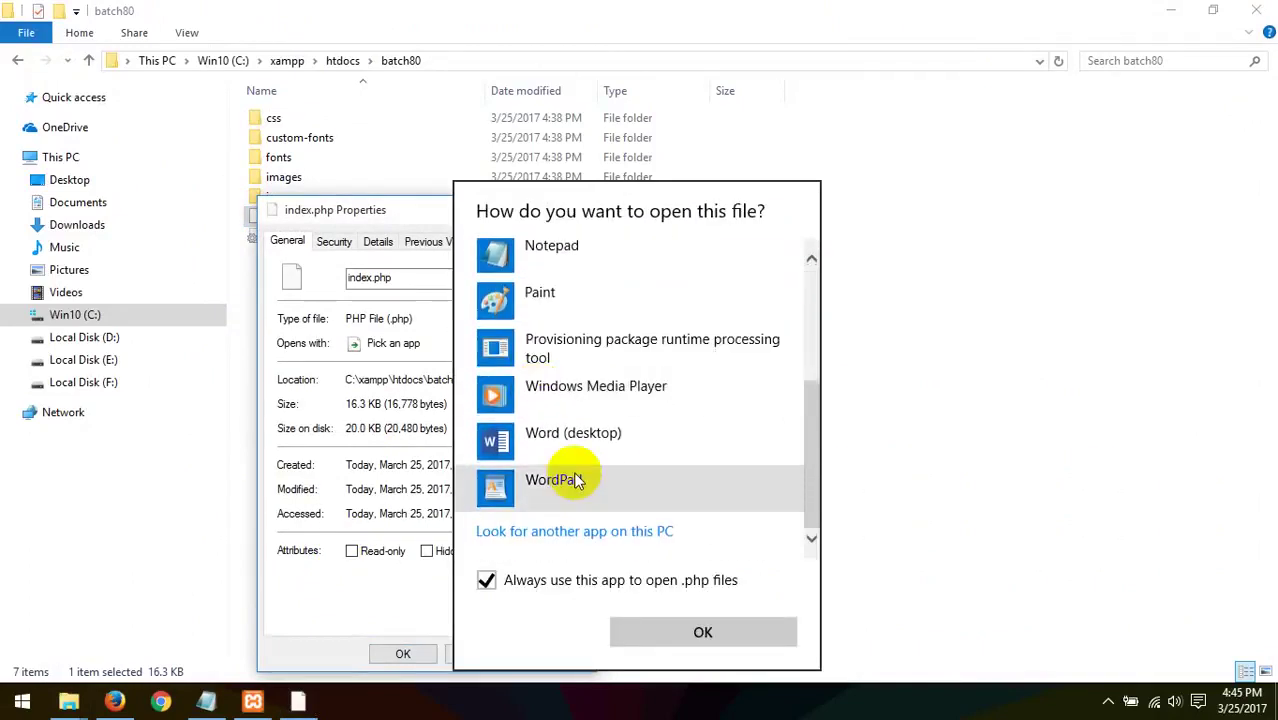
- Set Notepad++ from C:\Program Files (x86)\Notepad++ as the default program for .php files and apply the change
{"action": "left_click", "coordinate": [610, 531]}
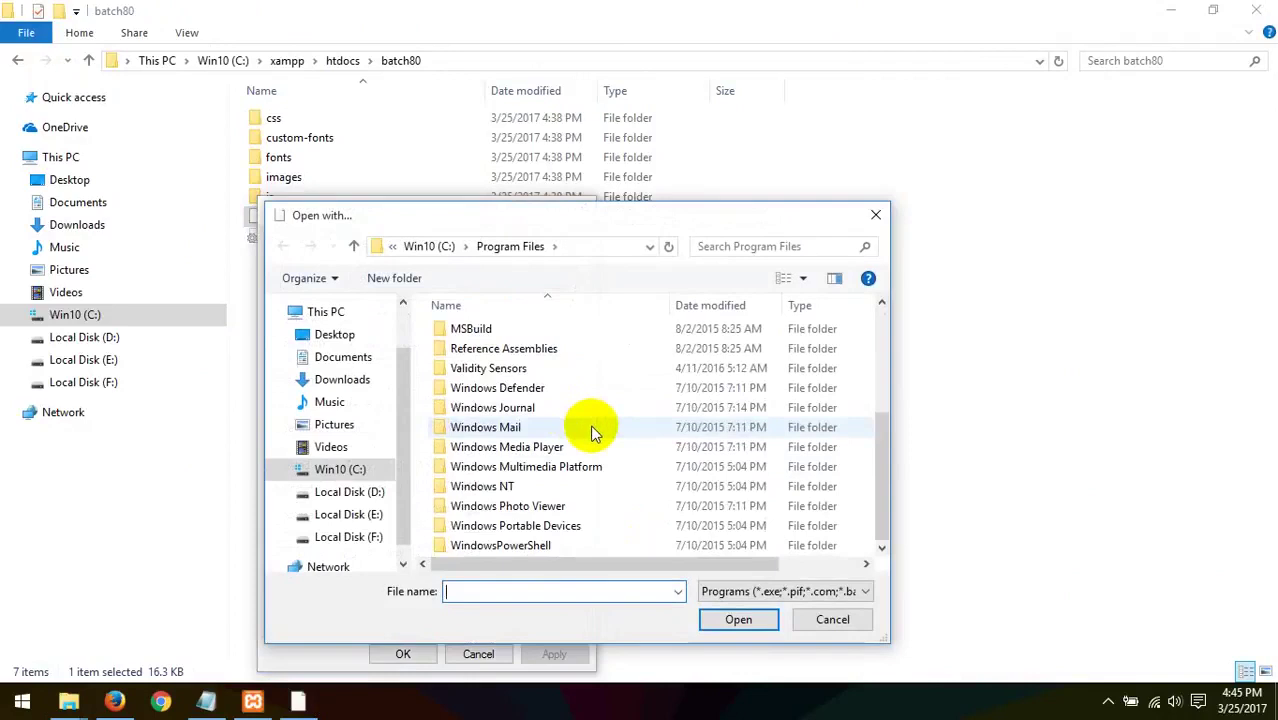
{"action": "scroll", "coordinate": [593, 428], "scroll_direction": "up", "scroll_amount": 3}
{"action": "left_click", "coordinate": [440, 250]}
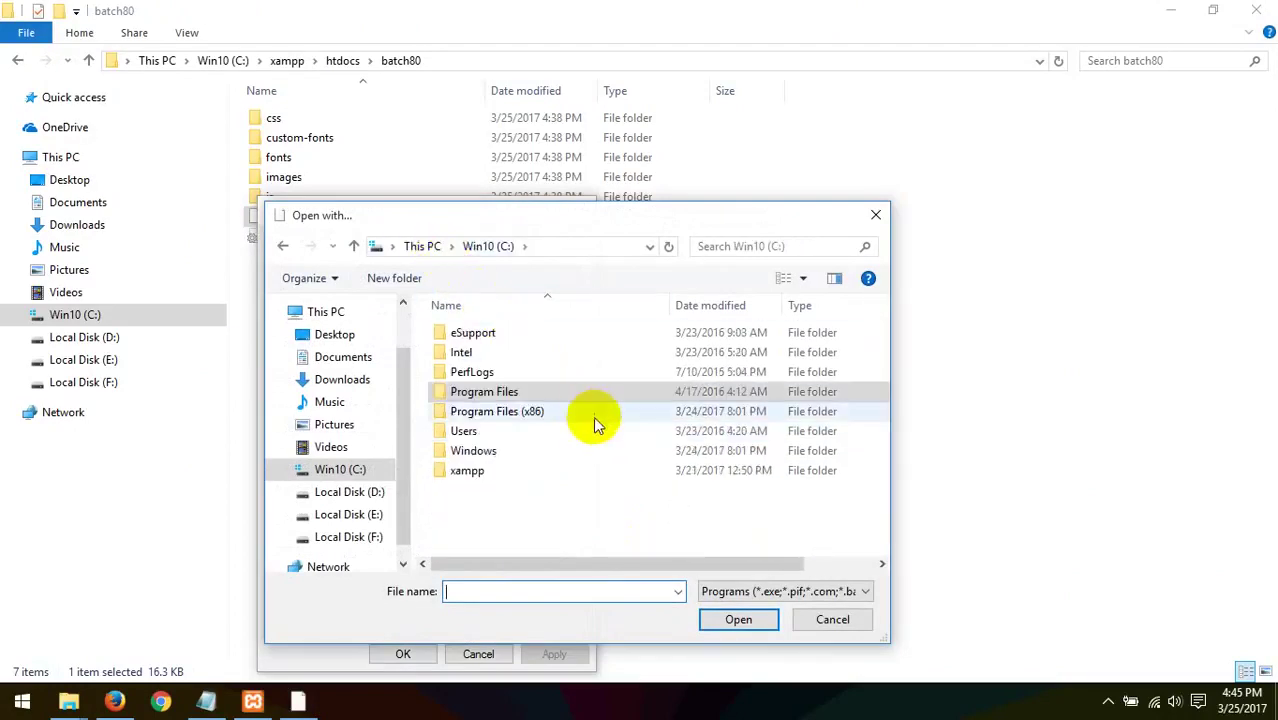
{"action": "double_click", "coordinate": [556, 411]}
{"action": "scroll", "coordinate": [543, 412], "scroll_direction": "down", "scroll_amount": 3}
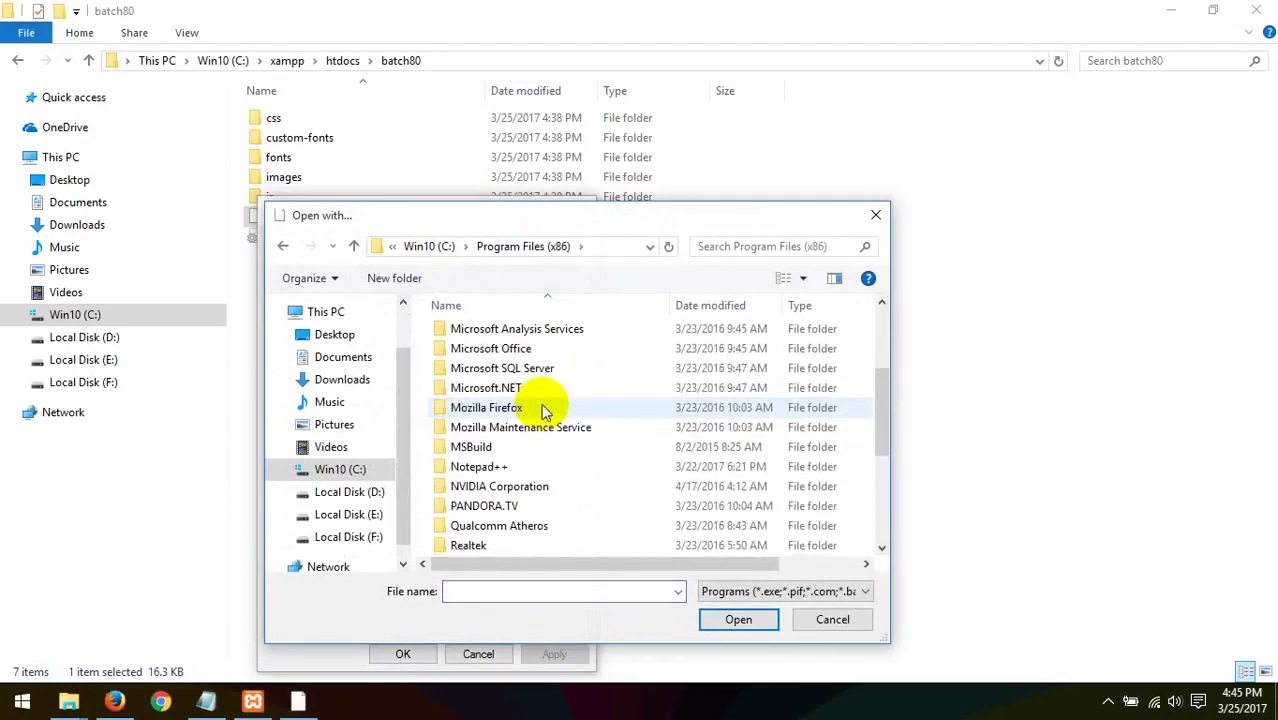
{"action": "double_click", "coordinate": [505, 468]}
{"action": "double_click", "coordinate": [493, 392]}
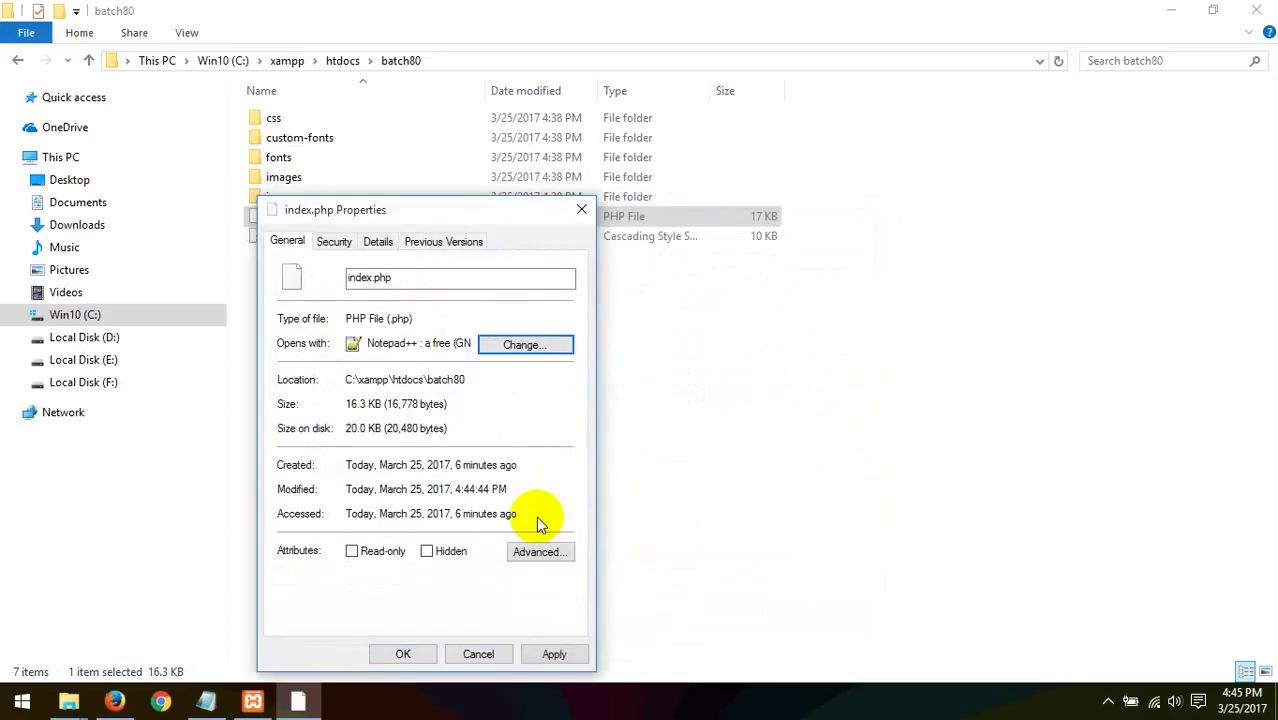
{"action": "left_click", "coordinate": [551, 652]}
{"action": "left_click", "coordinate": [402, 653]}
- Open index.php from the batch80 folder in Notepad++
{"action": "left_click", "coordinate": [297, 216]}
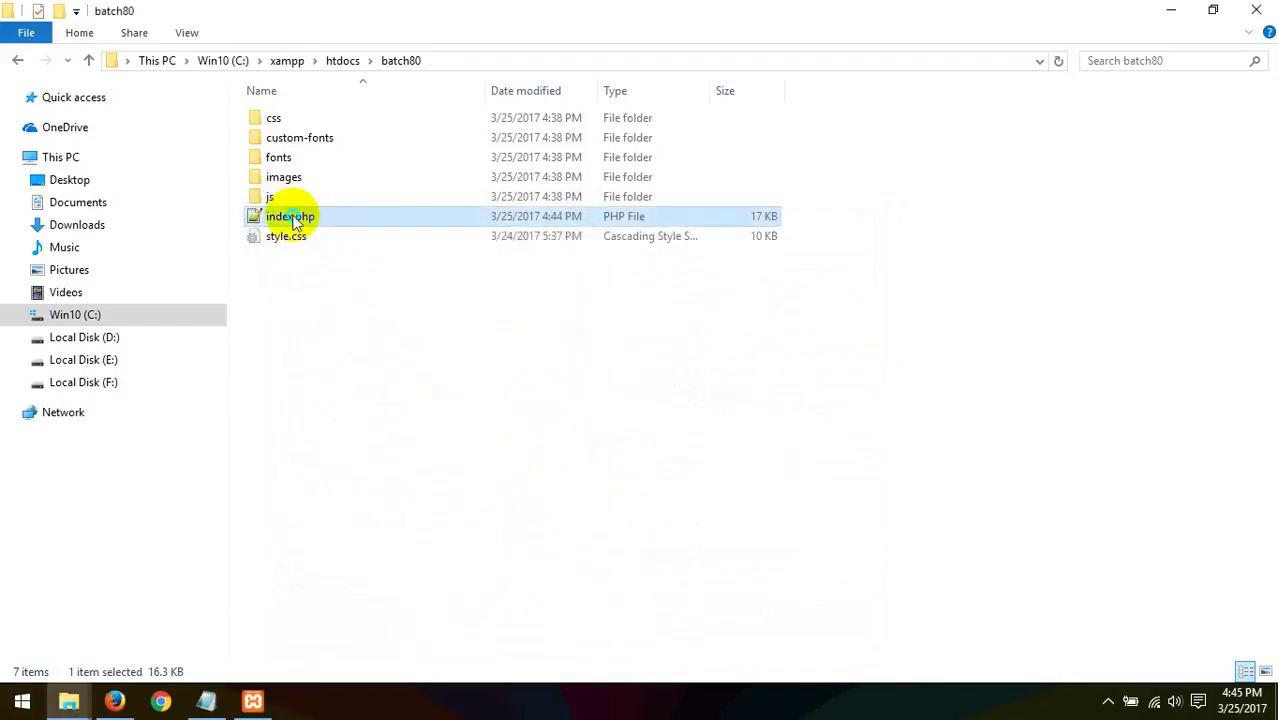
{"action": "right_click", "coordinate": [298, 216]}
{"action": "left_click", "coordinate": [391, 250]}
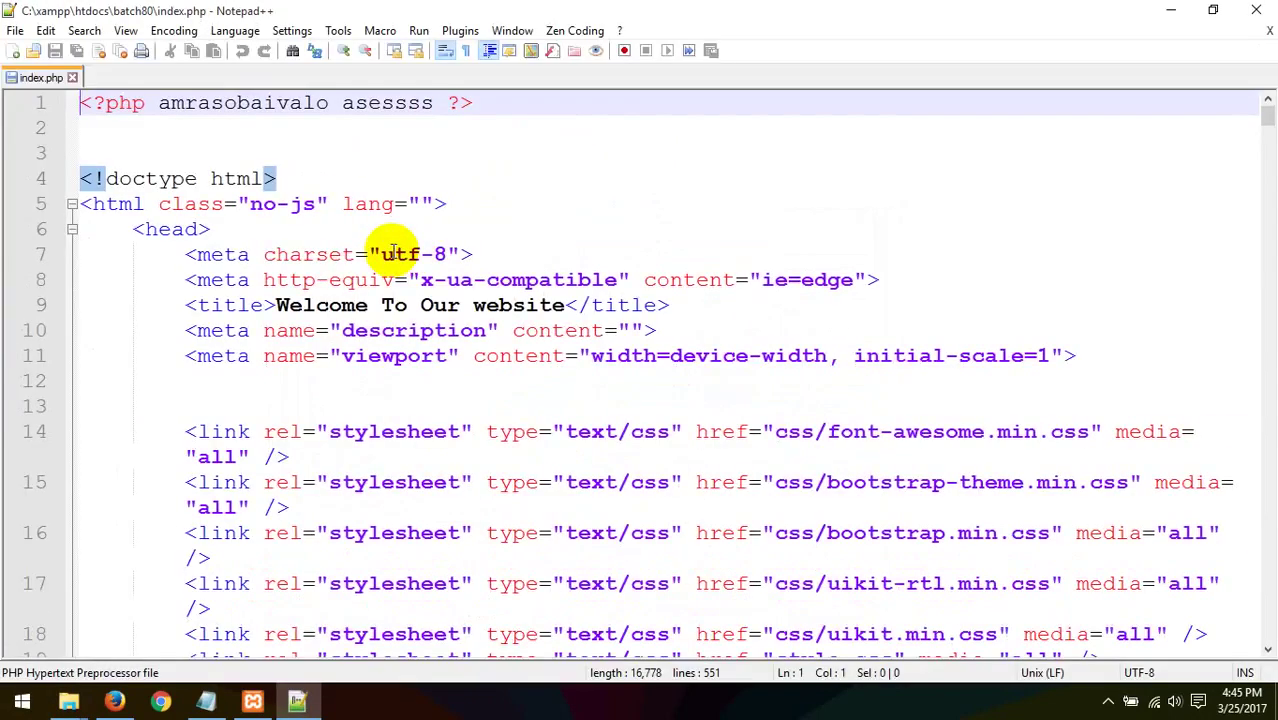
- Switch to Firefox and reload localhost/batch80/ to run index.php
{"action": "left_click", "coordinate": [116, 700]}
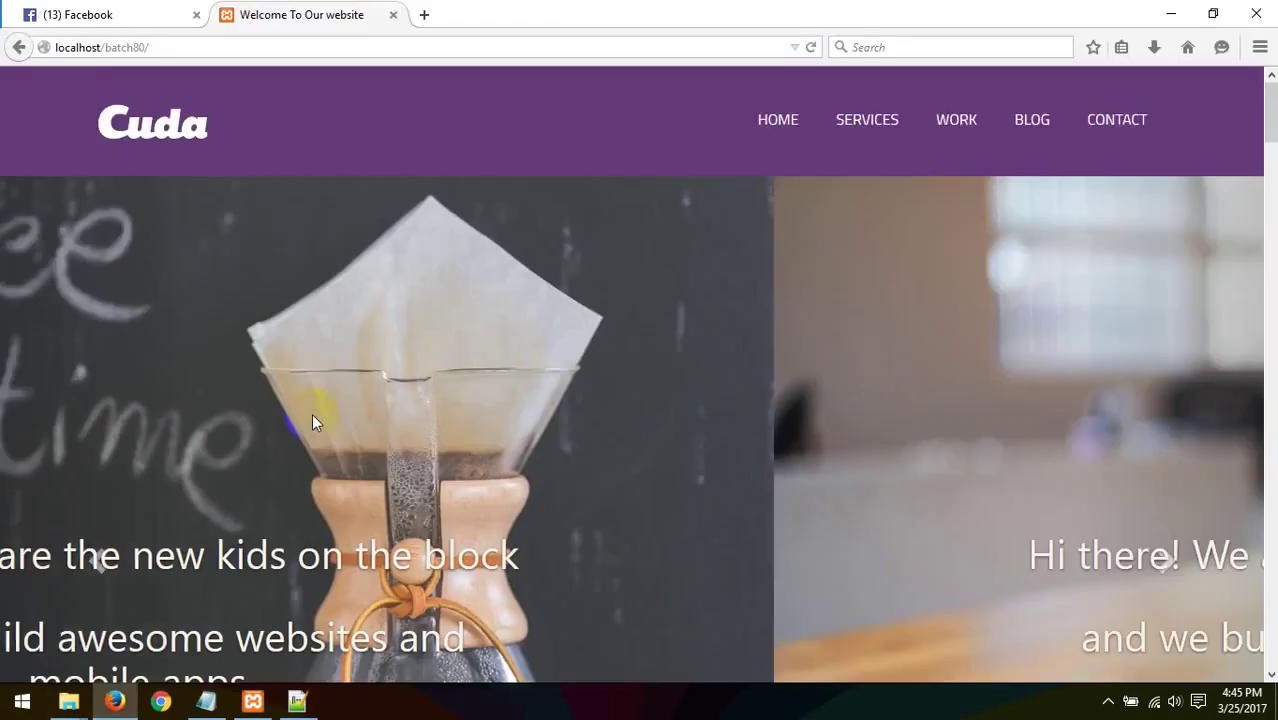
{"action": "right_click", "coordinate": [375, 172]}
{"action": "left_click", "coordinate": [485, 179]}
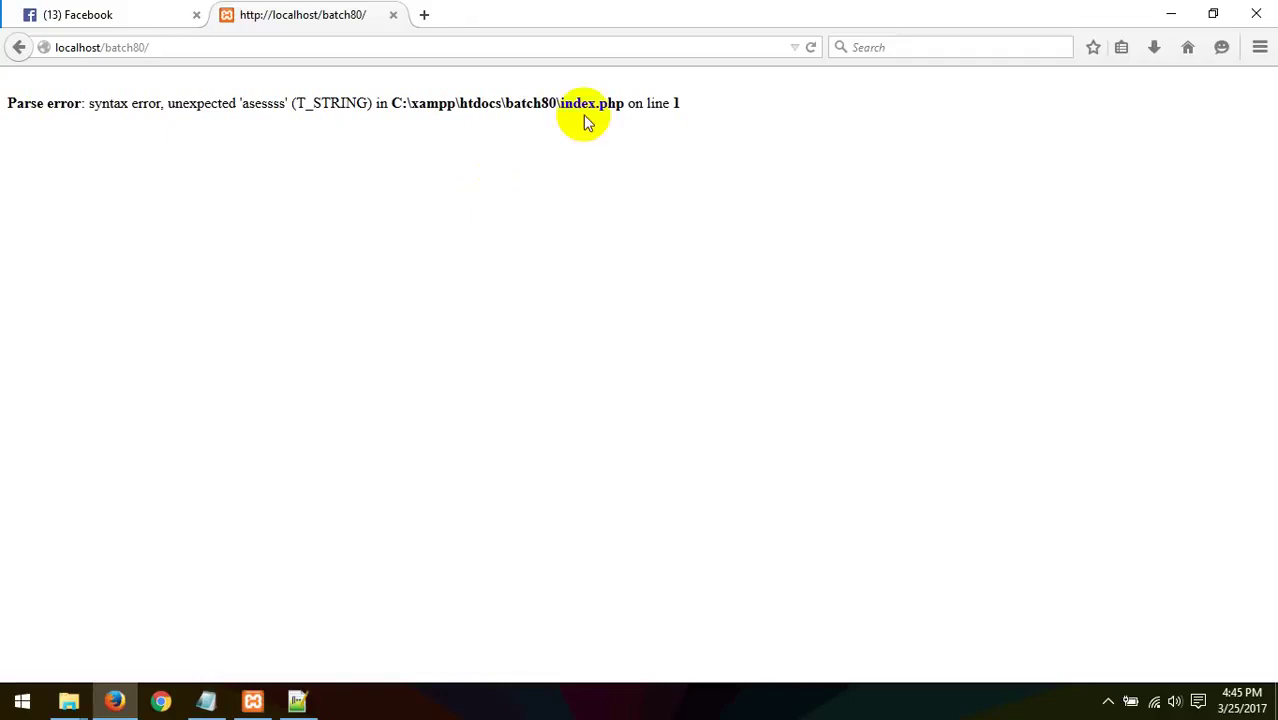
- Examine the error message on the page: its type, the unexpected text, the file path and the line number
{"action": "left_click_drag", "start_coordinate": [3, 105], "coordinate": [30, 104]}
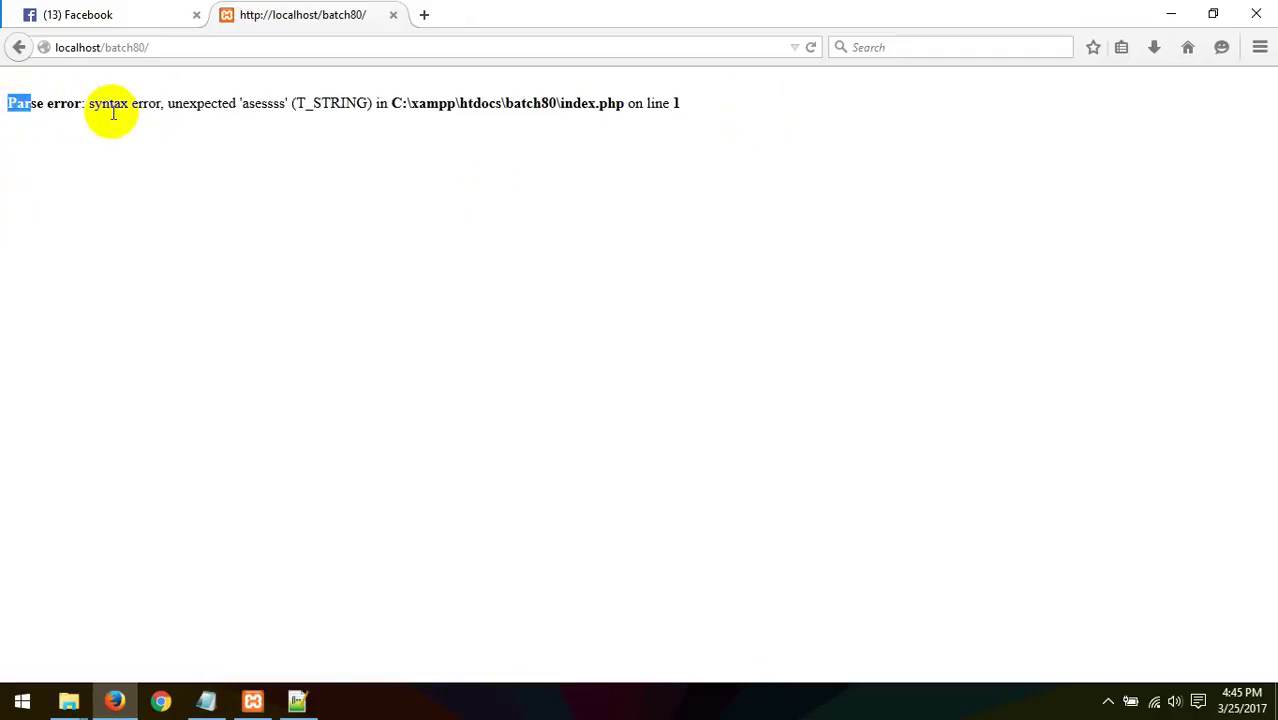
{"action": "left_click", "coordinate": [100, 108]}
{"action": "double_click", "coordinate": [102, 105]}
{"action": "left_click", "coordinate": [166, 103]}
{"action": "left_click_drag", "start_coordinate": [166, 103], "coordinate": [280, 101]}
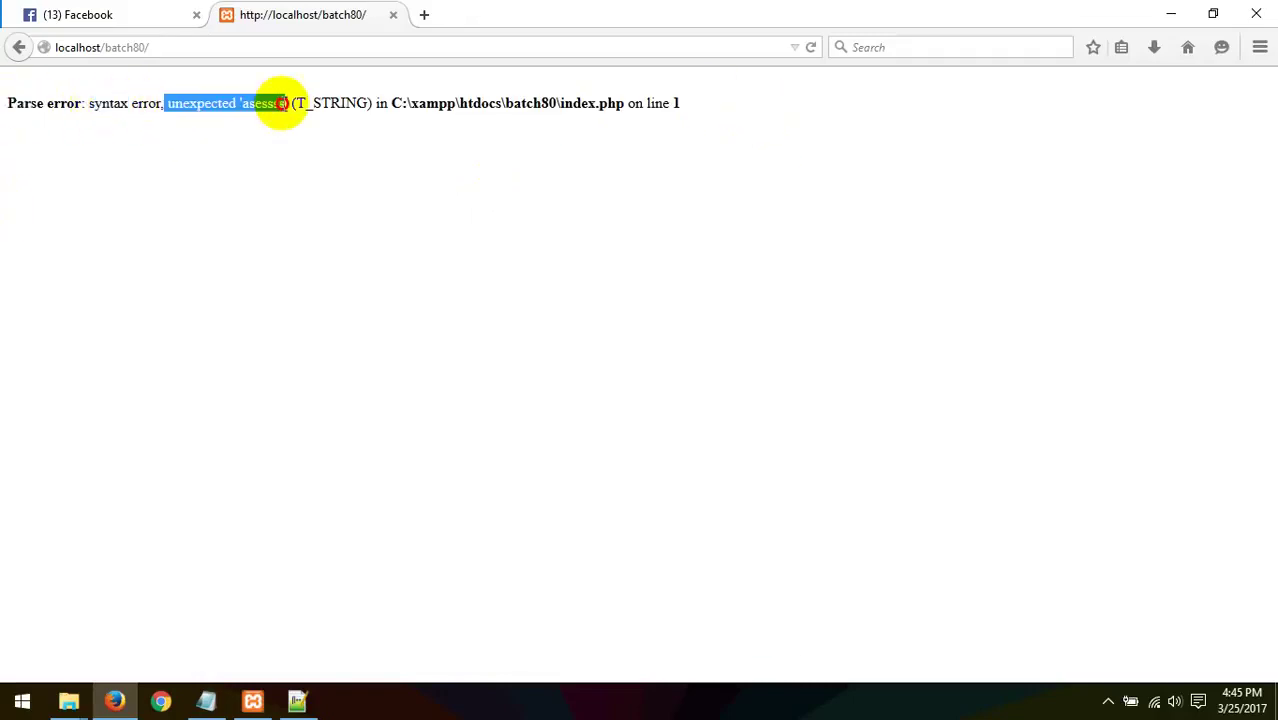
{"action": "left_click", "coordinate": [277, 103]}
{"action": "double_click", "coordinate": [277, 103]}
{"action": "left_click", "coordinate": [237, 117]}
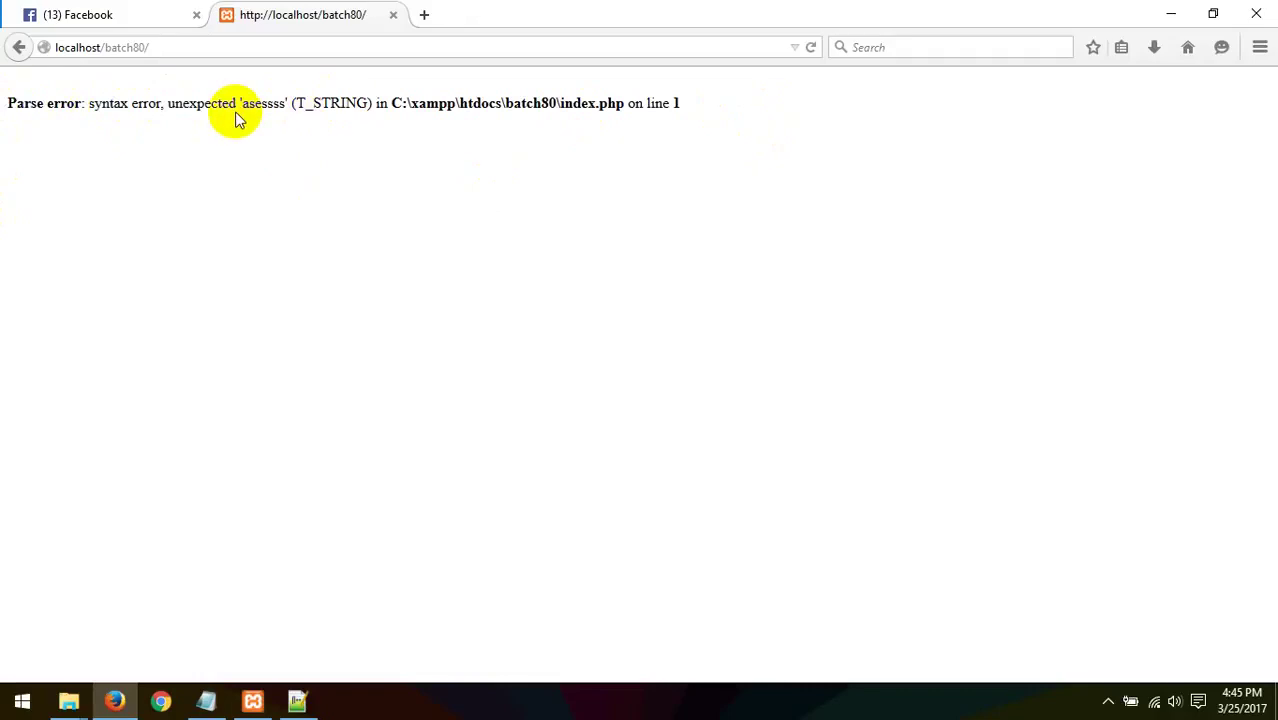
{"action": "mouse_move", "coordinate": [699, 123]}
{"action": "left_mouse_down"}
{"action": "mouse_move", "coordinate": [622, 94]}
{"action": "mouse_move", "coordinate": [86, 108]}
{"action": "mouse_move", "coordinate": [685, 103]}
{"action": "left_mouse_up"}
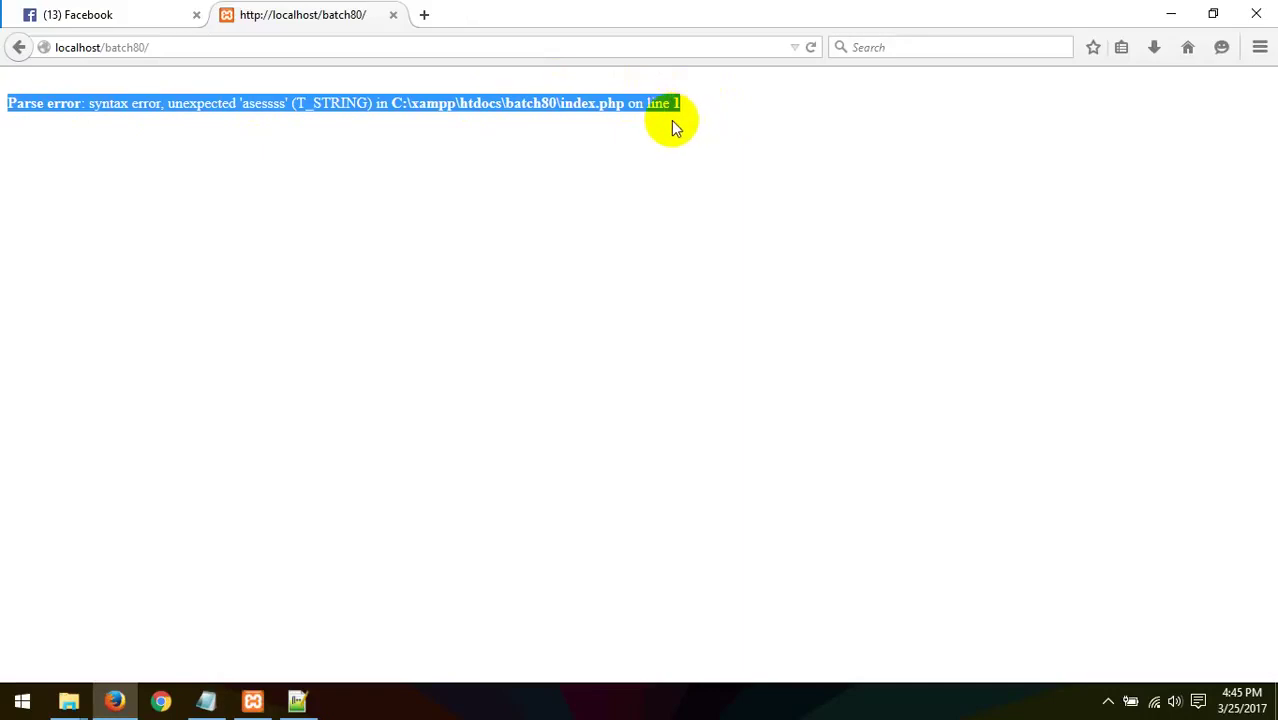
- Compare the PHP text on line 1 of index.php in Notepad++ with the line reference in Firefox's message, ending in Notepad++
{"action": "left_click", "coordinate": [297, 700]}
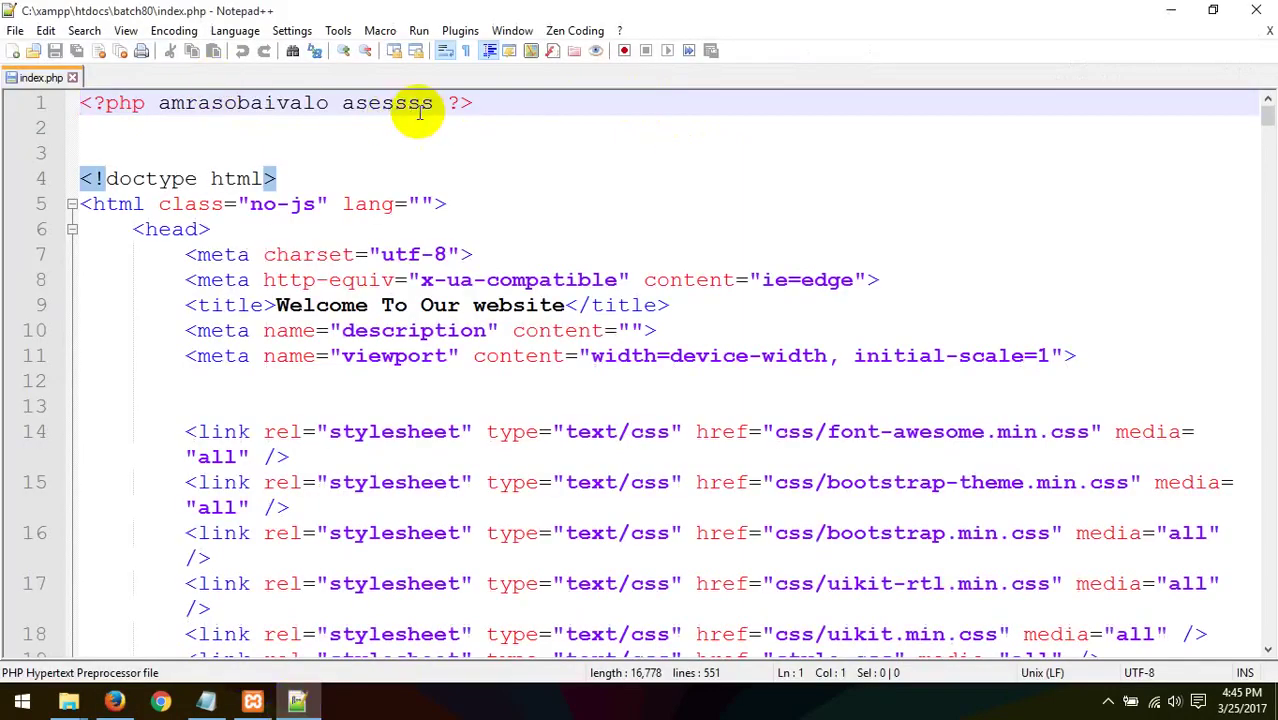
{"action": "left_click_drag", "start_coordinate": [432, 103], "coordinate": [160, 106]}
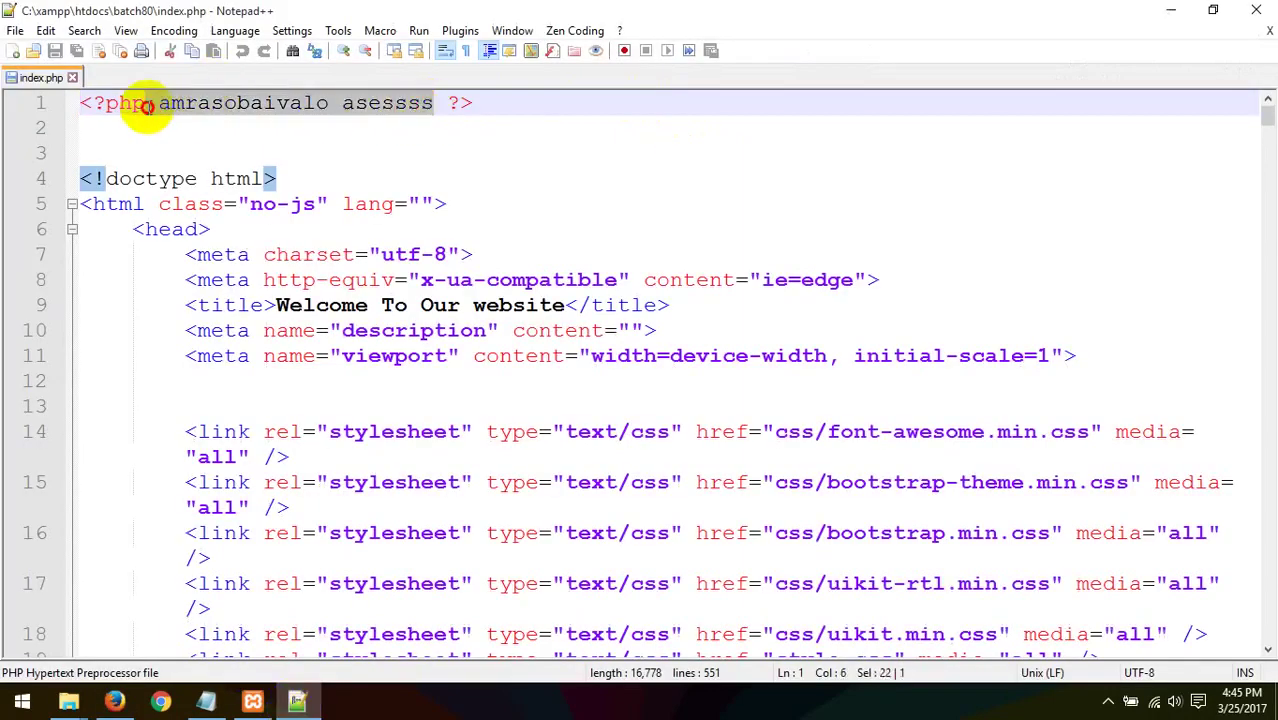
{"action": "left_click", "coordinate": [114, 700]}
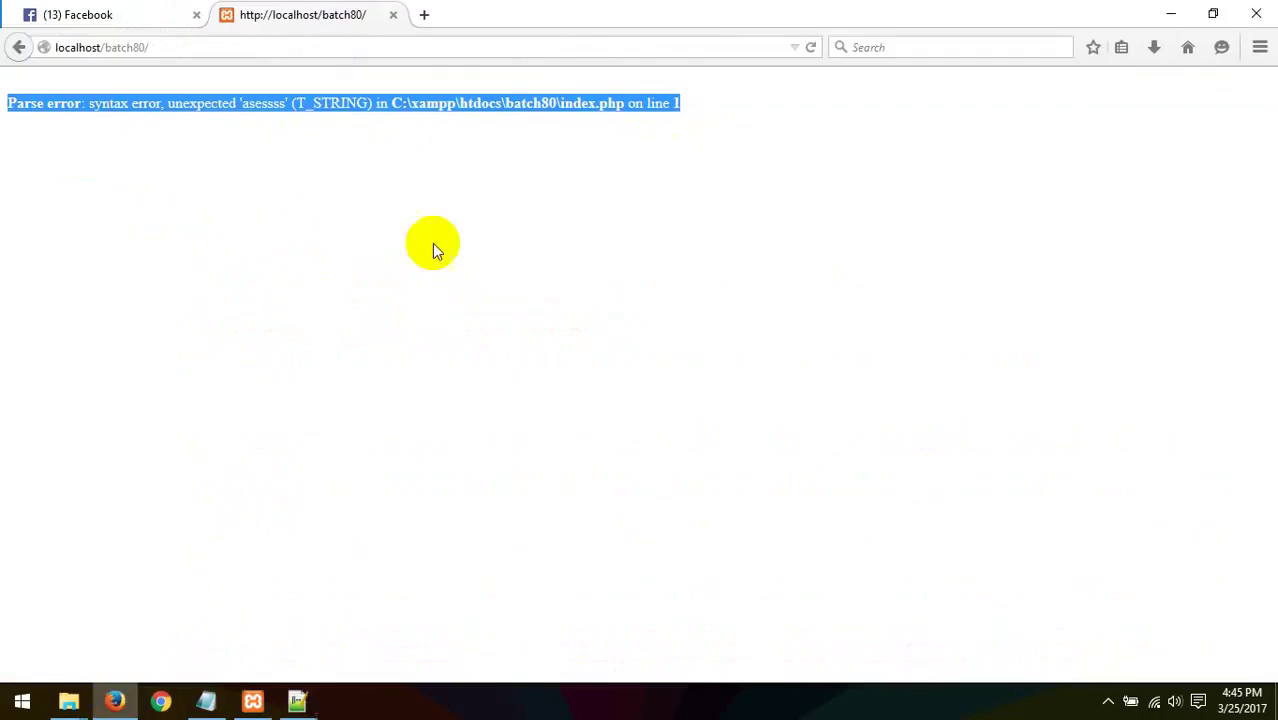
{"action": "left_click", "coordinate": [688, 105]}
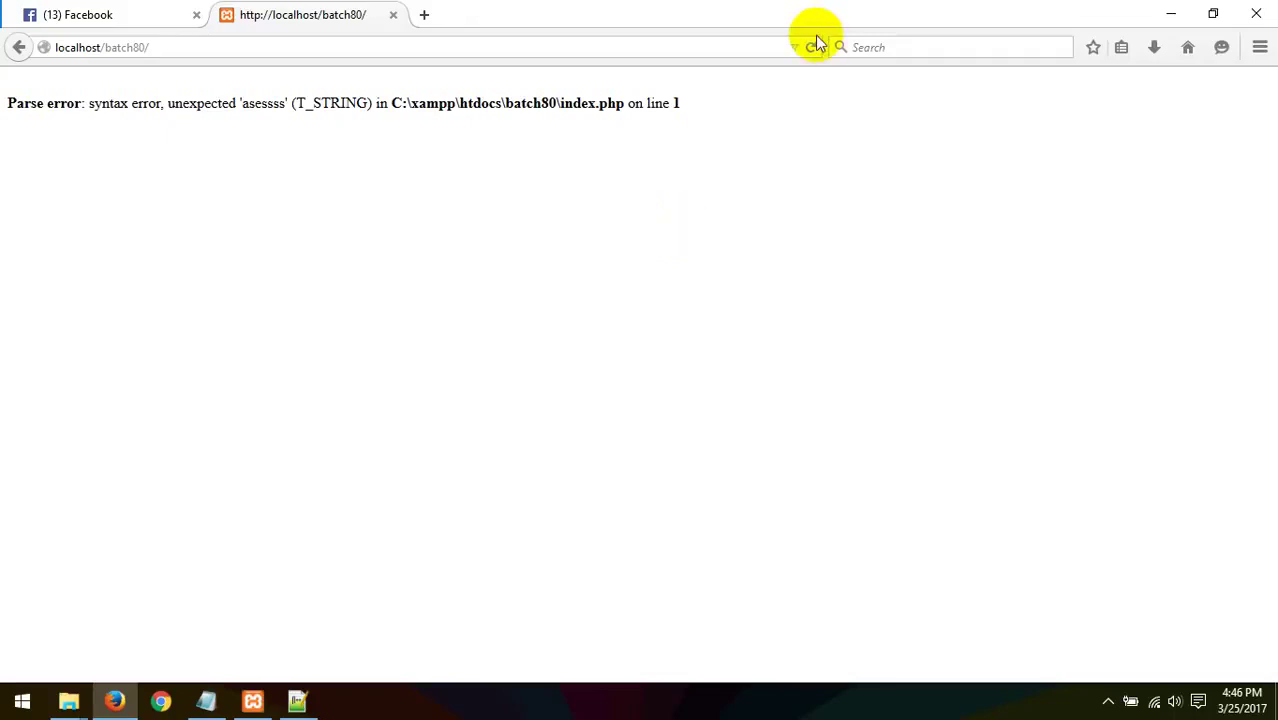
{"action": "left_click_drag", "start_coordinate": [672, 101], "coordinate": [736, 100]}
{"action": "left_click", "coordinate": [790, 128]}
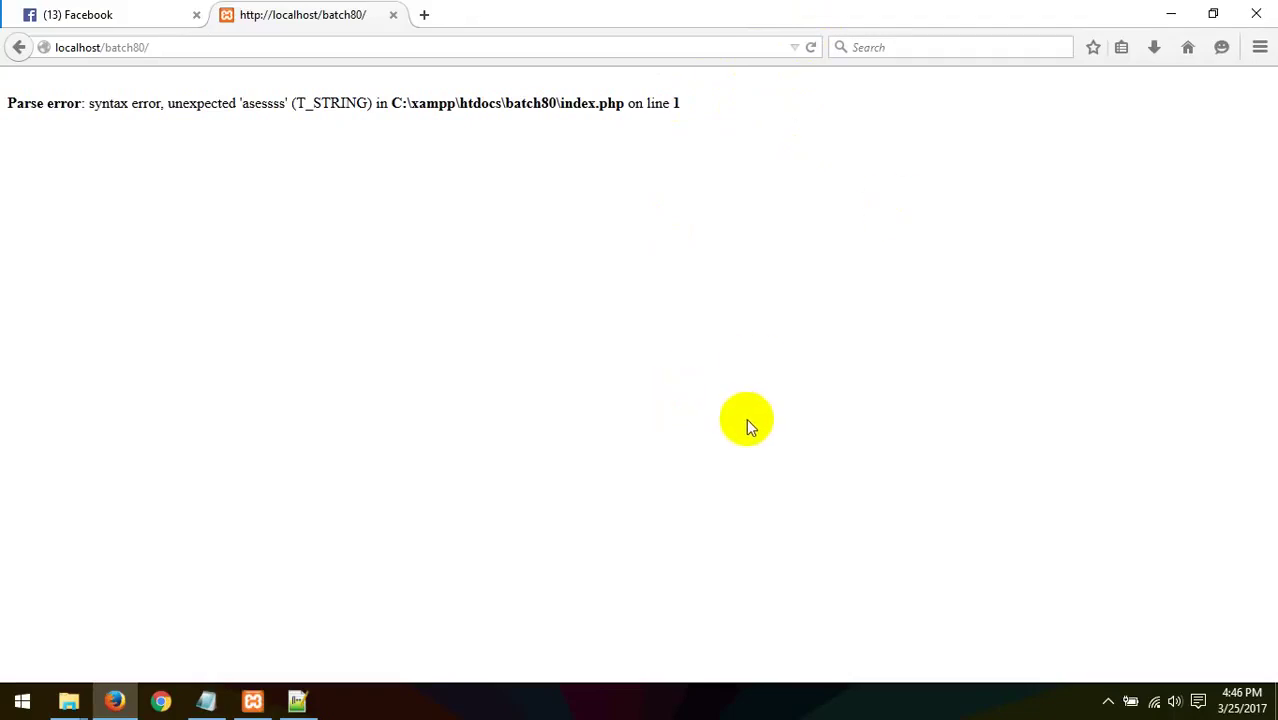
{"action": "left_click", "coordinate": [297, 701]}
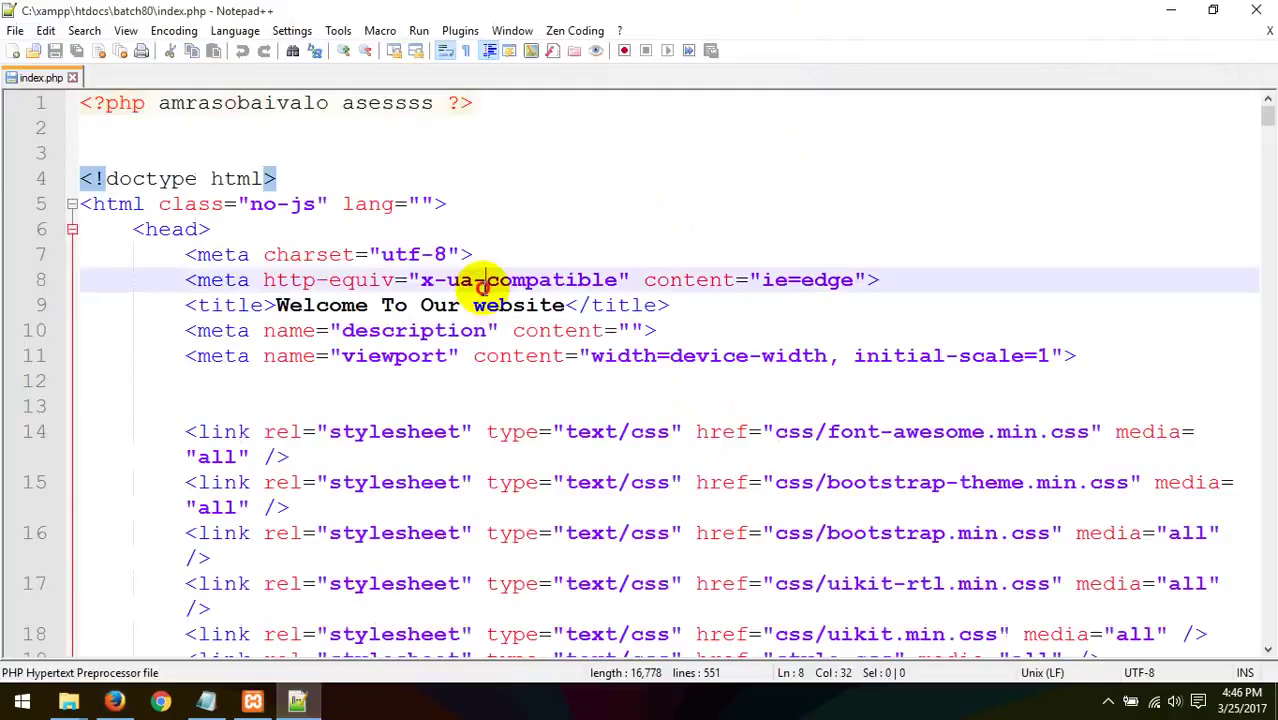